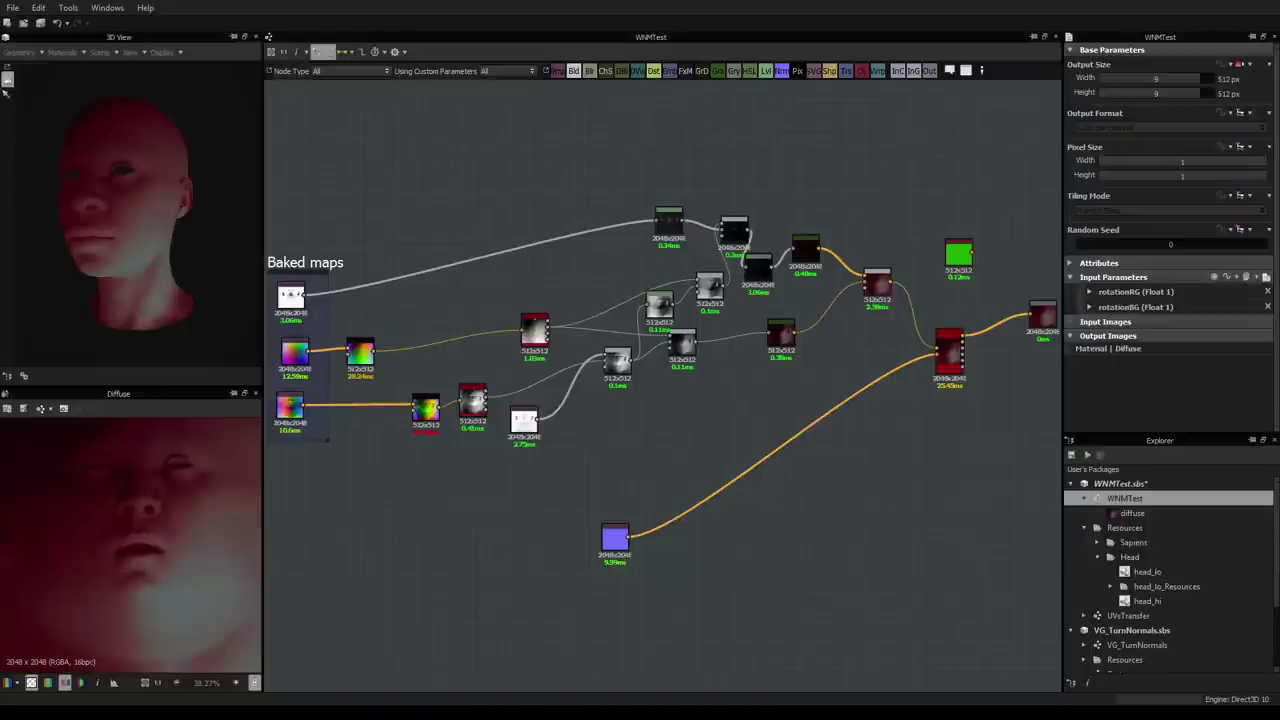
mouse_move(99, 203)
mouse_down()
mouse_move(148, 225)
mouse_move(143, 190)
mouse_move(63, 194)
mouse_move(67, 208)
mouse_move(141, 231)
mouse_move(97, 198)
mouse_move(63, 206)
mouse_move(104, 210)
mouse_move(80, 221)
mouse_move(171, 216)
mouse_move(125, 196)
mouse_move(69, 230)
mouse_up()
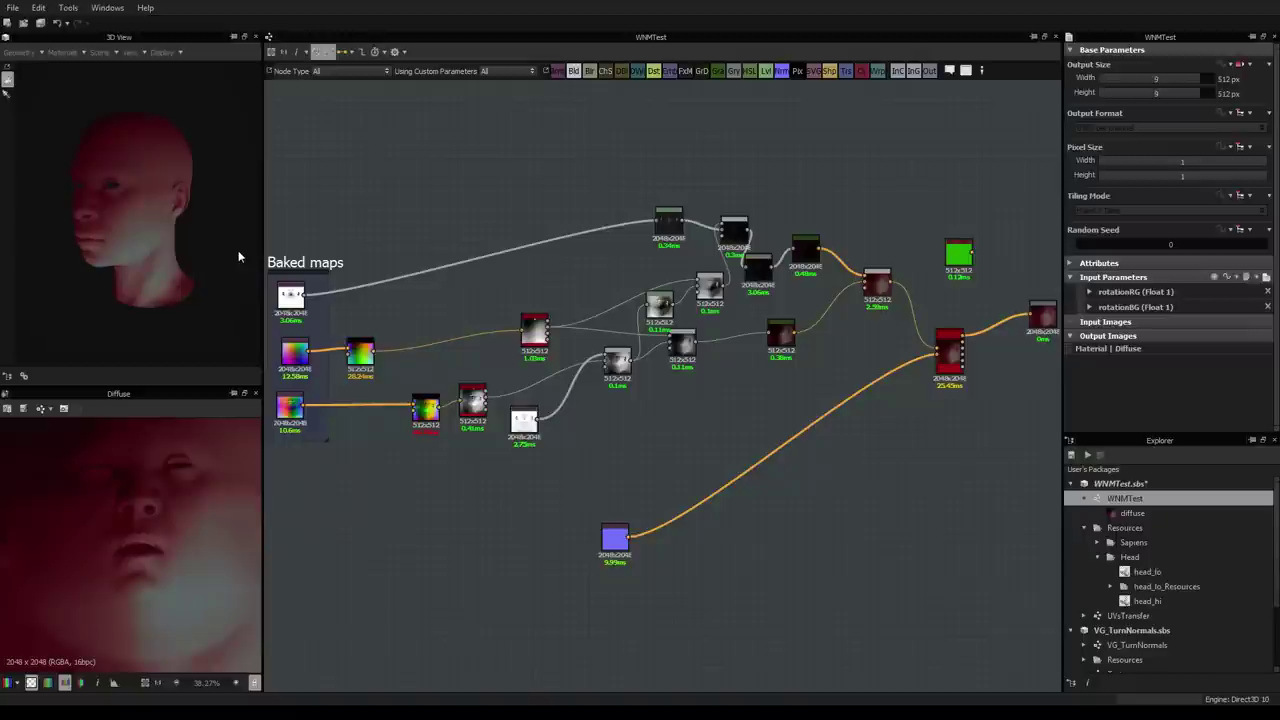
drag(120, 230, 68, 262)
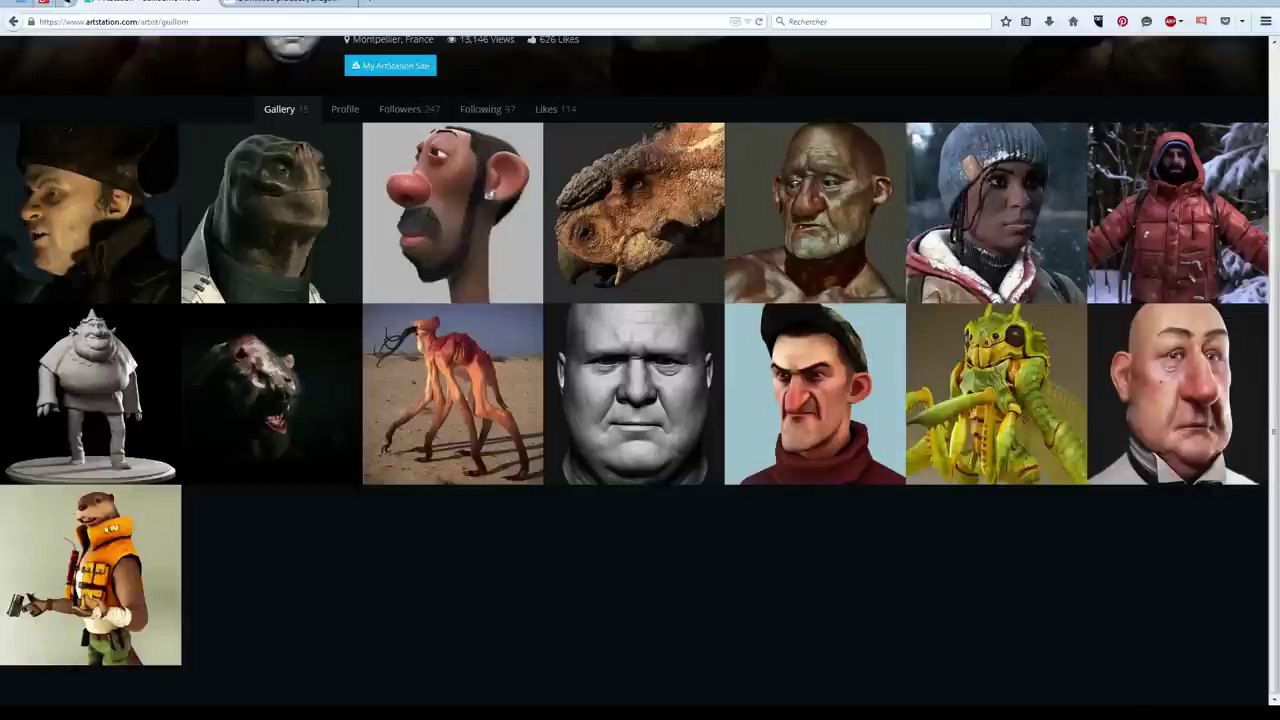
Step: View the images of the "Assassin's Creed Unity DLC : Dead Kings" project in the ArtStation gallery, and return to the gallery
scroll(634, 260, up, 2)
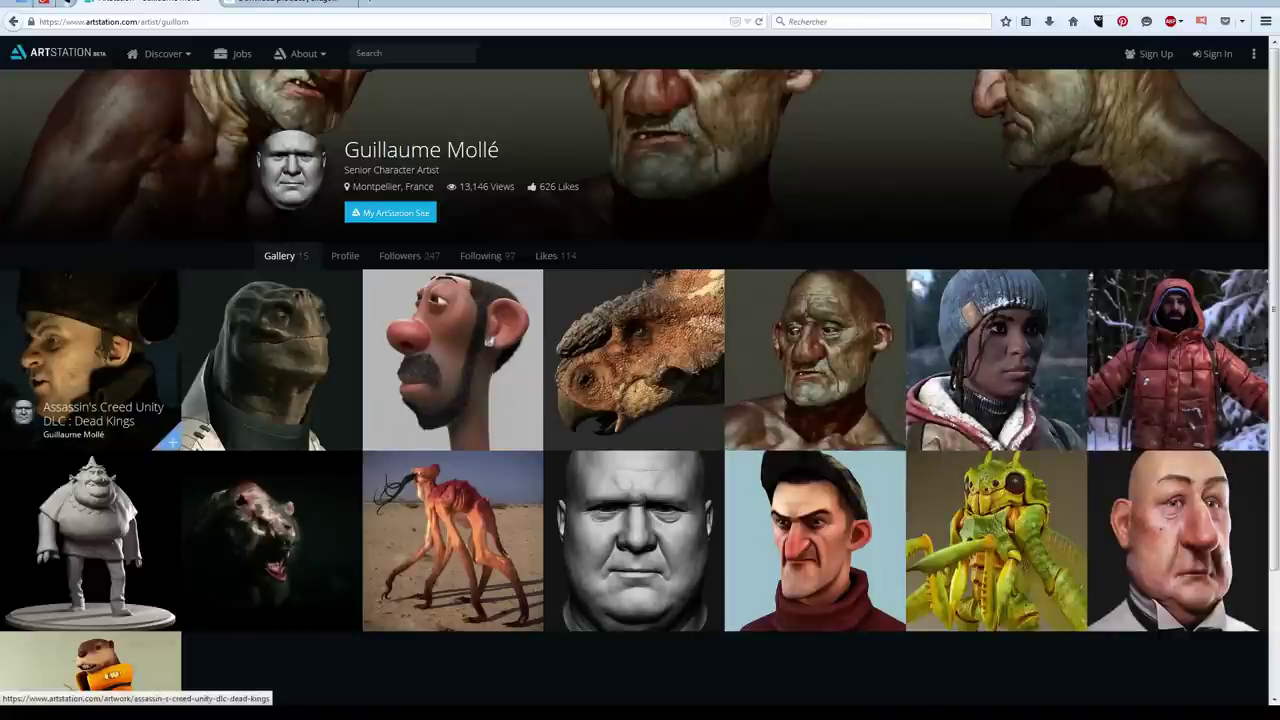
click(90, 380)
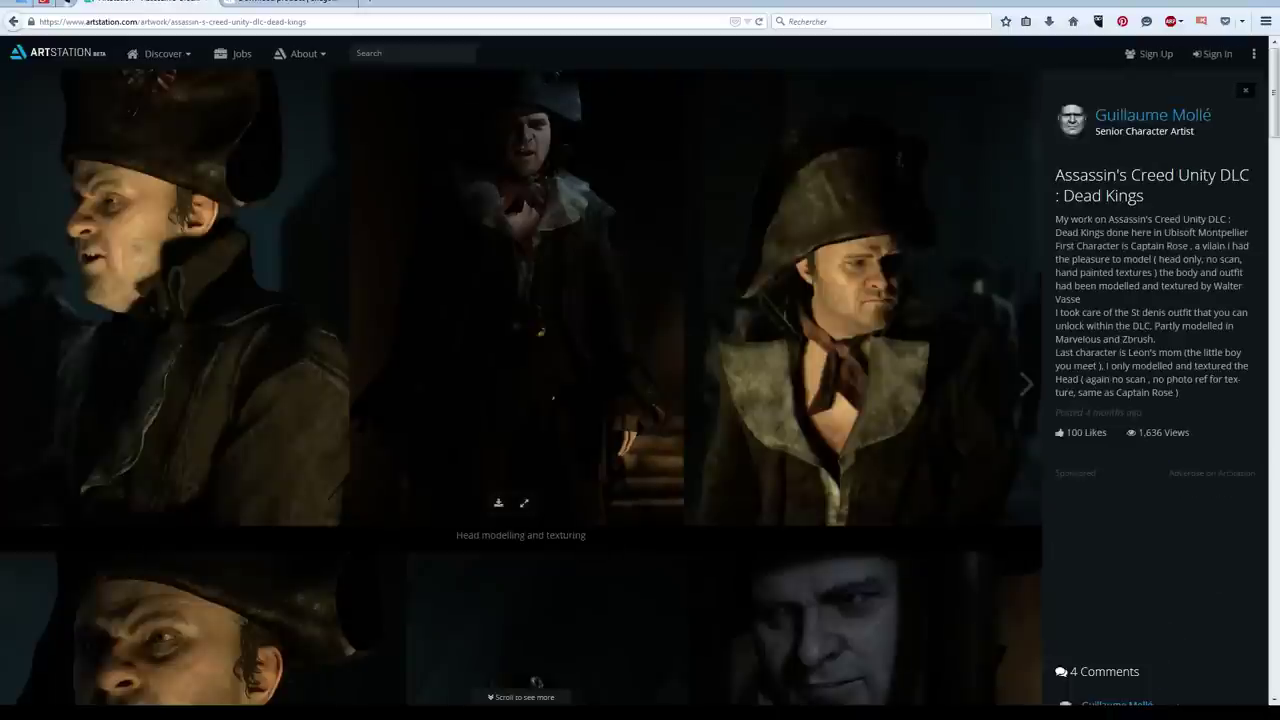
scroll(520, 387, down, 7)
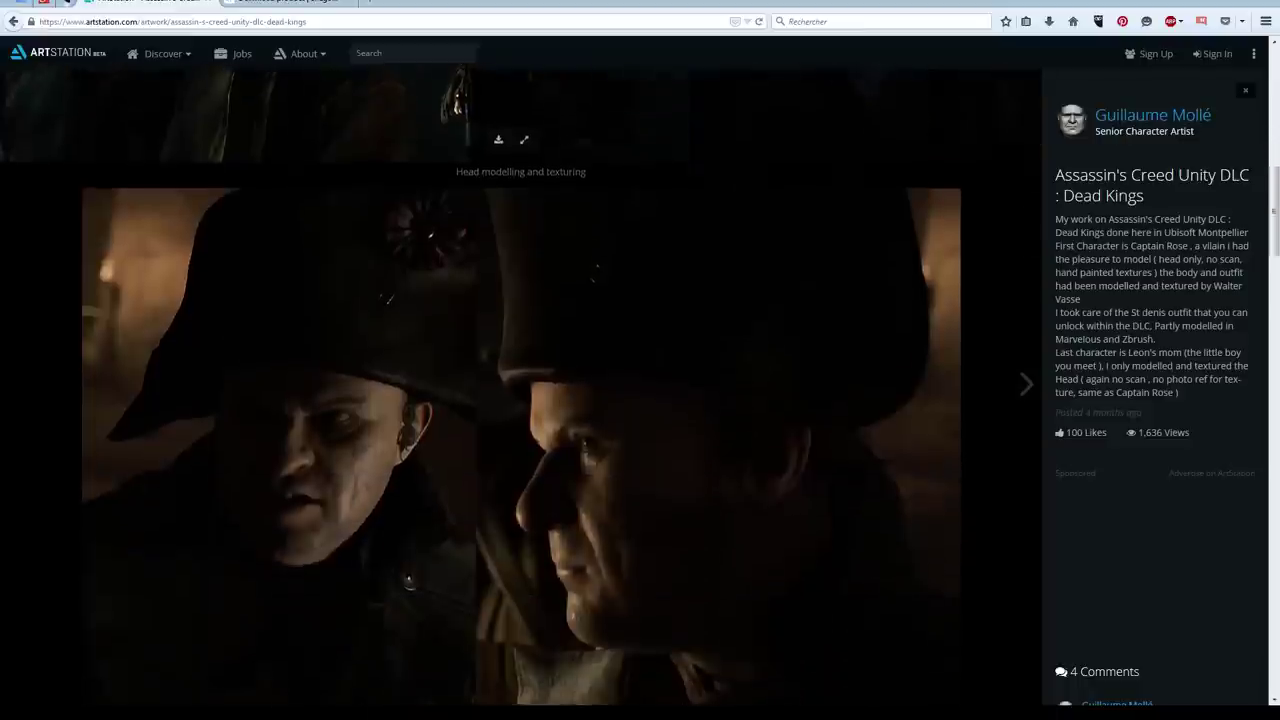
scroll(520, 387, down, 8)
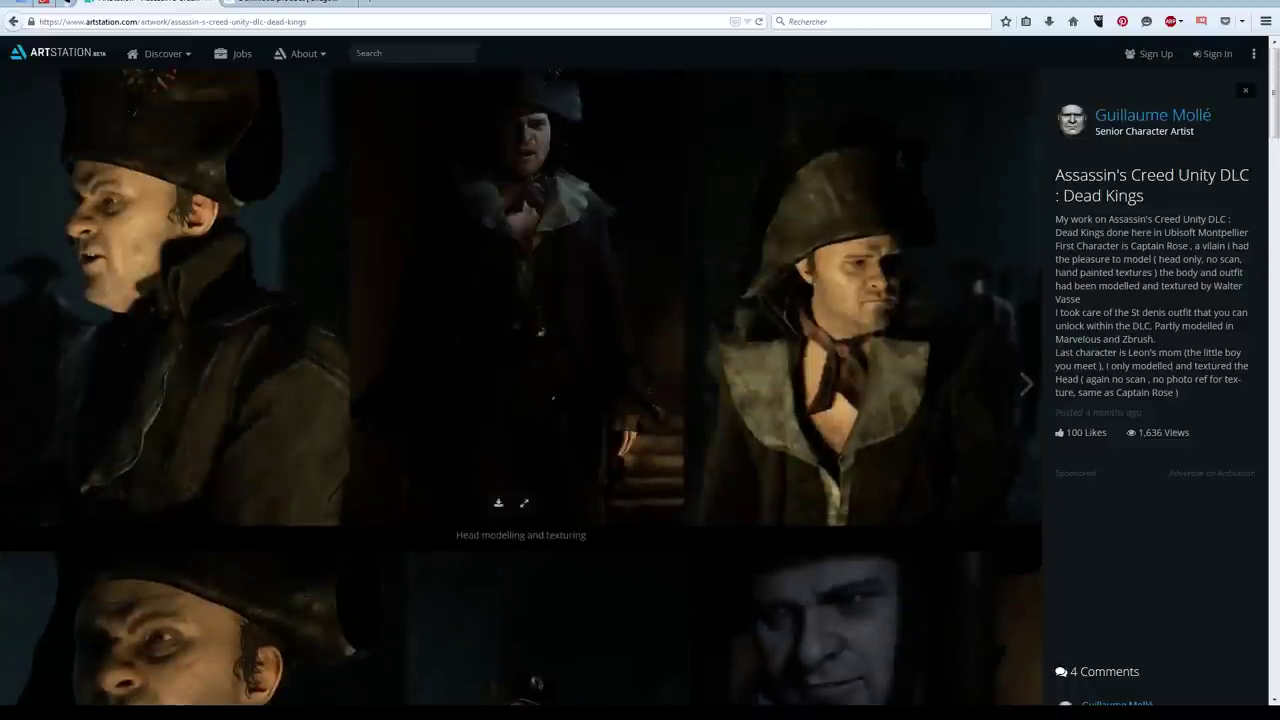
key(alt+Left)
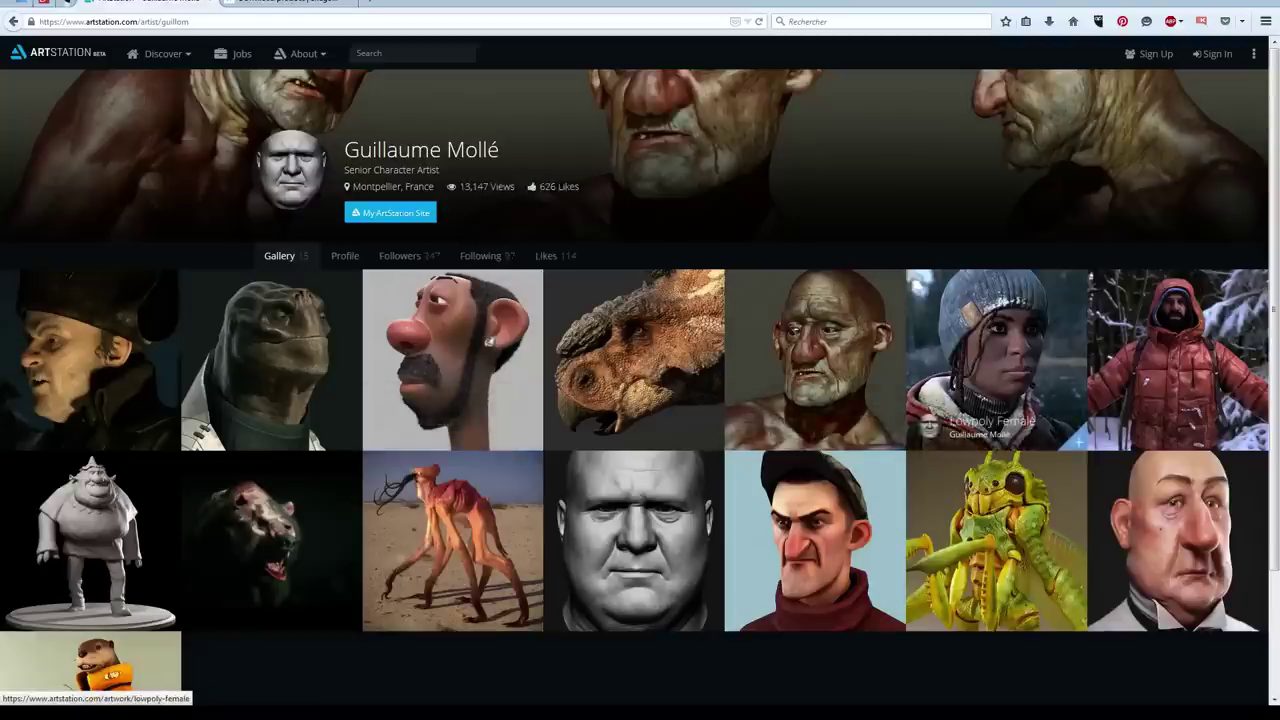
Step: Look through the renders and wireframe of the "Lowpoly Female" project, and return to the gallery
click(995, 360)
scroll(520, 387, down, 3)
scroll(520, 387, down, 3)
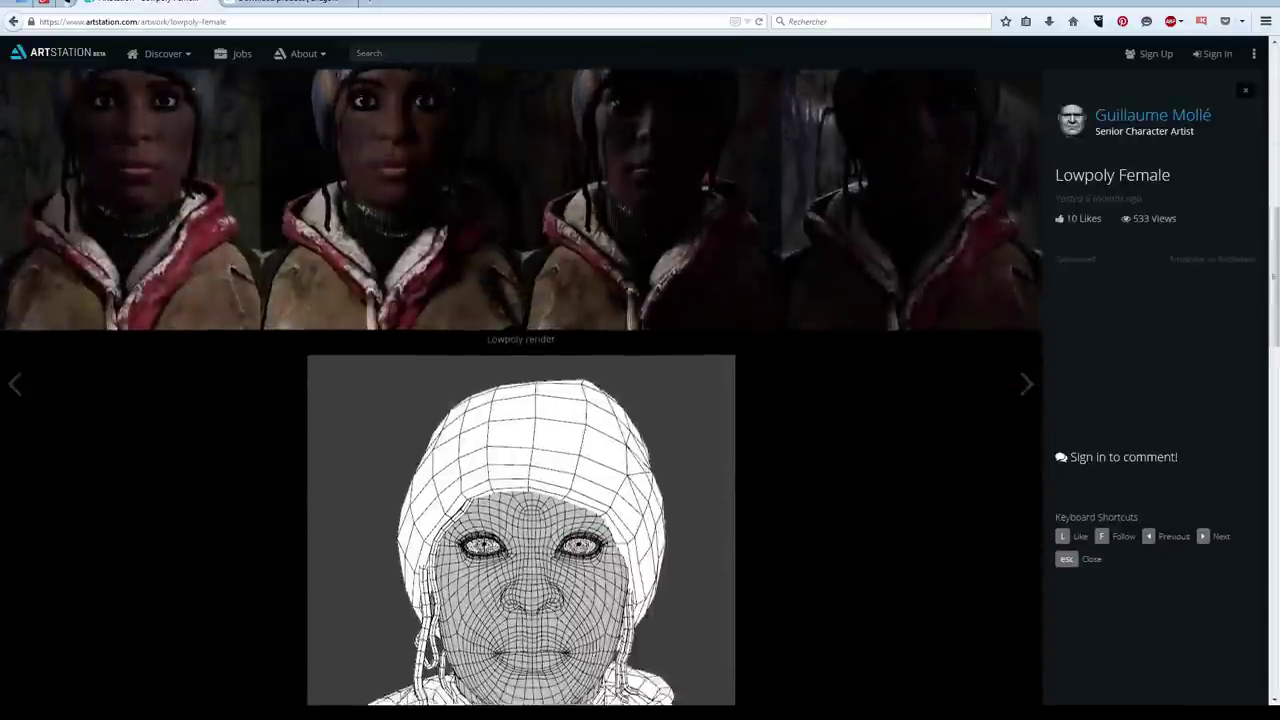
scroll(520, 387, up, 6)
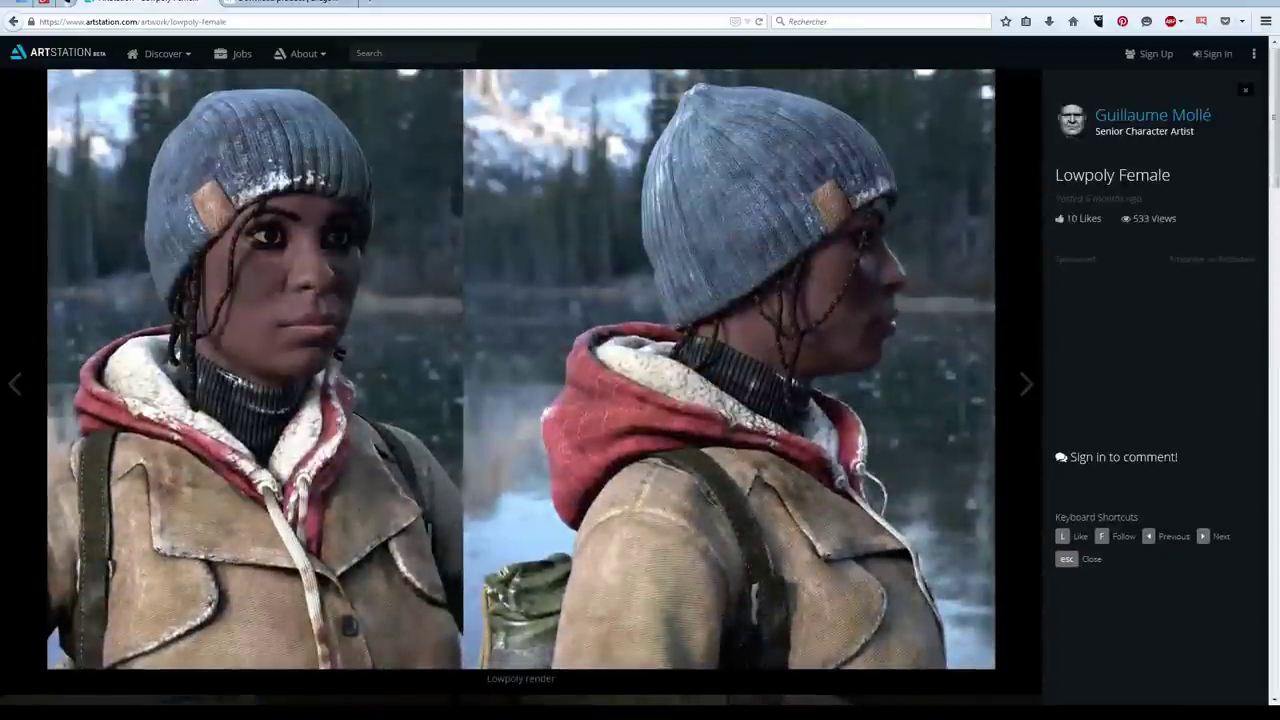
key(Escape)
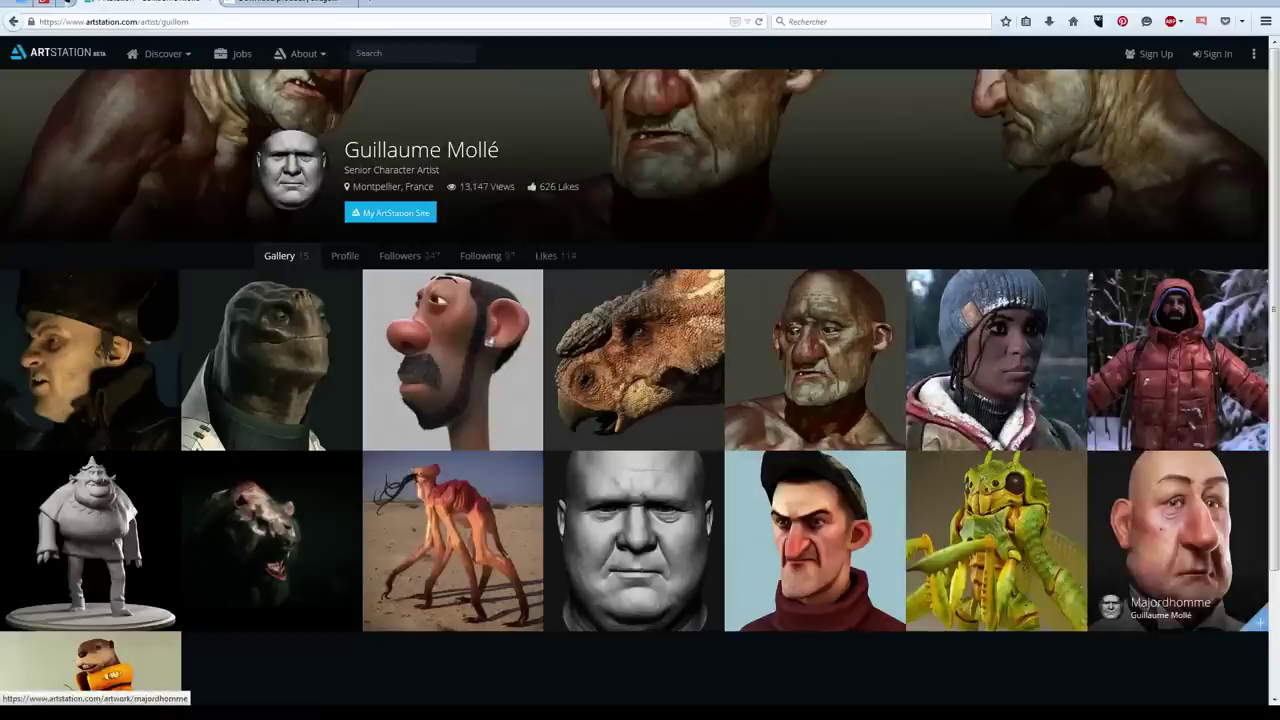
Step: Look through the images of the "Majordhomme" project, and return to the gallery
click(1177, 560)
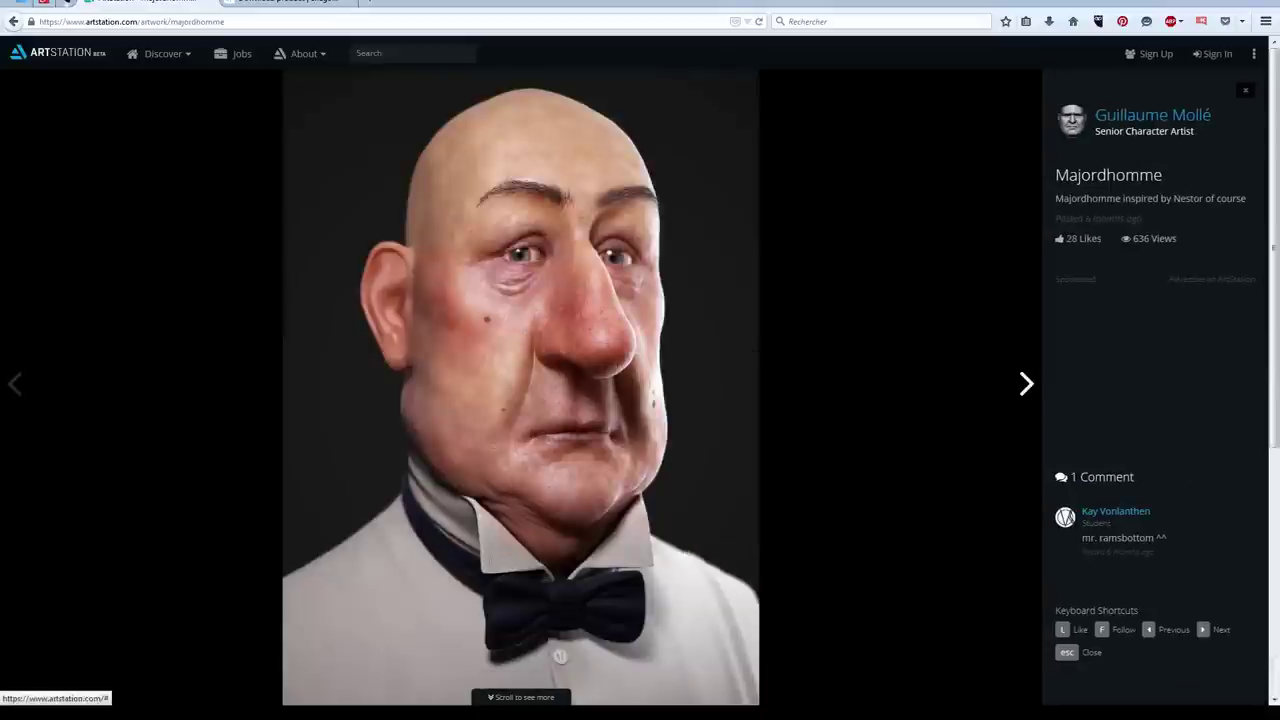
scroll(520, 387, down, 4)
scroll(520, 387, up, 4)
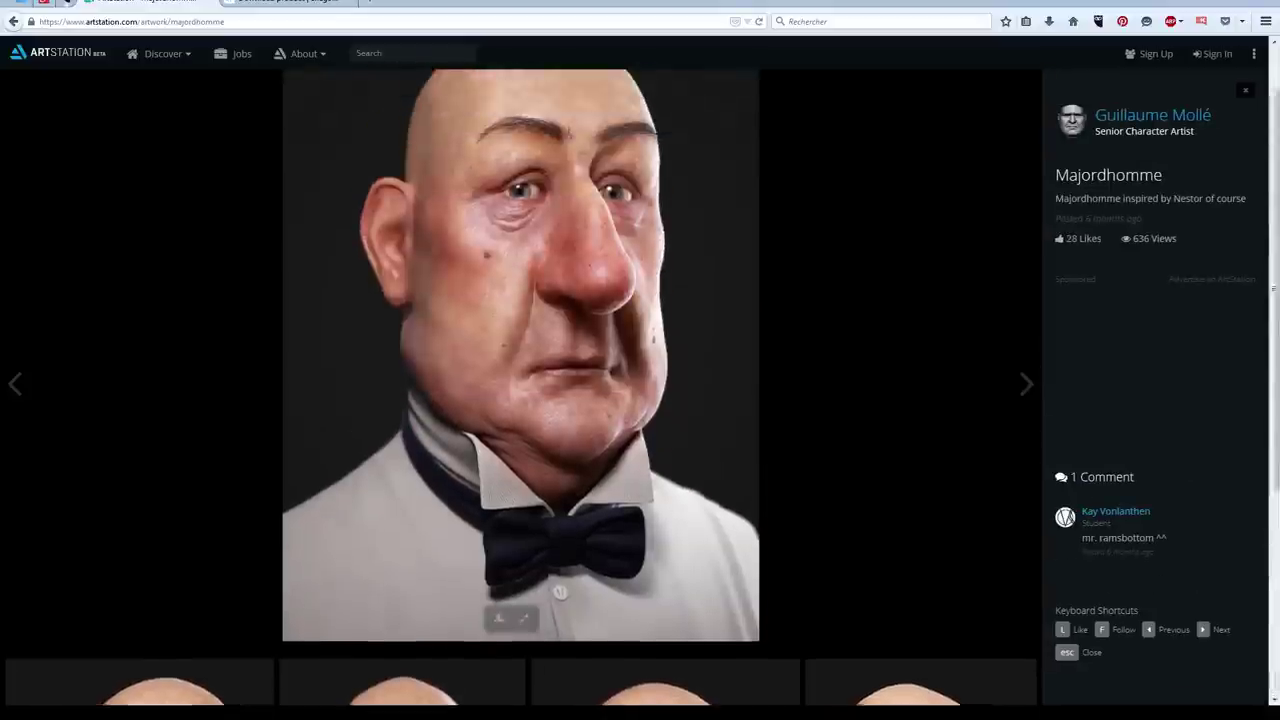
key(Escape)
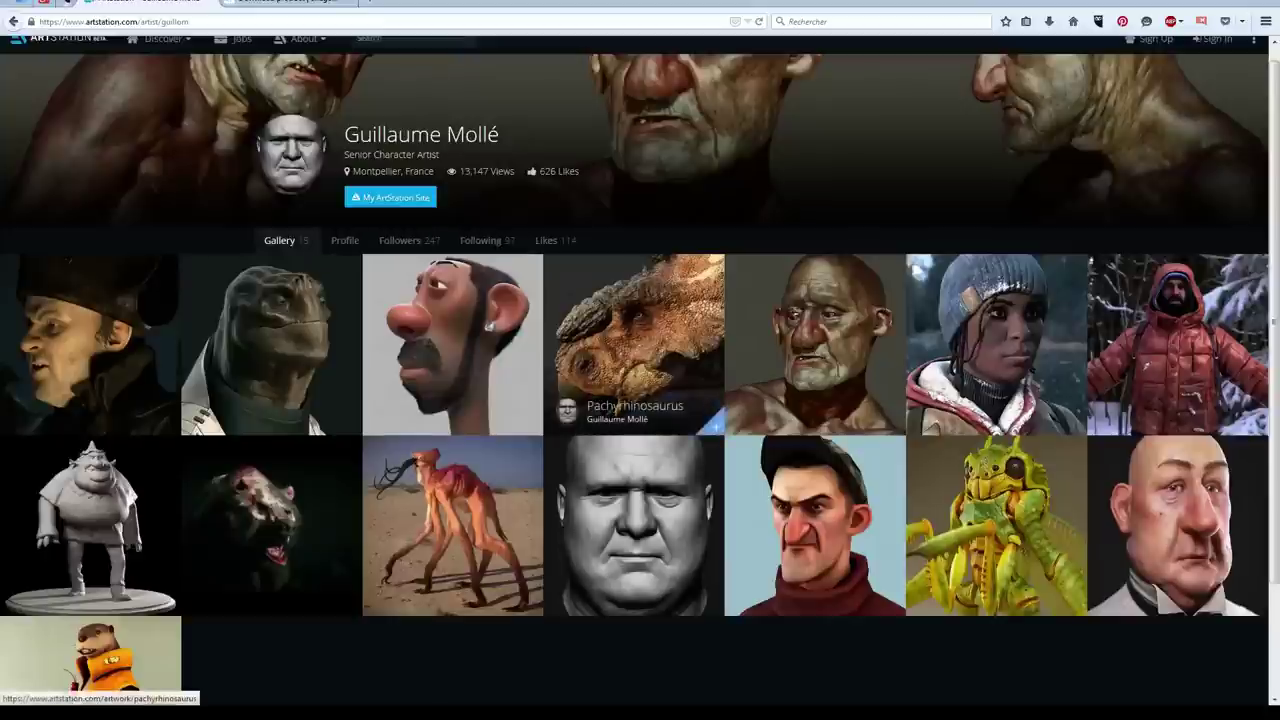
Step: Look through the in-game renders of the "Infected Bear" project, and return to the gallery
scroll(533, 548, down, 1)
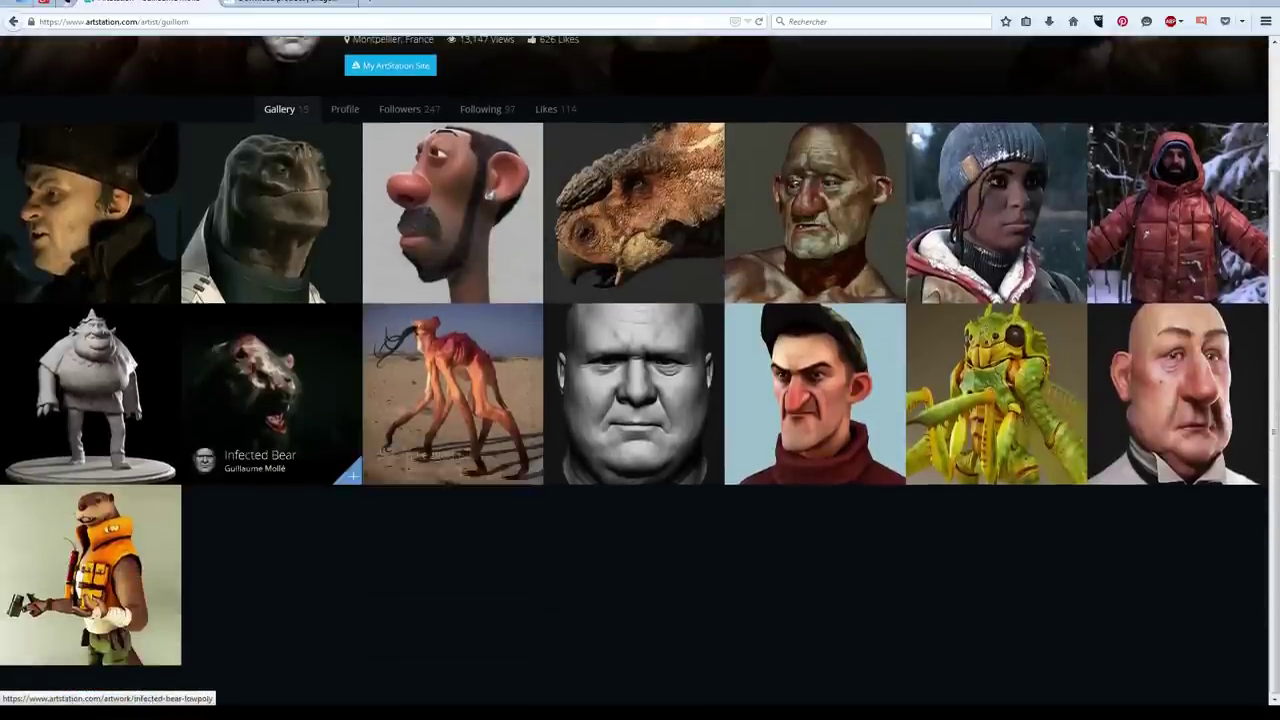
click(270, 470)
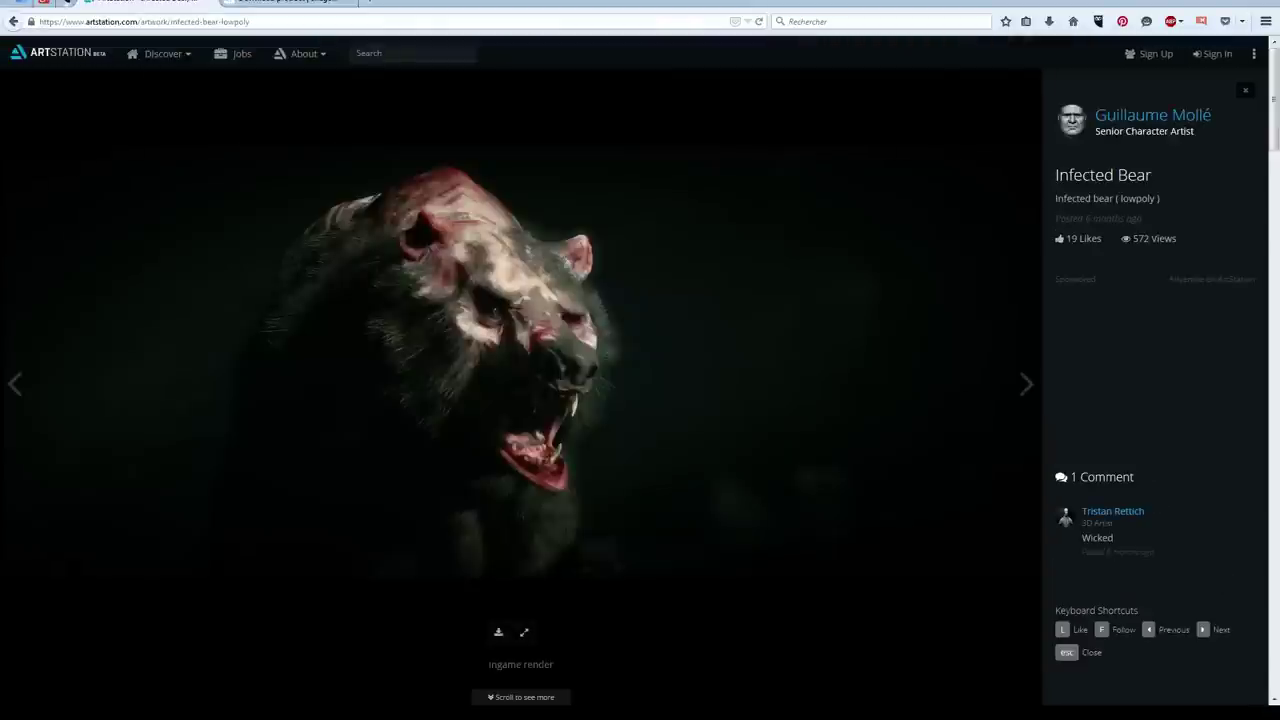
scroll(520, 387, down, 6)
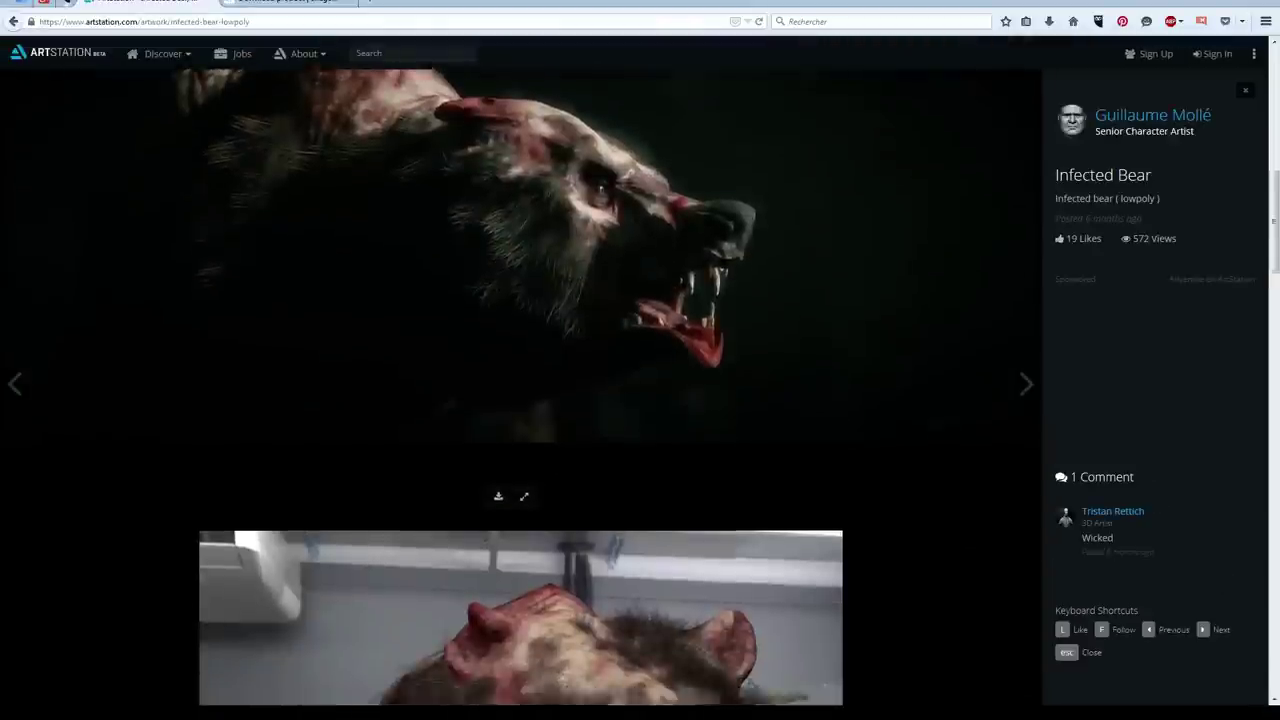
scroll(520, 387, up, 6)
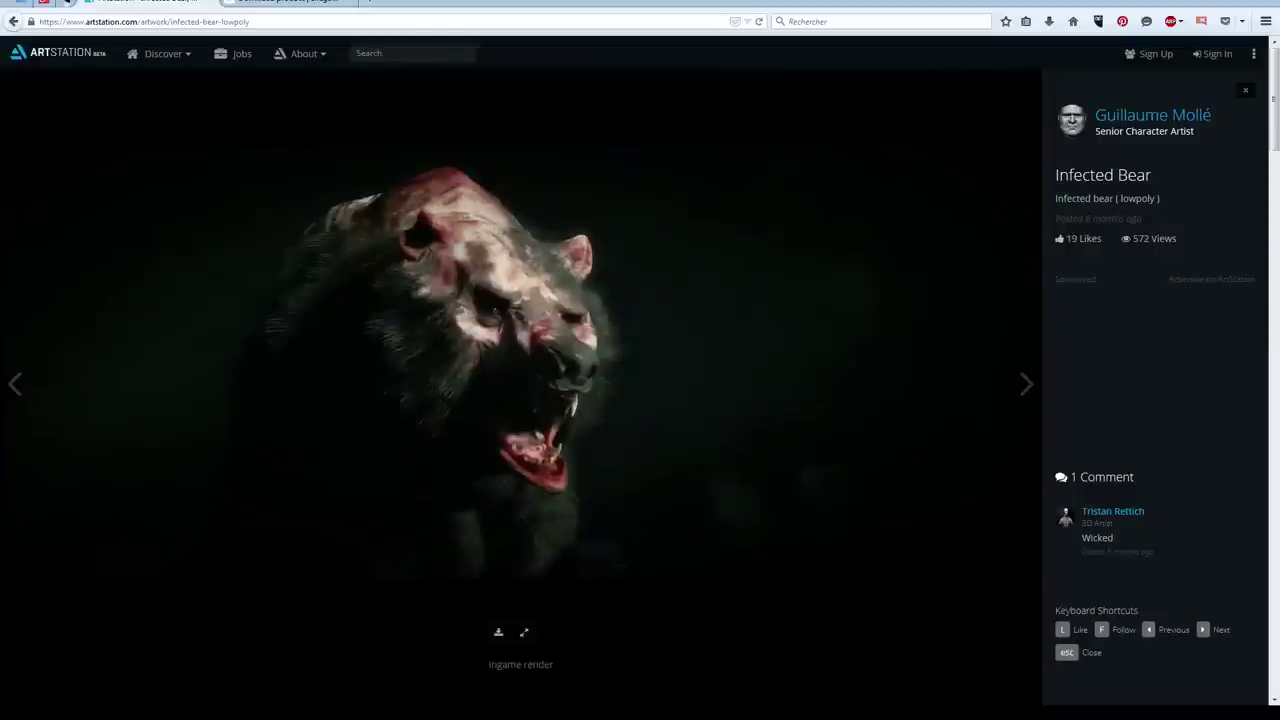
key(Escape)
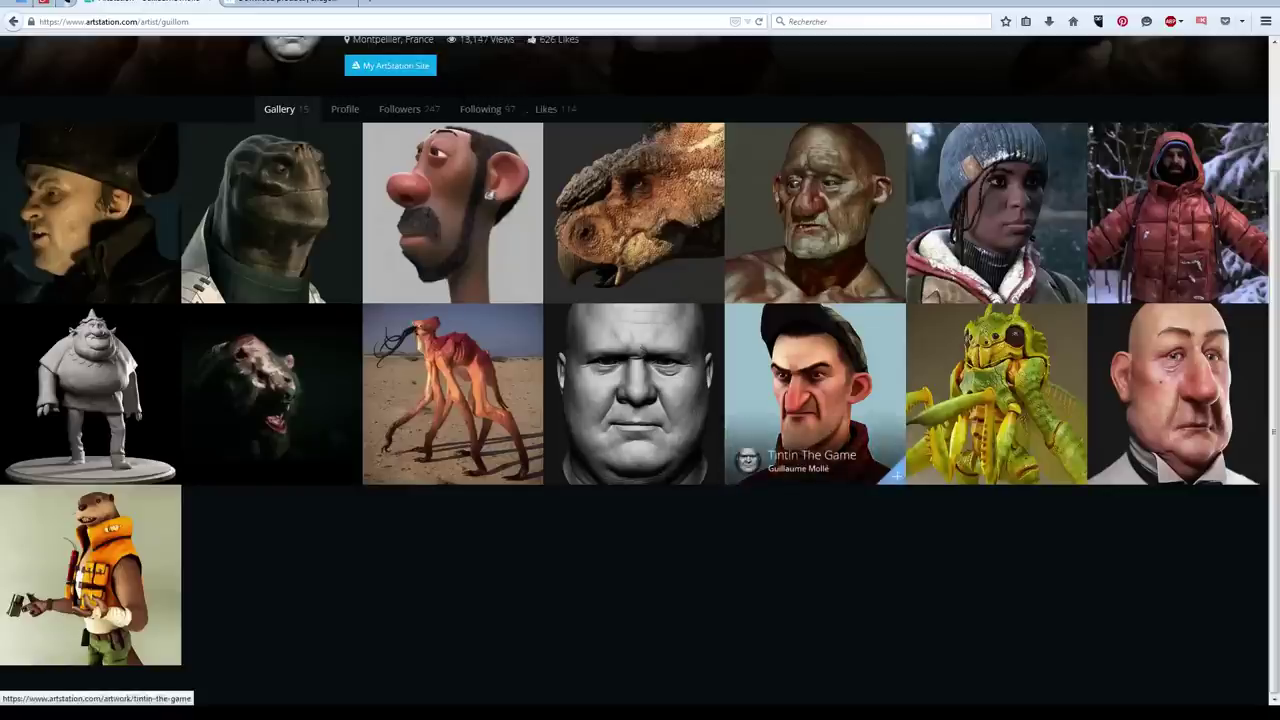
Step: Reopen the "Majordhomme" artwork, advance to the "Otter" project, and close it
click(1177, 400)
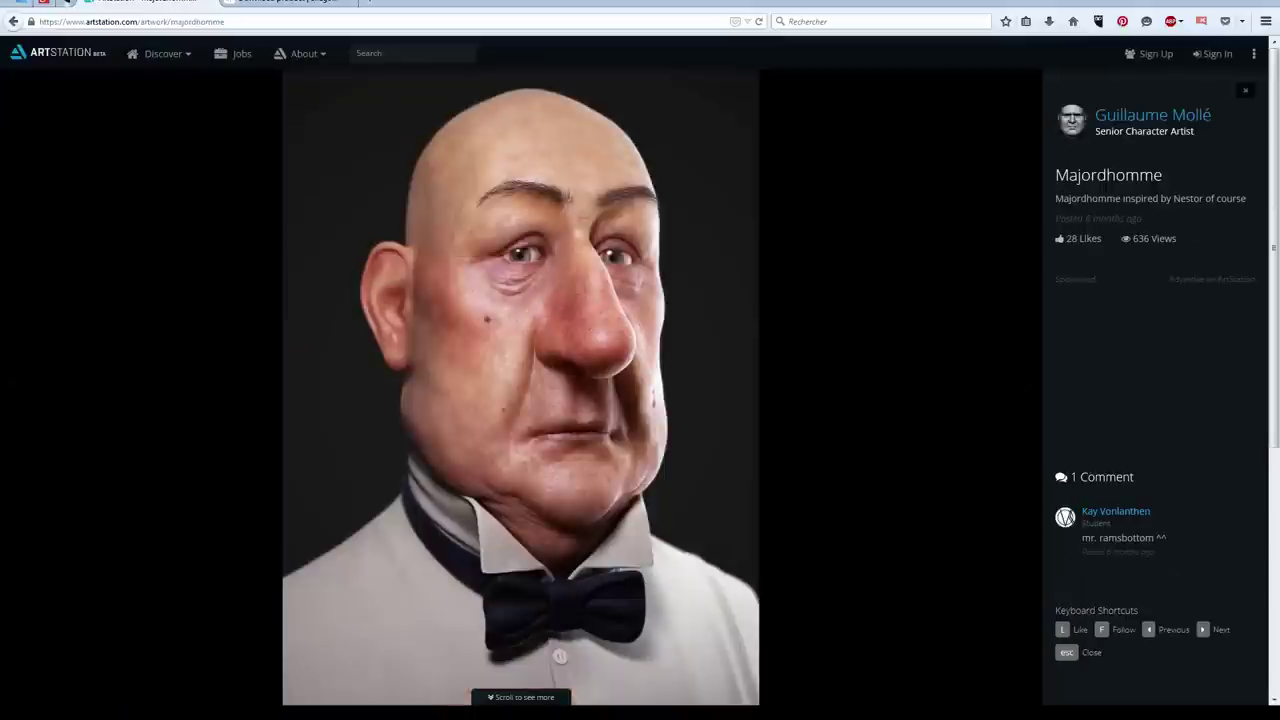
key(Right)
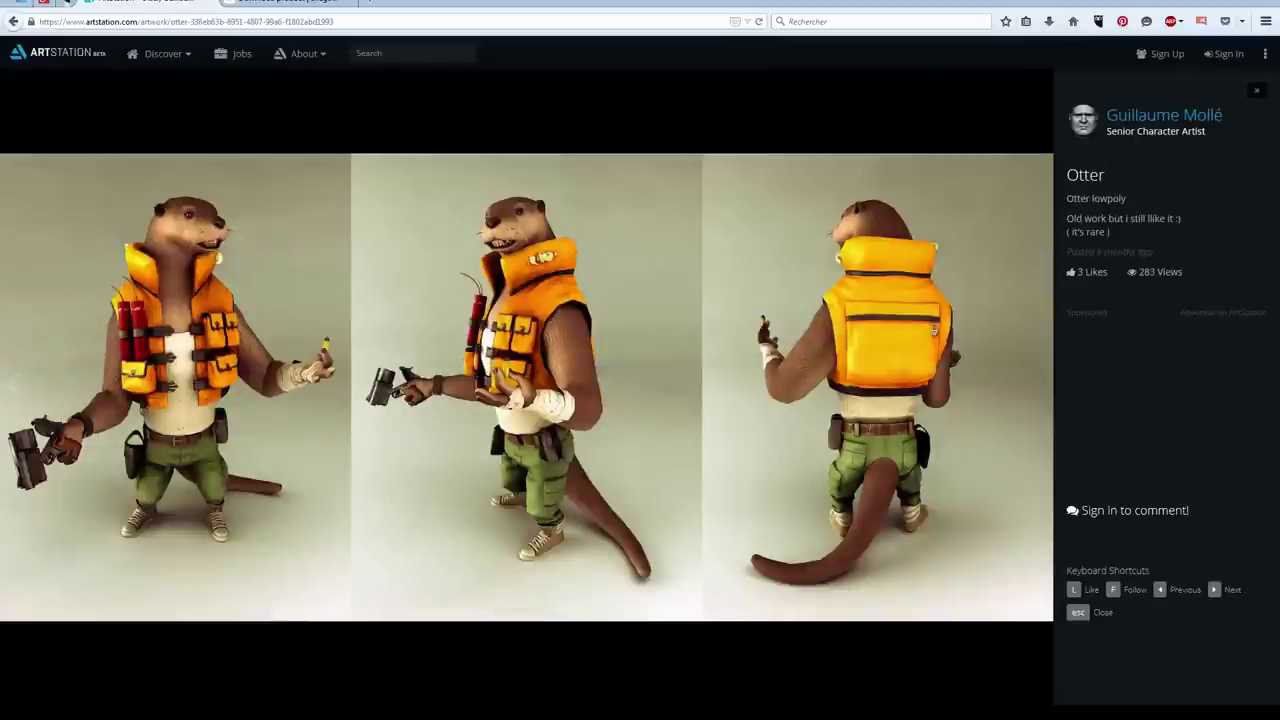
key(Escape)
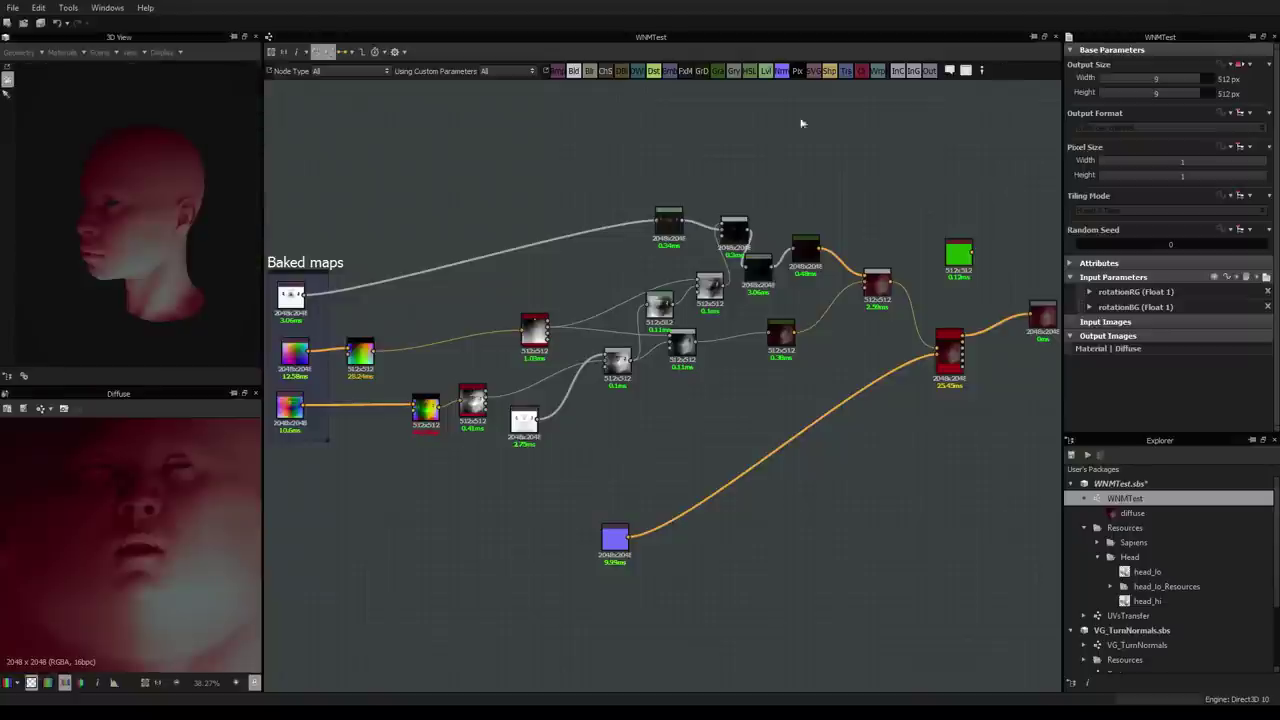
Step: Switch to Substance Designer and inspect the head's lighting, the 3D view's light colours and the full diffuse texture
drag(221, 174, 129, 248)
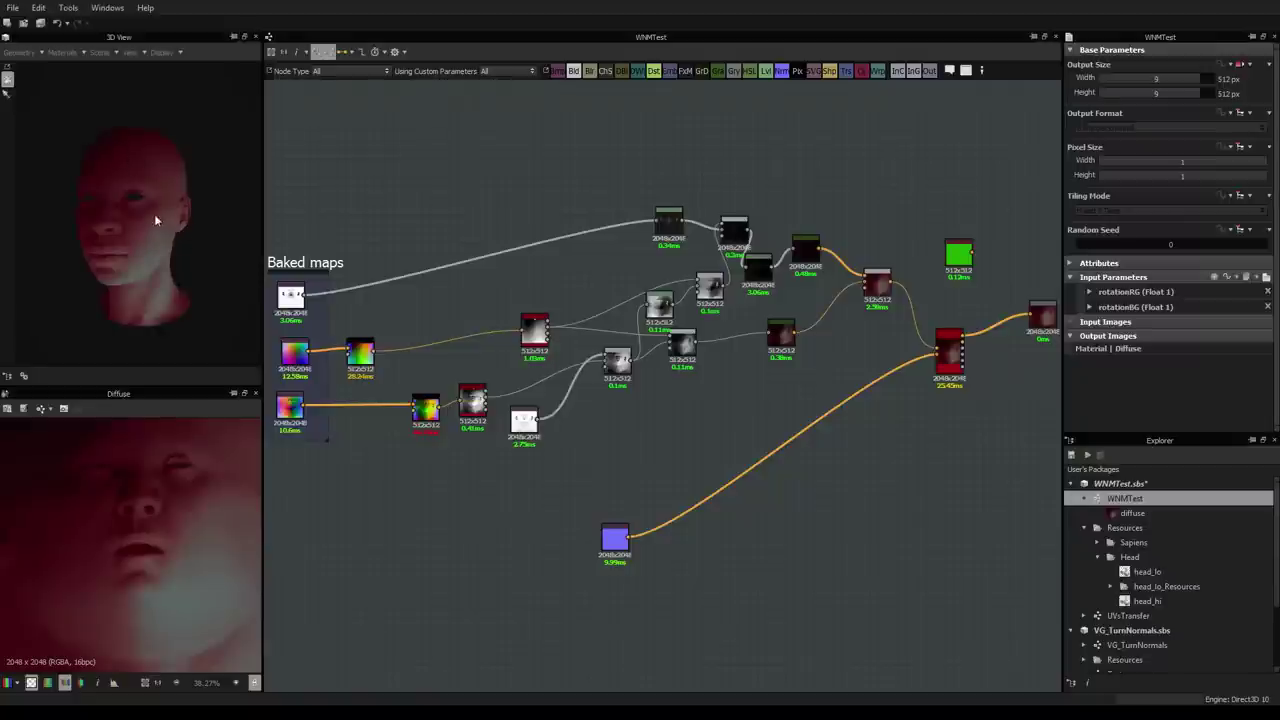
drag(155, 220, 100, 223)
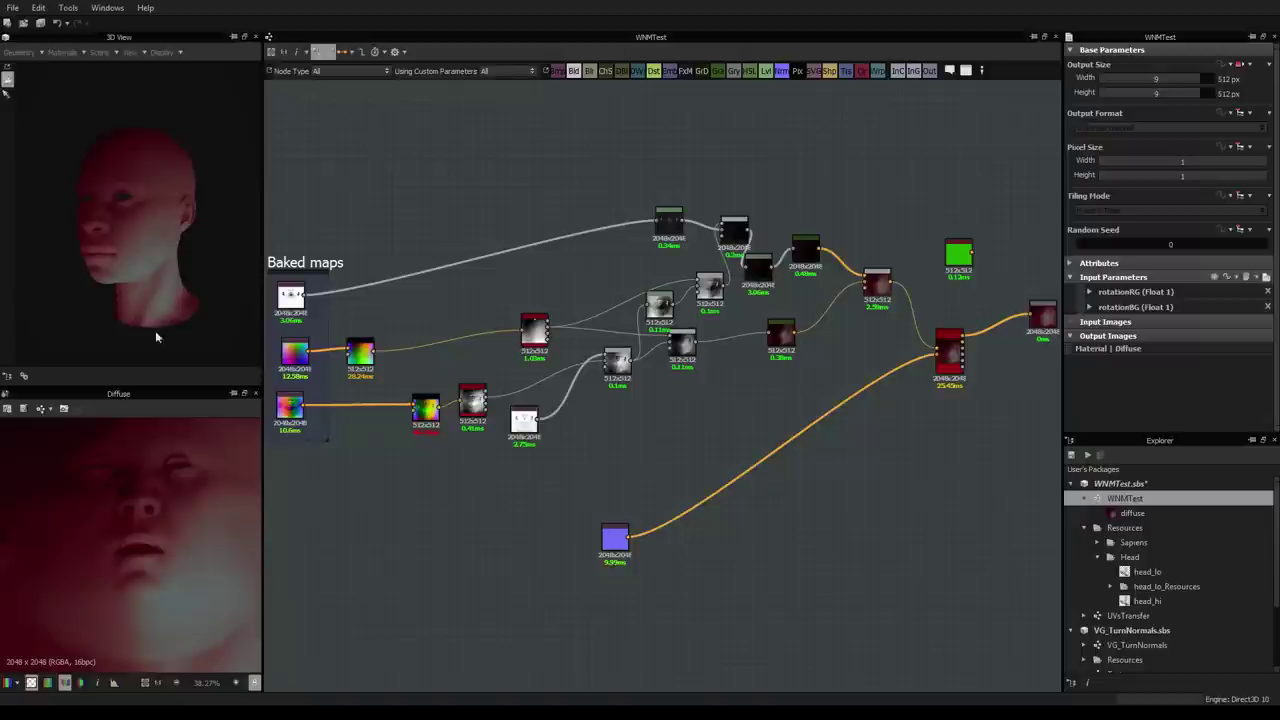
click(24, 375)
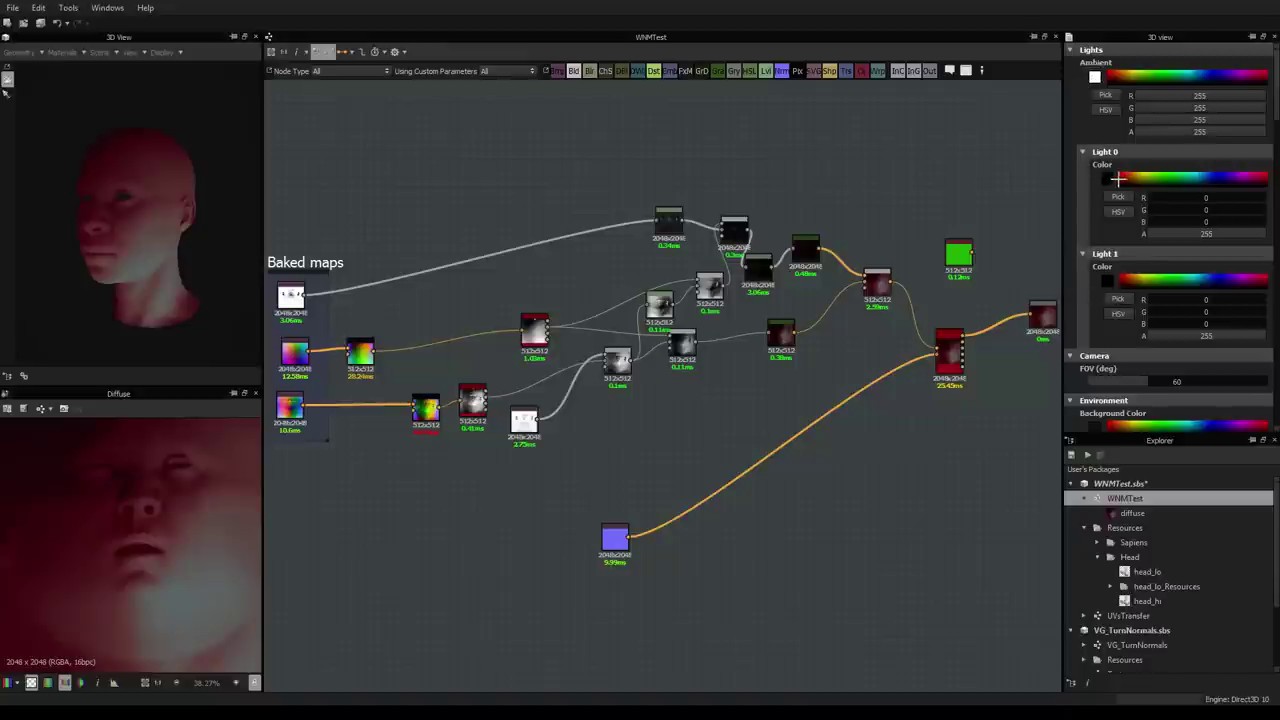
drag(145, 190, 168, 214)
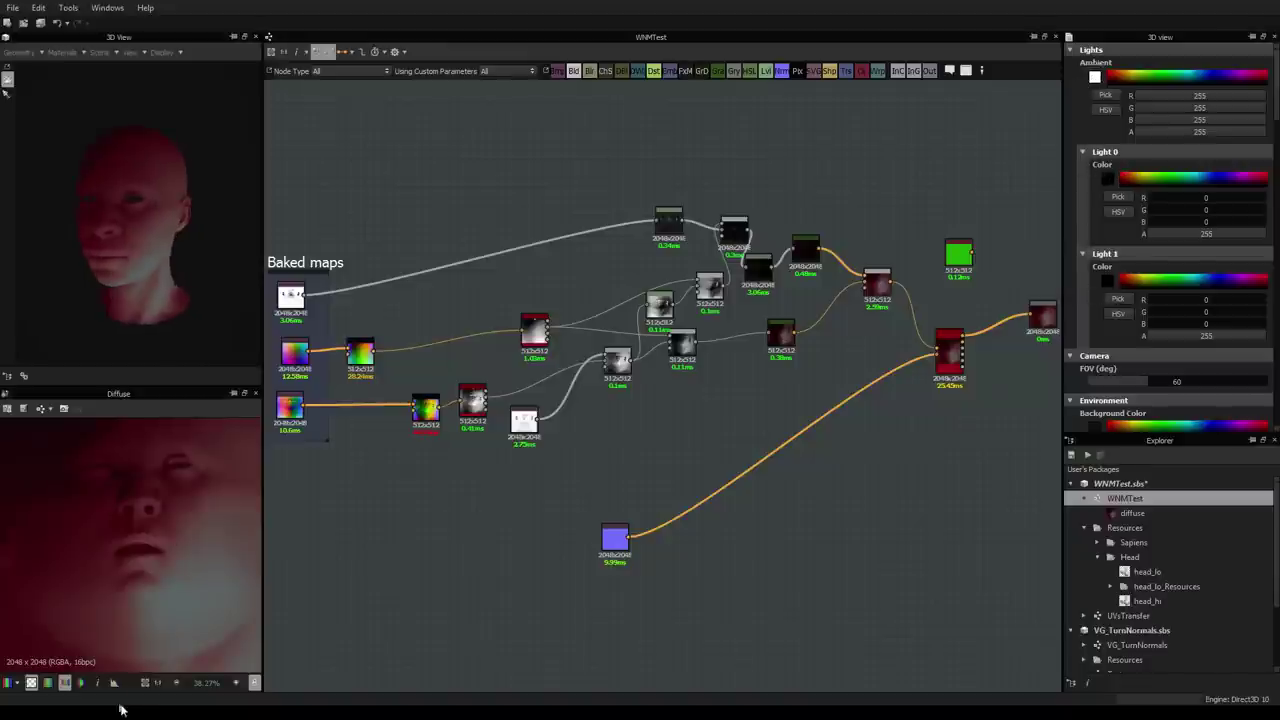
scroll(75, 565, down, 3)
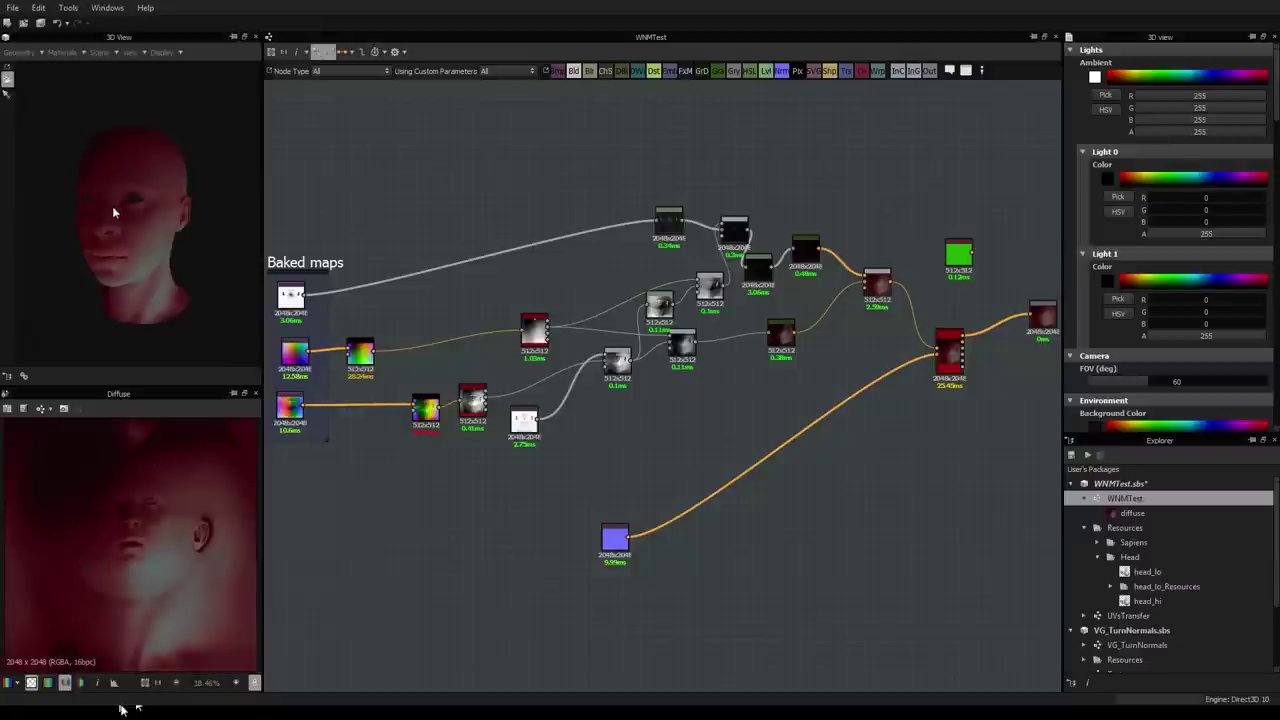
mouse_move(112, 206)
mouse_down()
mouse_move(171, 229)
mouse_move(117, 183)
mouse_move(23, 200)
mouse_move(103, 220)
mouse_up()
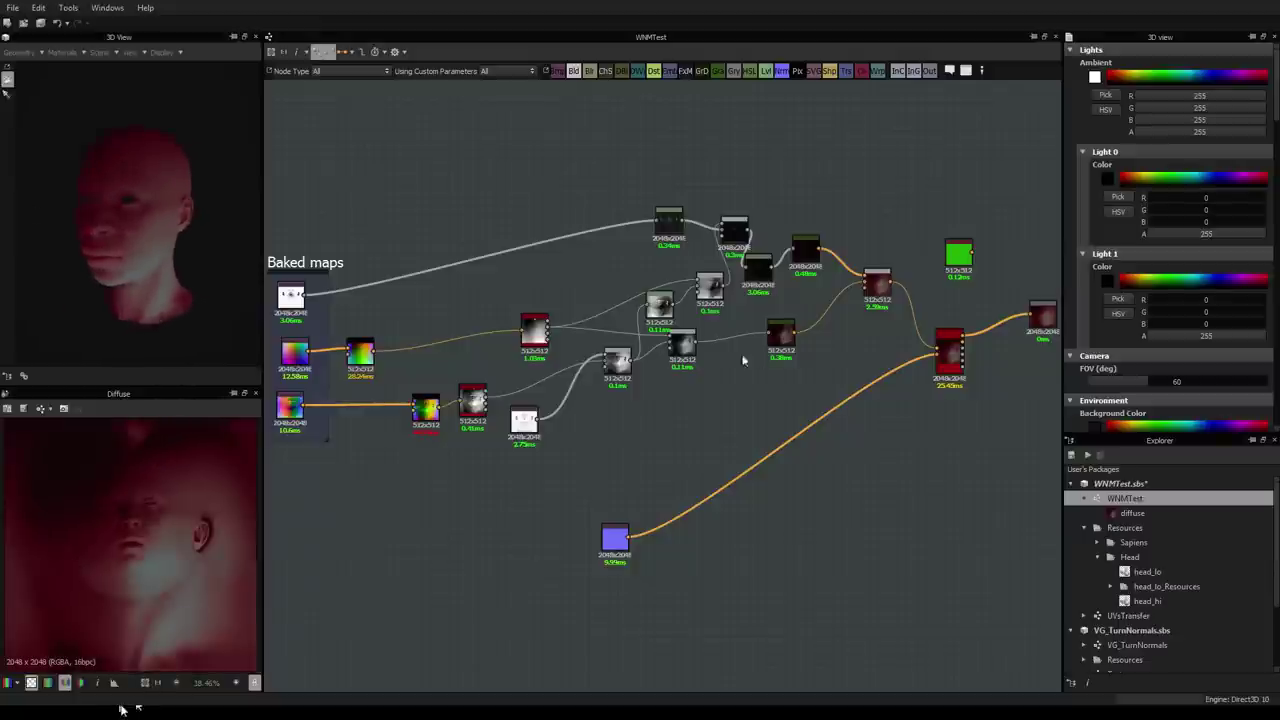
Step: Preview the graph's input parameters and turn rotationRG to about 4.94 turns and rotationBG to about 151 degrees
click(873, 400)
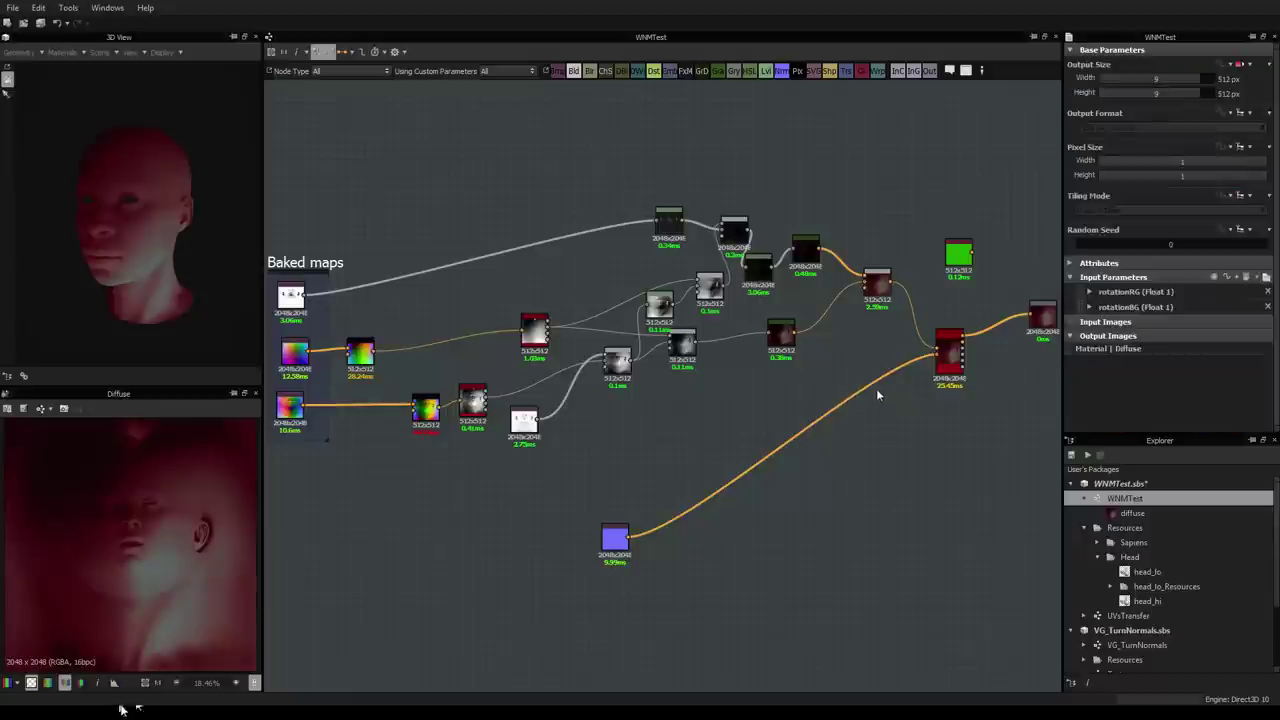
click(1265, 277)
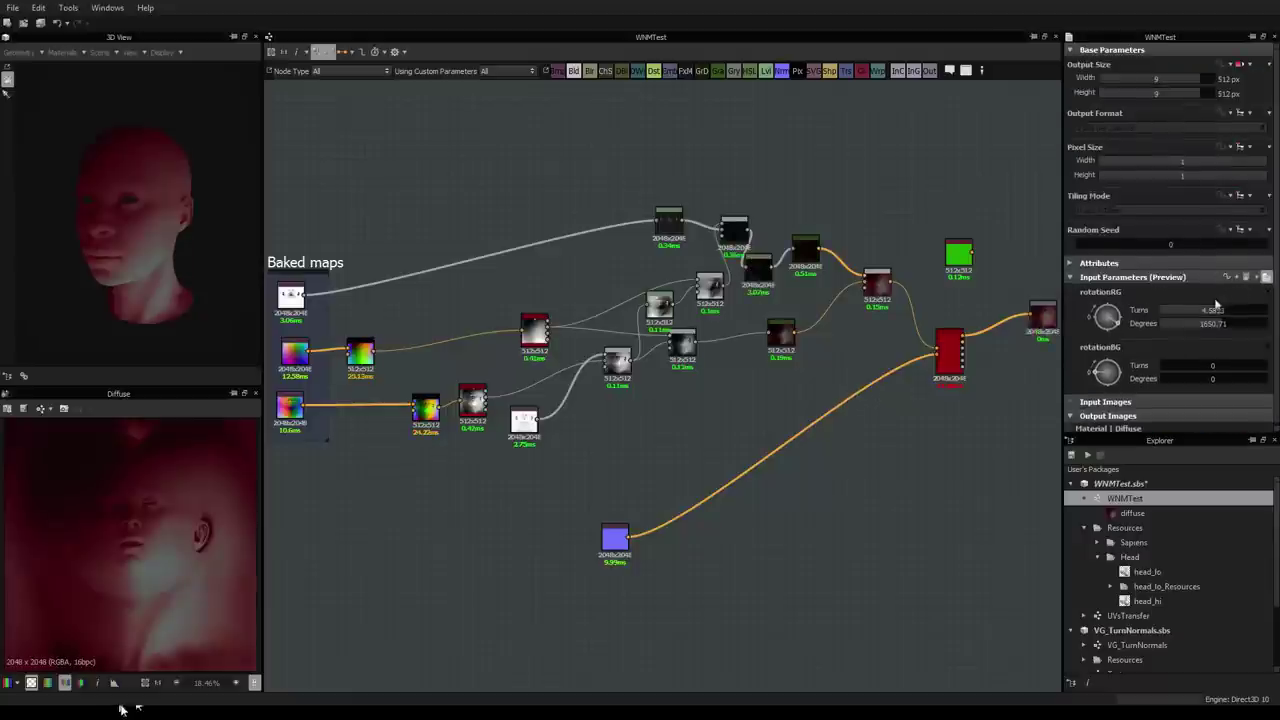
drag(1119, 326, 1100, 325)
drag(1104, 372, 1100, 369)
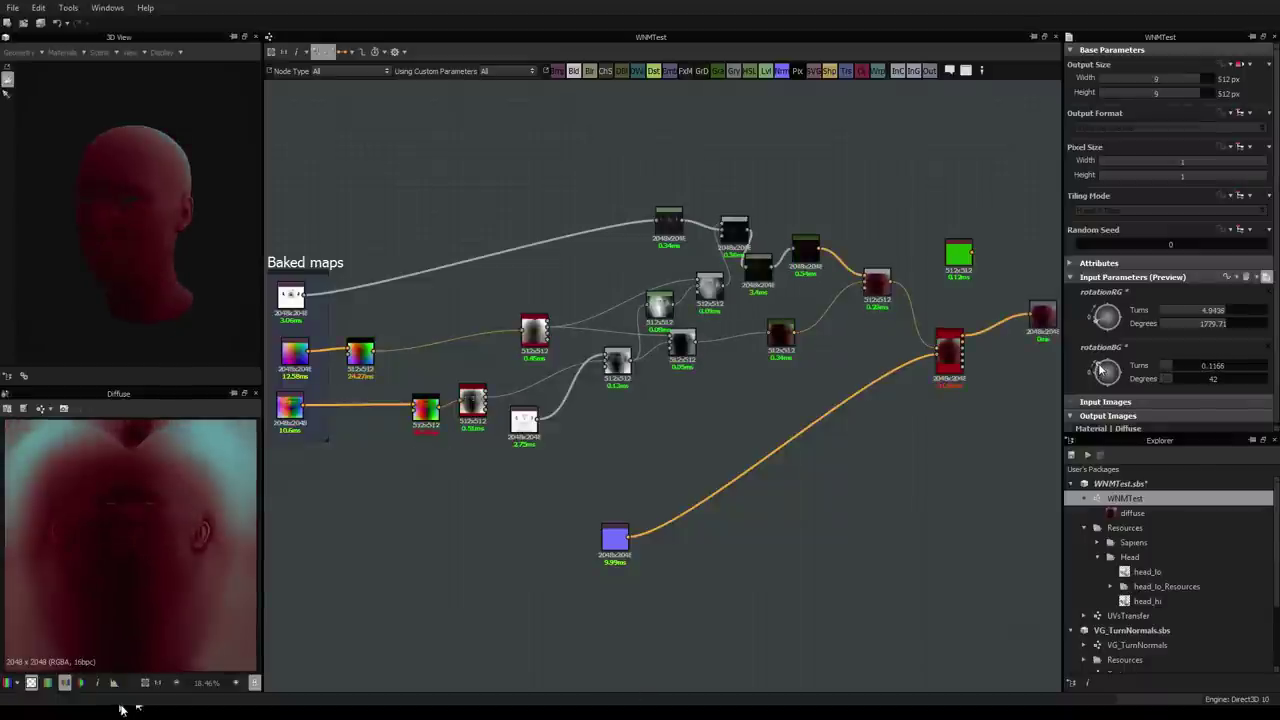
Step: Set both the rotationBG and rotationRG input parameters to 0 turns
double_click(1206, 366)
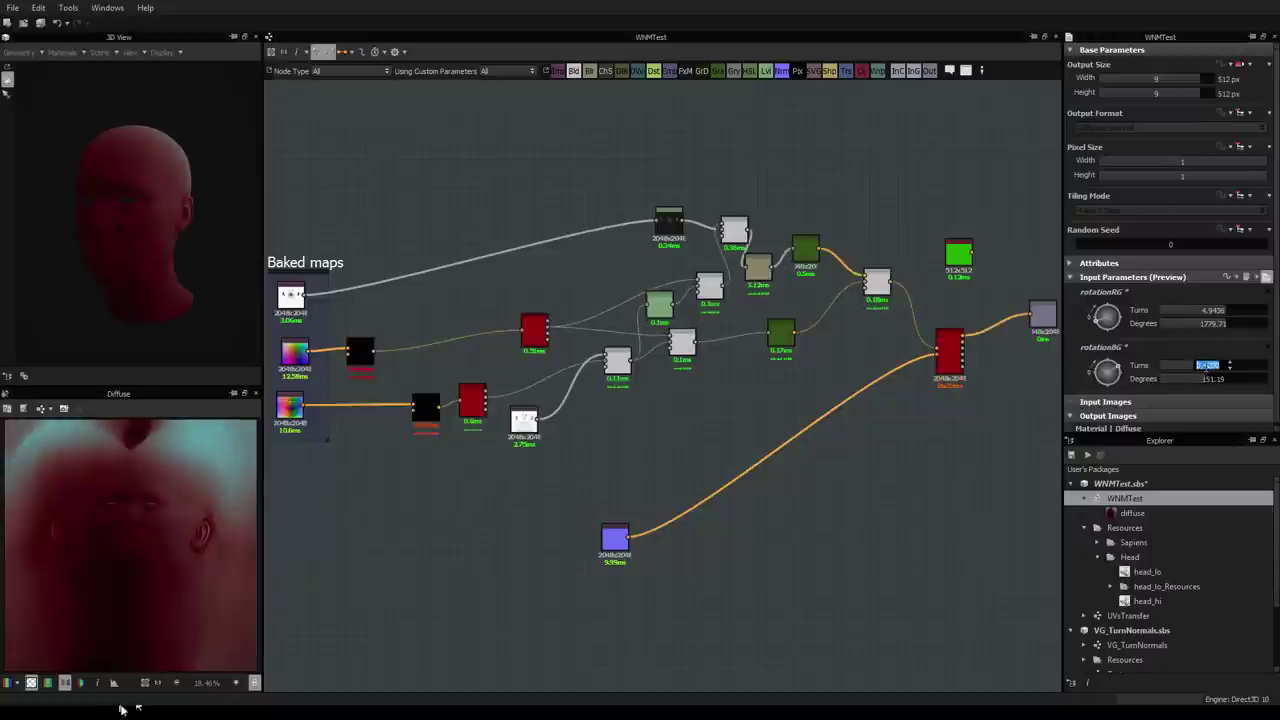
text(0)
key(Tab)
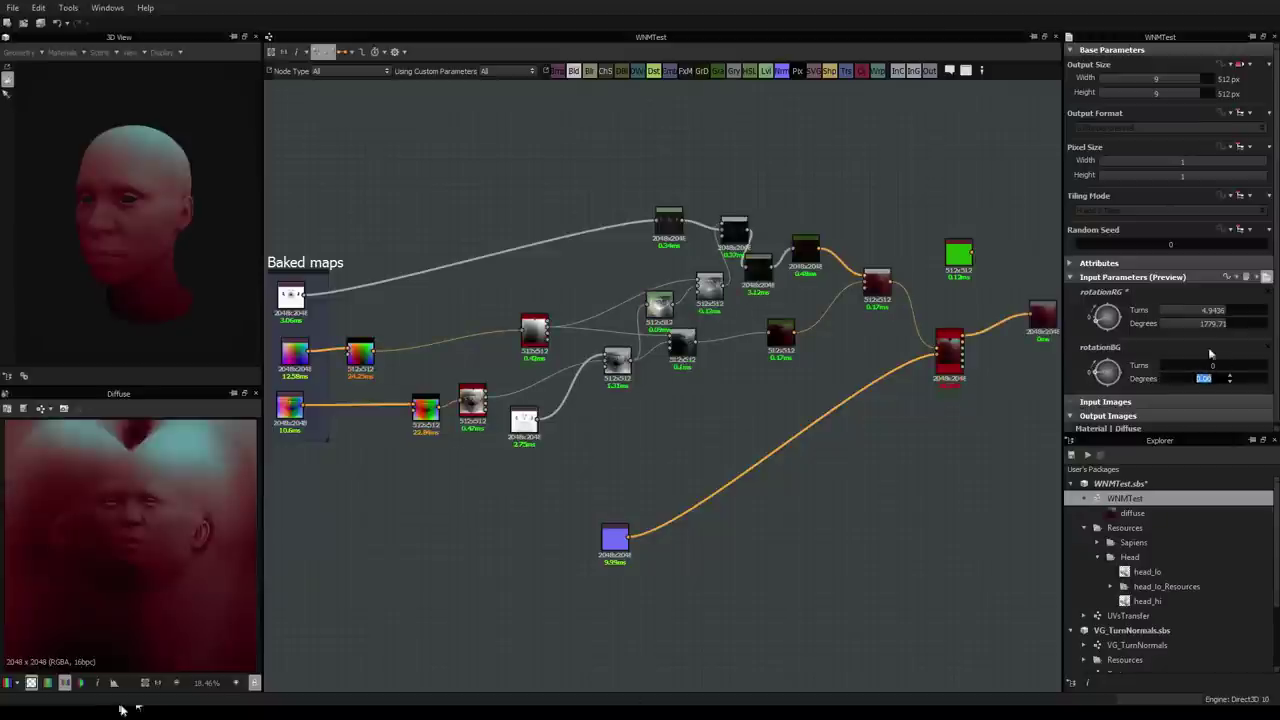
double_click(1217, 312)
text(0)
key(Tab)
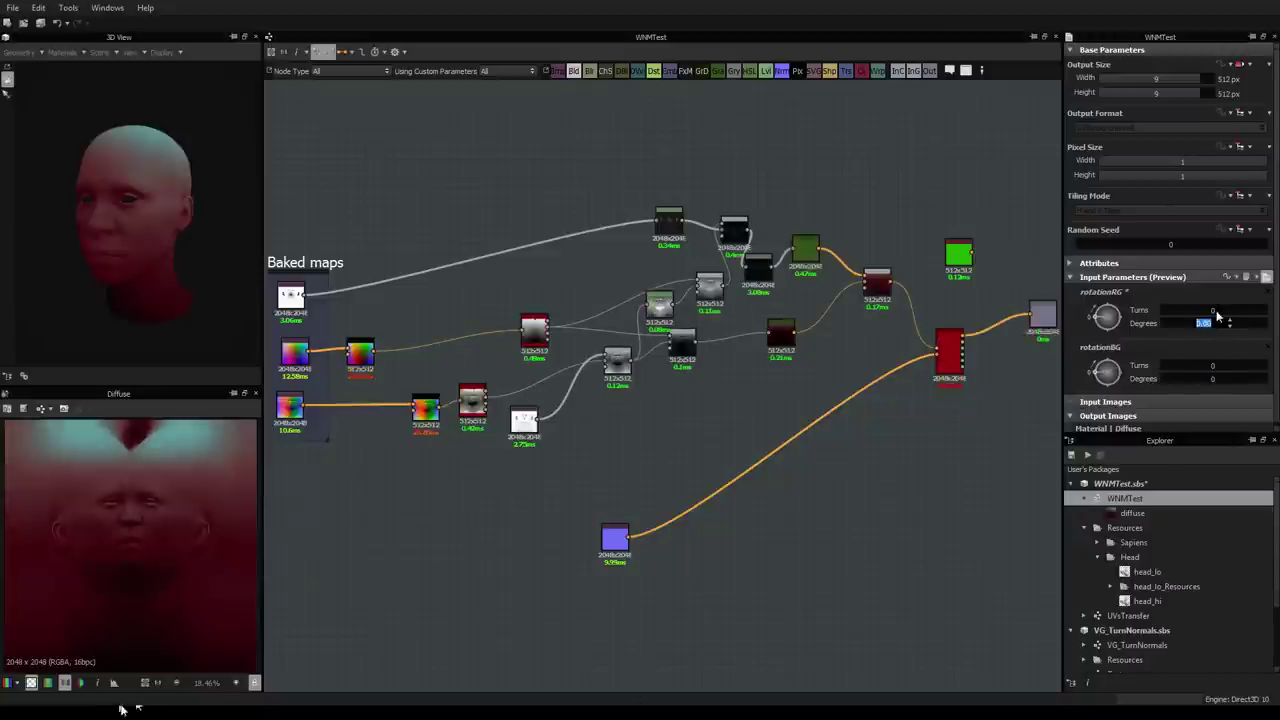
middle_drag(624, 291, 624, 205)
scroll(623, 286, down, 2)
scroll(623, 286, up, 2)
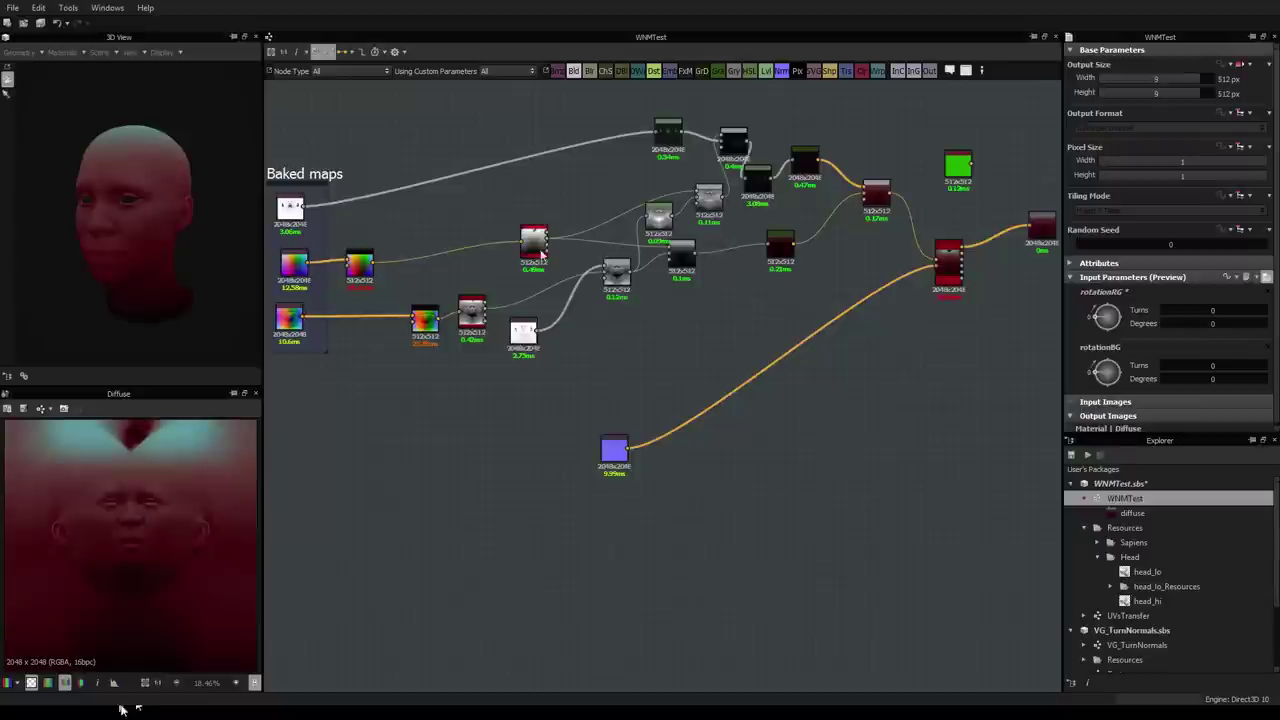
middle_drag(541, 253, 570, 291)
scroll(949, 282, up, 1)
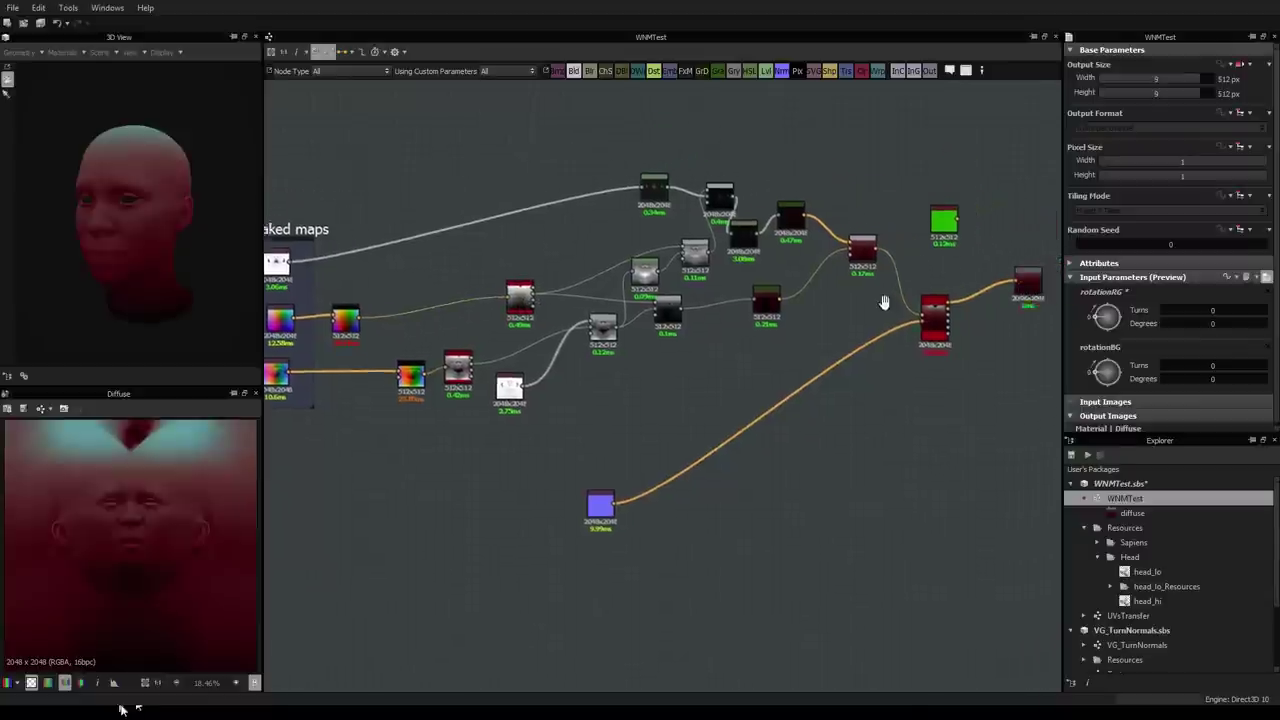
Step: Bring the Baked maps frame into view and nudge its uppermost map node slightly within the frame
scroll(868, 312, down, 3)
scroll(683, 307, up, 2)
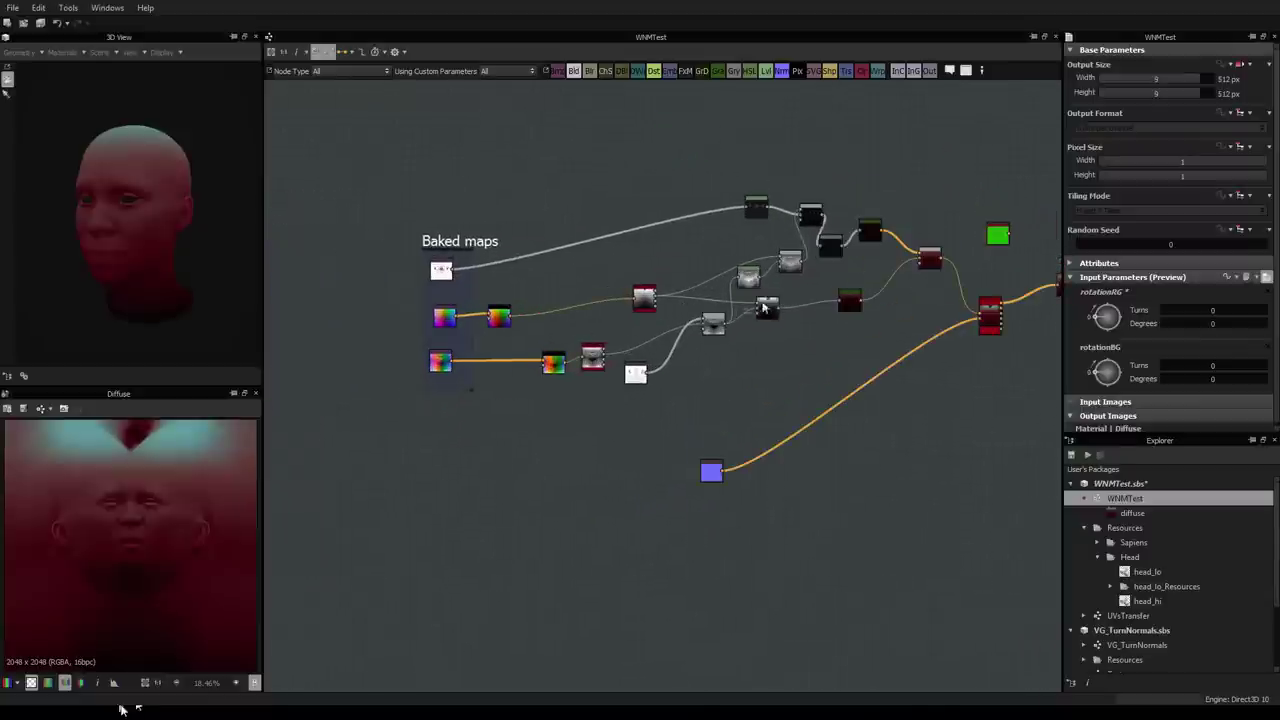
middle_drag(818, 338, 736, 337)
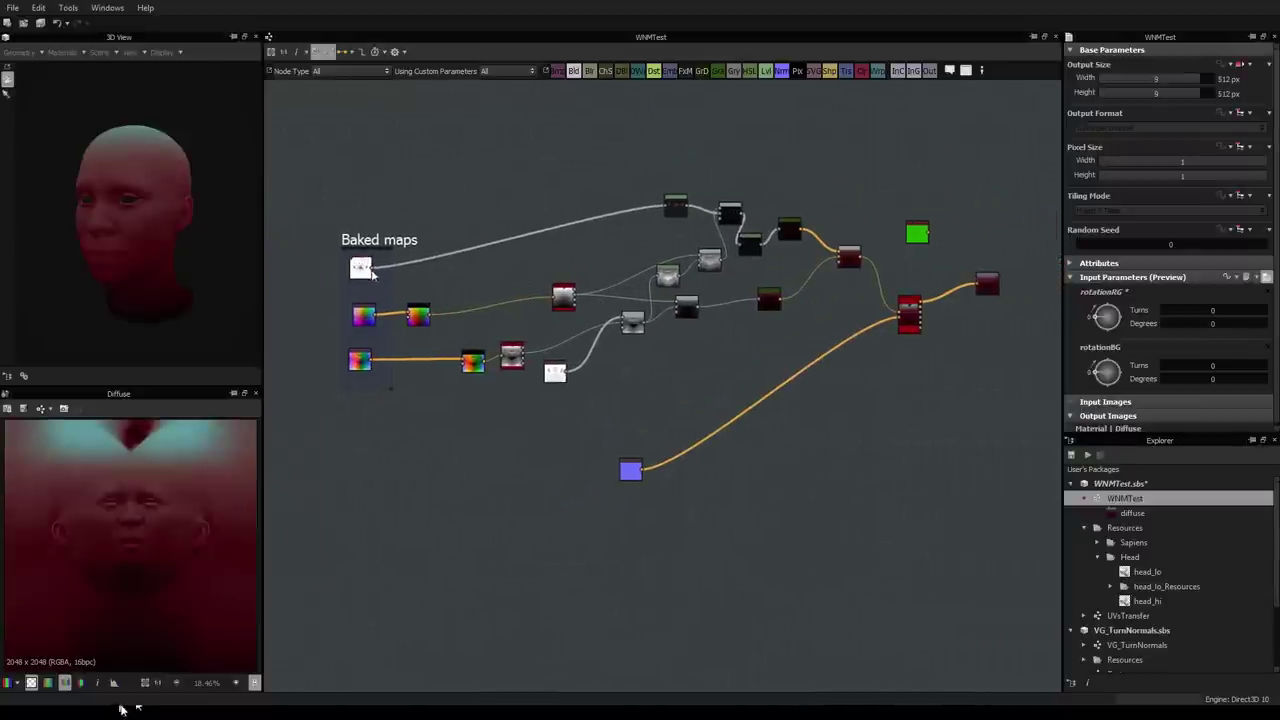
drag(363, 268, 368, 272)
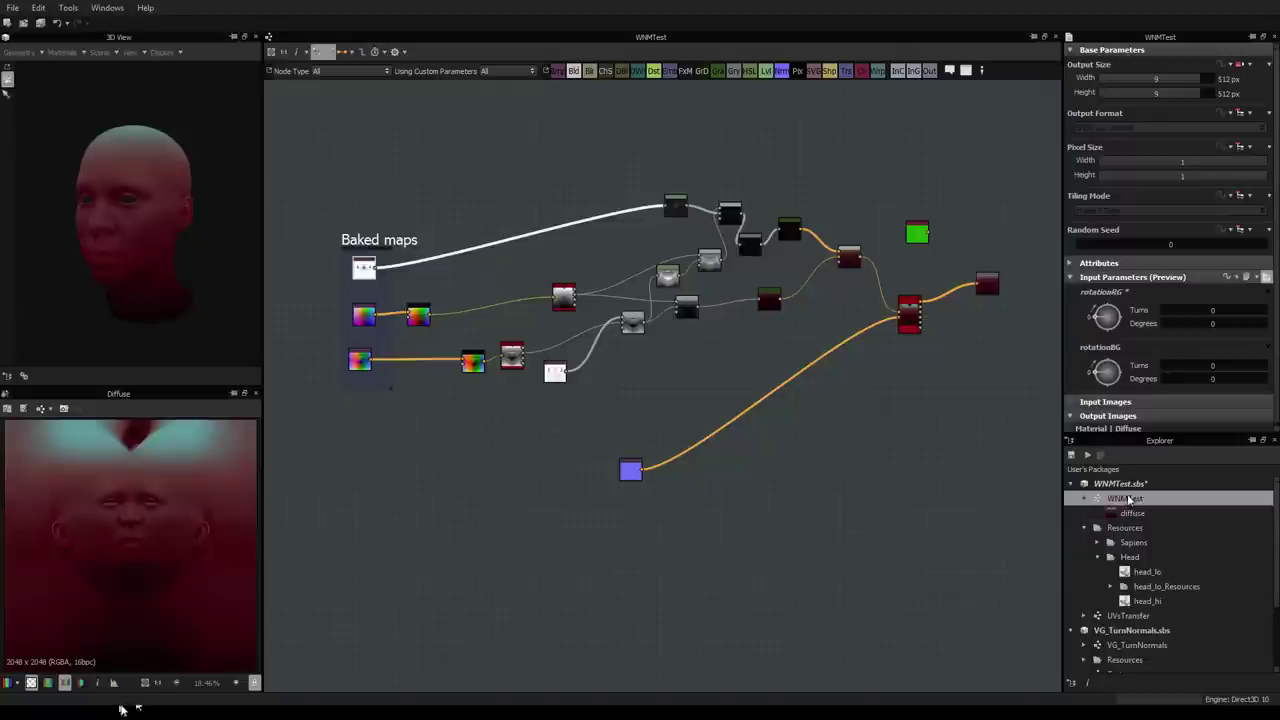
Step: Create a new graph named WNMLightingTutorial in the WNMTest package, based on the Empty template
right_click(1157, 489)
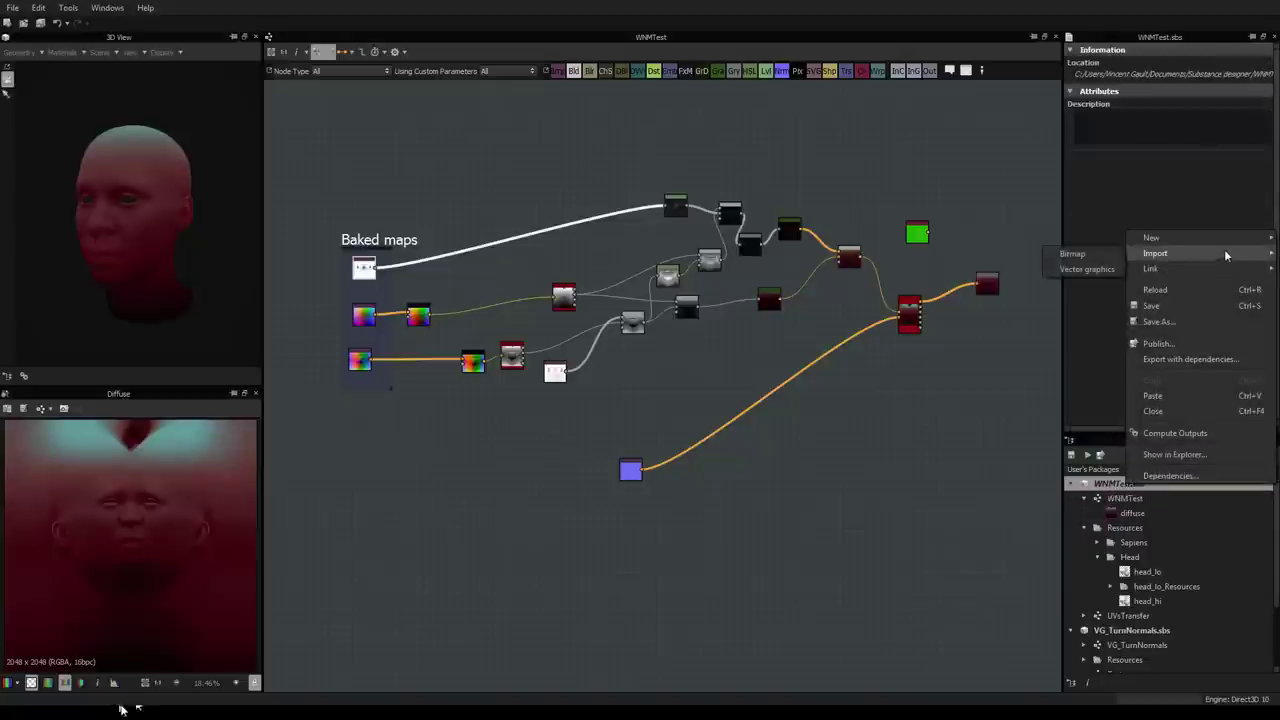
mouse_move(1215, 248)
click(1070, 239)
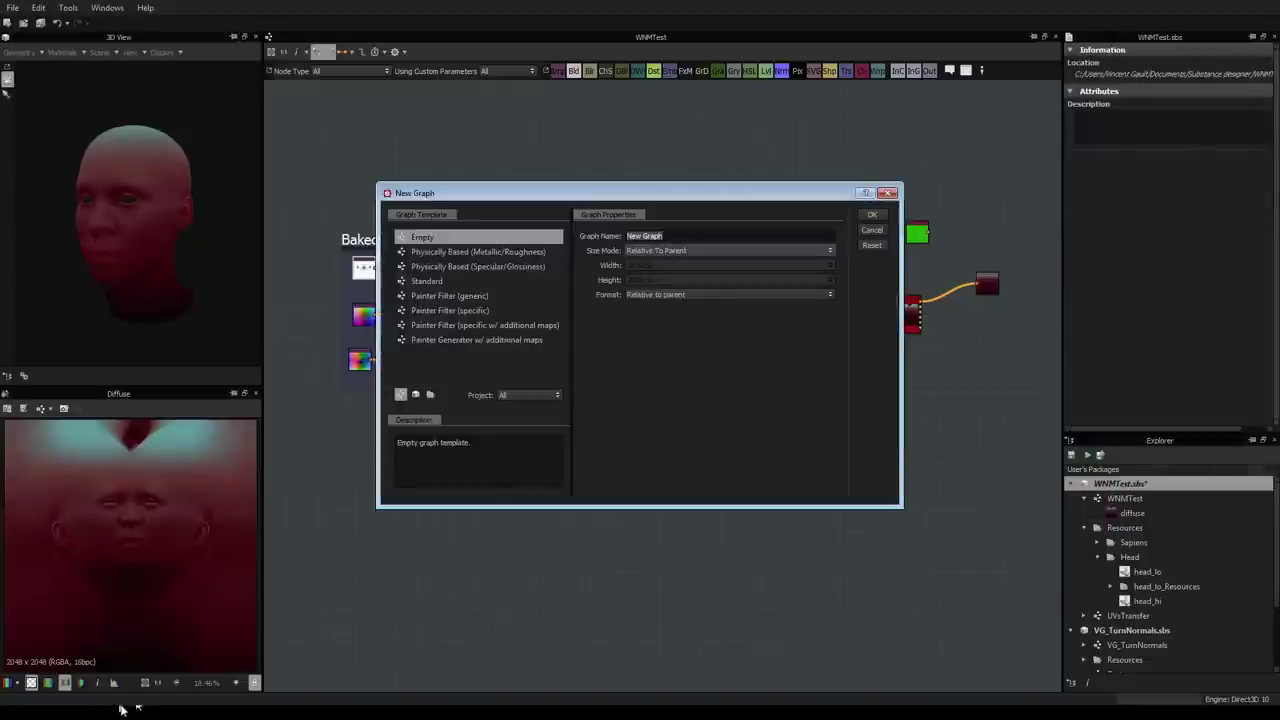
mouse_move(660, 252)
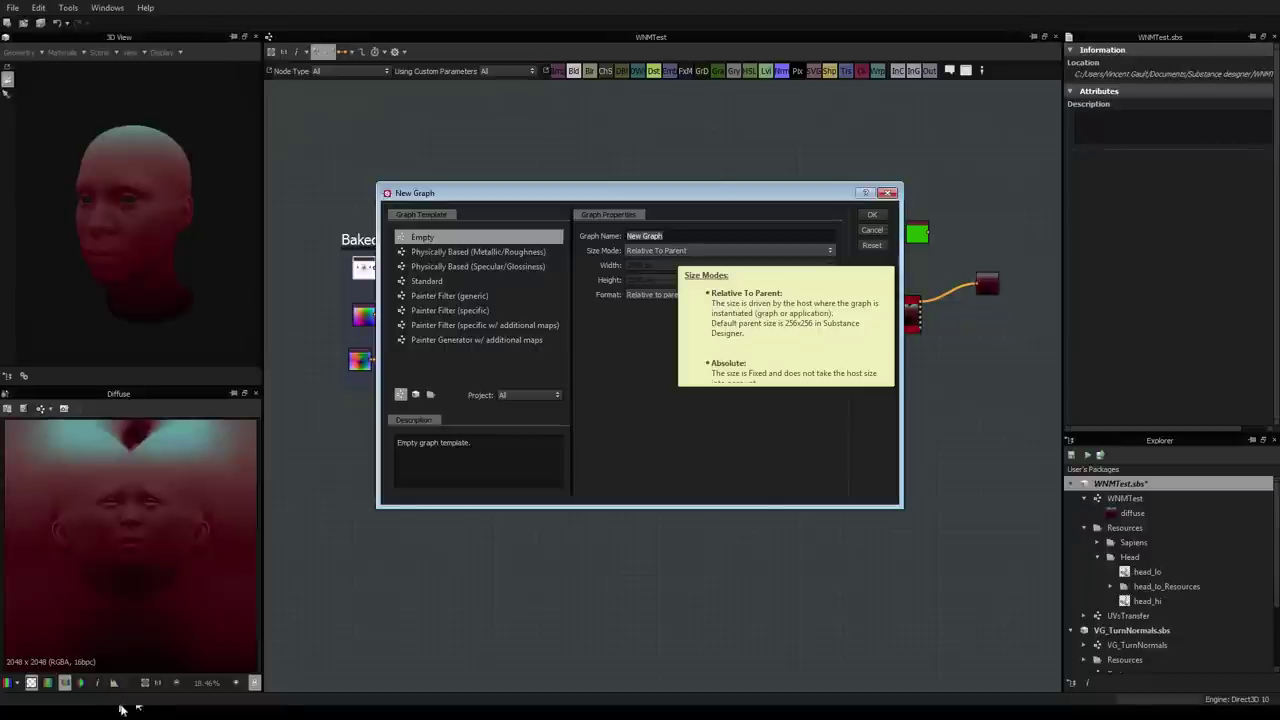
text(WNMLightingTutorial)
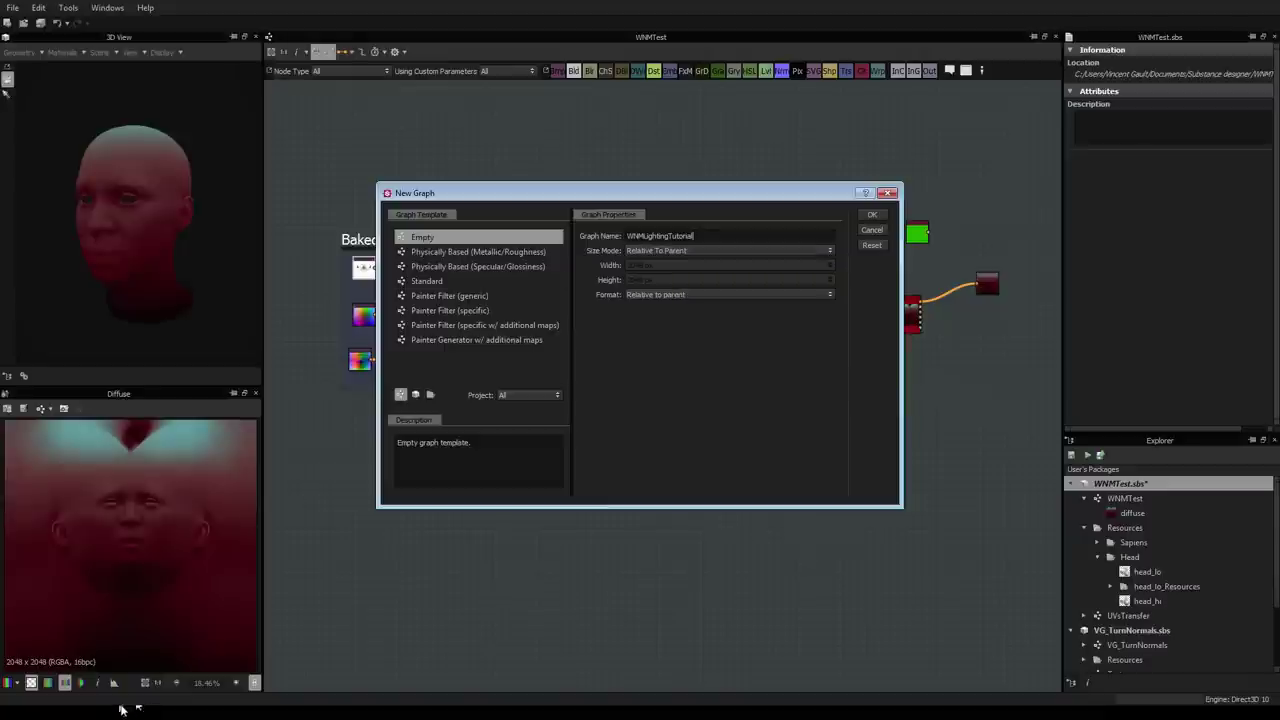
click(872, 214)
Step: Add an Output node to the empty graph and give it an RGBA diffuse usage
key(space)
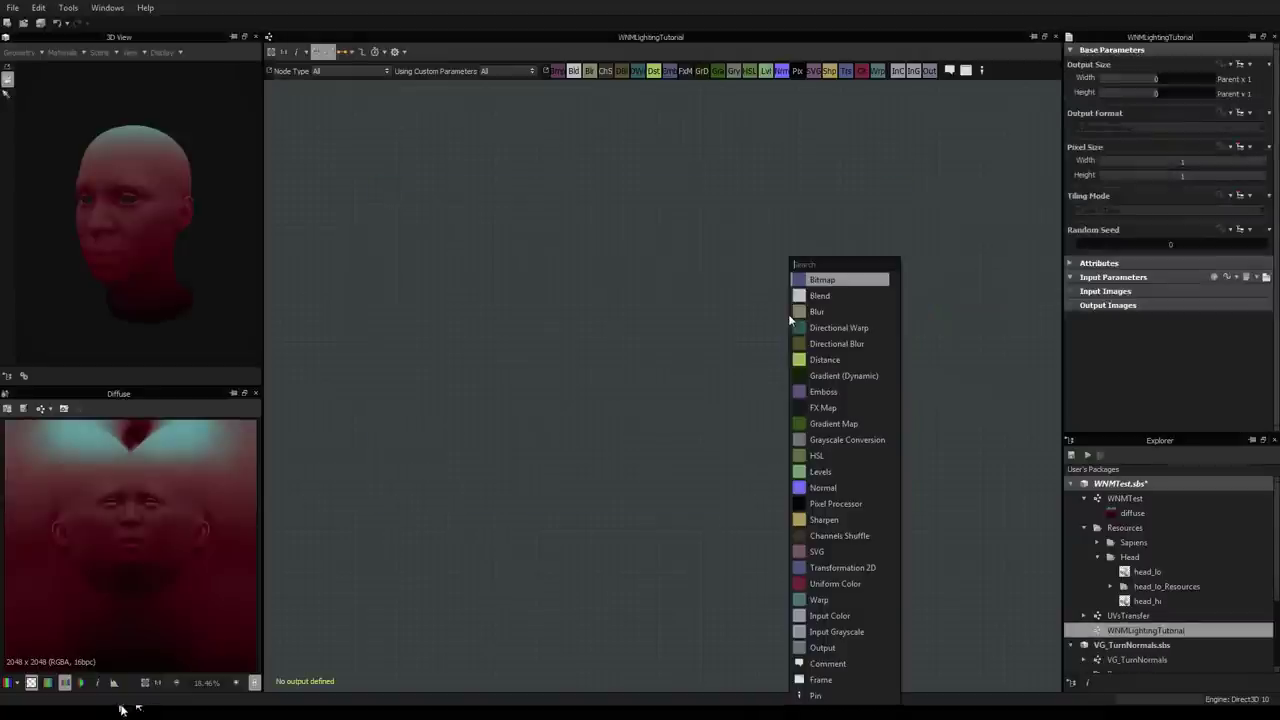
text(outp)
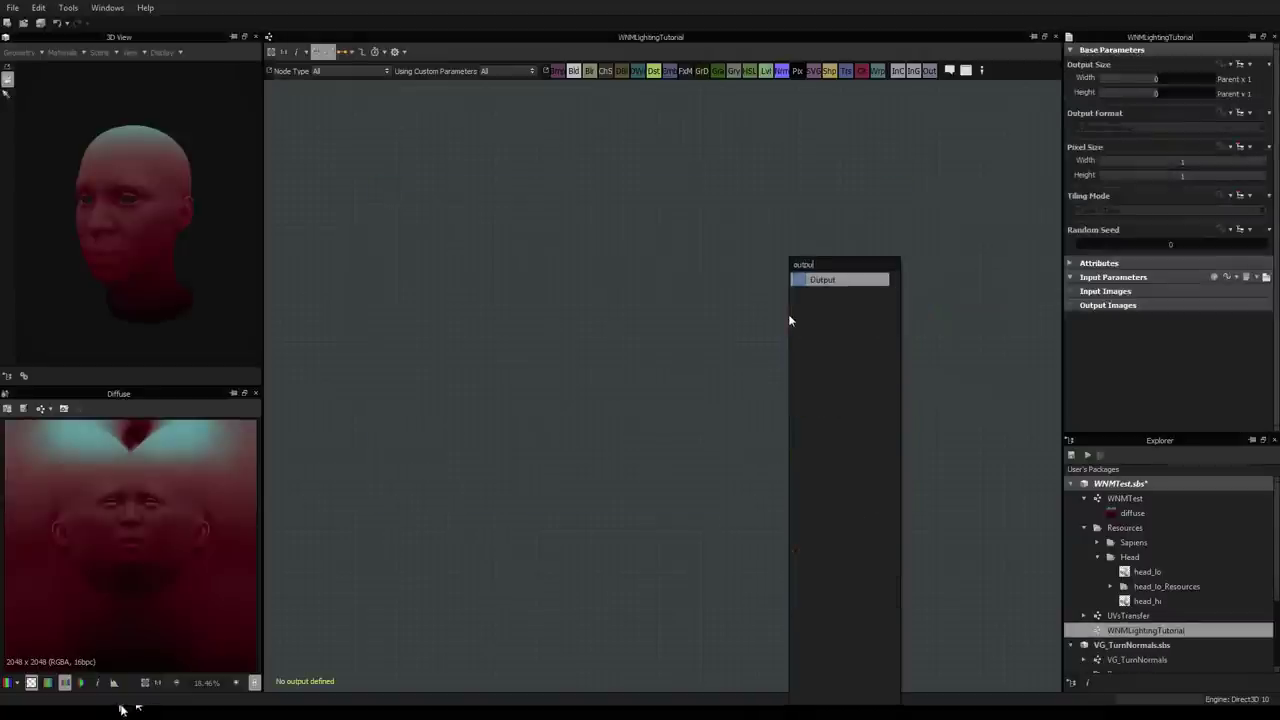
text(ut)
key(Return)
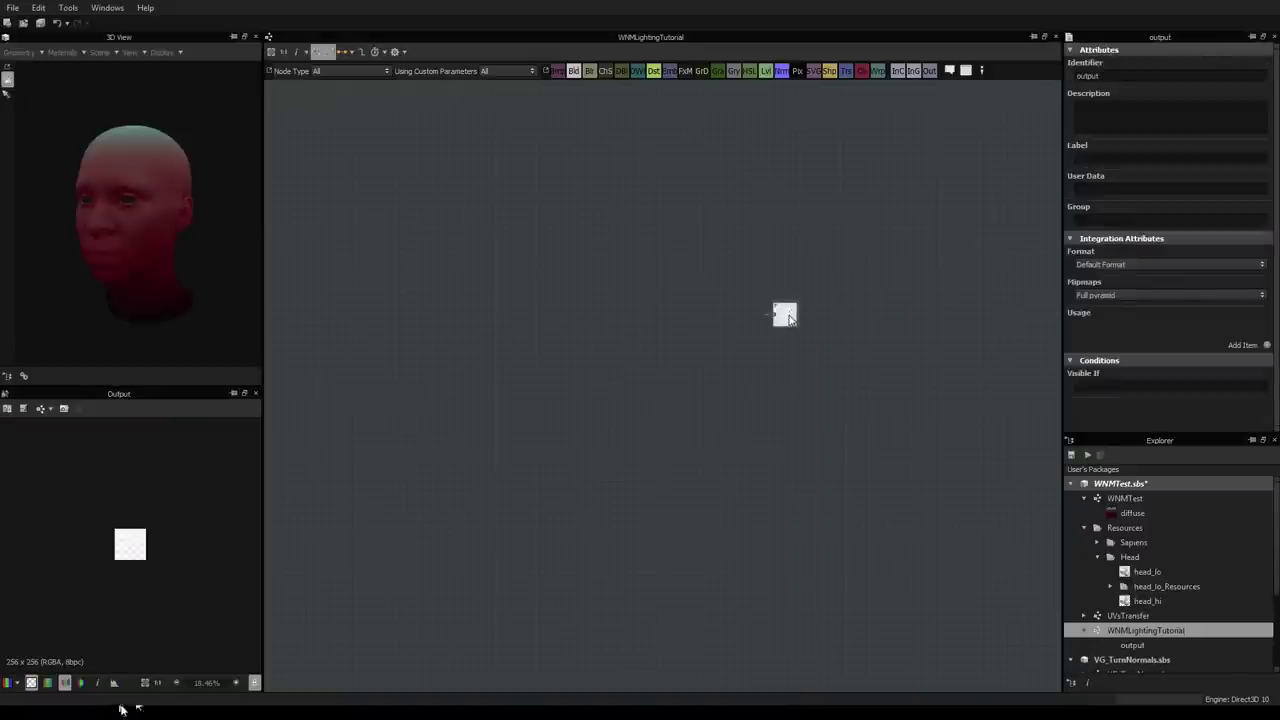
click(1265, 345)
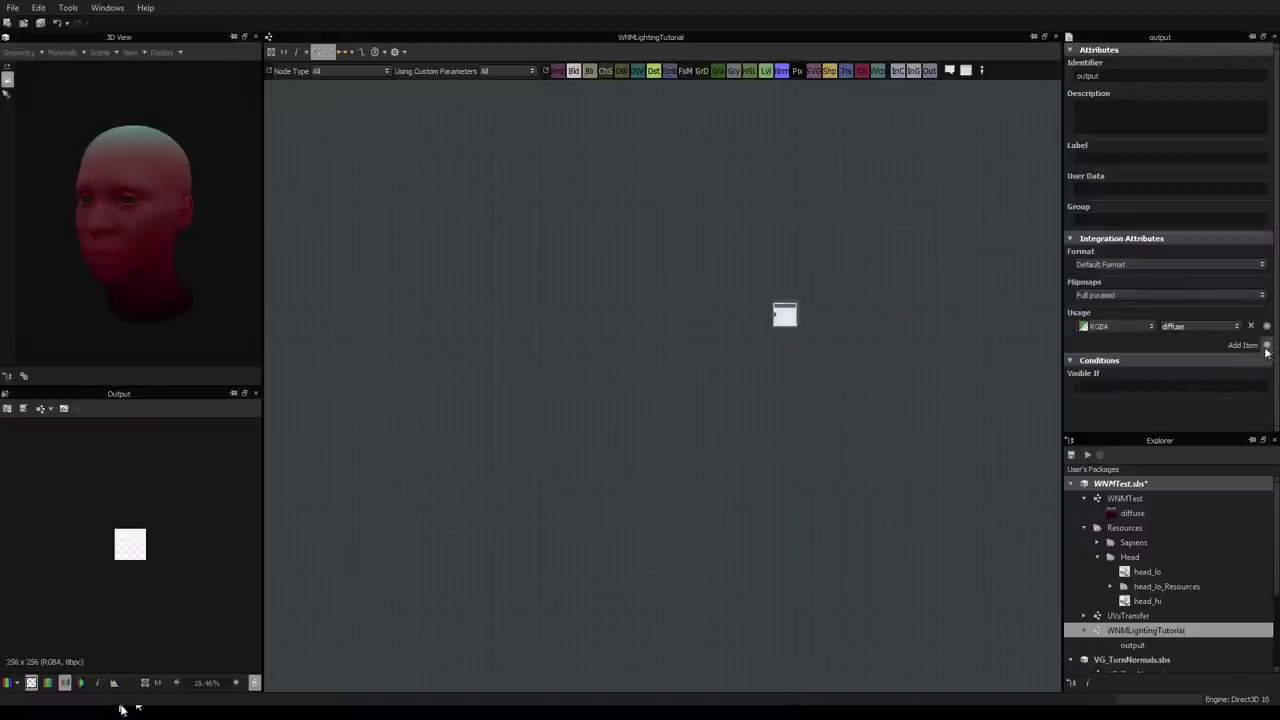
Step: Apply the lambert shader to the head's defaultMat material and inspect the head alongside the 3D view's light colours
click(87, 52)
mouse_move(85, 68)
mouse_move(149, 95)
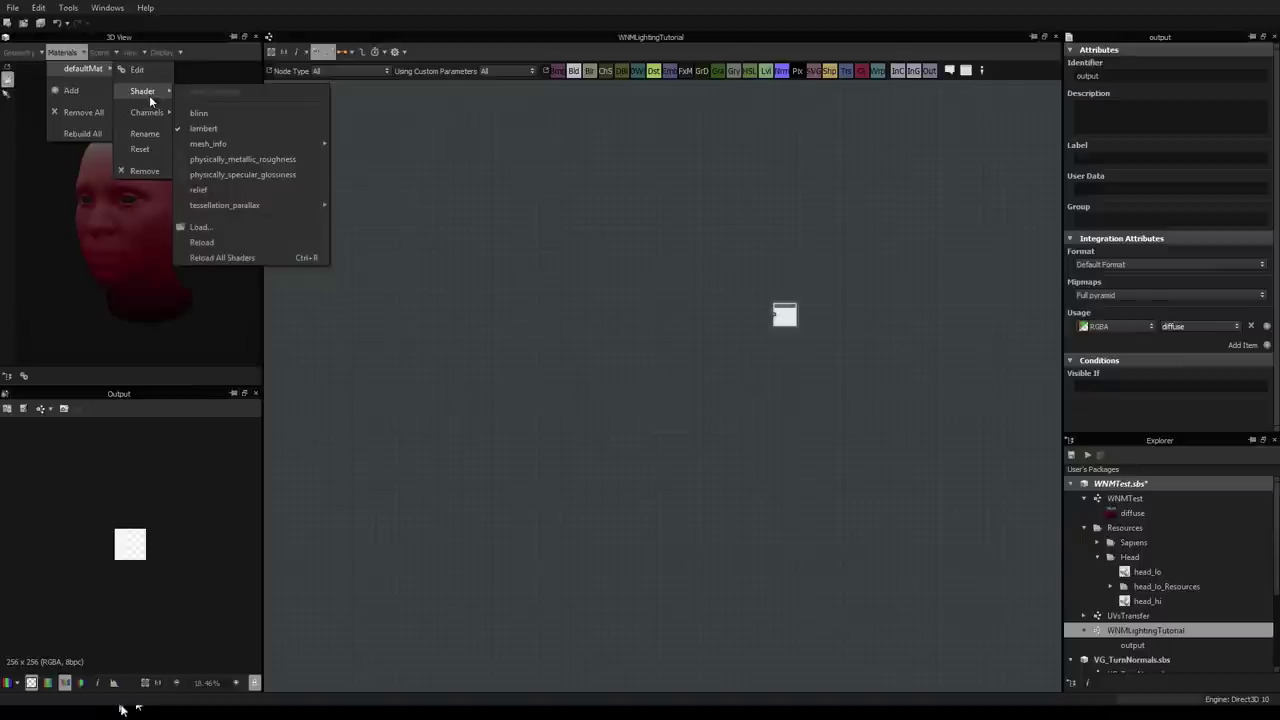
click(220, 127)
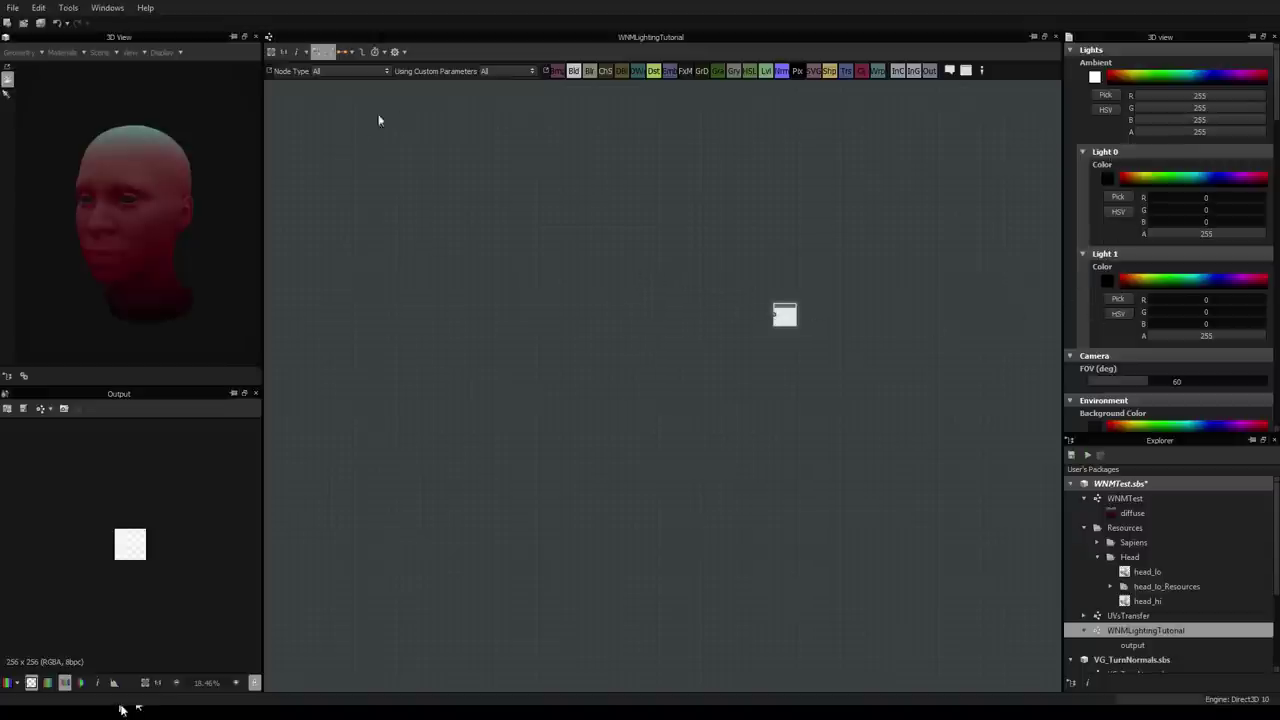
drag(115, 204, 148, 142)
scroll(105, 228, up, 2)
scroll(107, 223, down, 2)
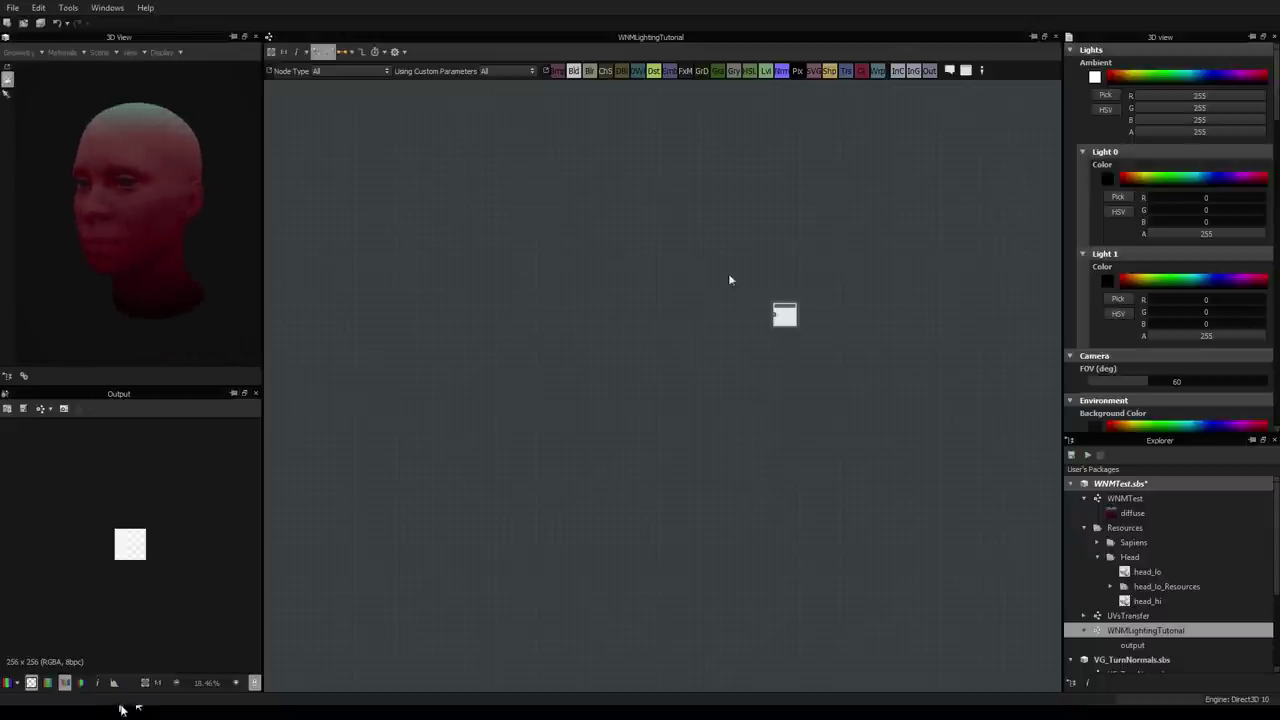
Step: Open the WNMTest graph and connect the green Uniform Color node to the diffuse output to check the unlit head
double_click(1096, 498)
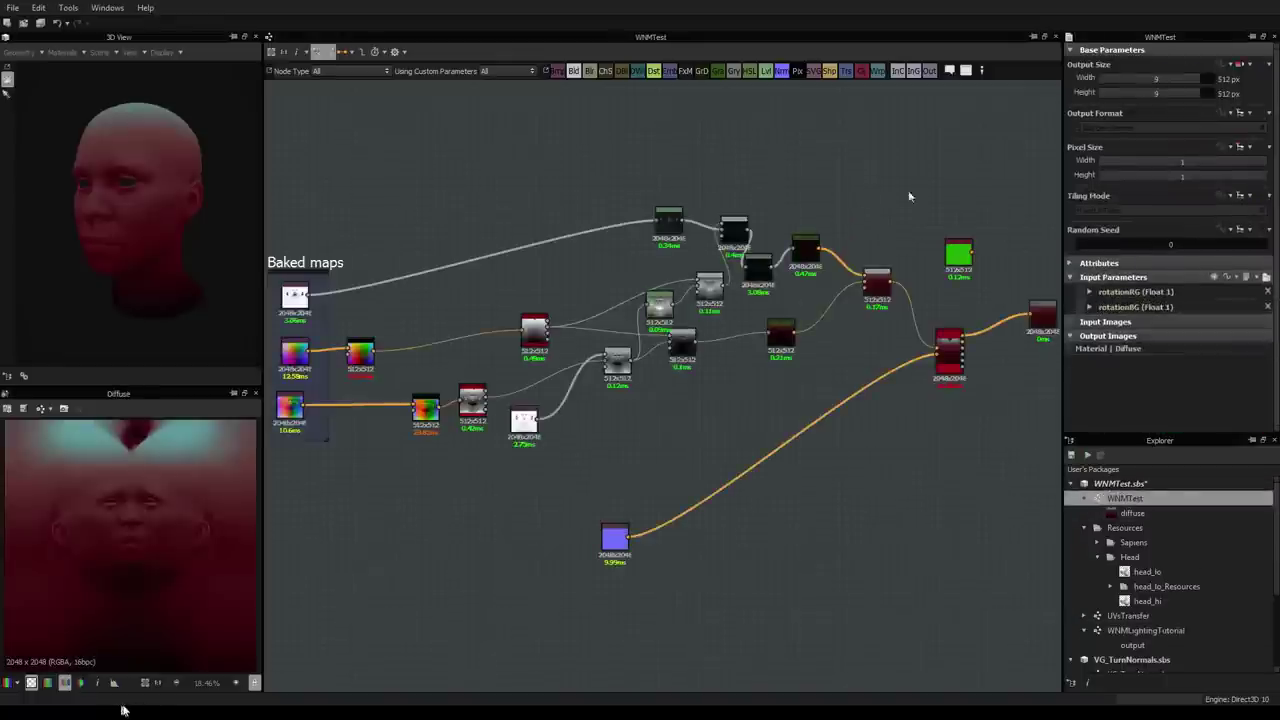
click(958, 253)
drag(974, 252, 1030, 318)
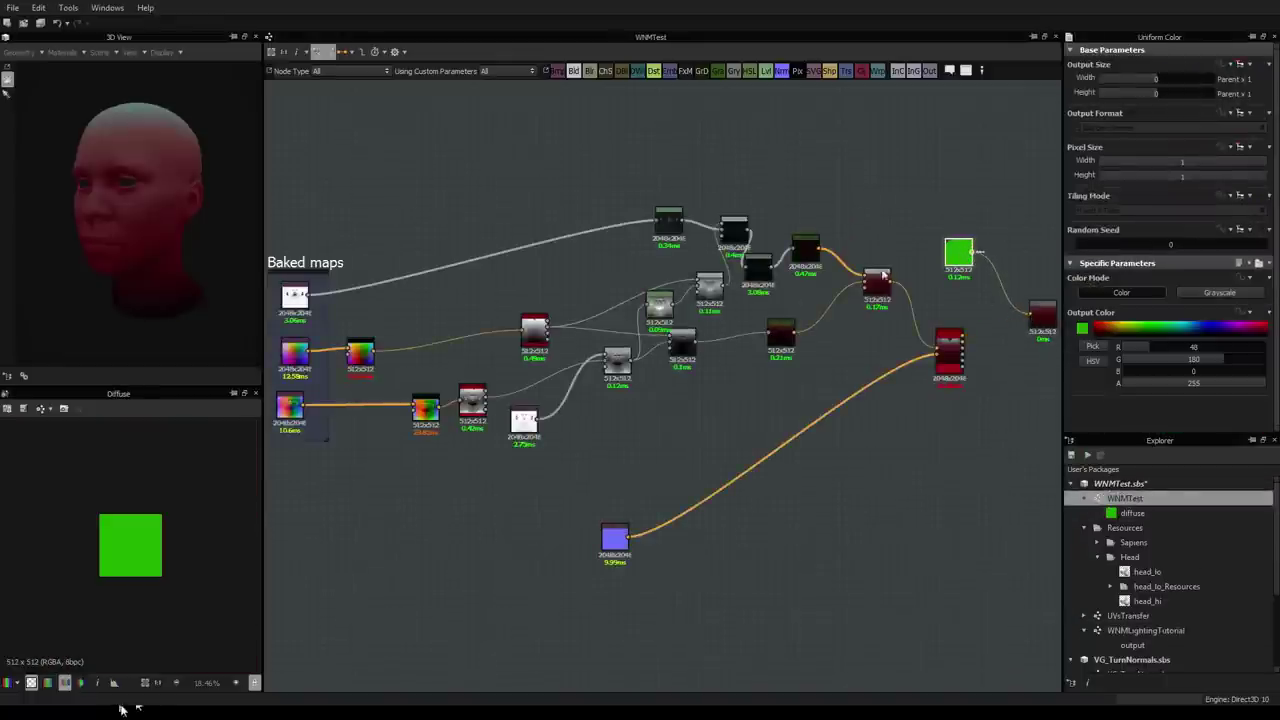
drag(113, 203, 223, 217)
drag(262, 144, 117, 206)
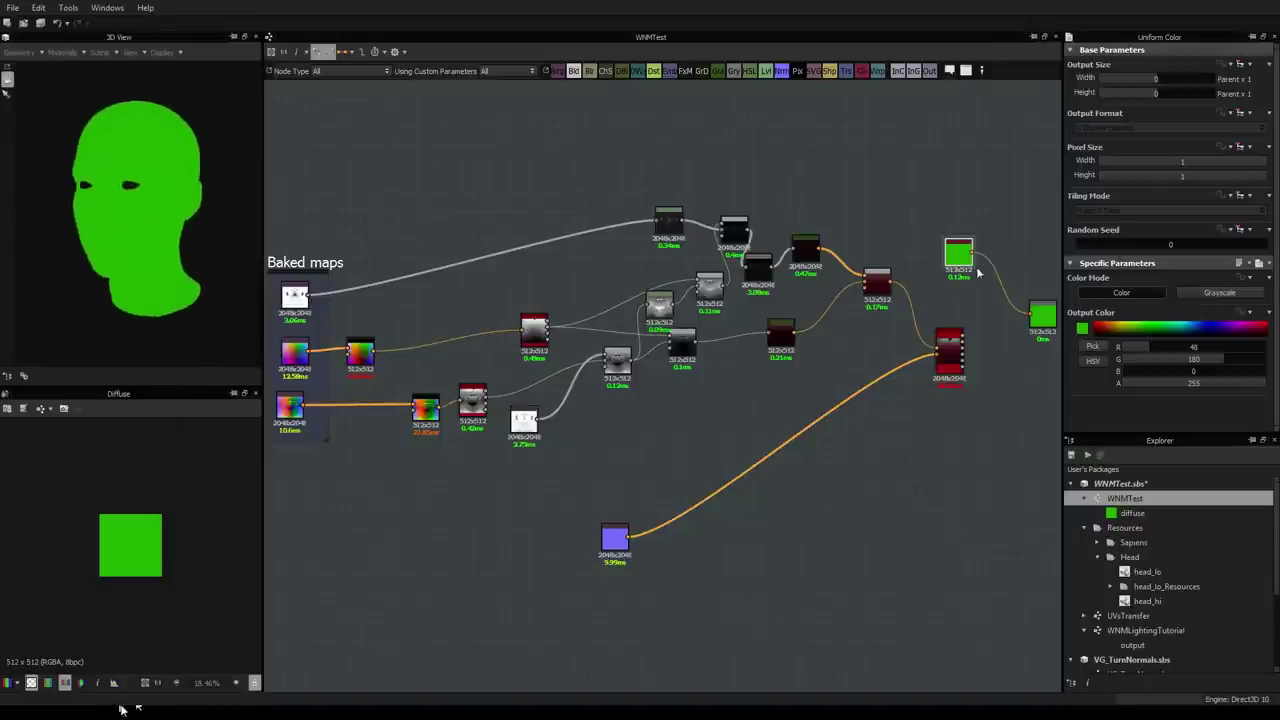
Step: Reconnect the final red lighting node to the diffuse output and delete the green Uniform Color node
scroll(963, 338, up, 3)
middle_drag(981, 344, 858, 333)
scroll(853, 332, down, 3)
drag(845, 333, 911, 320)
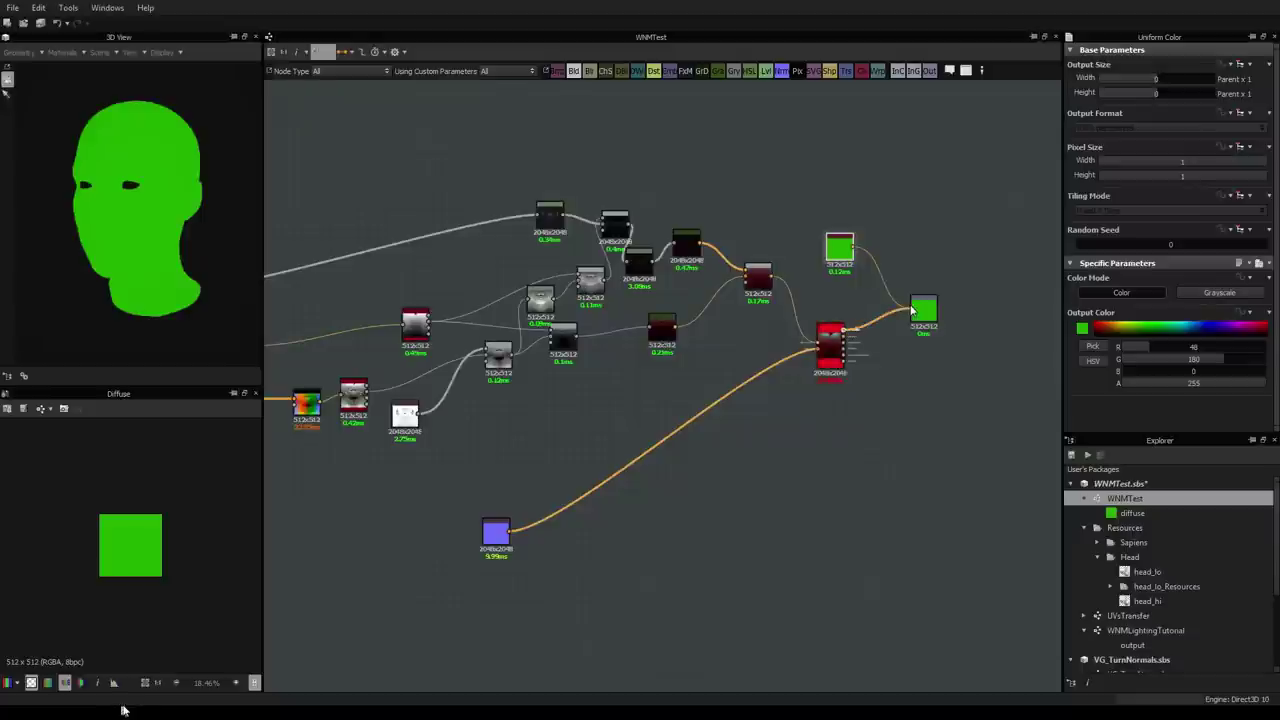
key(Delete)
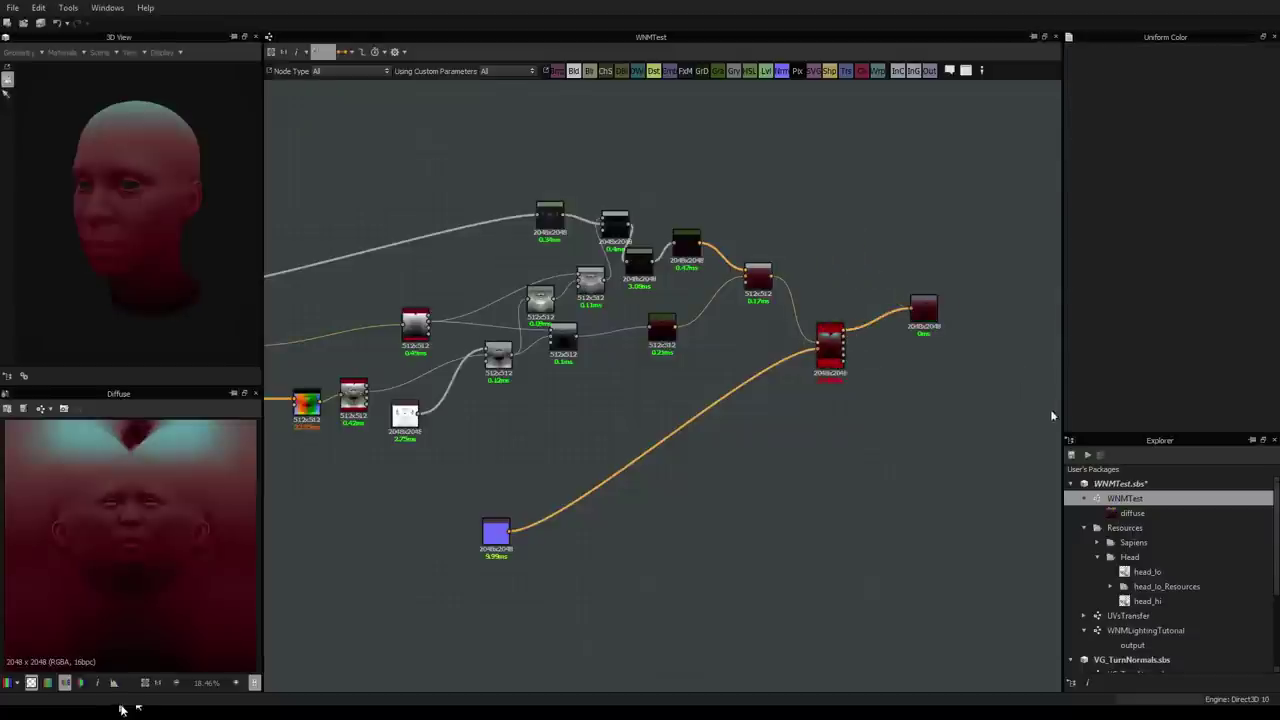
Step: Reopen the WNMLightingTutorial graph and select its output node, leaving empty graph space in front of it
double_click(1145, 630)
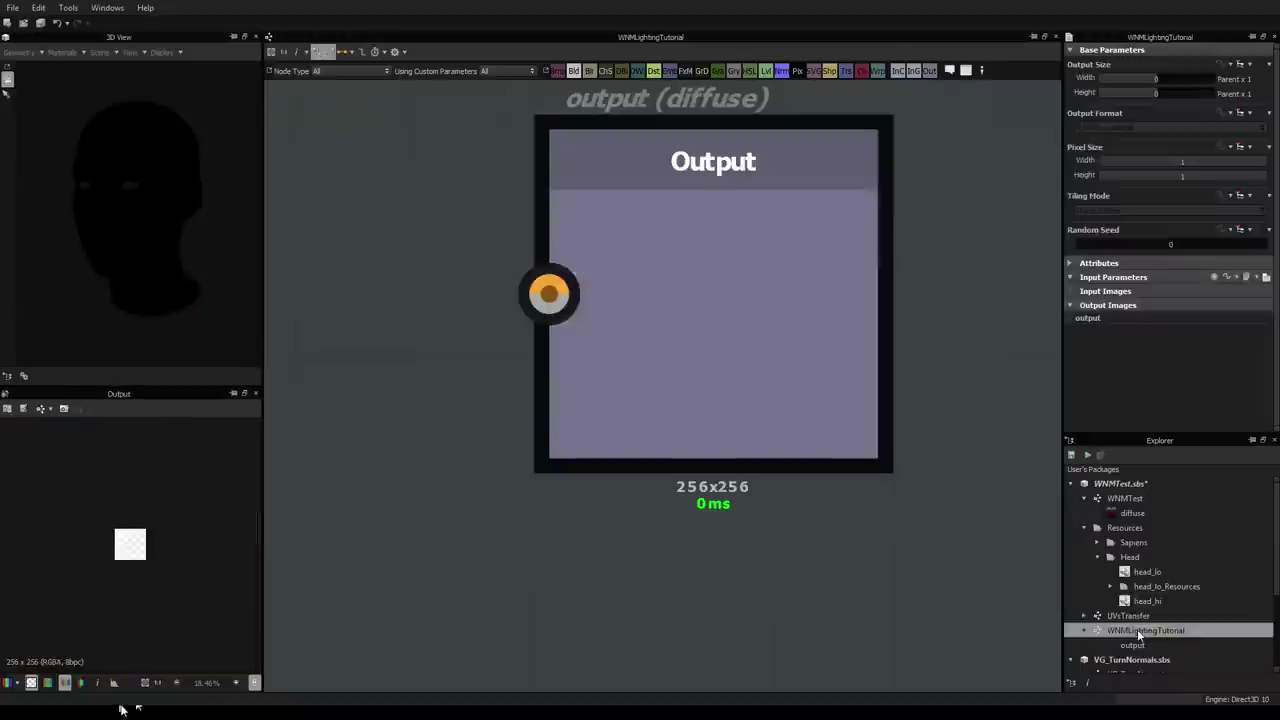
click(1085, 528)
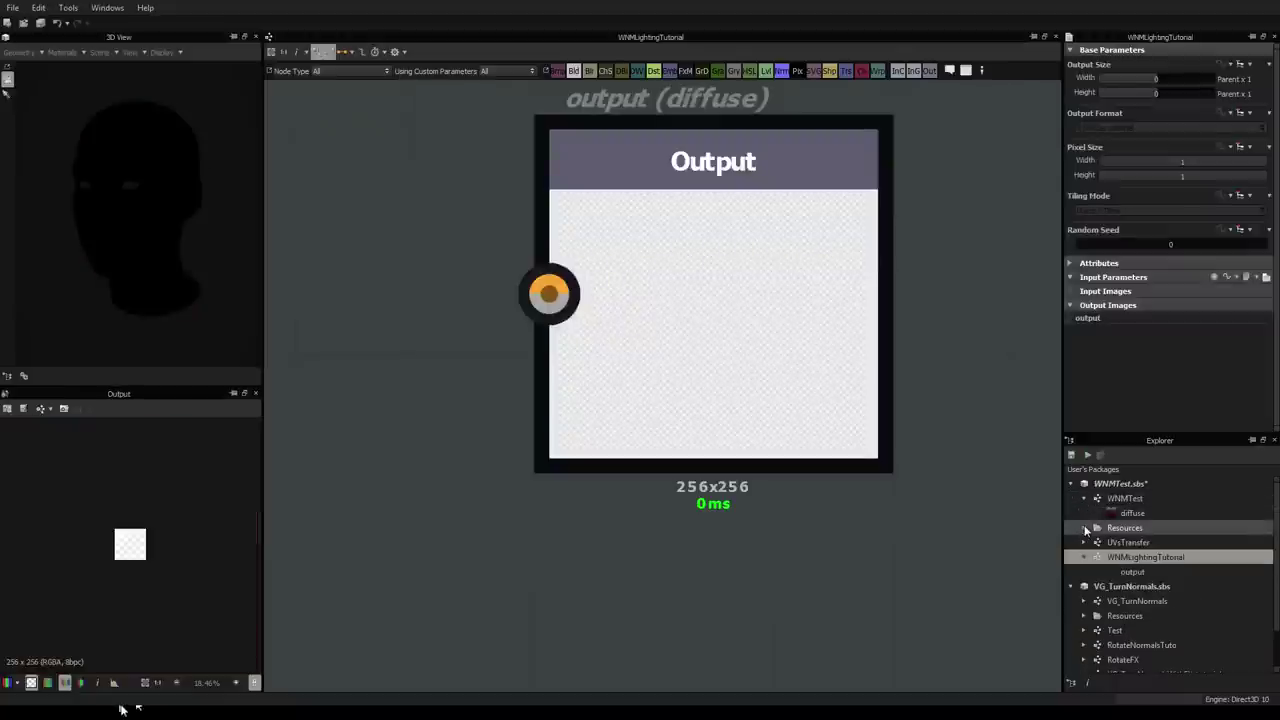
click(723, 277)
scroll(723, 277, down, 5)
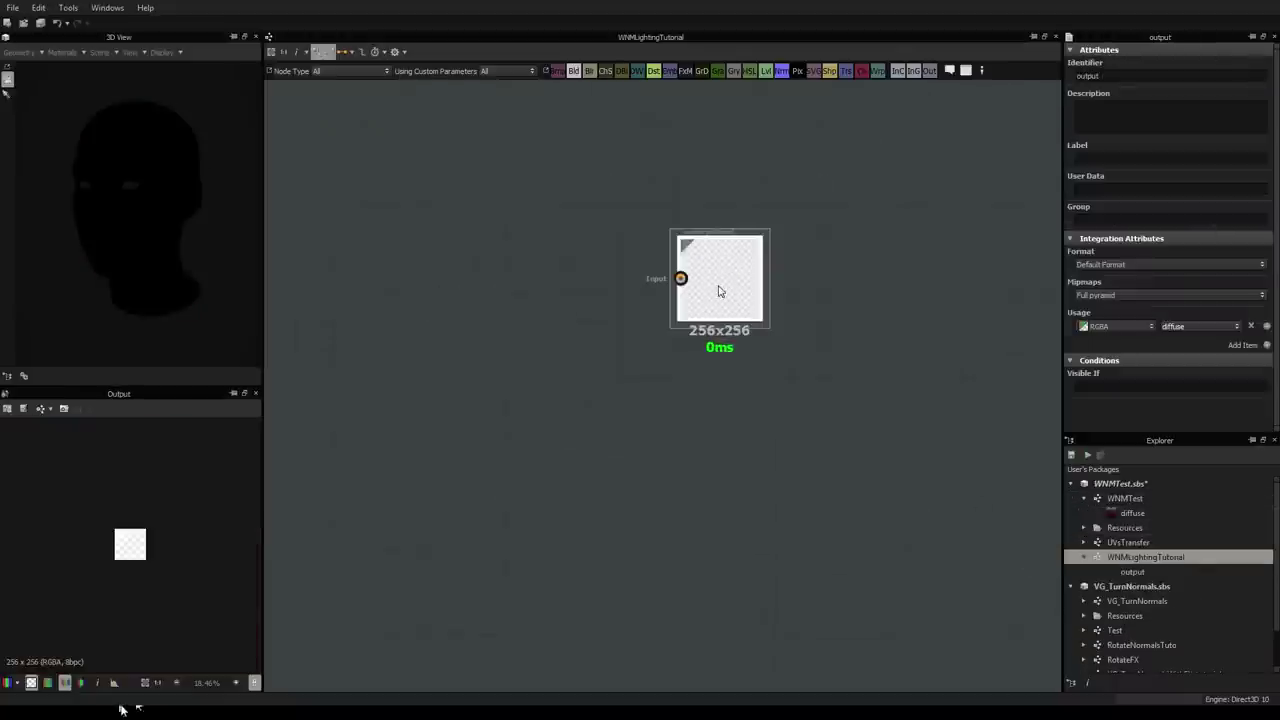
scroll(719, 291, up, 3)
middle_drag(720, 291, 765, 297)
scroll(570, 284, down, 4)
middle_drag(509, 282, 633, 276)
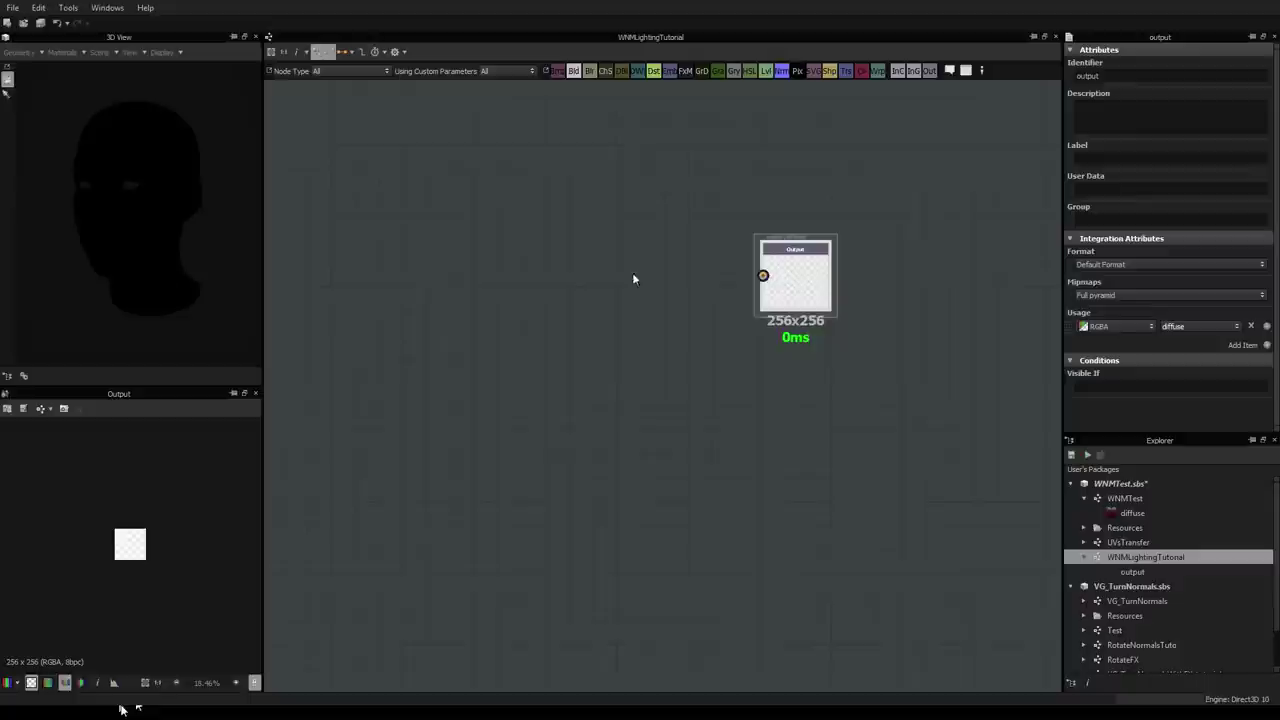
Step: Open the model information baking settings for the head_lo mesh in the Head resources folder
click(1083, 528)
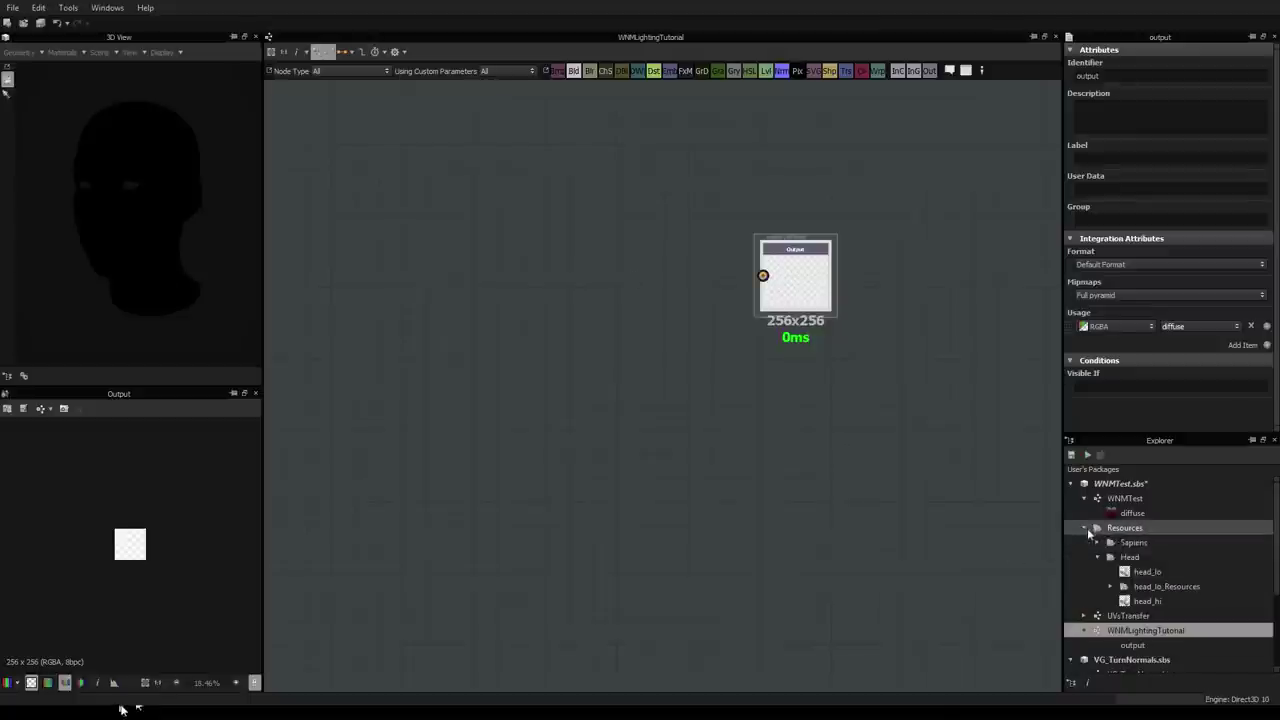
click(1097, 557)
click(1147, 571)
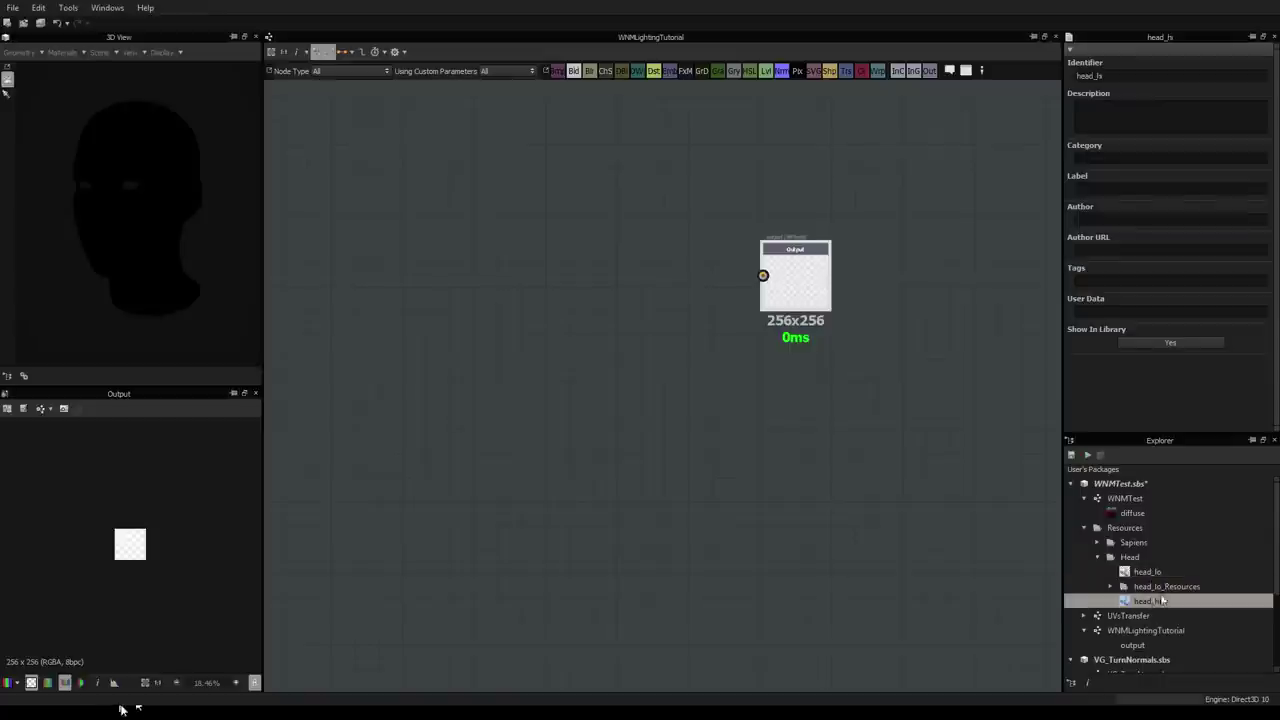
right_click(1142, 571)
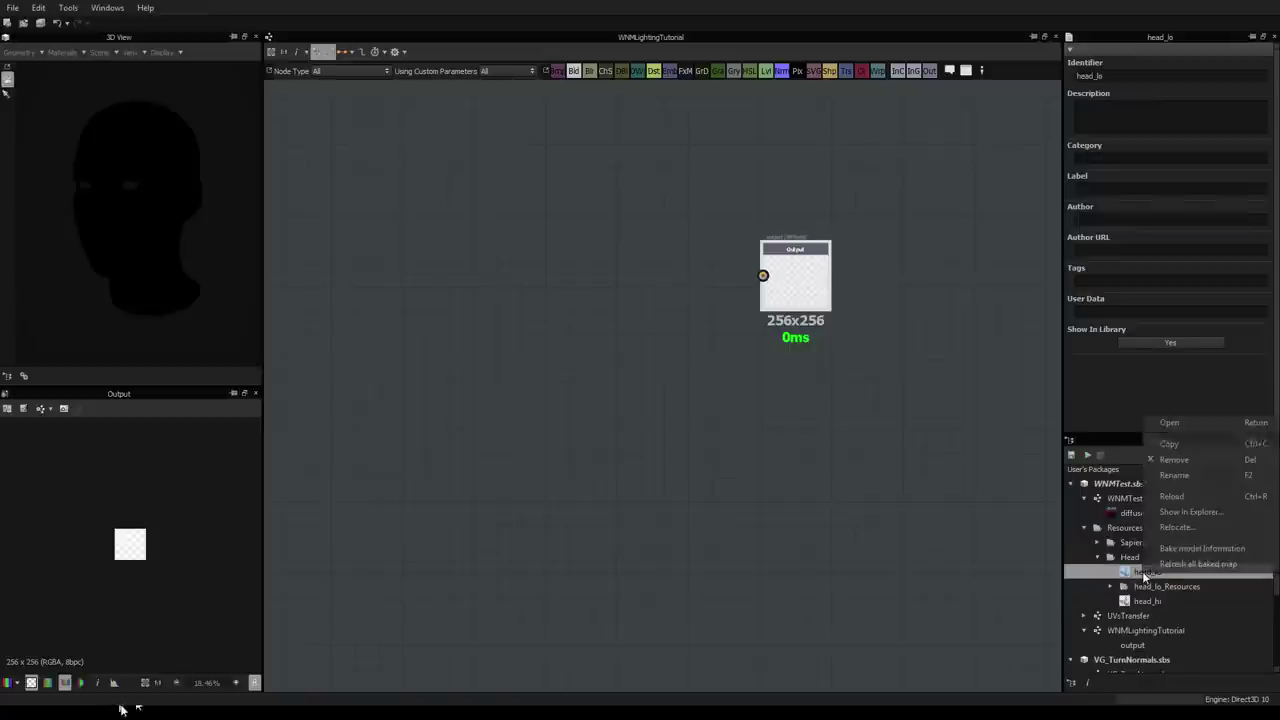
click(1218, 552)
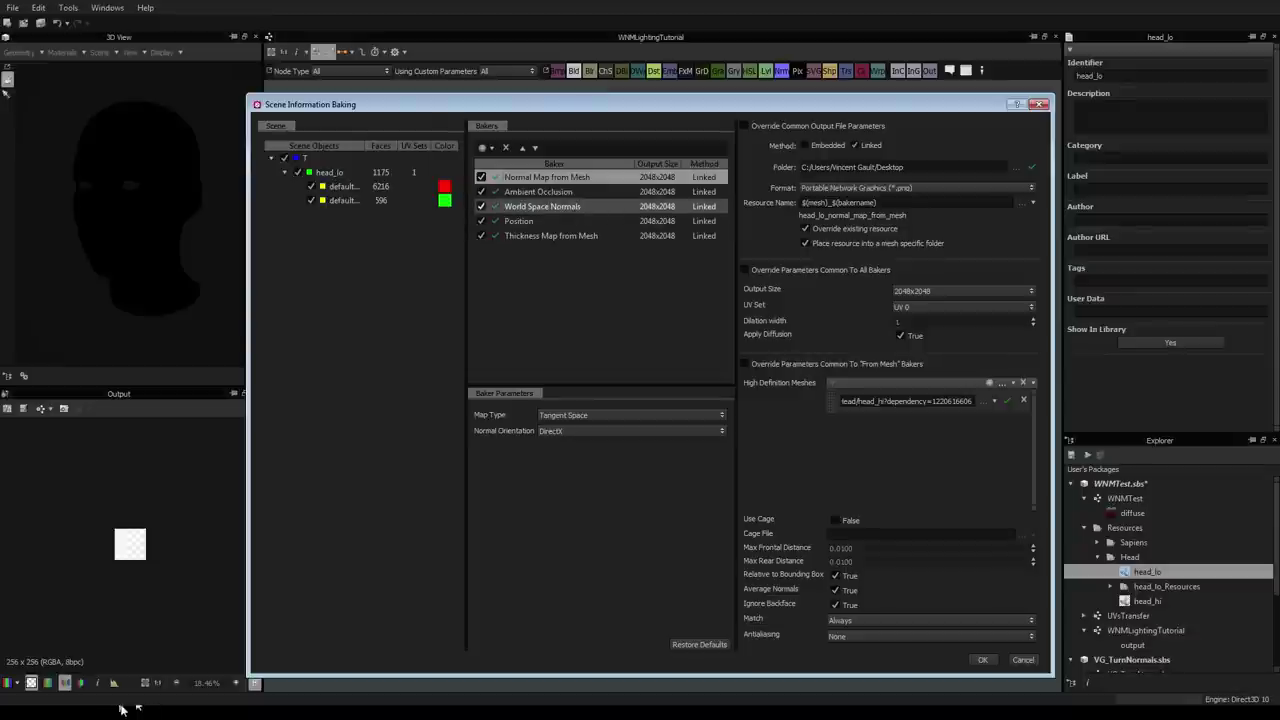
Step: Review the normal map, ambient occlusion, world space normals, position and thickness baker settings, and close them without baking
click(538, 191)
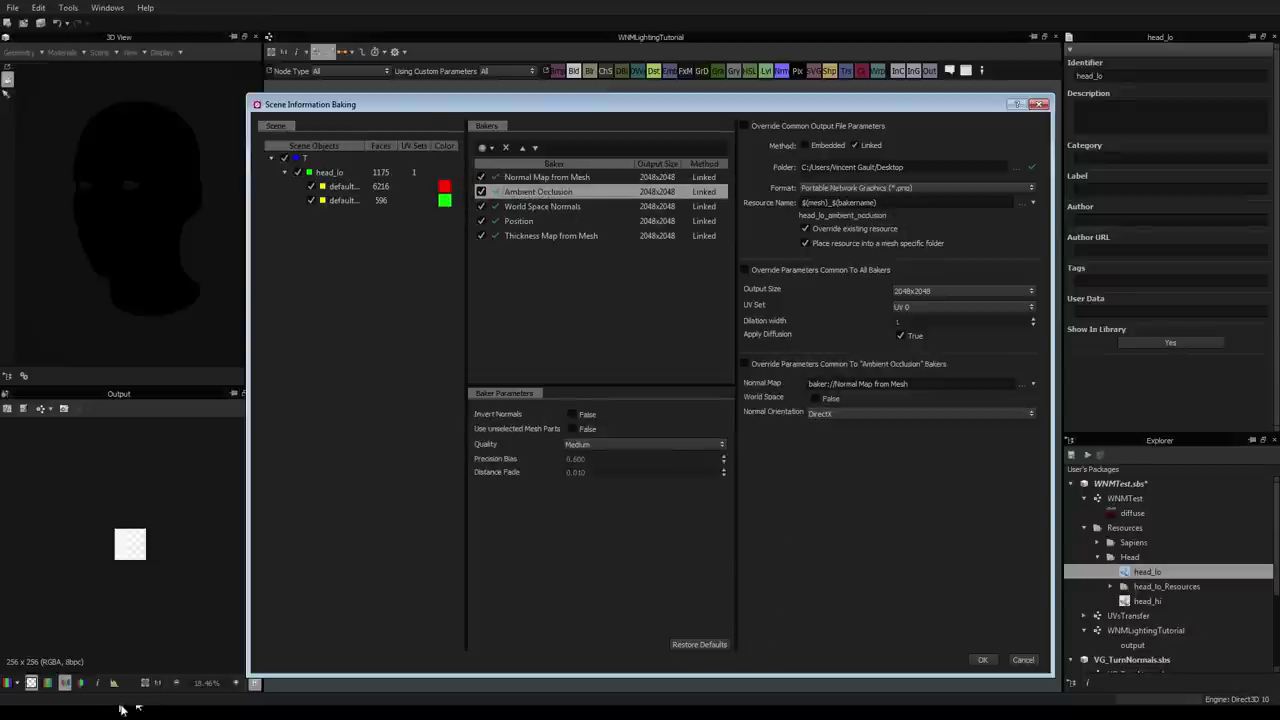
key(Down)
key(Down)
key(Down)
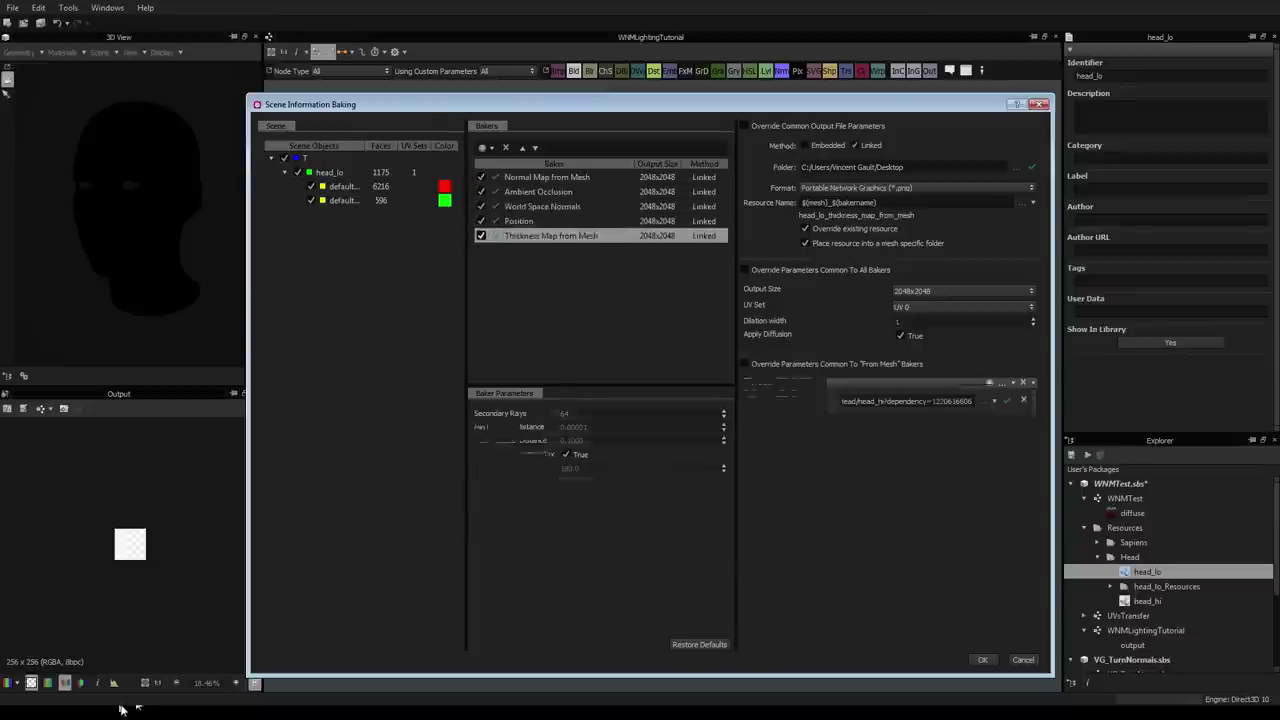
key(Up)
key(Up)
key(Up)
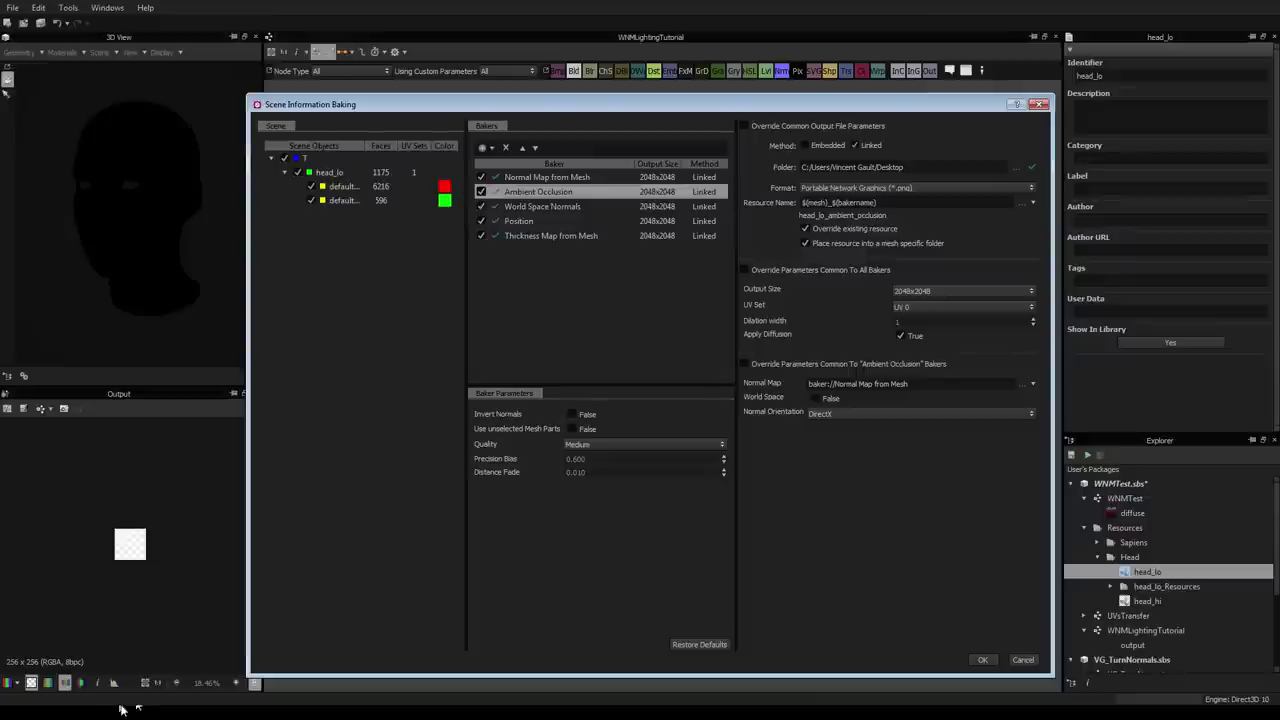
key(Up)
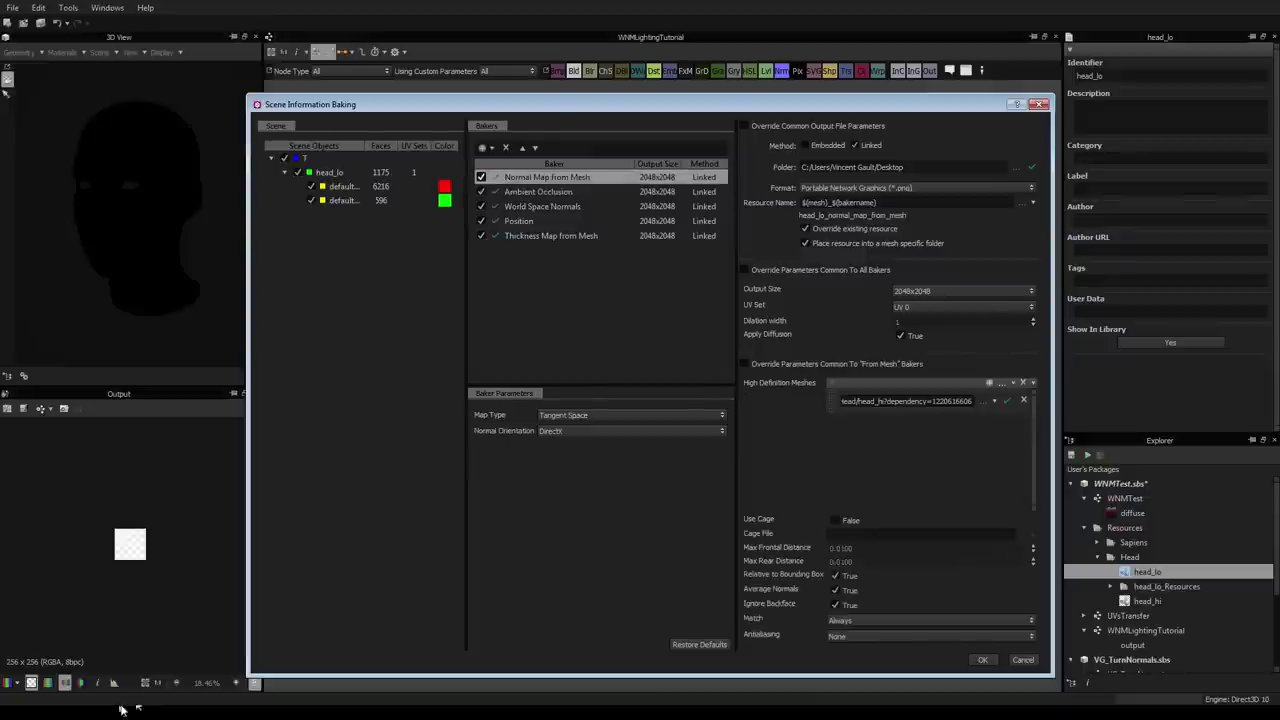
key(Down)
key(Down)
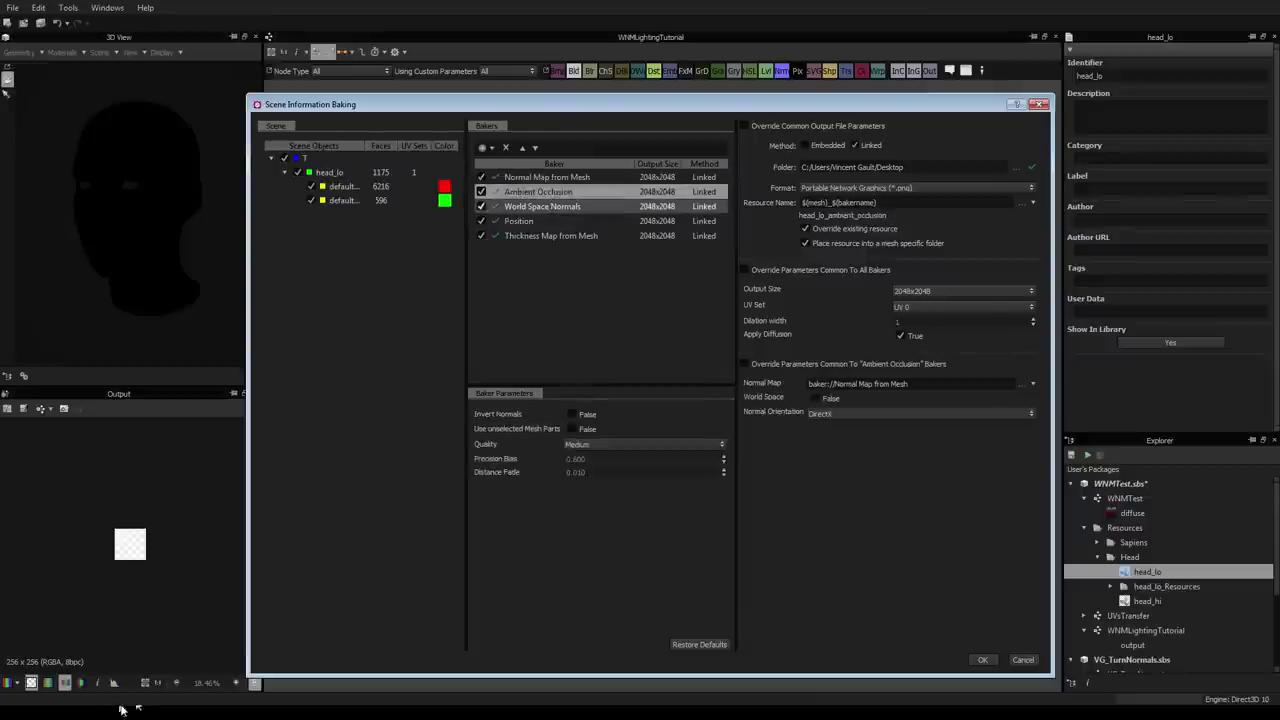
key(Down)
key(Down)
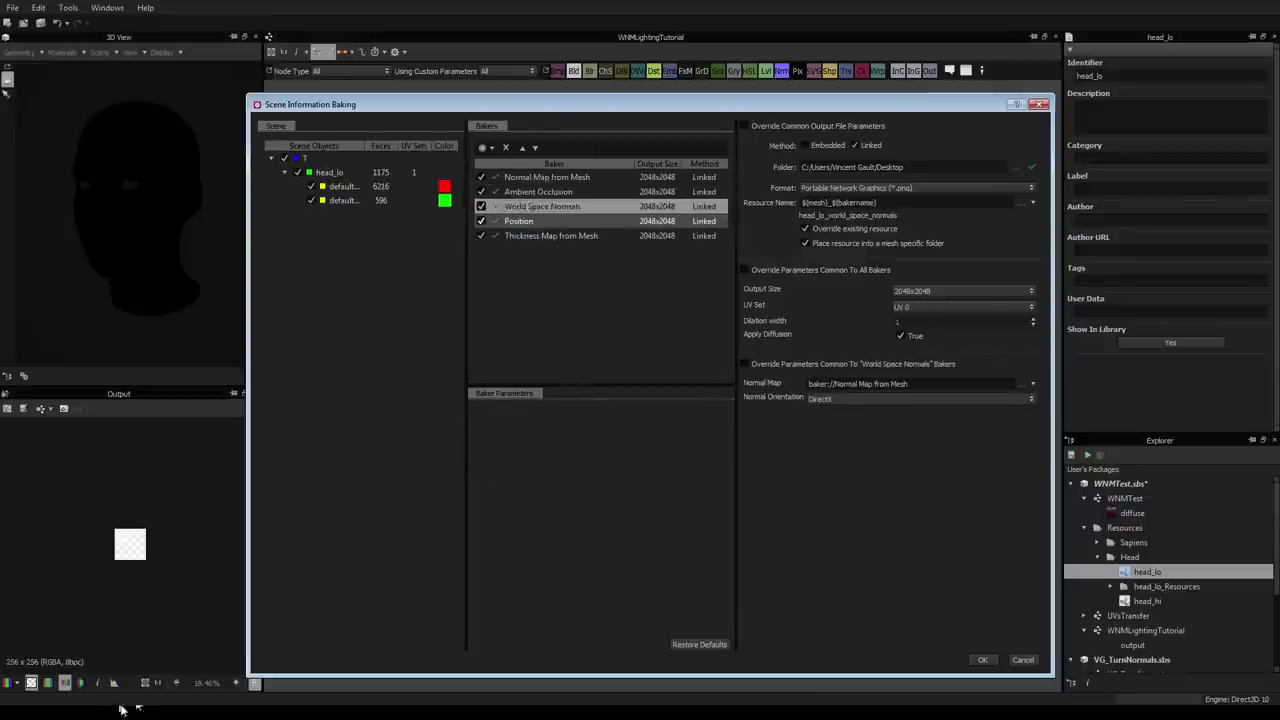
key(Down)
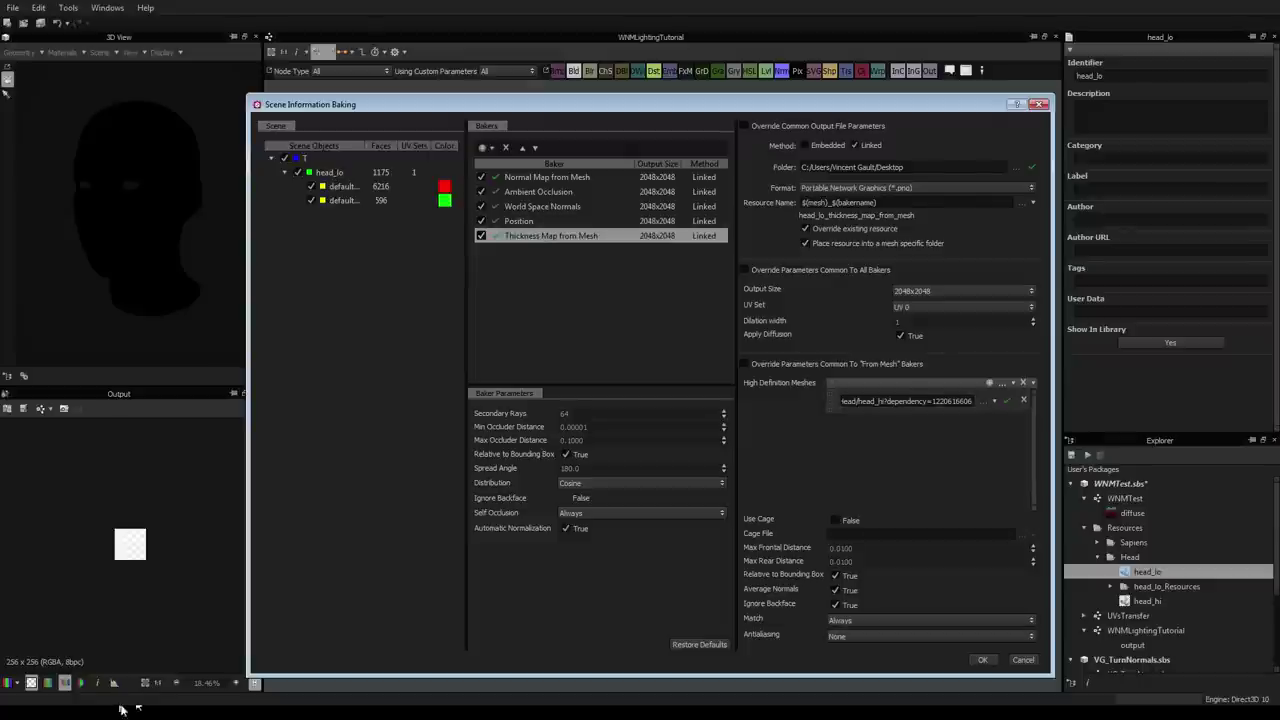
click(1023, 659)
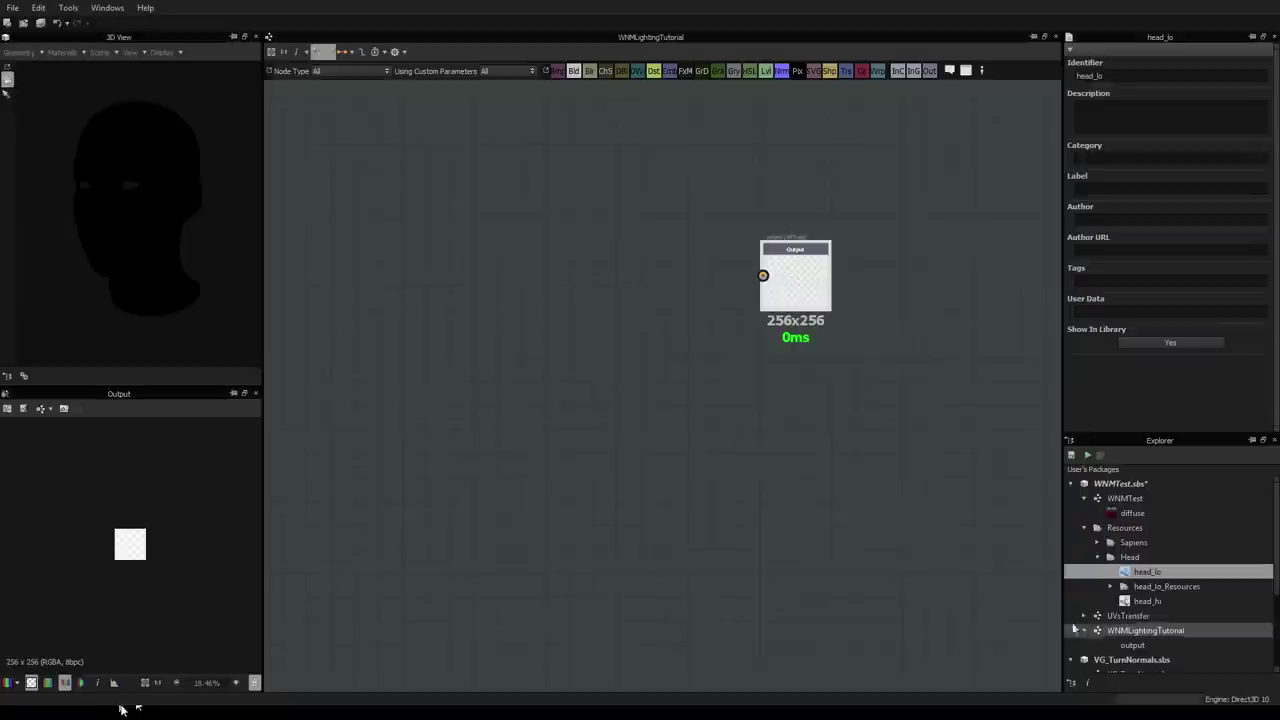
Step: Add the head_lo_world_space_normals map from head_lo_Resources to the graph as a bitmap feeding the output node, and check it on the head
click(1110, 586)
scroll(1166, 606, down, 2)
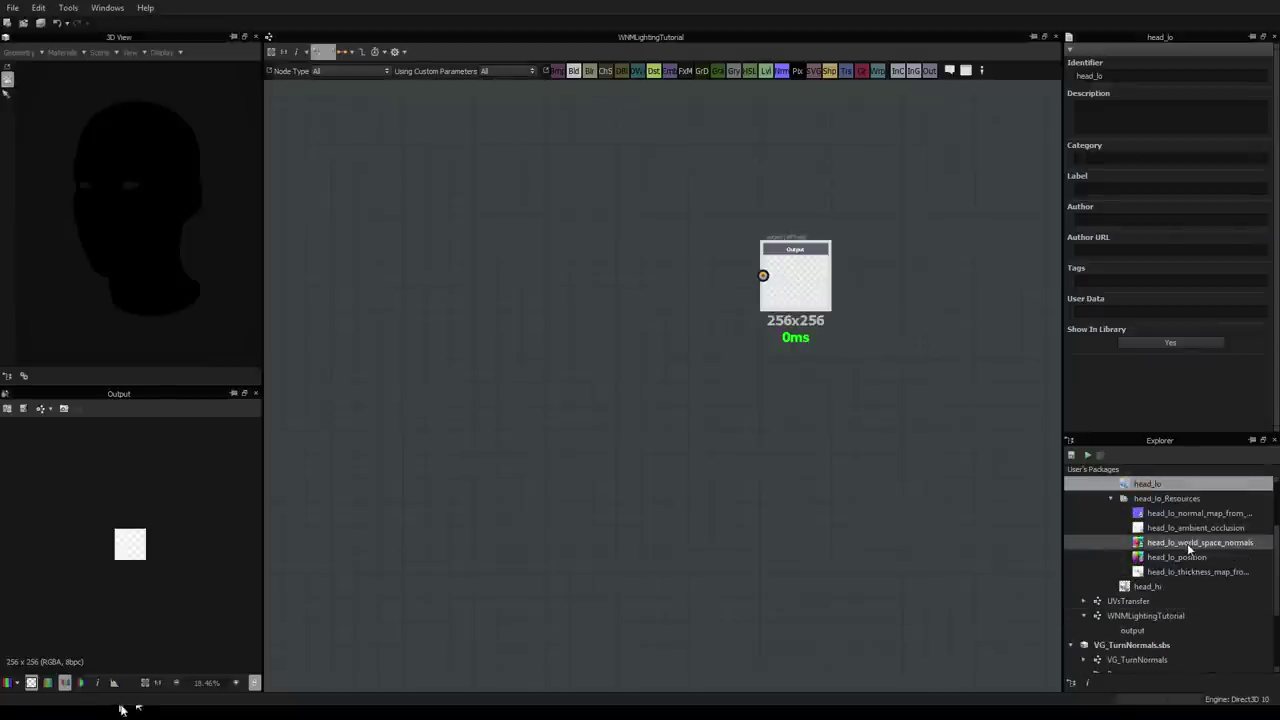
drag(1187, 543, 763, 275)
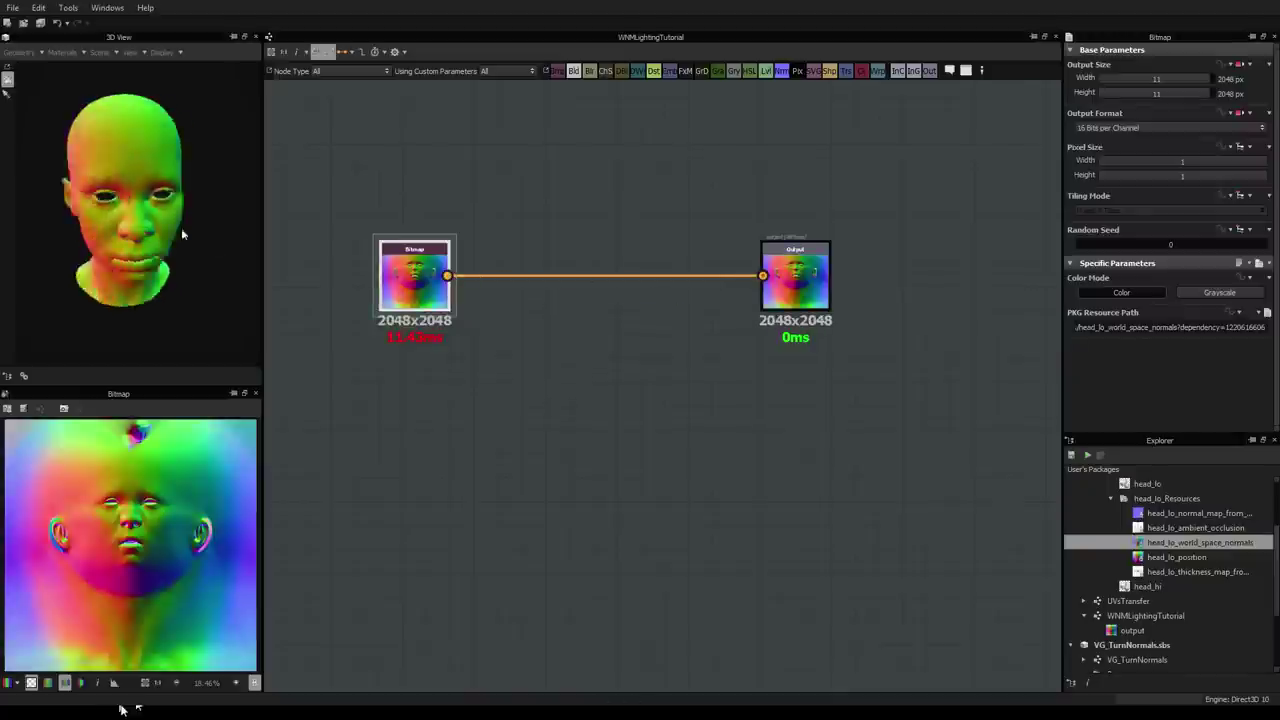
drag(181, 228, 200, 198)
Step: Move the world space normals Bitmap node closer to the output node
middle_drag(427, 286, 452, 380)
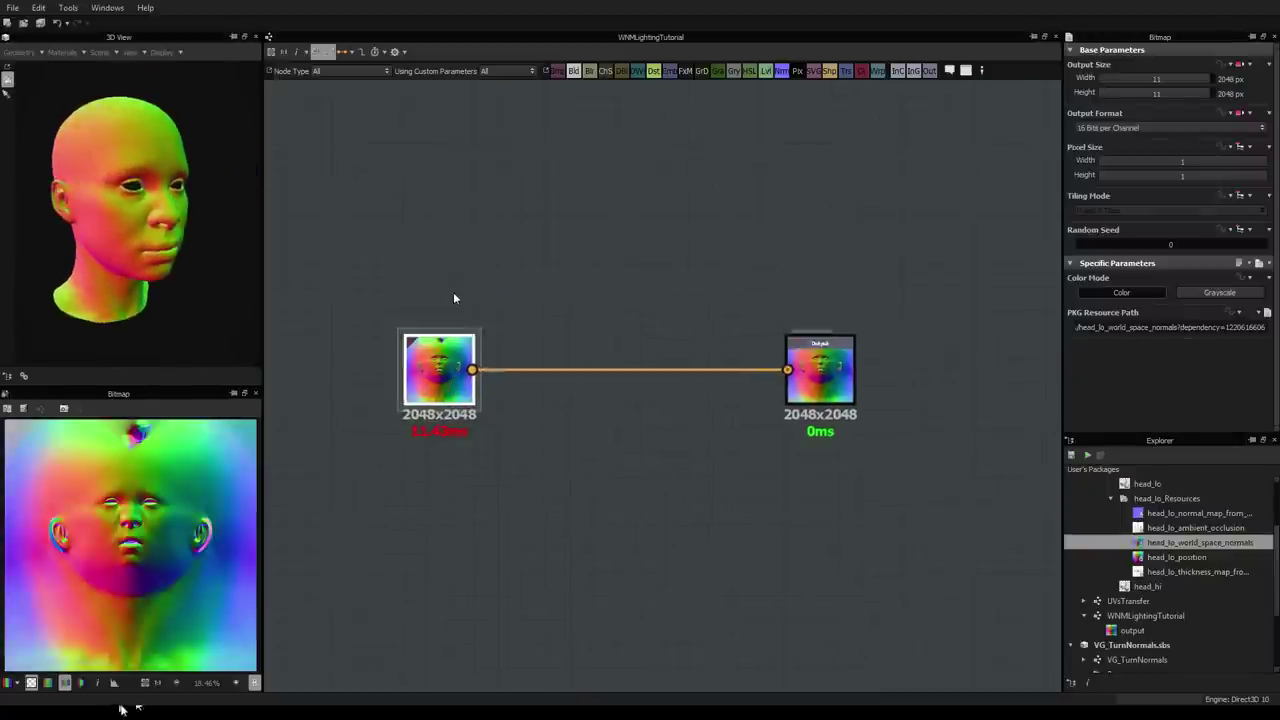
scroll(454, 293, up, 1)
scroll(454, 293, down, 2)
scroll(549, 336, up, 4)
scroll(561, 340, down, 2)
drag(403, 362, 572, 367)
scroll(717, 369, up, 4)
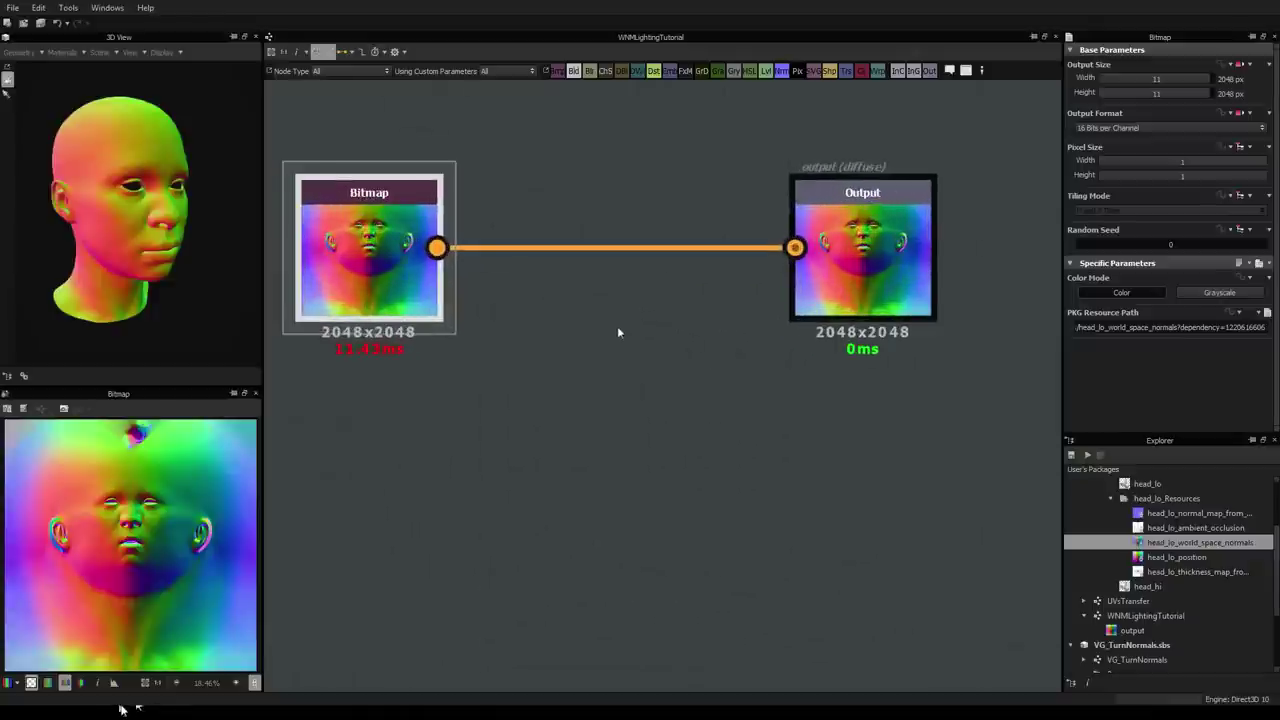
Step: Add a Pixel Processor node below the link between the bitmap and output nodes, and feed it the world space normals bitmap
middle_drag(617, 332, 677, 324)
key(space)
text(p)
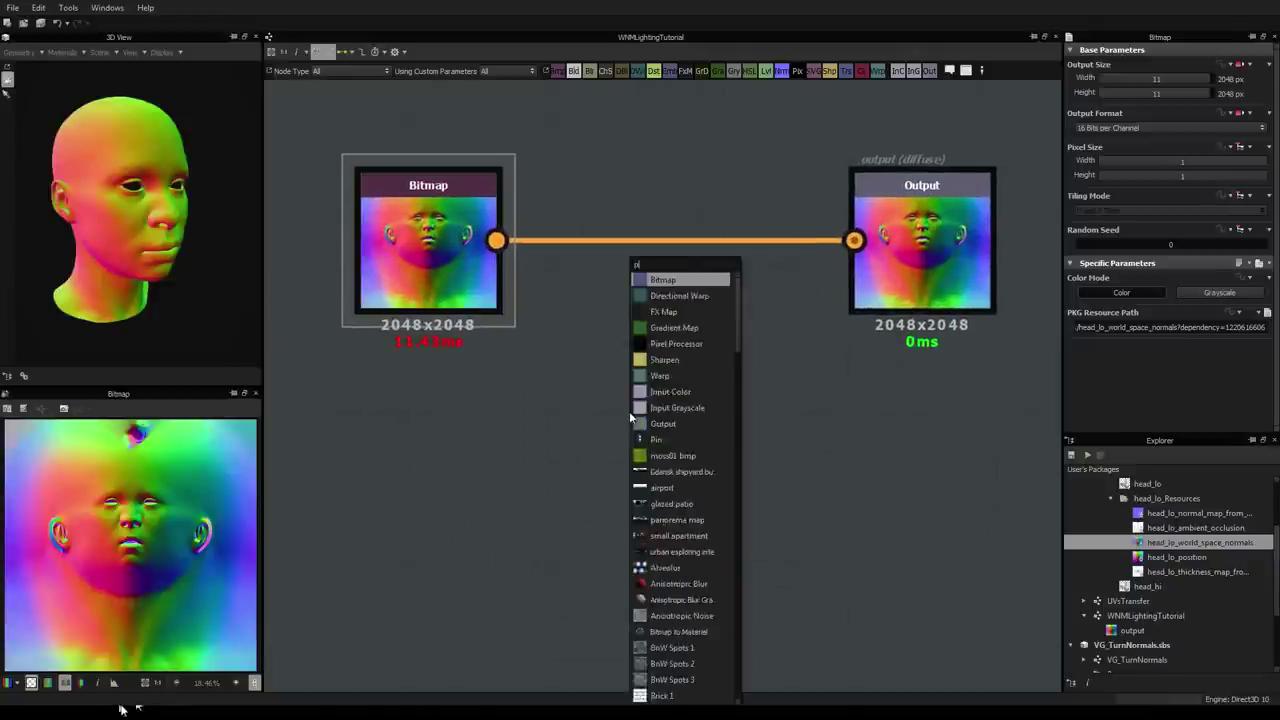
text(ixel)
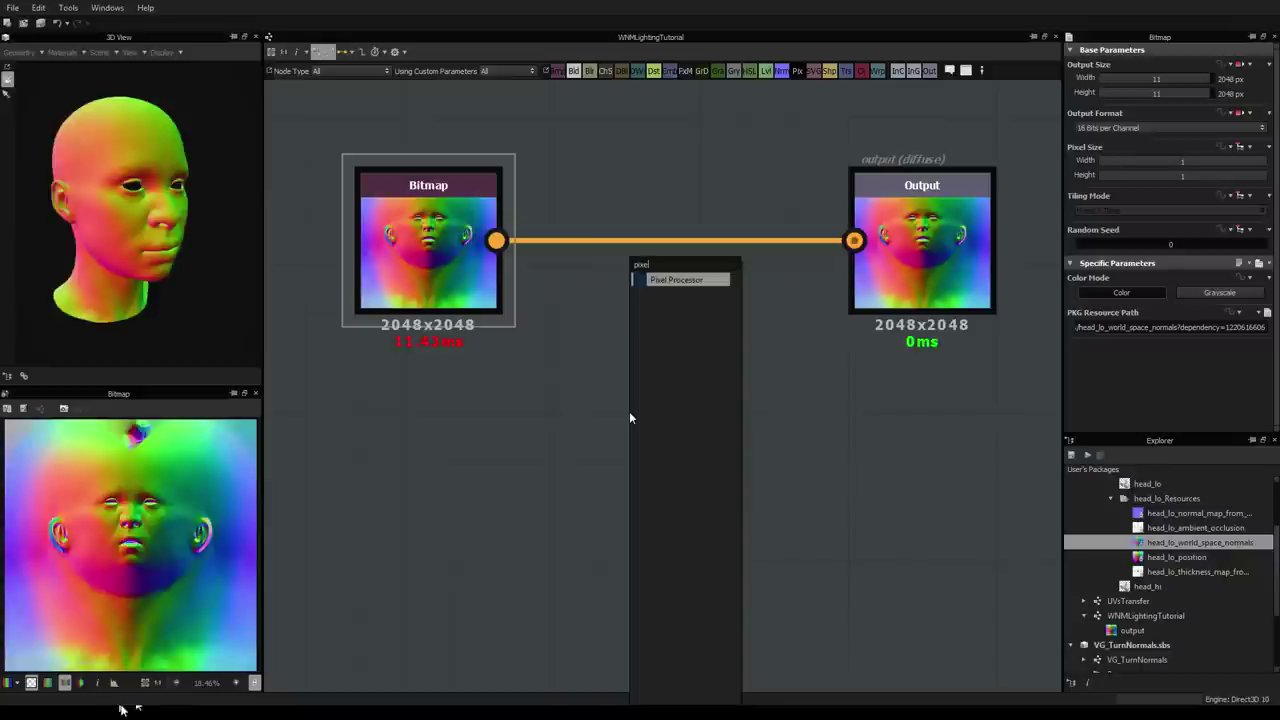
click(670, 280)
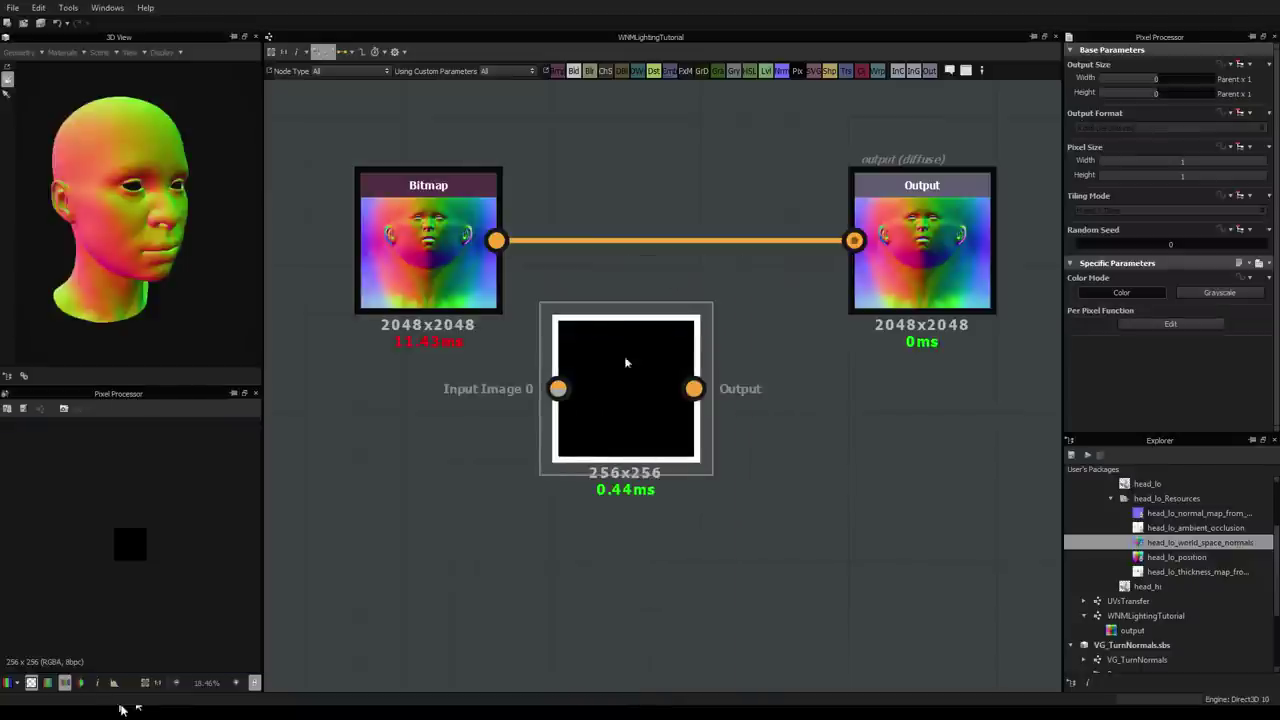
drag(626, 362, 676, 362)
drag(496, 240, 607, 388)
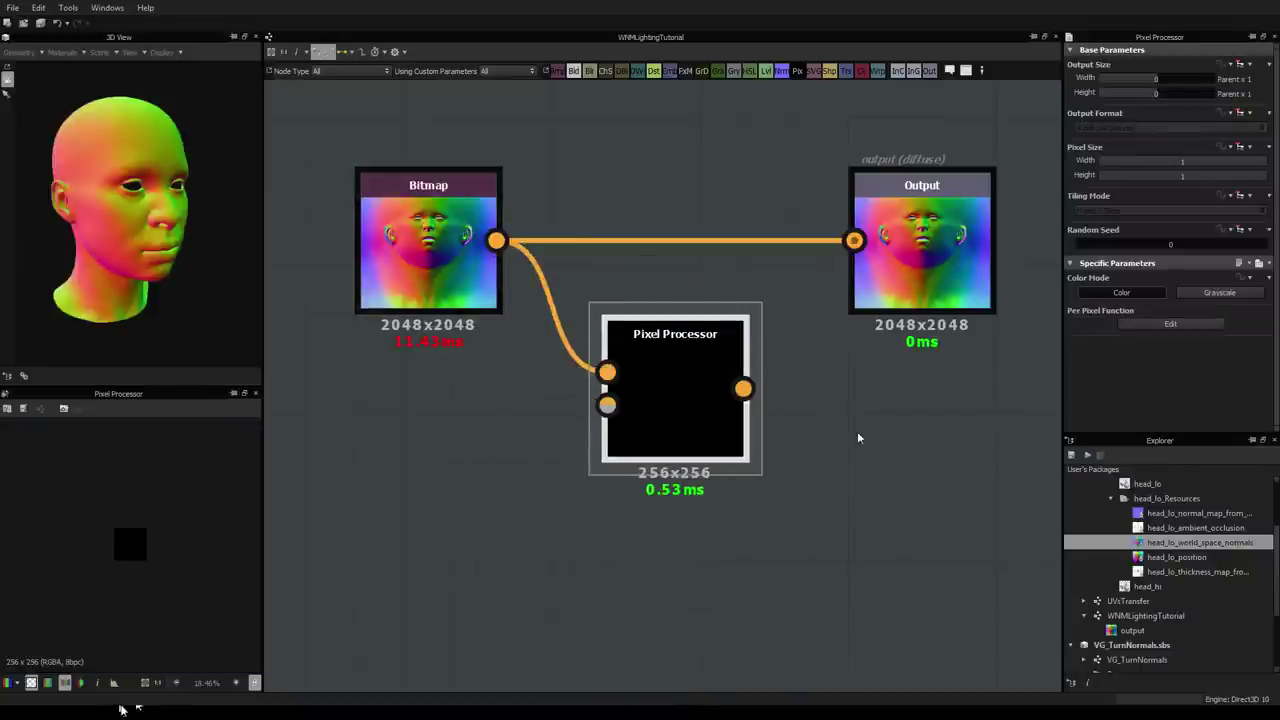
scroll(766, 436, down, 2)
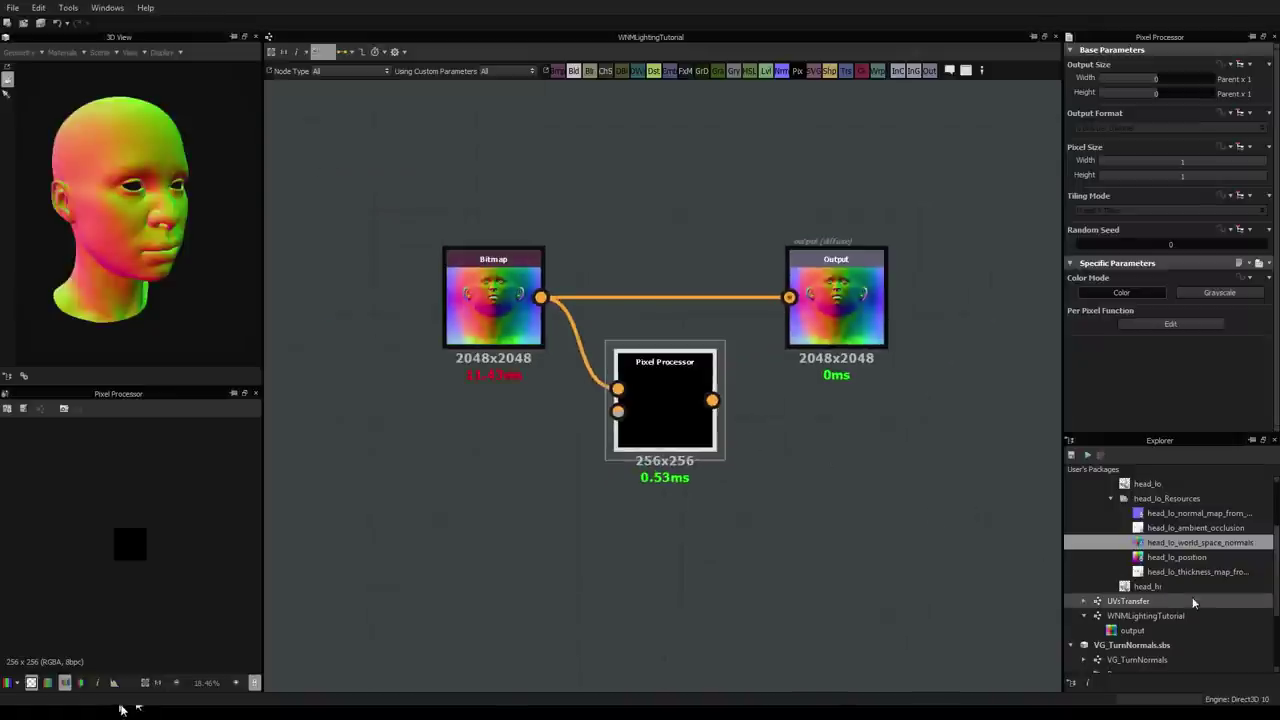
Step: Open the per pixel function of the Pixel Processor fed by the lowest map in the WNMTest graph's Baked maps frame
scroll(1150, 600, down, 2)
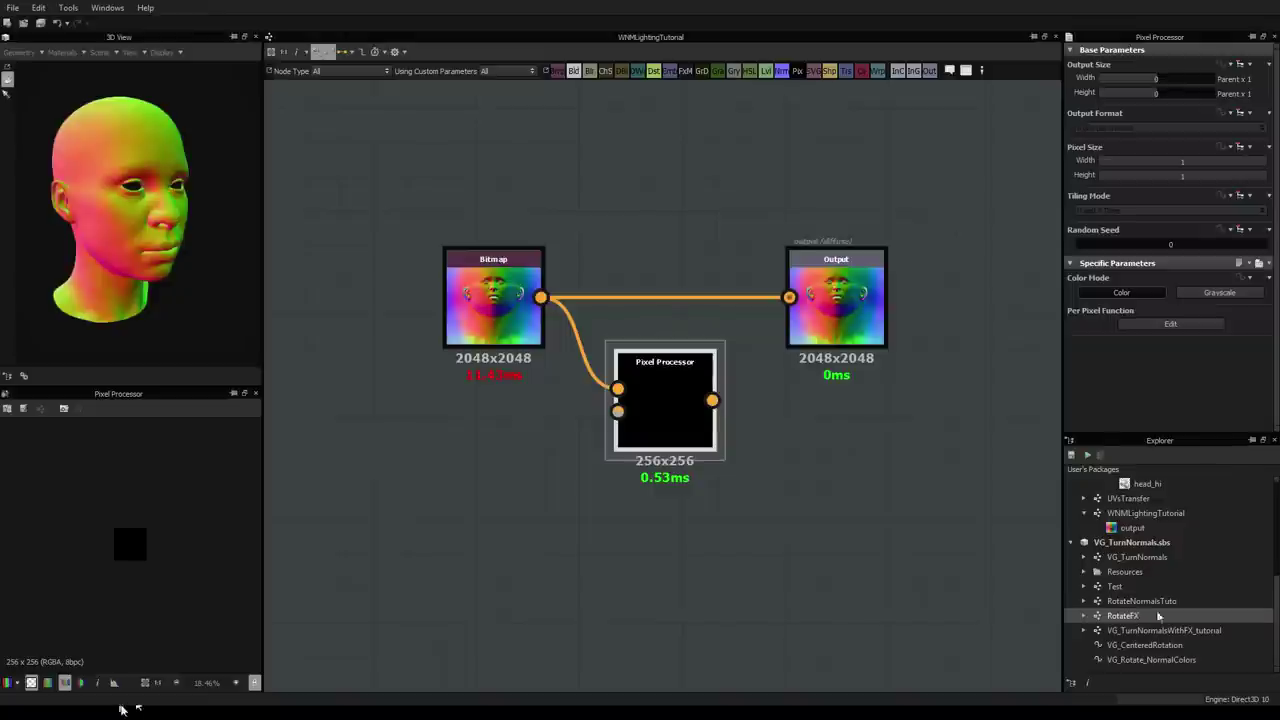
mouse_move(1142, 617)
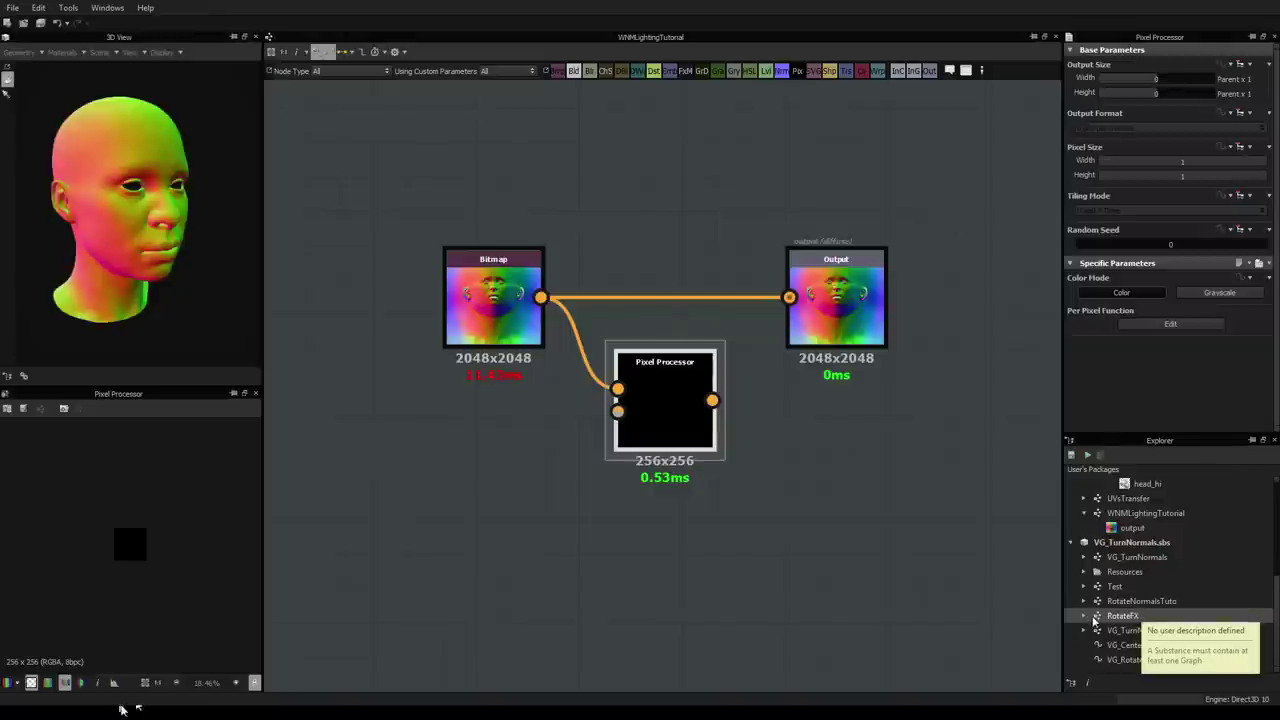
scroll(1140, 580, up, 3)
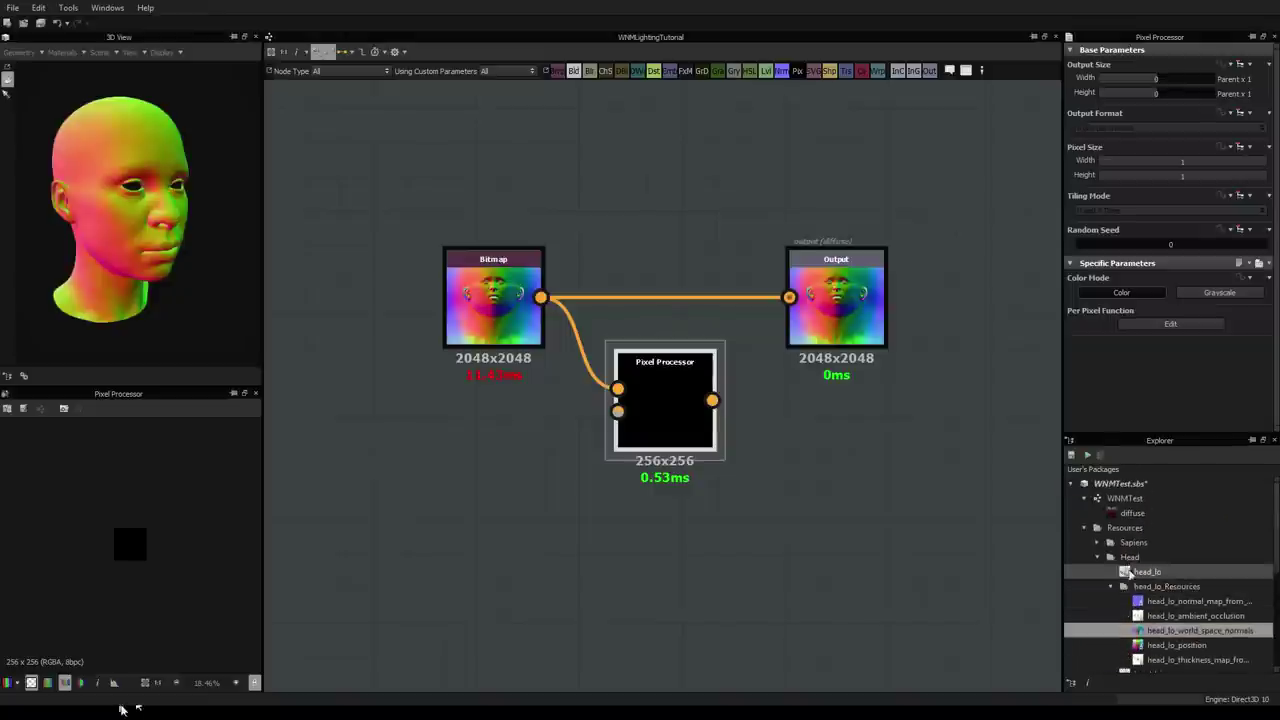
double_click(1125, 498)
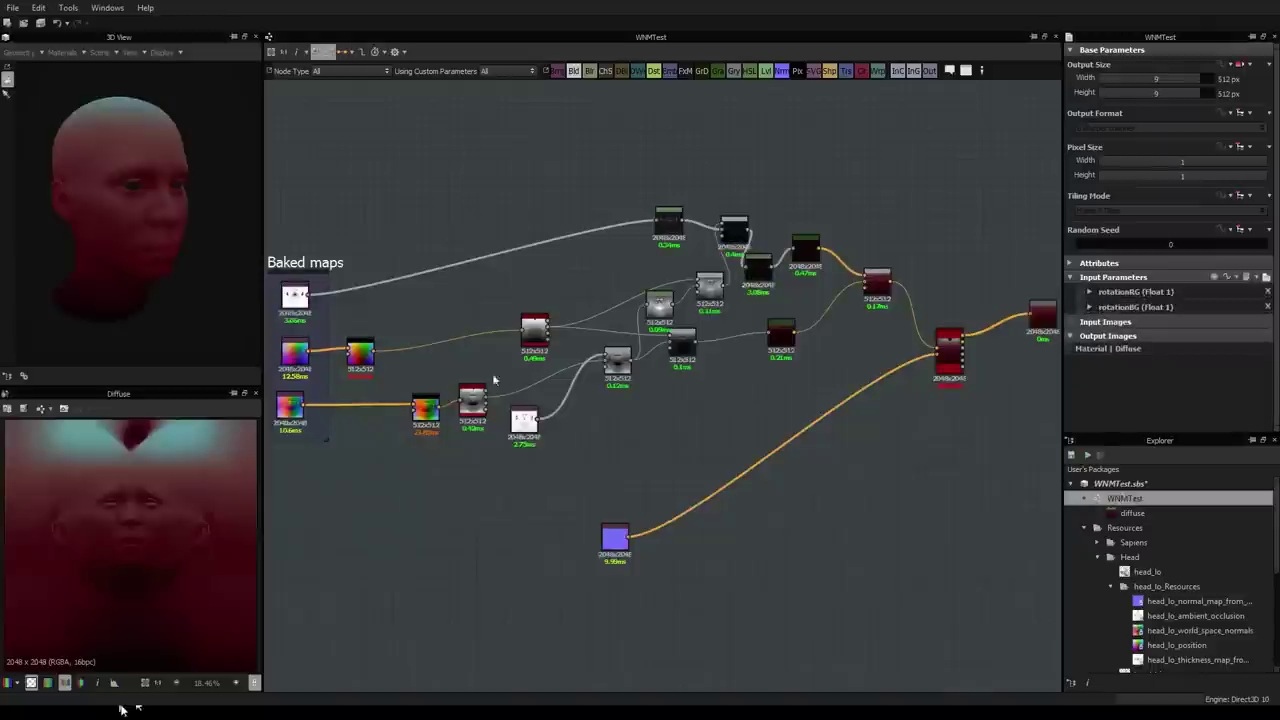
middle_drag(450, 471, 615, 466)
click(590, 403)
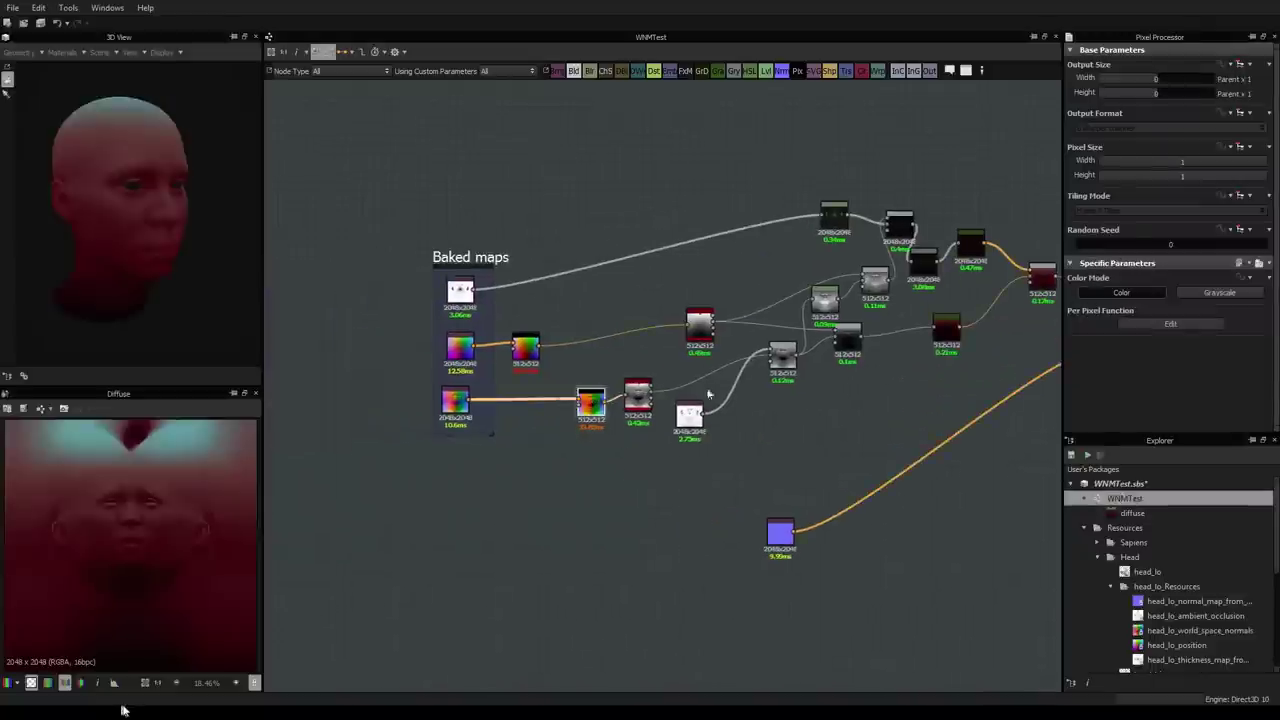
click(1168, 324)
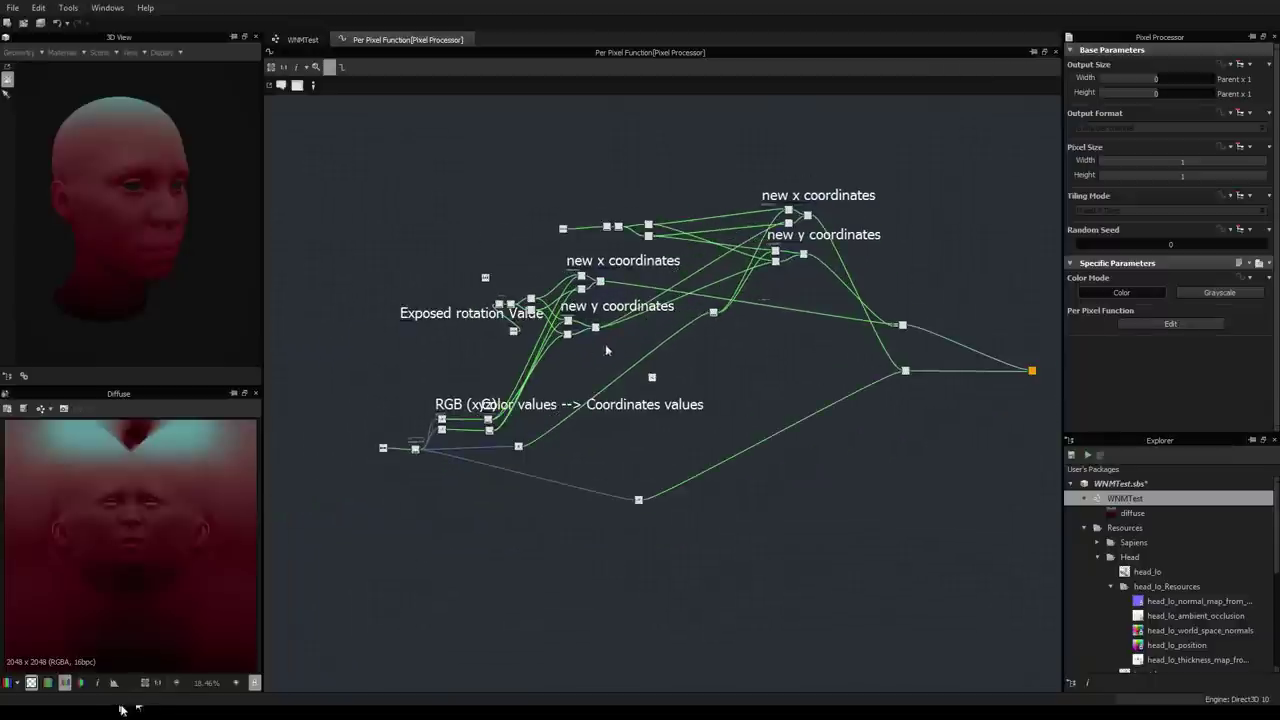
Step: Examine the per pixel function's network, from the RGB and exposed rotation value nodes through both sets of new x and y coordinates
scroll(620, 340, up, 4)
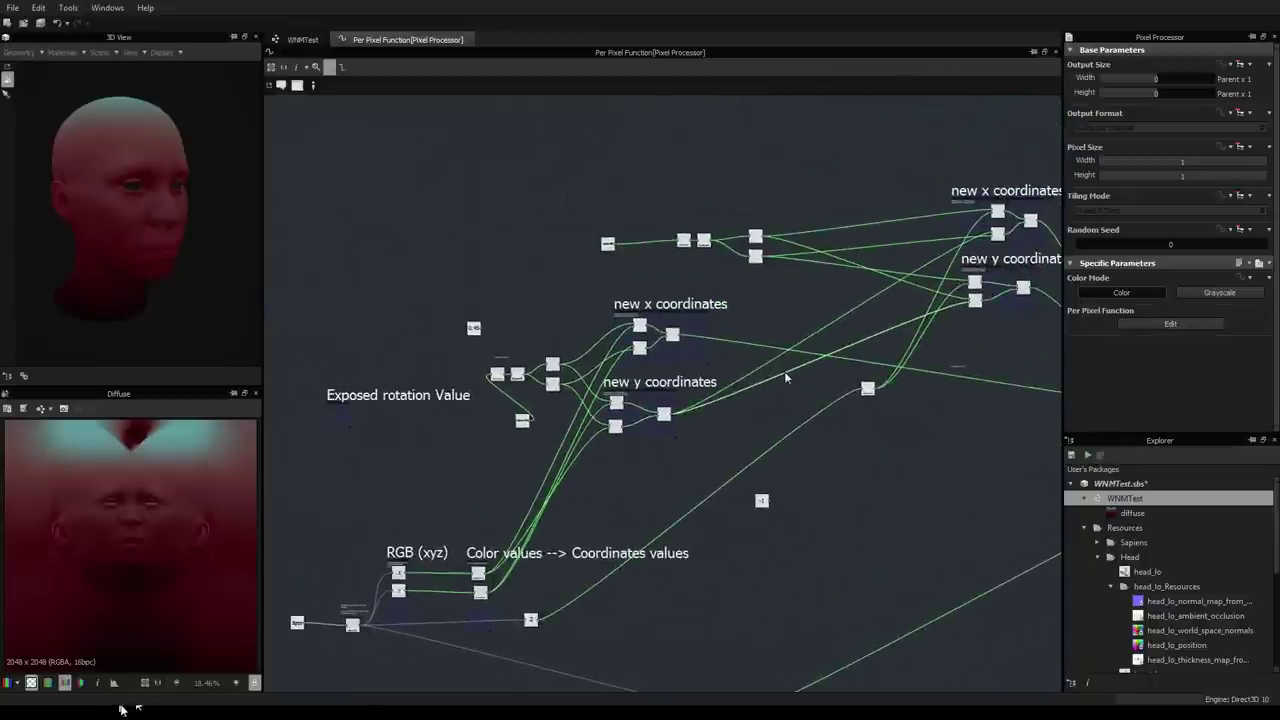
scroll(784, 371, down, 2)
middle_drag(588, 429, 595, 291)
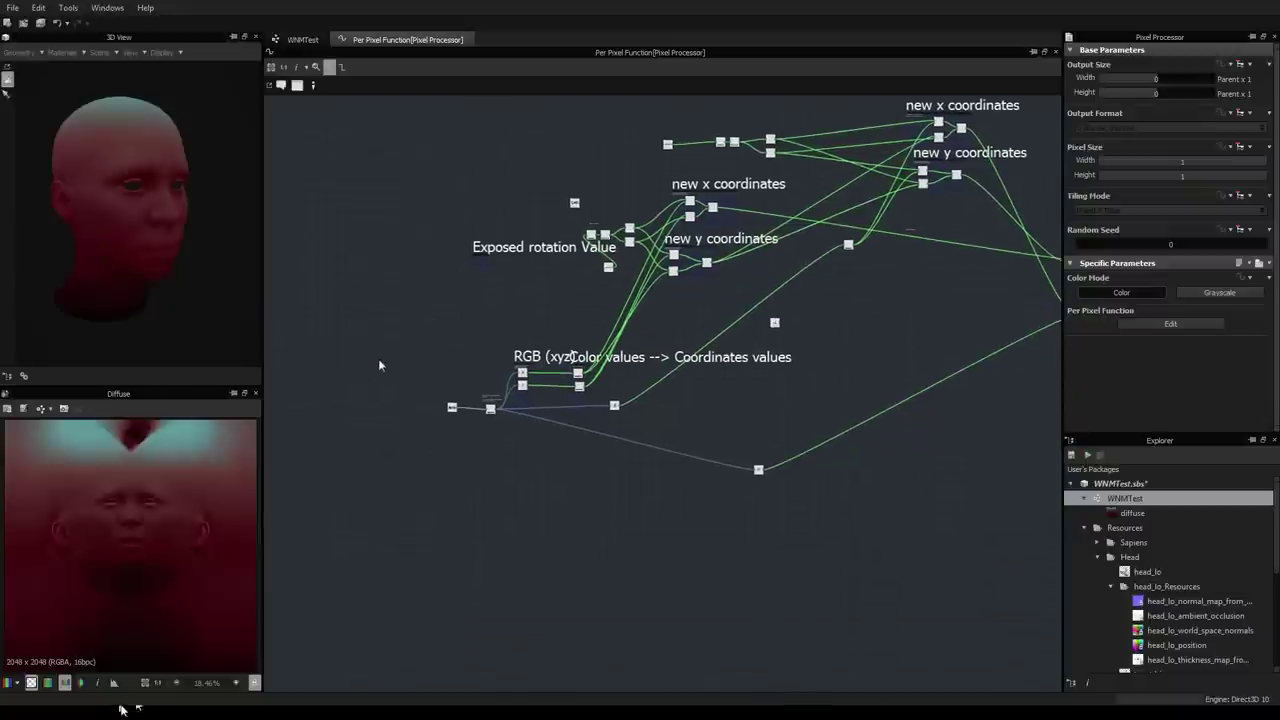
scroll(449, 343, up, 3)
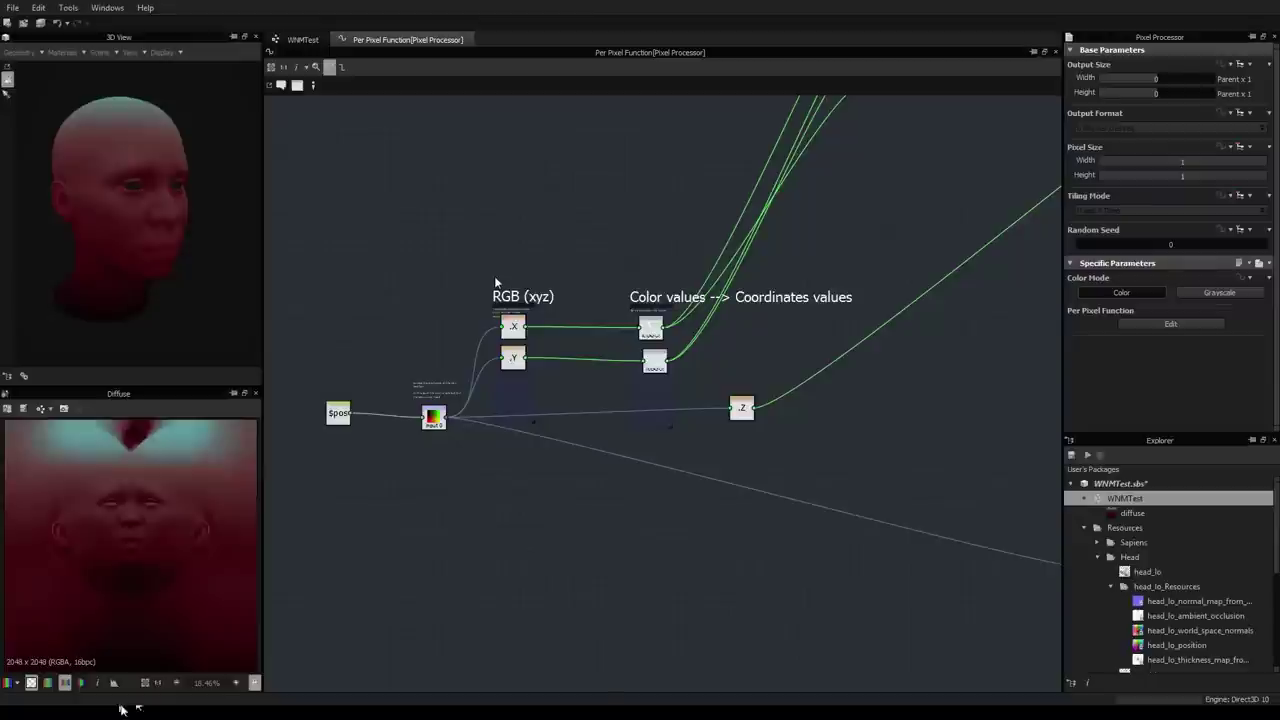
scroll(494, 276, down, 2)
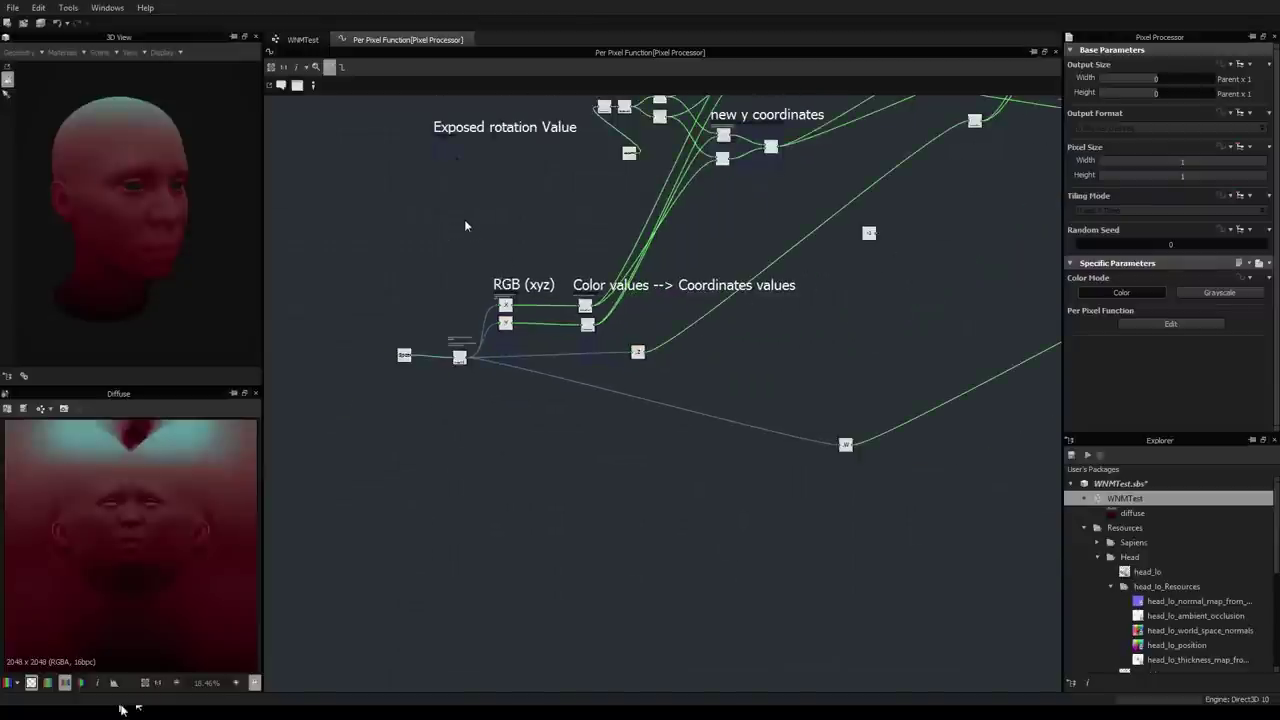
middle_drag(465, 226, 403, 396)
scroll(351, 297, down, 1)
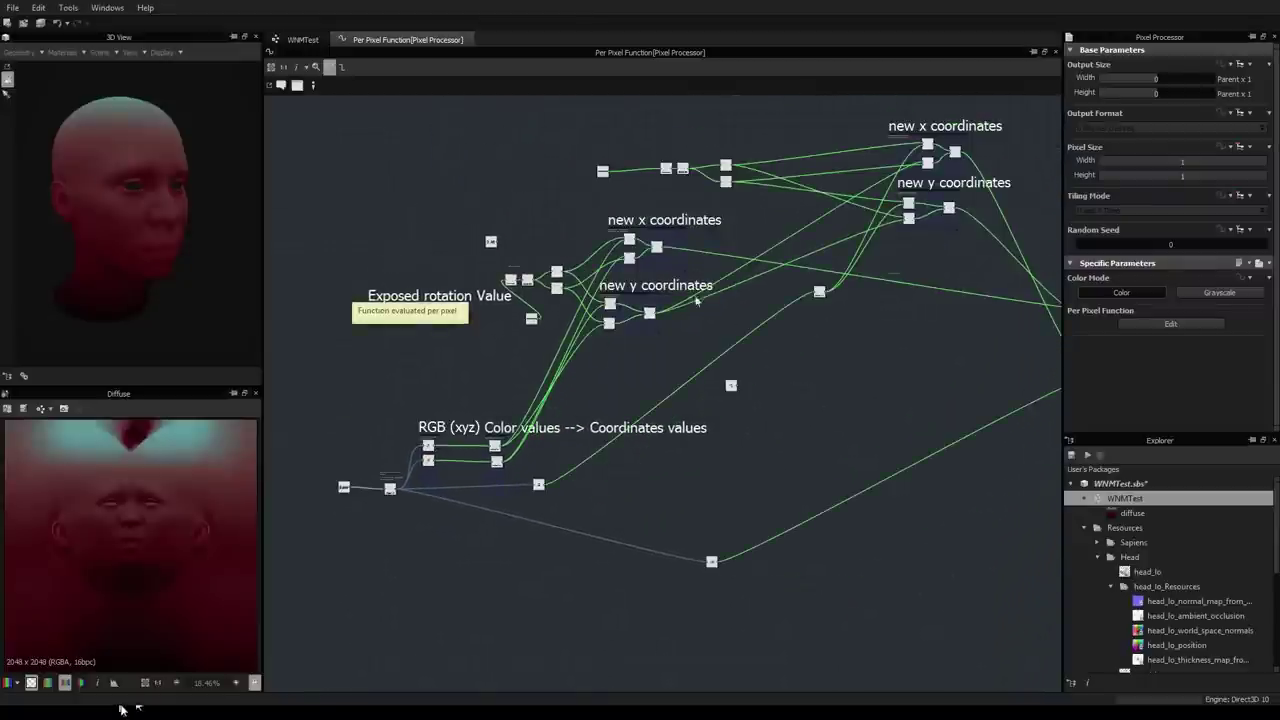
middle_drag(737, 328, 680, 366)
middle_drag(569, 214, 531, 249)
scroll(531, 249, down, 1)
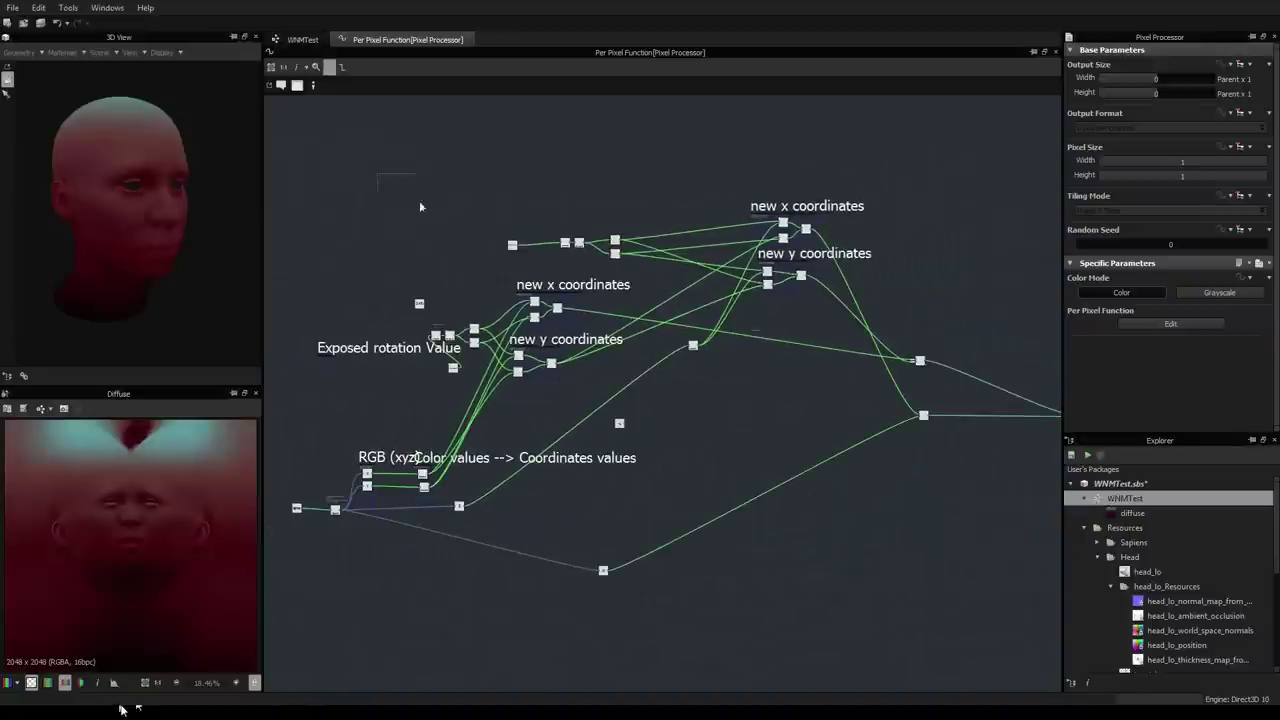
drag(420, 207, 889, 381)
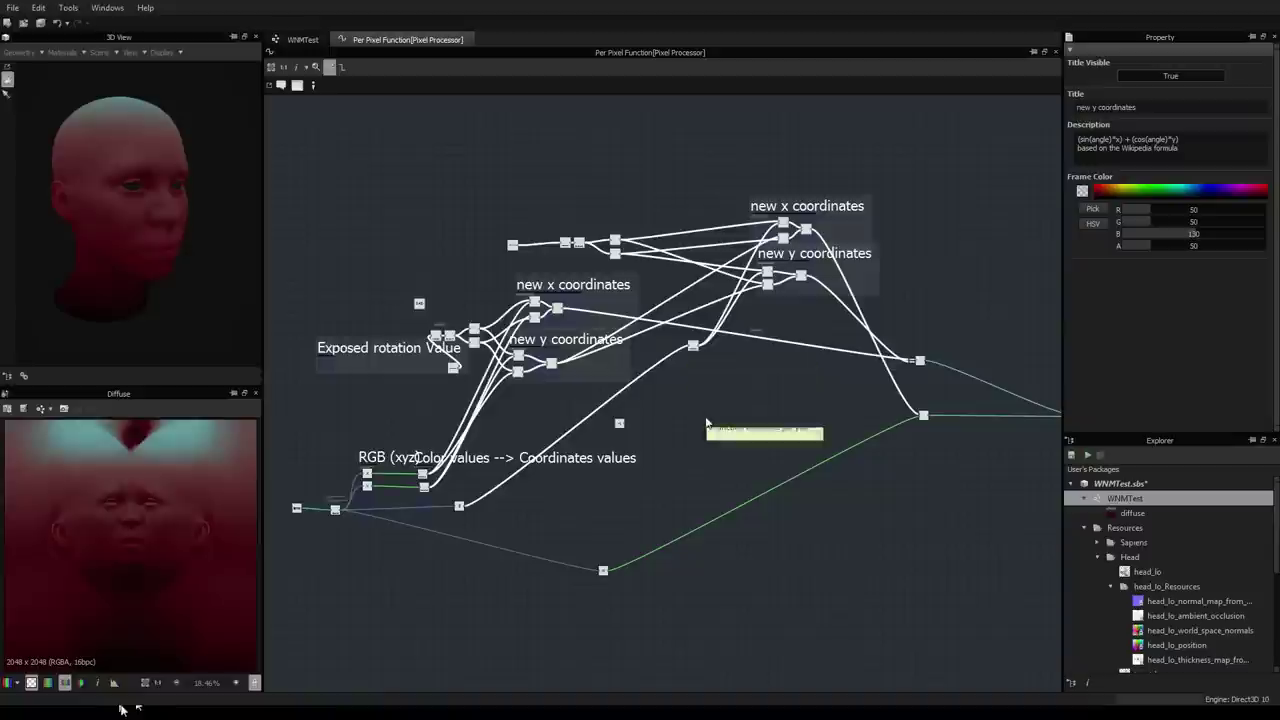
middle_drag(756, 401, 756, 400)
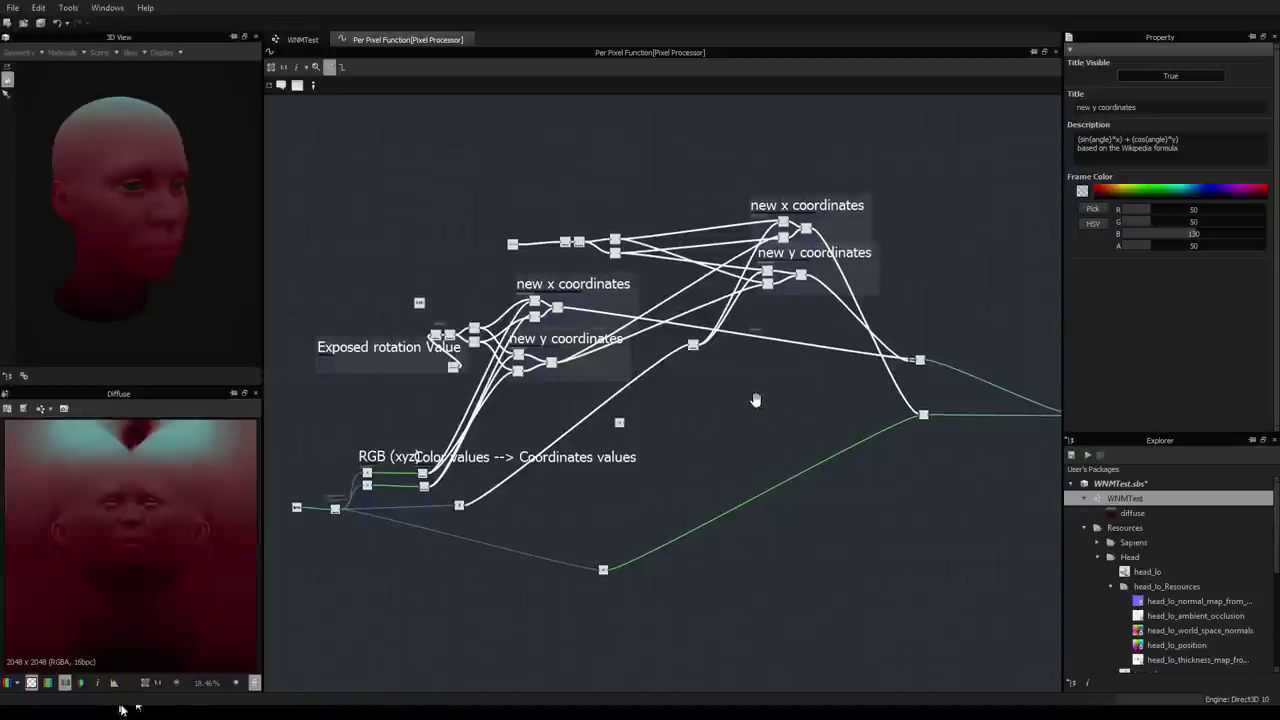
scroll(756, 400, down, 2)
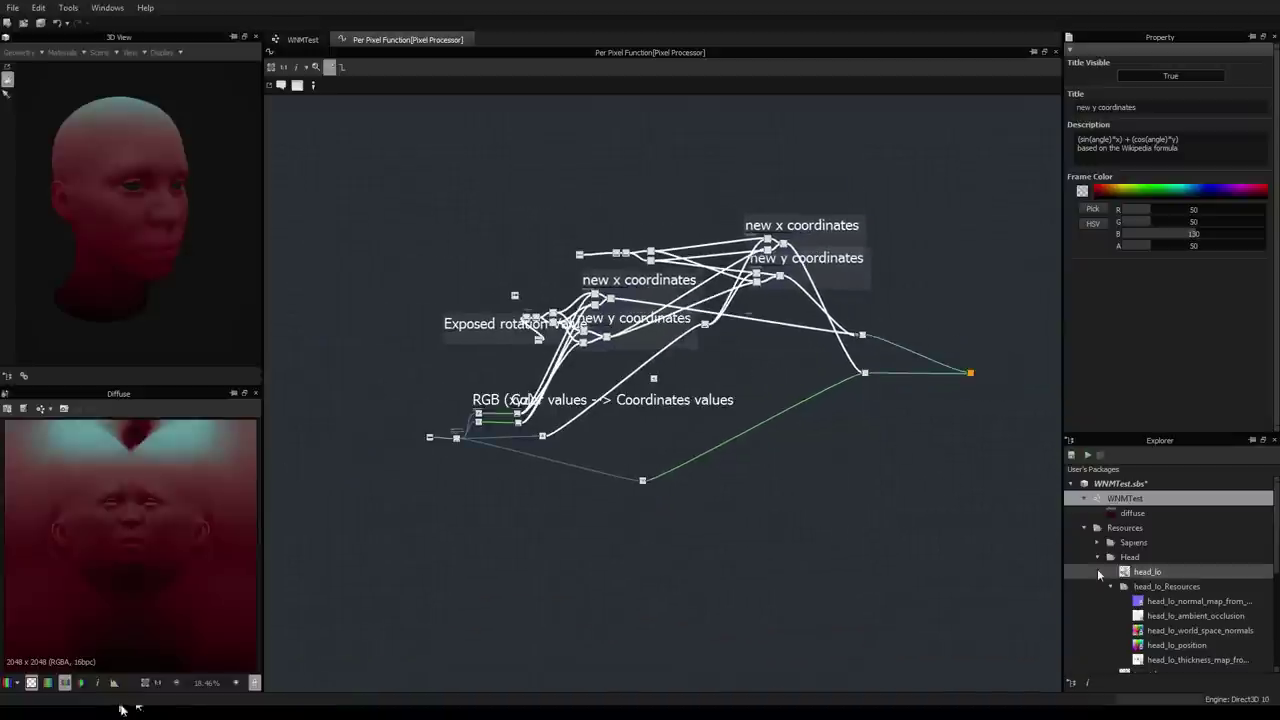
Step: Inspect the VG_CenteredRotation and VG_Rotate_NormalColors function graphs in the VG_TurnNormals package
scroll(1120, 600, down, 7)
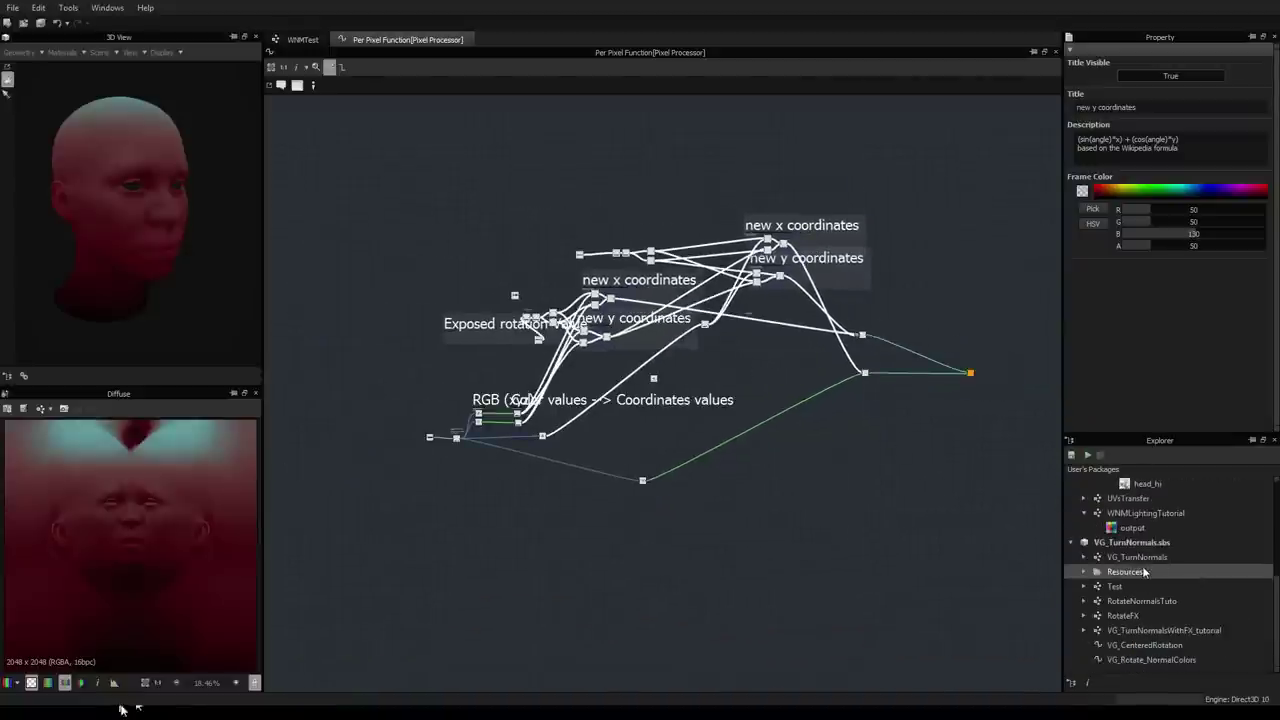
click(1127, 645)
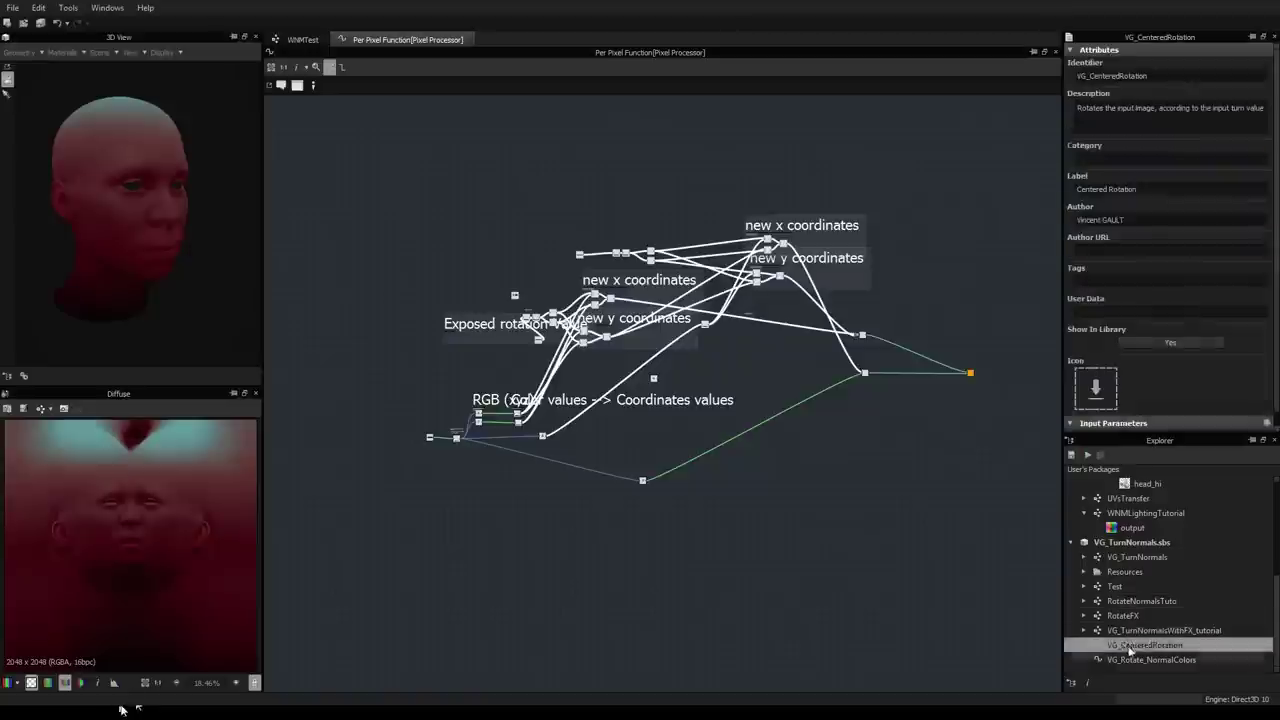
click(1134, 659)
double_click(1141, 646)
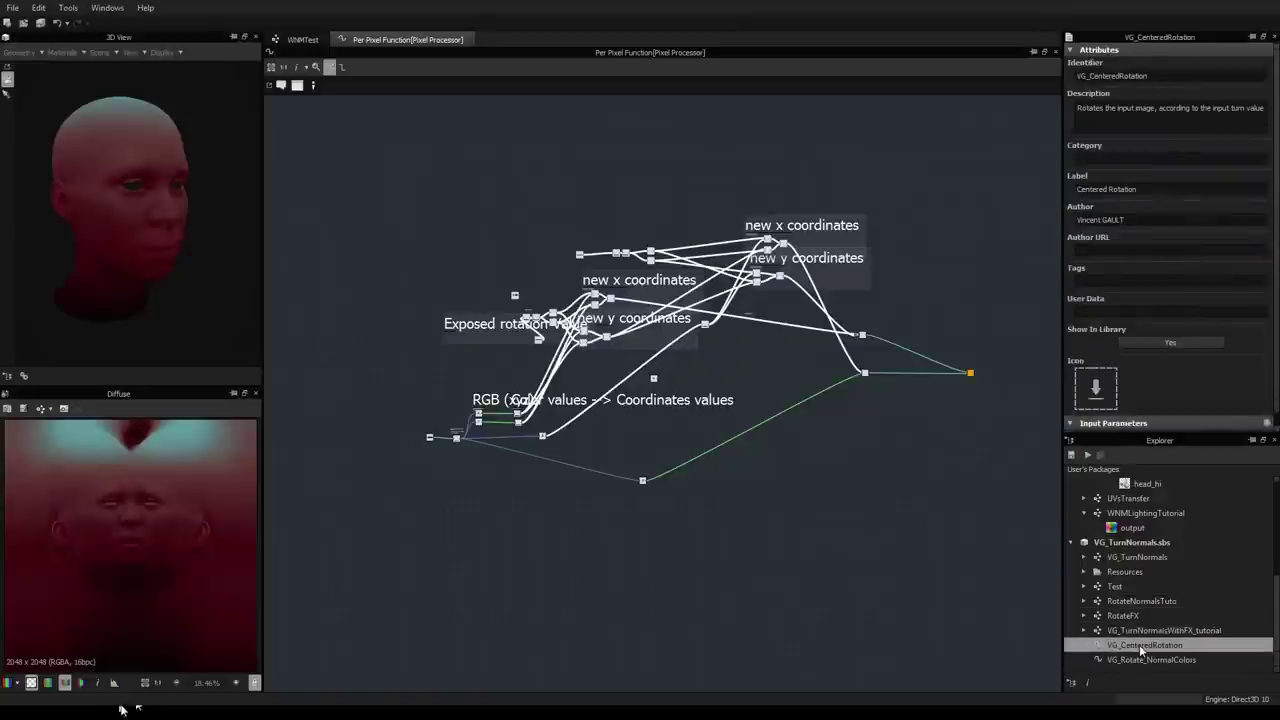
drag(914, 171, 466, 484)
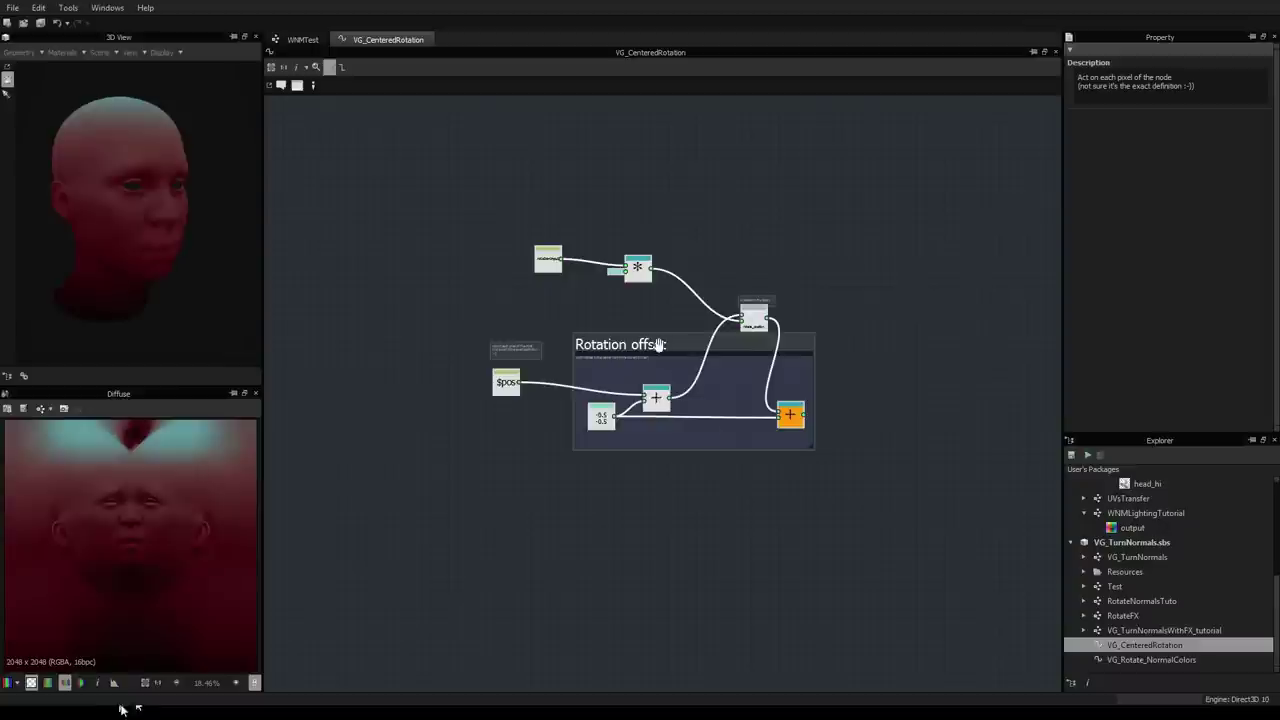
double_click(1151, 660)
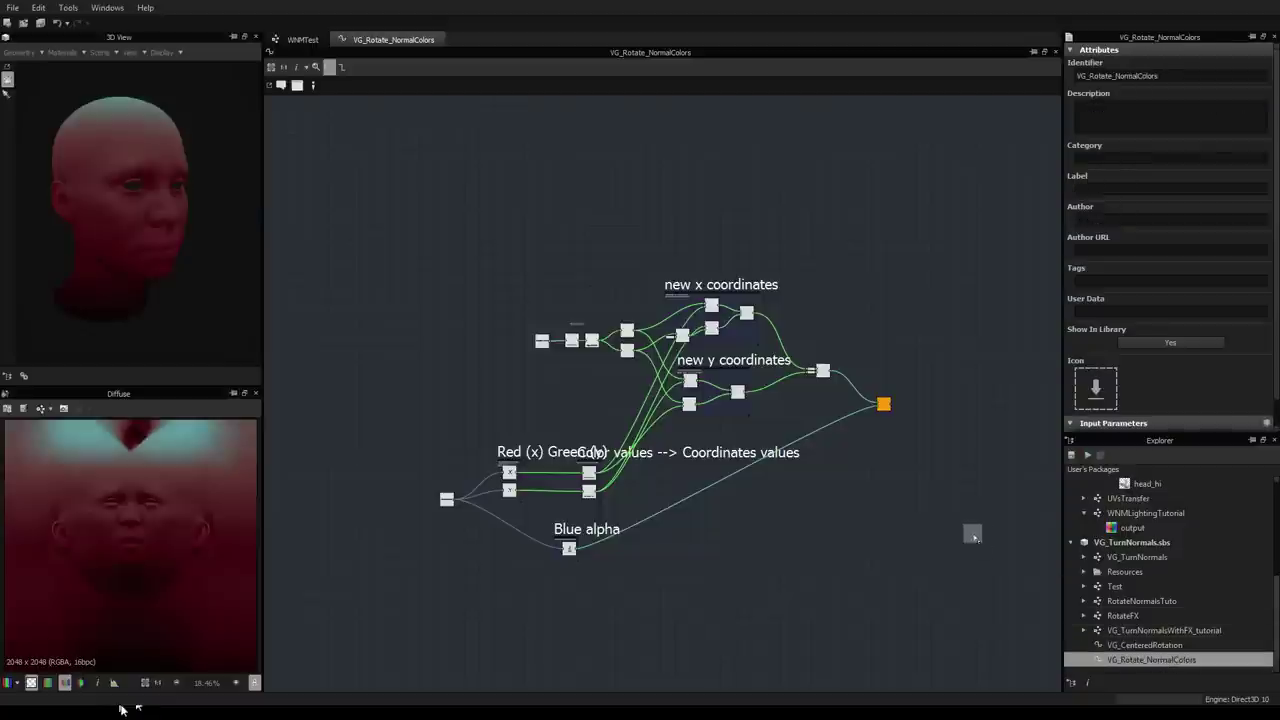
Step: Try the VG_Rotate_NormalColors function as a node inside the VG_CenteredRotation function, and delete that node
double_click(1153, 646)
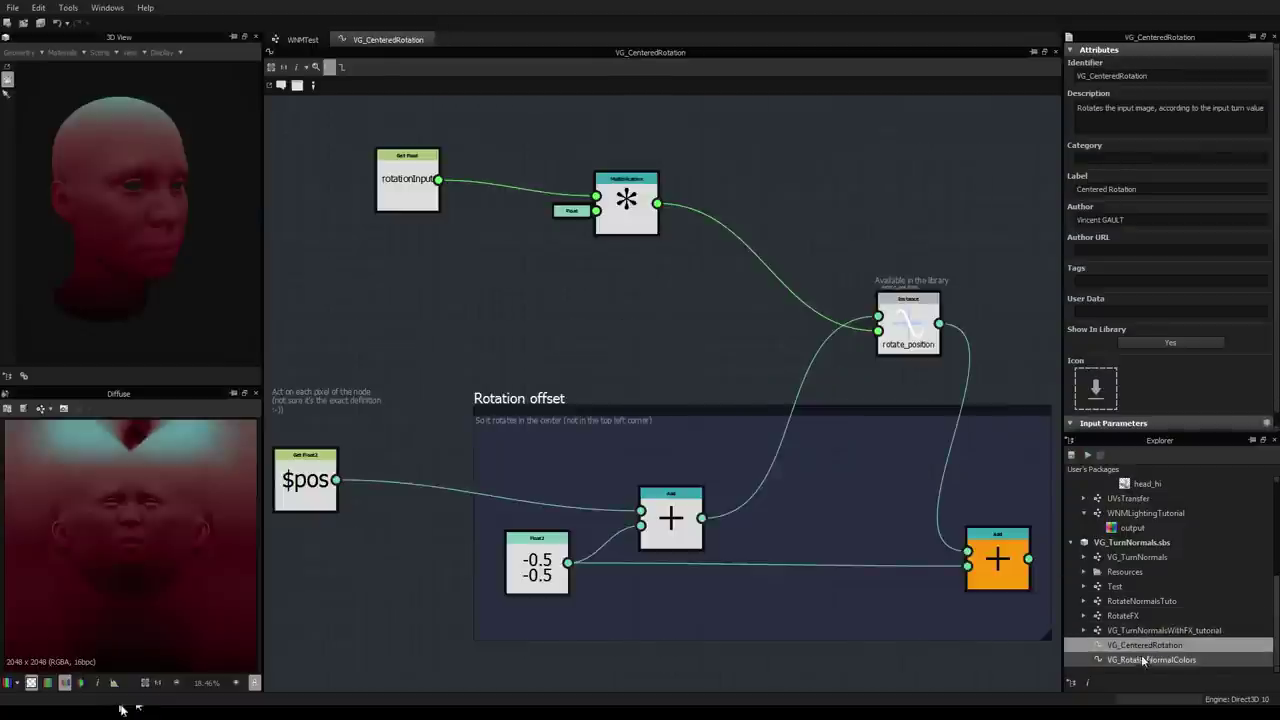
drag(1145, 659, 883, 178)
scroll(883, 173, up, 2)
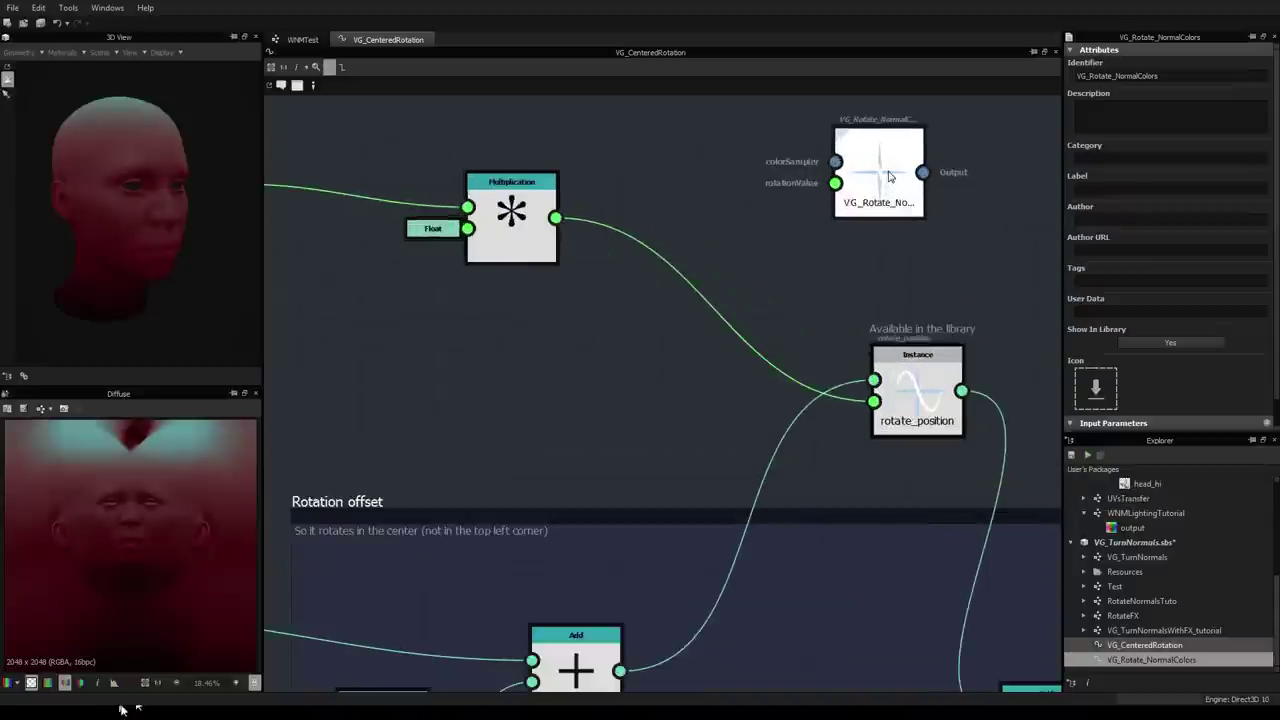
scroll(883, 173, down, 3)
drag(955, 123, 848, 201)
key(Delete)
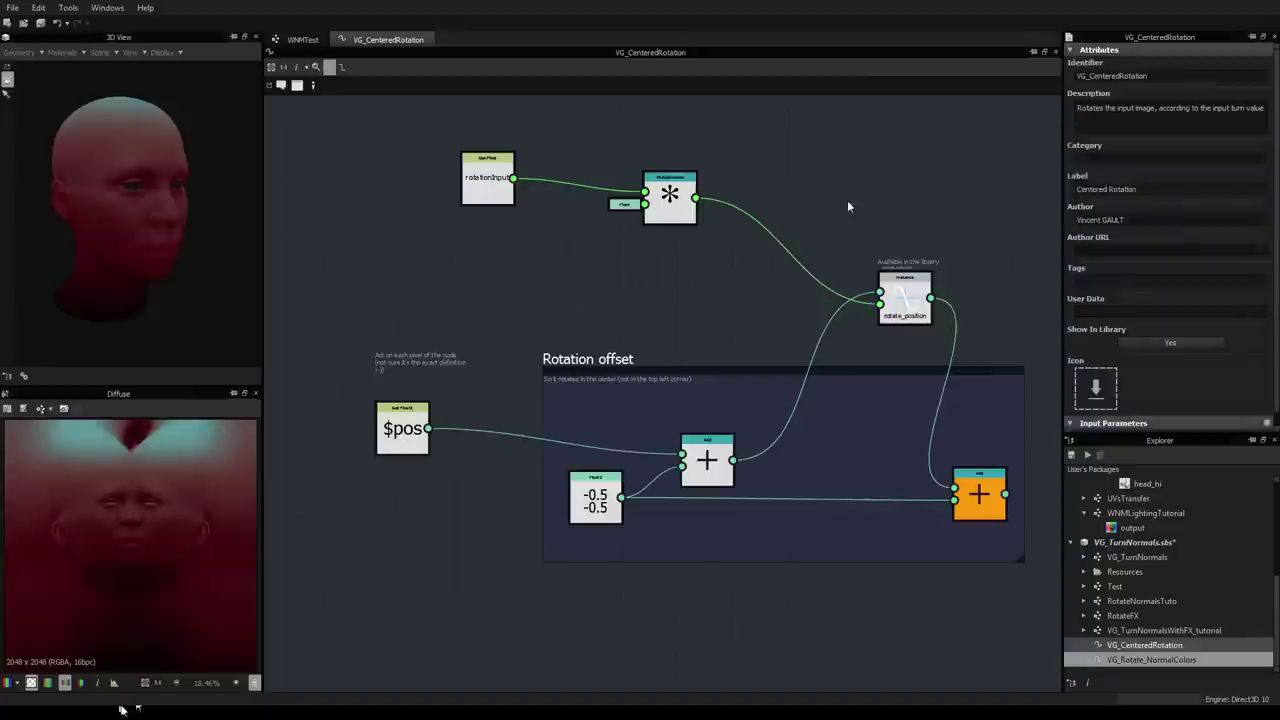
Step: Copy the VG_Rotate_NormalColors function from the VG_TurnNormals package into the WNMTest package
click(1155, 662)
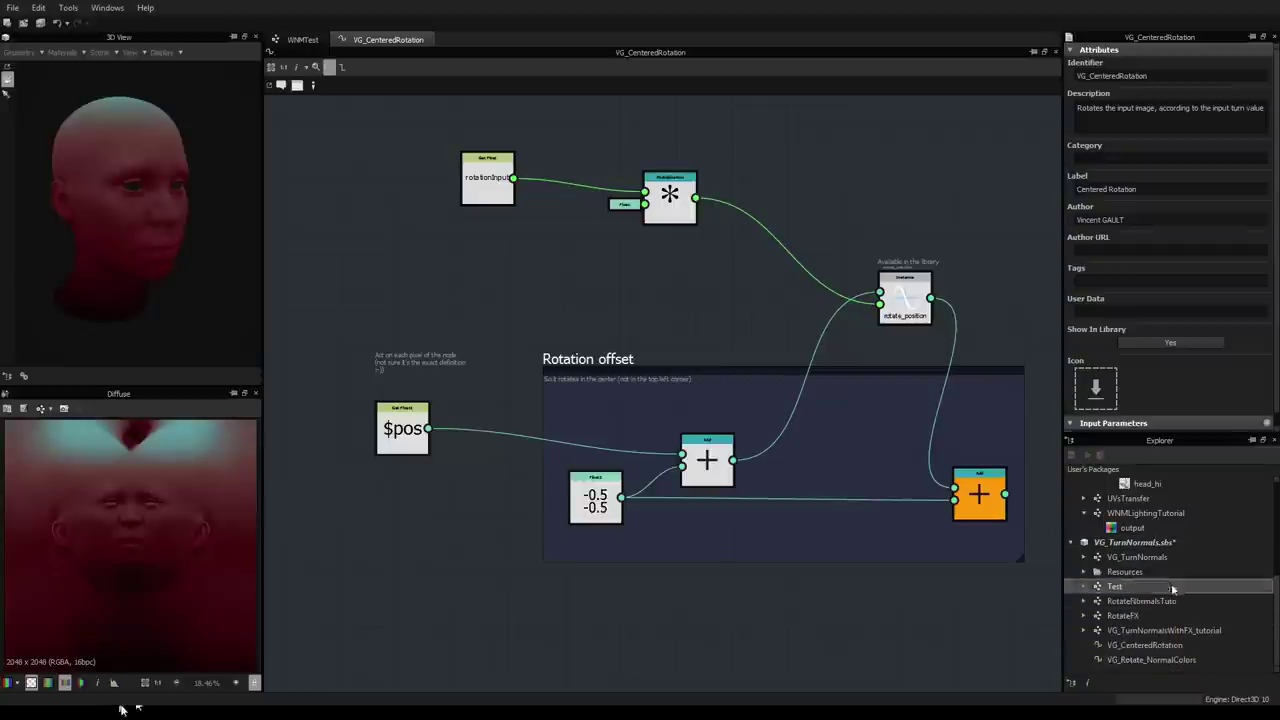
click(1147, 662)
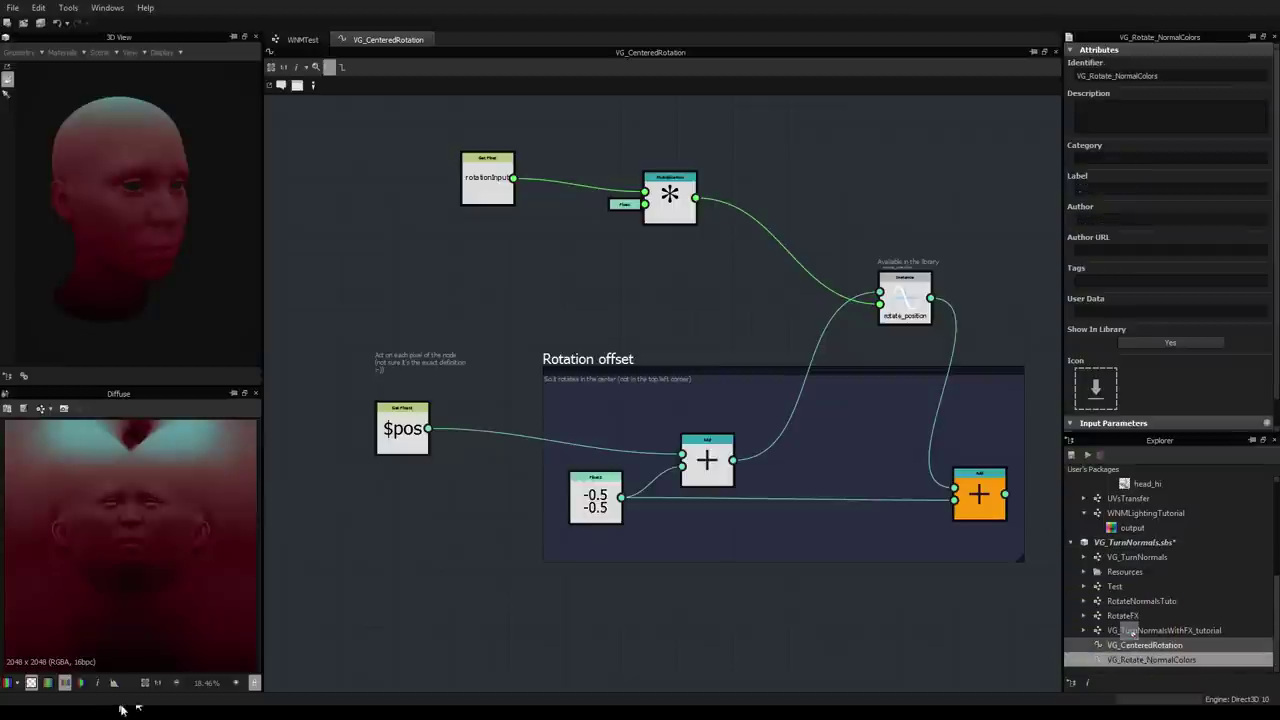
scroll(1123, 484, up, 3)
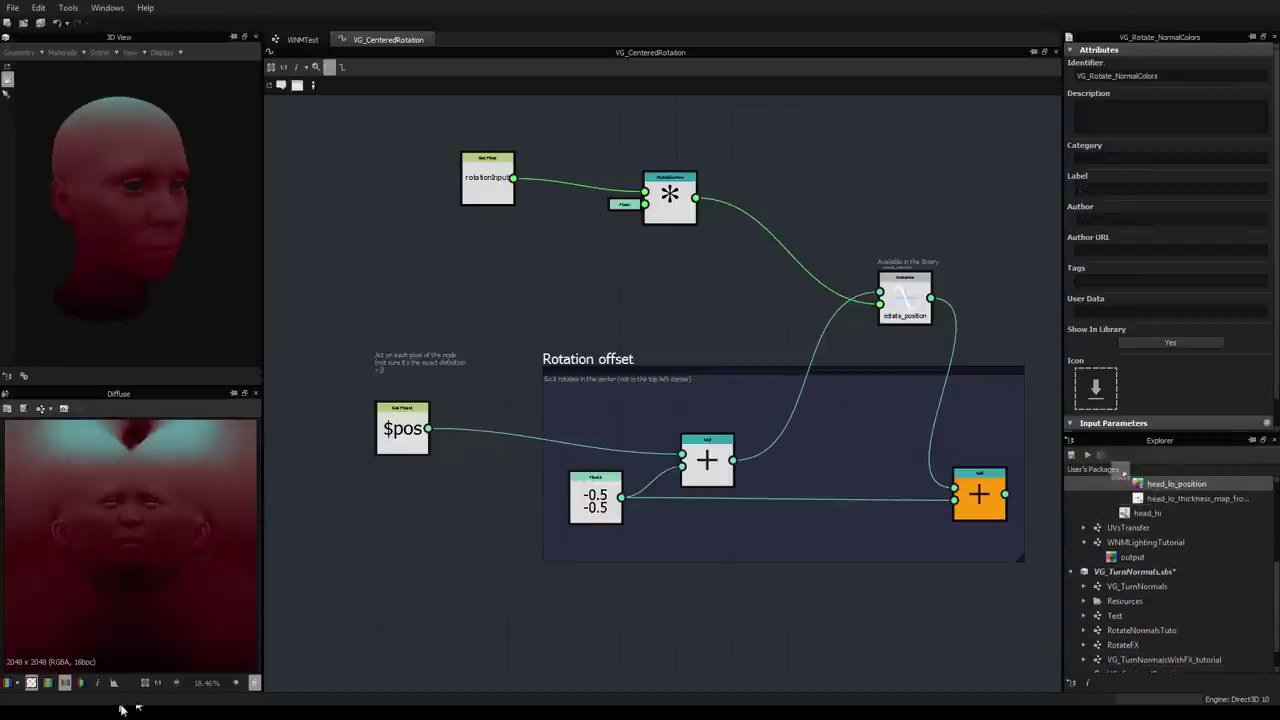
scroll(1120, 475, up, 1)
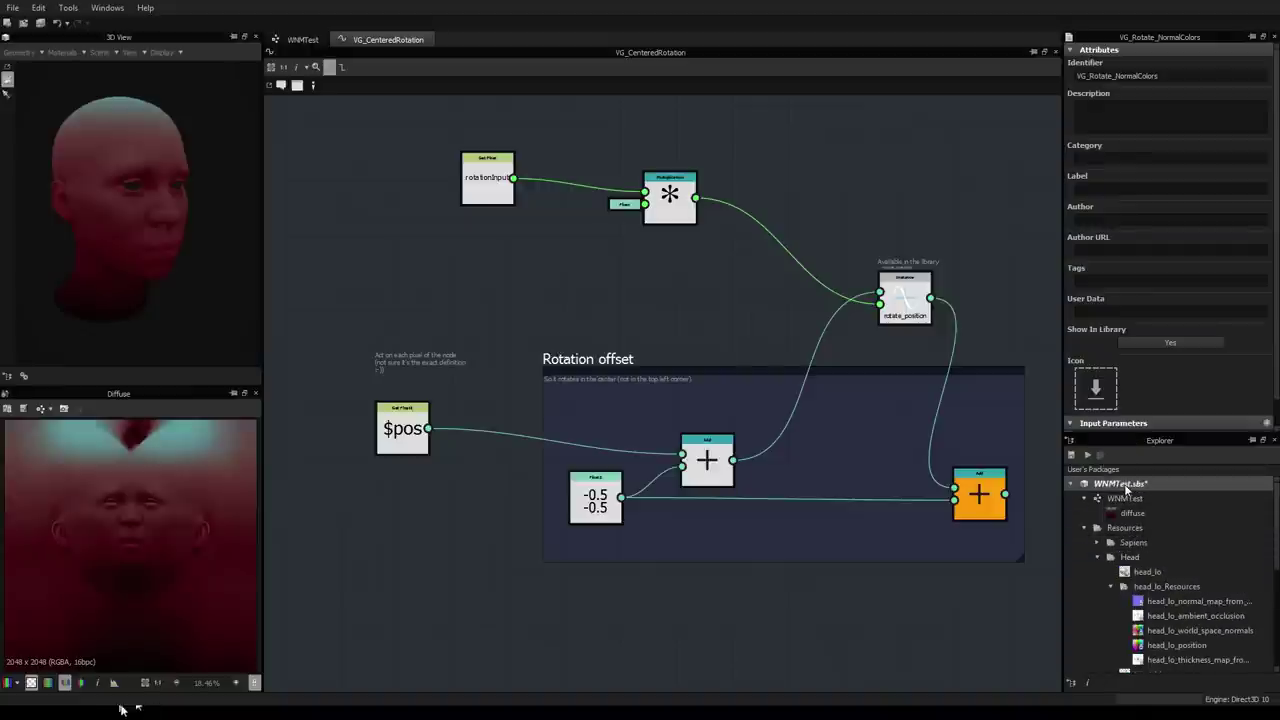
scroll(1118, 500, down, 6)
Step: Close the VG_TurnNormals package without saving its changes
click(1128, 542)
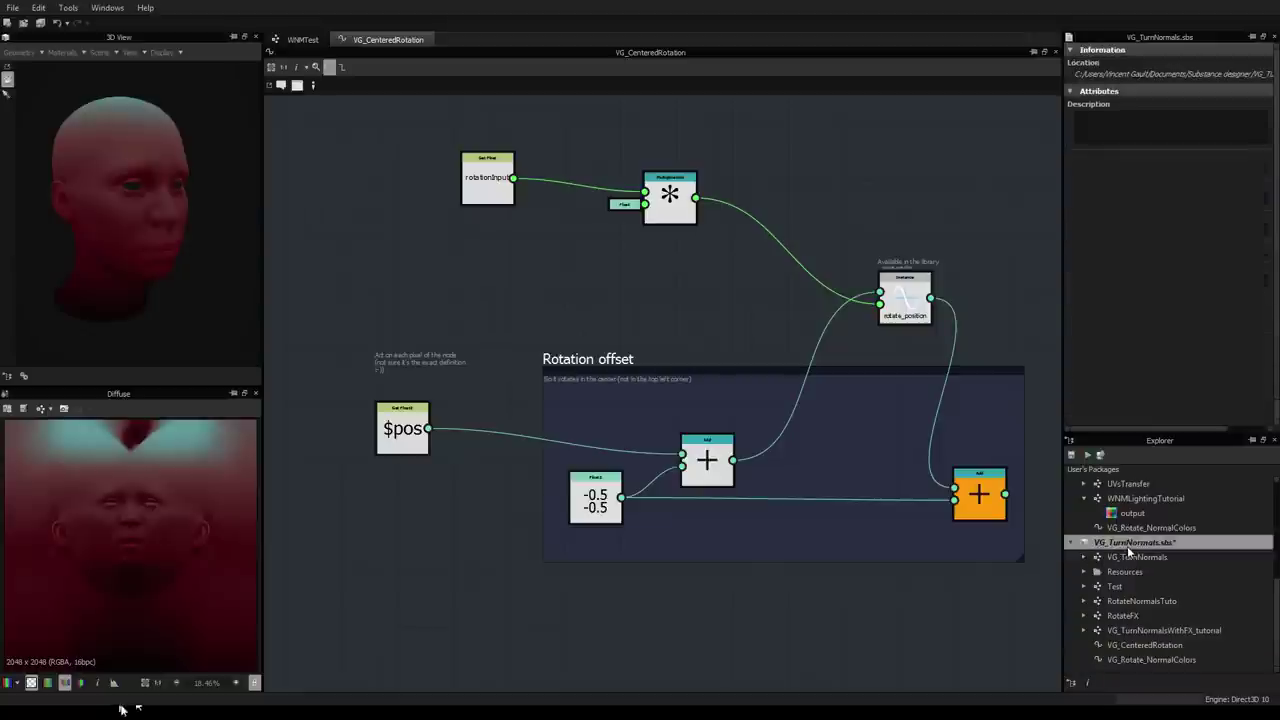
right_click(1128, 543)
click(1189, 472)
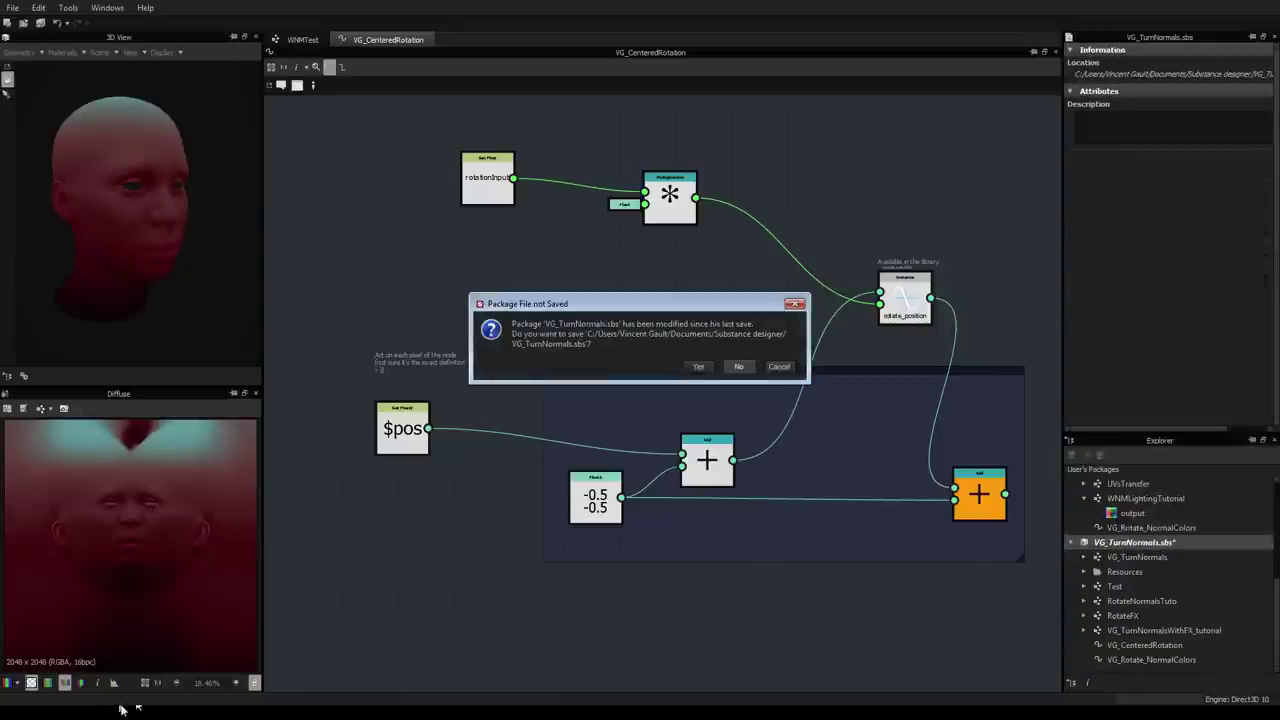
click(739, 366)
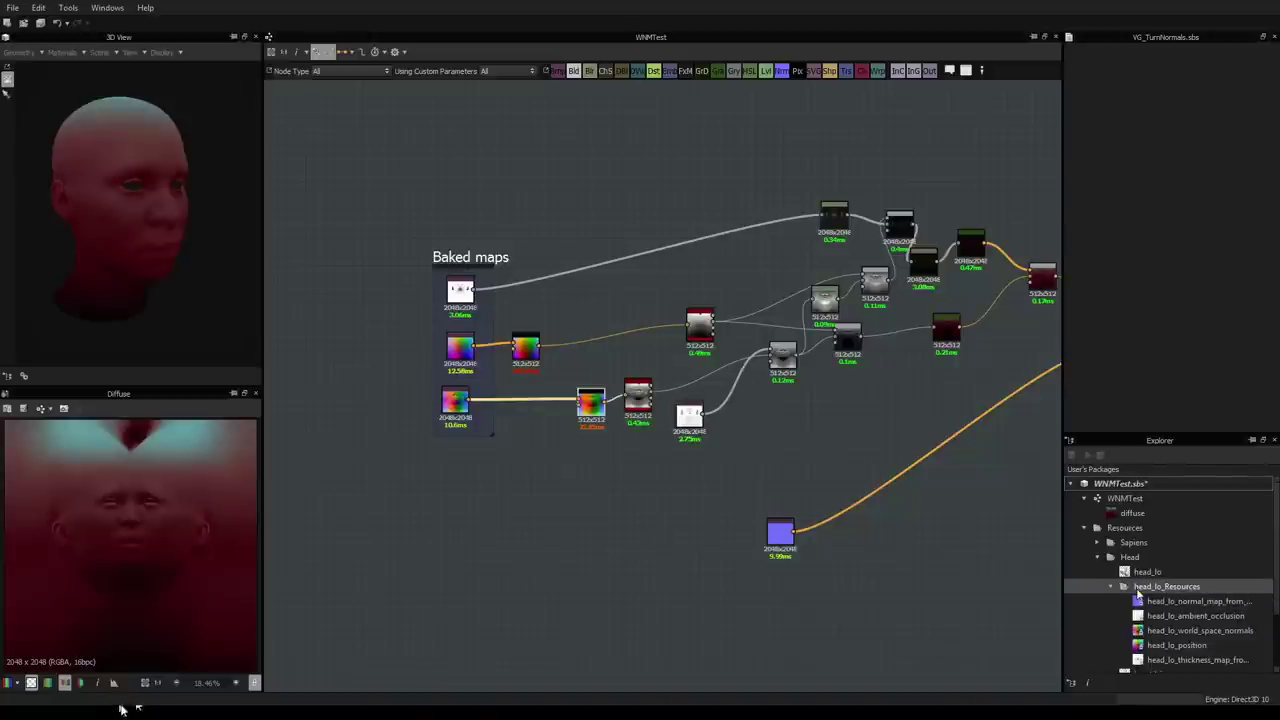
Step: Open the per pixel function of the WNMLightingTutorial graph's Pixel Processor and delete its default Float4 node
scroll(1137, 594, down, 2)
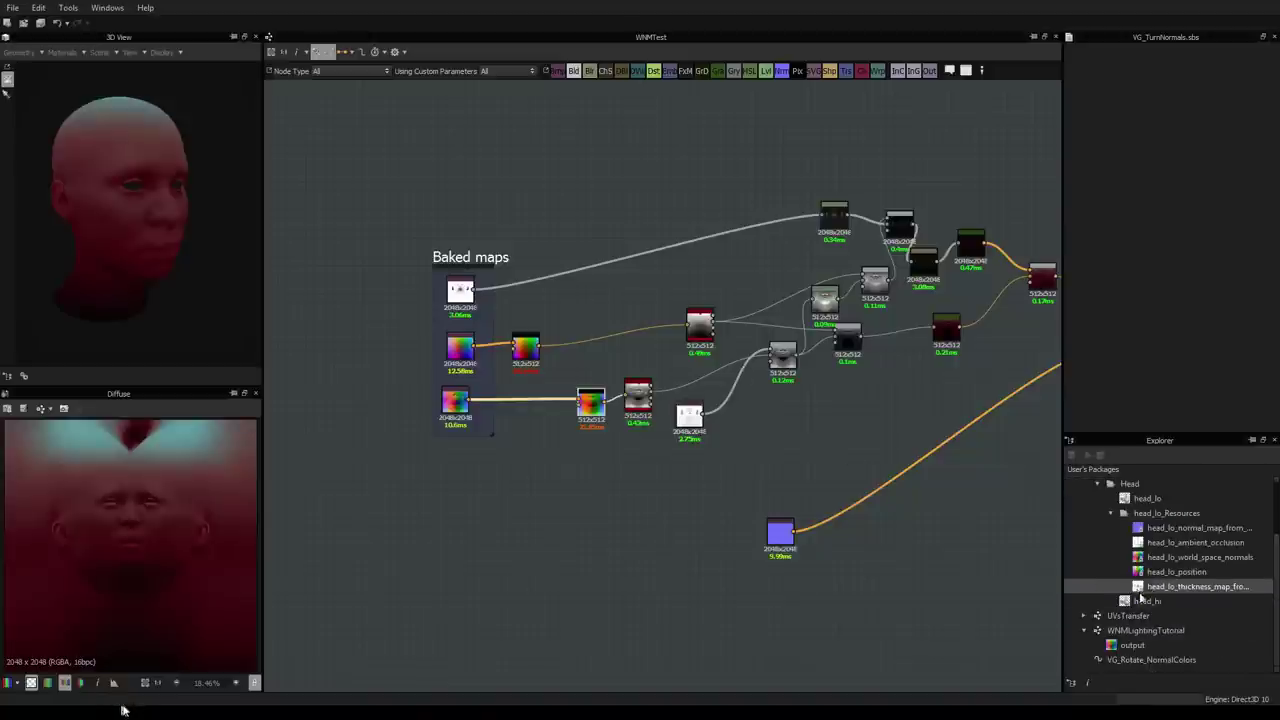
click(1130, 661)
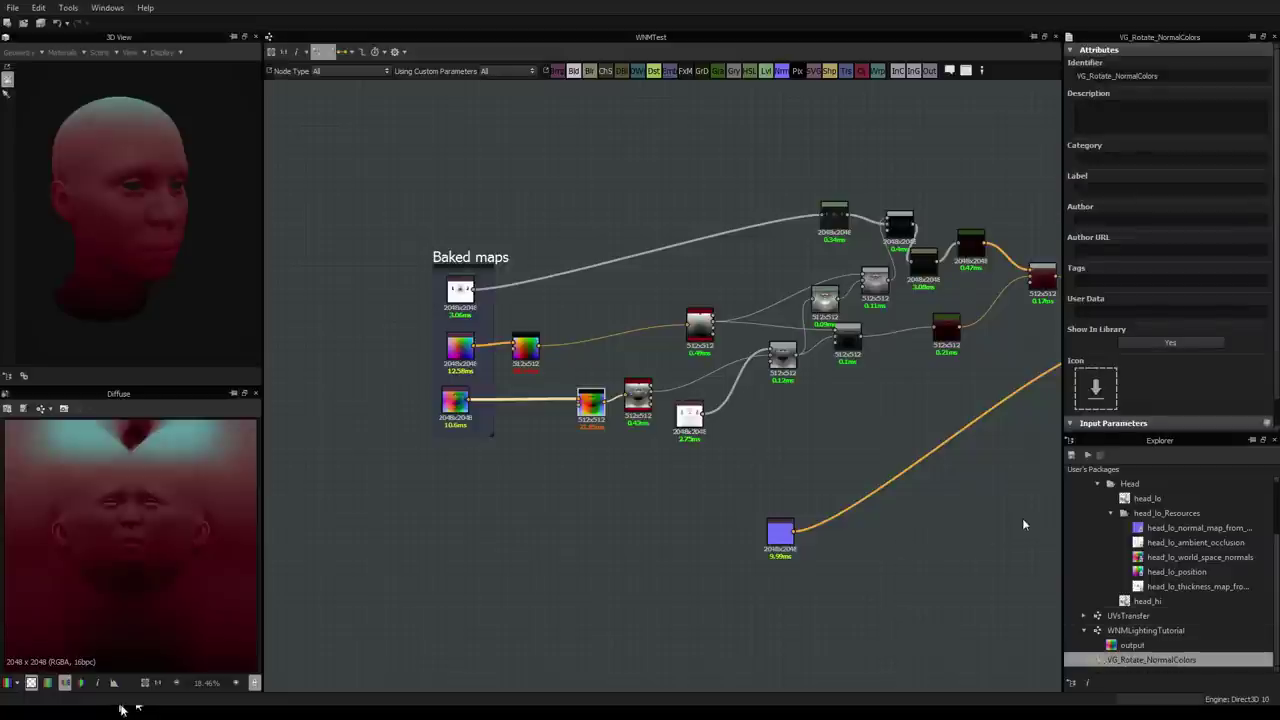
scroll(871, 483, down, 3)
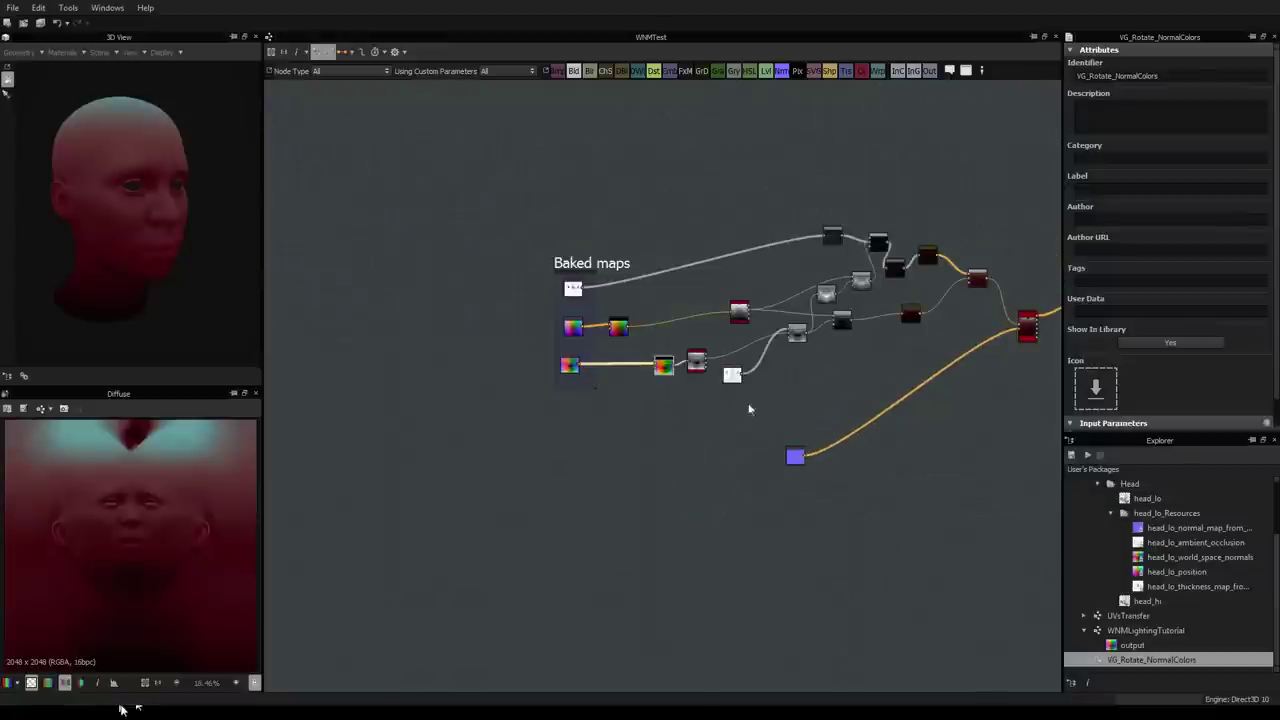
double_click(1145, 630)
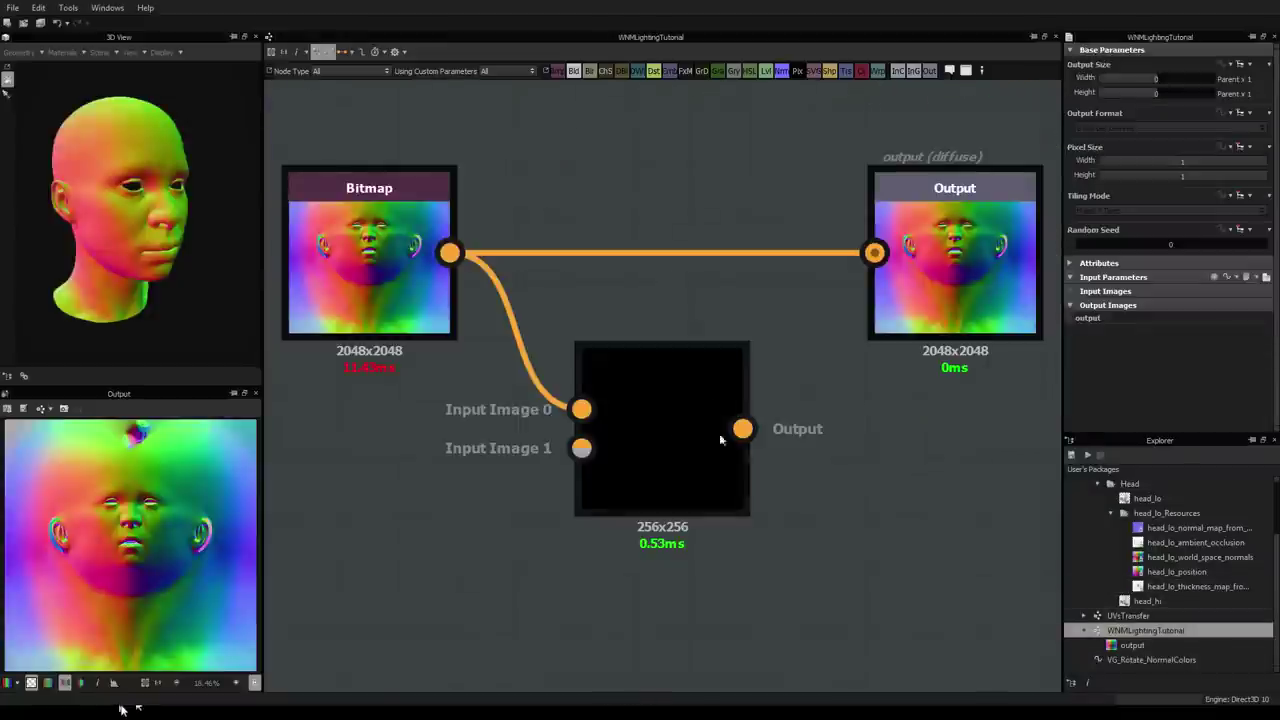
click(671, 428)
click(1171, 323)
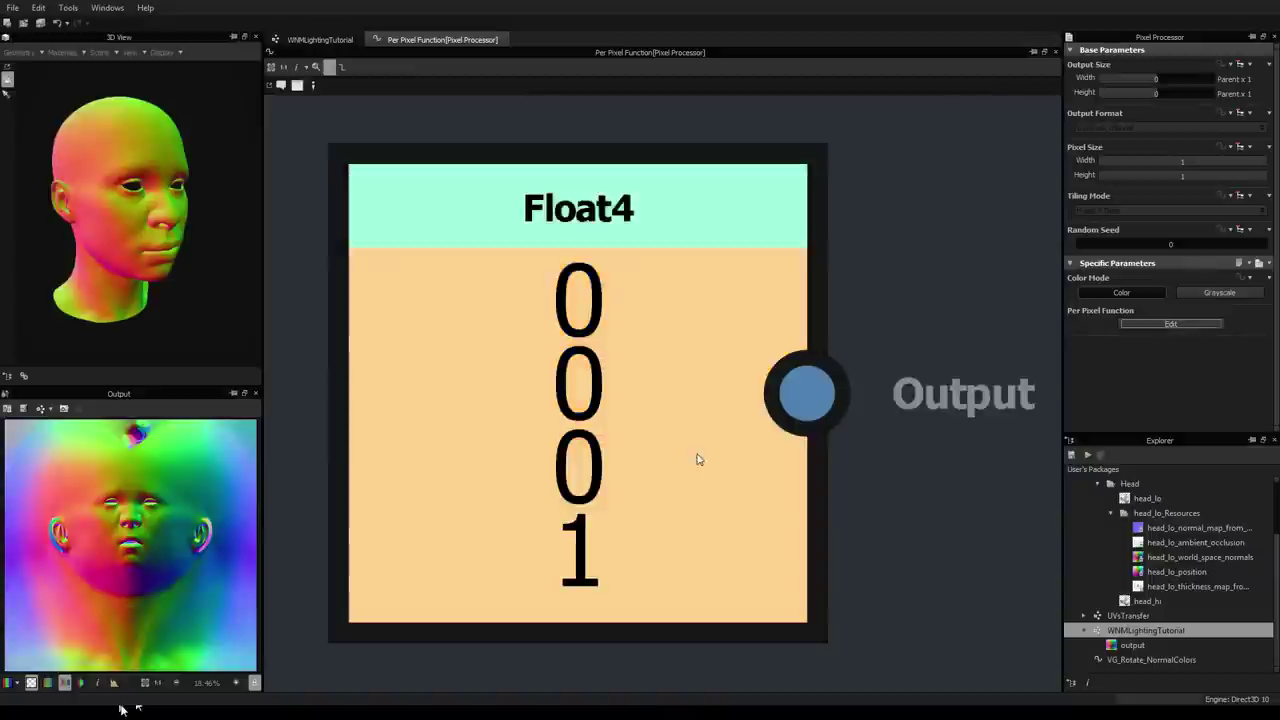
scroll(698, 400, down, 3)
drag(809, 263, 478, 458)
key(Delete)
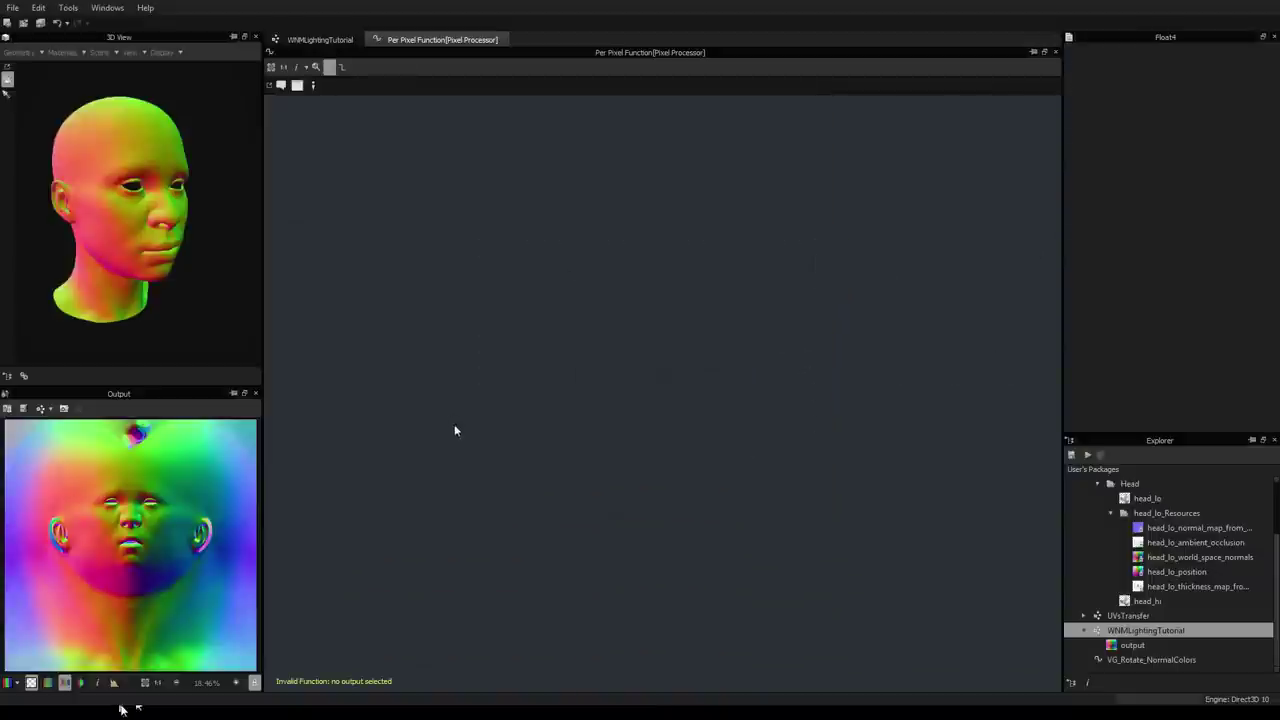
Step: Add a Get Float2 node to the per pixel function and set its variable to $pos
key(space)
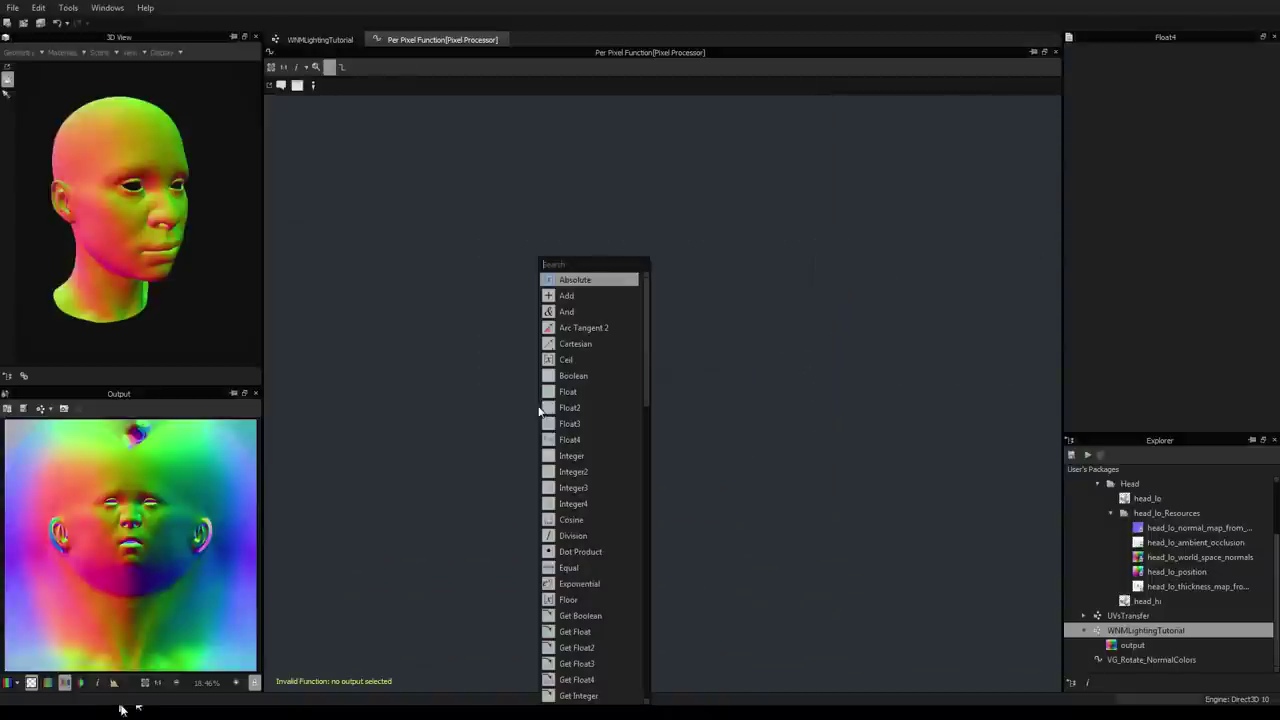
text(get)
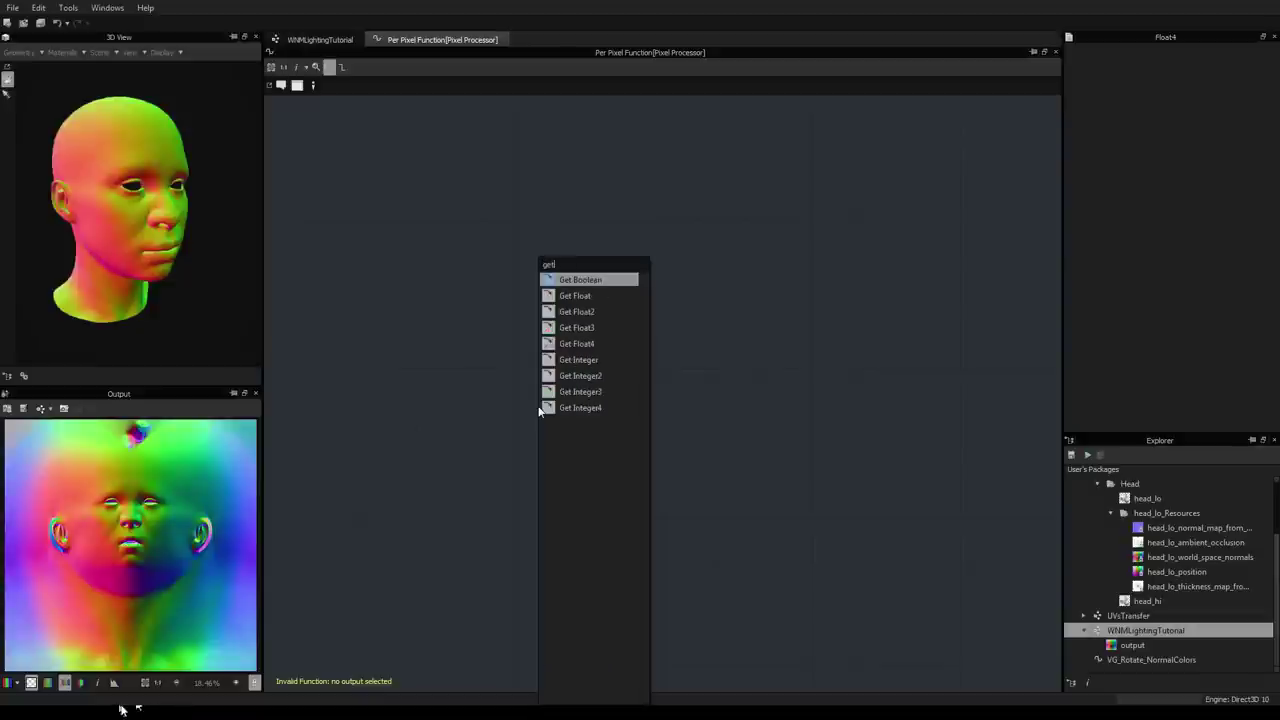
click(573, 313)
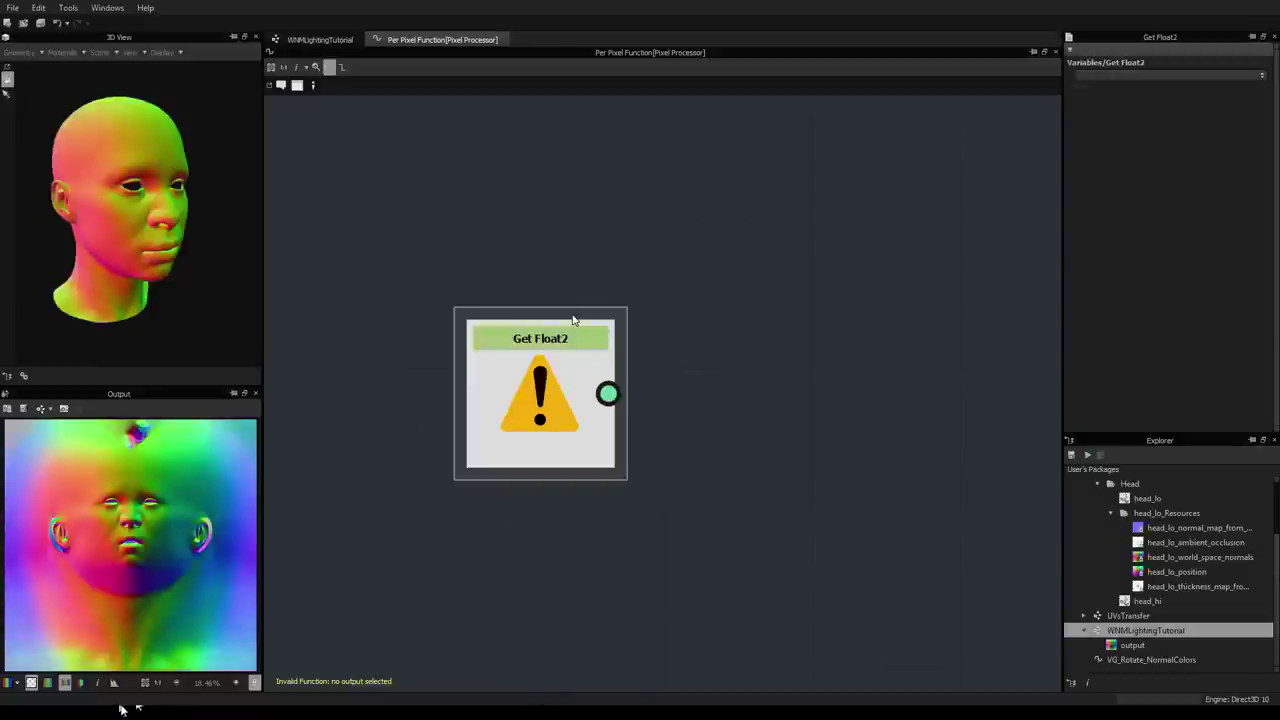
click(1262, 76)
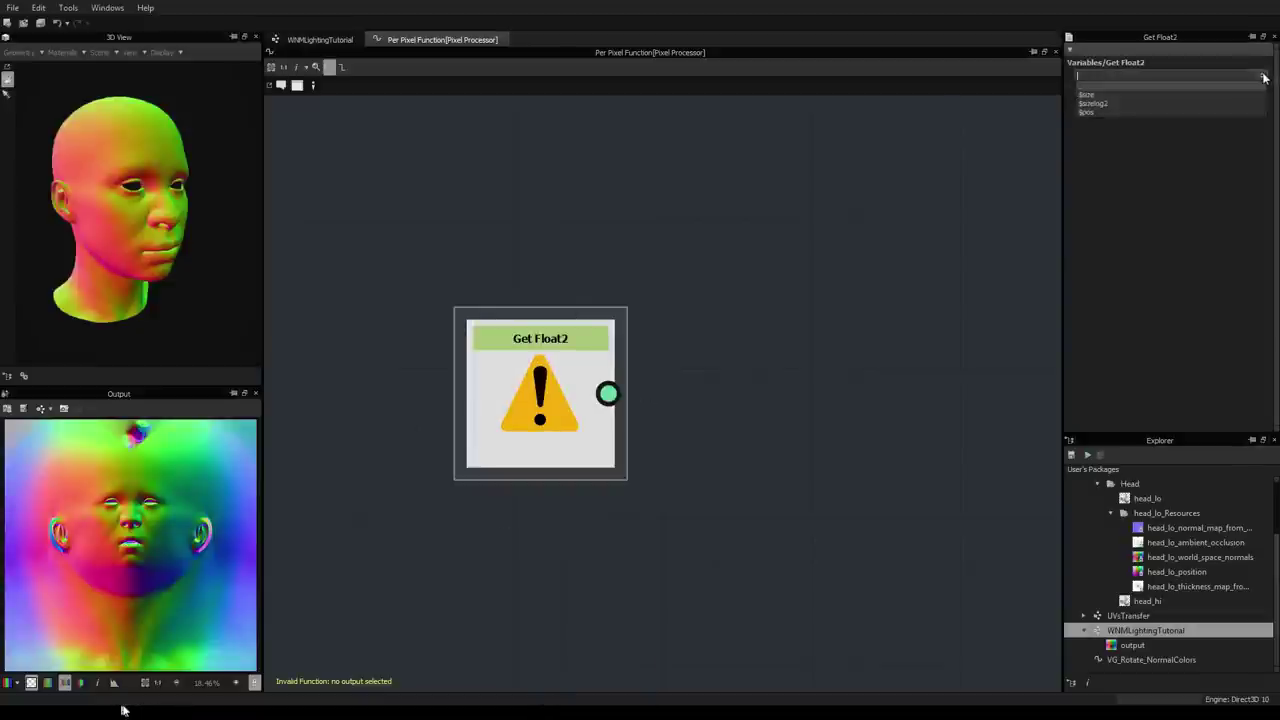
click(1117, 111)
drag(617, 383, 518, 383)
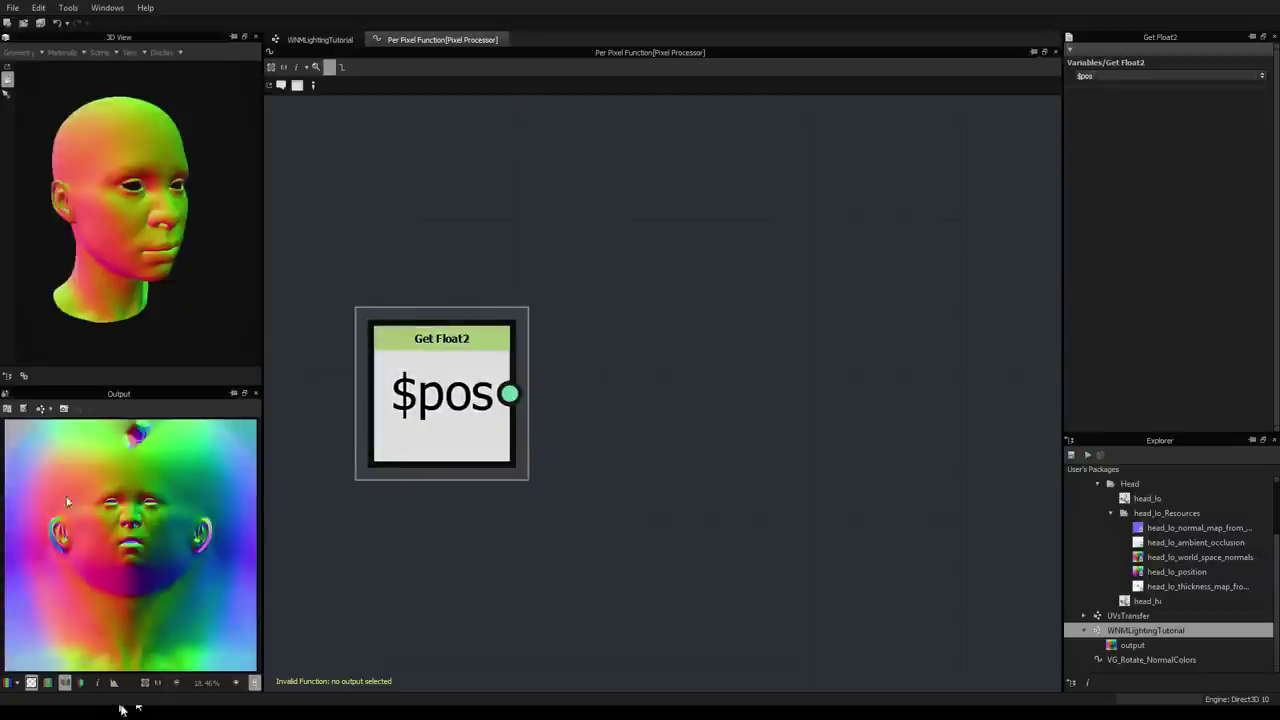
Step: Add a Sample Color node for Input Image 0 and feed it with the $pos node's output
right_click(683, 343)
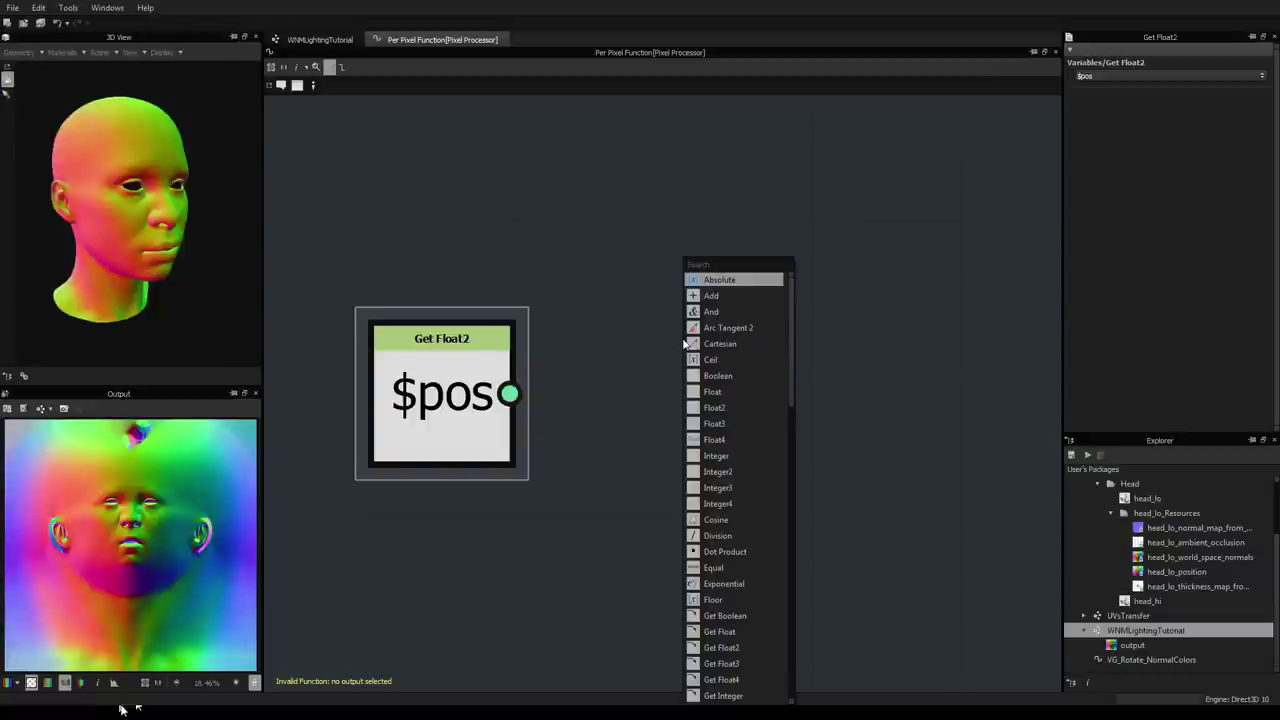
text(sapler)
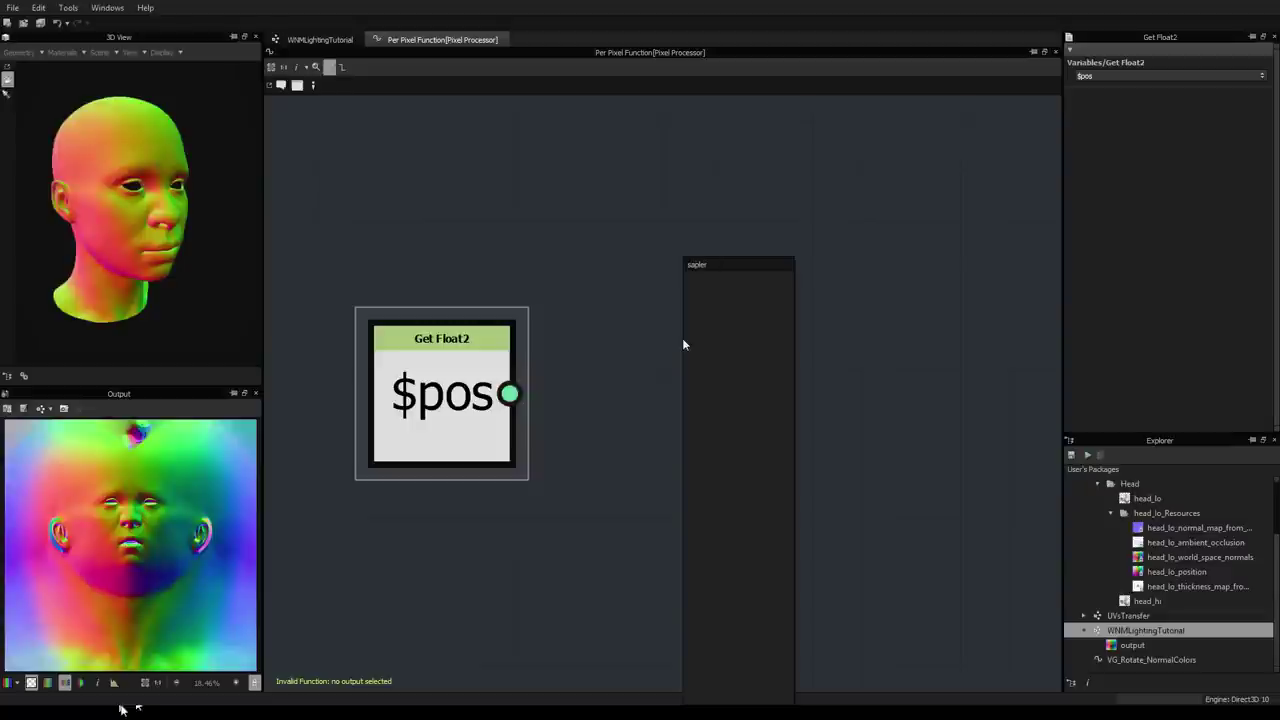
key(BackSpace)
key(BackSpace)
key(BackSpace)
text(mple)
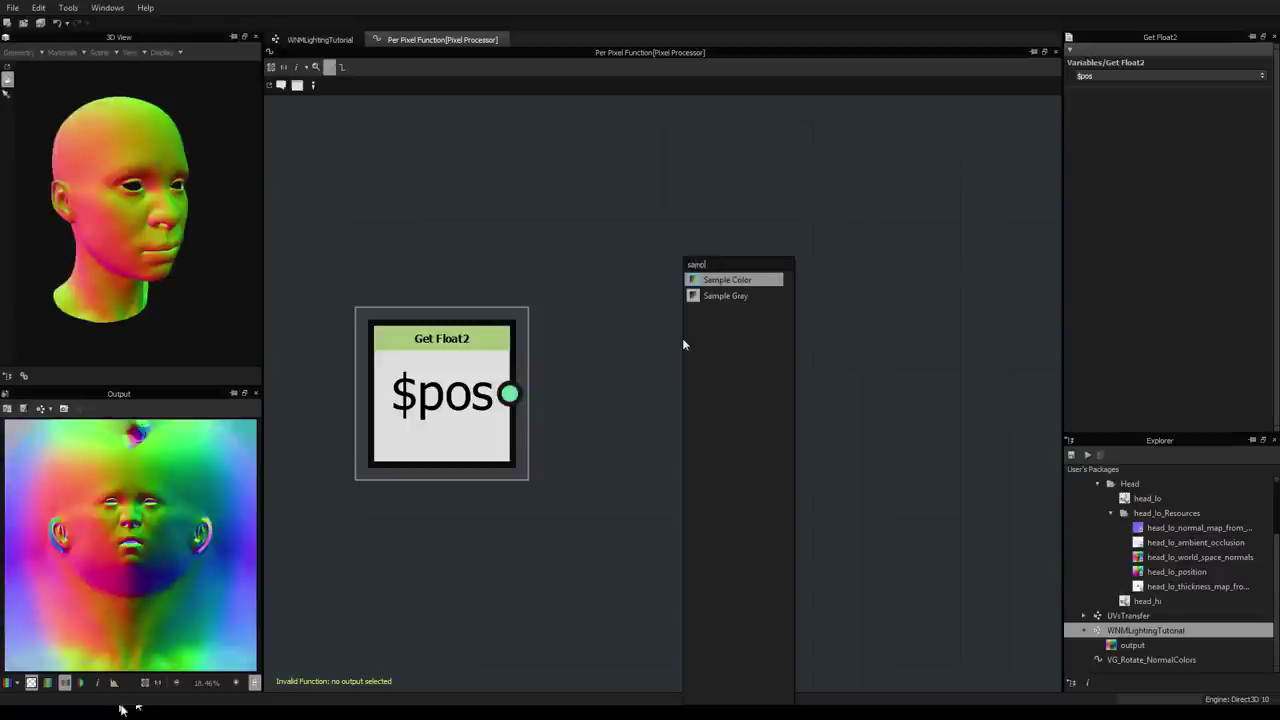
click(724, 282)
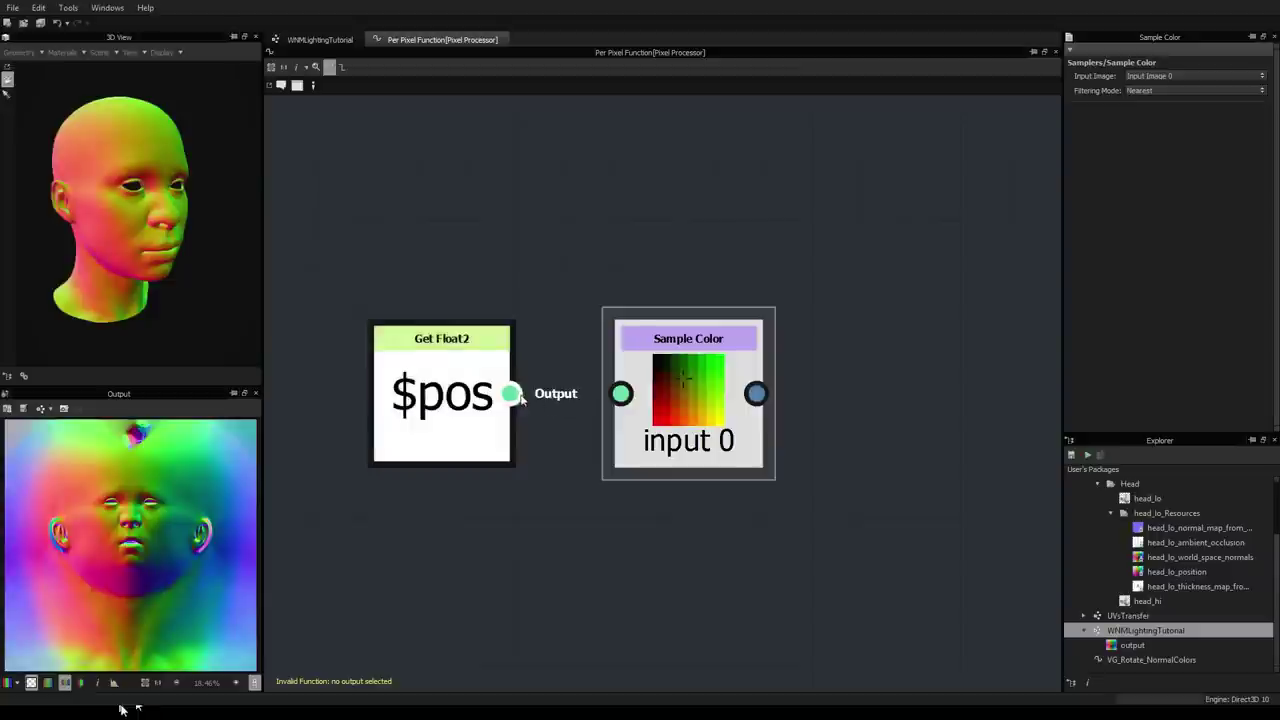
drag(510, 393, 711, 404)
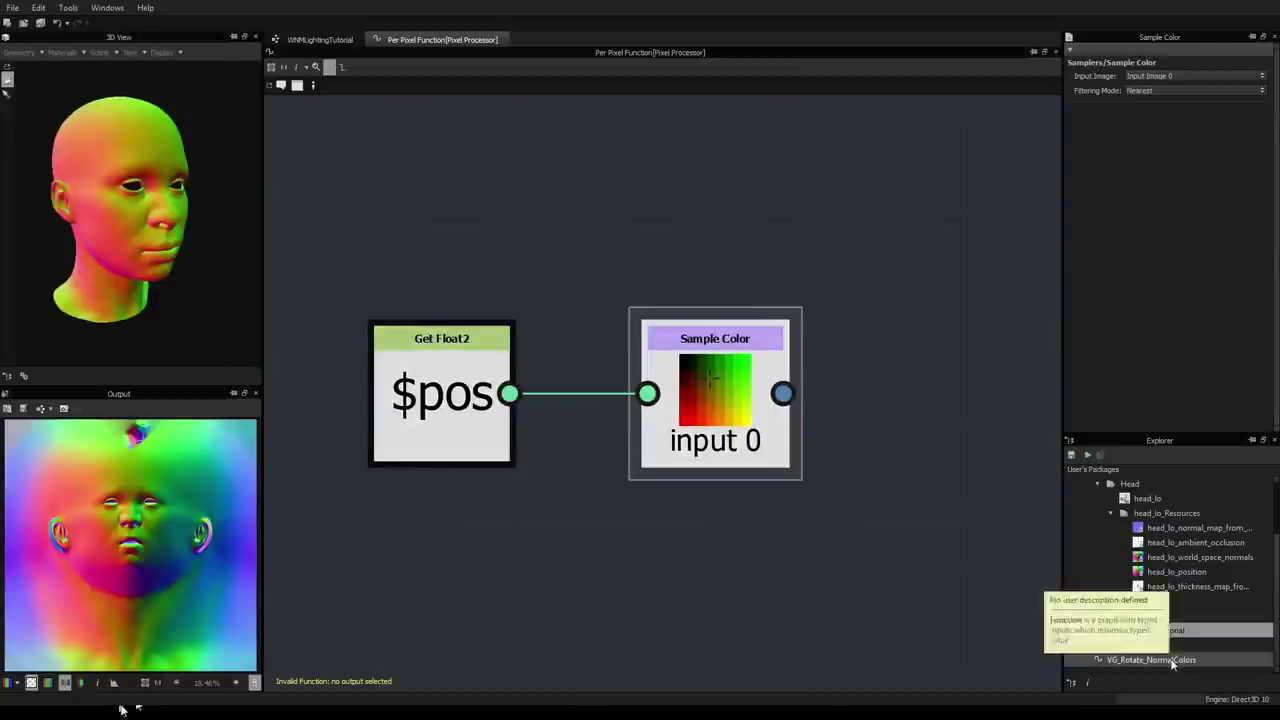
Step: Insert the WNMTest package's VG_Rotate_NormalColors function as a node and connect Sample Color to its colorSampler input
drag(1173, 663, 920, 345)
key(f)
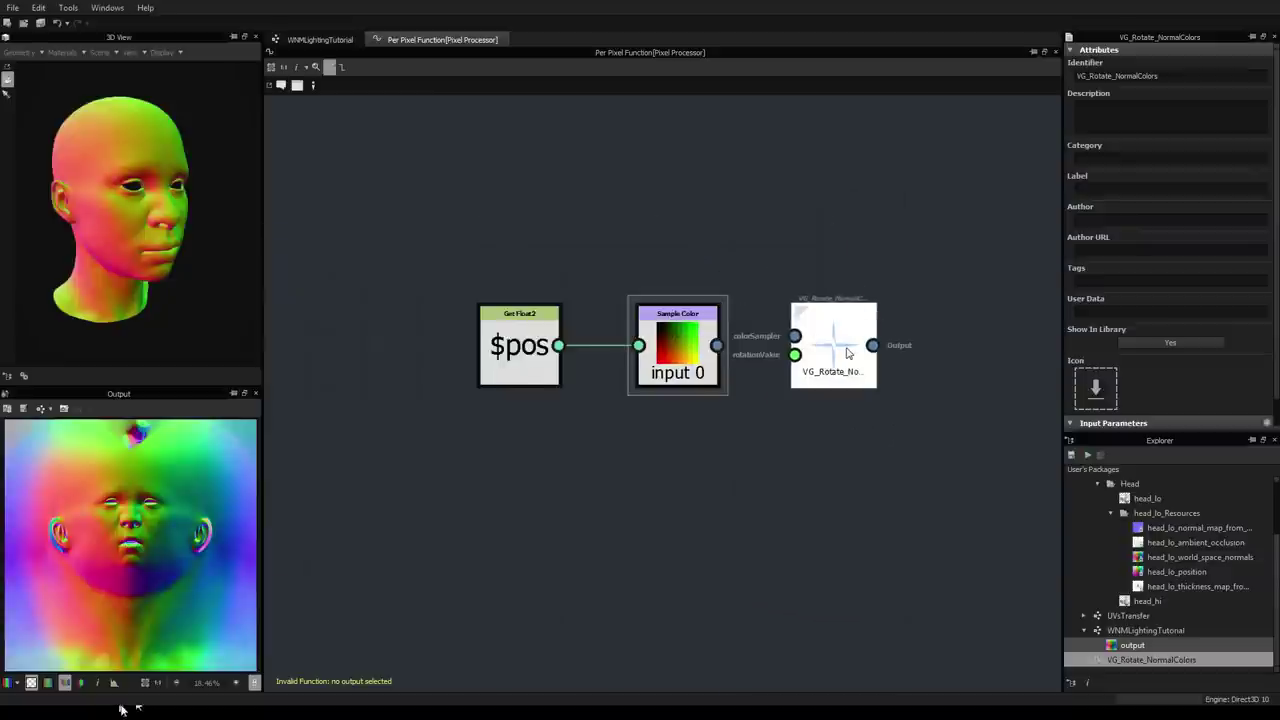
click(848, 352)
drag(718, 346, 845, 340)
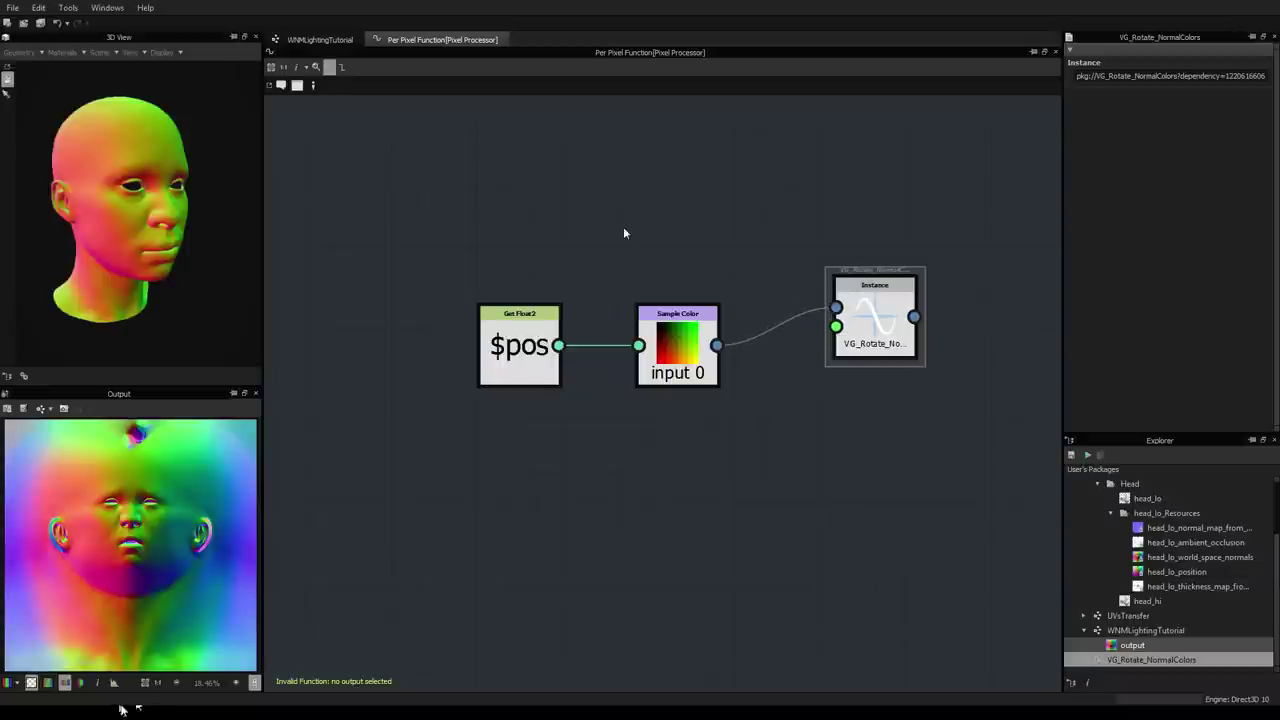
Step: Add a Float constant node and connect it to the rotationValue input of VG_Rotate_NormalColors
key(space)
text(float)
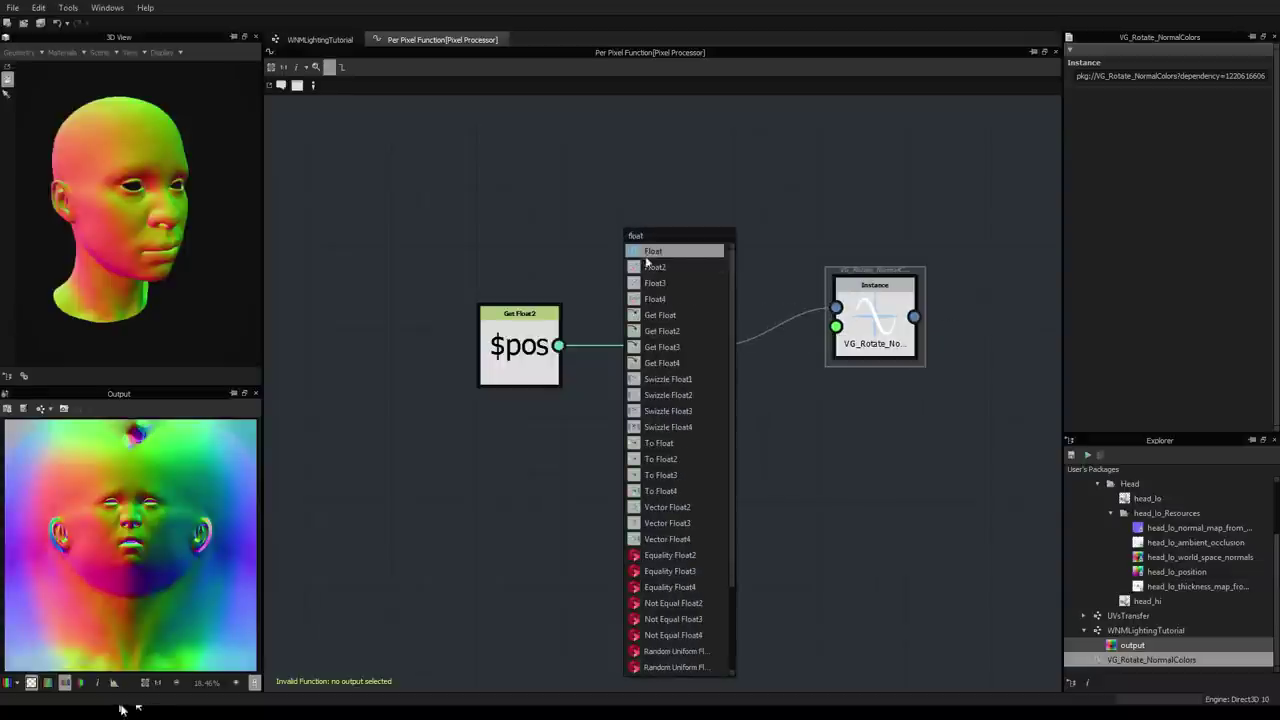
click(650, 252)
drag(674, 231, 836, 326)
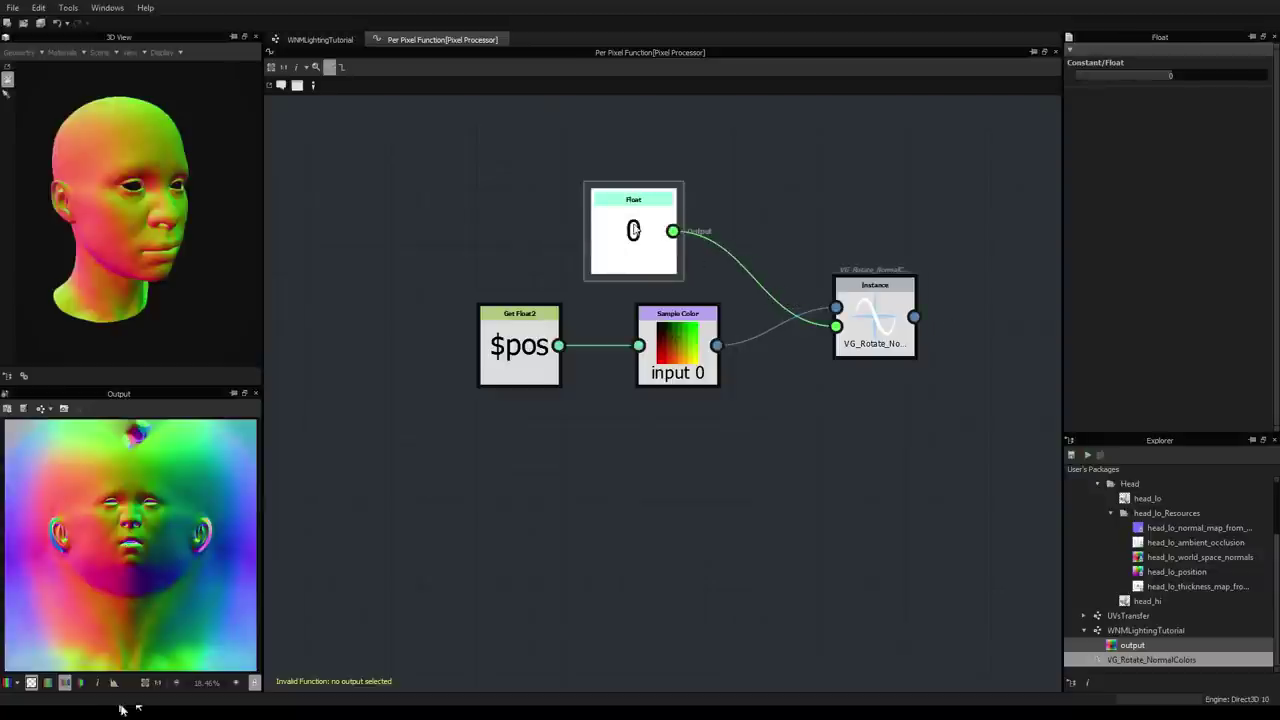
Step: Arrange the nodes with Float below $pos and the VG_Rotate_NormalColors instance lower, just after Sample Color
drag(634, 230, 495, 443)
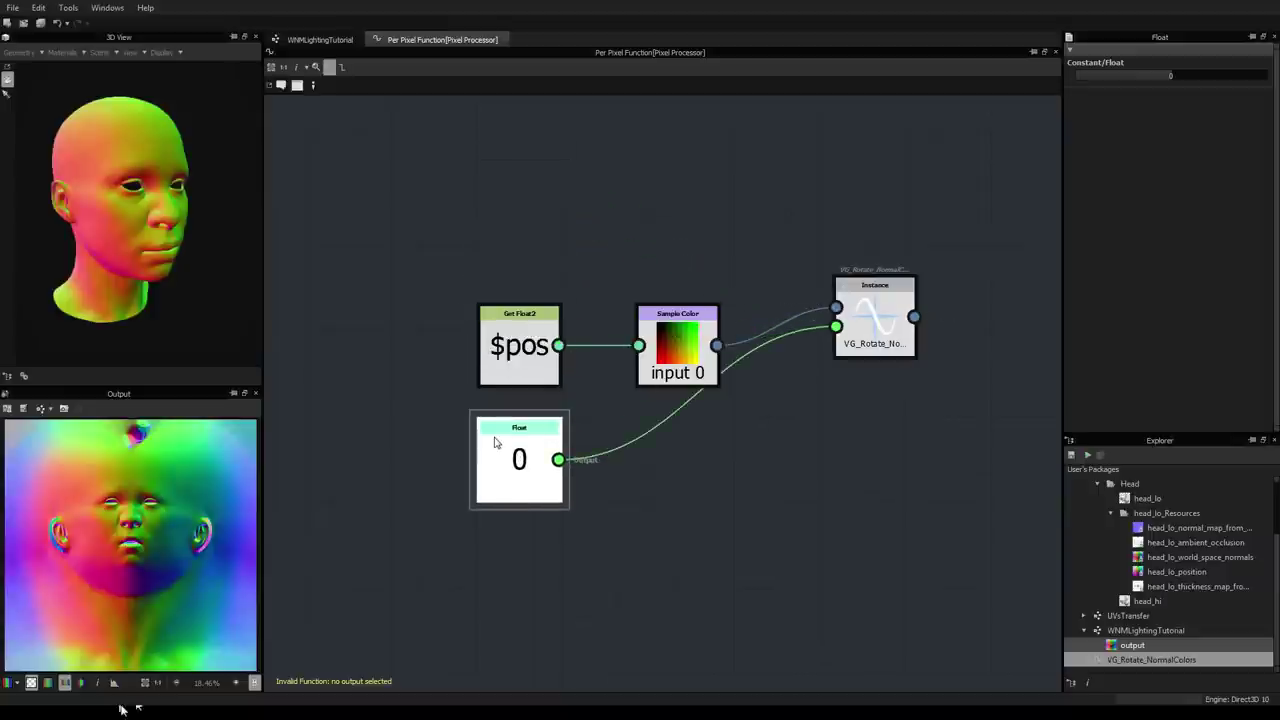
drag(888, 318, 877, 410)
drag(692, 336, 662, 332)
click(537, 333)
drag(843, 401, 792, 392)
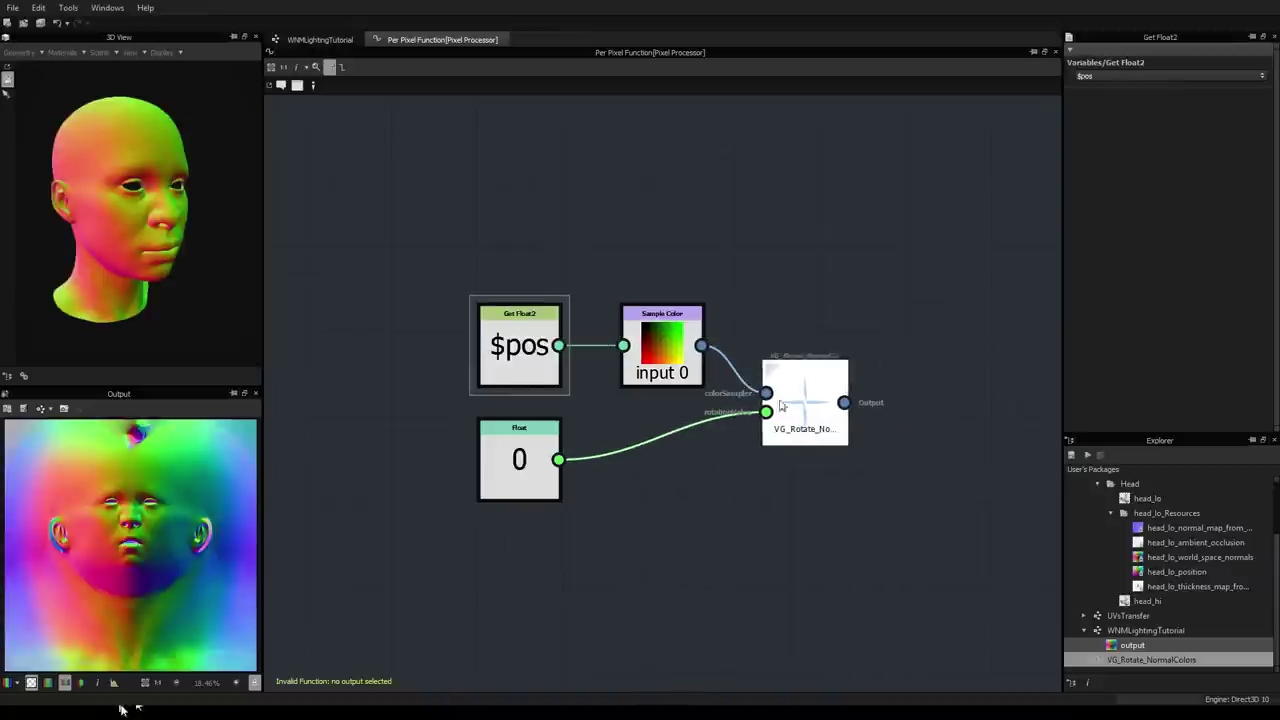
right_click(830, 414)
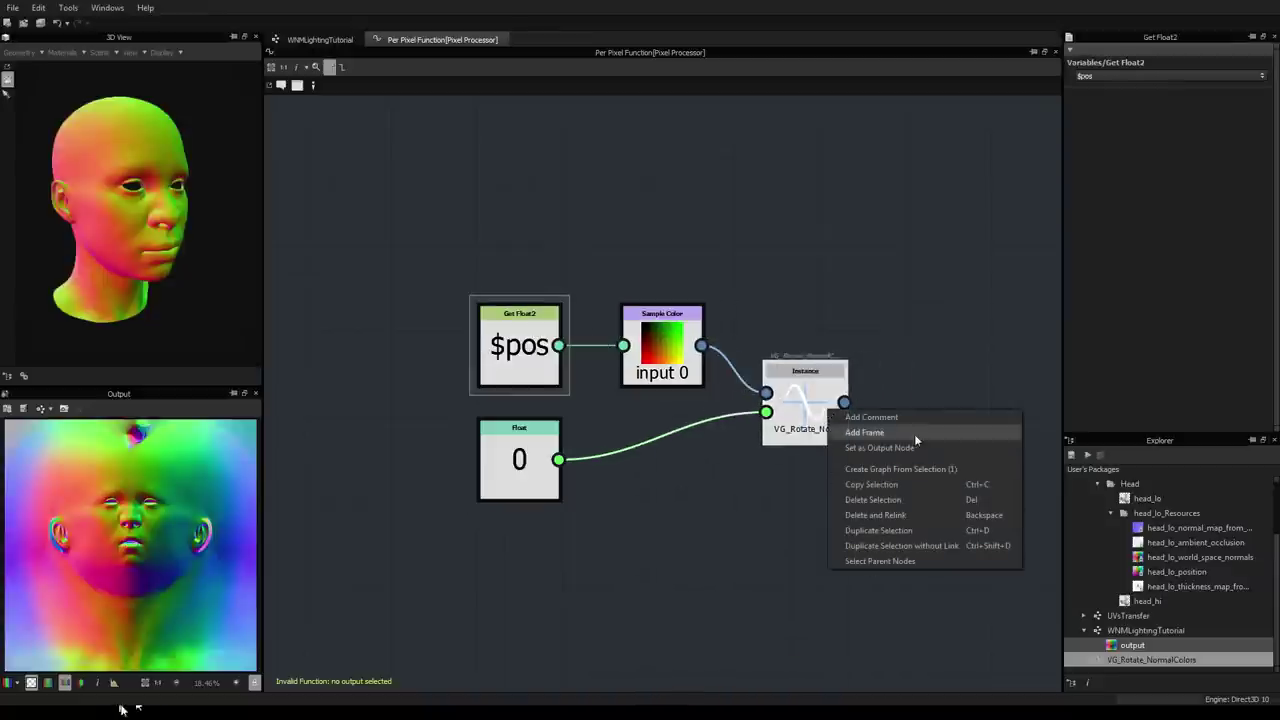
click(900, 469)
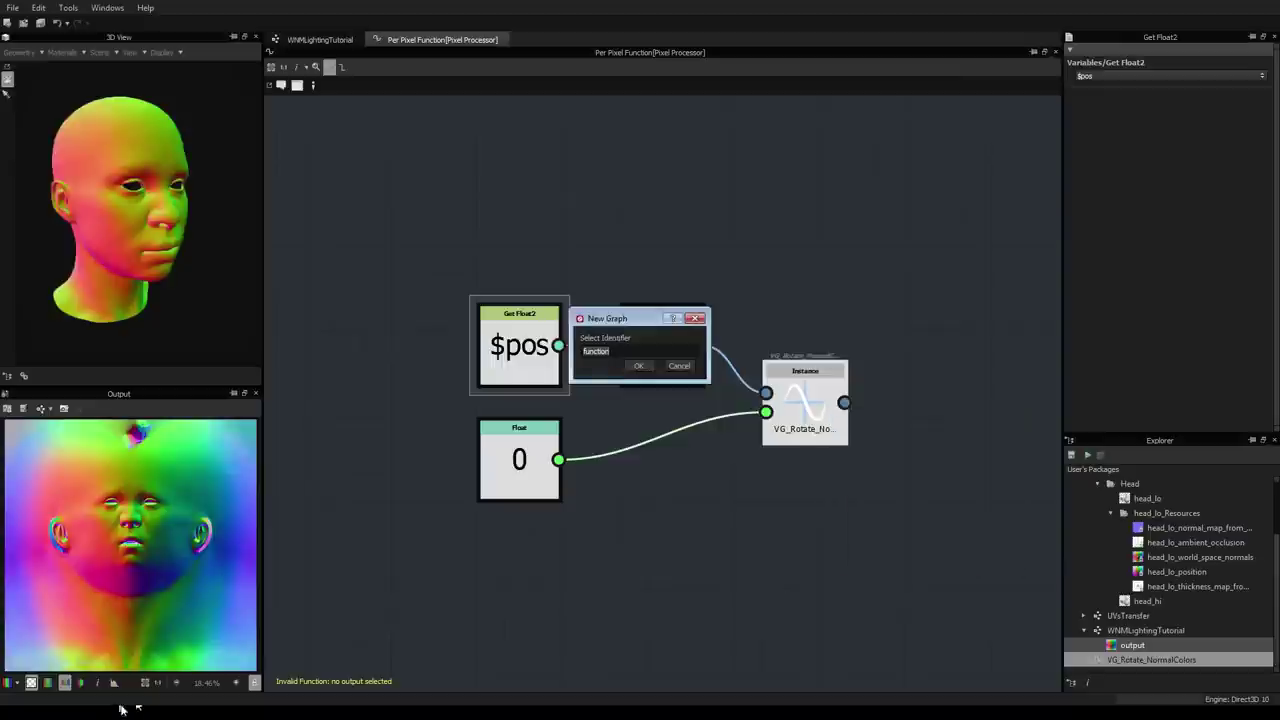
click(679, 365)
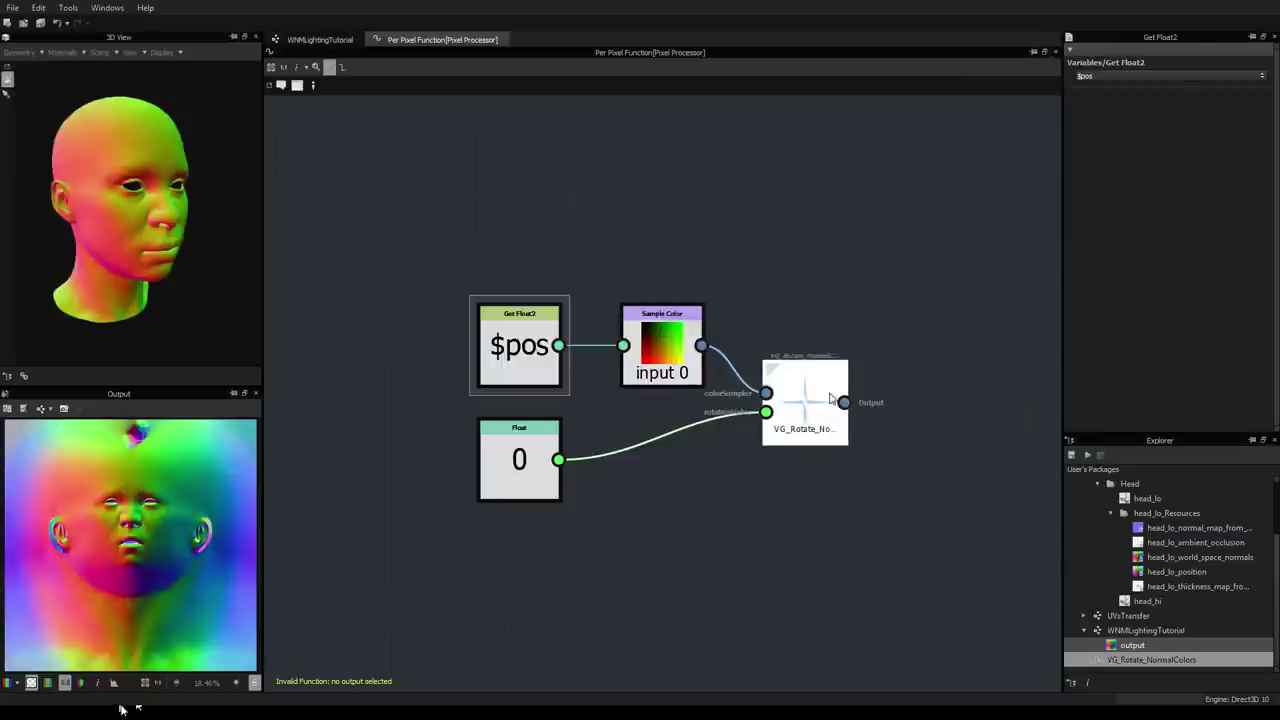
Step: Make the VG_Rotate_NormalColors instance the function's output node and set the Float constant to 0.26
click(829, 399)
right_click(820, 398)
click(872, 435)
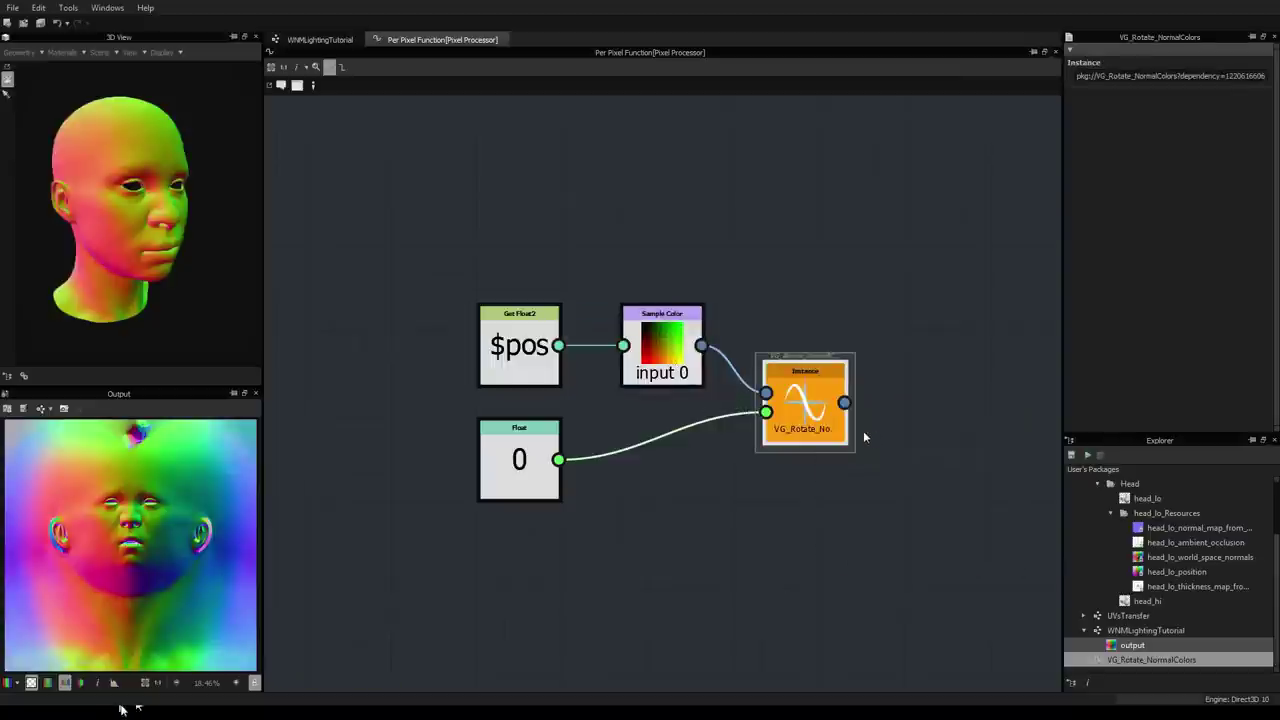
click(519, 465)
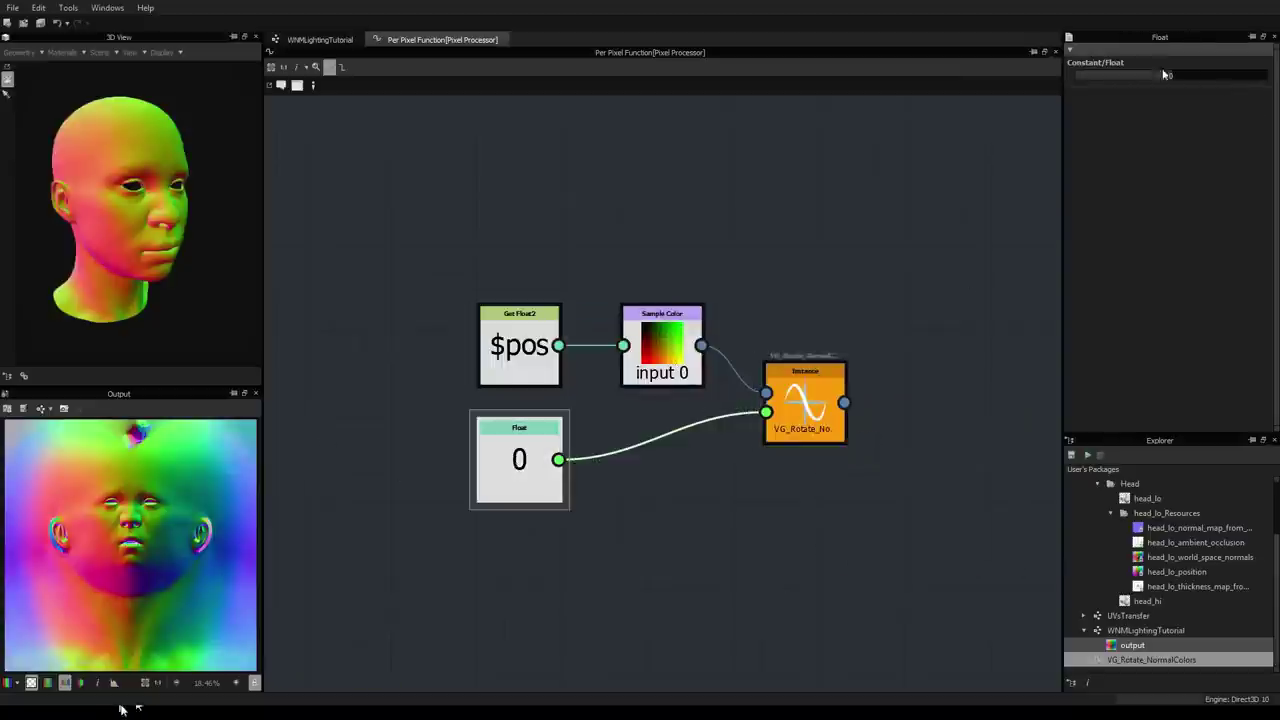
drag(1168, 73, 1198, 78)
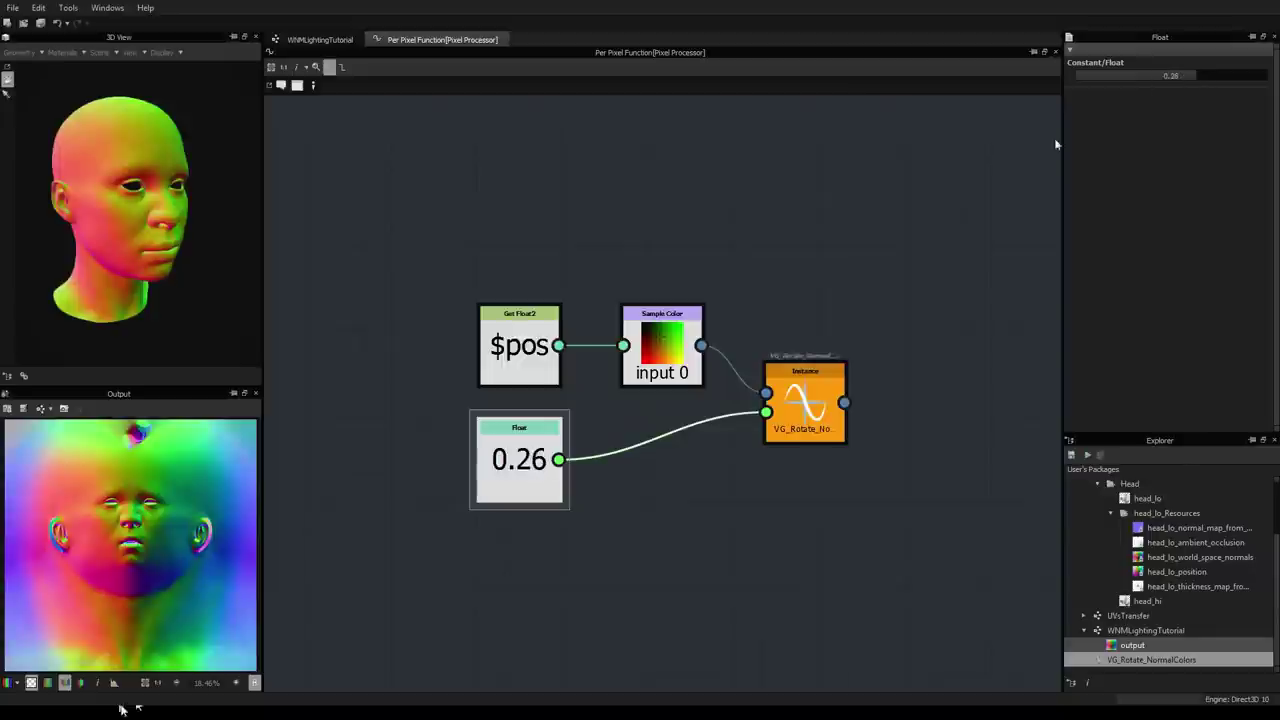
Step: Return to the WNMLightingTutorial graph and set its output size width and height to 2 (Parent x 4)
scroll(528, 450, up, 3)
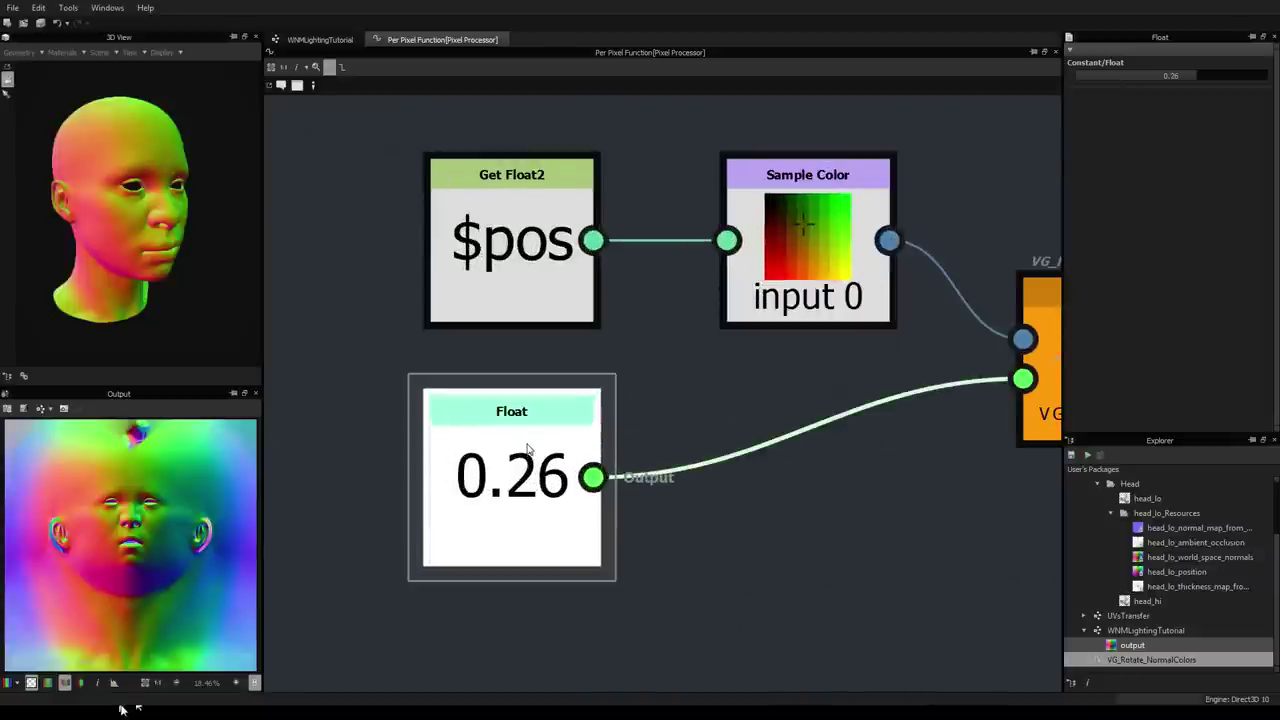
click(308, 41)
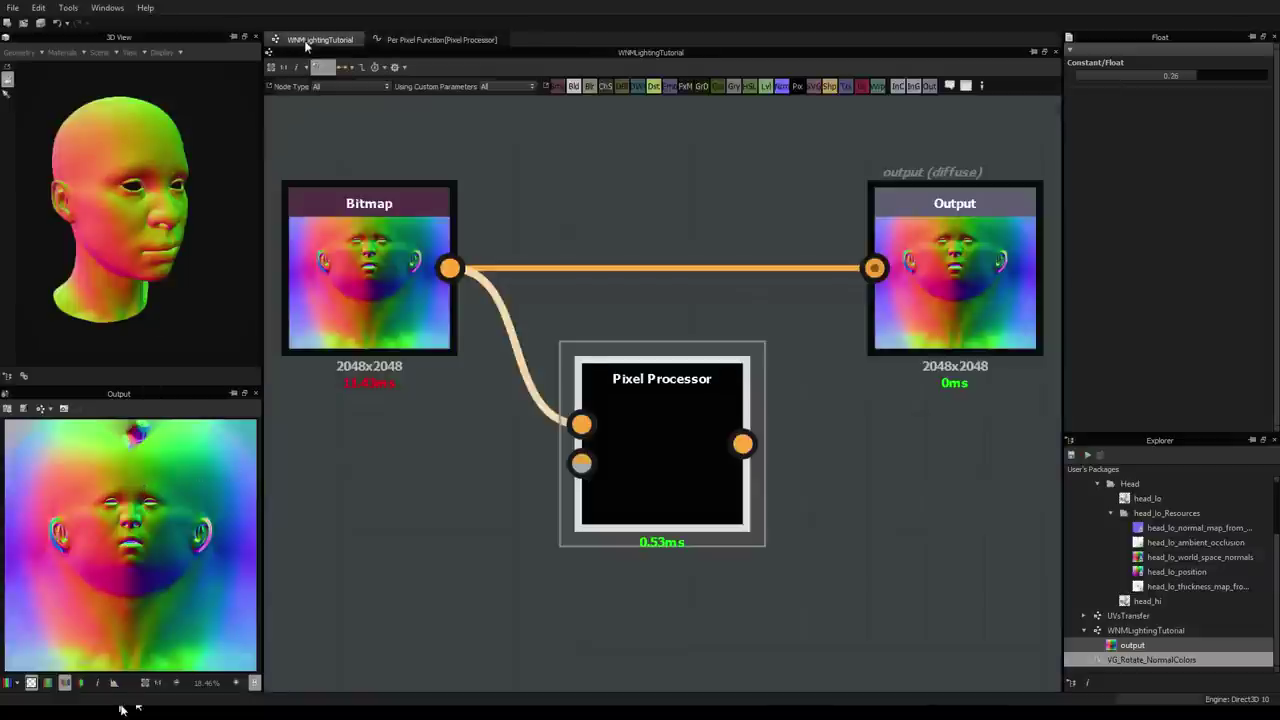
click(648, 398)
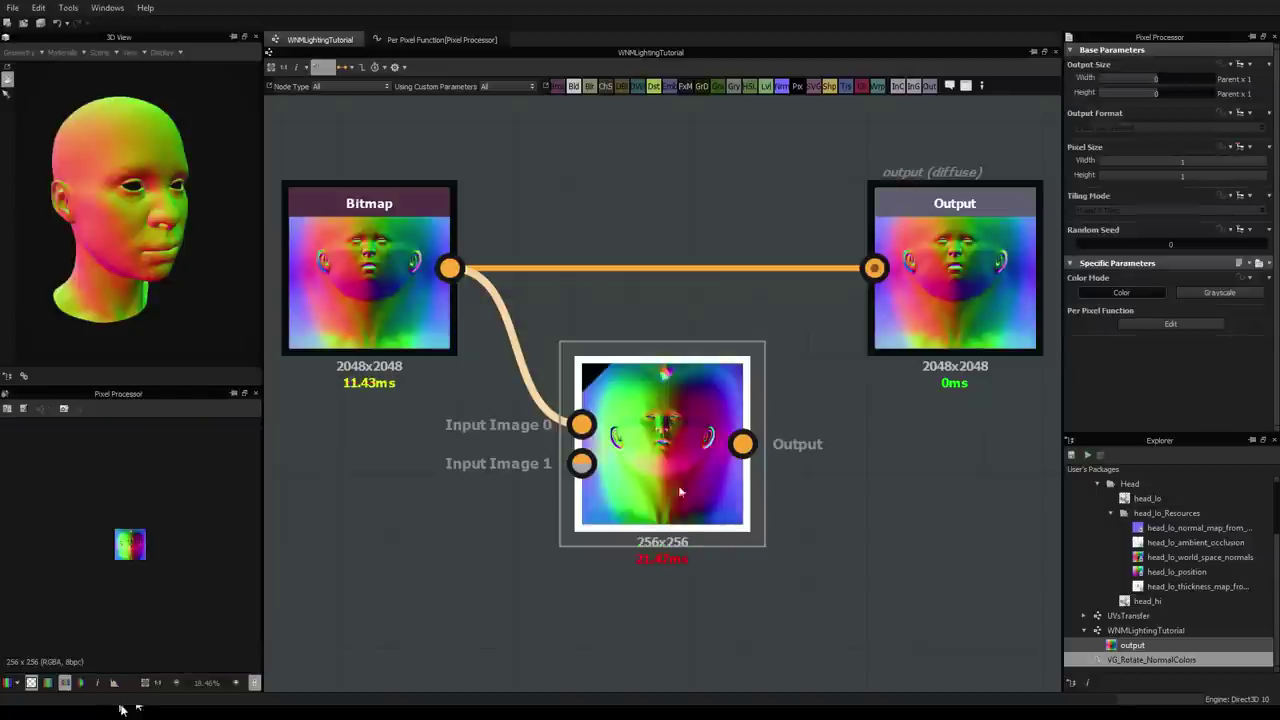
click(814, 125)
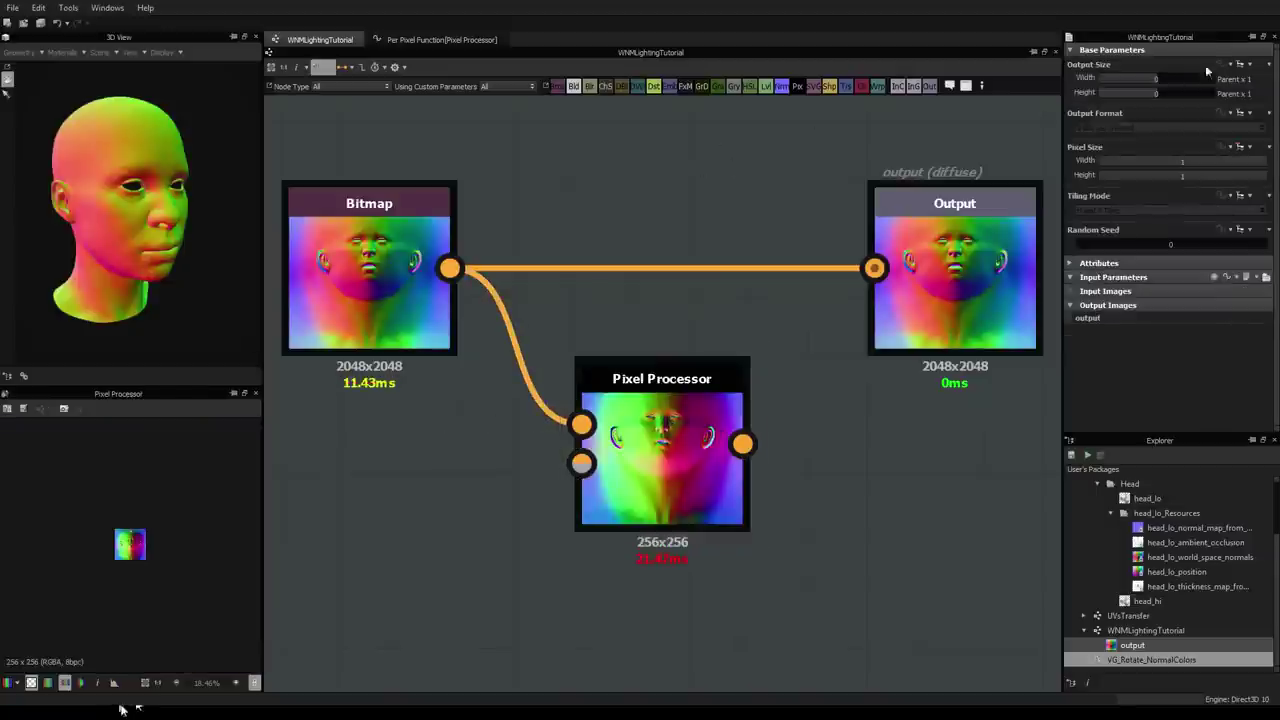
click(1170, 80)
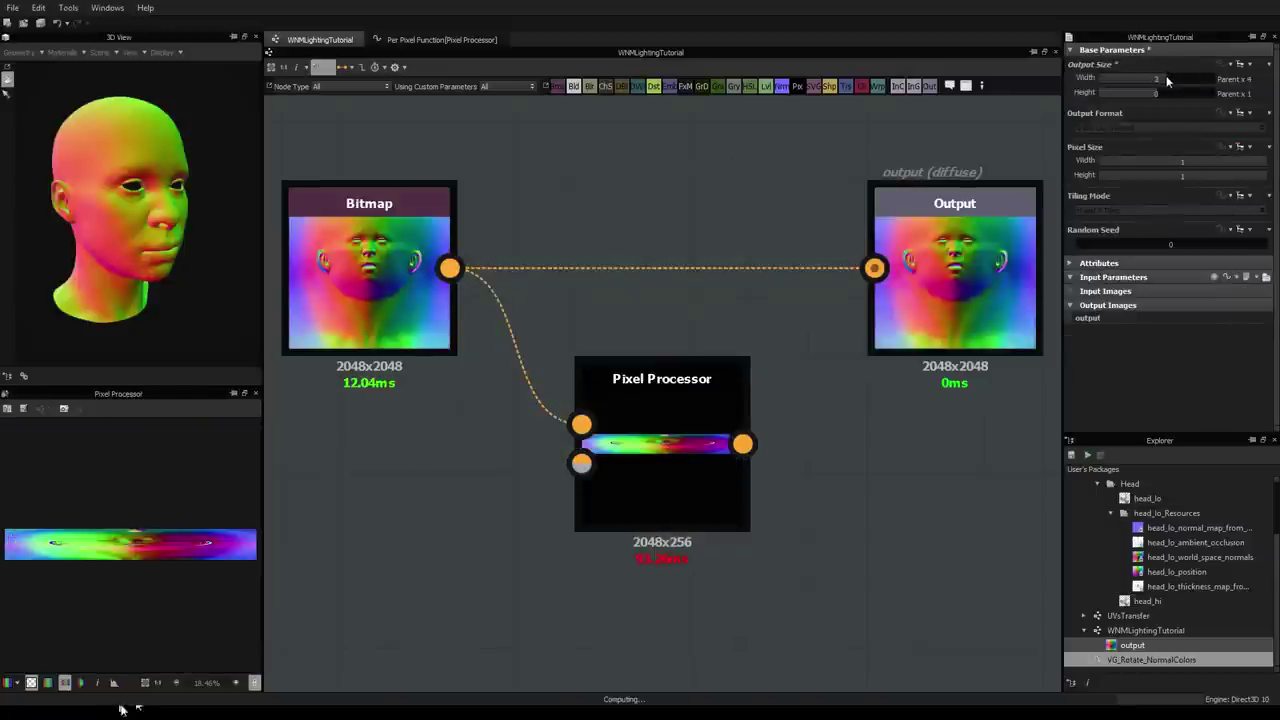
click(1166, 92)
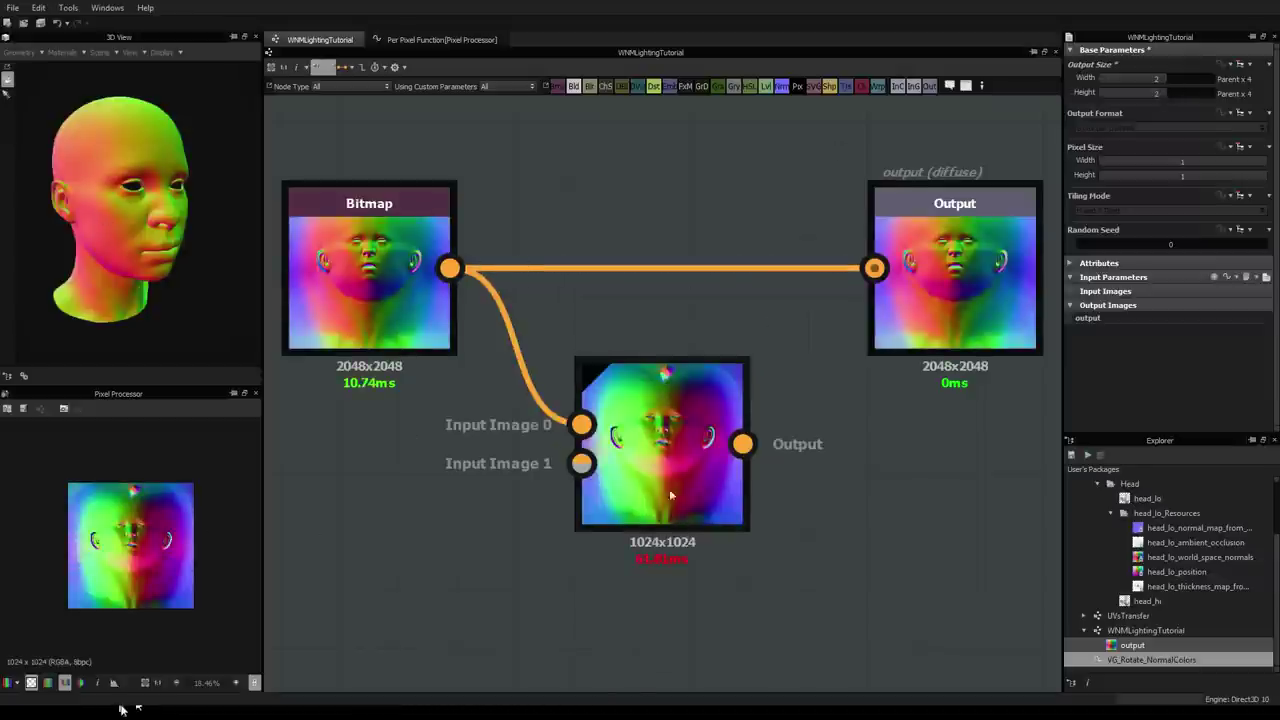
Step: Open the Pixel Processor's per-pixel function and set the Float constant that drives the rotation to 0
click(684, 443)
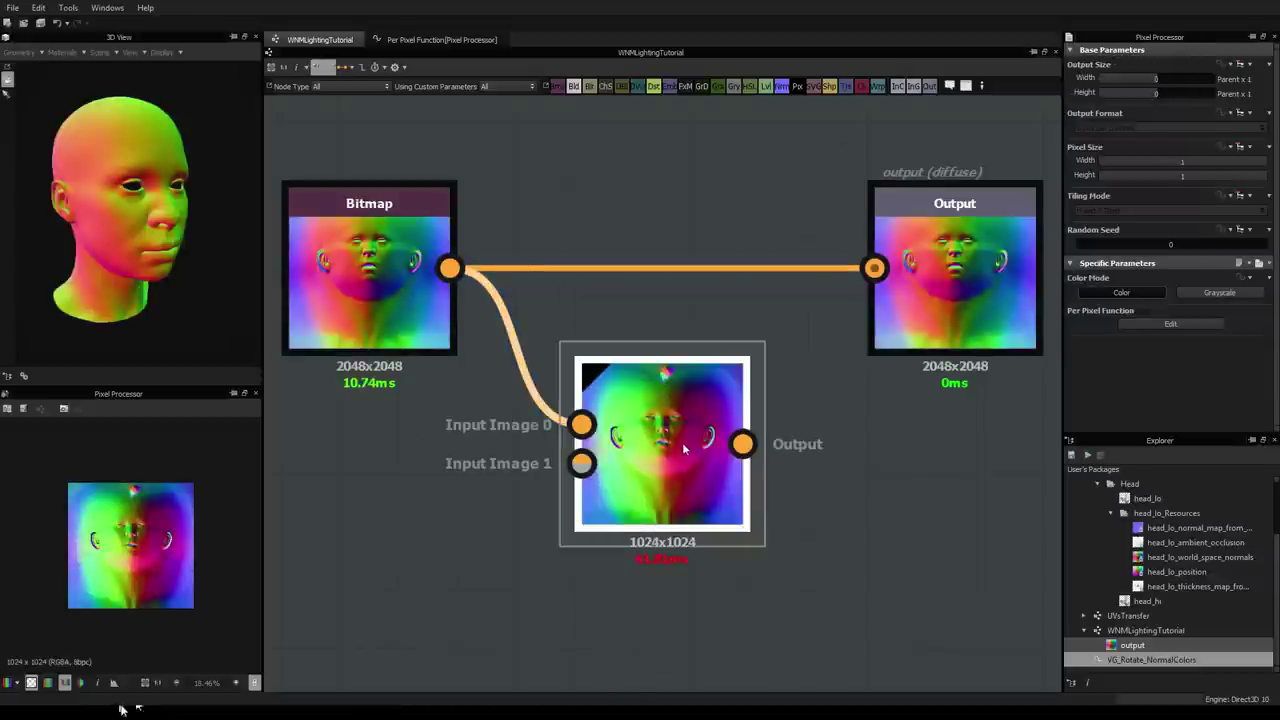
click(1171, 323)
middle_drag(766, 348, 629, 346)
scroll(615, 340, down, 3)
middle_drag(843, 366, 701, 379)
click(664, 359)
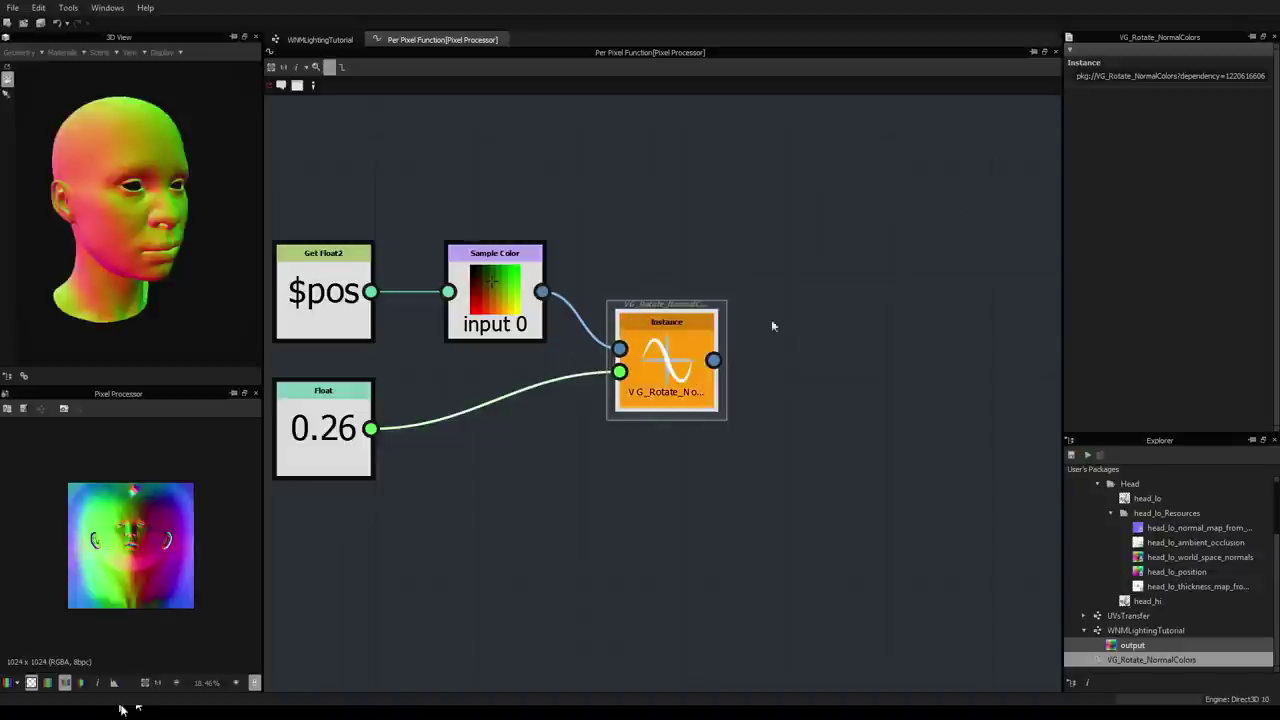
click(334, 402)
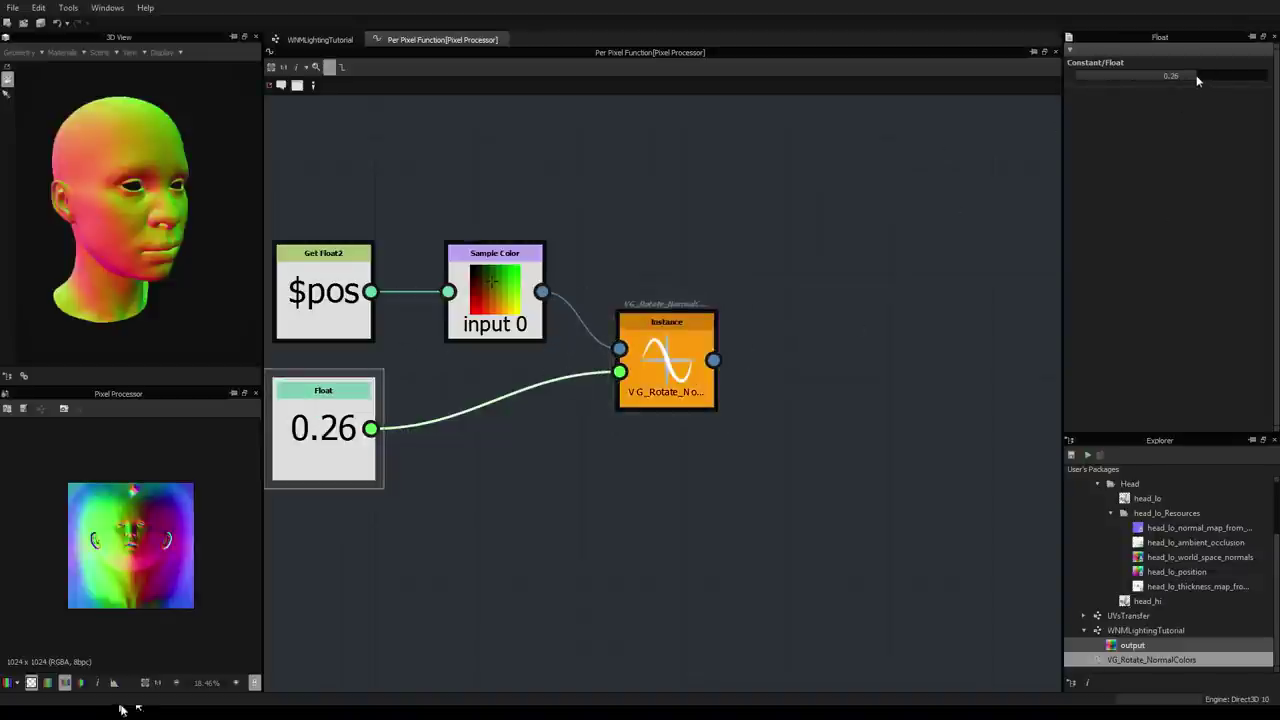
mouse_move(1197, 80)
mouse_down()
mouse_move(1272, 84)
mouse_move(1173, 78)
mouse_up()
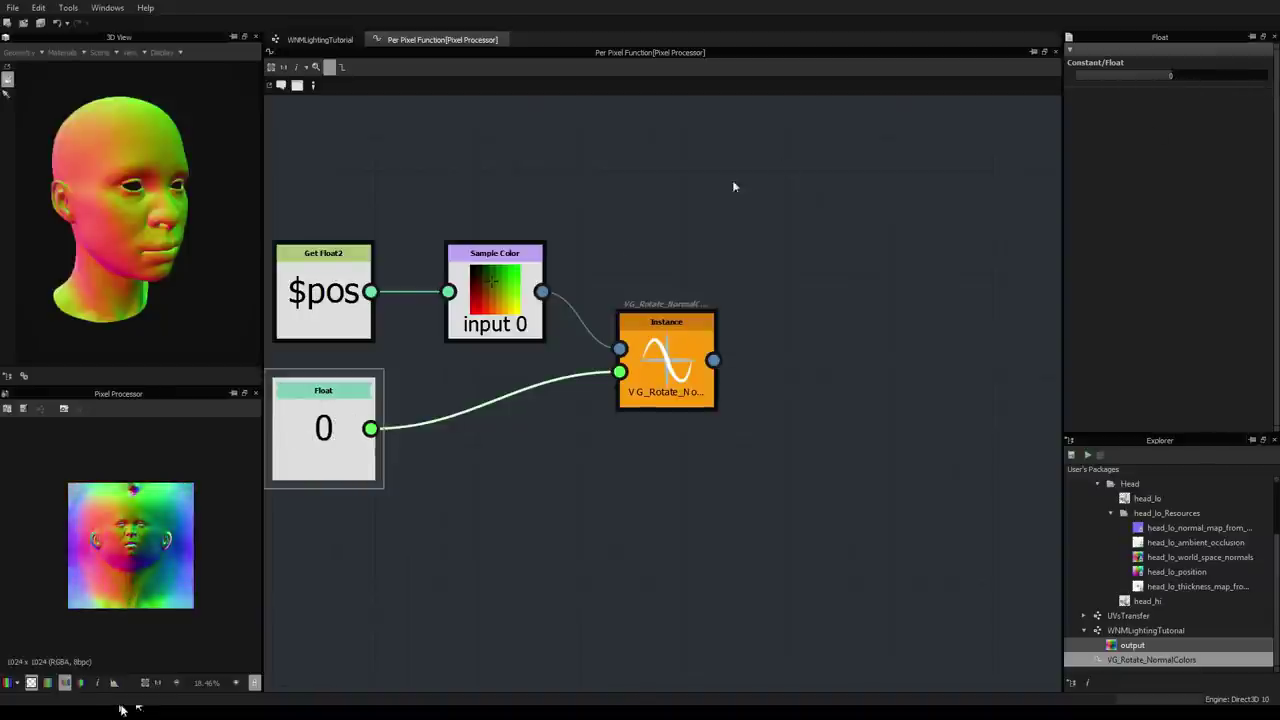
middle_drag(555, 309, 680, 309)
scroll(674, 309, down, 3)
scroll(776, 322, up, 4)
middle_drag(501, 306, 639, 299)
scroll(639, 299, down, 3)
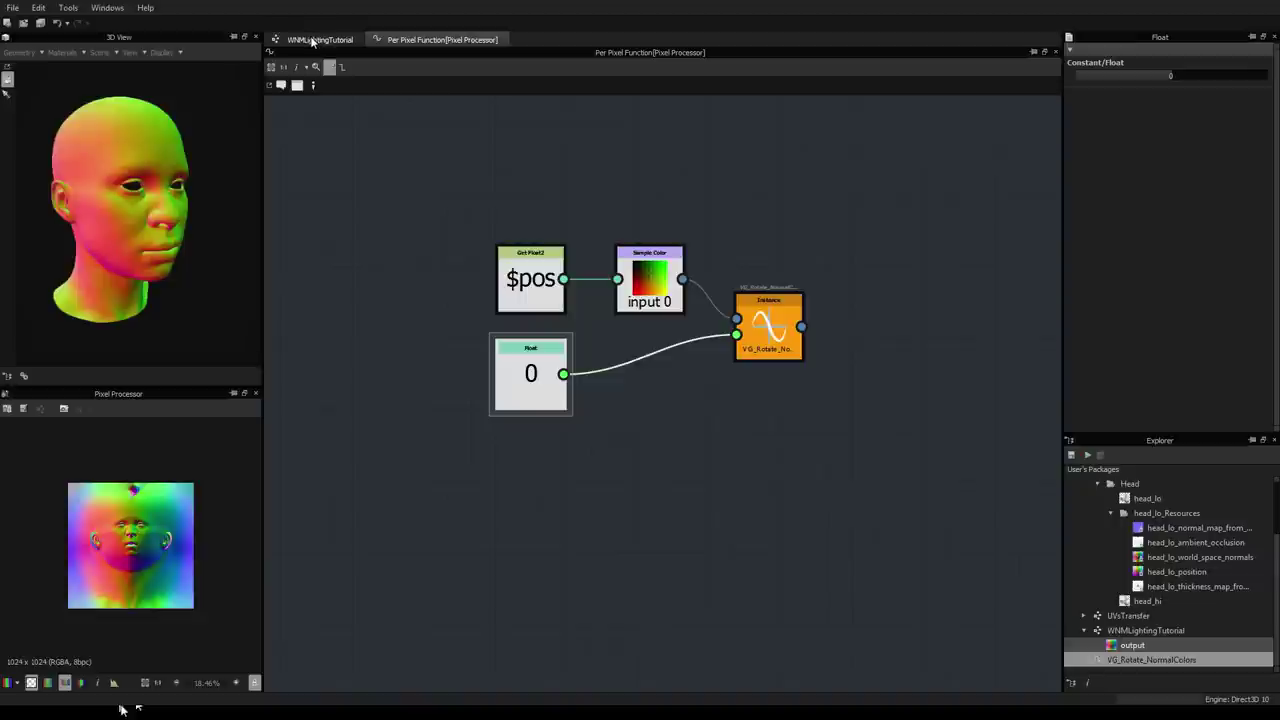
Step: In the WNMLightingTutorial graph, place the Pixel Processor on the link between Bitmap and Output and space the nodes in a row
click(312, 40)
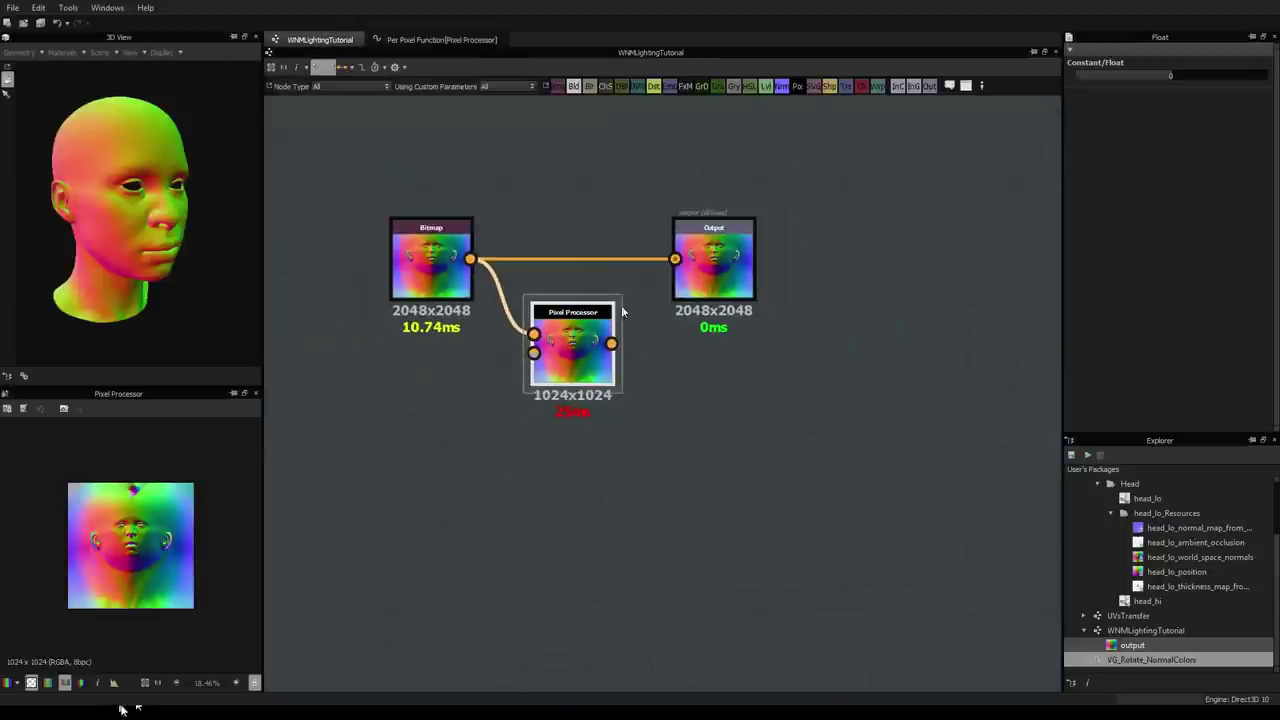
drag(612, 343, 619, 250)
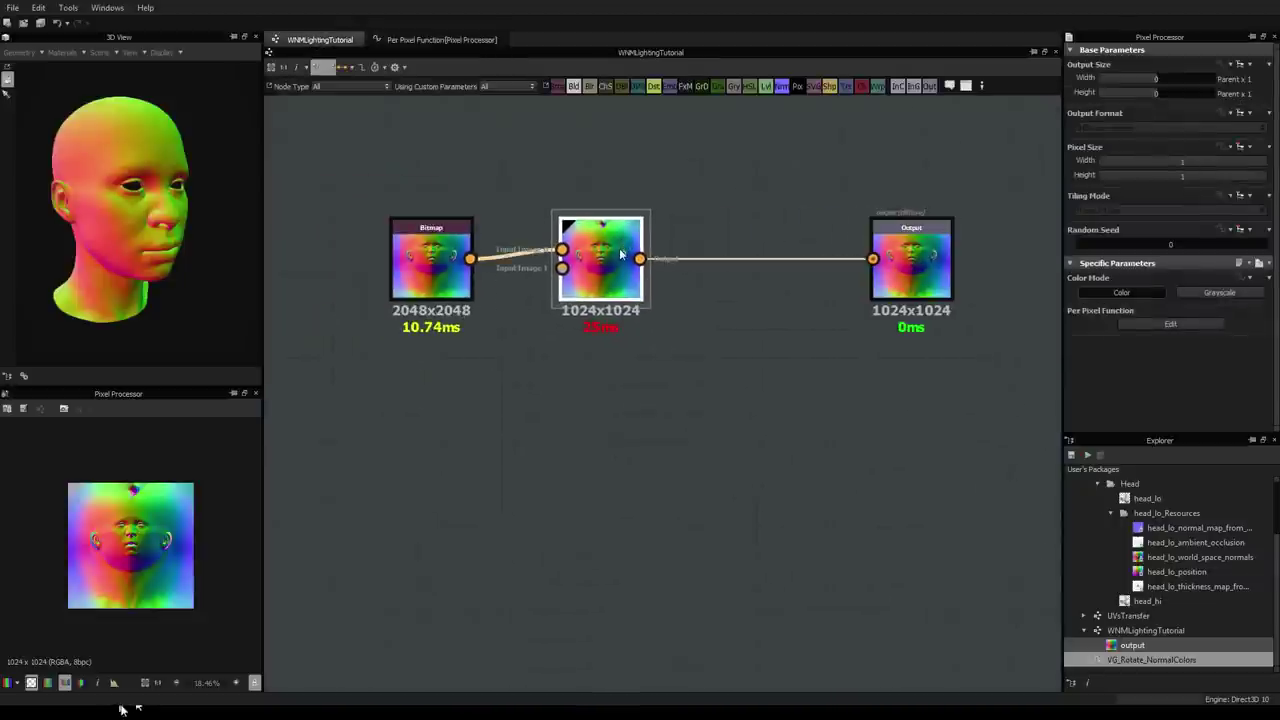
drag(412, 262, 288, 263)
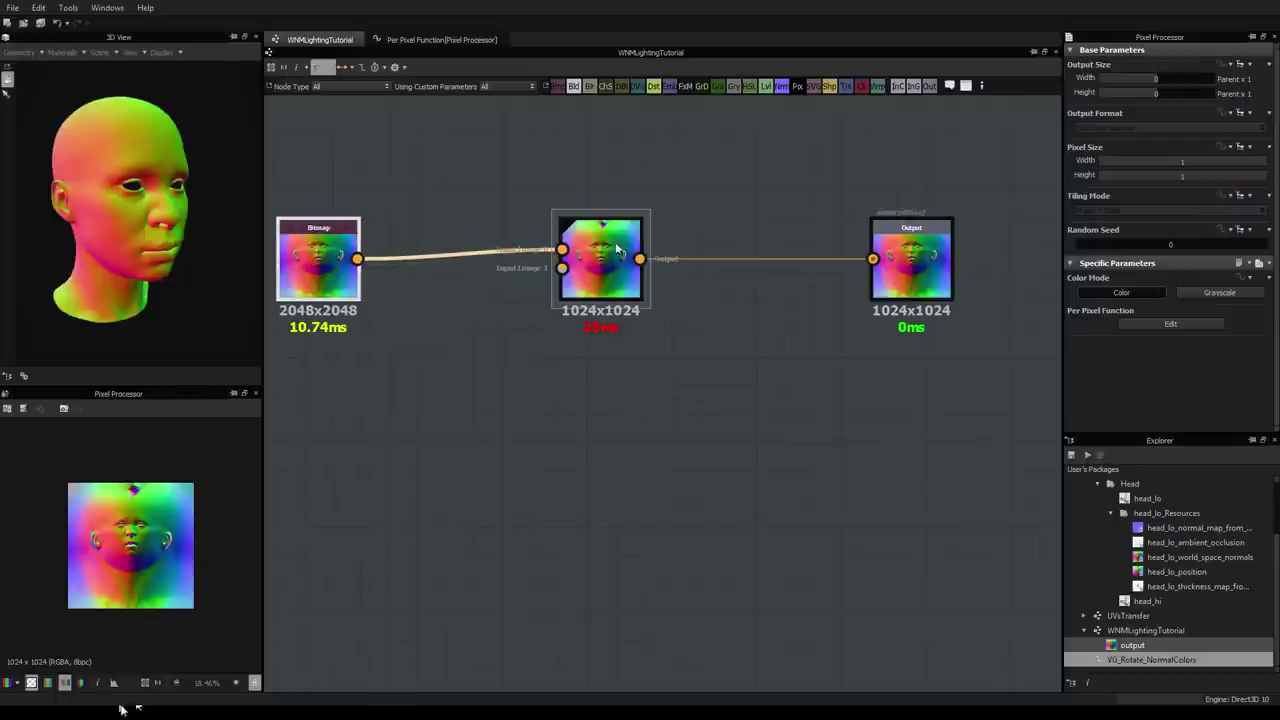
drag(616, 260, 532, 260)
scroll(530, 260, up, 3)
scroll(525, 258, down, 5)
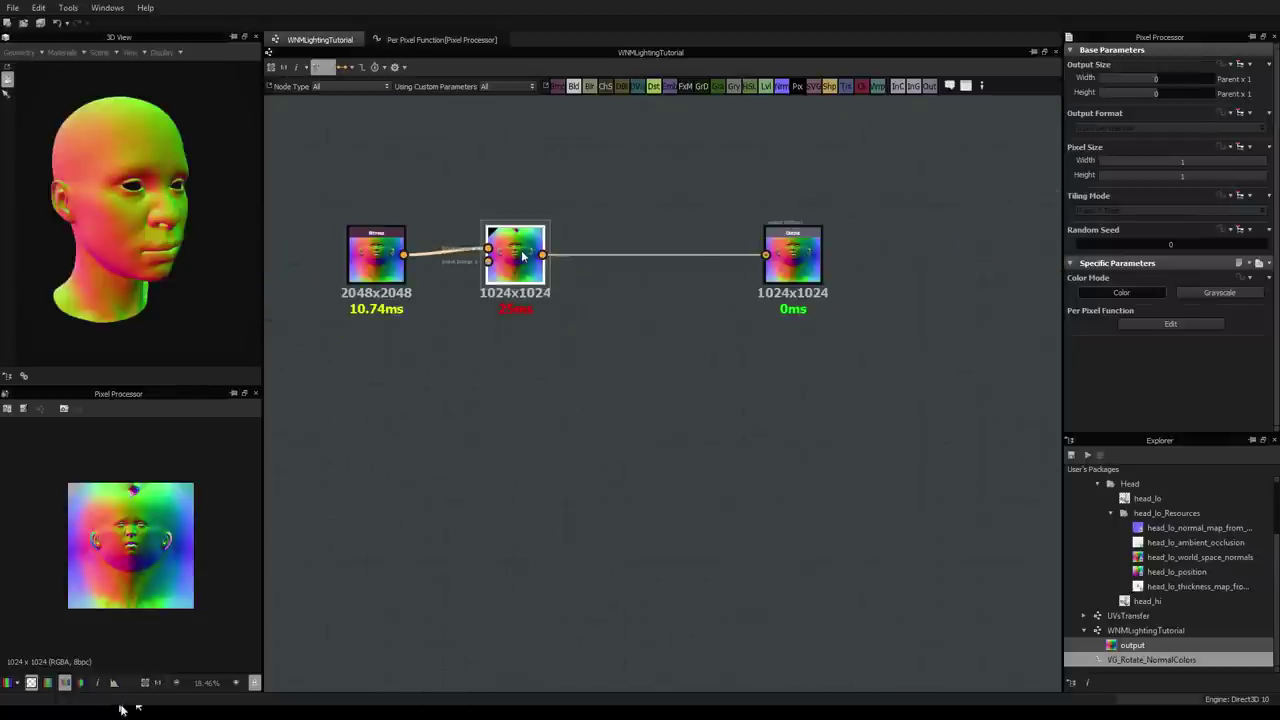
click(543, 305)
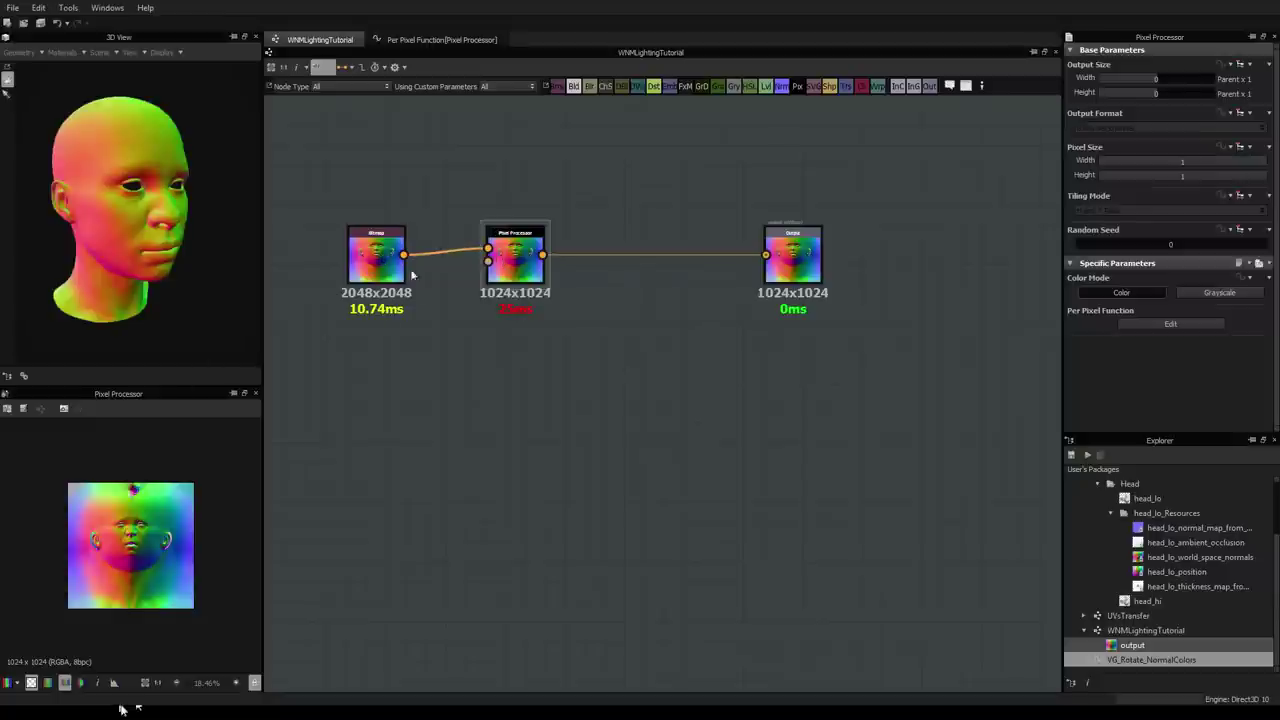
Step: Add an RGBA Split node after the Pixel Processor, connect its green channel to the Output node, and align it with the row
drag(139, 196, 44, 236)
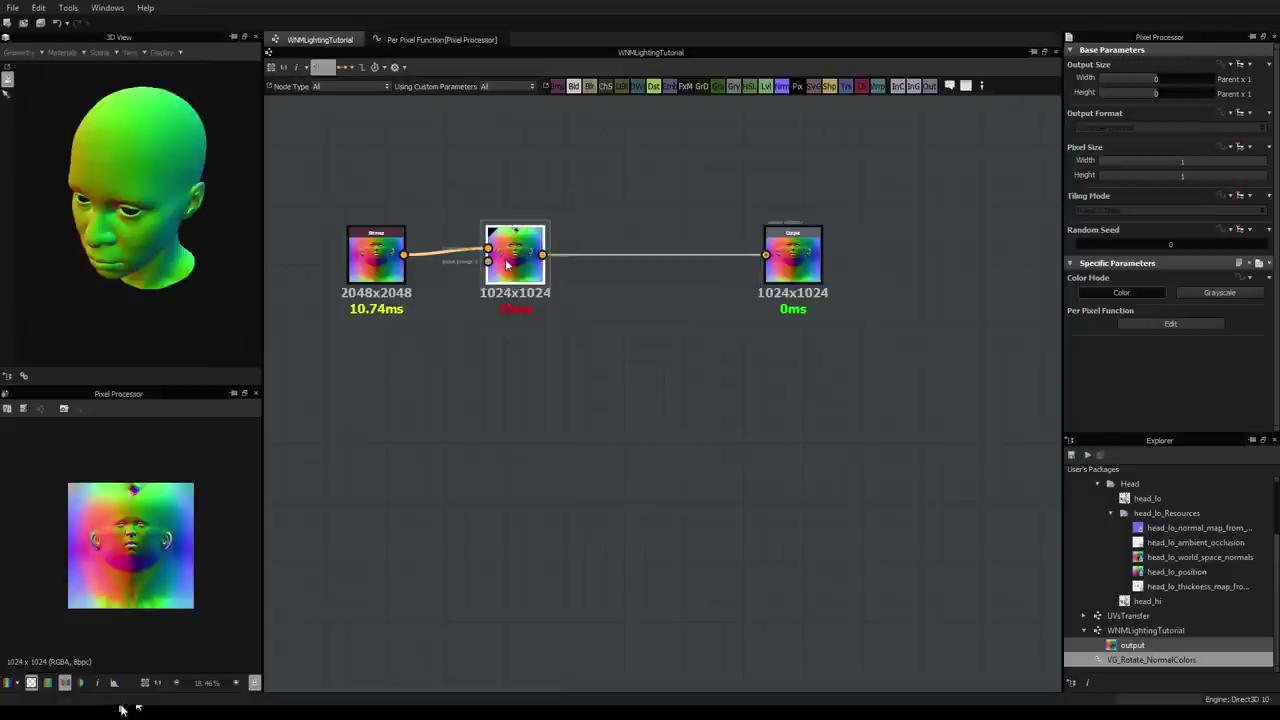
key(space)
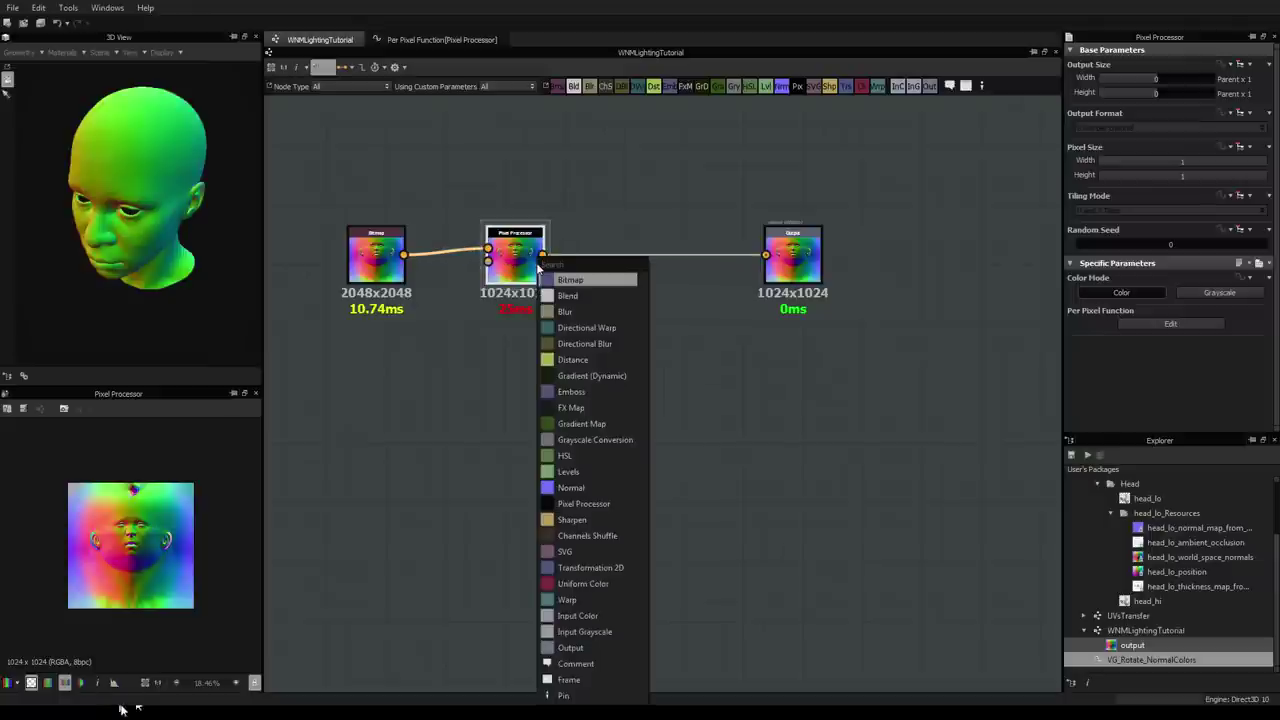
text(channel)
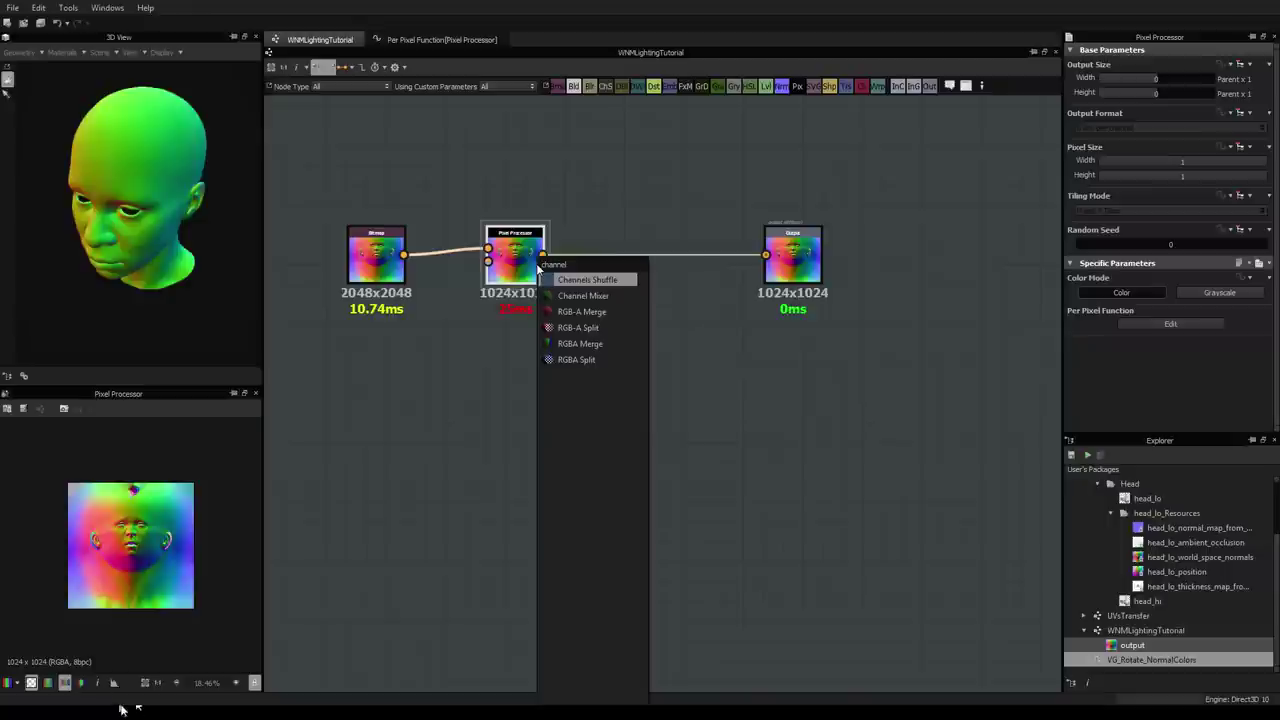
click(590, 362)
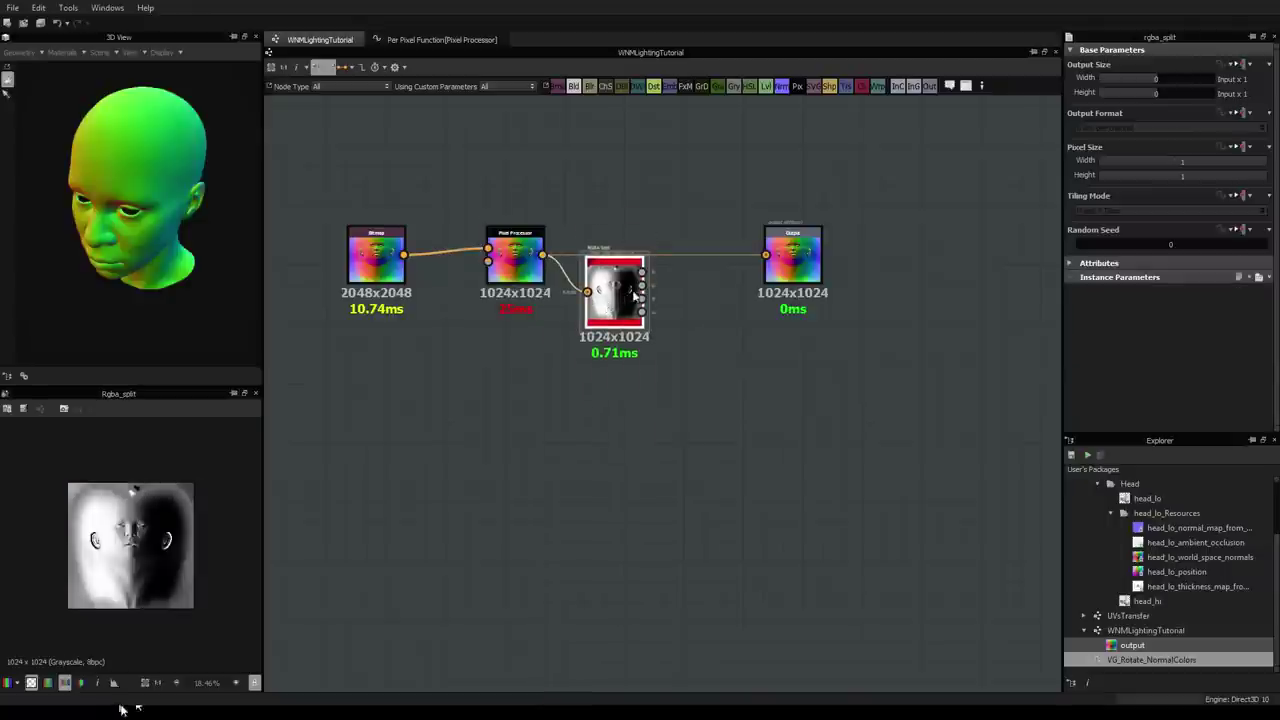
drag(735, 285, 765, 255)
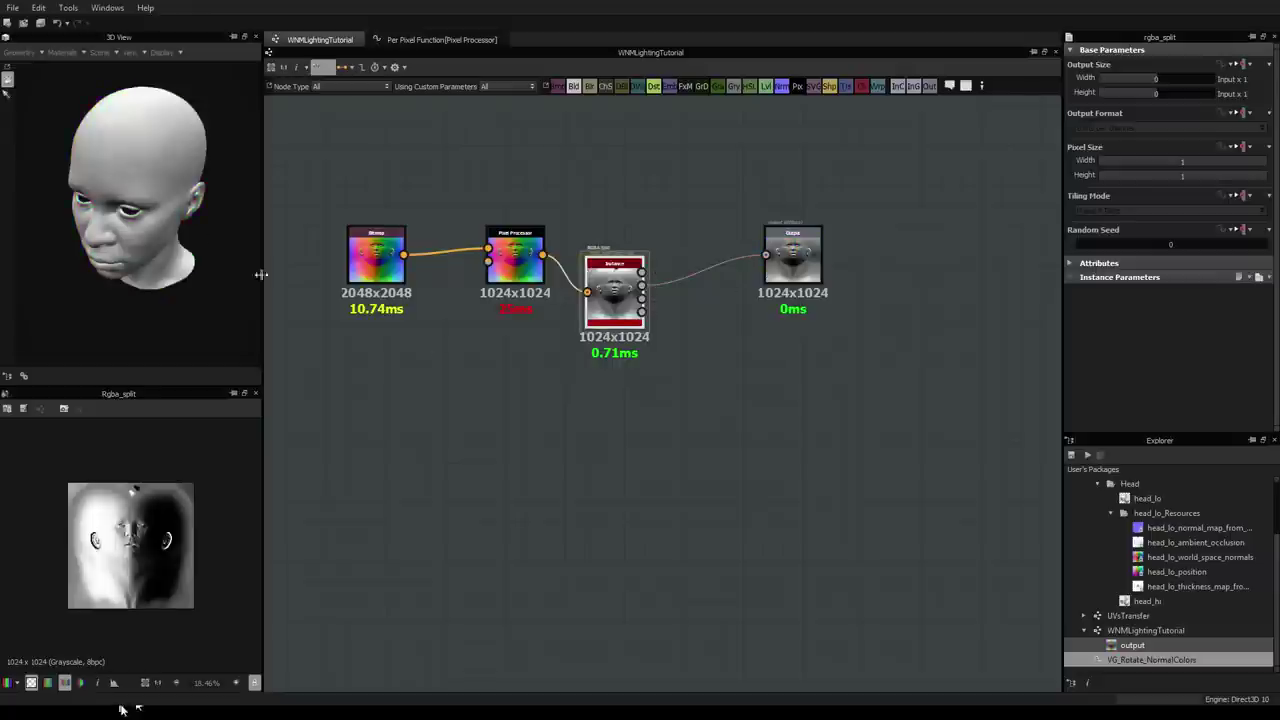
drag(141, 193, 218, 146)
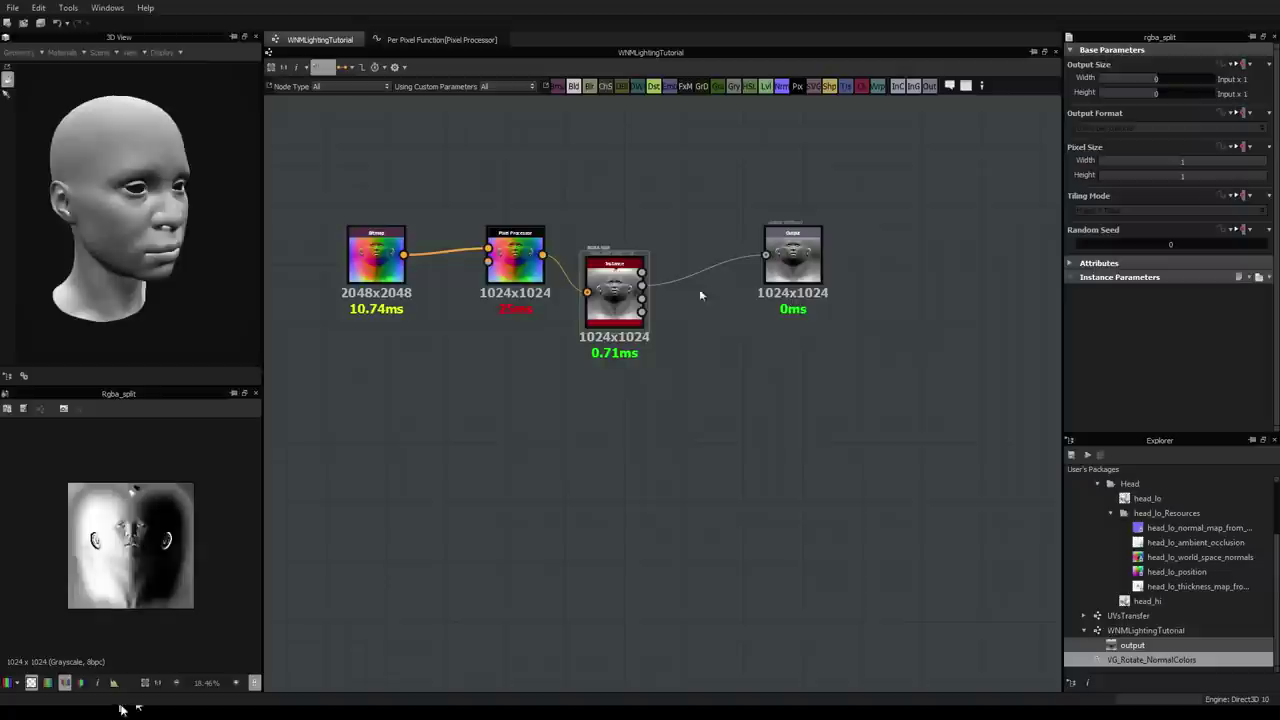
drag(617, 293, 617, 262)
scroll(143, 290, down, 5)
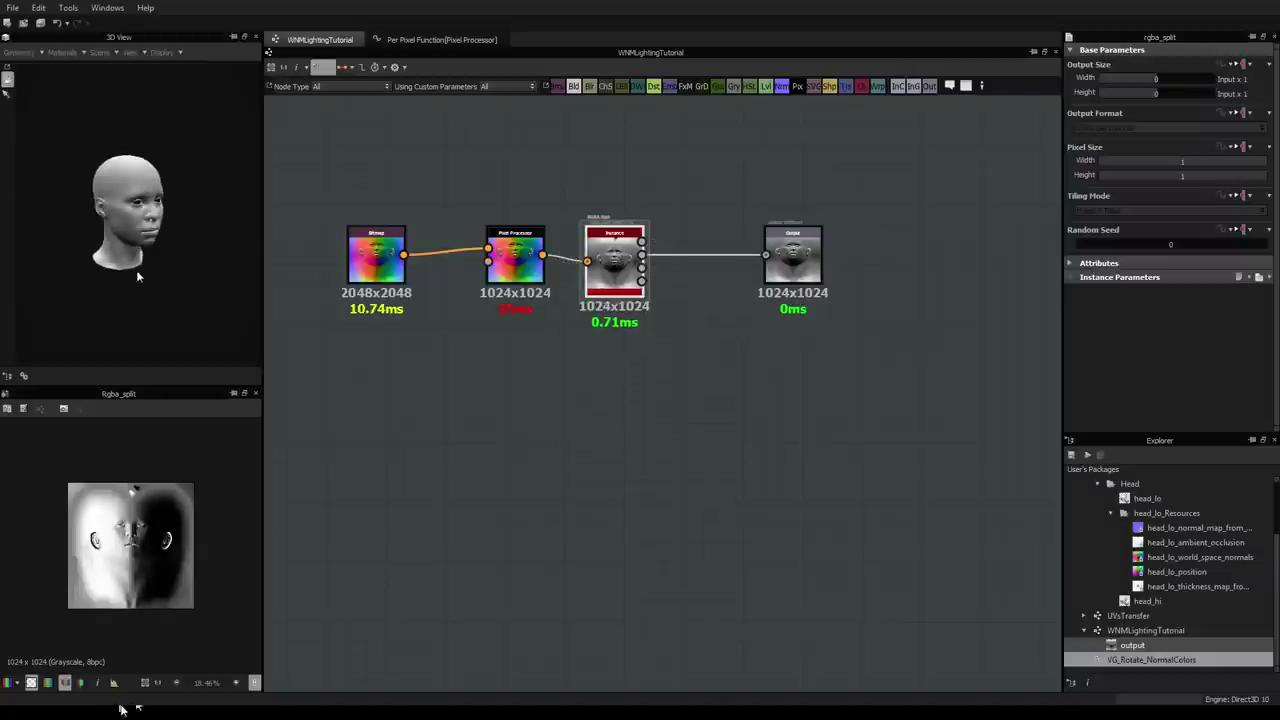
middle_drag(144, 285, 138, 172)
drag(138, 172, 151, 293)
scroll(128, 299, up, 1)
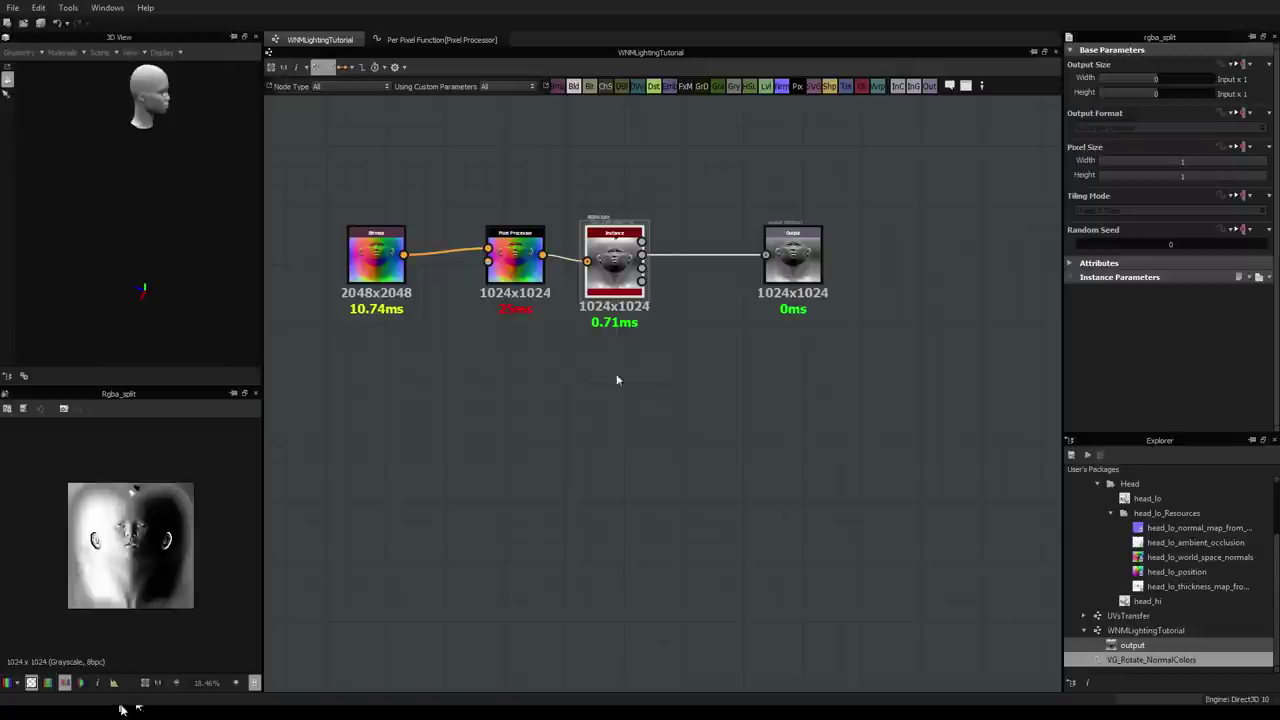
Step: Add a Float1 input parameter to the graph with the identifier RGRotation and the Angle editor
scroll(665, 358, up, 4)
scroll(660, 355, down, 3)
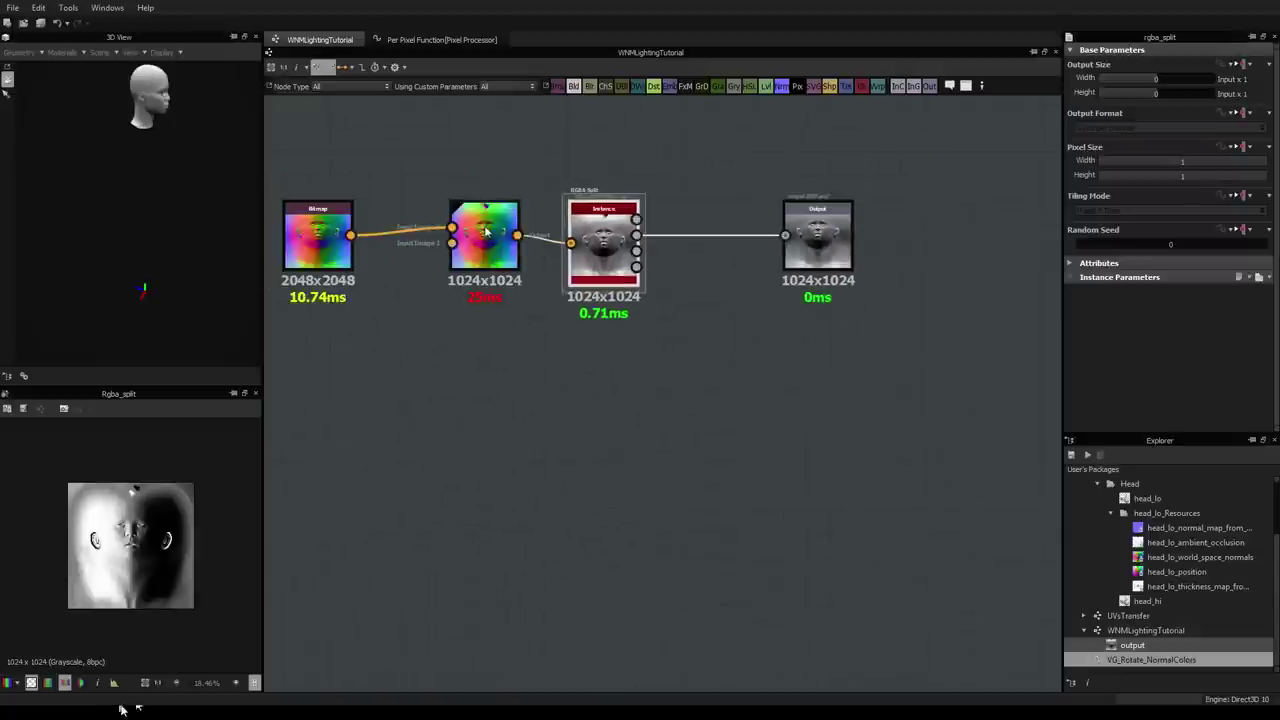
click(1024, 278)
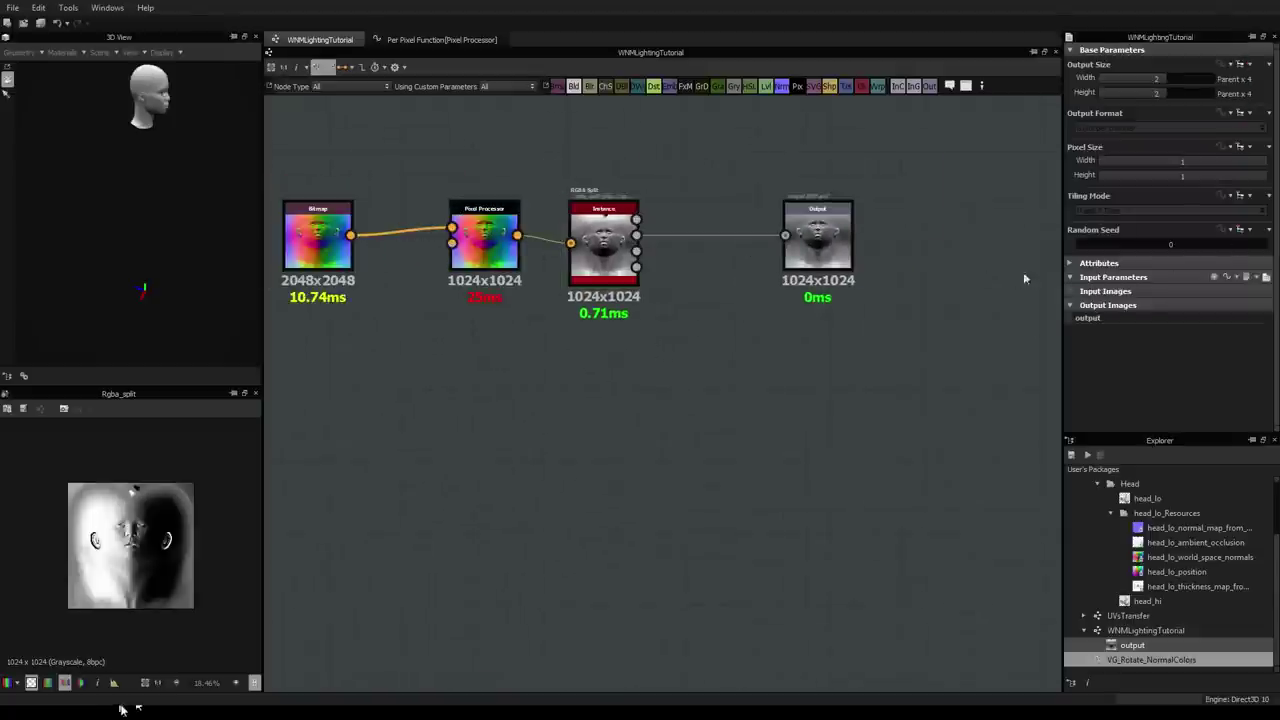
click(1214, 277)
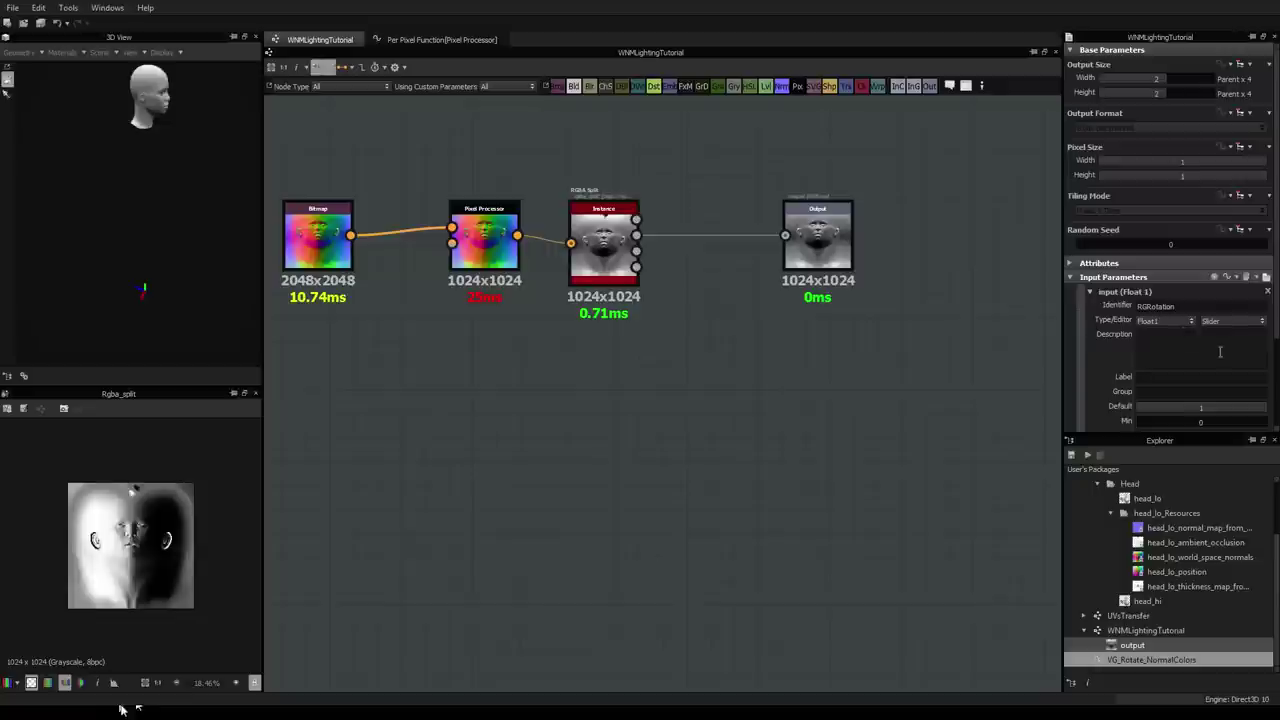
click(1224, 321)
click(1221, 340)
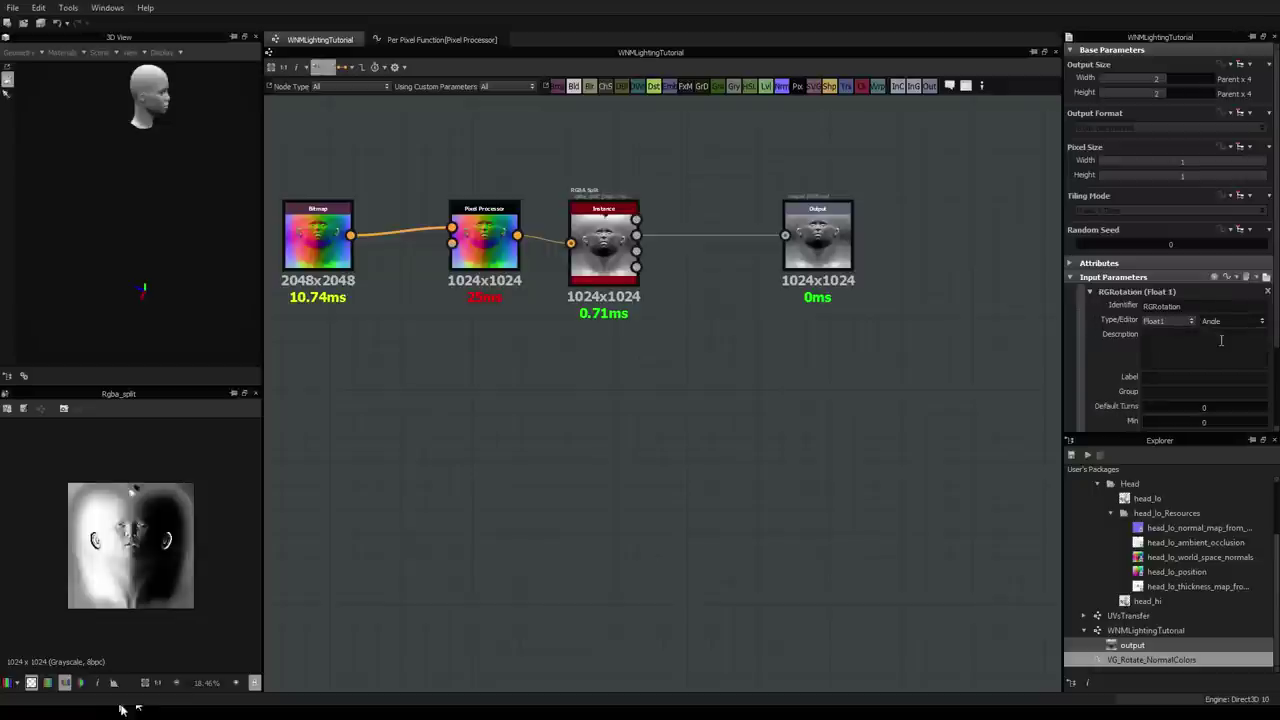
scroll(1160, 405, down, 1)
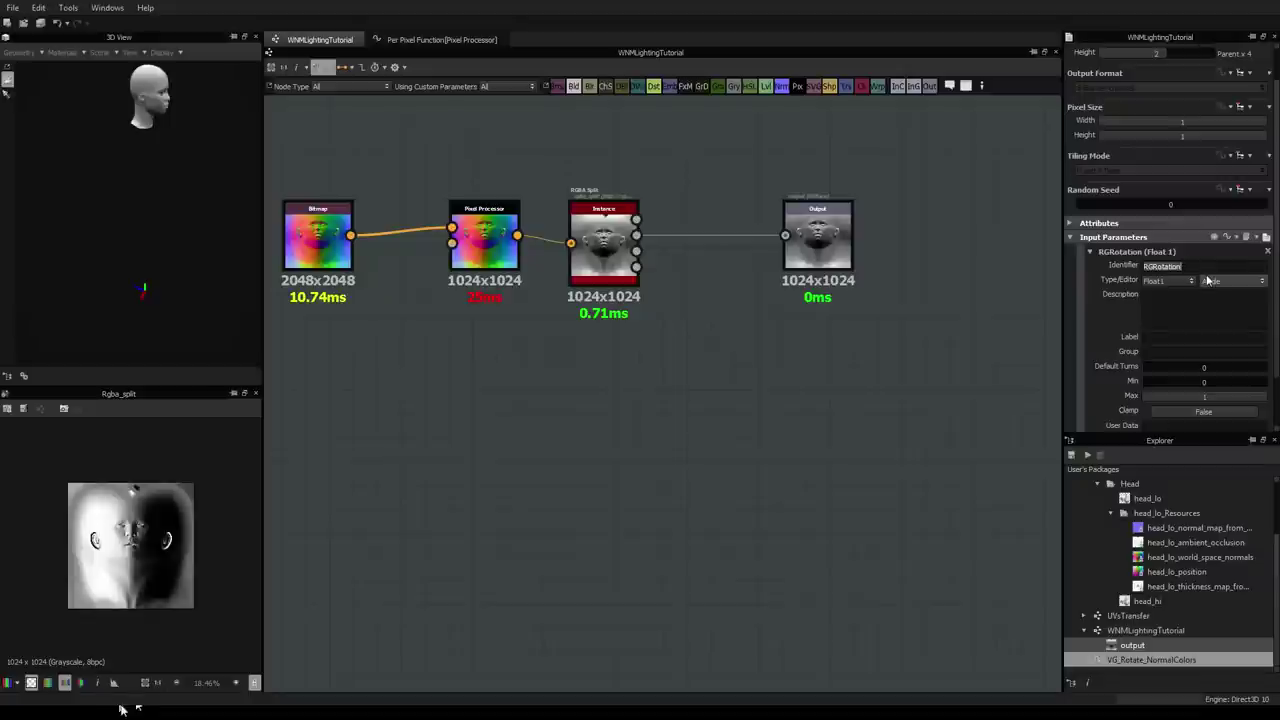
Step: In the Pixel Processor's per-pixel function, add a Get Float node below the Float constant and set its variable to RGRotation
click(481, 250)
double_click(481, 250)
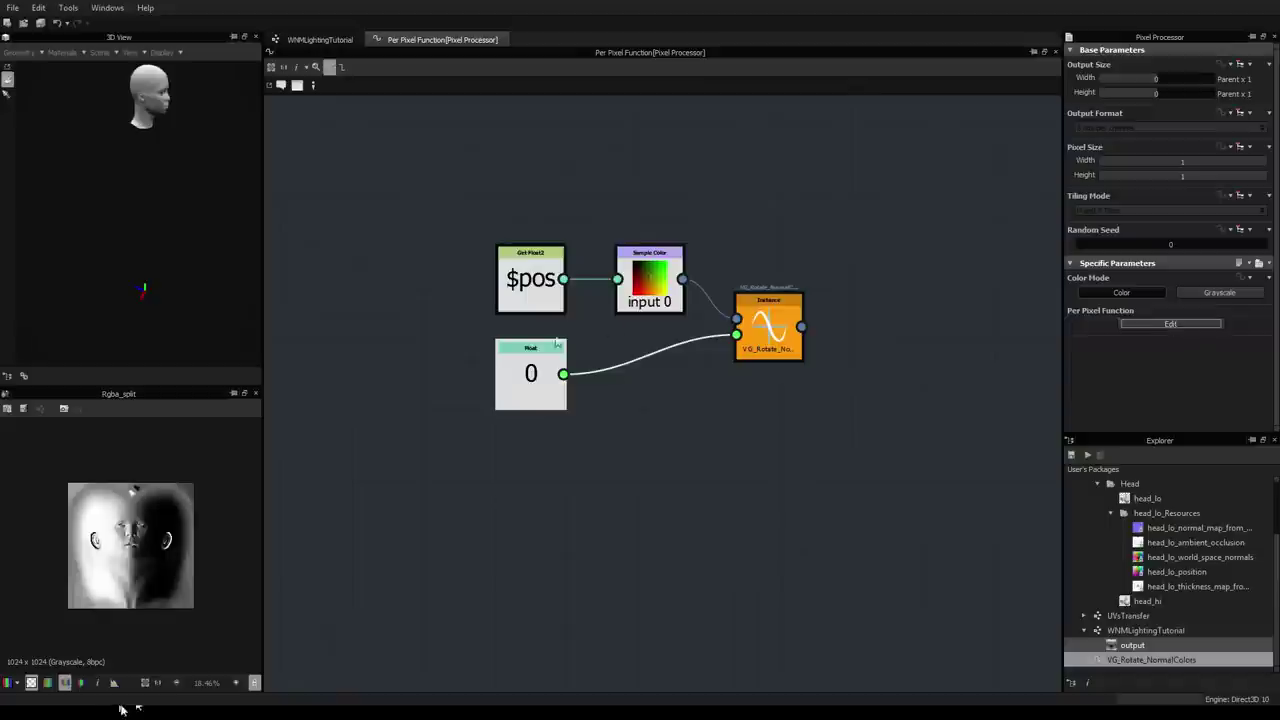
click(544, 372)
middle_drag(580, 451, 588, 420)
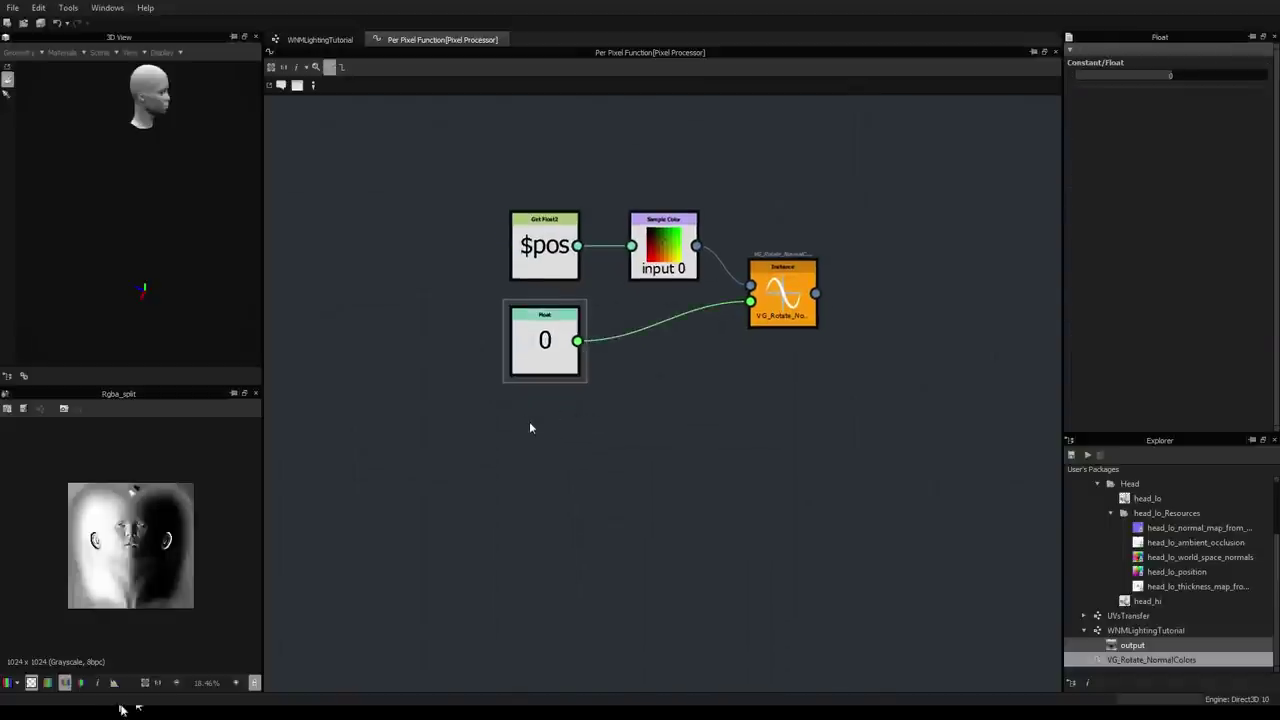
key(space)
text(get)
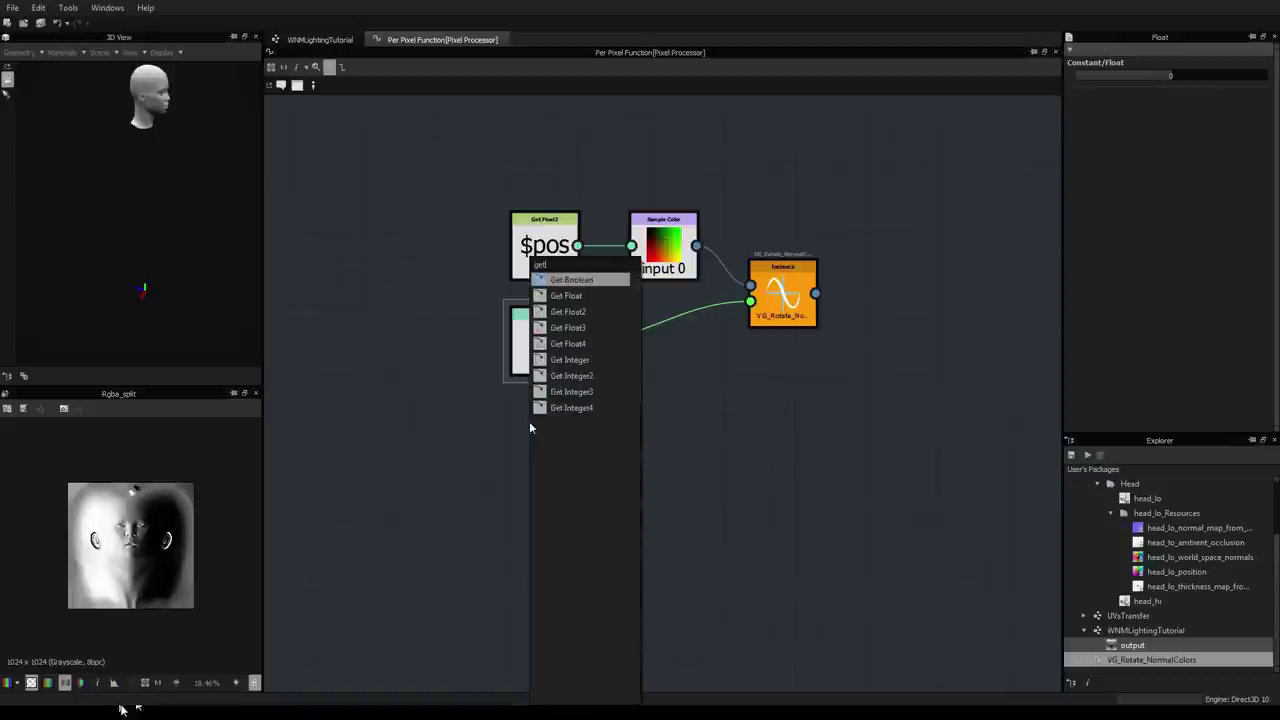
click(566, 296)
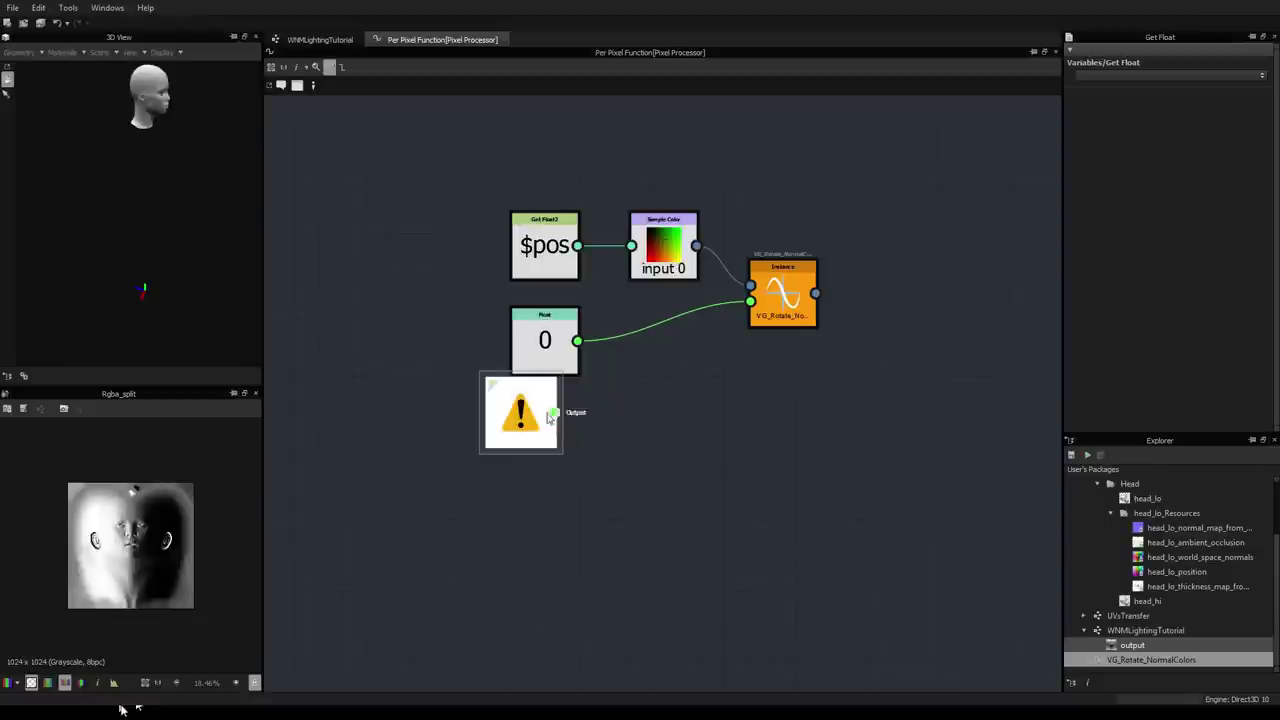
click(1165, 75)
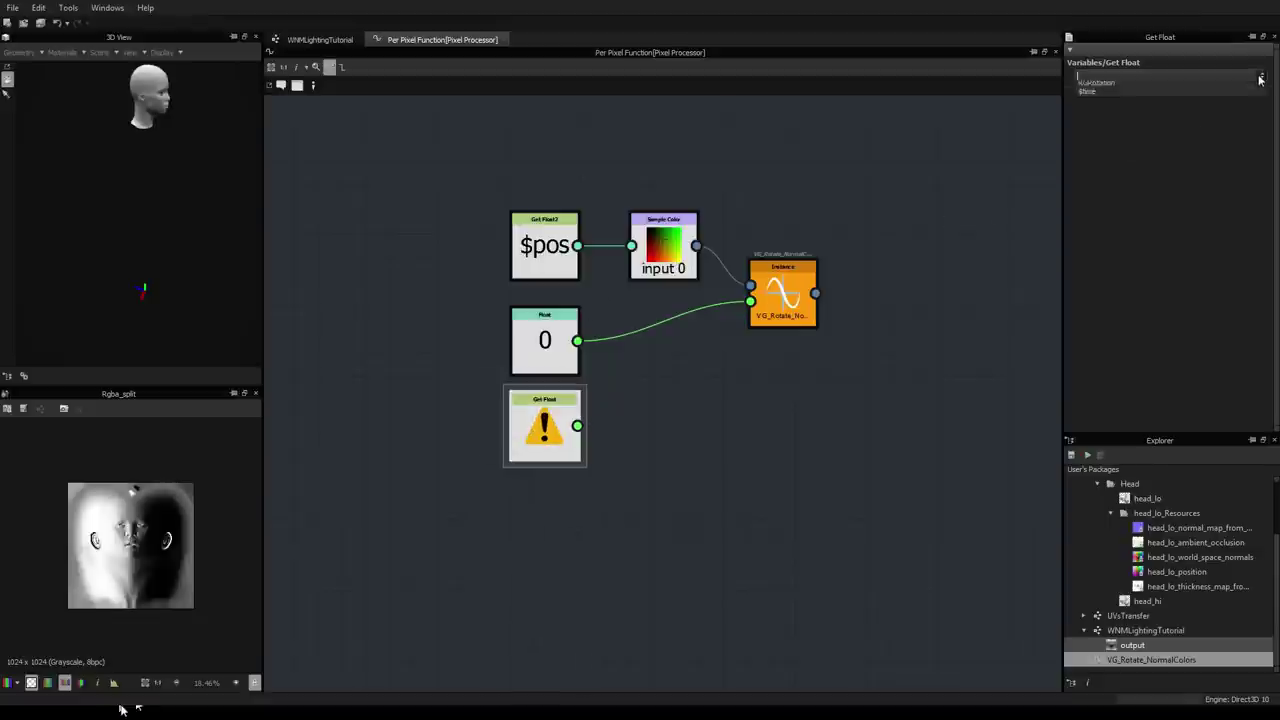
click(1120, 95)
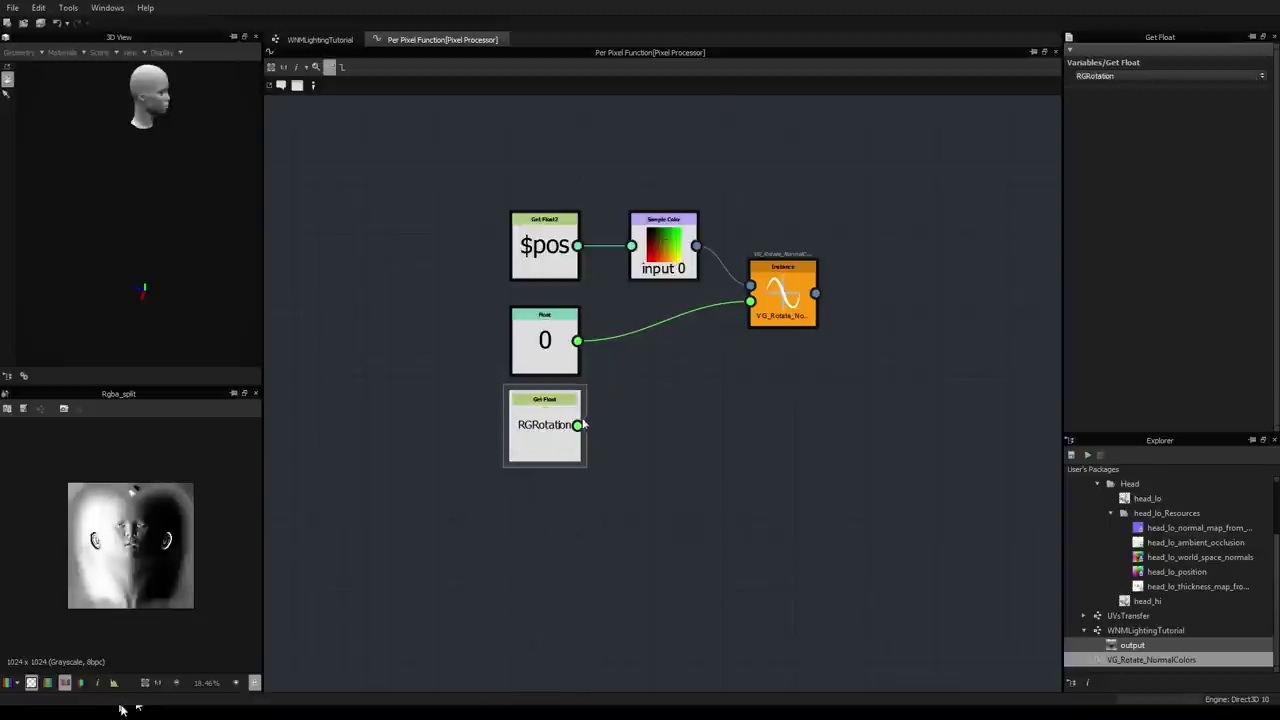
Step: Connect the RGRotation Get Float node to the VG_Rotate_NormalColors instance's rotation input and delete the Float constant
drag(577, 425, 750, 301)
click(528, 335)
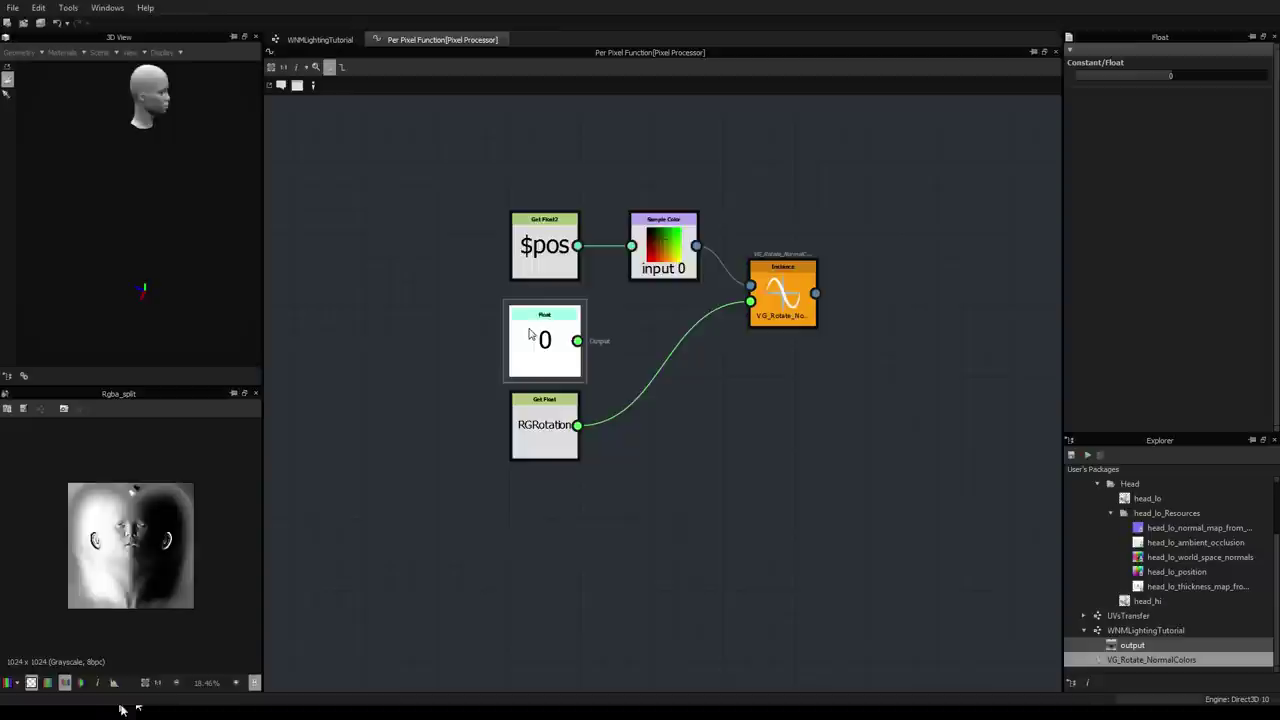
key(Delete)
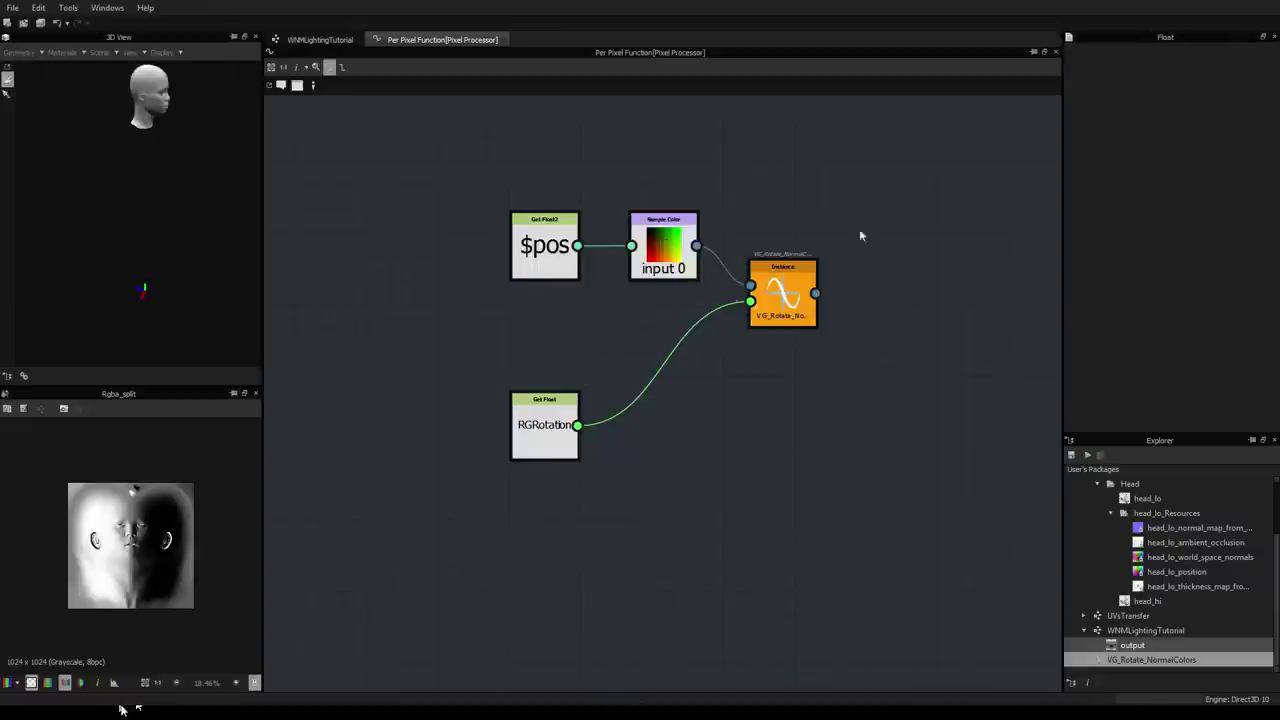
Step: In the WNMLightingTutorial graph, preview the input parameters and set RGRotation to about 313 degrees to test the lighting on the head
click(315, 40)
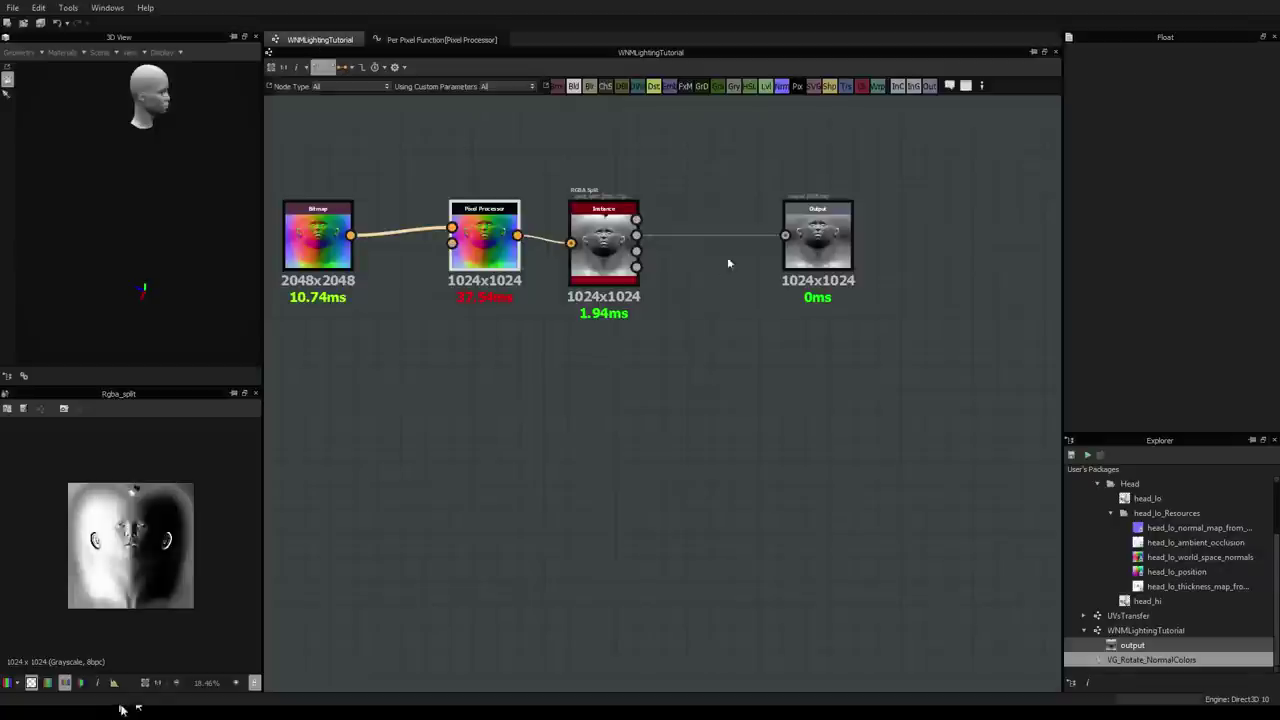
double_click(823, 346)
click(1268, 291)
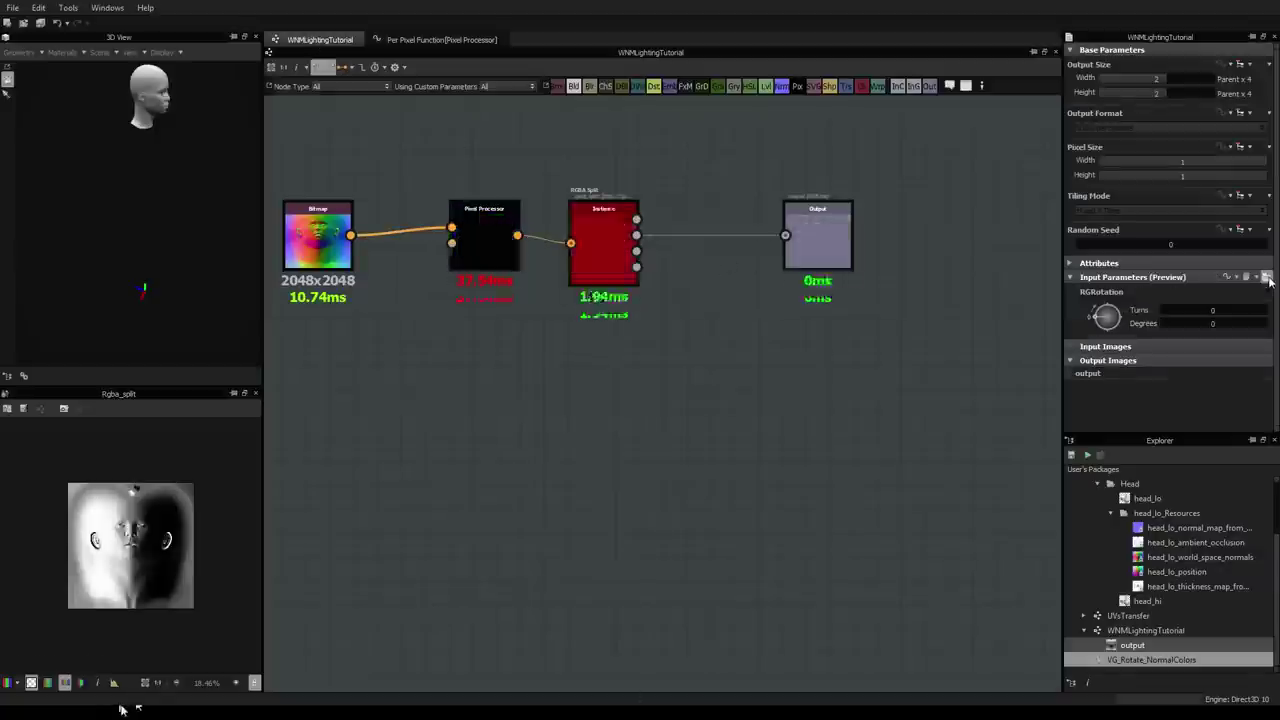
drag(180, 103, 145, 222)
drag(122, 266, 185, 218)
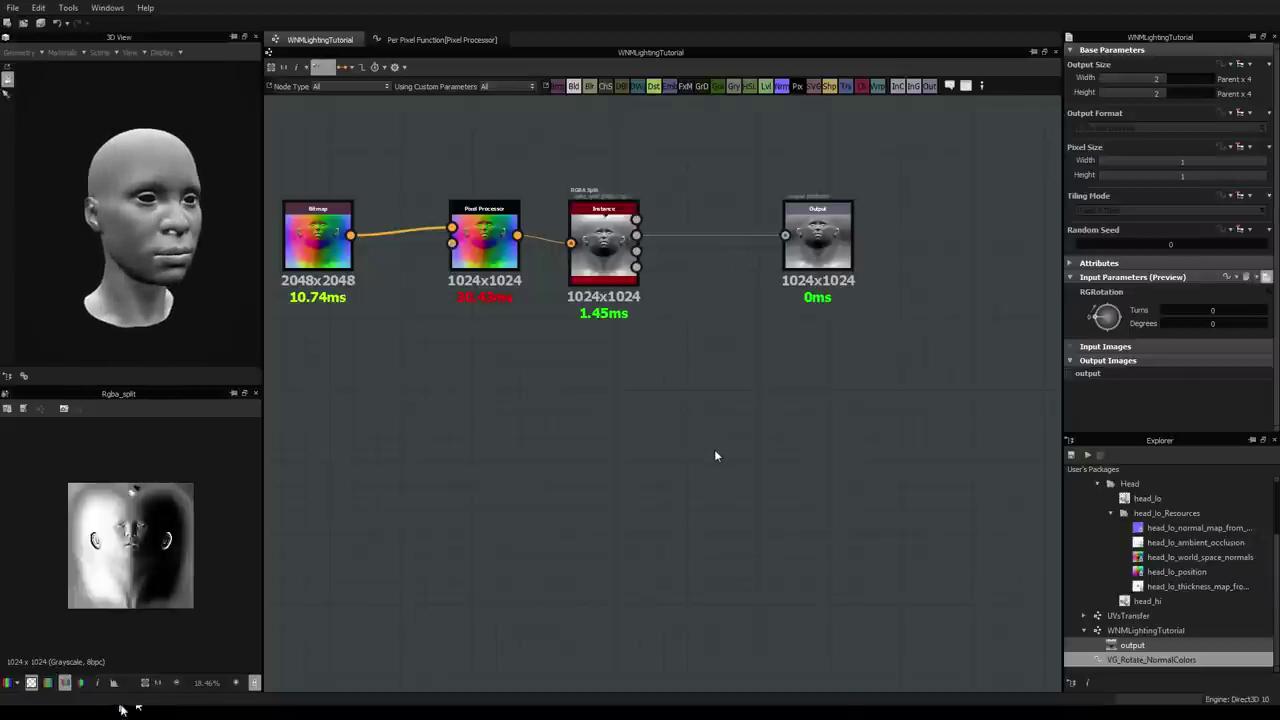
drag(1108, 313, 1079, 346)
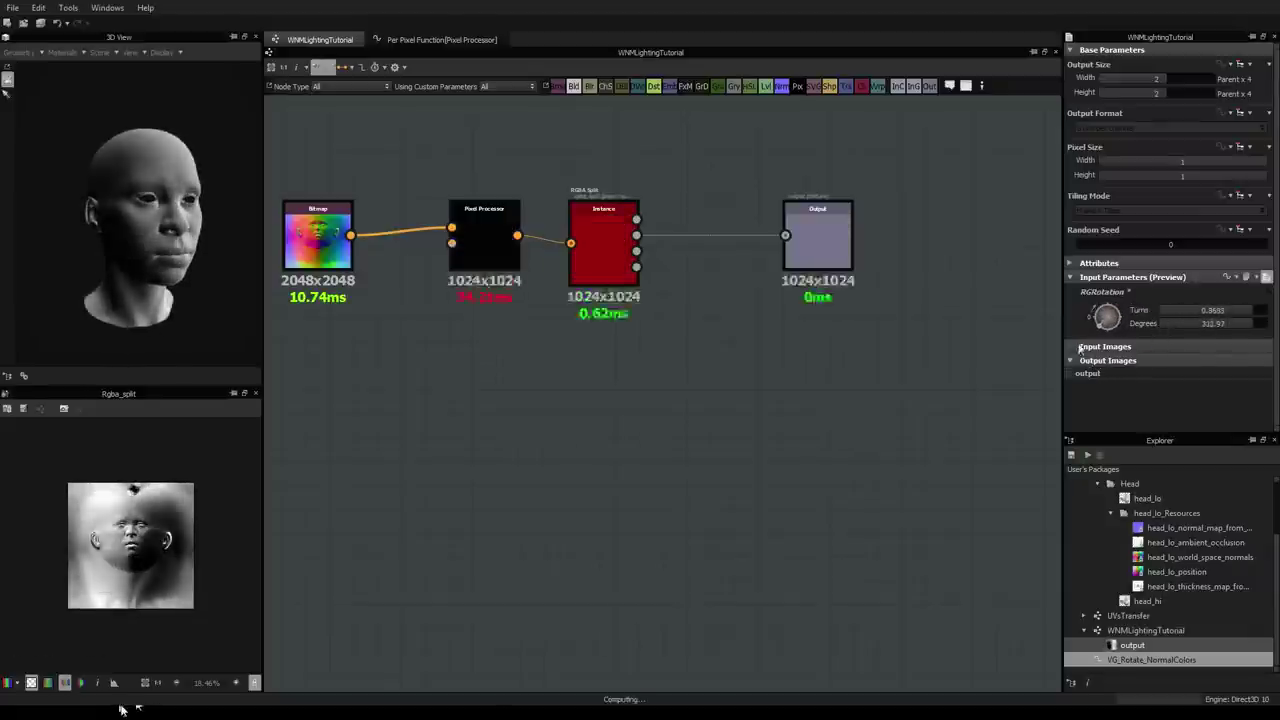
drag(198, 254, 146, 252)
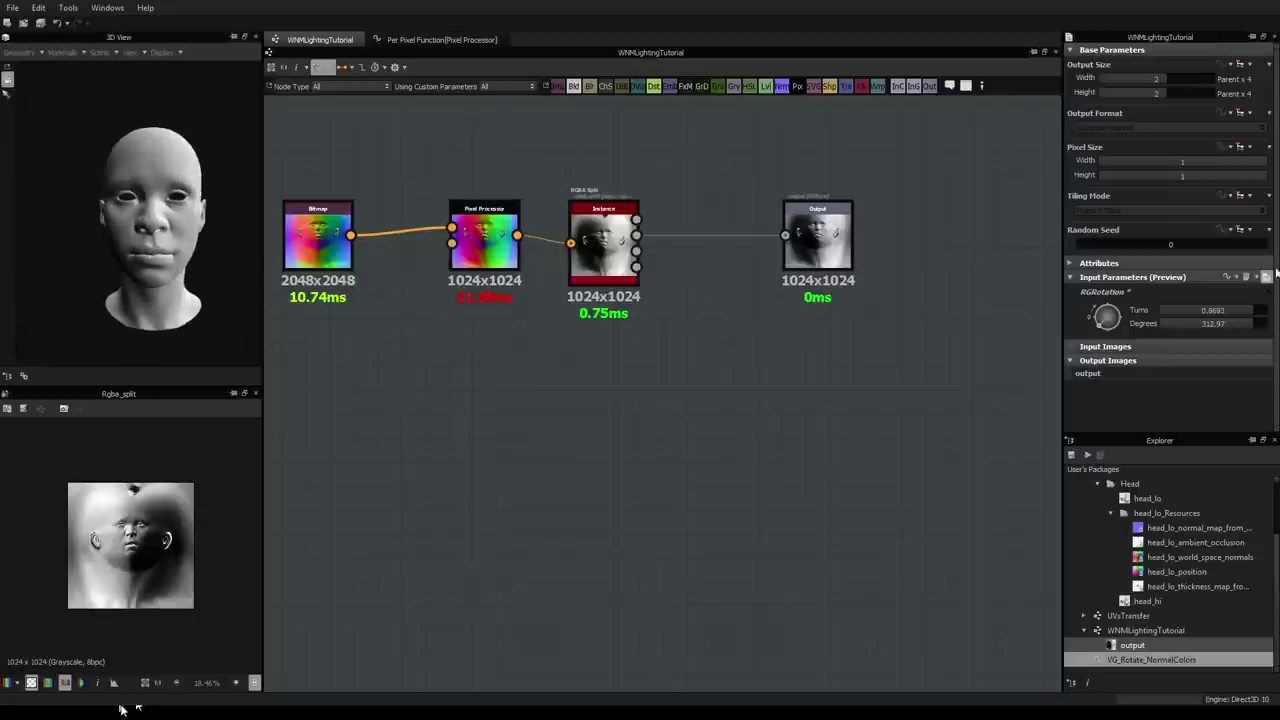
Step: Set RGRotation to about 605 degrees and inspect the baked lighting from the back and front of the head
drag(1100, 328, 1134, 360)
drag(166, 155, 358, 190)
scroll(256, 193, up, 3)
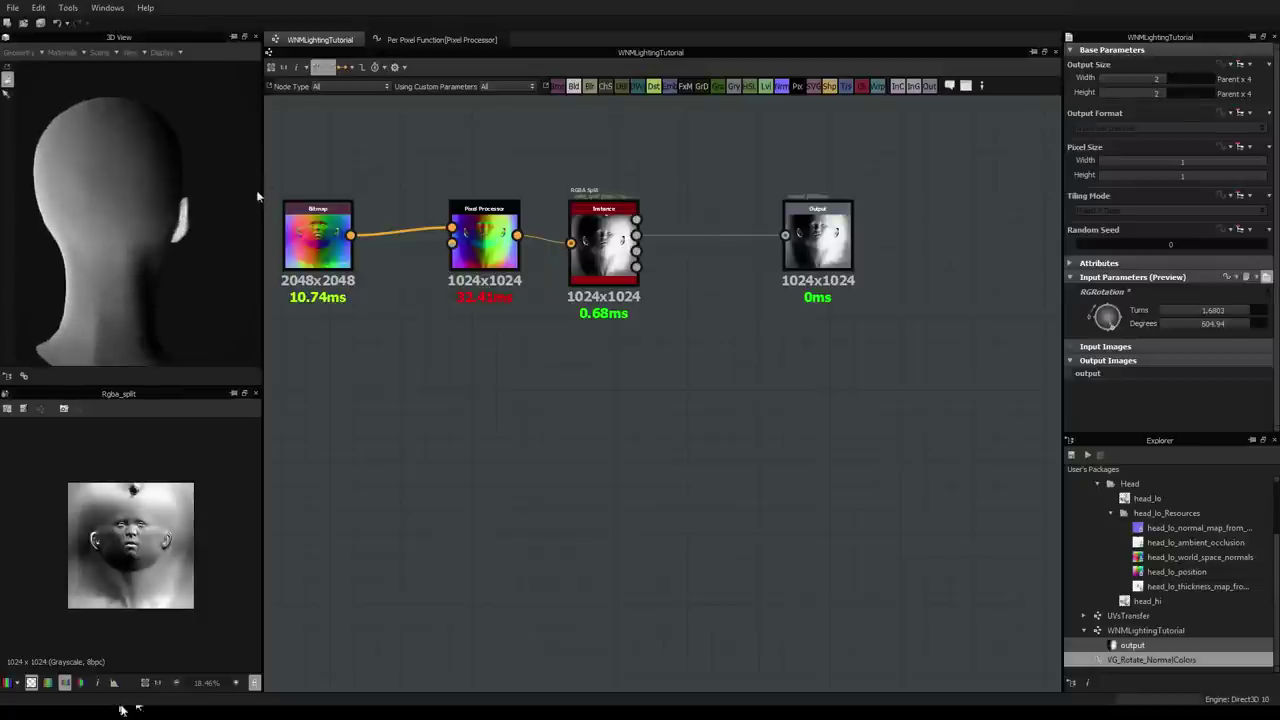
drag(192, 213, 258, 242)
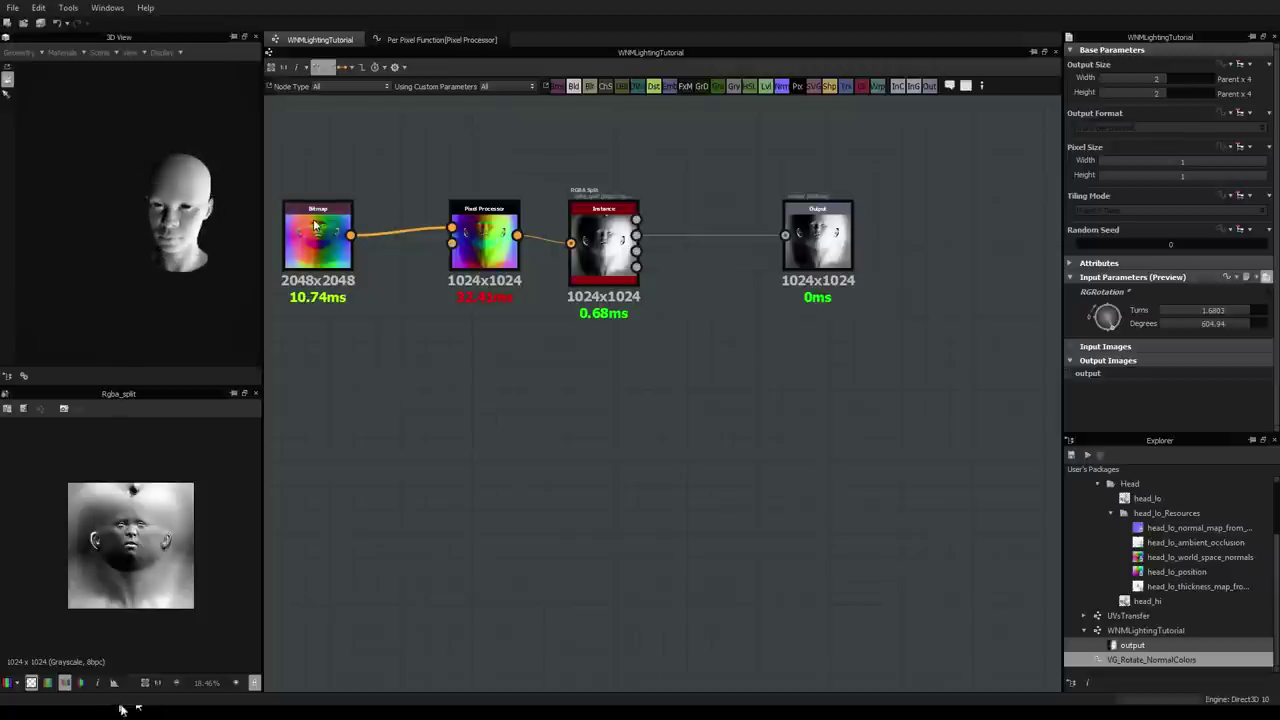
middle_drag(225, 226, 143, 229)
drag(143, 229, 169, 212)
scroll(169, 212, up, 2)
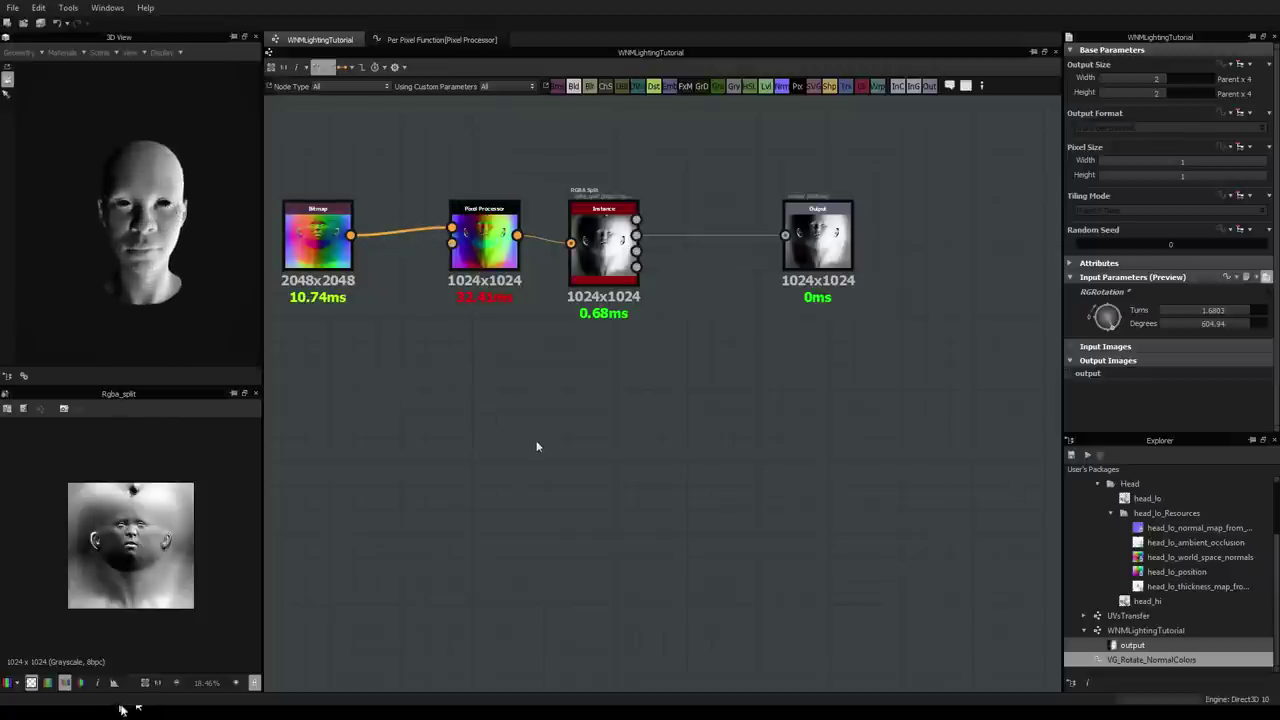
Step: Add the head_lo_position map to the graph as a bitmap node directly above the world space normals bitmap
middle_drag(536, 446, 683, 506)
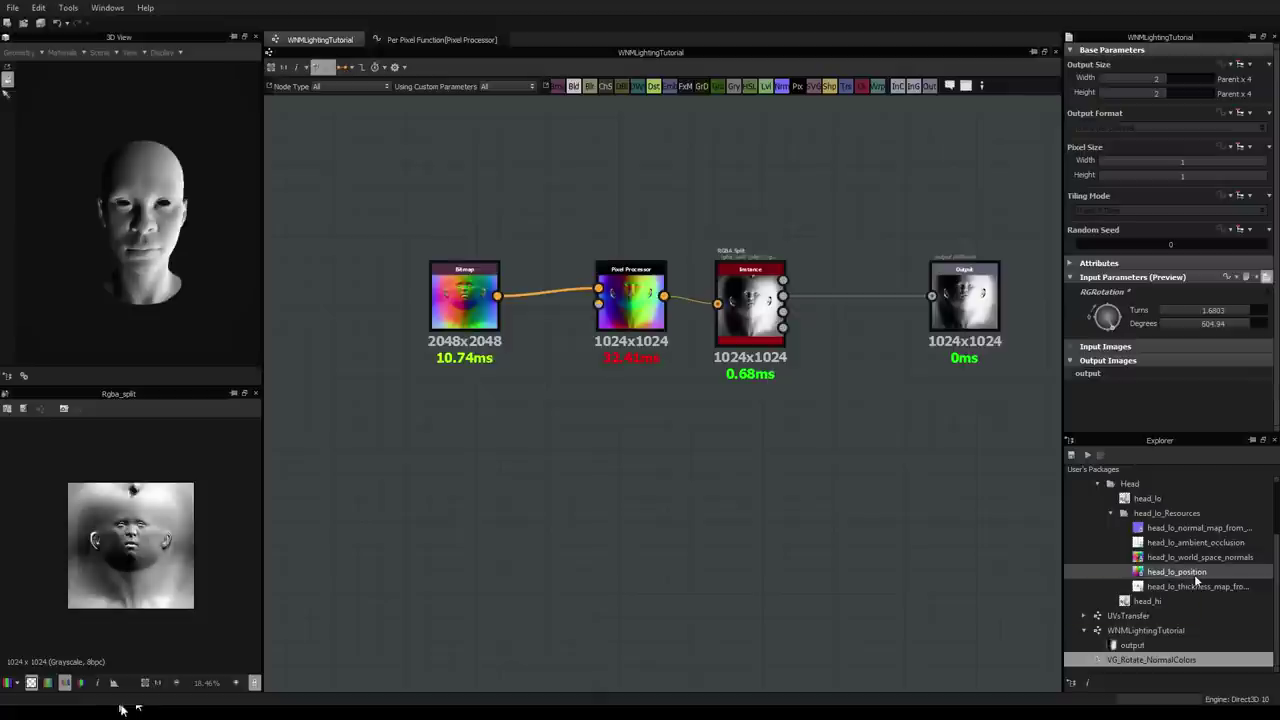
drag(1194, 574, 678, 308)
drag(450, 197, 464, 178)
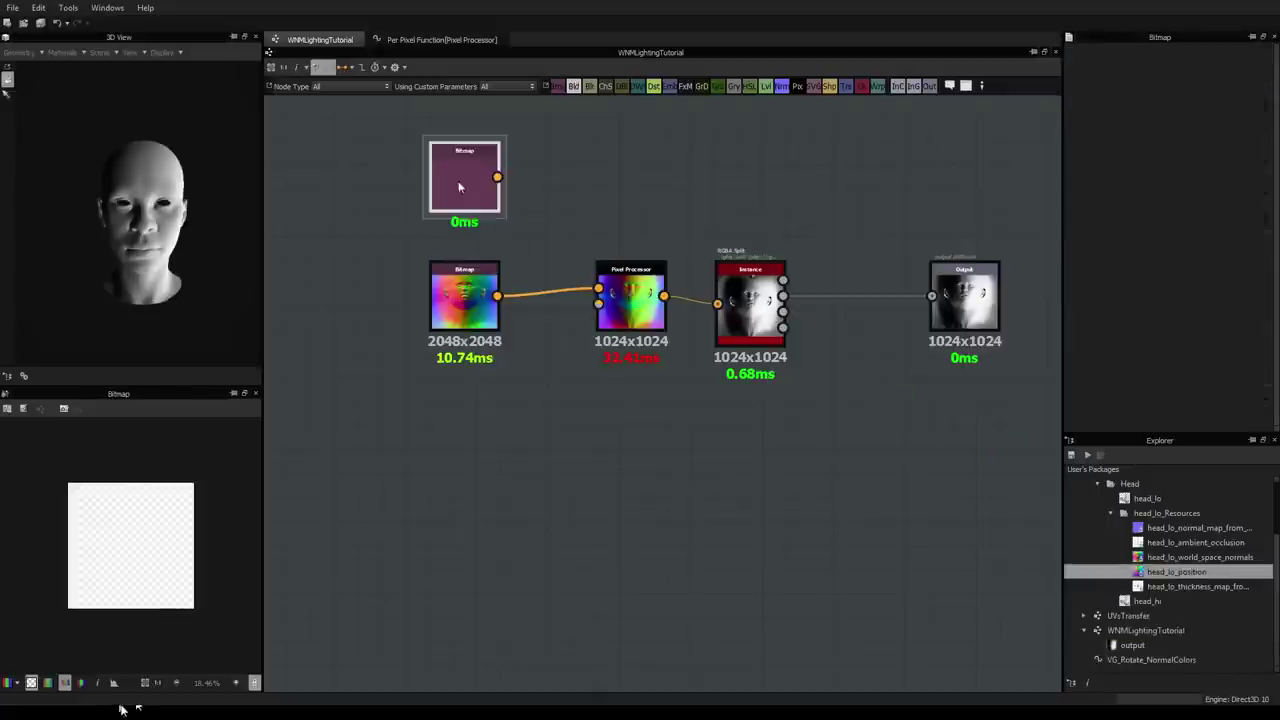
Step: Duplicate the Pixel Processor, place the copy beside the position bitmap, feed it that bitmap, and view its result
click(631, 302)
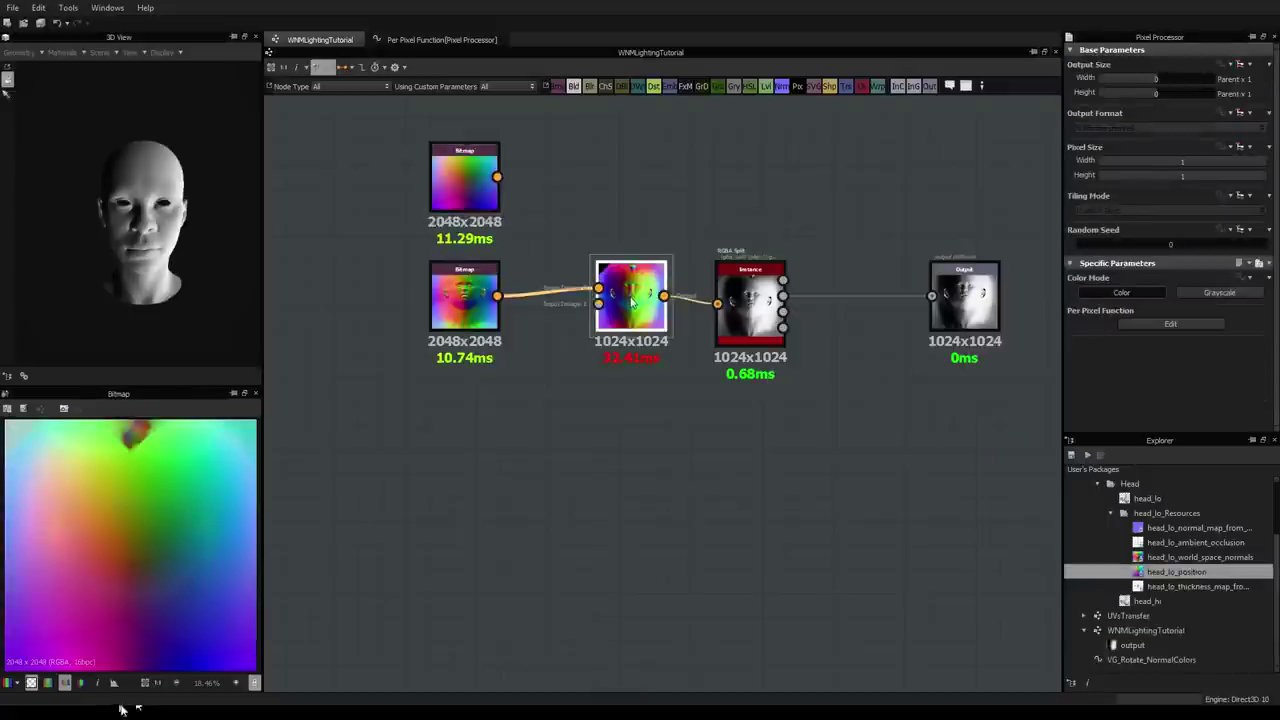
key(ctrl+d)
drag(662, 400, 622, 178)
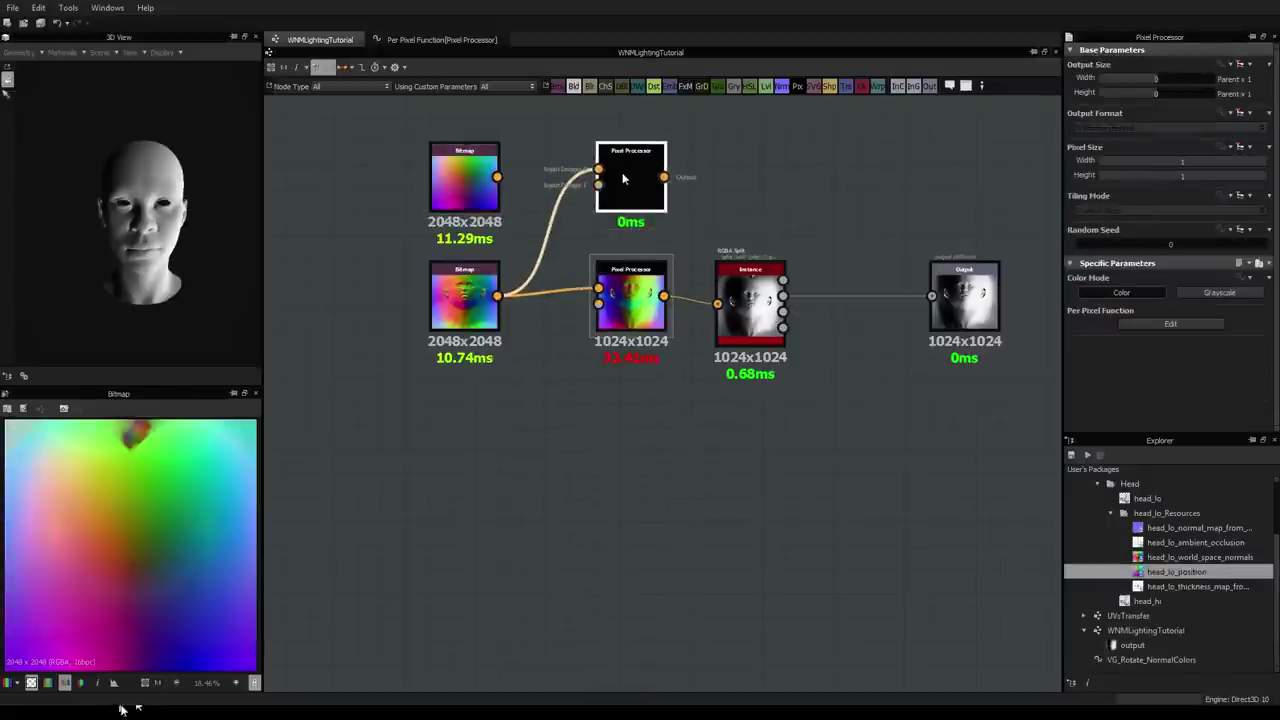
drag(497, 177, 598, 170)
click(627, 178)
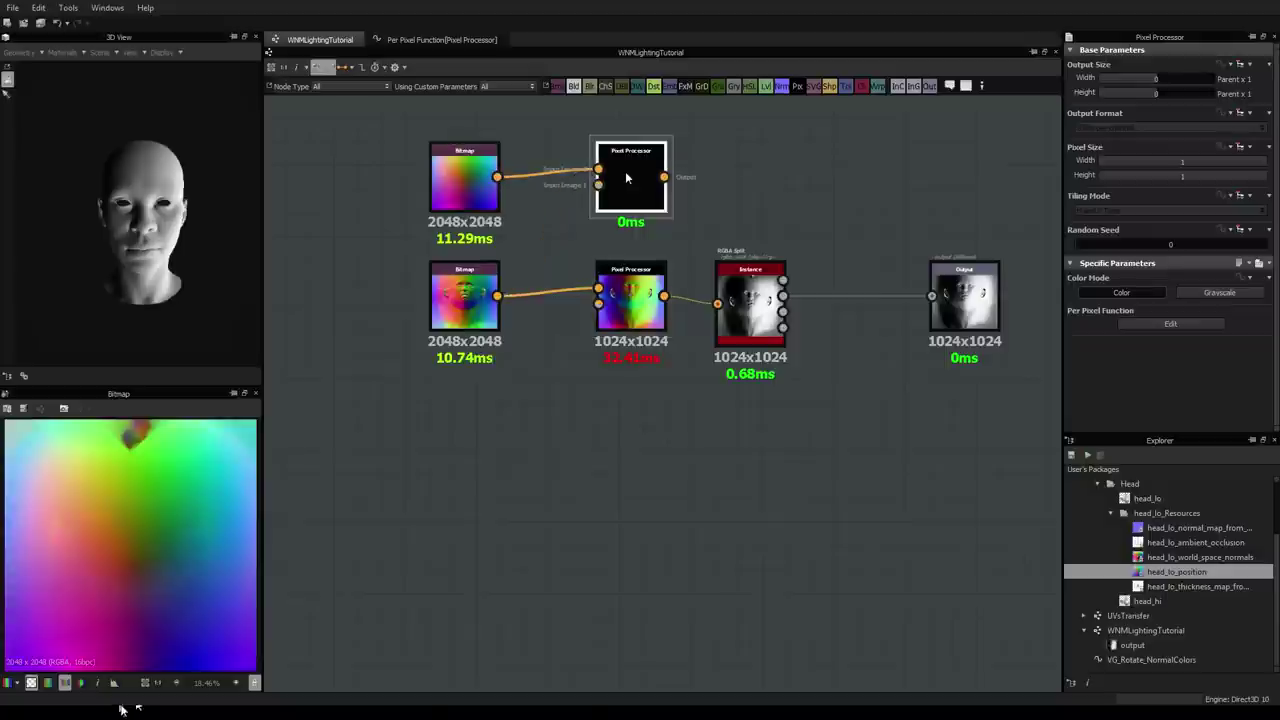
double_click(631, 178)
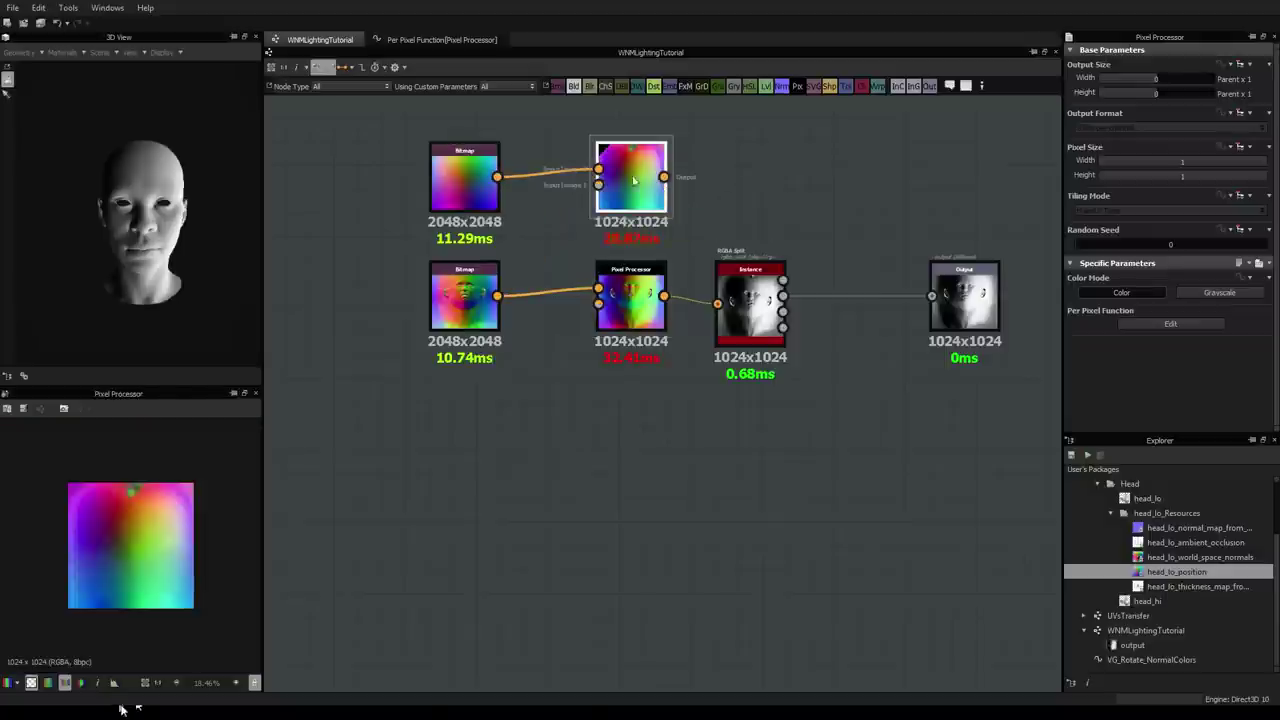
Step: Duplicate the RGBA Split node, connect the copy after the upper Pixel Processor, and view its output
click(775, 268)
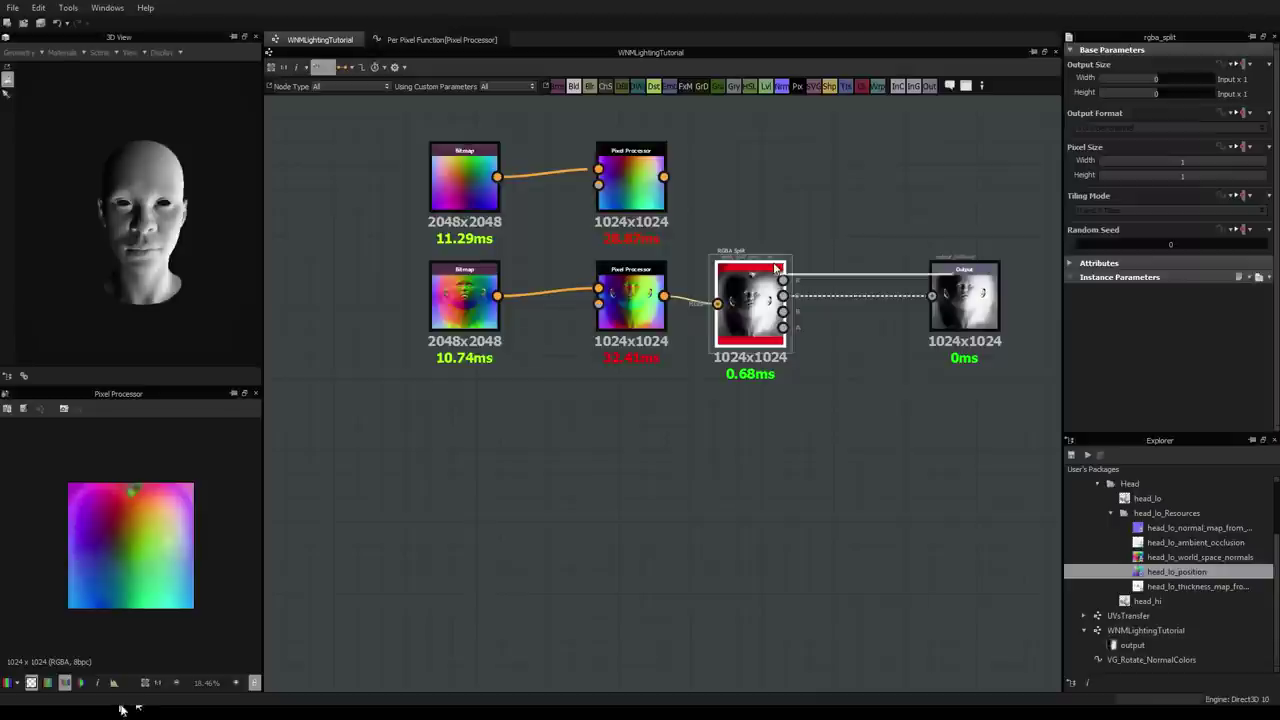
key(ctrl+d)
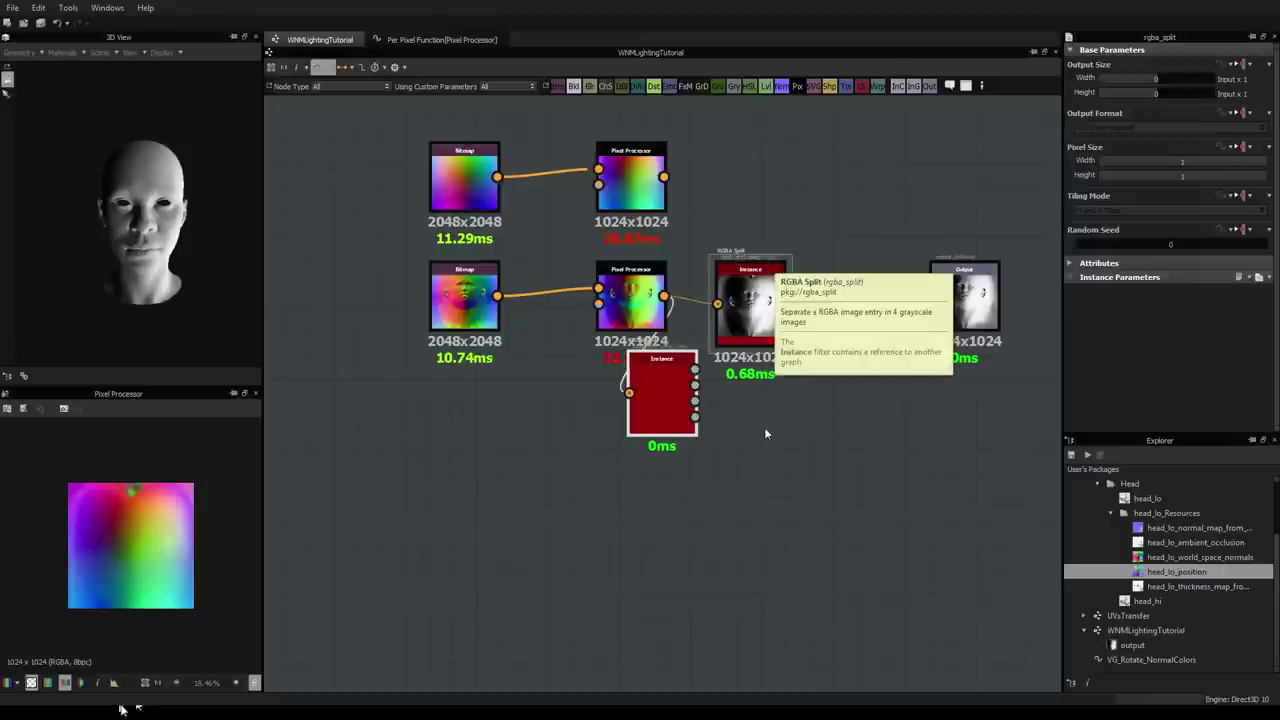
drag(678, 397, 717, 184)
double_click(760, 185)
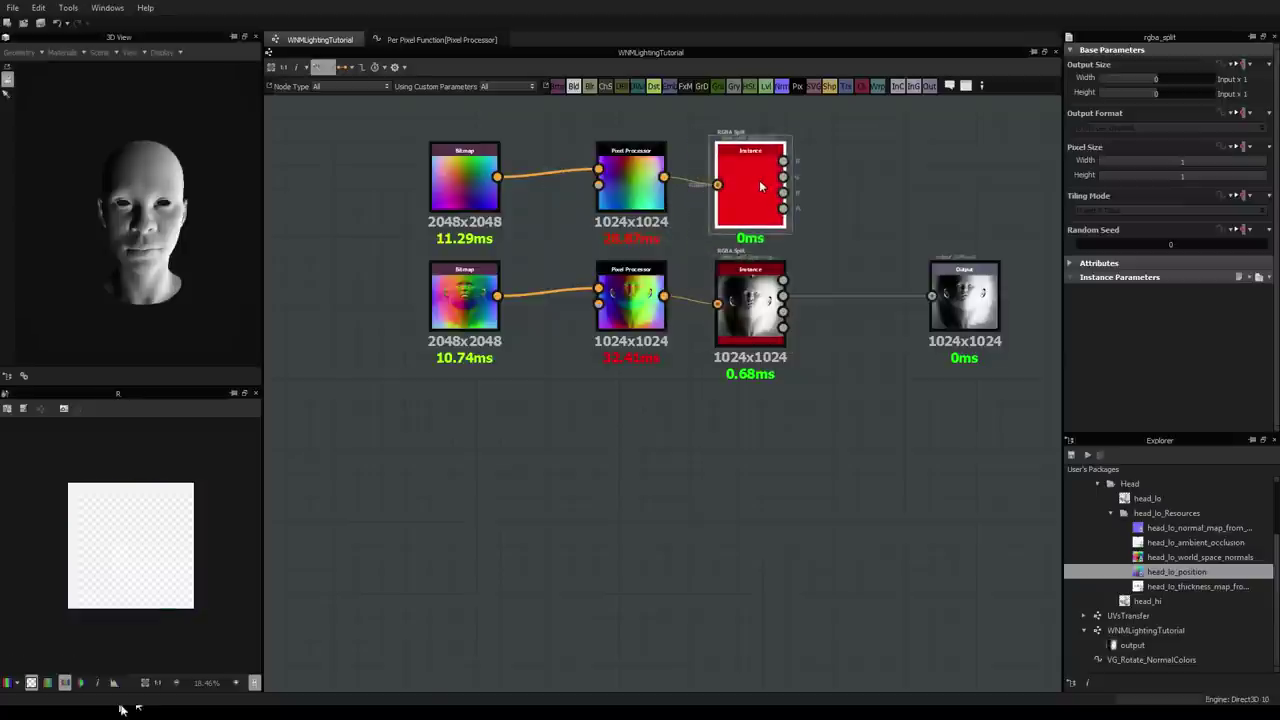
scroll(759, 181, up, 3)
scroll(759, 180, down, 2)
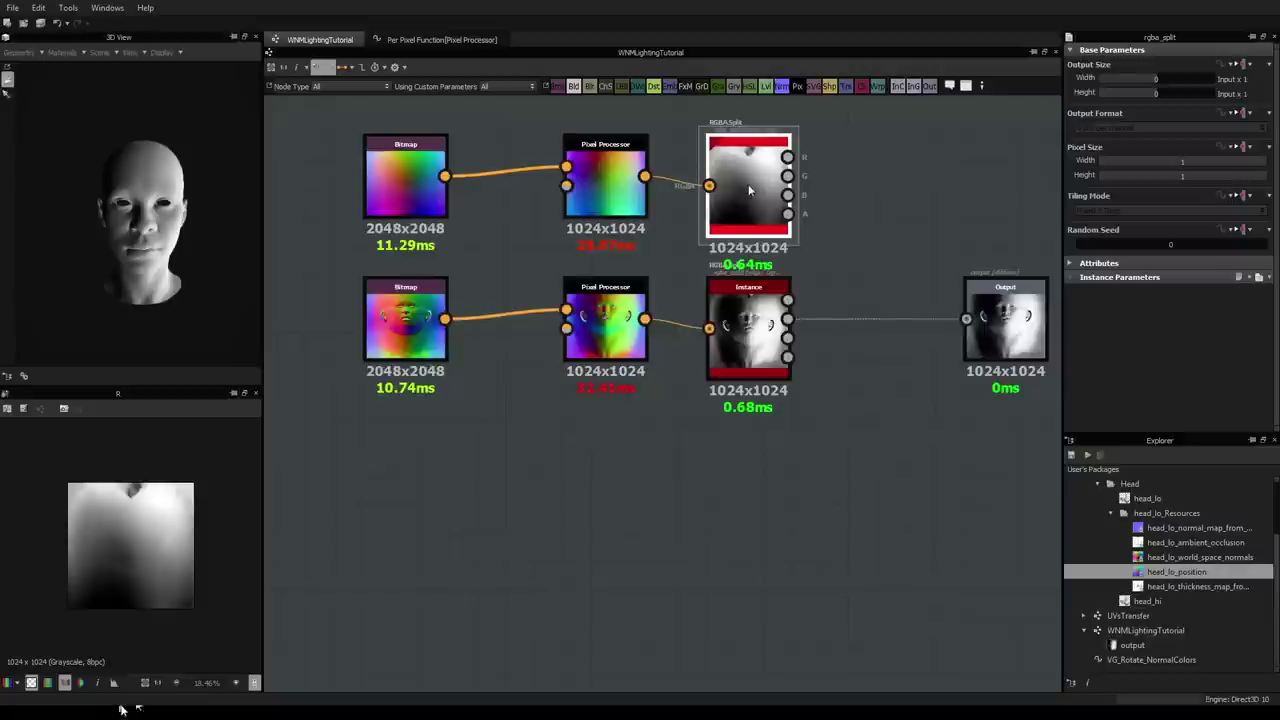
scroll(757, 183, up, 1)
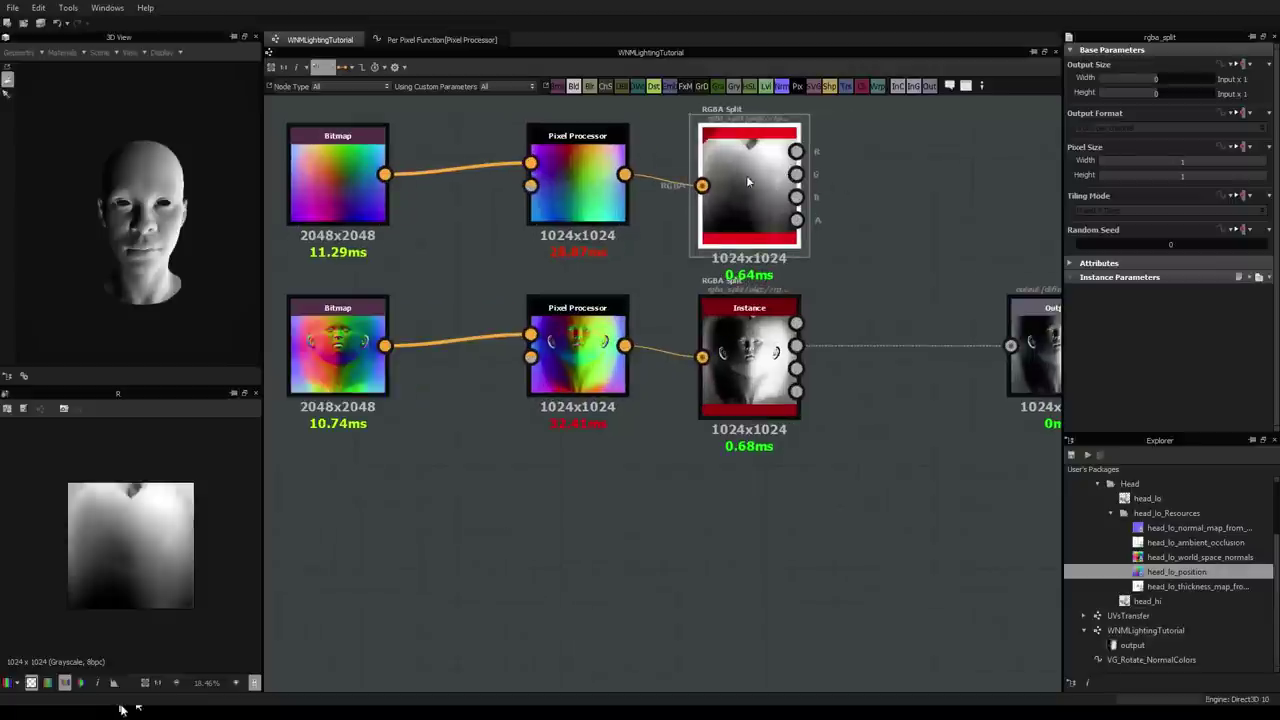
scroll(730, 265, down, 1)
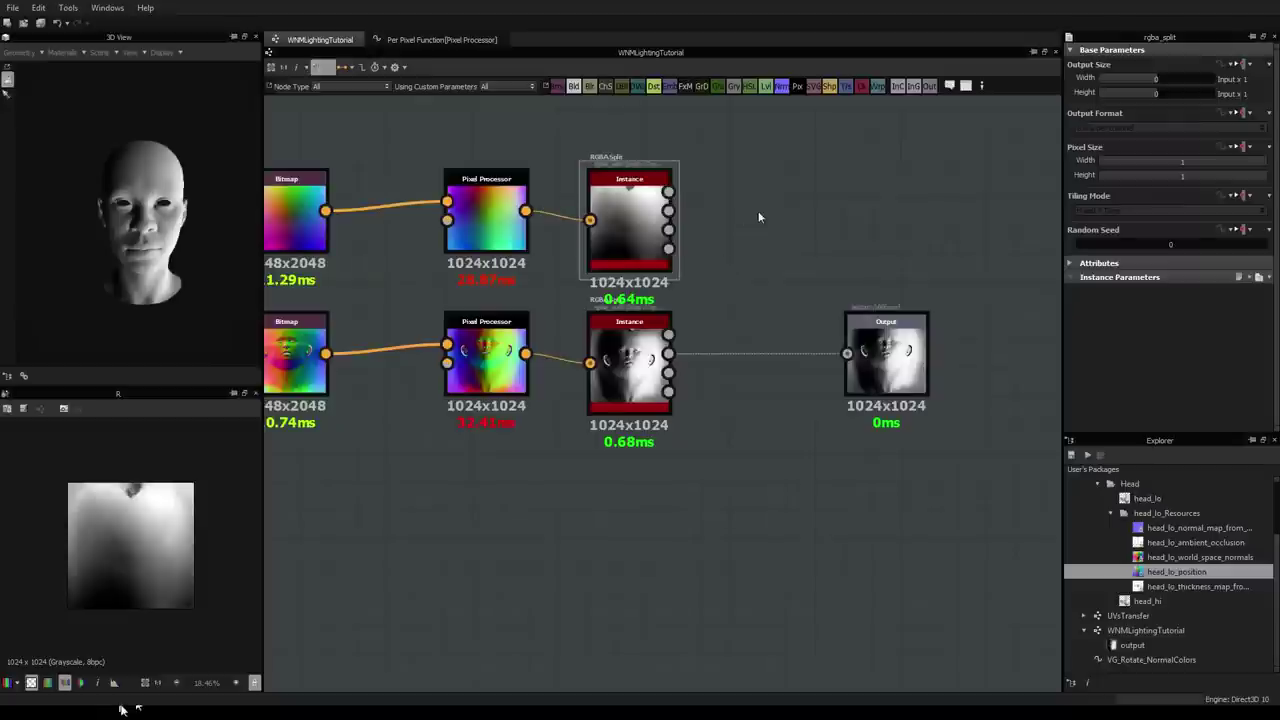
Step: Add a Blend node after the upper RGBA Split and connect that split's green channel to its foreground
key(space)
text(blend)
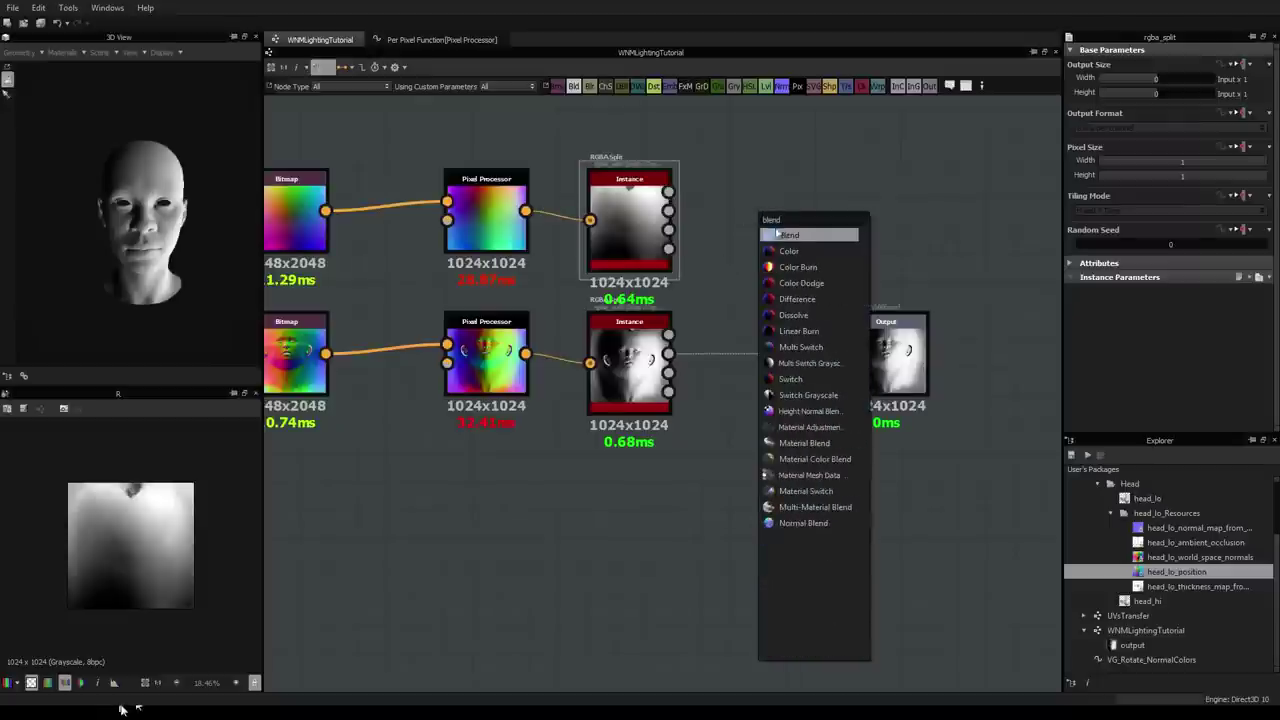
click(777, 235)
drag(668, 192, 745, 219)
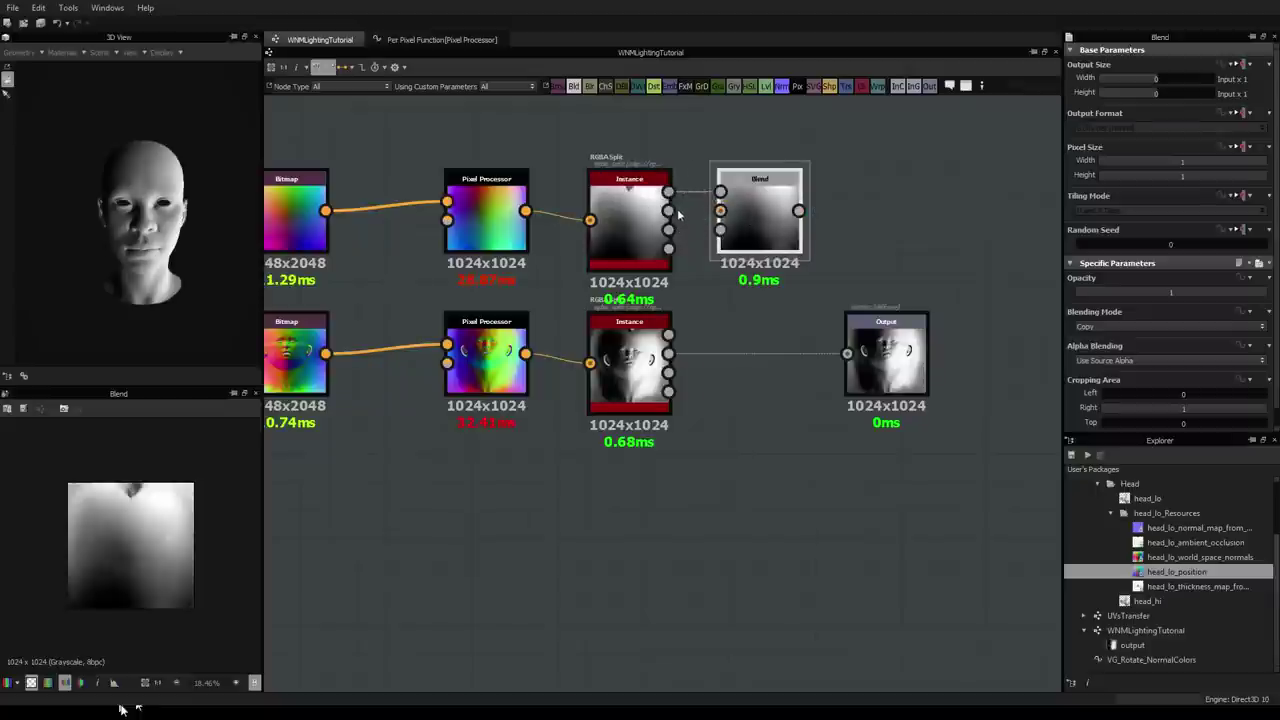
drag(669, 211, 759, 215)
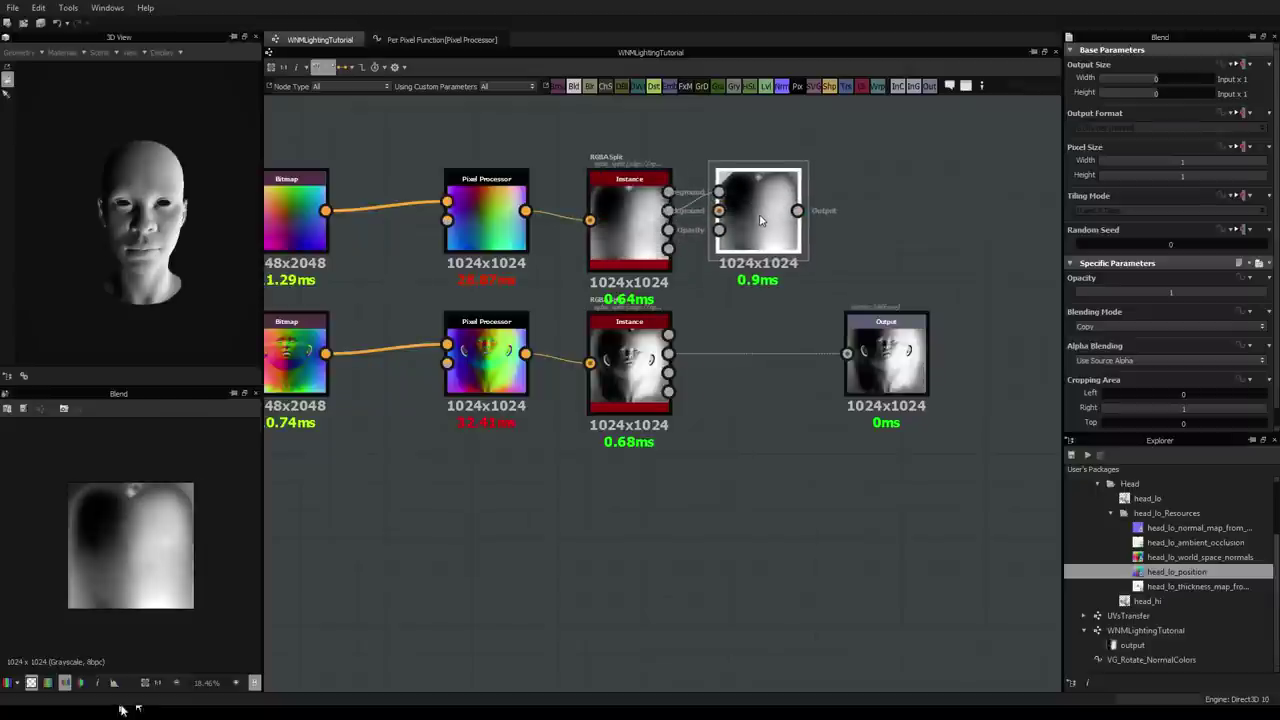
Step: Preview the graph's input parameters and set RGRotation to 1.17 turns
click(985, 258)
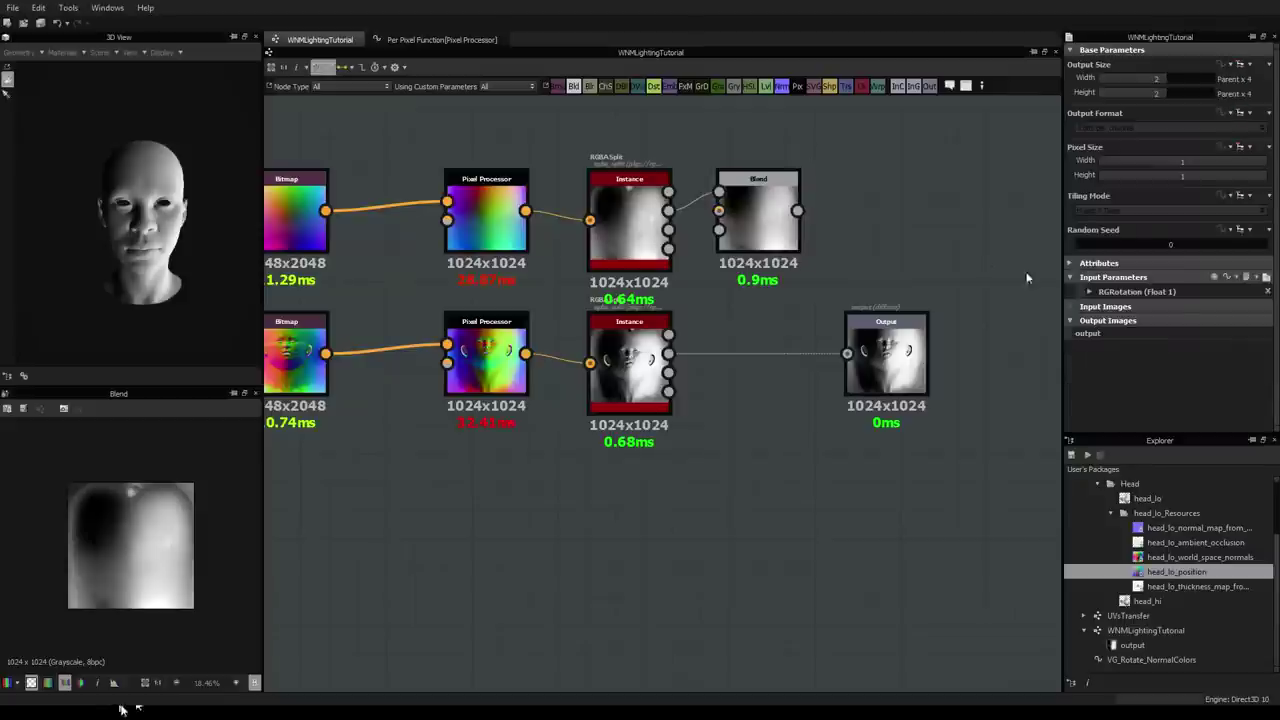
click(1266, 278)
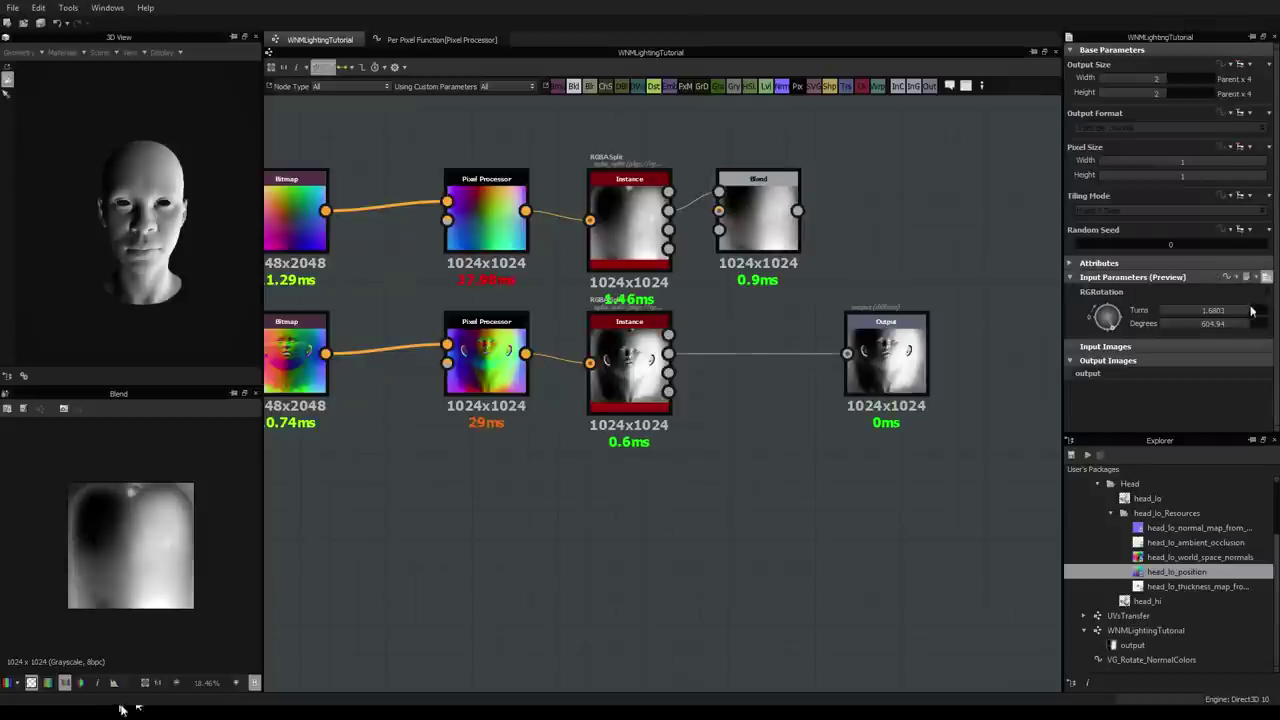
mouse_move(1247, 316)
mouse_down()
mouse_move(1196, 312)
mouse_move(1223, 315)
mouse_up()
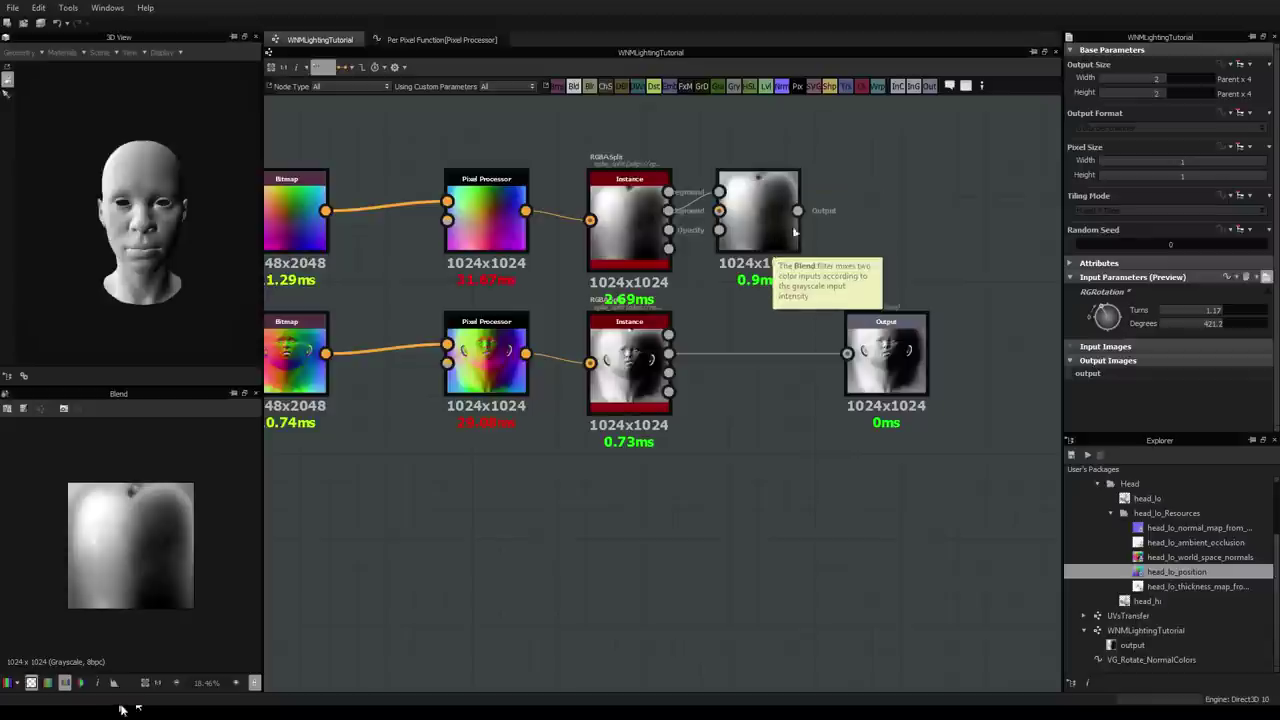
Step: Connect the lower RGBA Split's green channel to the Blend node's background and set the blending mode to Multiply
middle_drag(696, 300, 651, 308)
click(730, 237)
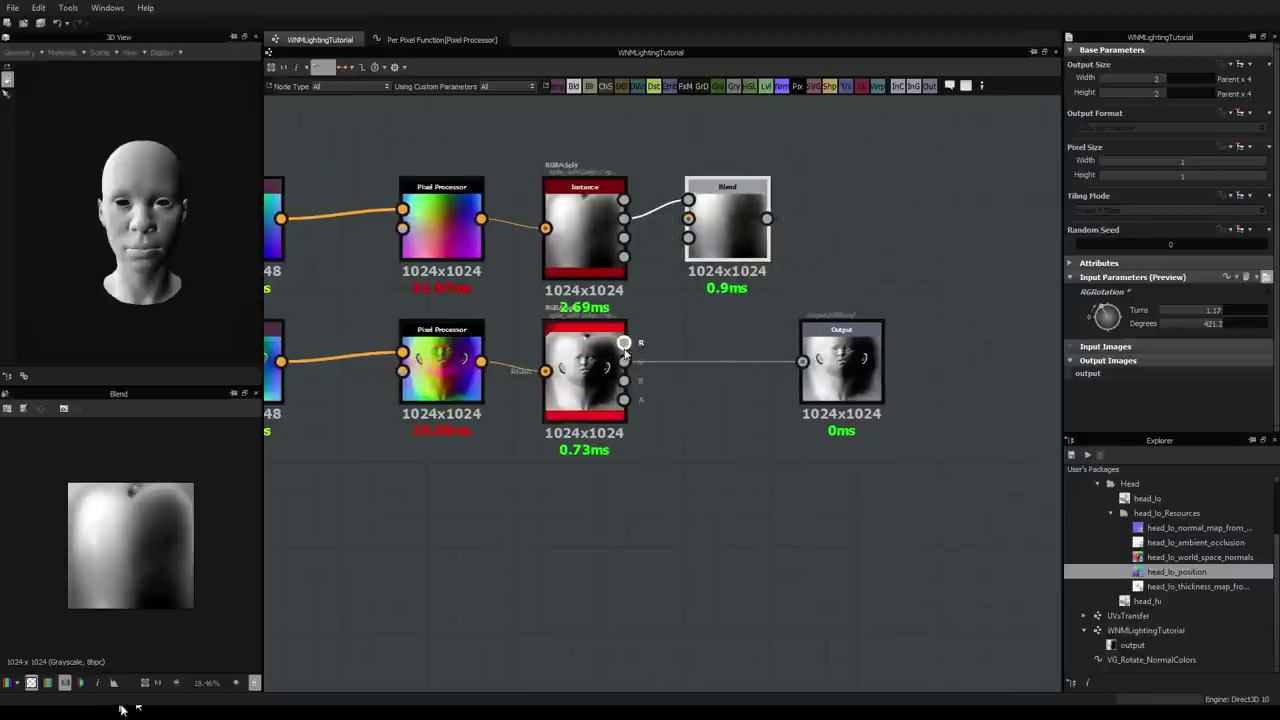
drag(624, 361, 688, 218)
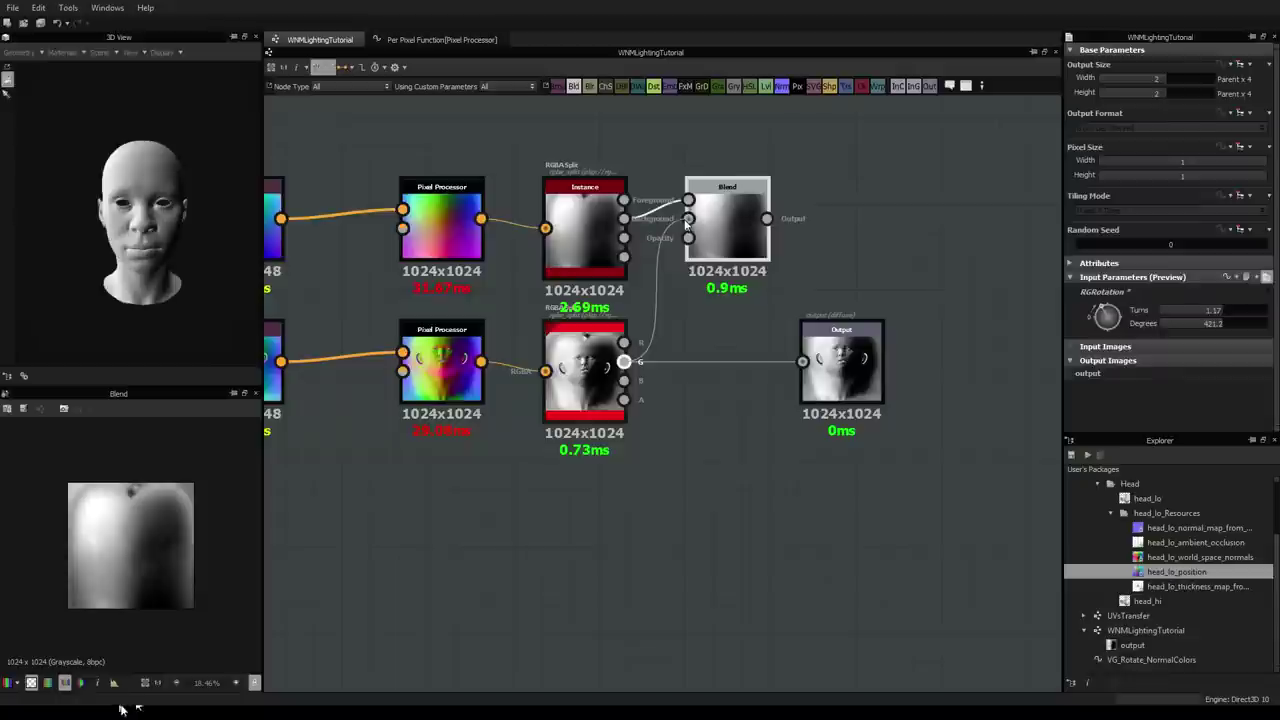
click(729, 212)
click(1151, 326)
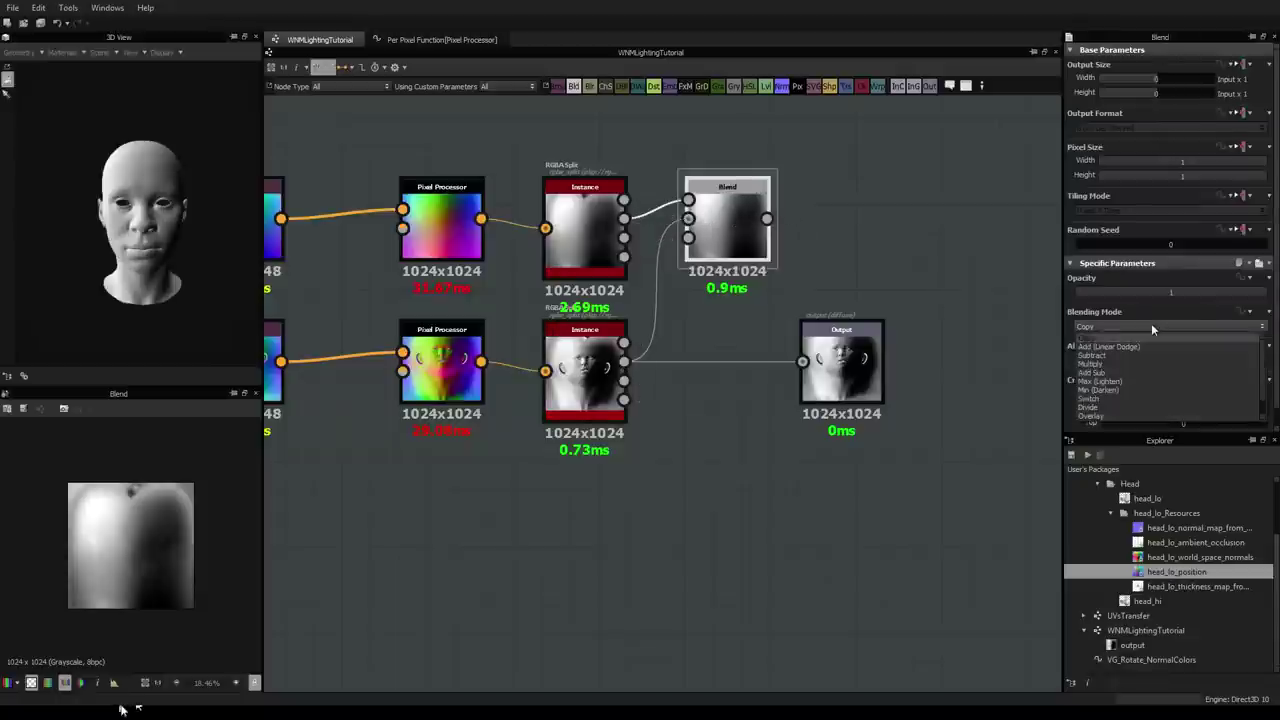
click(1118, 365)
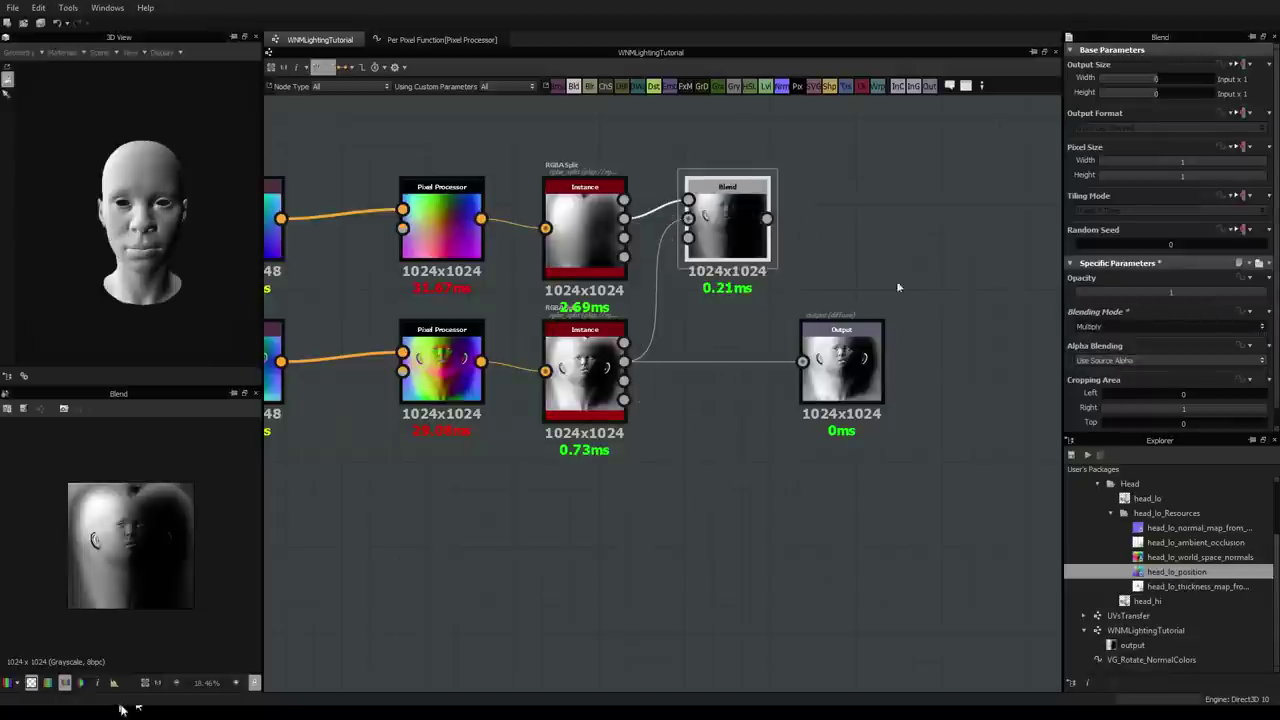
Step: Connect the Blend node to the Output node and check the multiplied lighting on the head up close
drag(768, 219, 840, 363)
mouse_move(149, 237)
mouse_down()
mouse_move(201, 229)
mouse_move(160, 188)
mouse_move(107, 222)
mouse_move(99, 247)
mouse_move(140, 216)
mouse_move(213, 195)
mouse_move(185, 169)
mouse_move(126, 211)
mouse_move(144, 231)
mouse_up()
scroll(140, 215, up, 3)
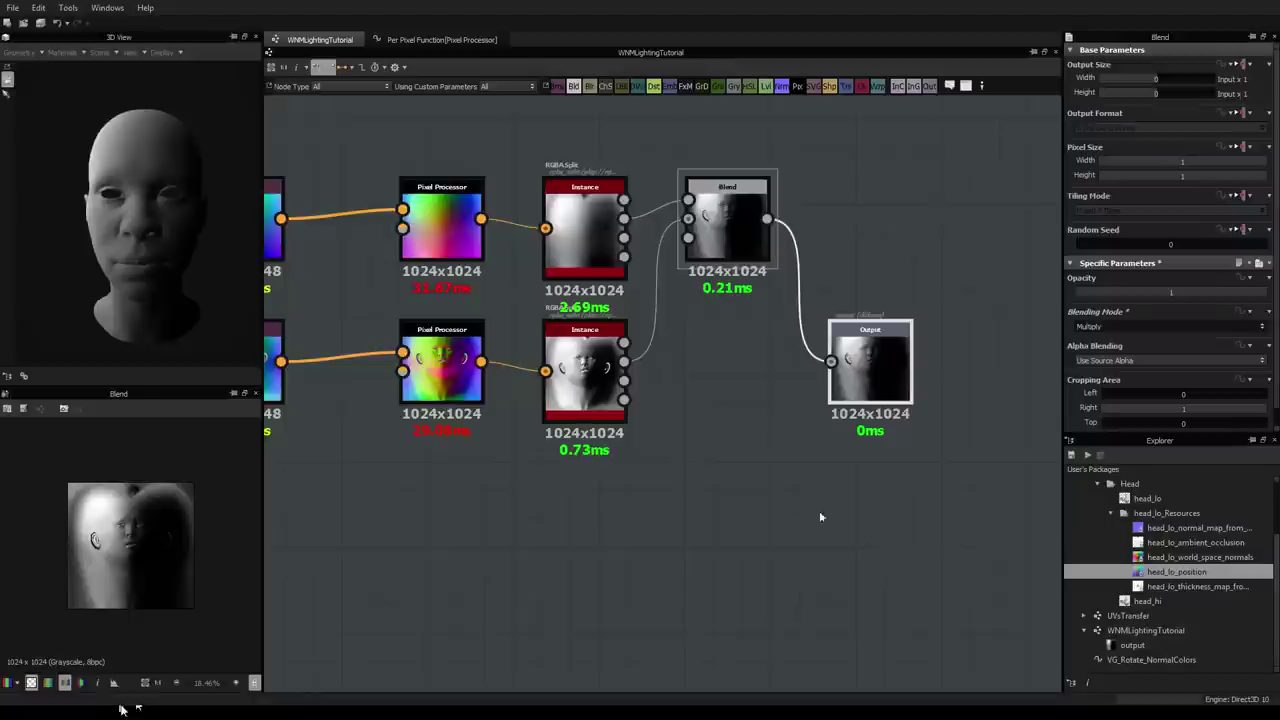
Step: Preview the graph's input parameters, set RGRotation to 1.67 turns and check the rotated lighting on the head up close
click(768, 486)
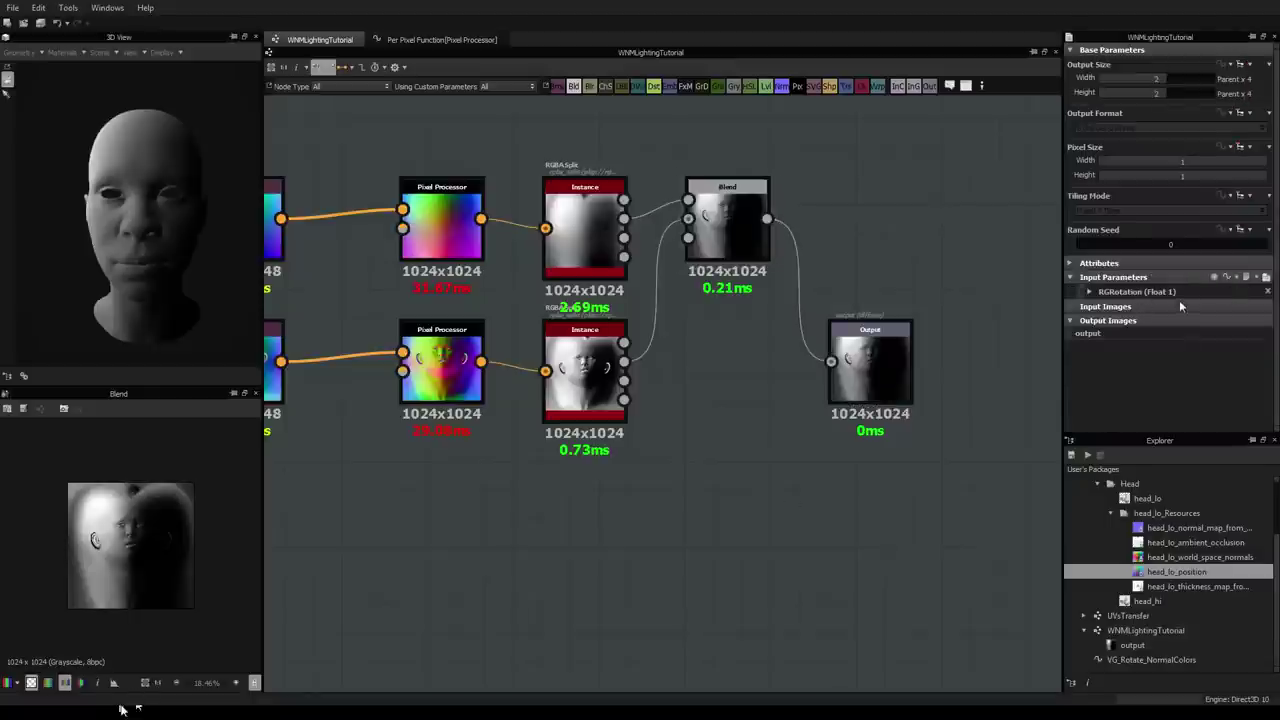
click(1265, 277)
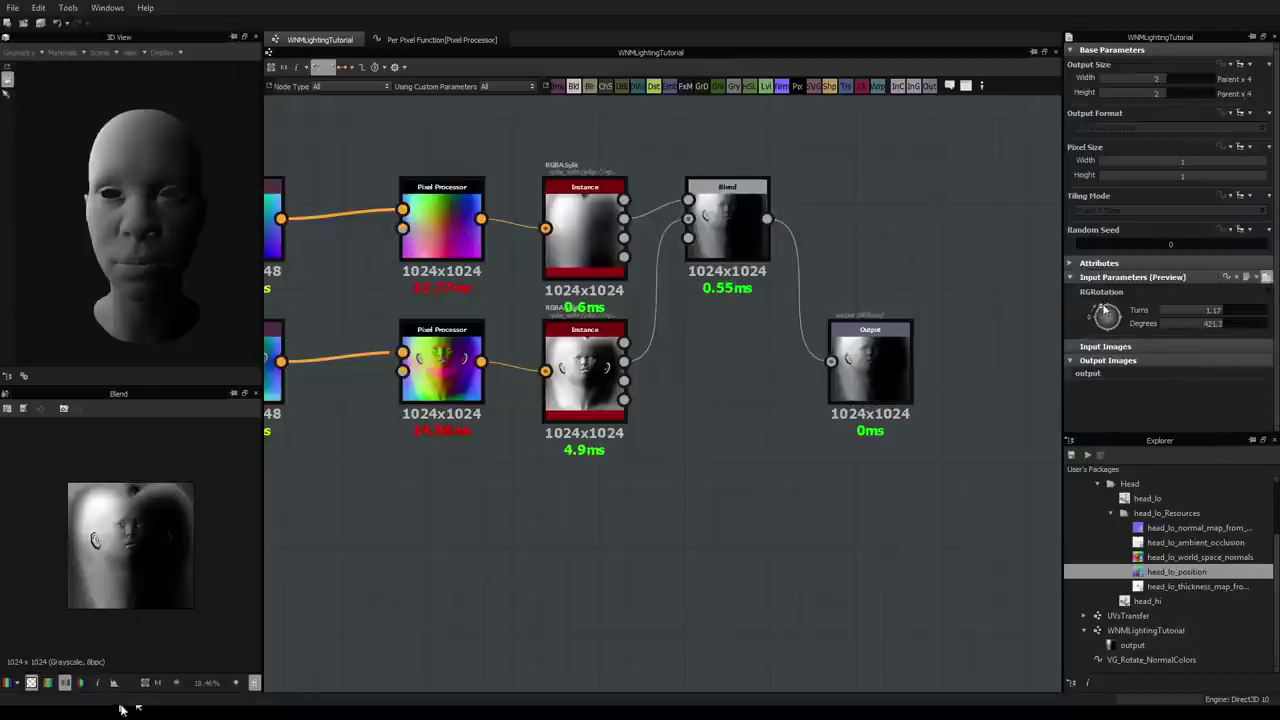
drag(1104, 312, 1118, 338)
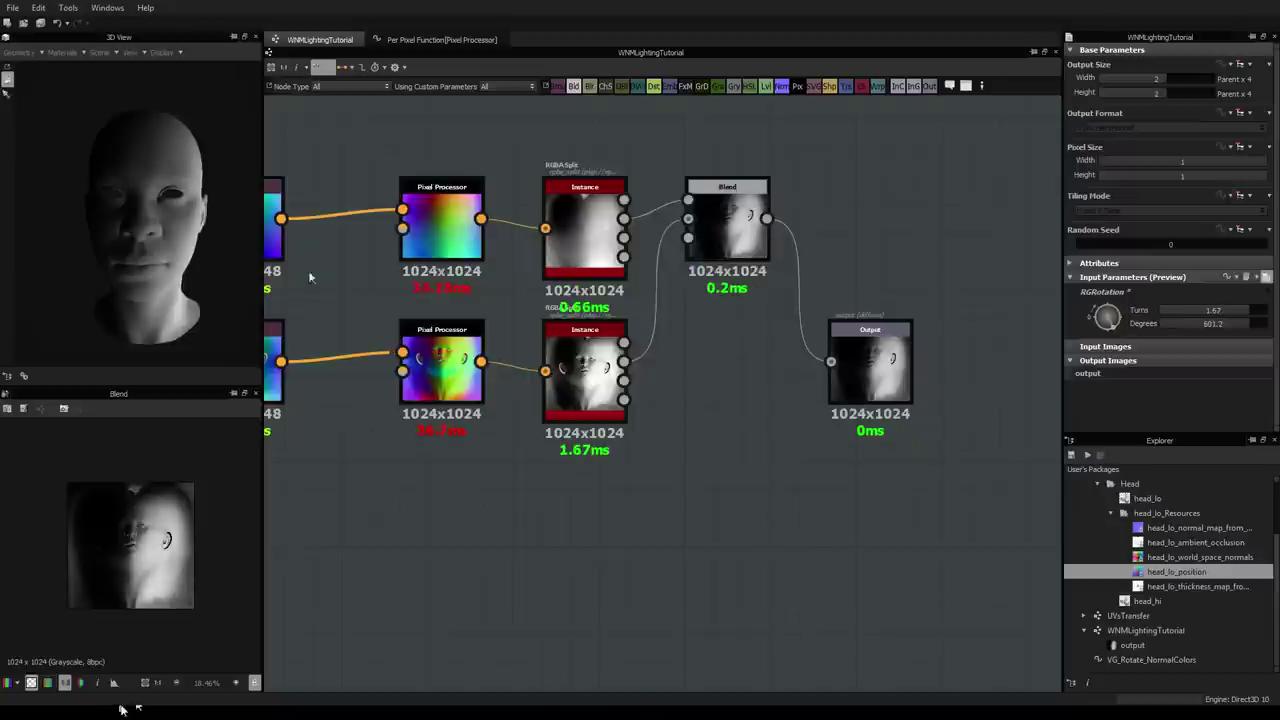
drag(145, 192, 401, 203)
mouse_move(114, 191)
mouse_down()
mouse_move(145, 191)
mouse_move(104, 216)
mouse_move(132, 214)
mouse_move(134, 233)
mouse_move(73, 240)
mouse_move(112, 240)
mouse_move(83, 252)
mouse_move(30, 248)
mouse_move(42, 248)
mouse_move(40, 196)
mouse_move(101, 188)
mouse_move(90, 198)
mouse_up()
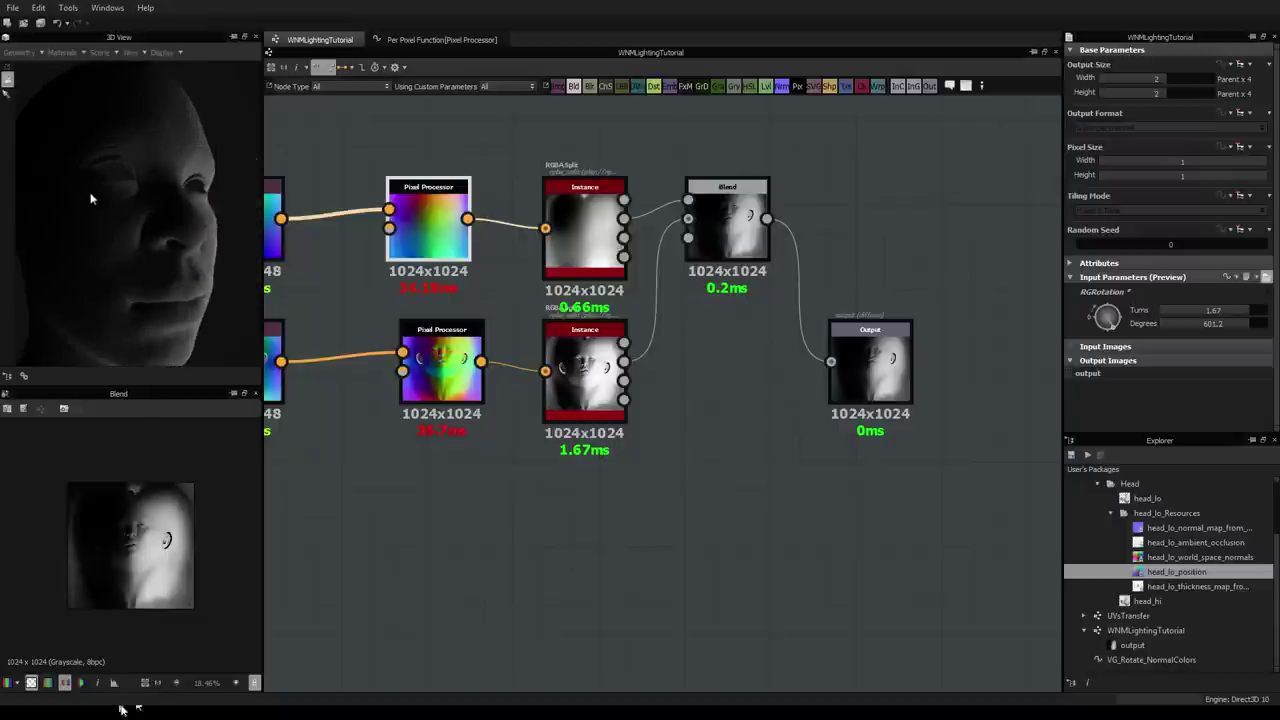
Step: Try the Copy blending mode on the Blend node and inspect the shading on the head
click(743, 224)
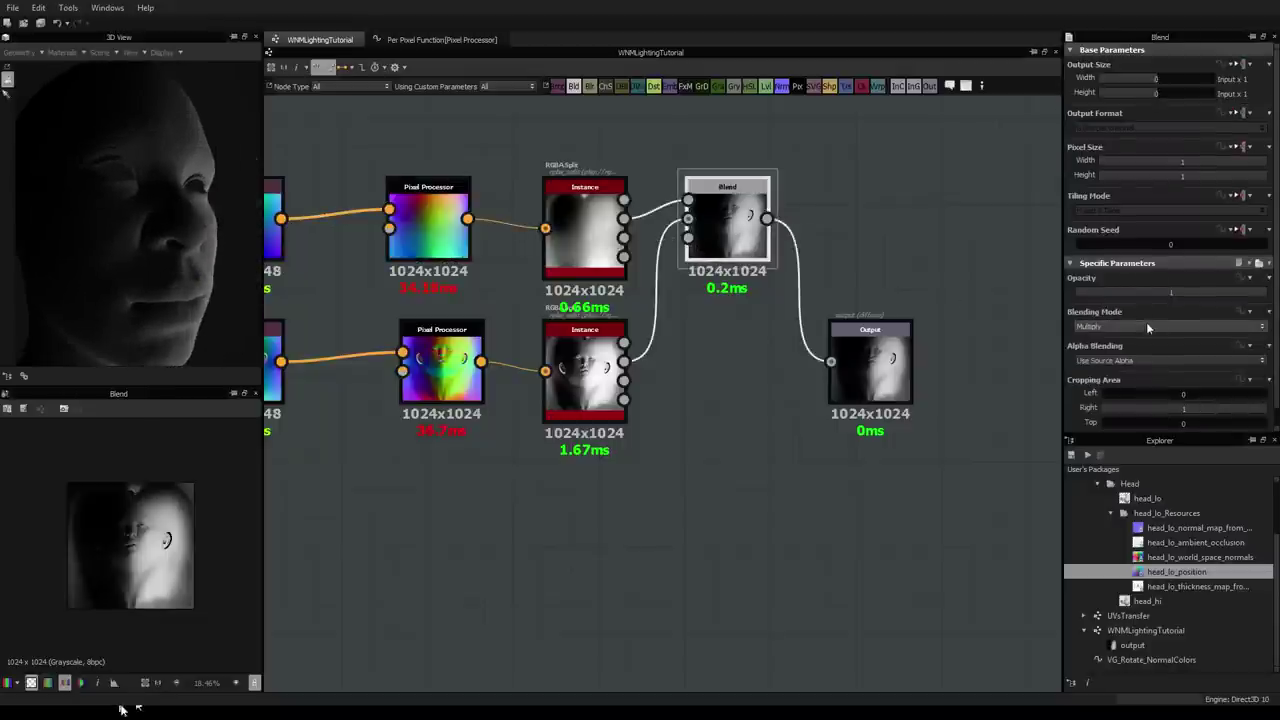
click(1148, 327)
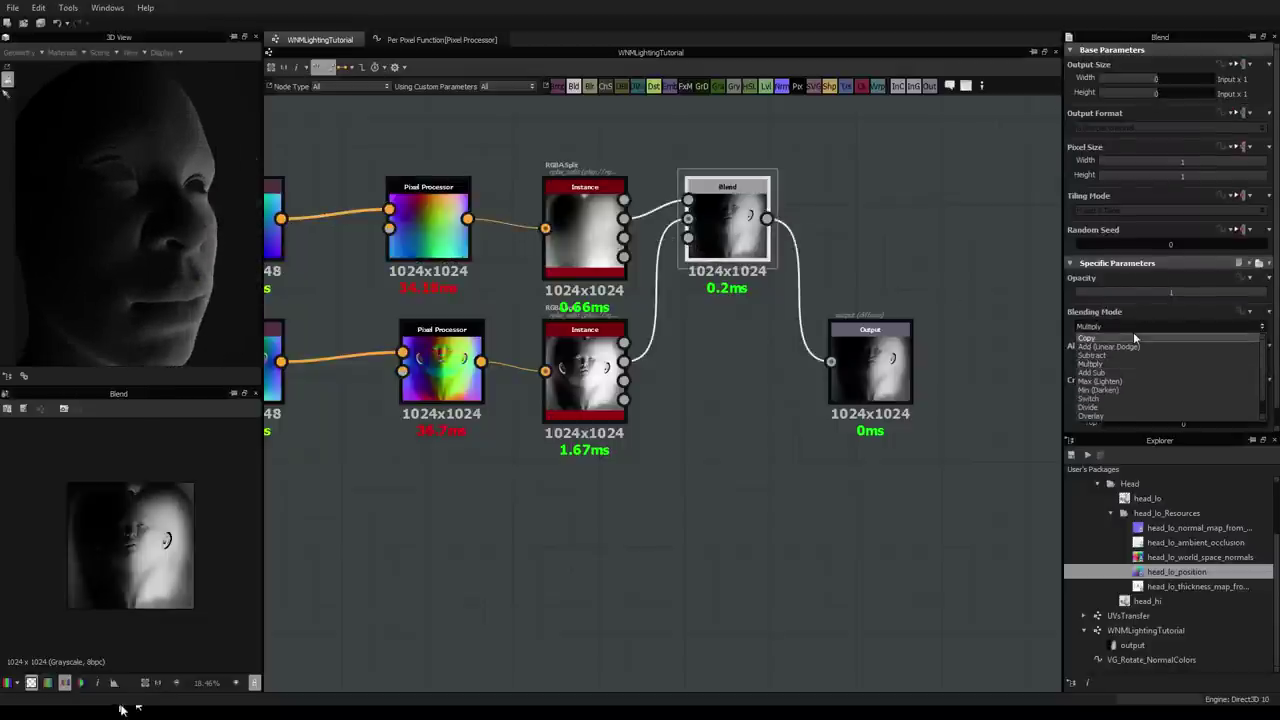
click(1134, 335)
click(1190, 323)
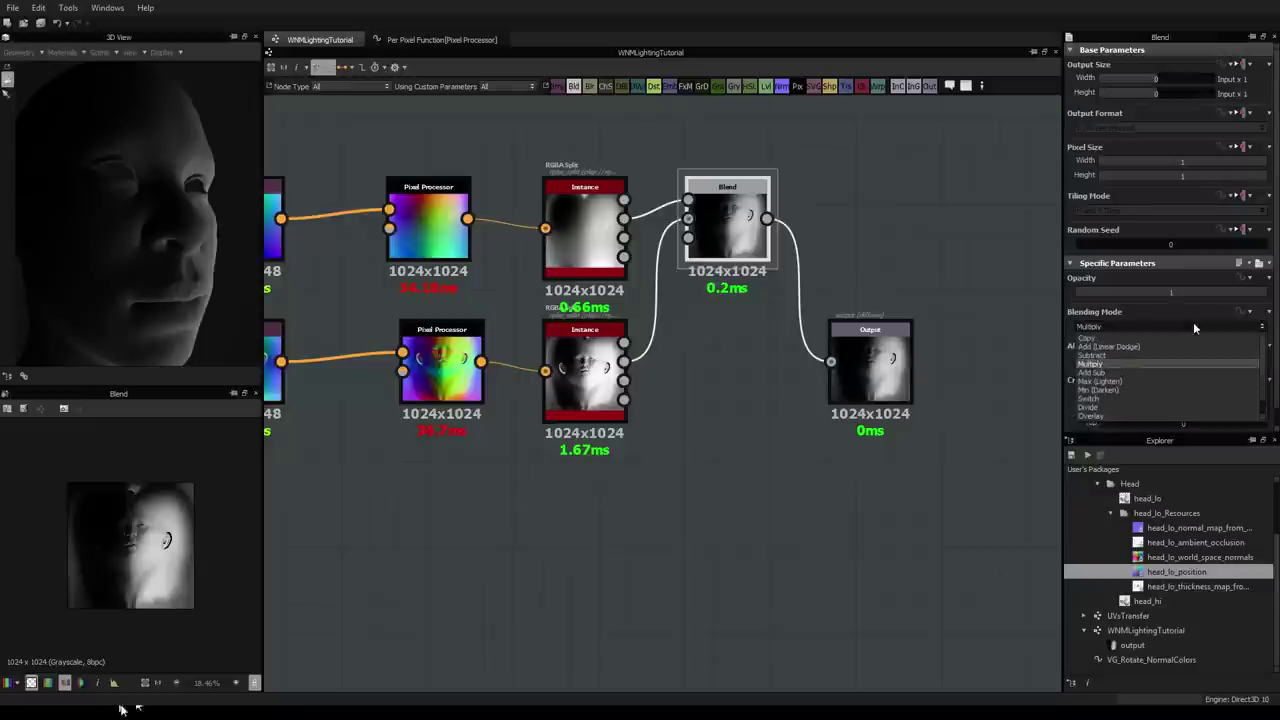
click(1158, 339)
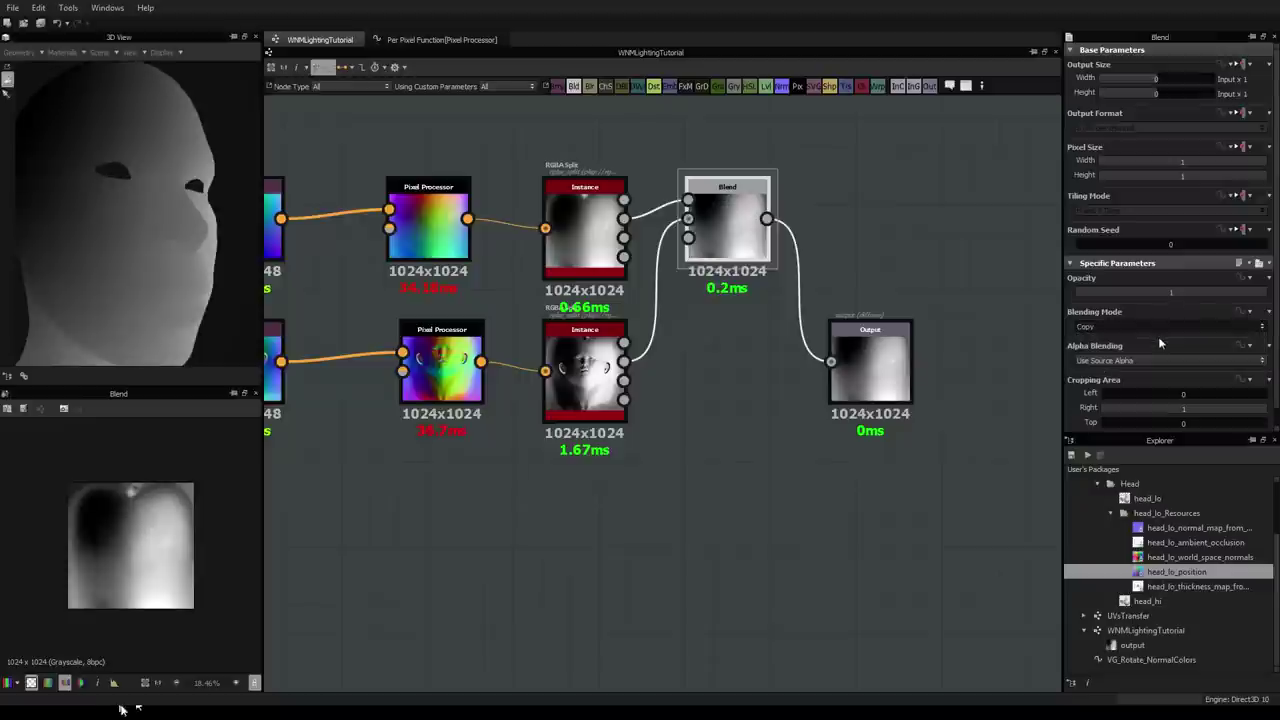
drag(135, 215, 157, 234)
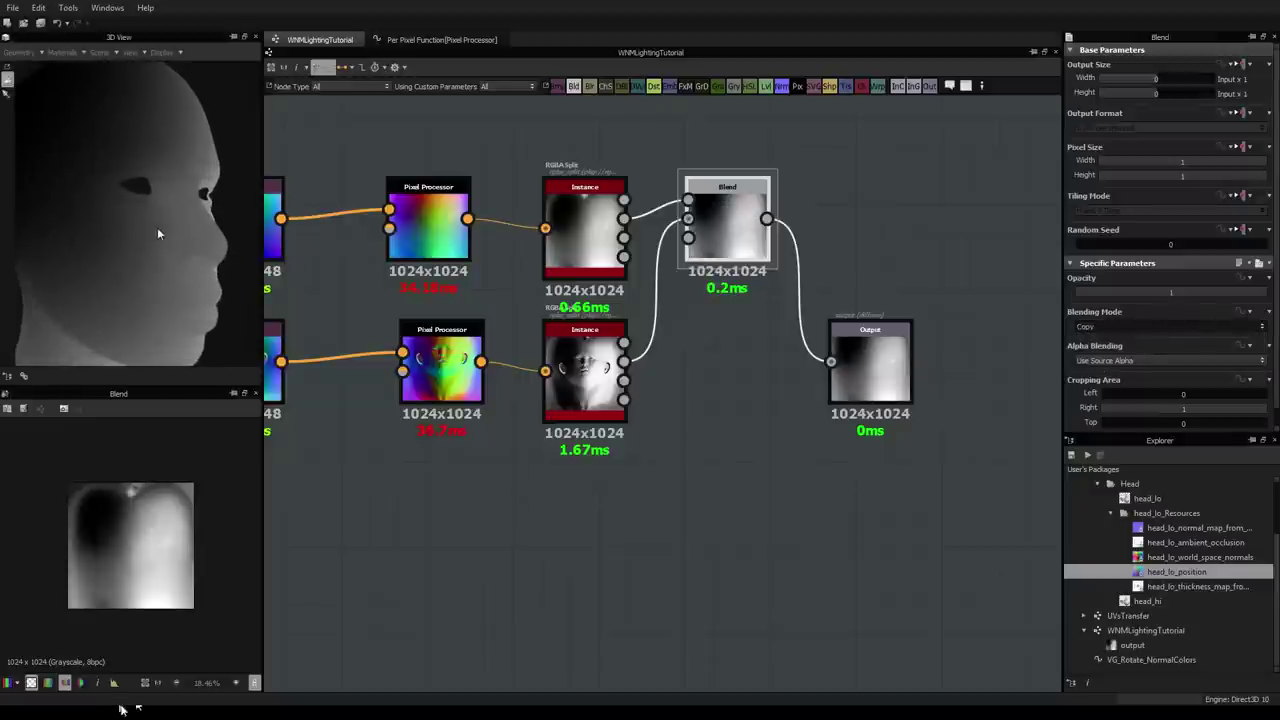
Step: Compare the Add (Linear Dodge), Subtract and Multiply blending modes of the Blend node on the head
click(1146, 325)
click(1146, 325)
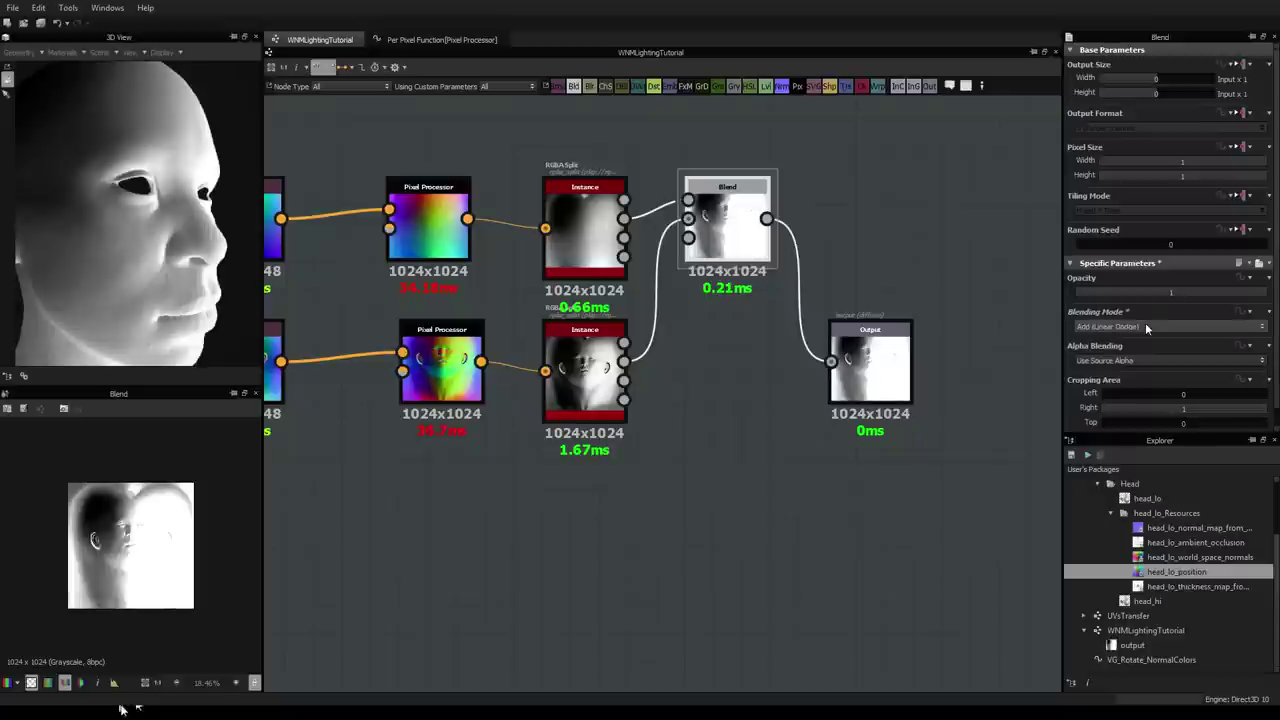
drag(196, 230, 122, 230)
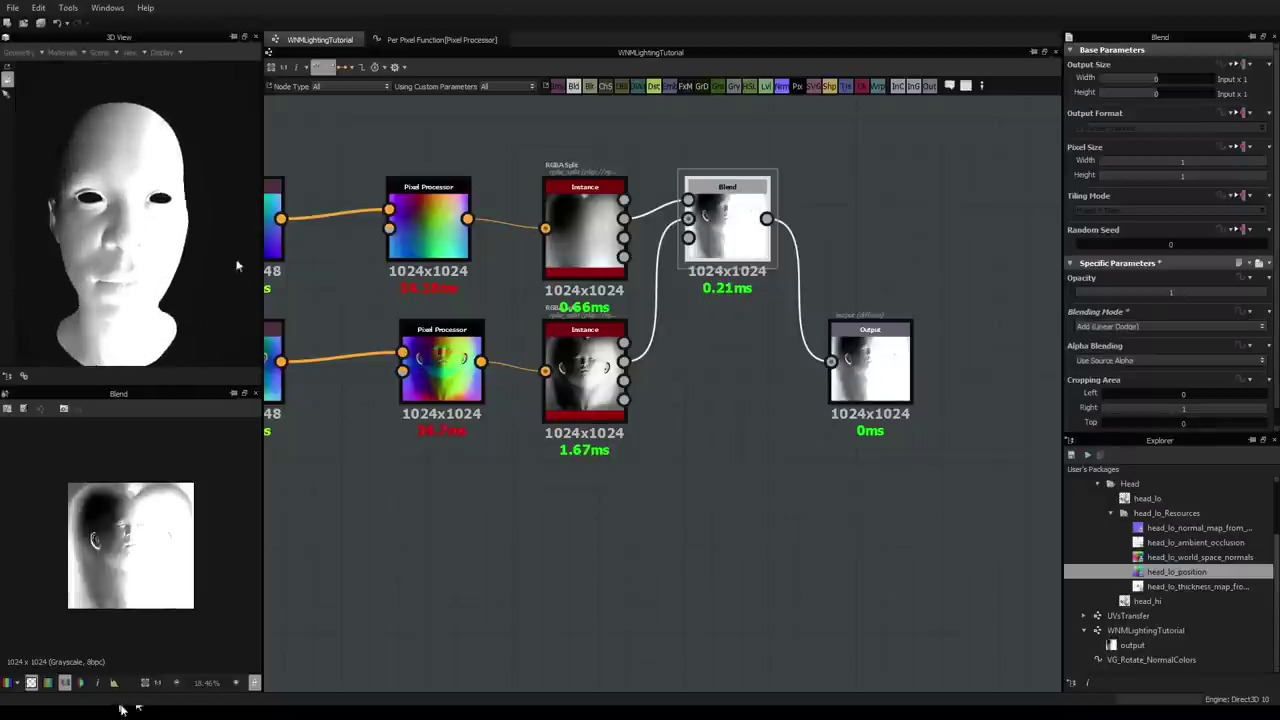
click(1148, 321)
click(1148, 321)
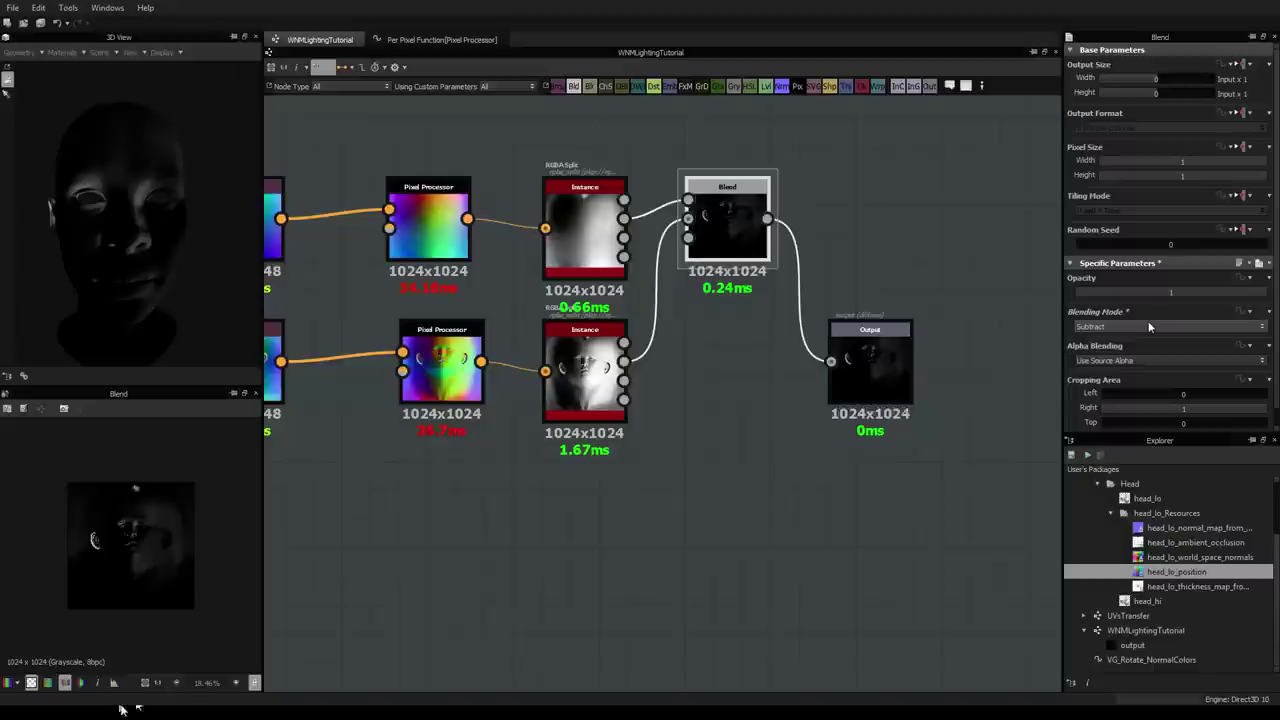
scroll(1149, 326, down, 1)
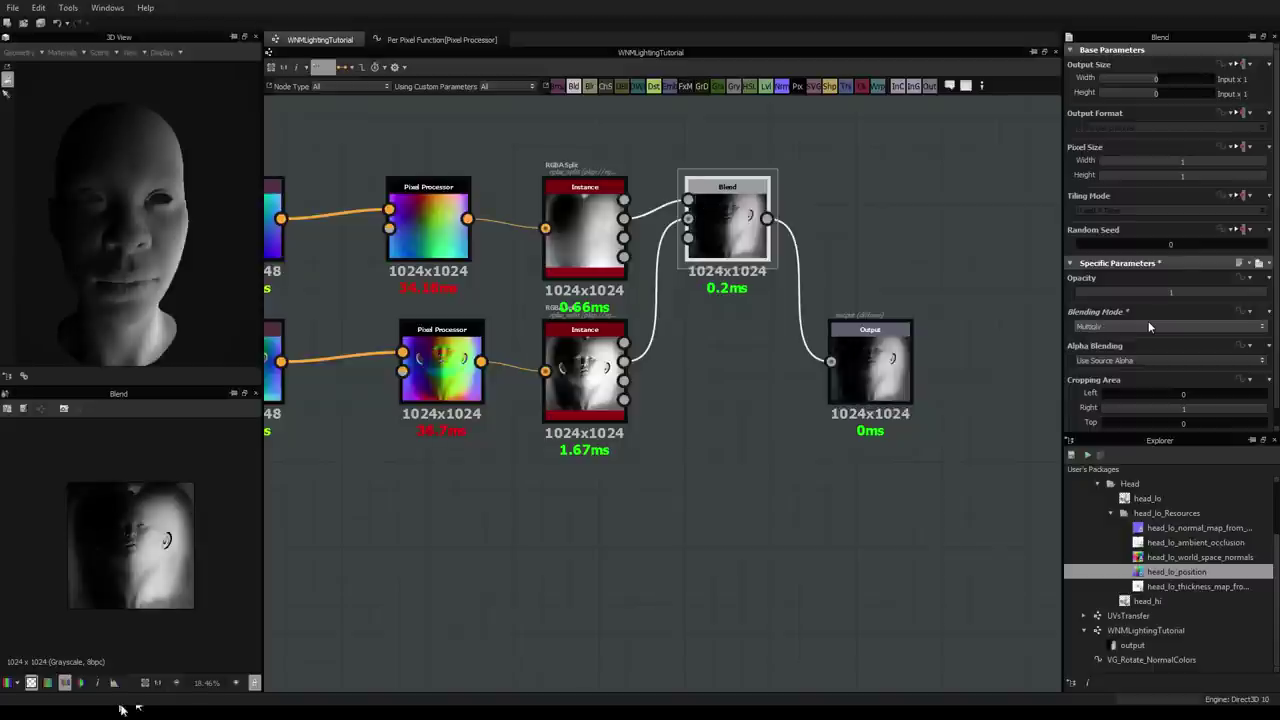
drag(140, 251, 160, 251)
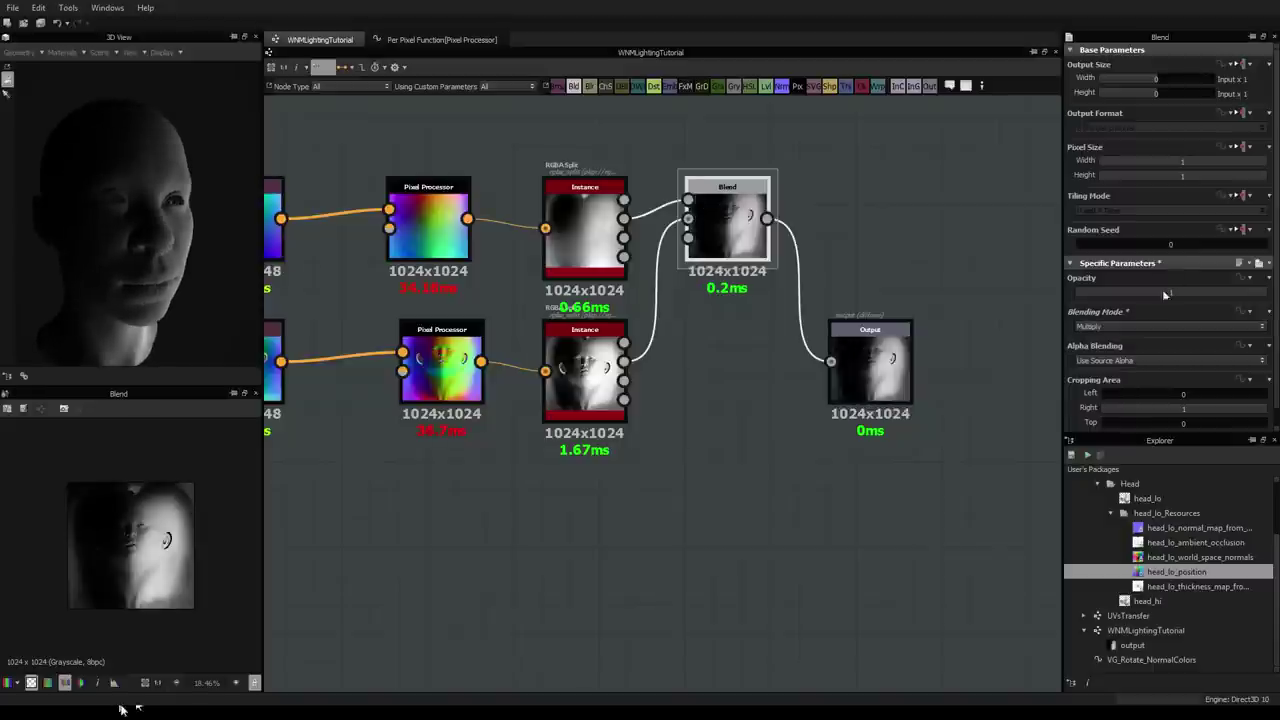
Step: Try the Max (Lighten), Divide, Overlay and Screen blending modes on the Blend node, inspecting the head from the front and back
click(1132, 324)
click(1132, 324)
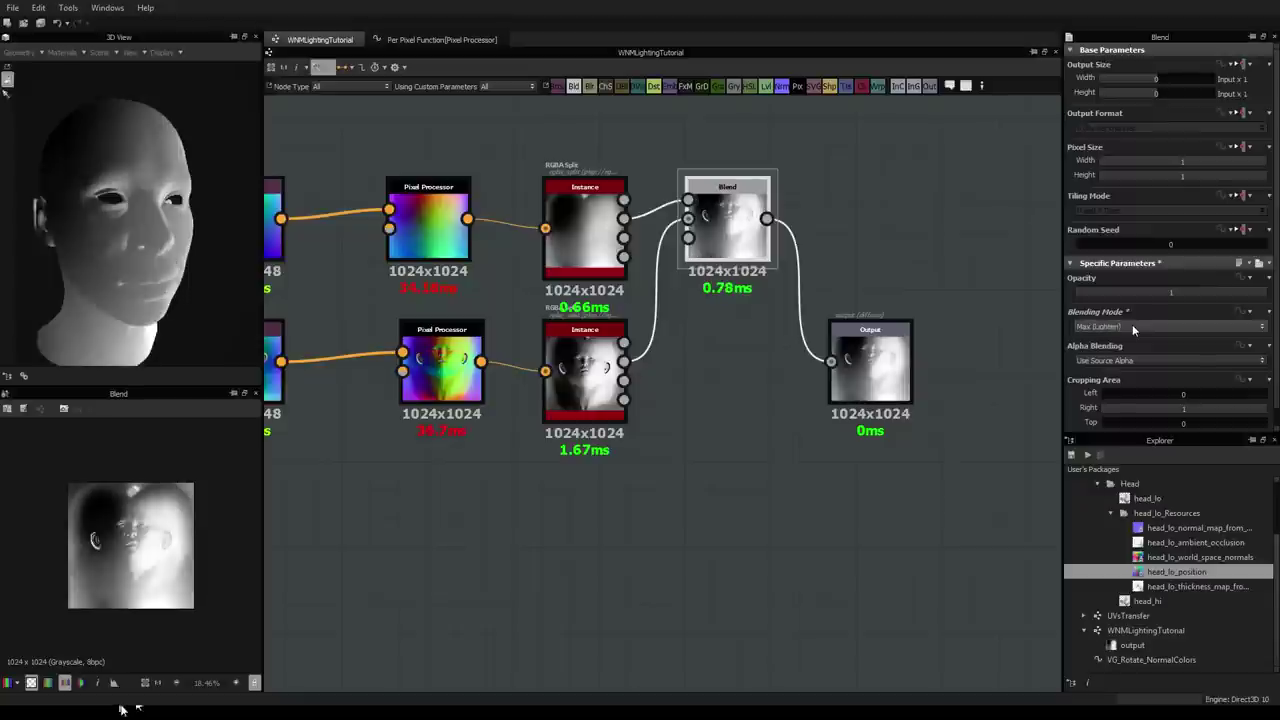
scroll(1132, 324, down, 2)
scroll(1132, 324, down, 1)
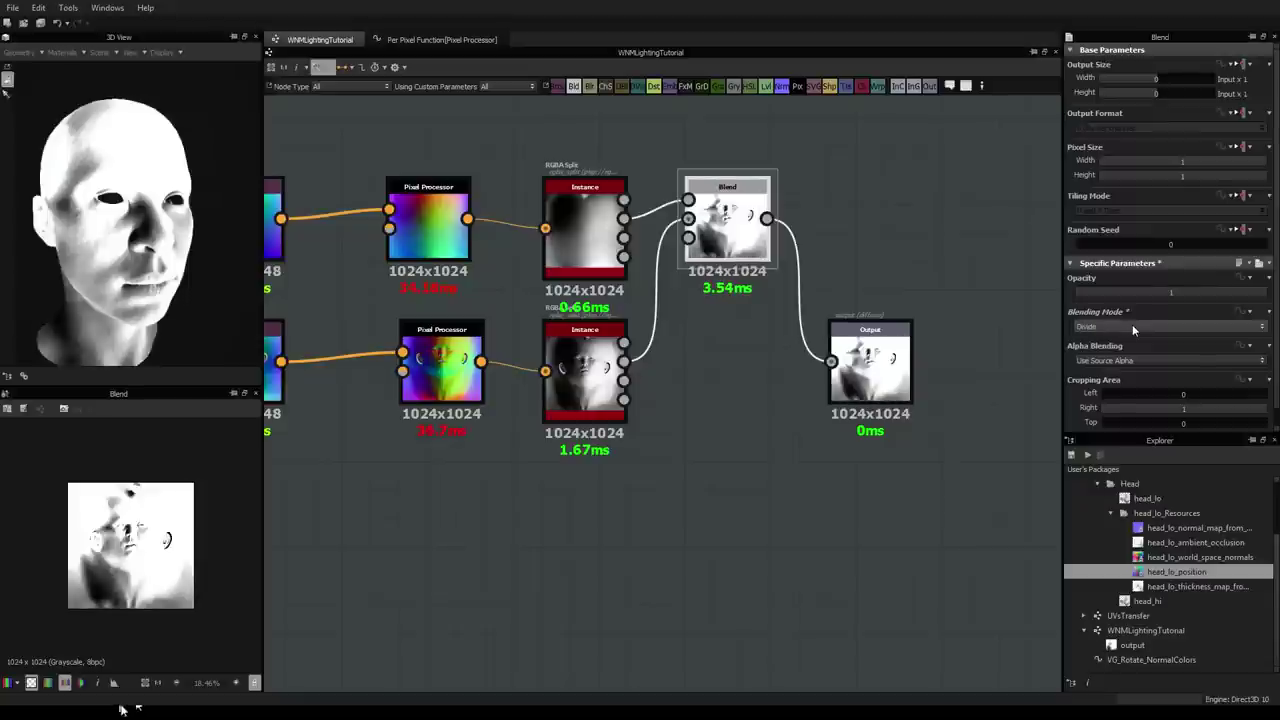
scroll(1132, 324, down, 1)
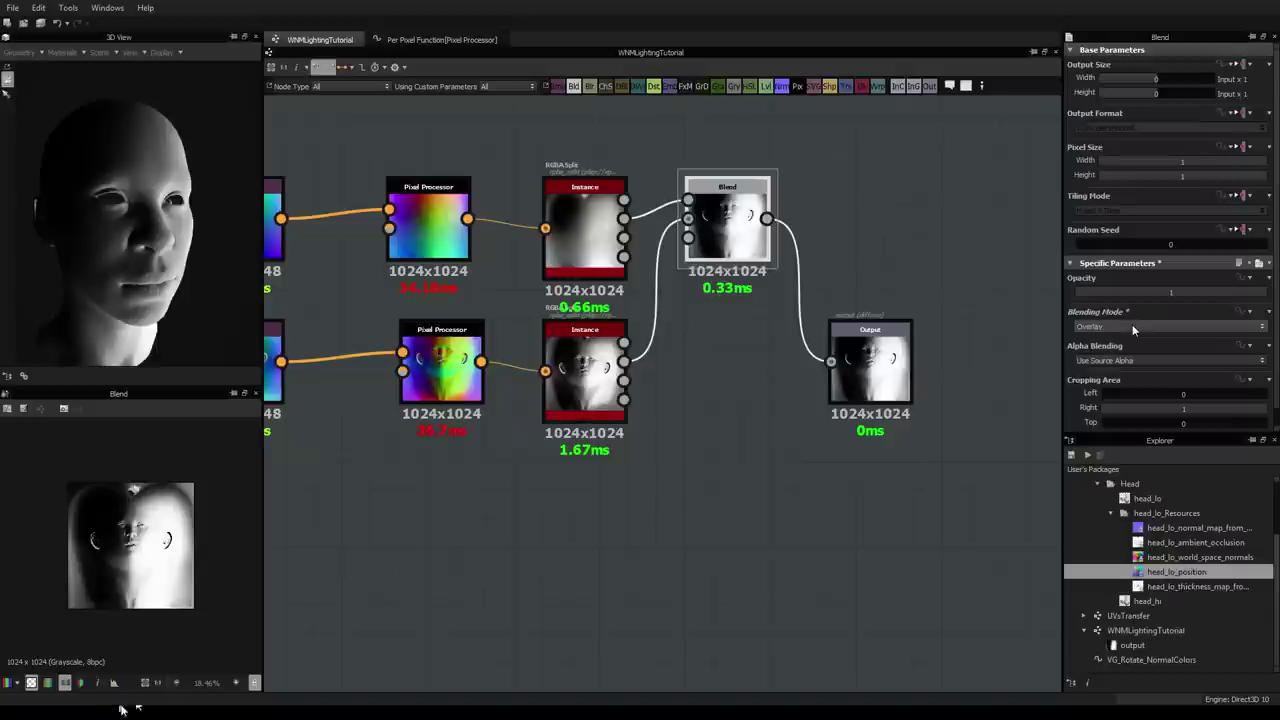
drag(55, 182, 253, 174)
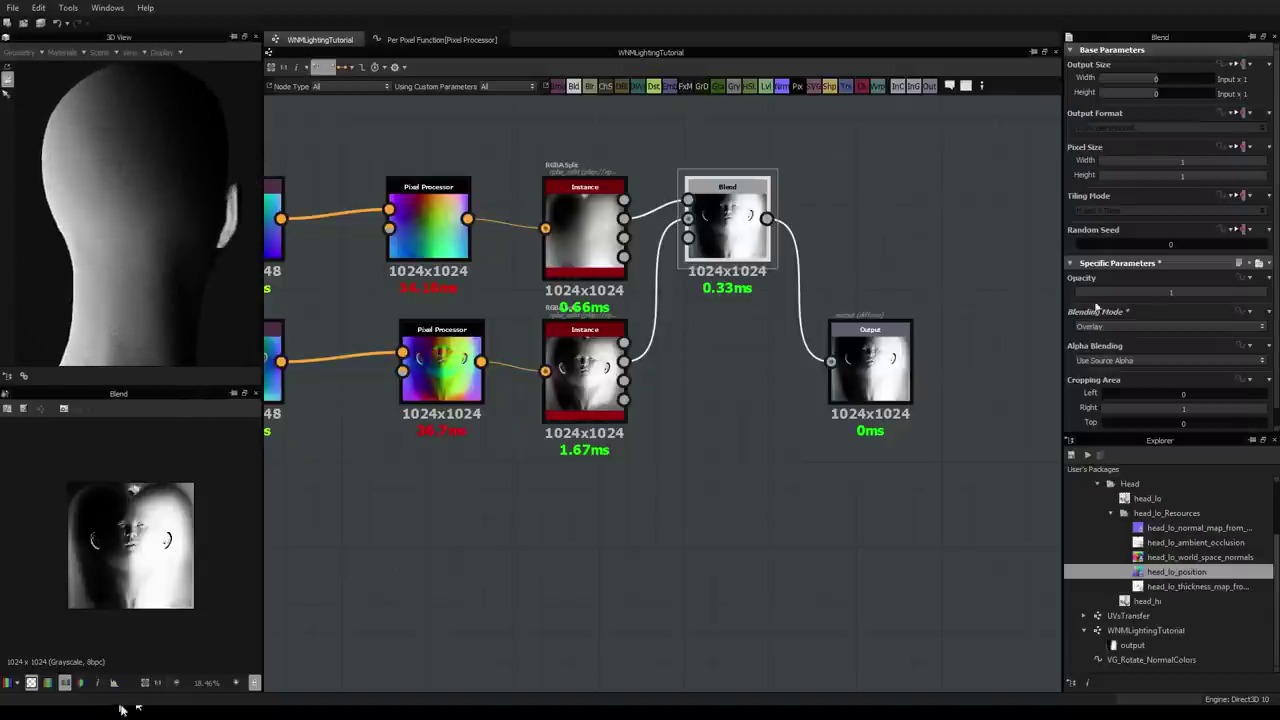
scroll(1131, 323, down, 1)
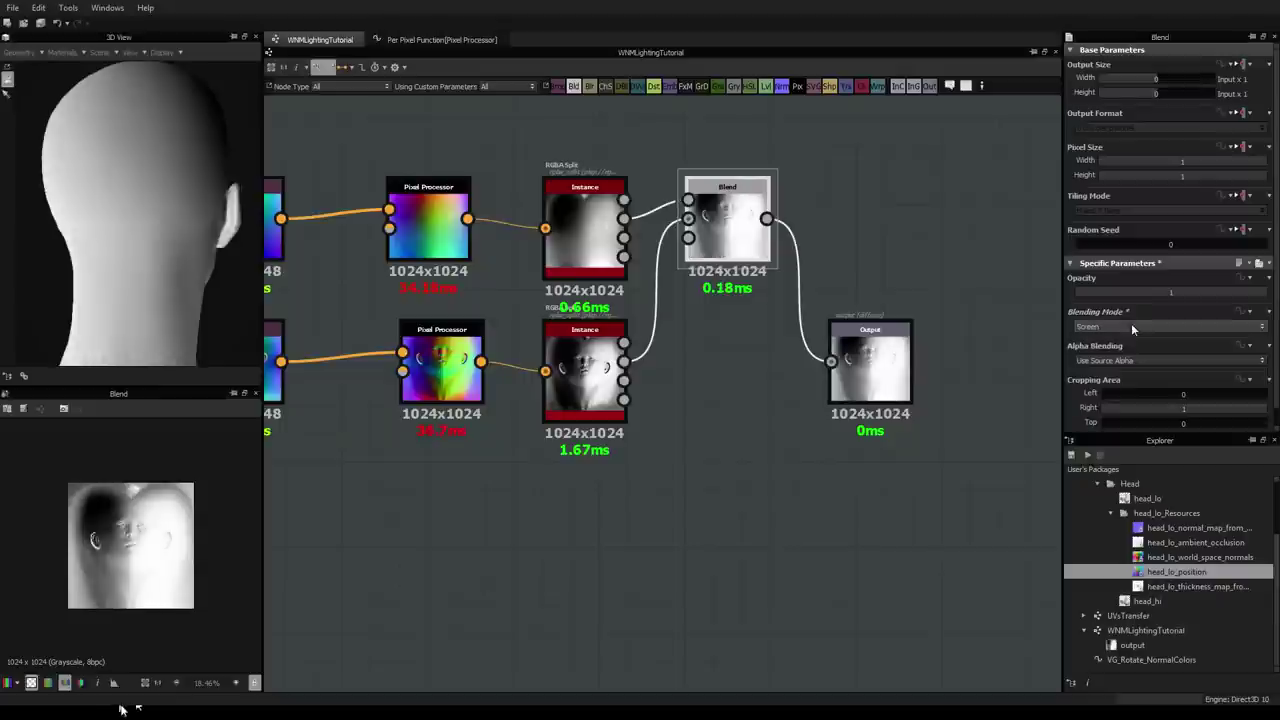
drag(238, 176, 0, 176)
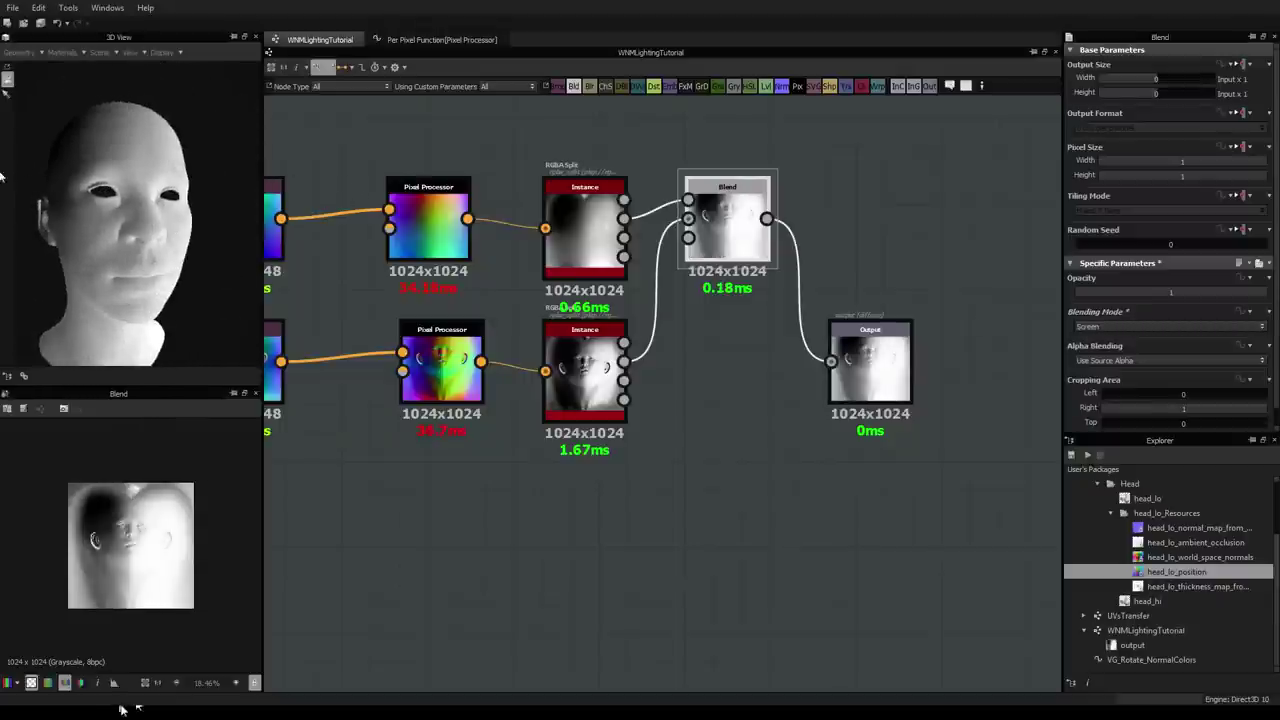
Step: Set the Blend node's blending mode back to Multiply and check the lighting on the whole head
click(1121, 325)
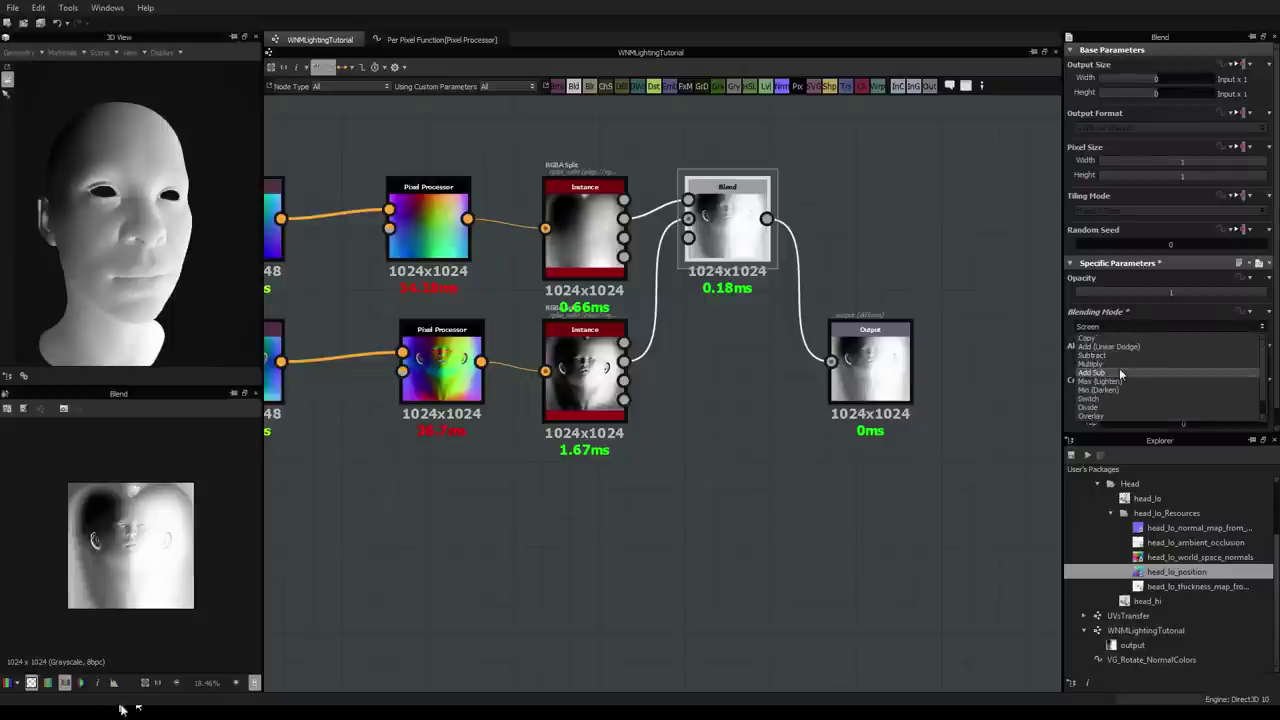
click(1125, 356)
drag(184, 222, 129, 230)
scroll(87, 222, down, 3)
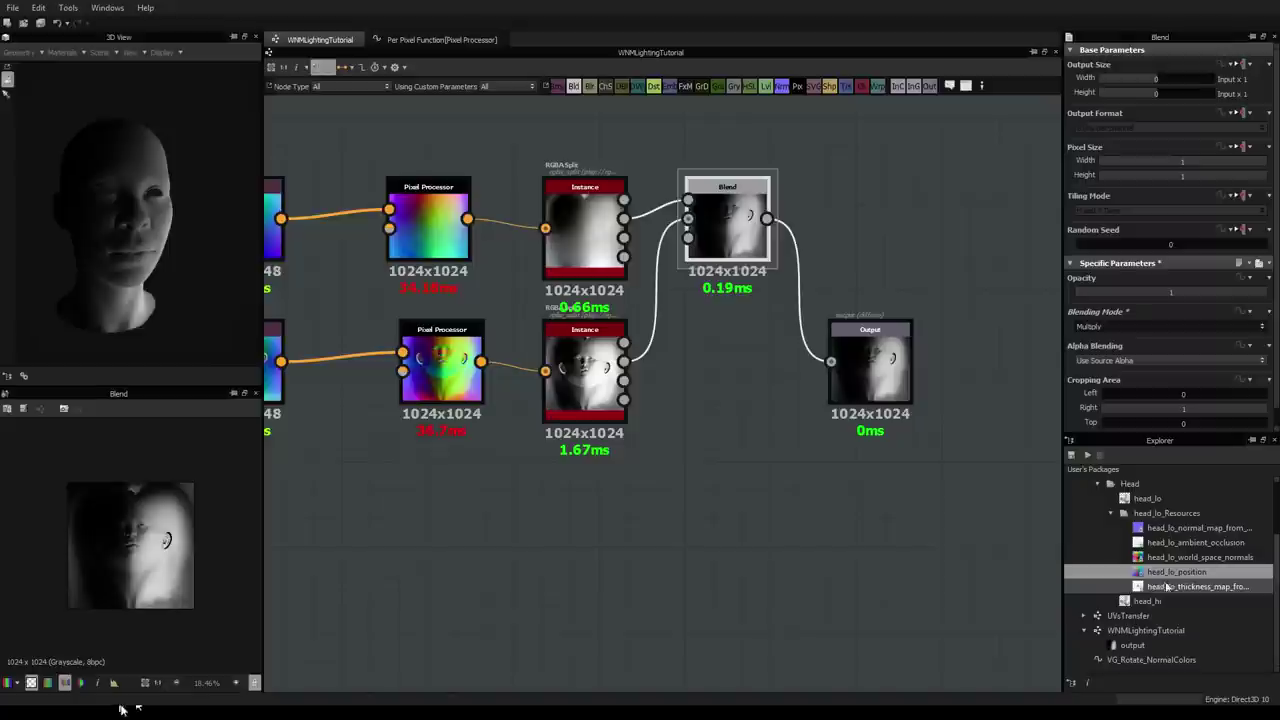
Step: Add head_lo_thickness_map_from_mesh to the graph as a Bitmap node and place it above the position map's Bitmap node
drag(1190, 587, 542, 150)
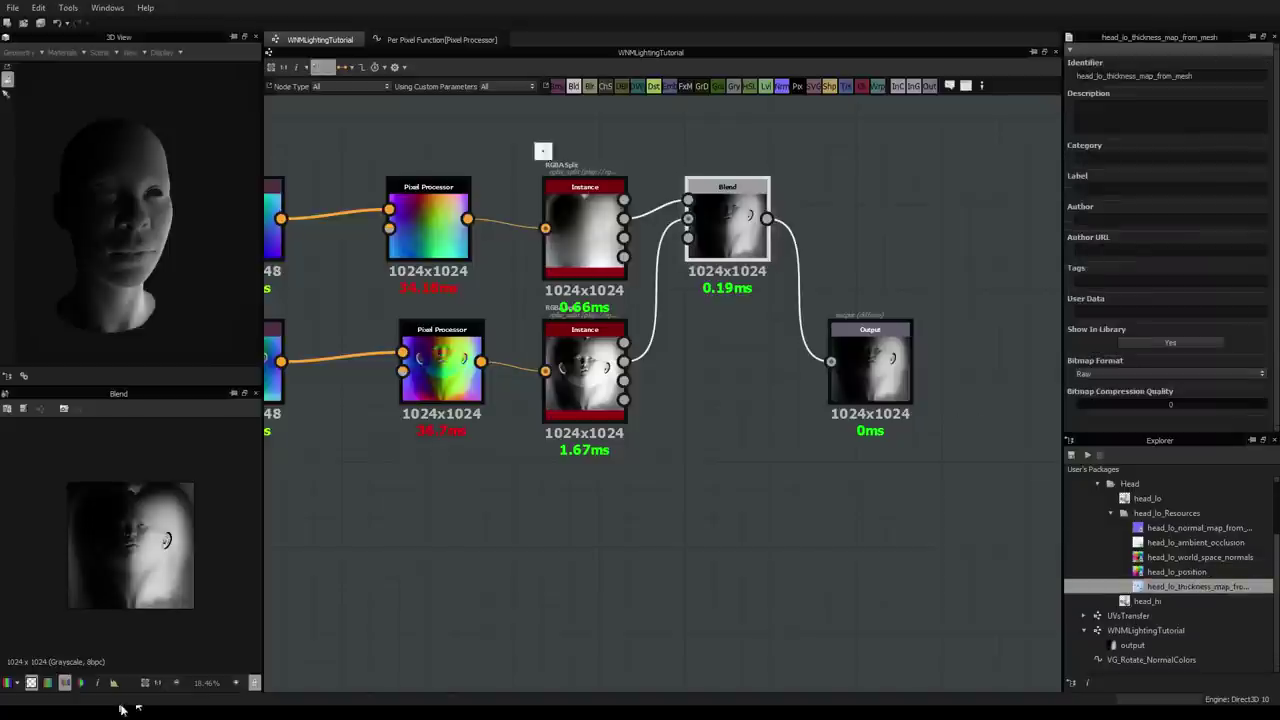
drag(376, 109, 385, 132)
middle_drag(491, 175, 708, 340)
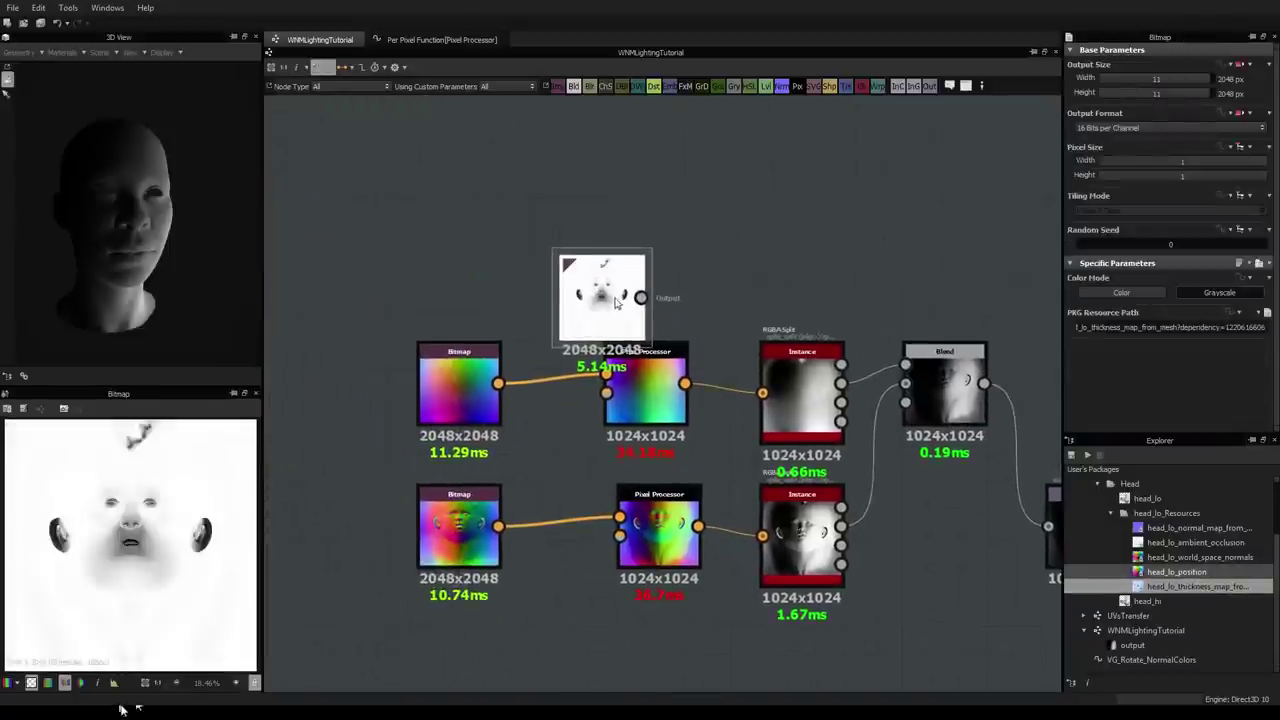
drag(621, 301, 506, 273)
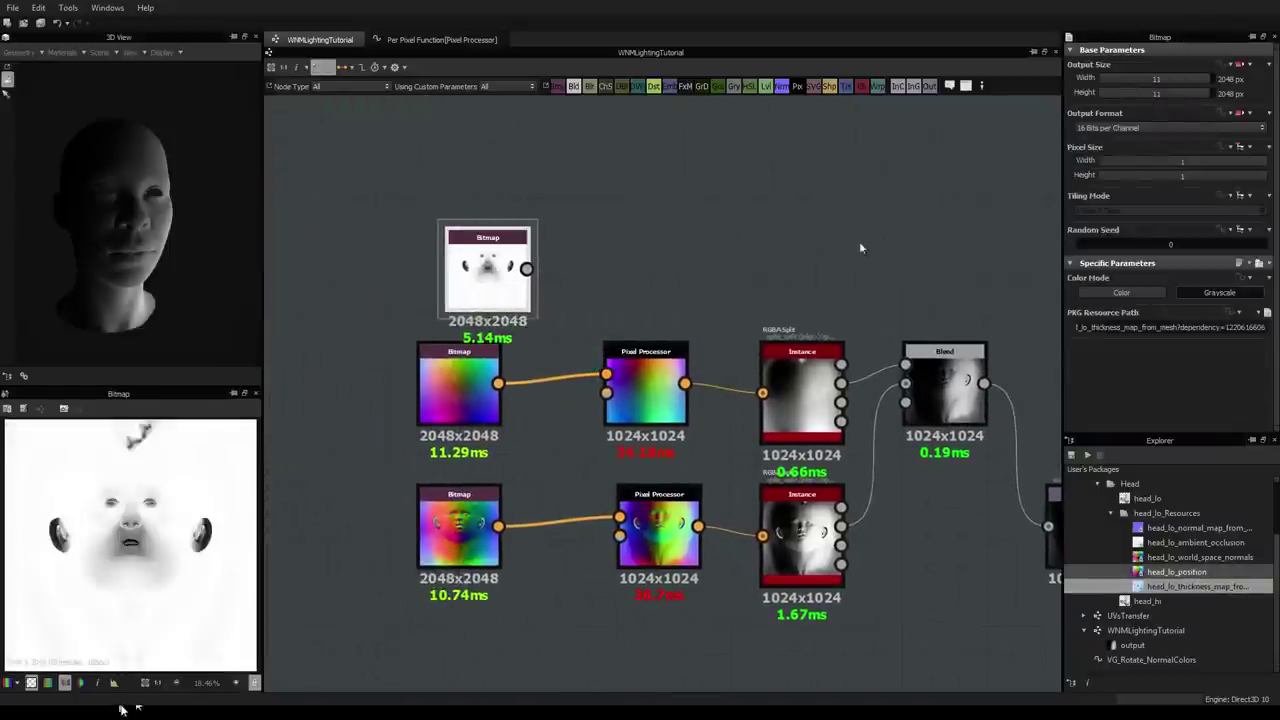
Step: Connect the thickness map's Bitmap node to the Output node and inspect the thickness on the head, including the ears
scroll(860, 248, down, 3)
drag(516, 186, 877, 364)
drag(70, 246, 98, 192)
scroll(131, 237, up, 3)
drag(25, 148, 139, 148)
drag(210, 181, 225, 175)
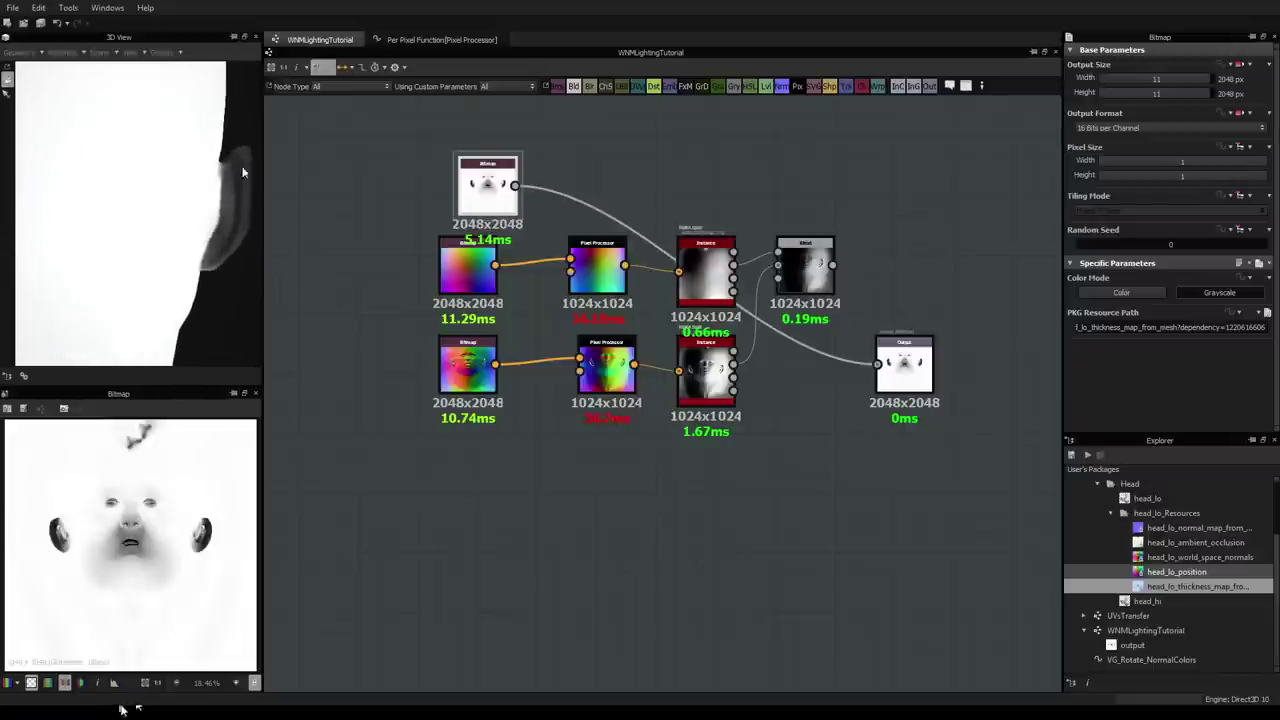
drag(215, 222, 150, 193)
Step: Move the thickness Bitmap node away from the other rows and insert an Invert Grayscale node after it
drag(462, 190, 424, 151)
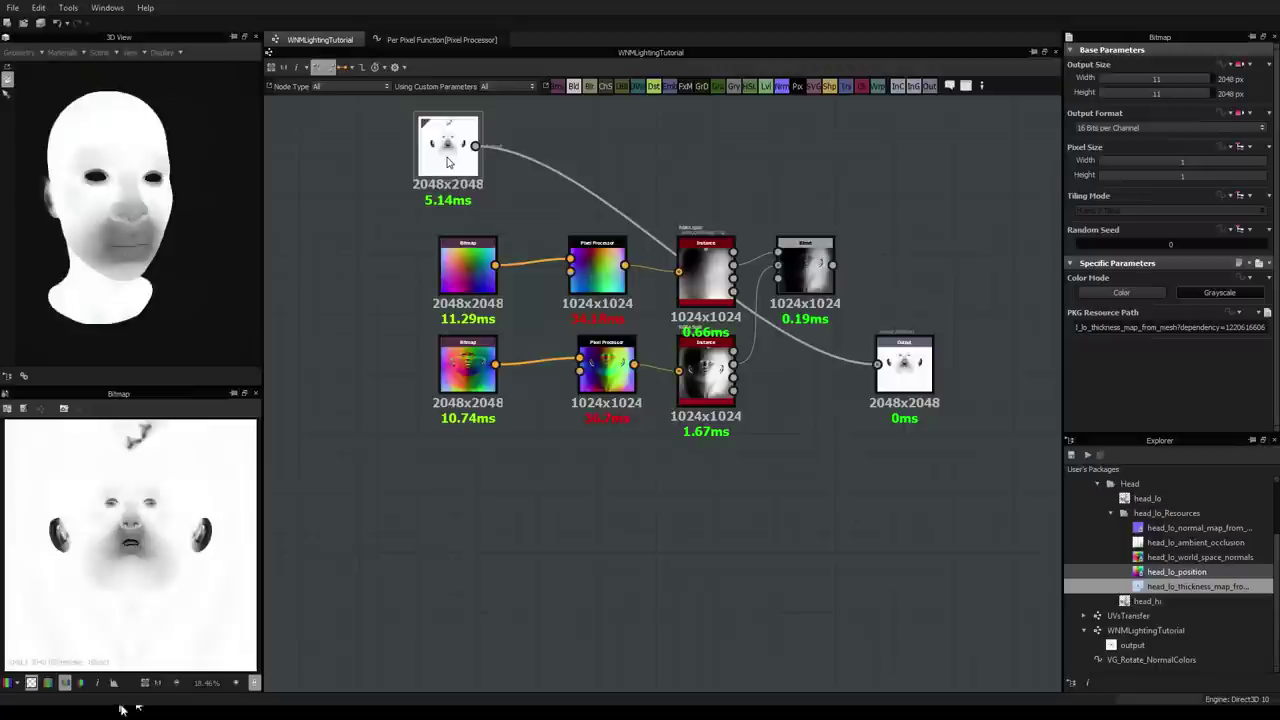
key(space)
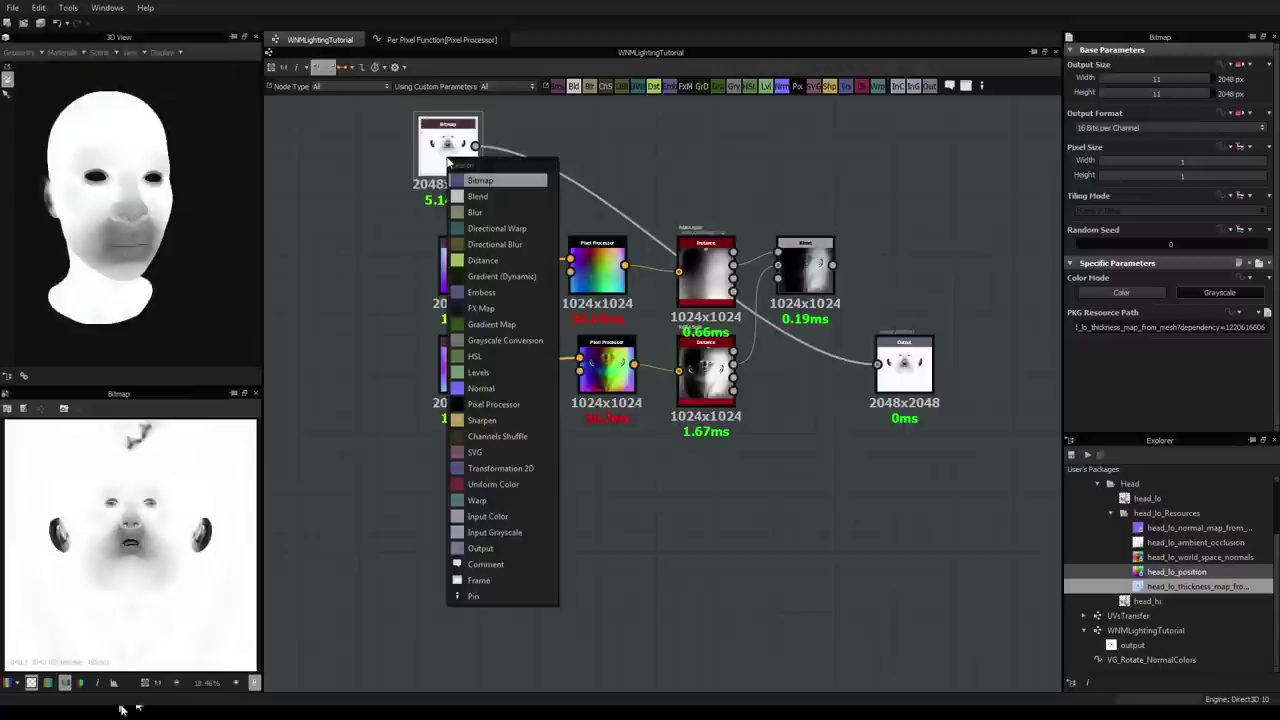
text(invert)
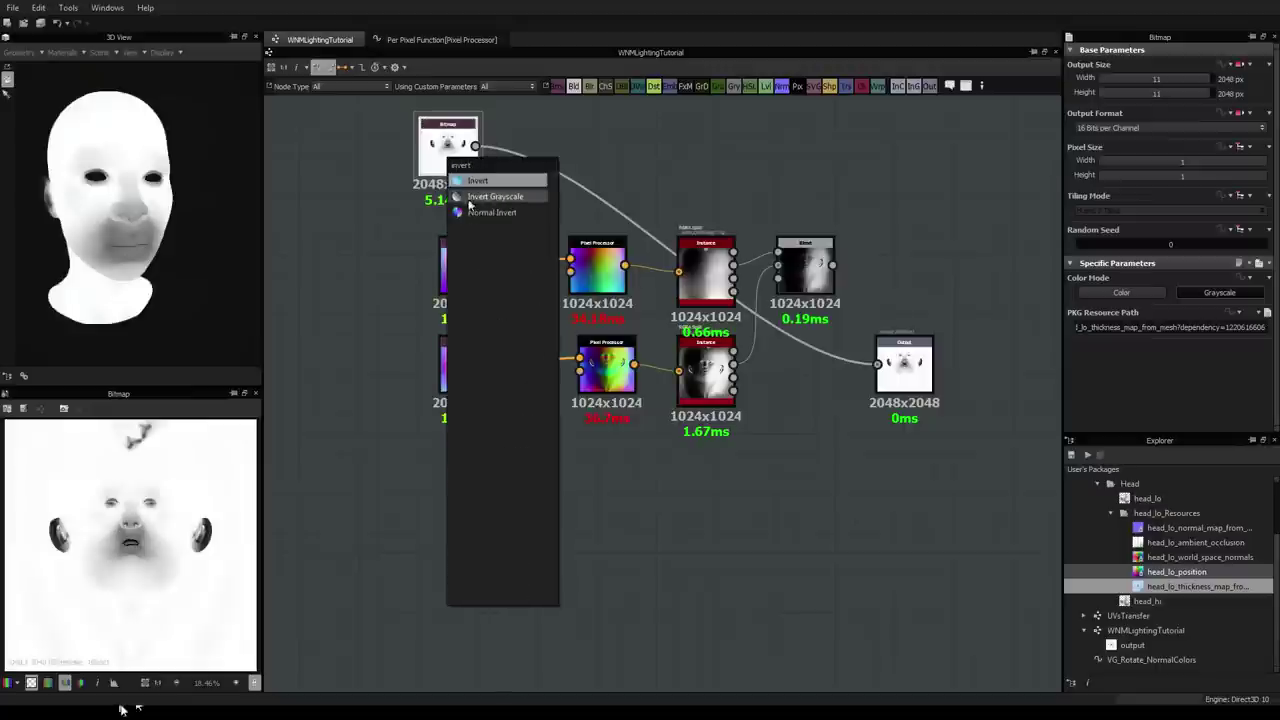
click(506, 199)
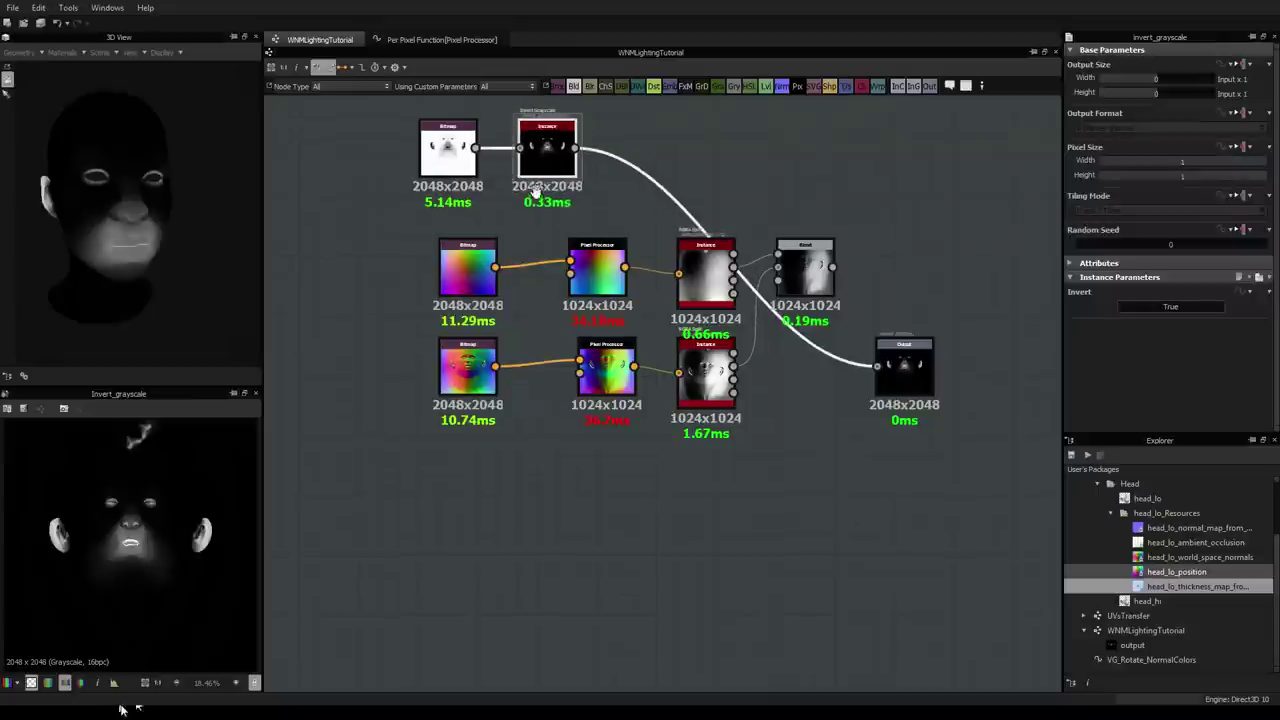
Step: Move the position and world space normals node rows away from the Blend node to make room before it
middle_drag(538, 196, 559, 322)
scroll(568, 331, up, 4)
scroll(620, 340, down, 3)
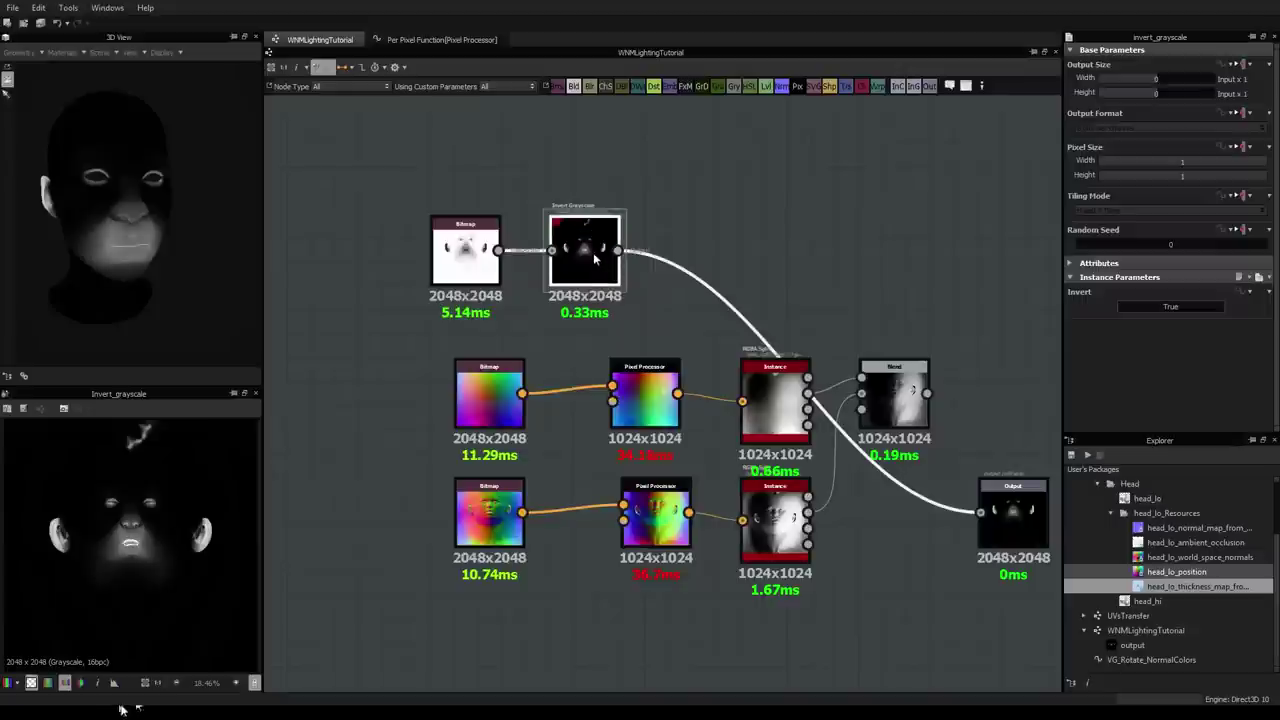
scroll(601, 270, down, 2)
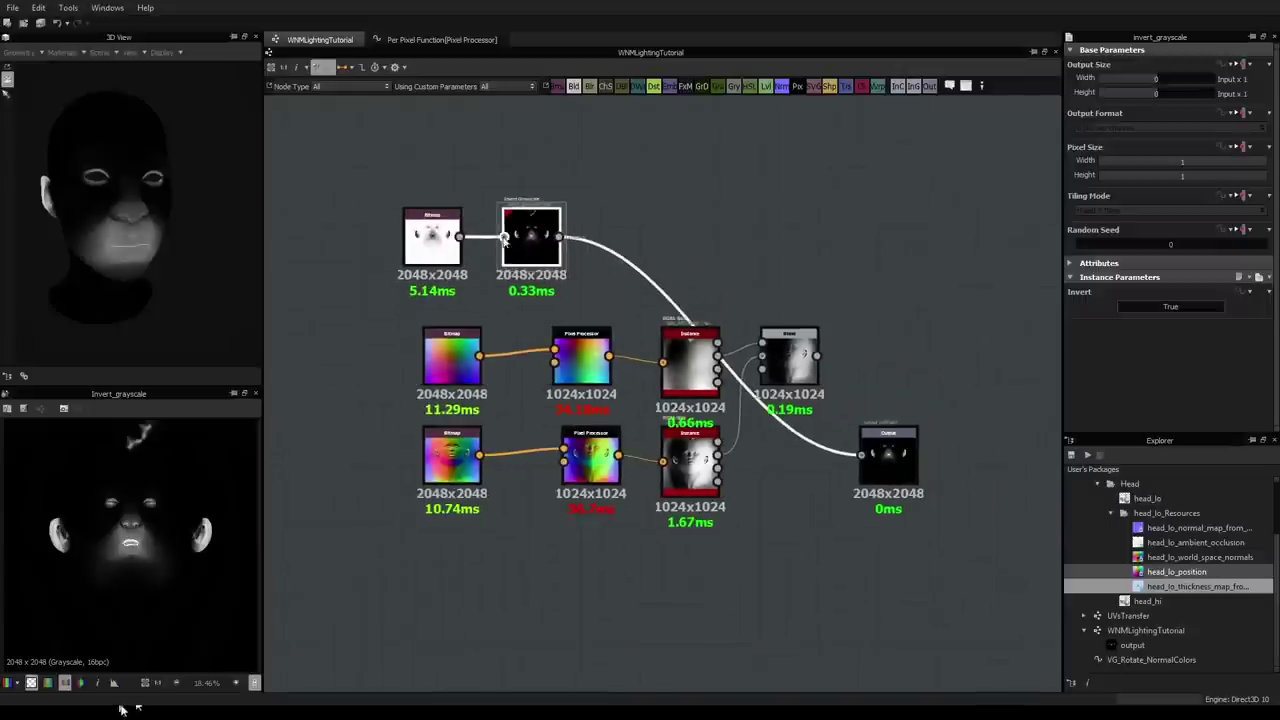
middle_drag(529, 251, 540, 218)
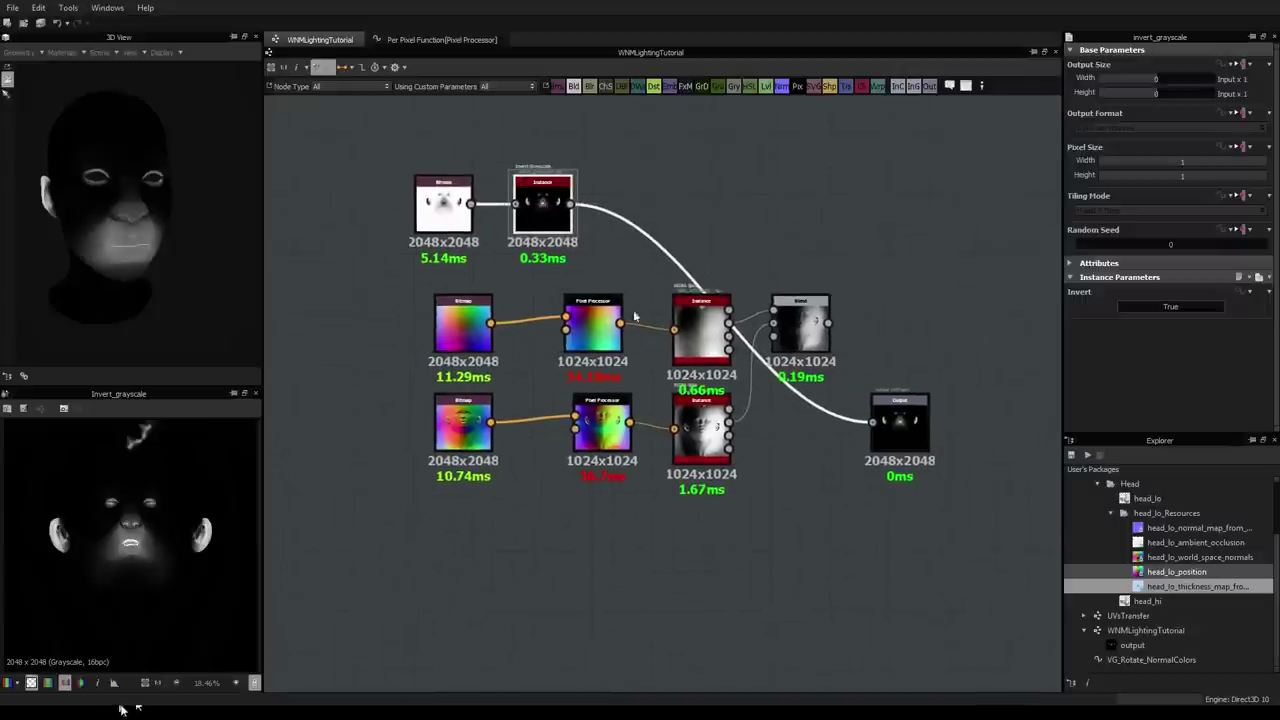
click(697, 463)
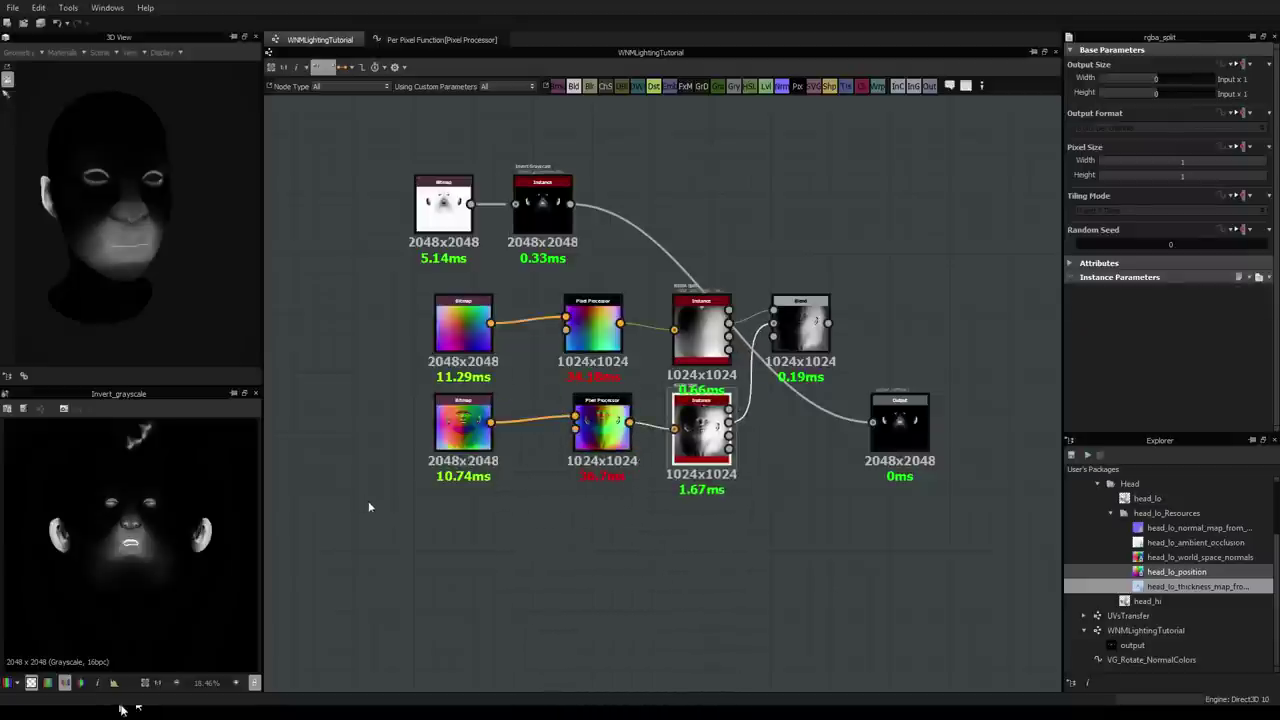
drag(369, 507, 531, 348)
scroll(560, 362, up, 2)
middle_drag(773, 298, 716, 315)
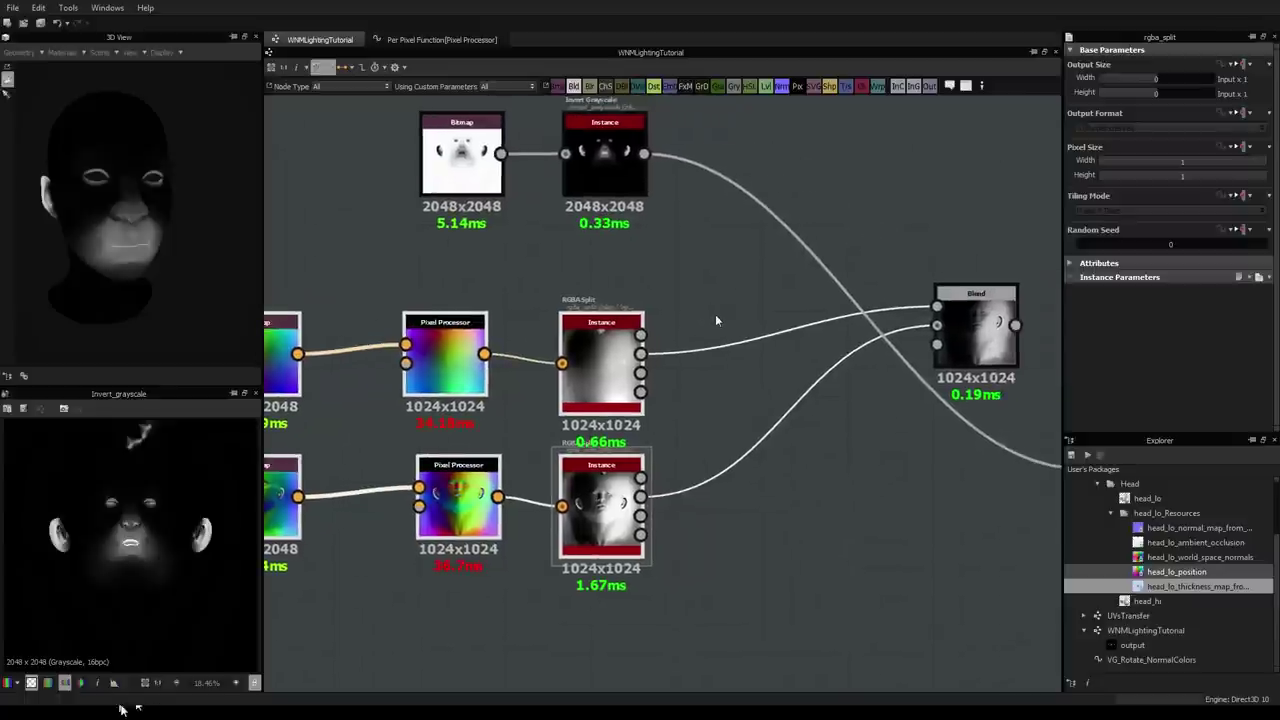
Step: Inspect the inverted thickness map on the head's ear in the 3D view and the RGBA Split nodes feeding the Blend
drag(79, 212, 226, 215)
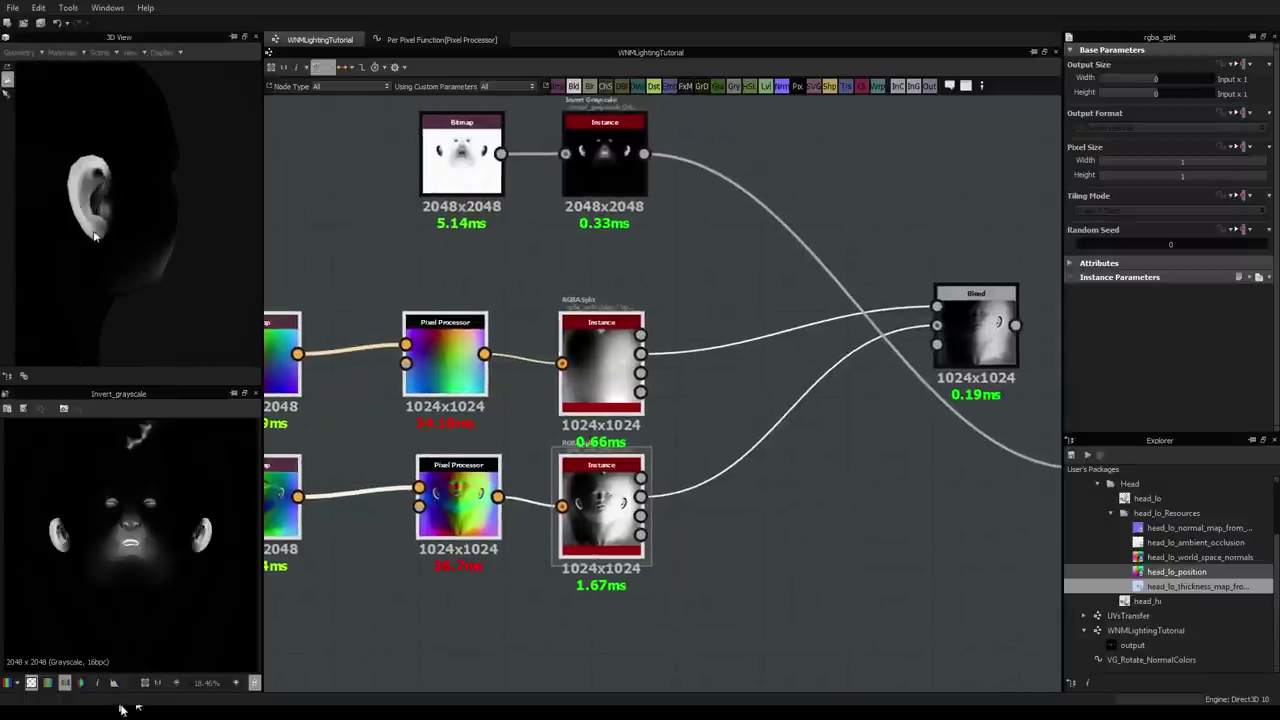
mouse_move(97, 235)
mouse_down()
mouse_move(122, 229)
mouse_move(143, 278)
mouse_move(205, 281)
mouse_move(178, 257)
mouse_move(112, 238)
mouse_up()
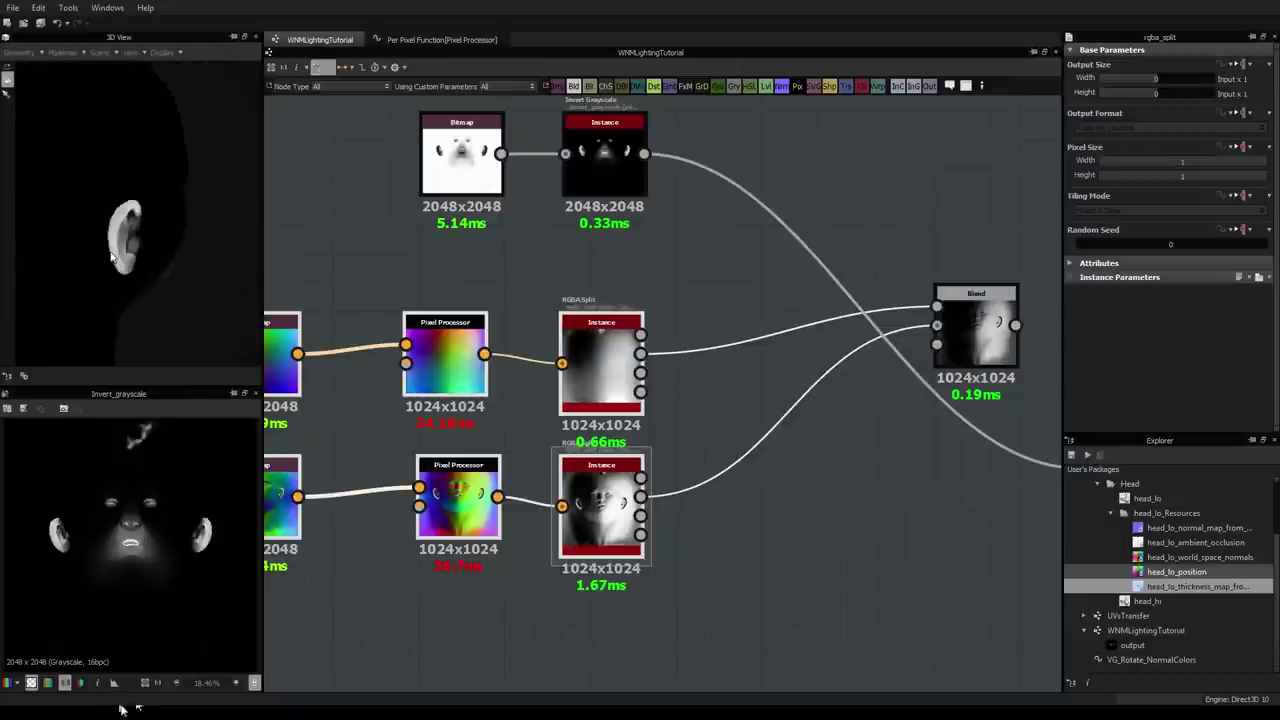
scroll(762, 409, down, 1)
middle_drag(762, 409, 817, 371)
middle_drag(800, 316, 738, 361)
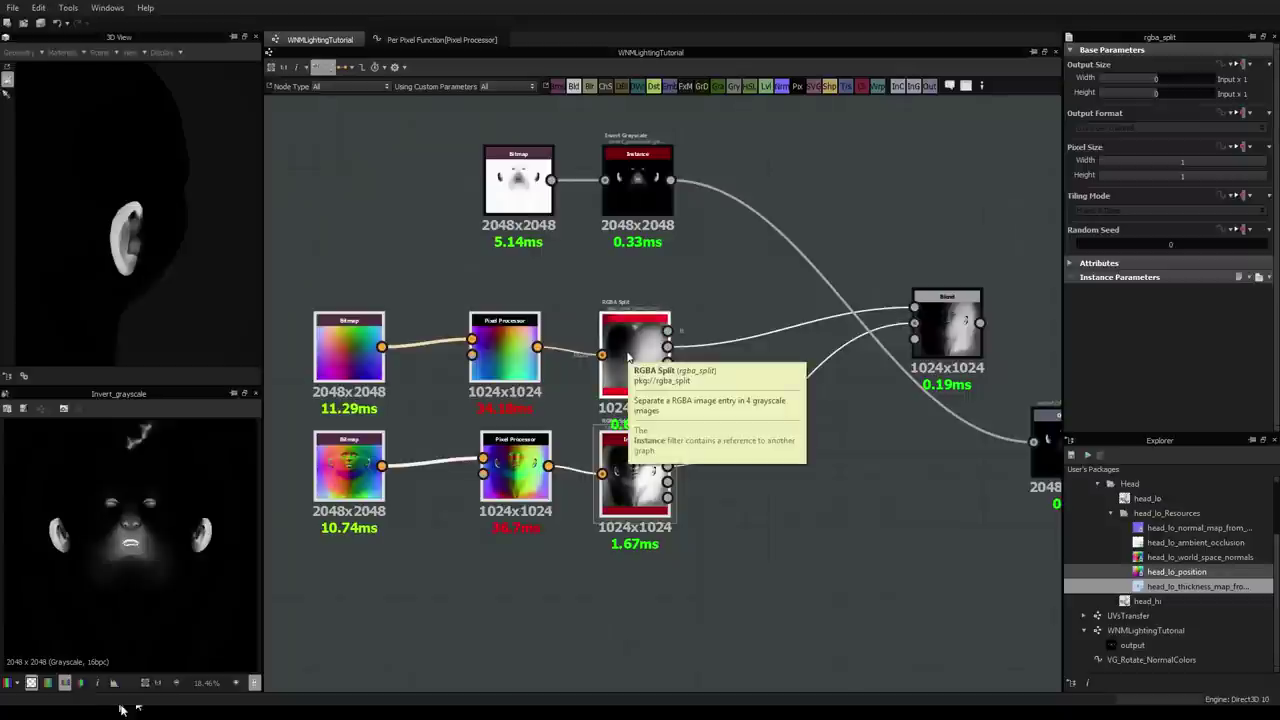
click(627, 352)
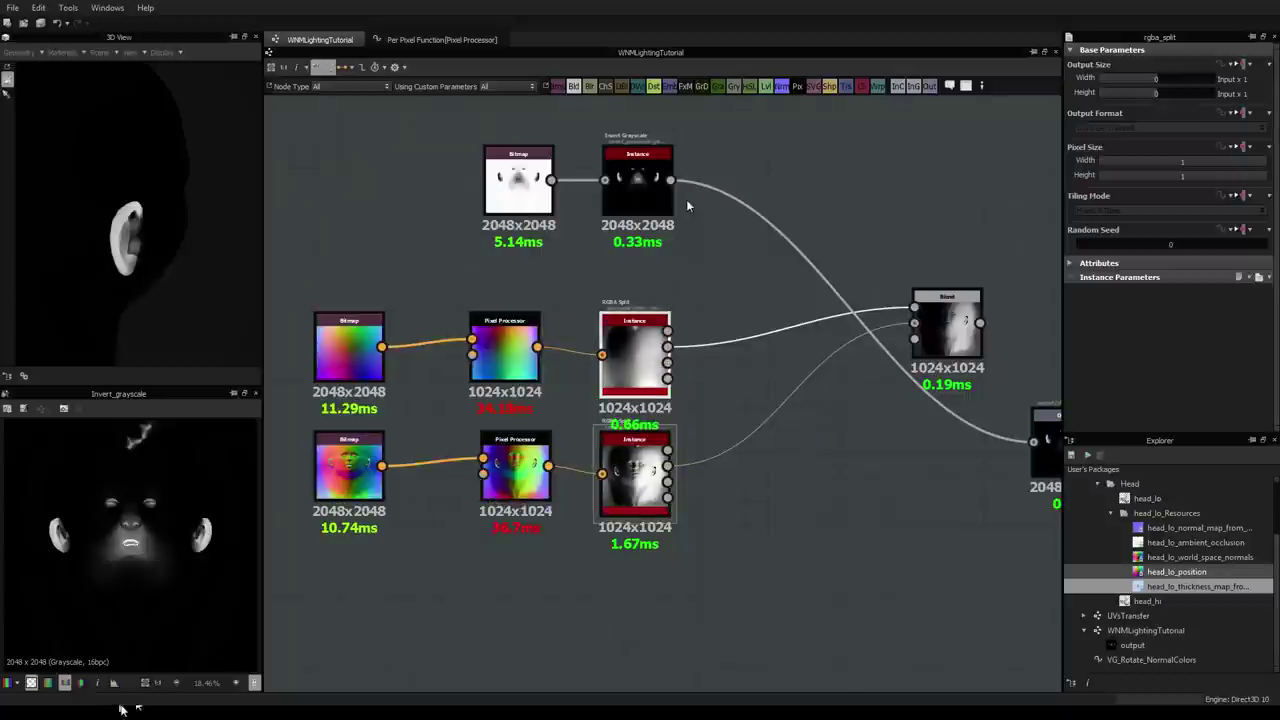
middle_drag(686, 201, 584, 254)
scroll(585, 219, up, 2)
click(652, 298)
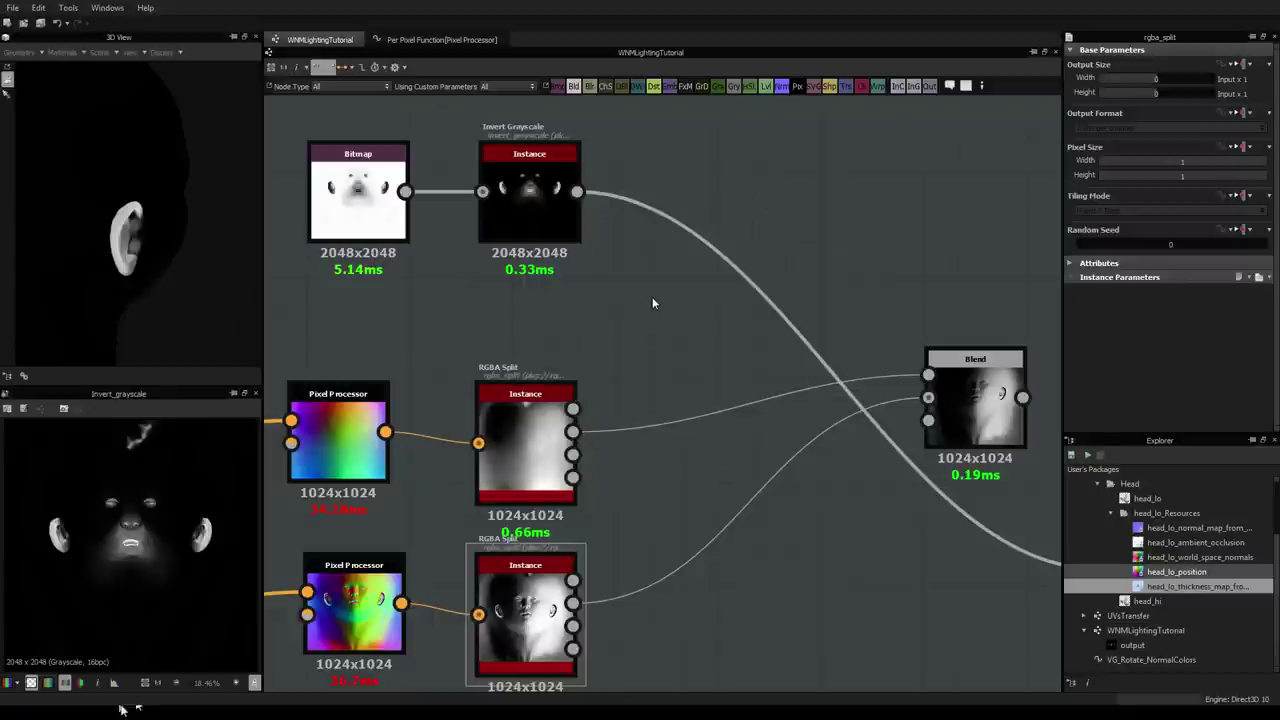
key(space)
text(blend)
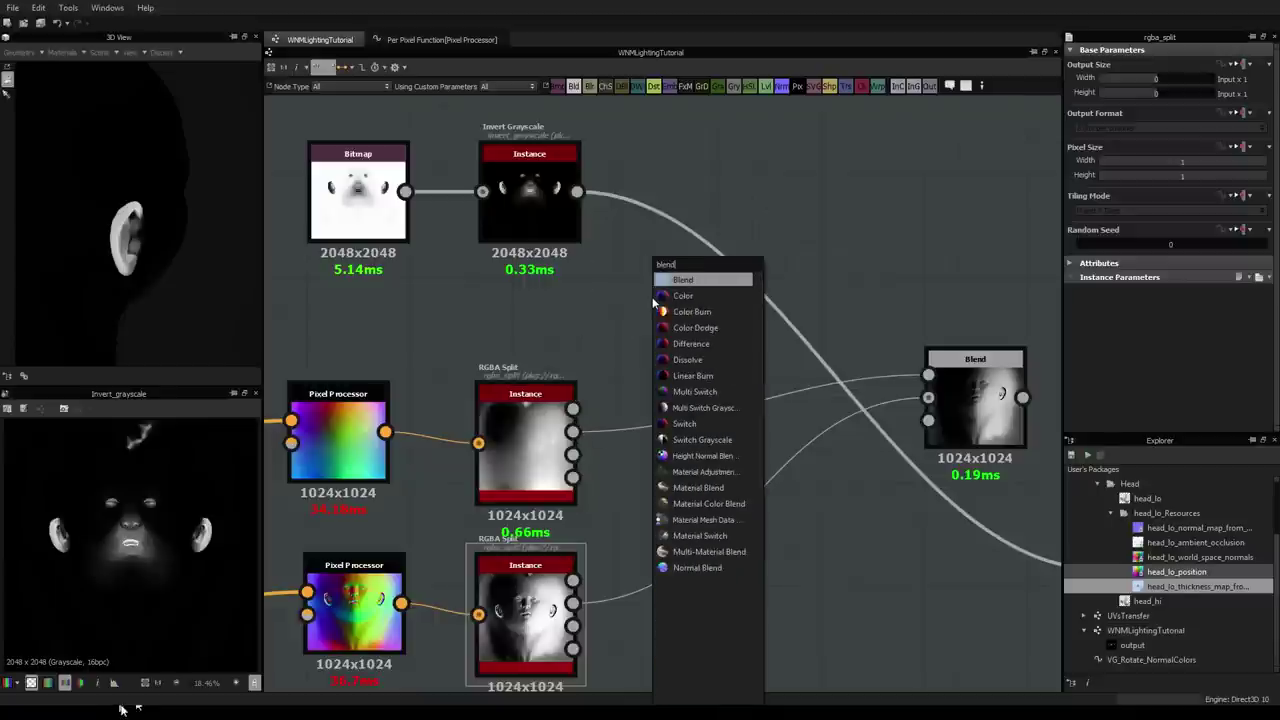
key(Escape)
Step: Open the WNMTest reference graph and examine the Levels node applied to the thickness map
scroll(1137, 505, up, 3)
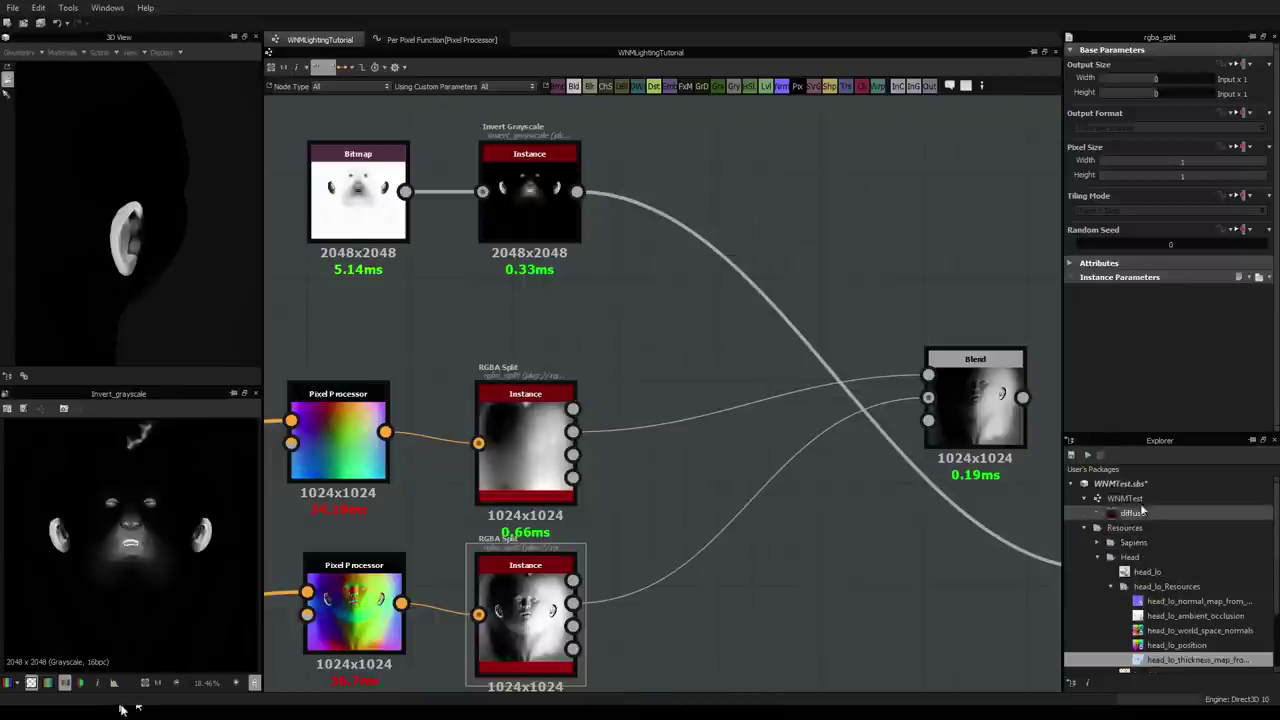
double_click(1130, 500)
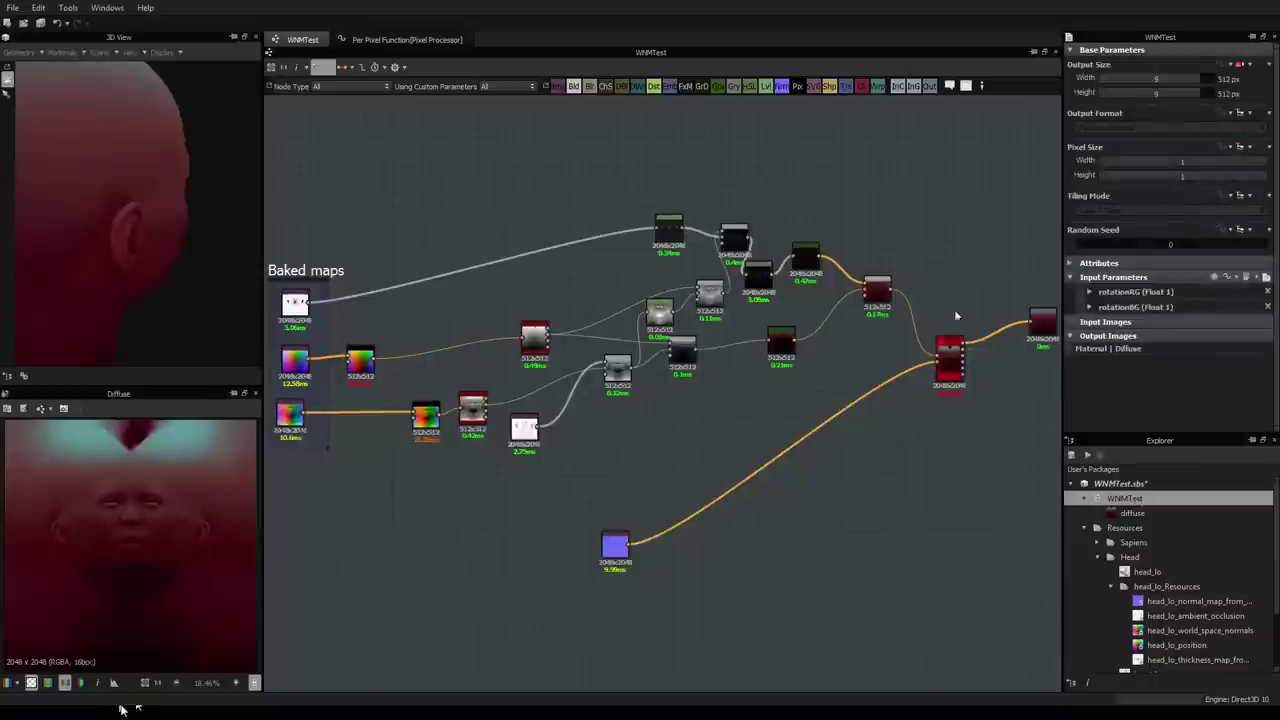
scroll(678, 232, up, 5)
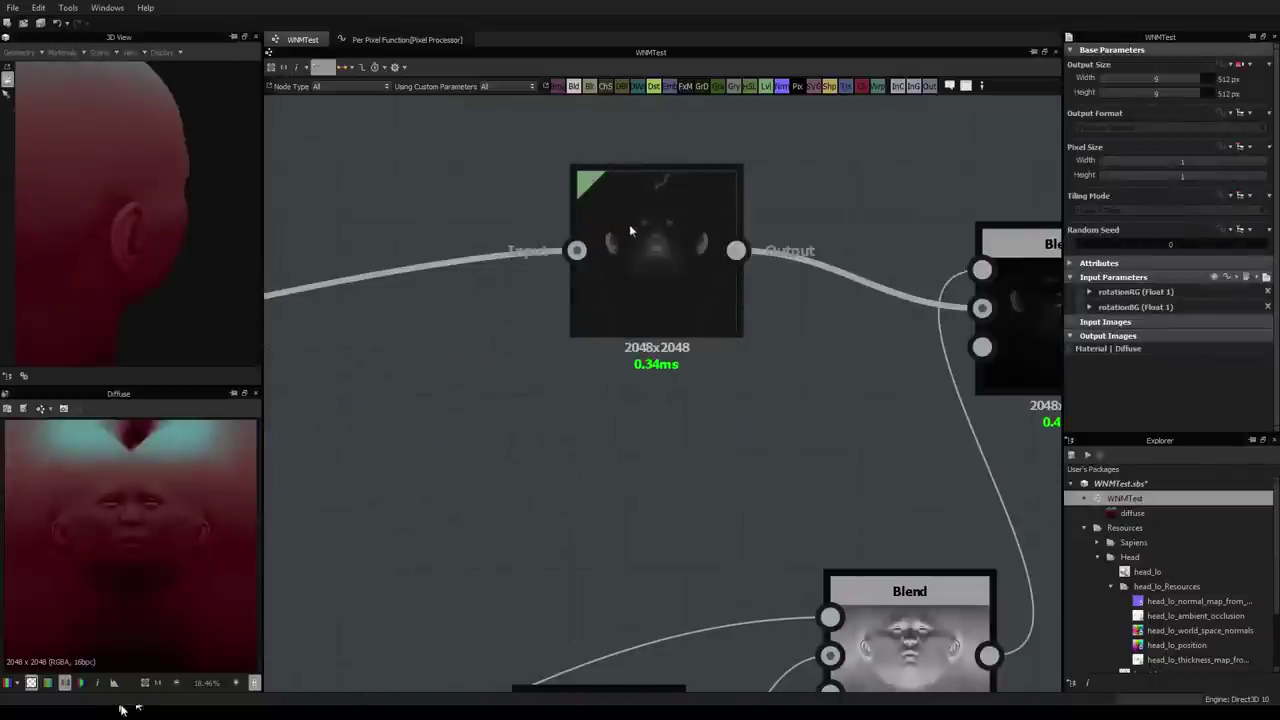
scroll(636, 236, down, 5)
scroll(680, 223, up, 6)
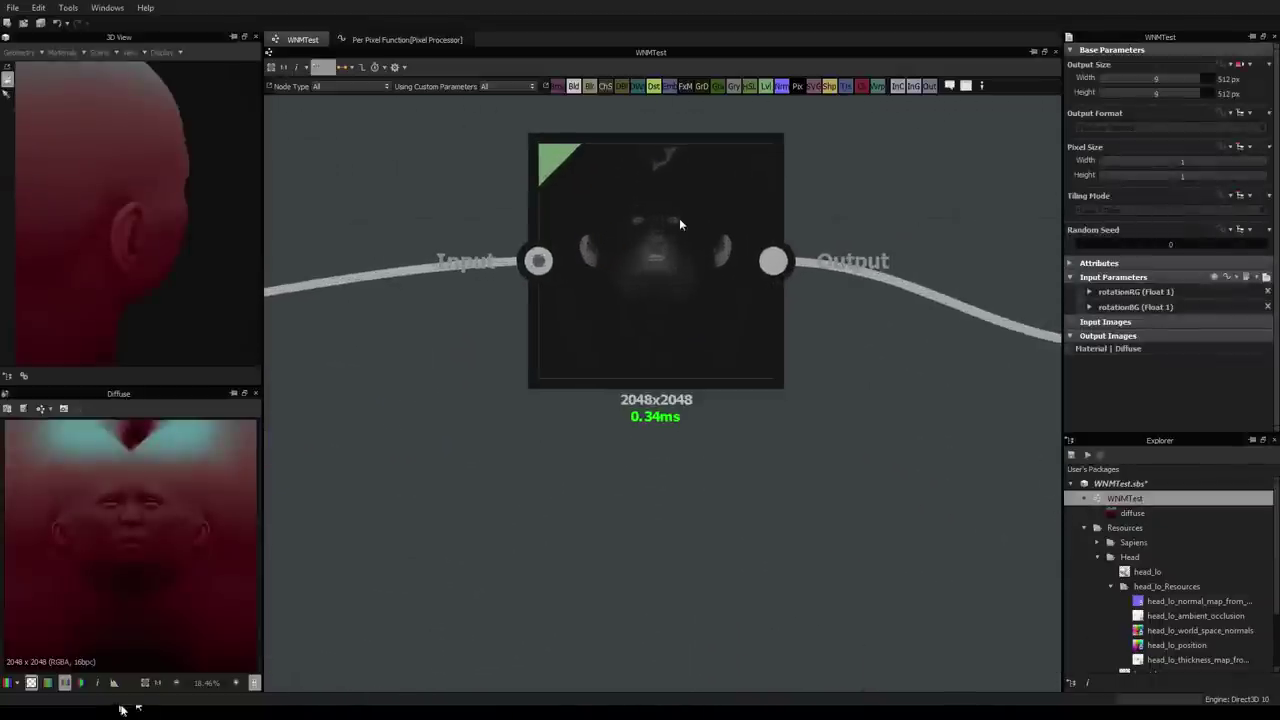
scroll(672, 226, down, 4)
click(672, 226)
middle_drag(746, 509, 695, 407)
middle_drag(610, 496, 780, 352)
scroll(780, 352, down, 3)
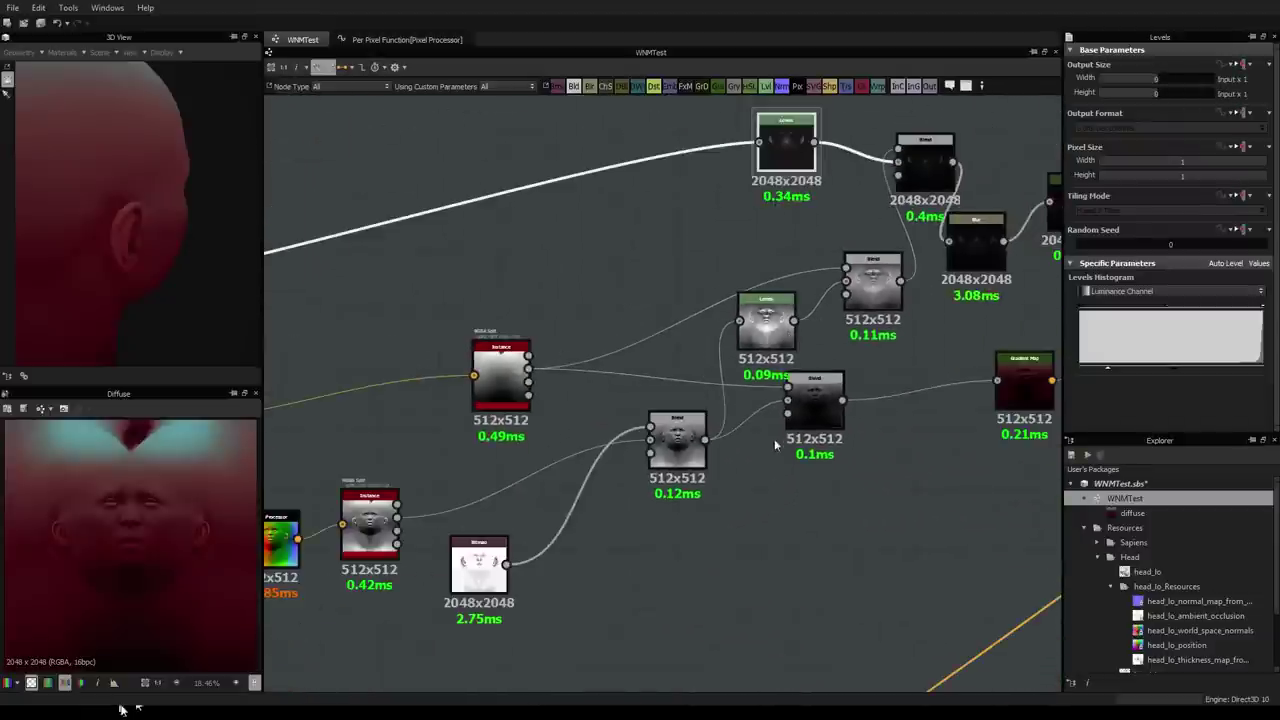
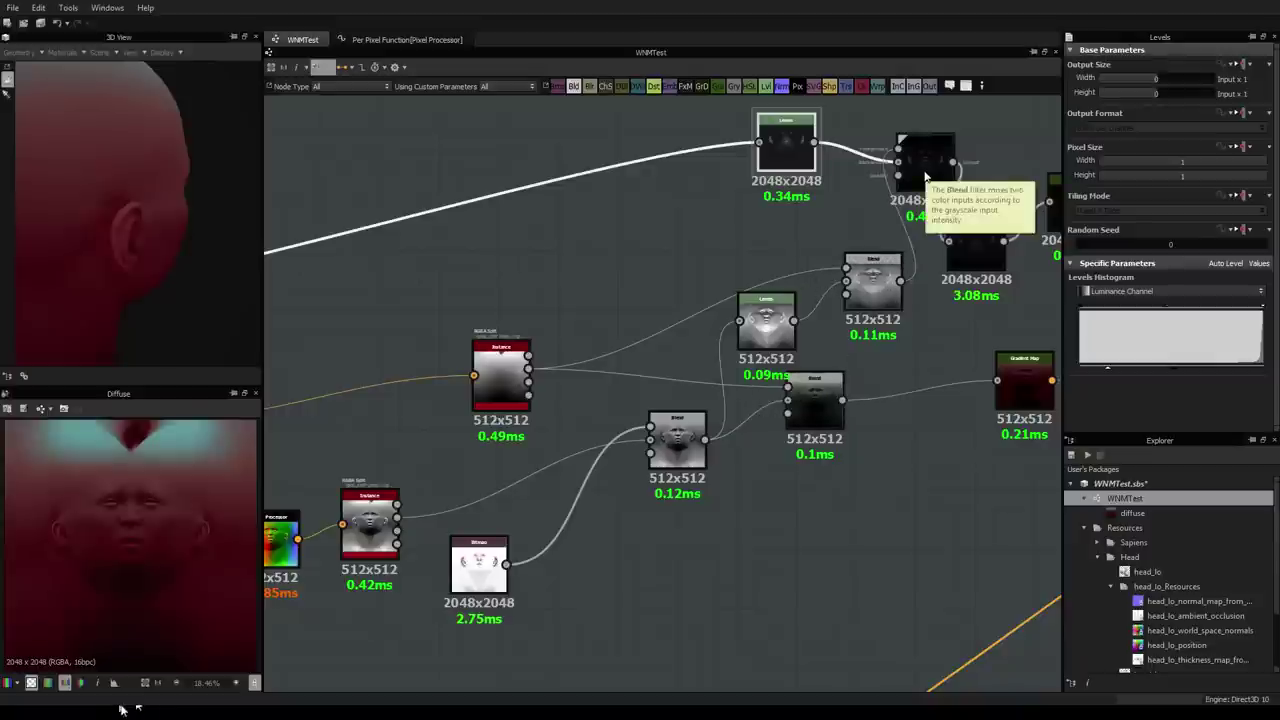
Step: Examine how the thickness Levels output passes through the Blend and Blur nodes into a Gradient Map
middle_drag(921, 296, 597, 304)
scroll(764, 221, up, 2)
scroll(763, 219, up, 2)
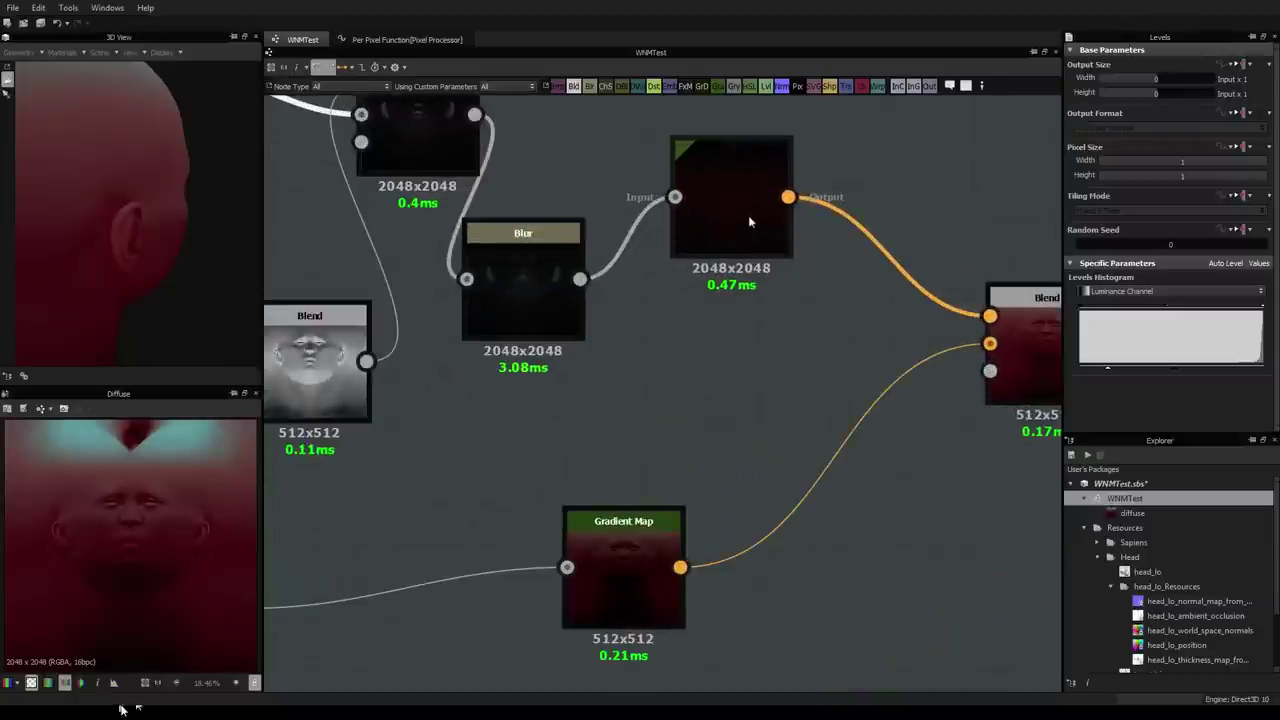
scroll(731, 198, down, 3)
middle_drag(527, 267, 688, 257)
scroll(686, 264, up, 4)
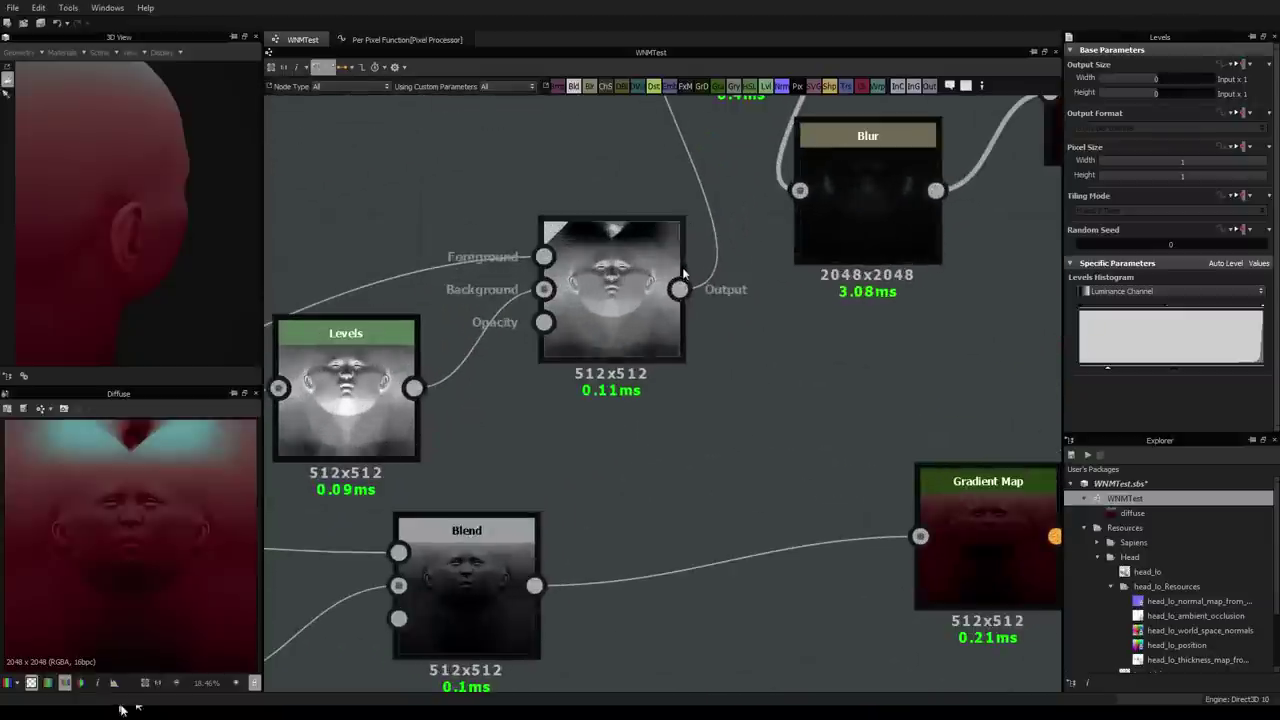
middle_drag(760, 236, 663, 463)
scroll(663, 463, down, 1)
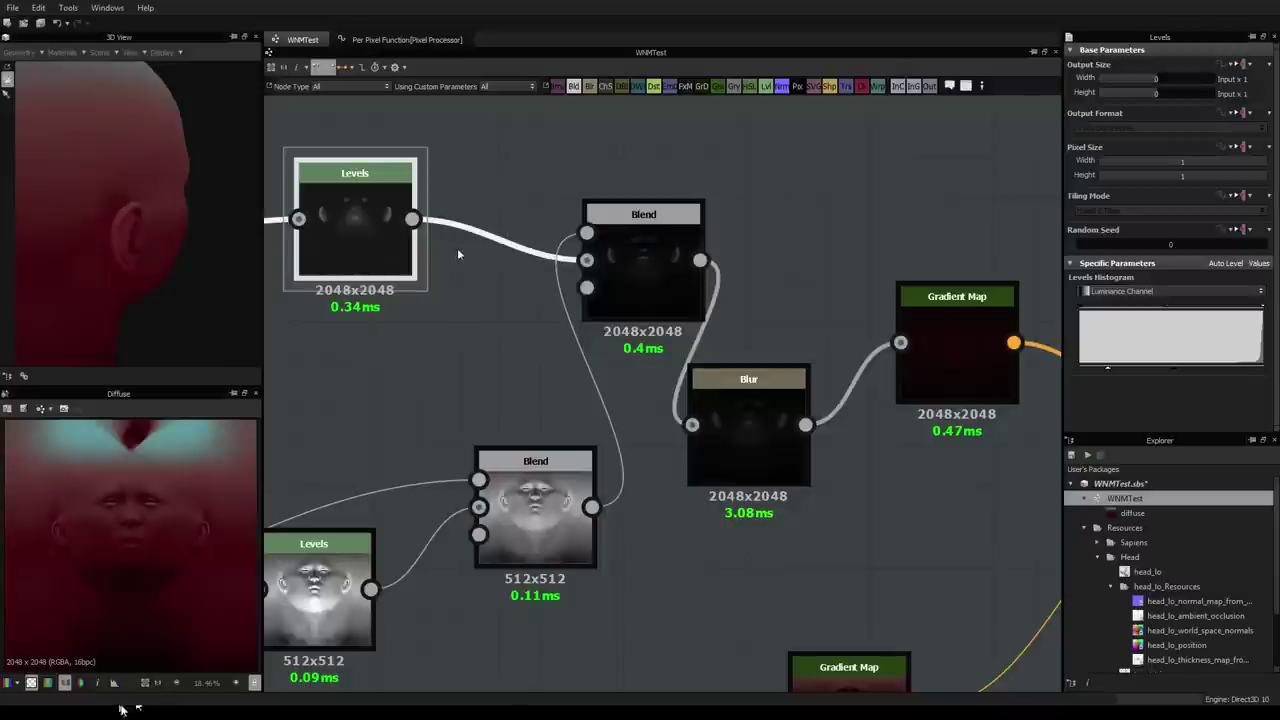
Step: Examine how the ambient occlusion Bitmap node is blended with the RGBA Split output of the world space normals
scroll(588, 318, down, 3)
scroll(536, 538, down, 4)
scroll(536, 538, up, 1)
middle_drag(496, 543, 779, 374)
scroll(803, 386, down, 4)
scroll(736, 430, up, 2)
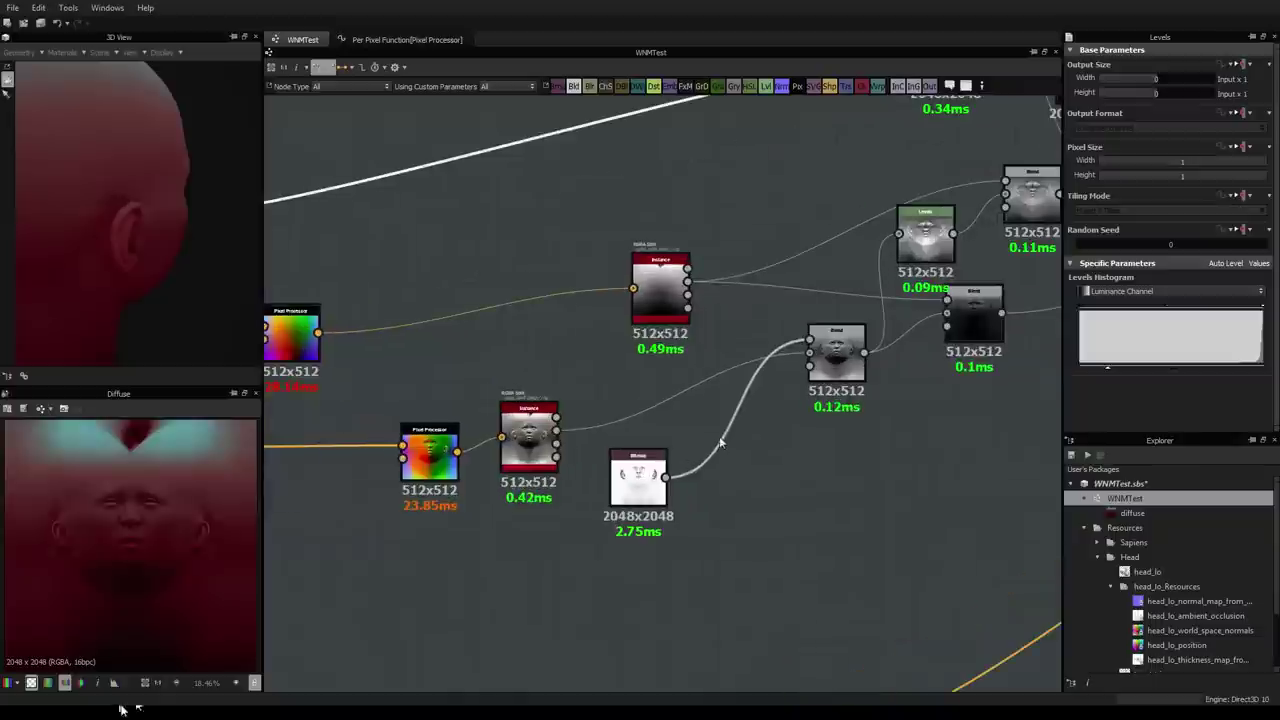
click(635, 490)
scroll(635, 490, up, 3)
scroll(636, 490, down, 2)
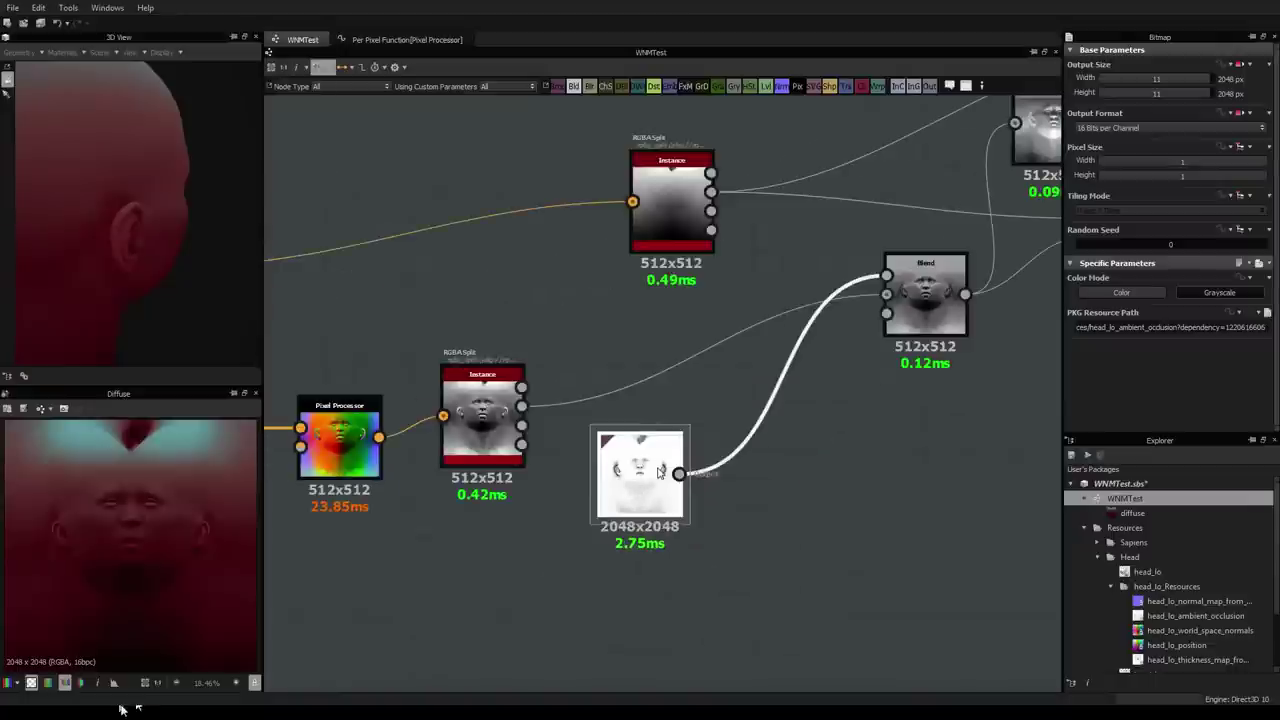
scroll(636, 490, down, 1)
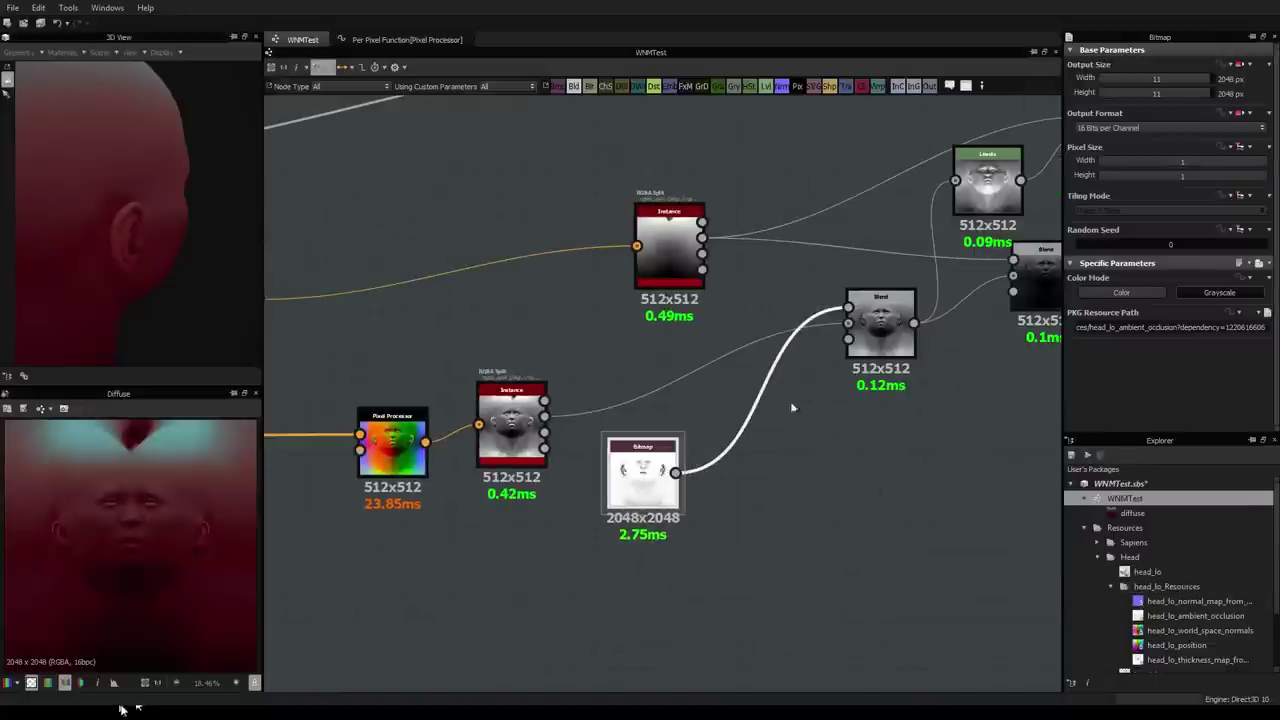
middle_drag(872, 376, 1014, 304)
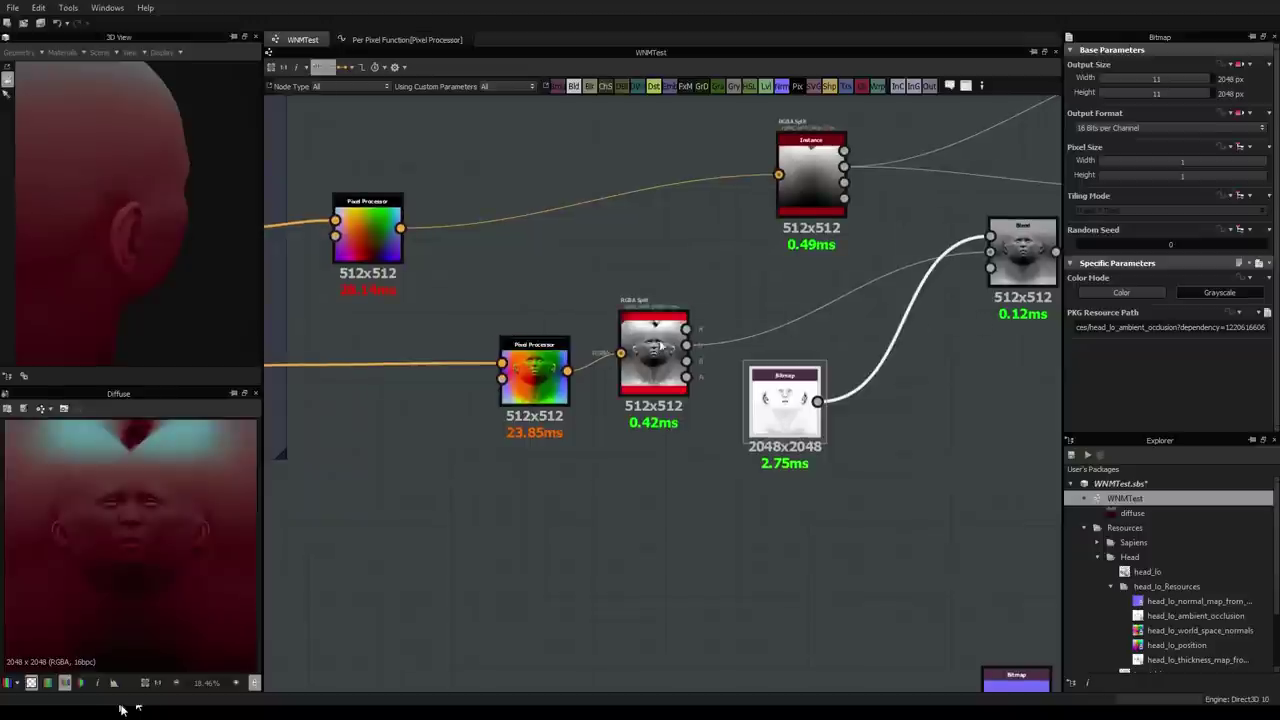
middle_drag(854, 342, 555, 422)
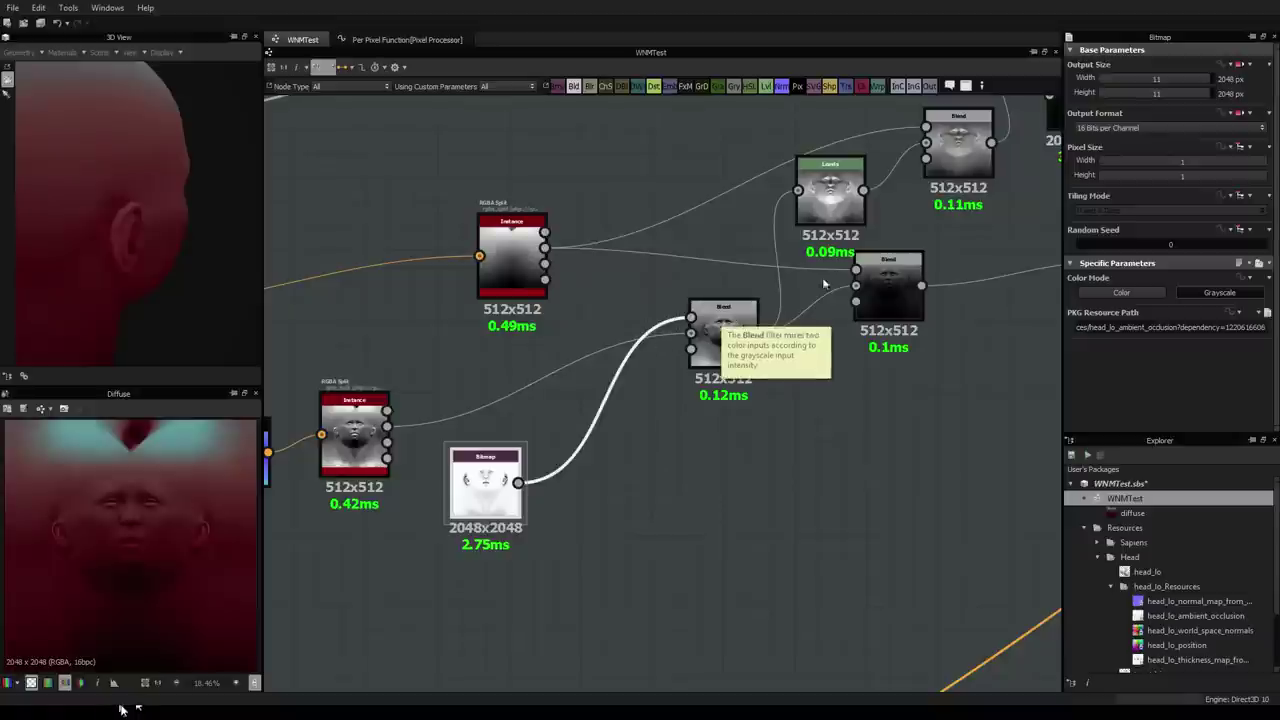
Step: Examine the Levels node that follows the ambient occlusion Blend, including its histogram and the Blend it feeds
middle_drag(838, 276, 708, 401)
scroll(632, 419, up, 1)
scroll(633, 415, up, 3)
middle_drag(795, 332, 759, 376)
scroll(765, 370, down, 1)
scroll(745, 365, down, 1)
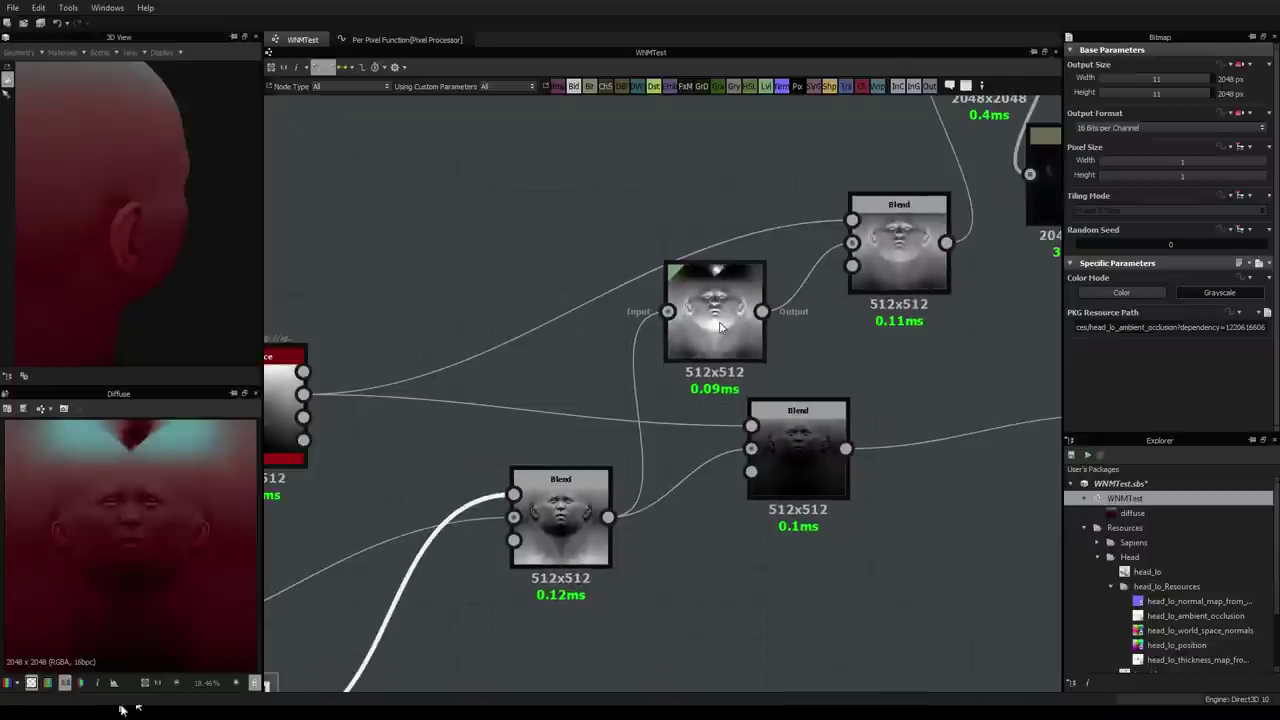
scroll(720, 326, down, 3)
scroll(685, 350, up, 4)
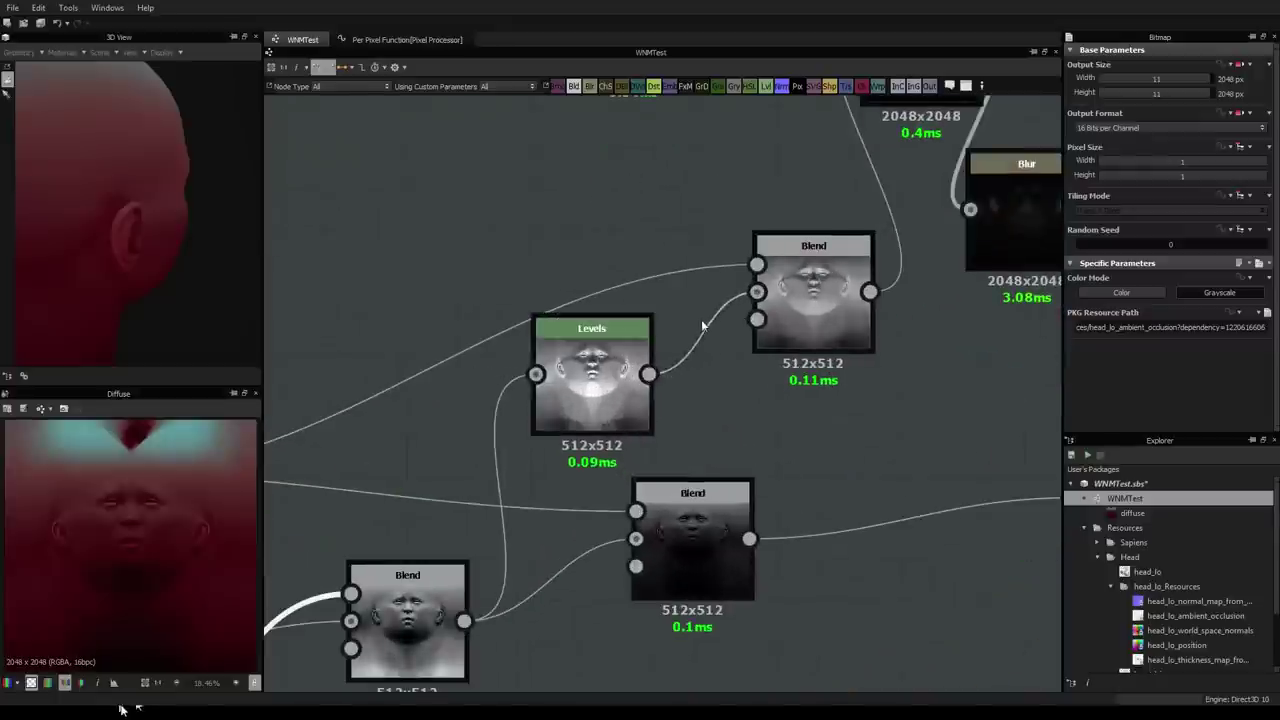
middle_drag(701, 319, 557, 395)
click(438, 428)
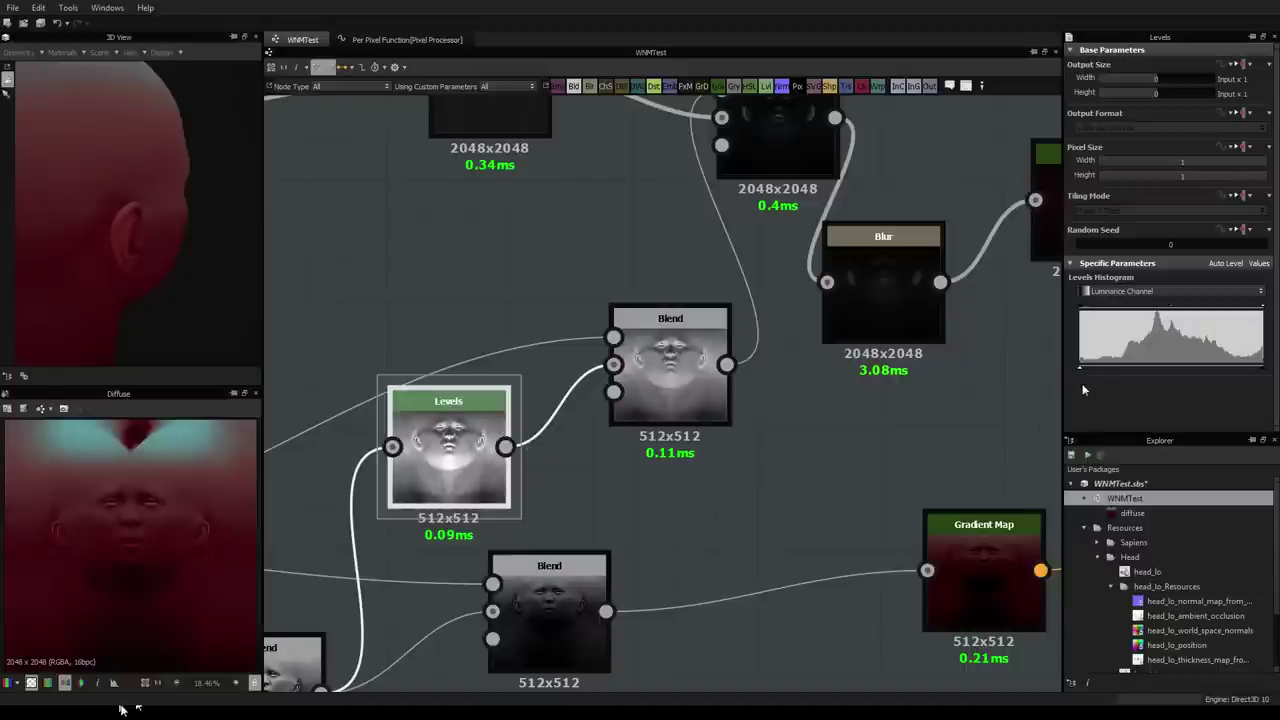
Step: Trace both Gradient Map nodes through their shared Blend node into the Base Material node
middle_drag(542, 452, 500, 458)
scroll(500, 458, down, 3)
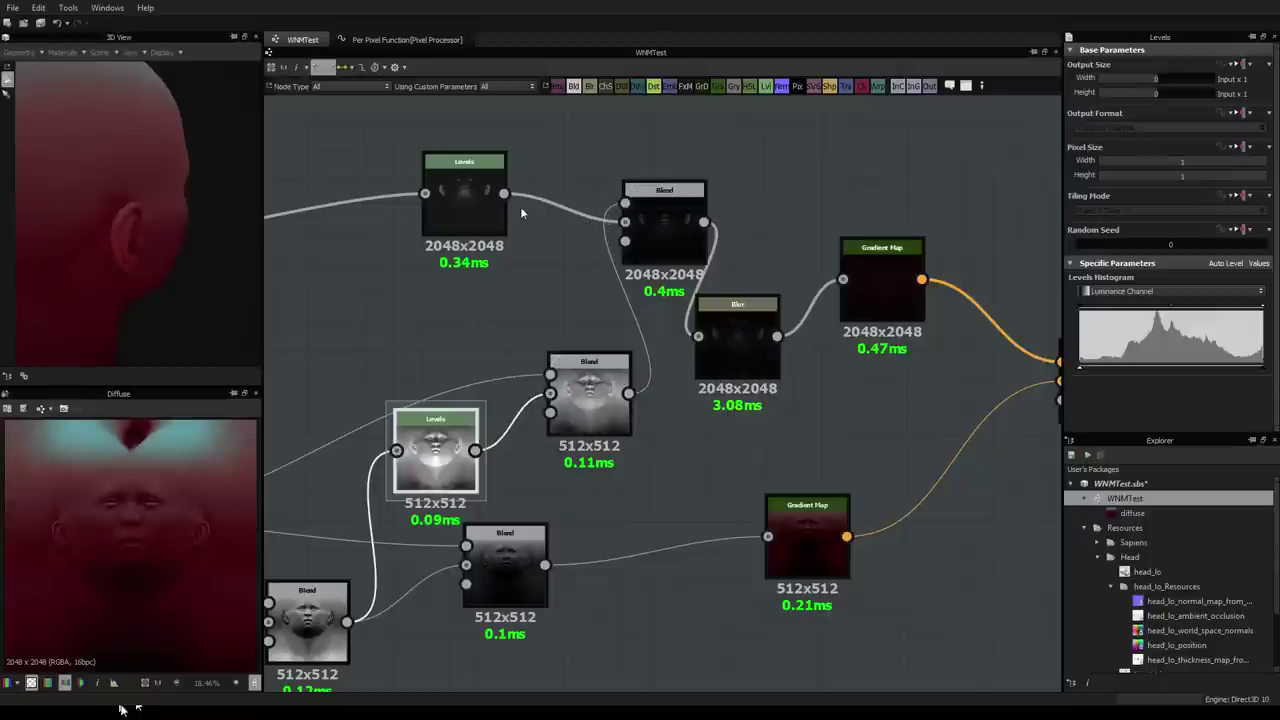
middle_drag(738, 385, 380, 384)
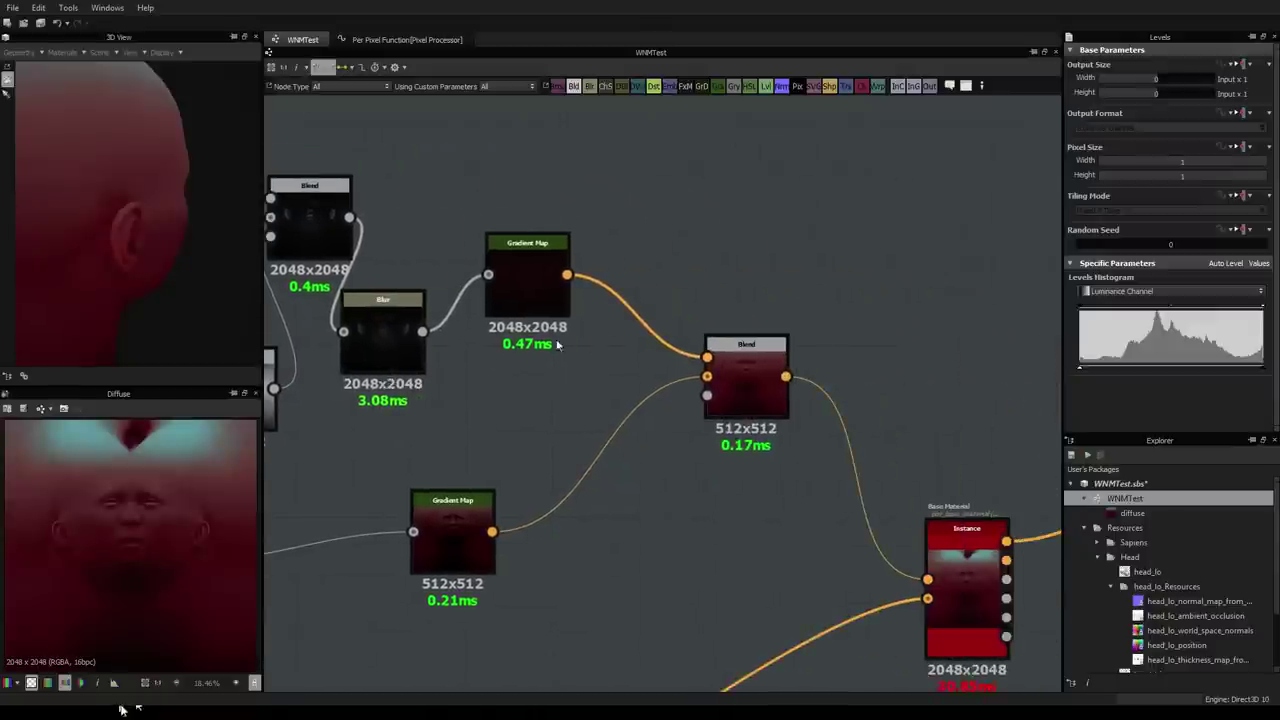
middle_drag(679, 512, 526, 486)
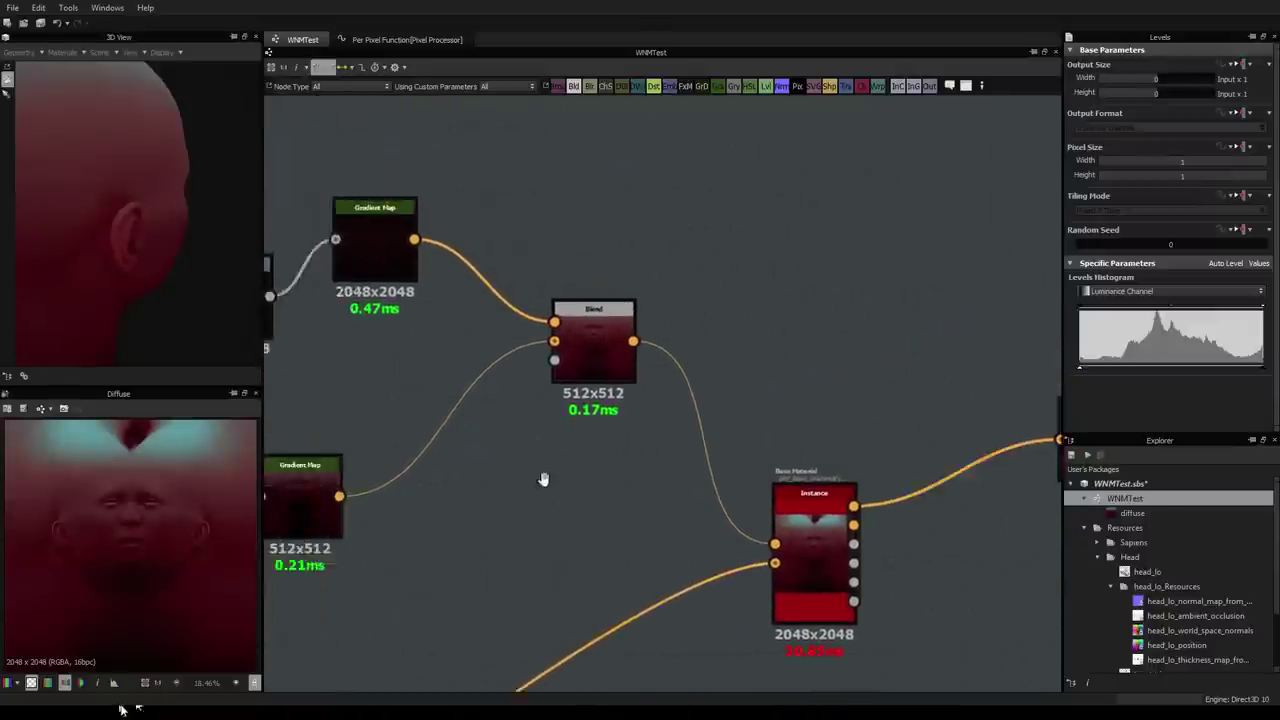
Step: Open the WNMLightingTutorial graph from the package's resource list
scroll(526, 486, down, 2)
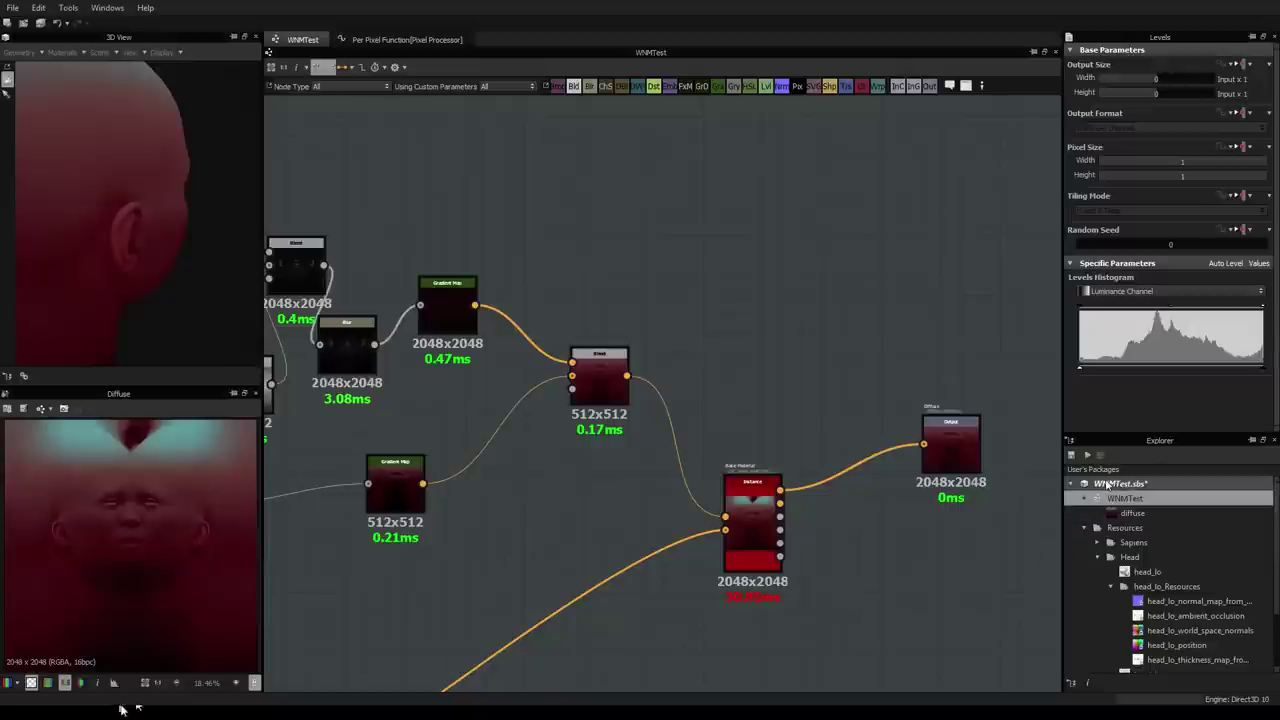
scroll(1200, 614, down, 2)
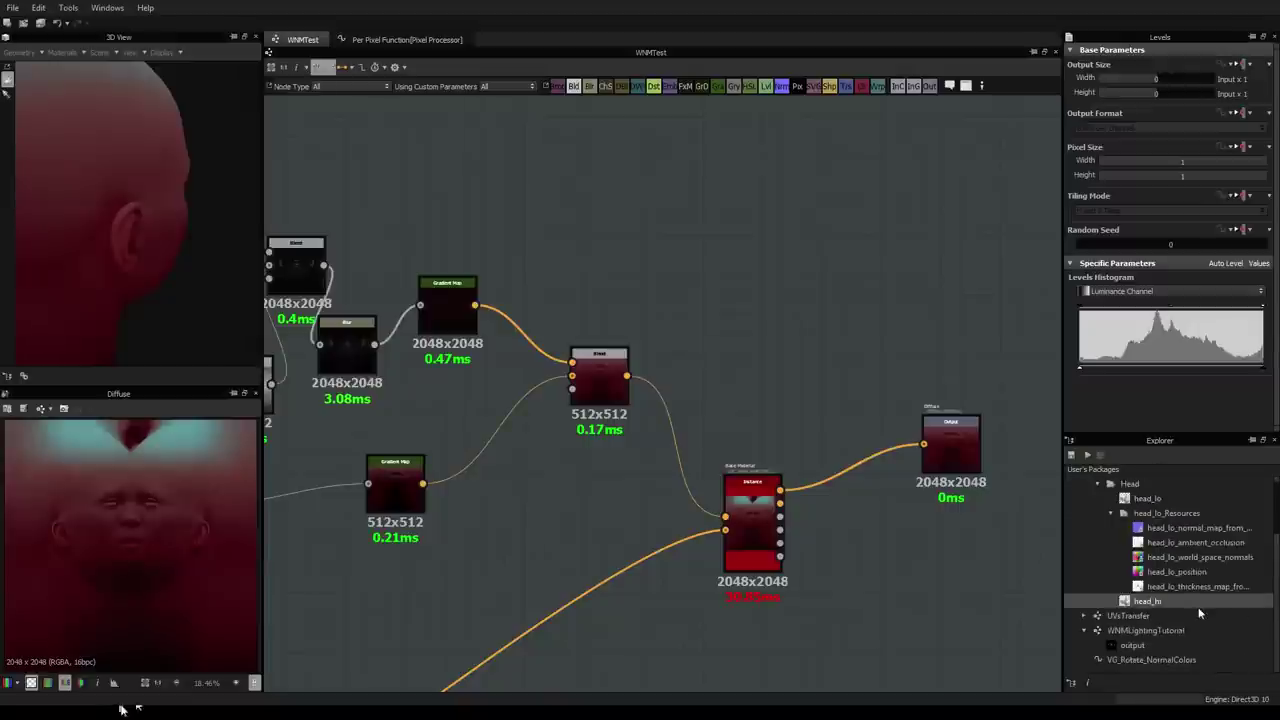
double_click(1145, 631)
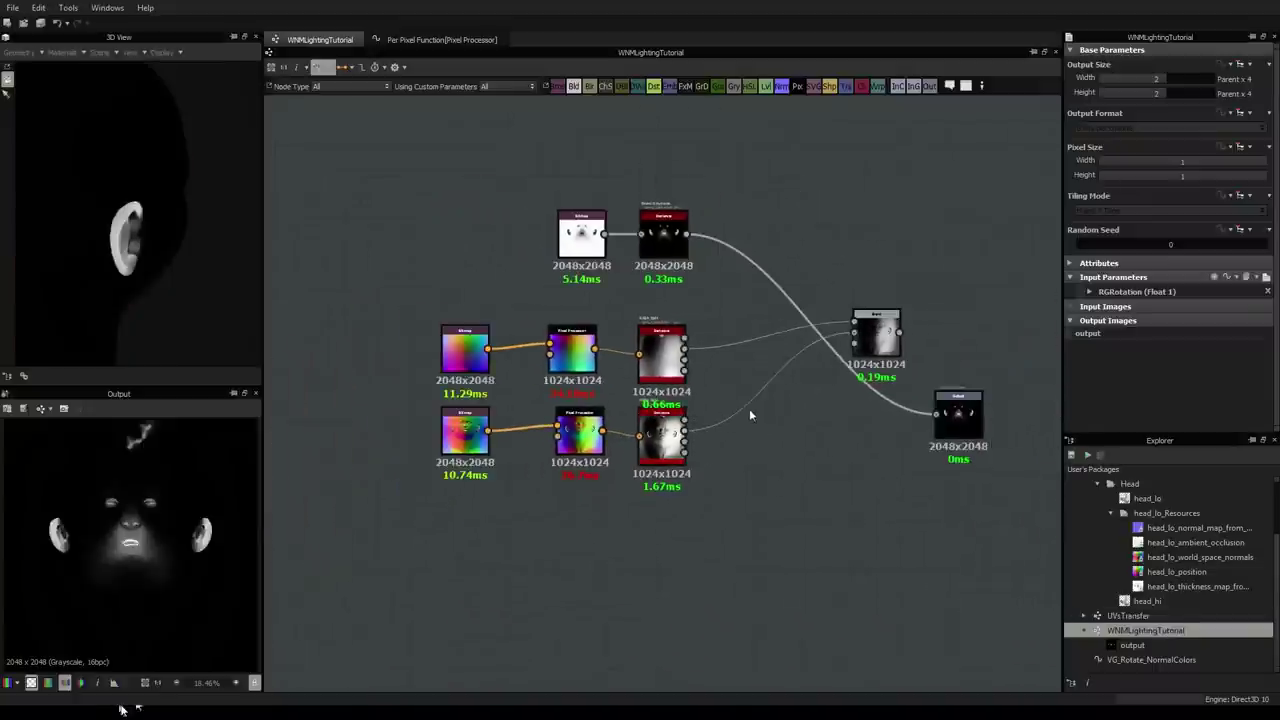
Step: Add the head_lo_ambient_occlusion map as a grayscale Bitmap node below the lower RGBA Split node
scroll(750, 415, up, 3)
middle_drag(703, 455, 697, 404)
middle_drag(711, 499, 727, 437)
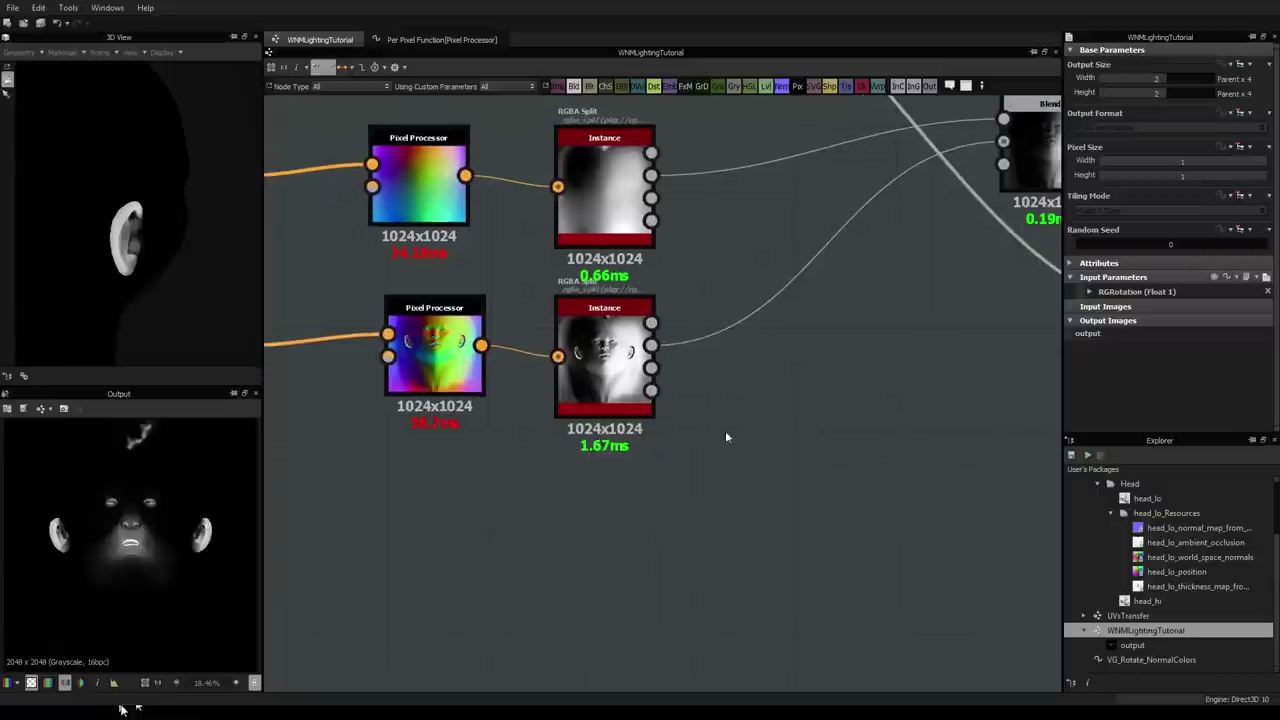
drag(1205, 540, 641, 508)
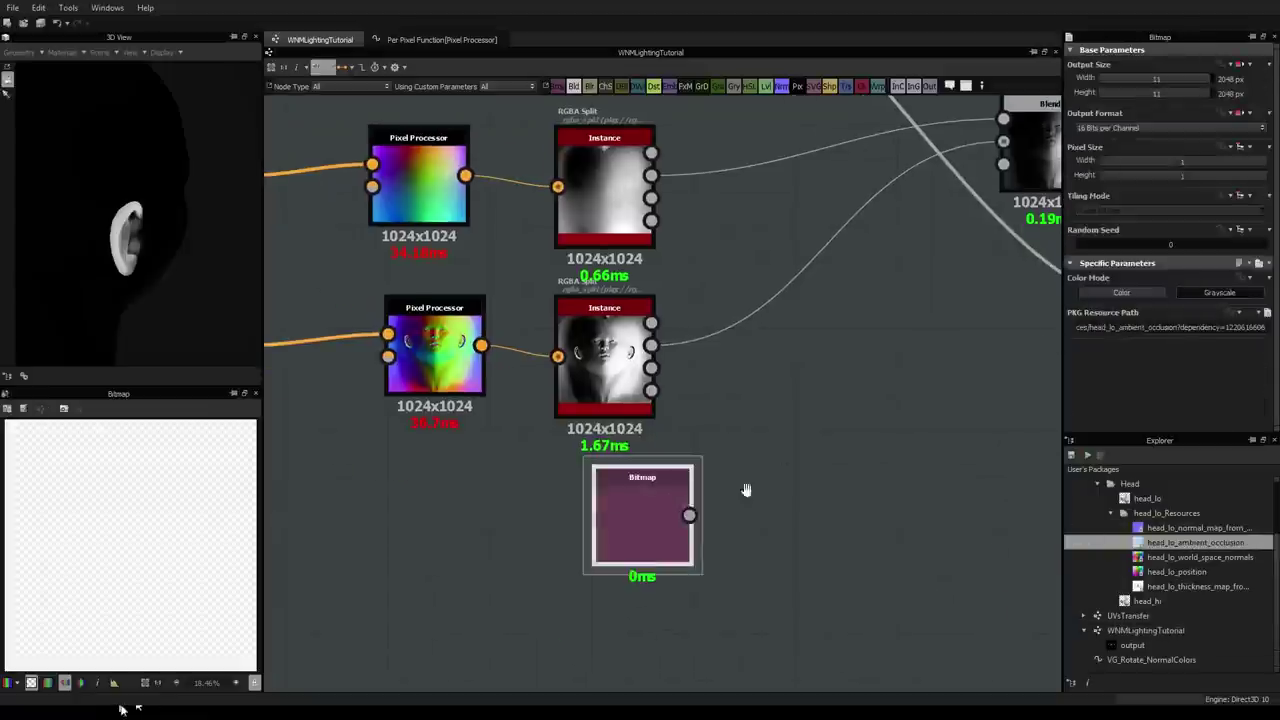
scroll(646, 530, down, 1)
middle_drag(746, 491, 674, 474)
drag(539, 514, 510, 514)
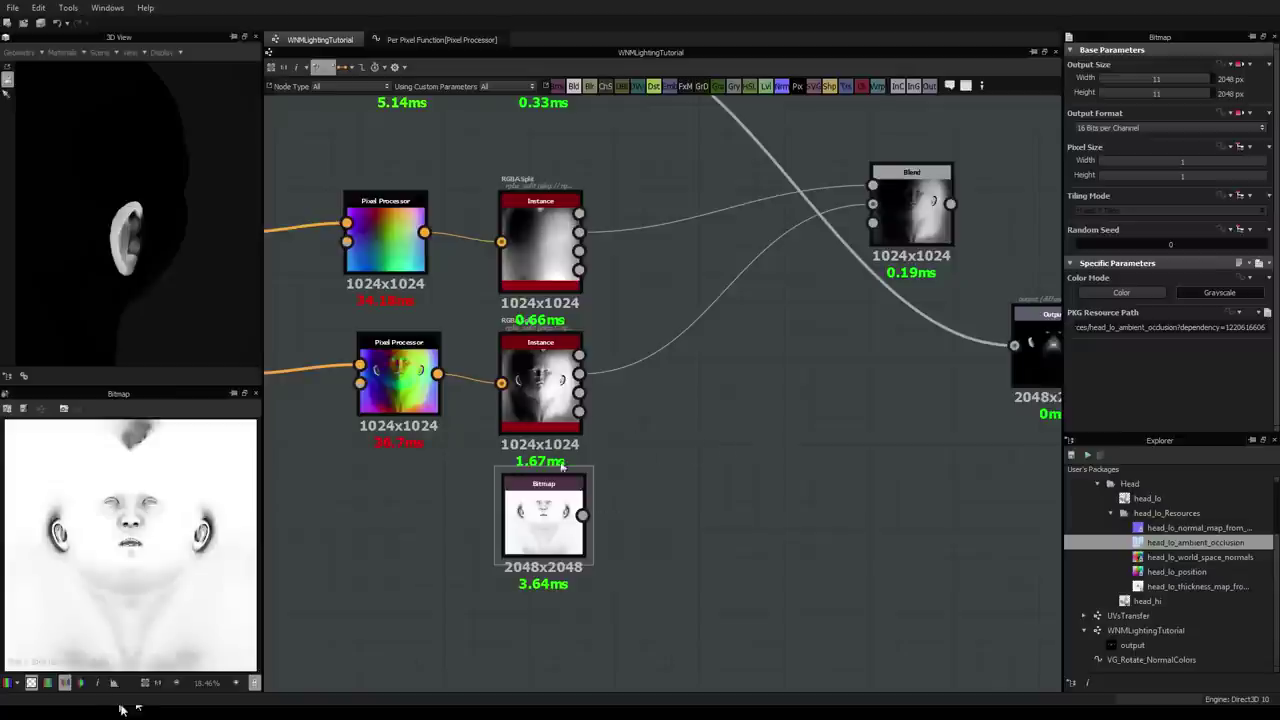
Step: Place the ambient occlusion bitmap between the two RGBA Split nodes, moving the lower RGBA Split and its Pixel Processor down
drag(549, 343, 552, 405)
drag(540, 517, 540, 376)
drag(535, 476, 542, 547)
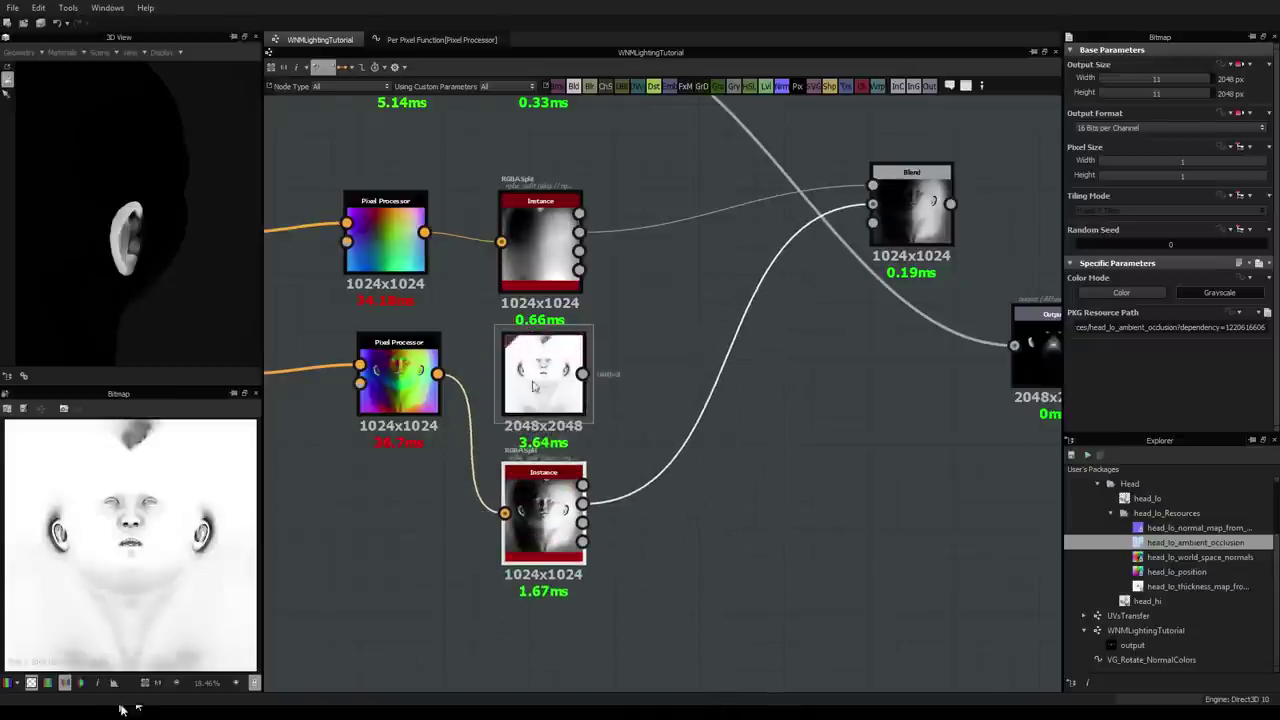
drag(443, 337, 447, 449)
Step: Add a Multiply Blend node with the lower RGBA Split's G output as background and the ambient occlusion bitmap as foreground
click(543, 508)
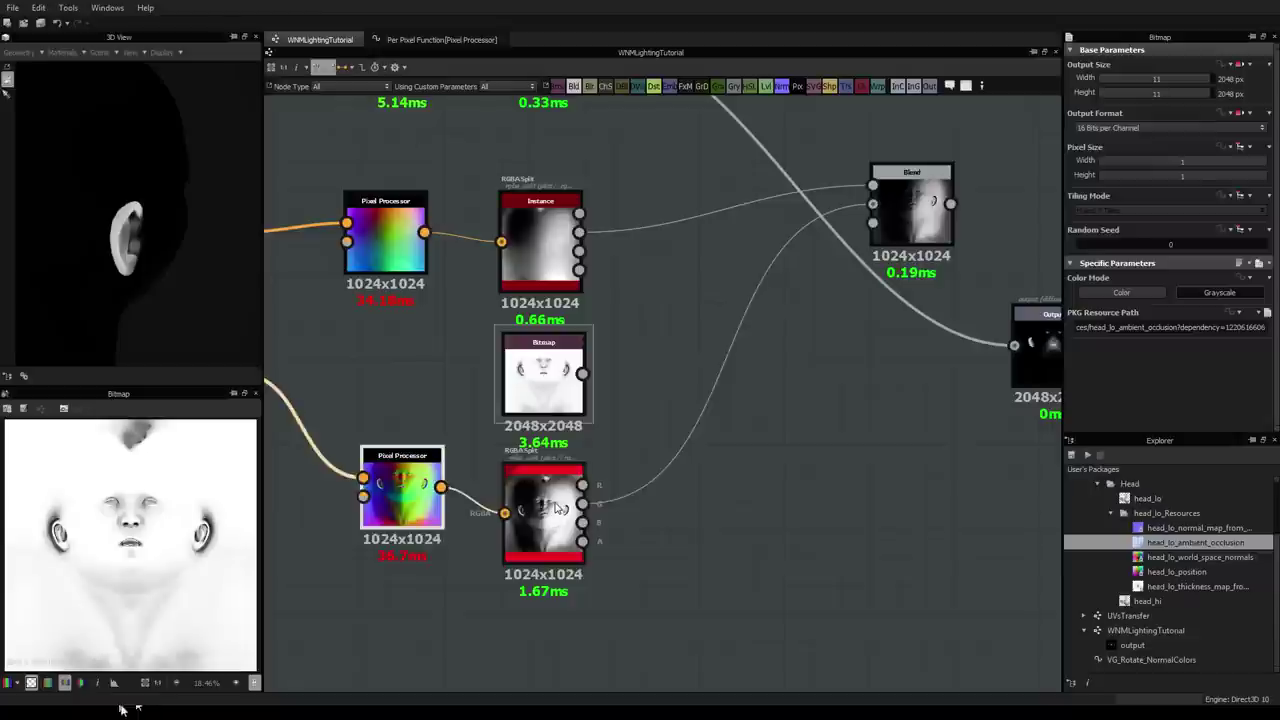
key(space)
text(blen)
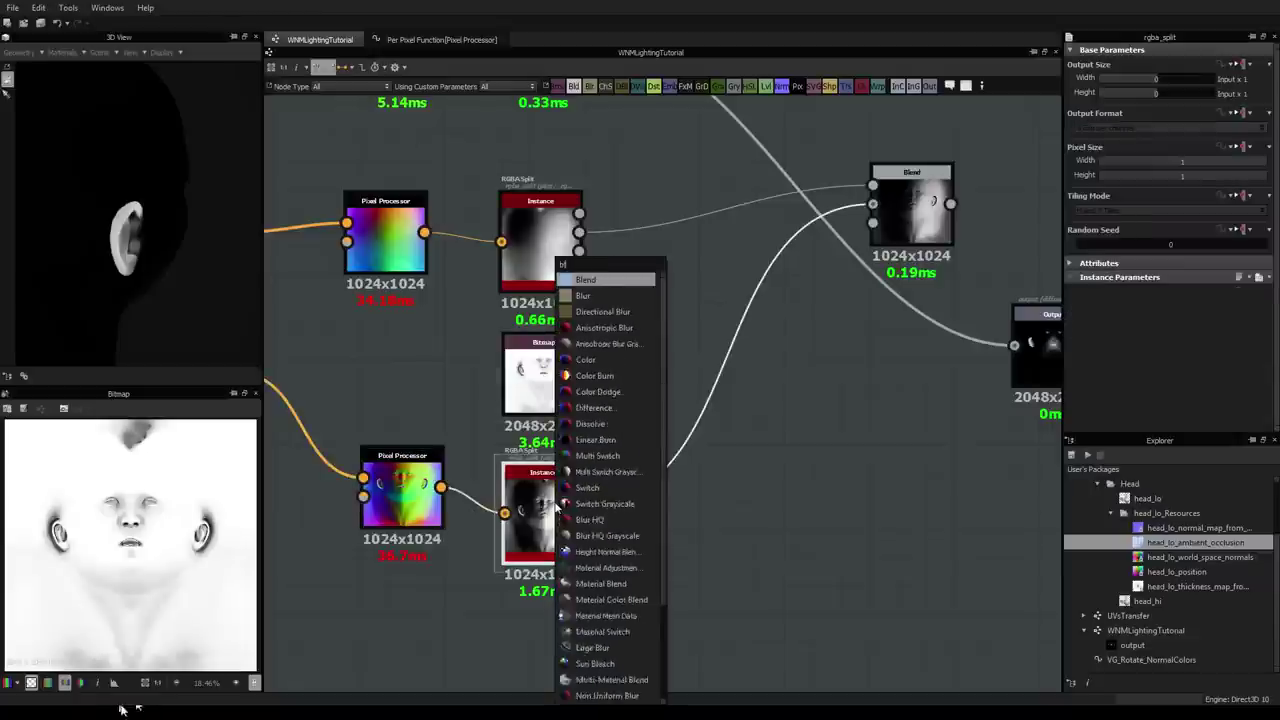
key(Return)
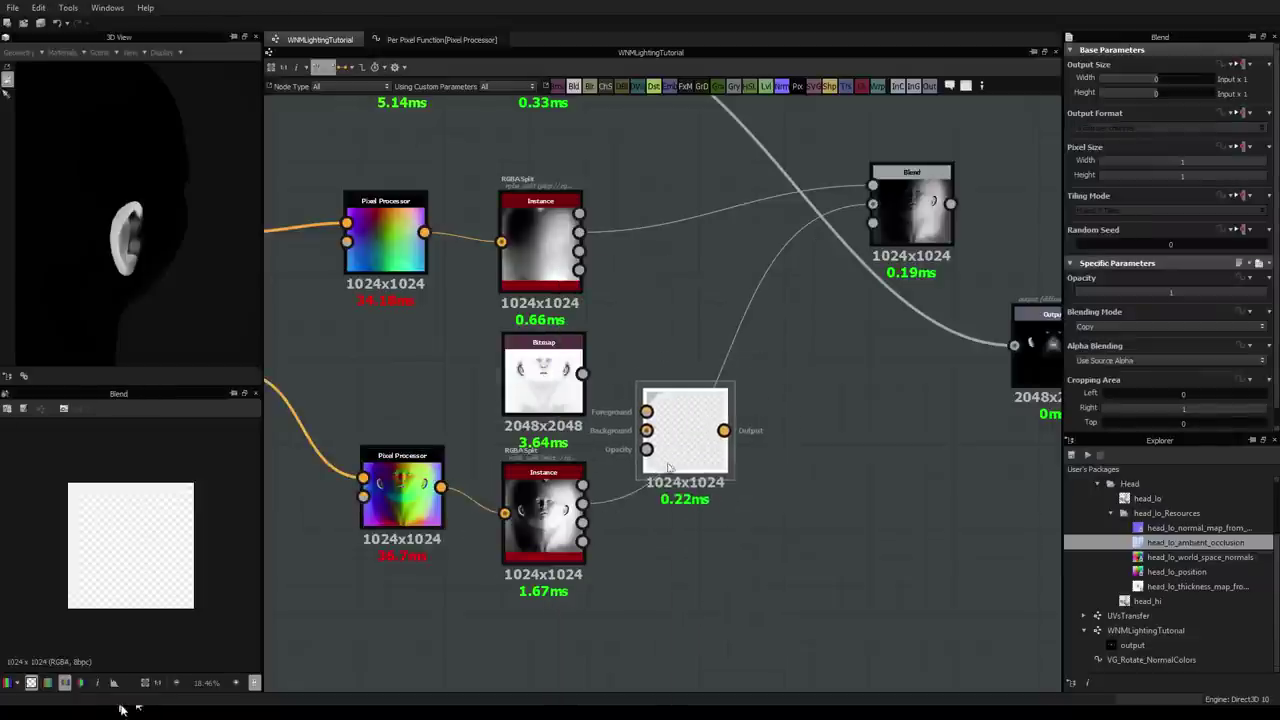
drag(583, 503, 646, 430)
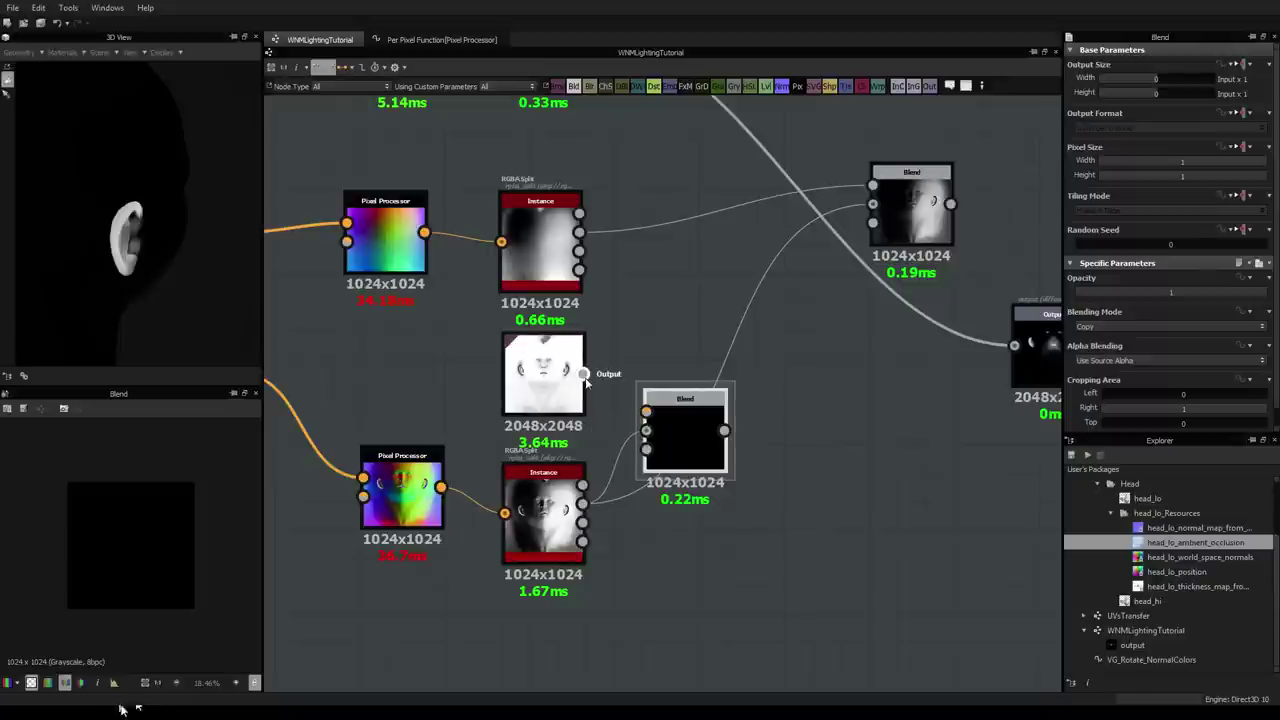
drag(584, 375, 646, 411)
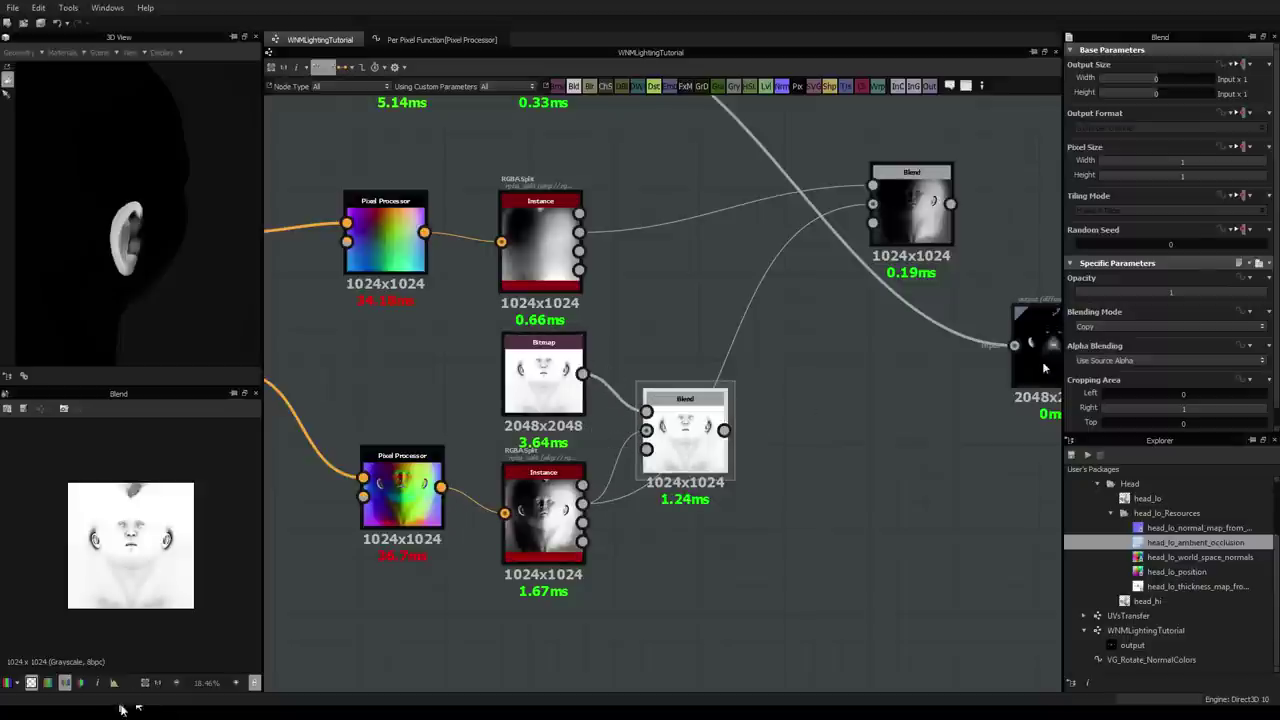
click(1126, 324)
click(1119, 365)
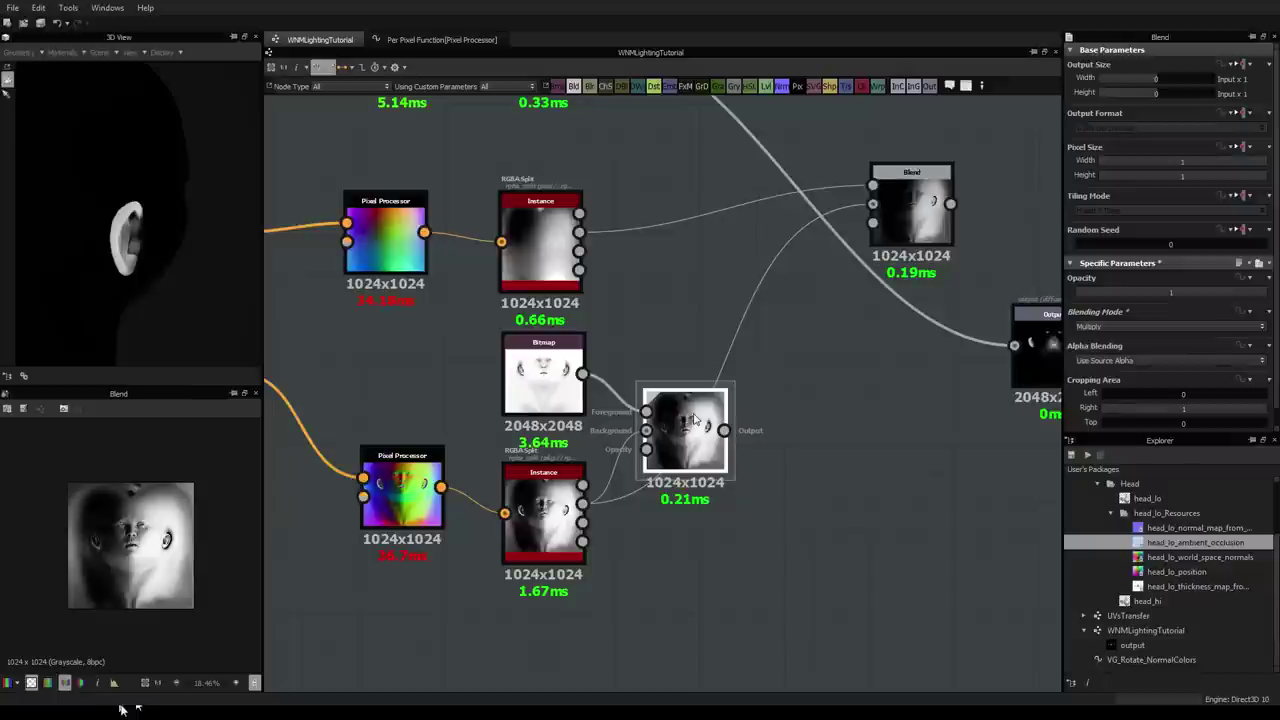
Step: Inspect the ambient occlusion blend up close, trying an opacity of 0.22 and restoring it to 1
scroll(155, 536, up, 4)
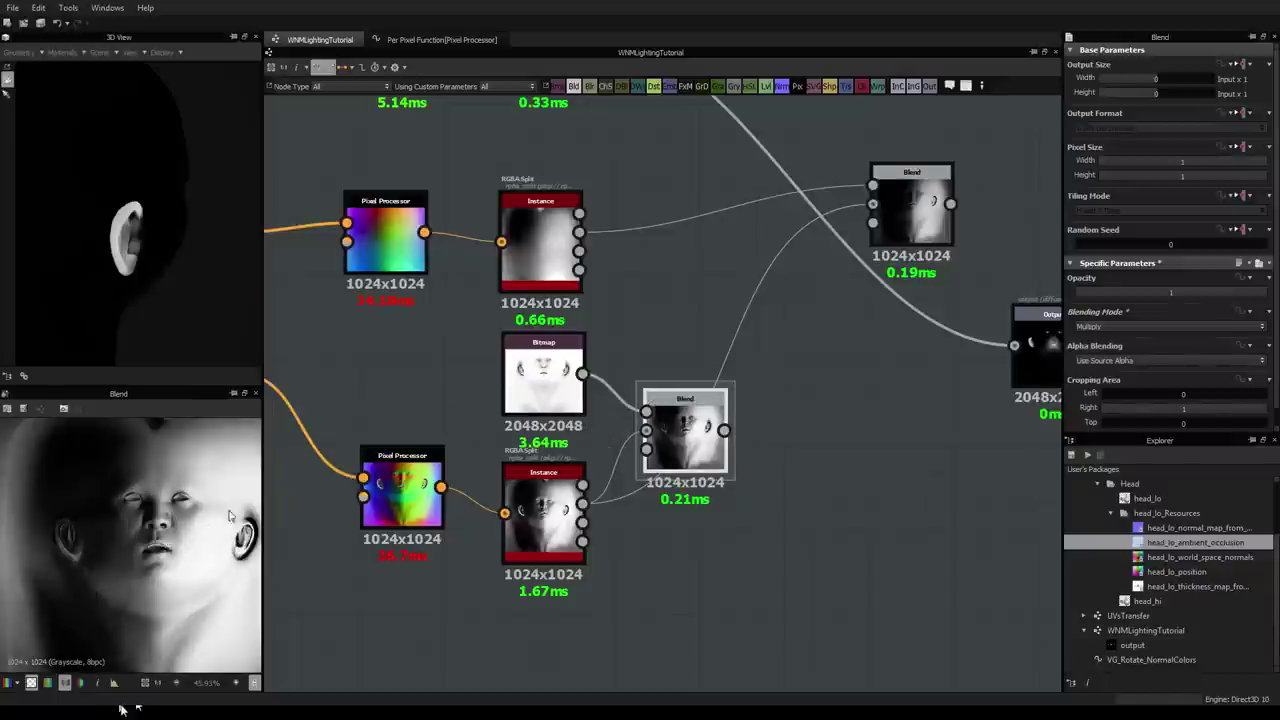
scroll(228, 516, up, 1)
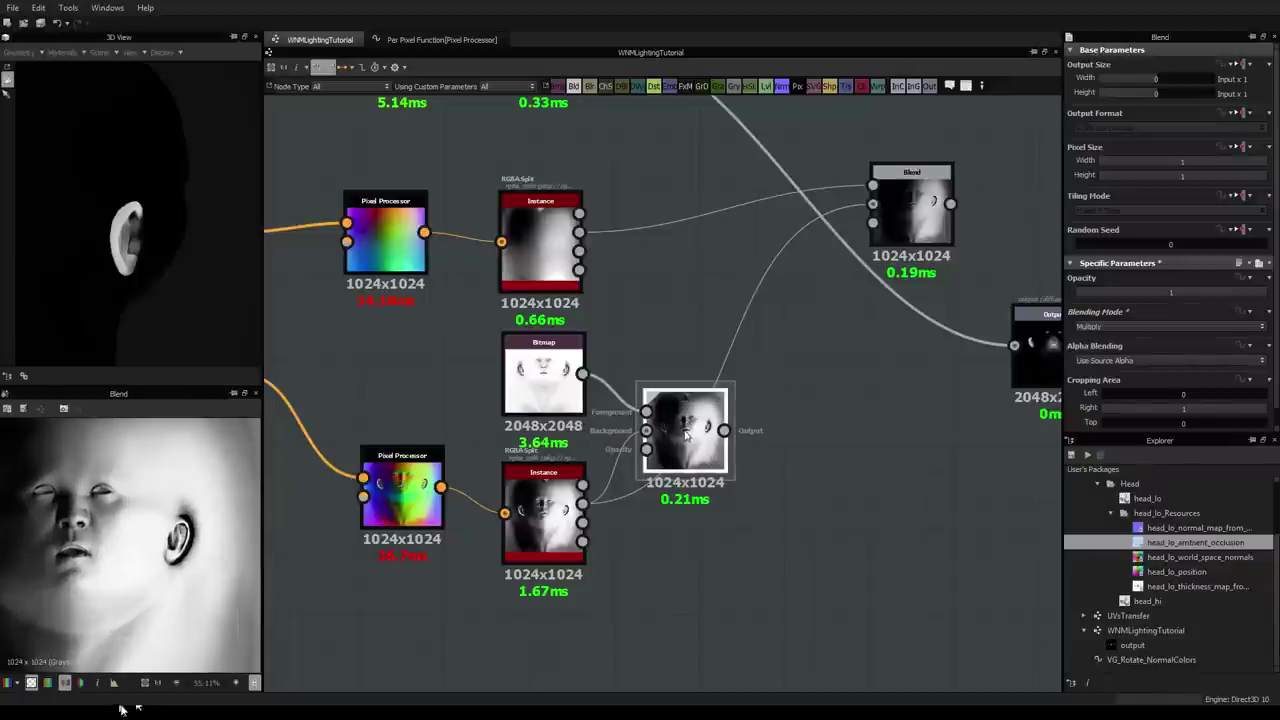
drag(1207, 297, 1118, 294)
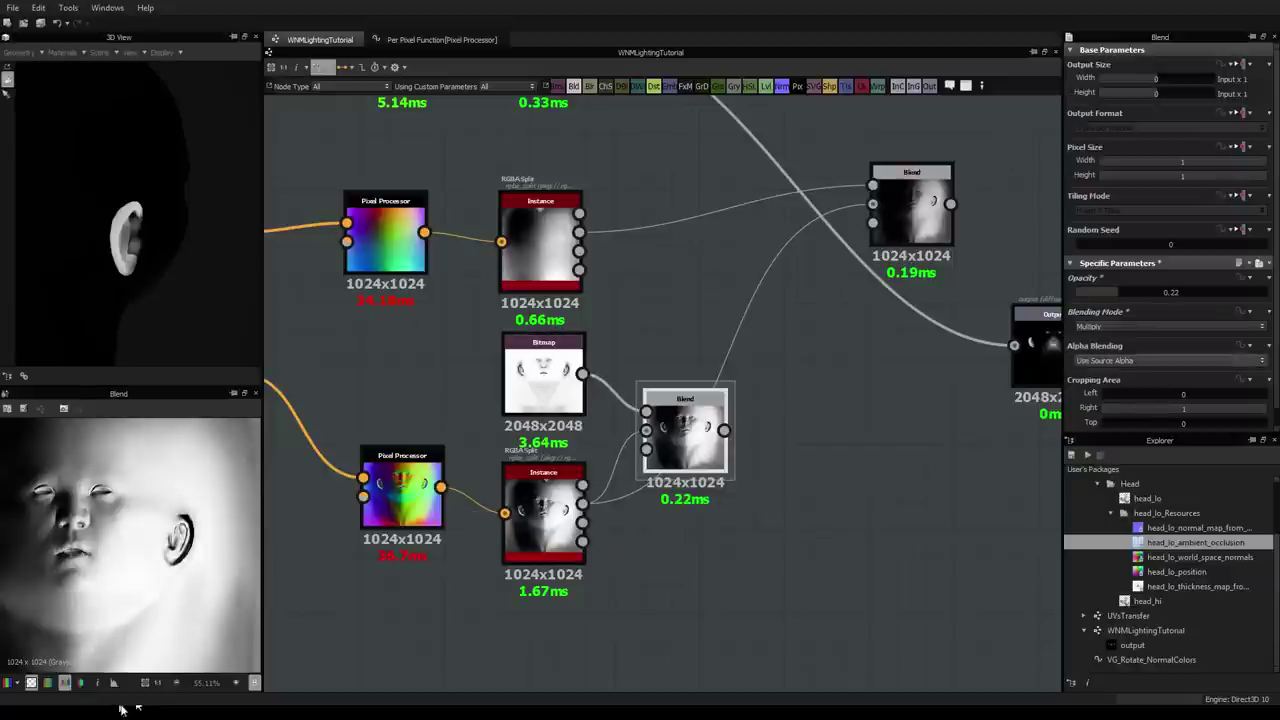
drag(1137, 295, 1262, 296)
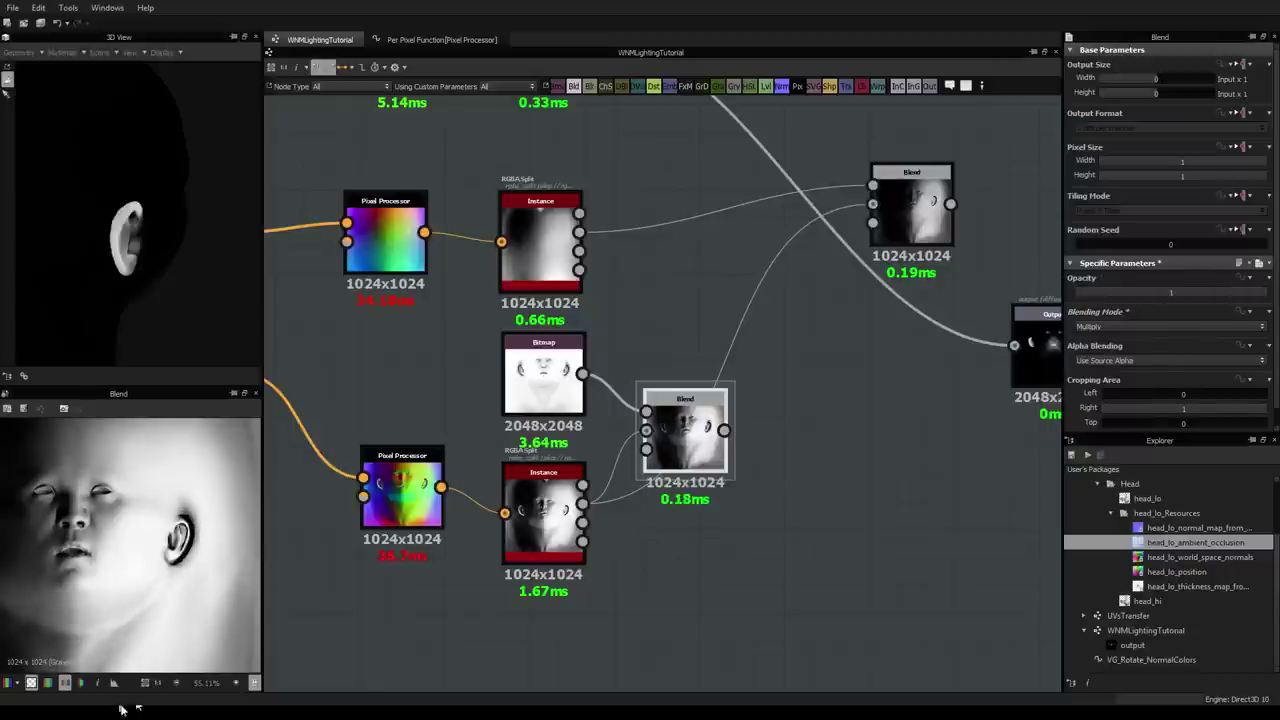
Step: Connect the ambient occlusion Blend to the final Blend's background and the final Blend to the Output, and orbit to the model's face
middle_drag(797, 321, 750, 380)
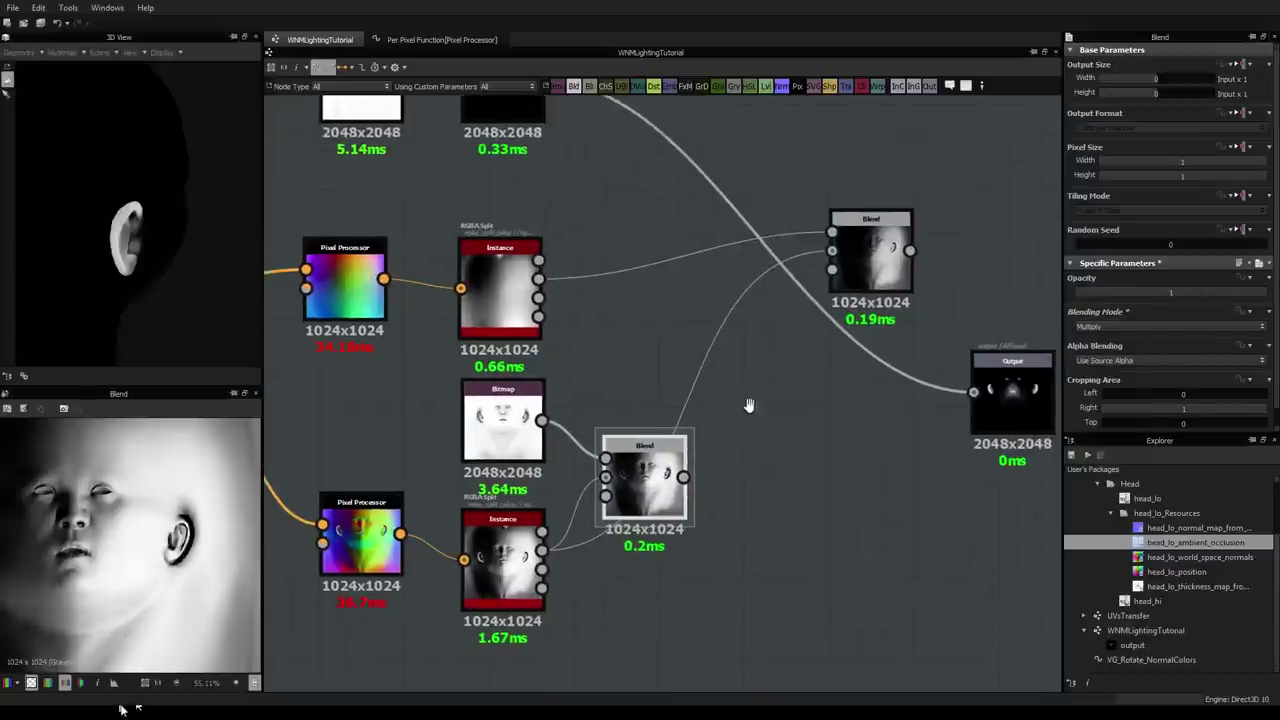
drag(678, 480, 828, 254)
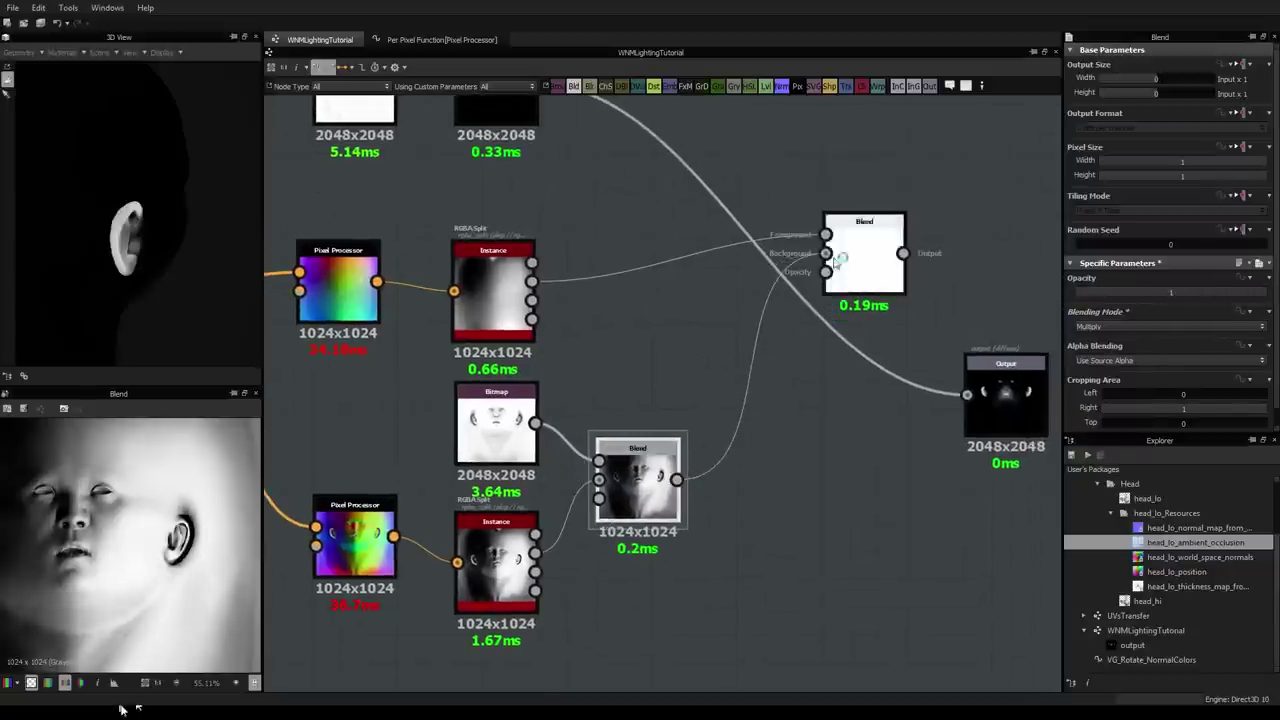
middle_drag(903, 326, 706, 326)
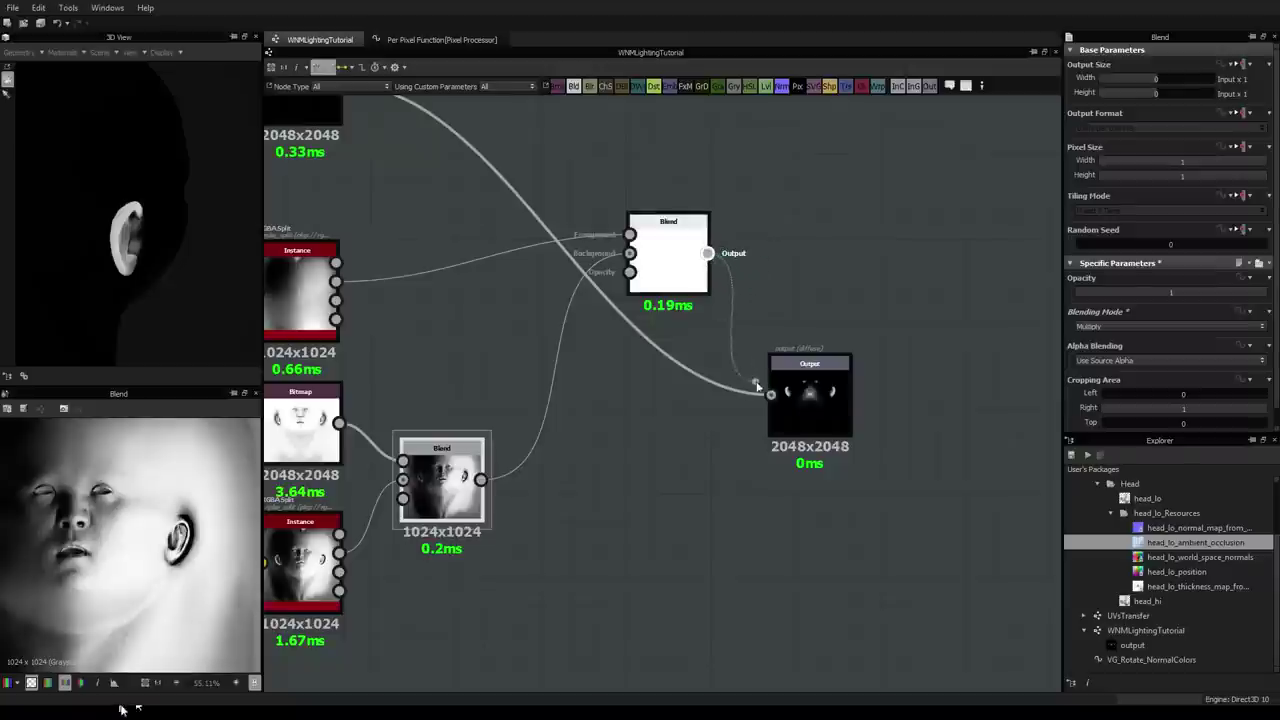
drag(757, 385, 768, 393)
drag(121, 330, 145, 260)
Step: Move the lighting node group and the upper Bitmap and Invert Grayscale pair away from the final Blend to free space
middle_drag(666, 343, 808, 372)
scroll(810, 376, down, 3)
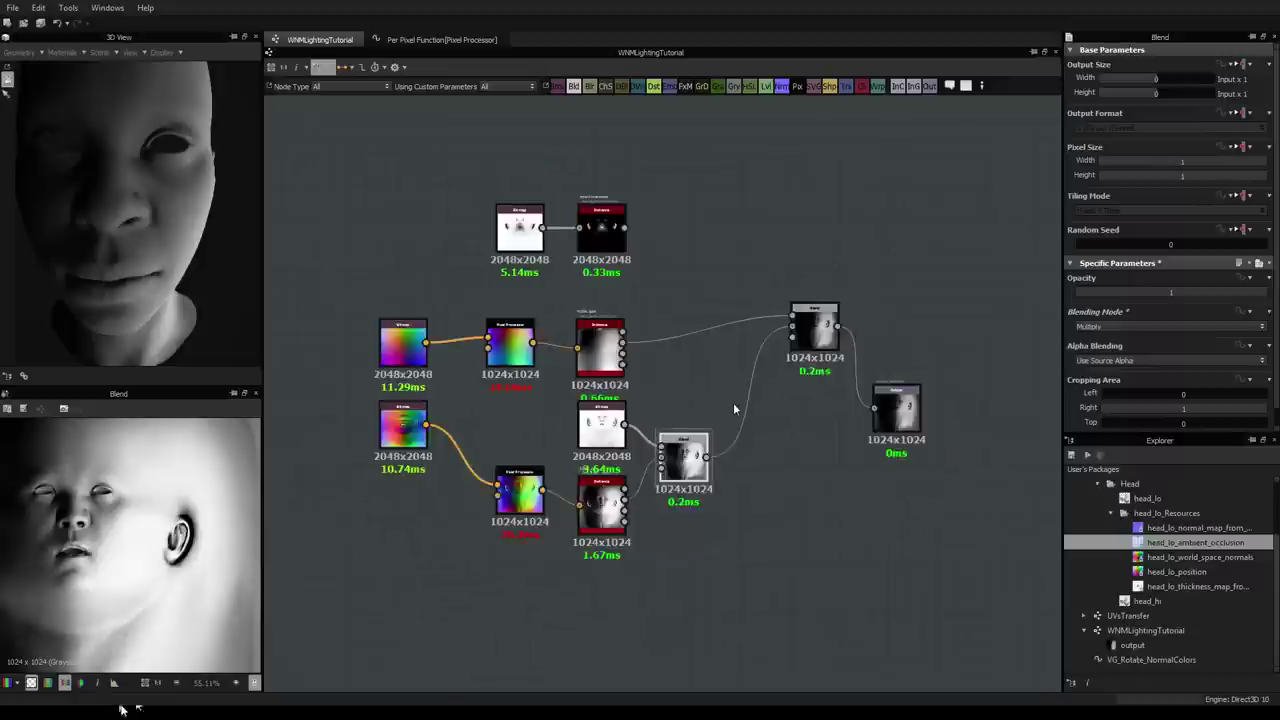
scroll(733, 402, up, 2)
scroll(733, 402, down, 1)
middle_drag(670, 378, 718, 355)
scroll(718, 354, down, 1)
drag(347, 270, 498, 482)
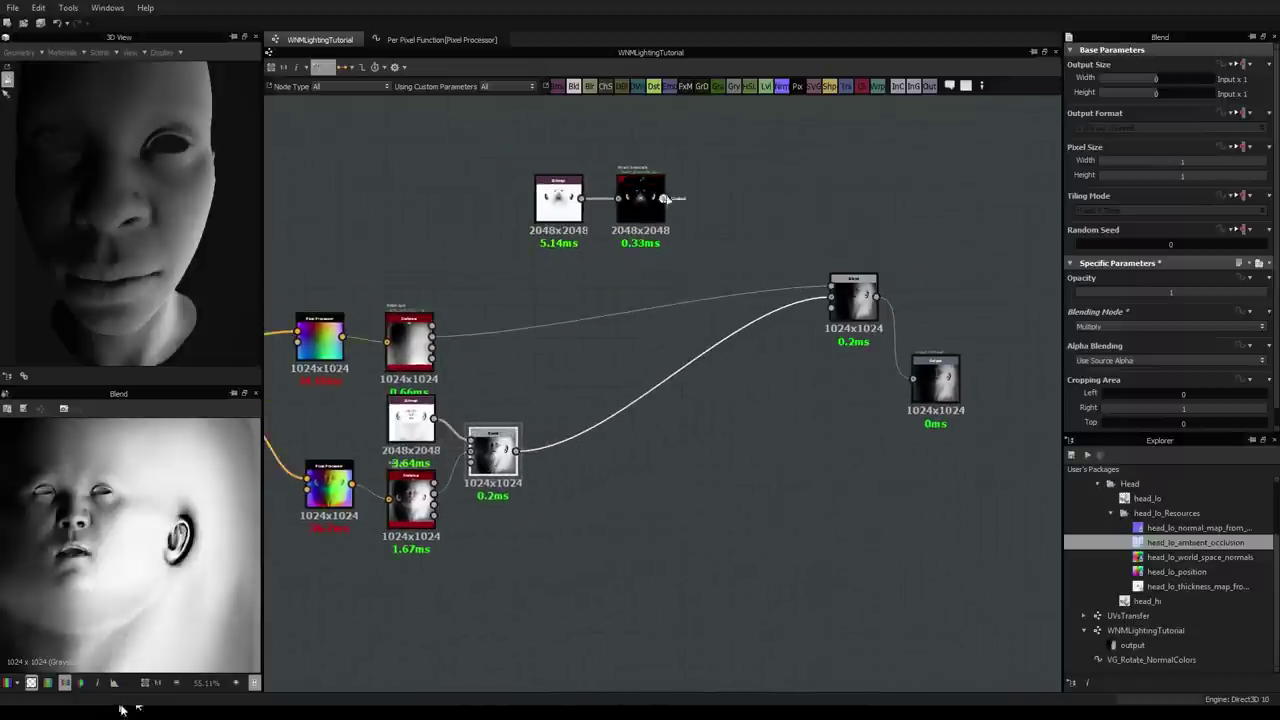
drag(488, 195, 558, 204)
Step: Add another Blend node with Invert Grayscale as background and the ambient occlusion Blend as foreground
click(637, 247)
key(space)
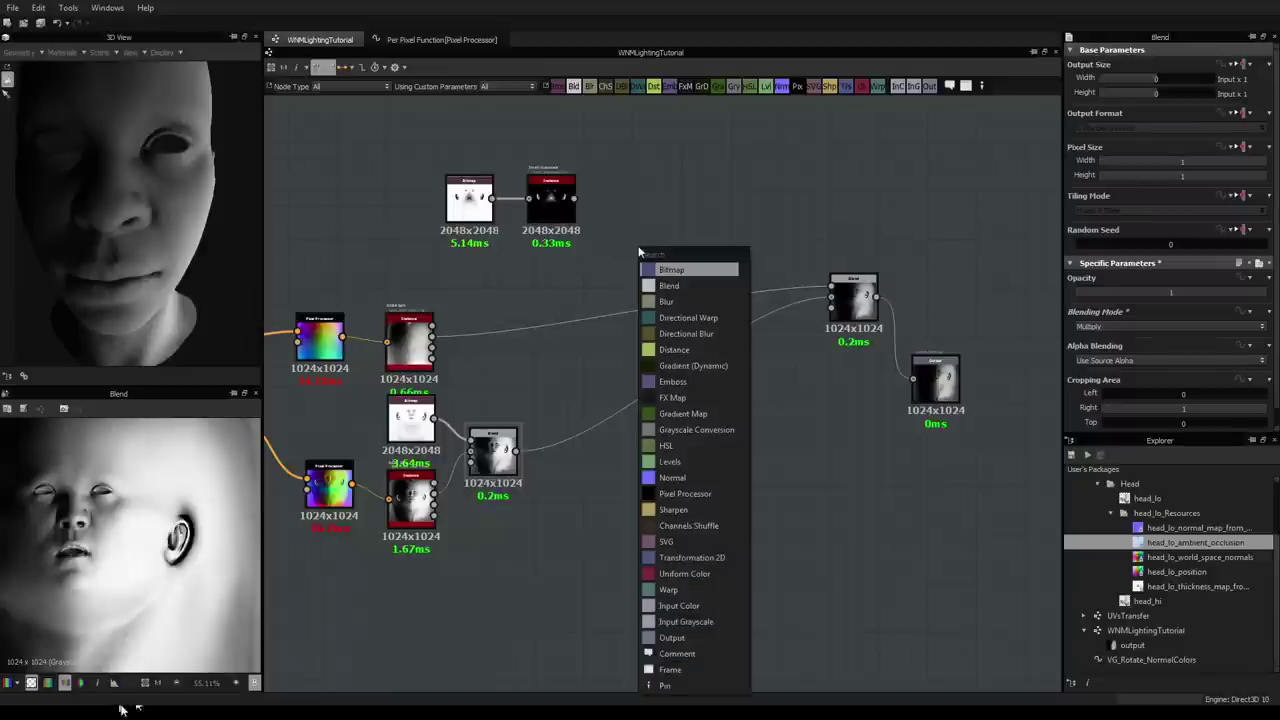
text(blblend)
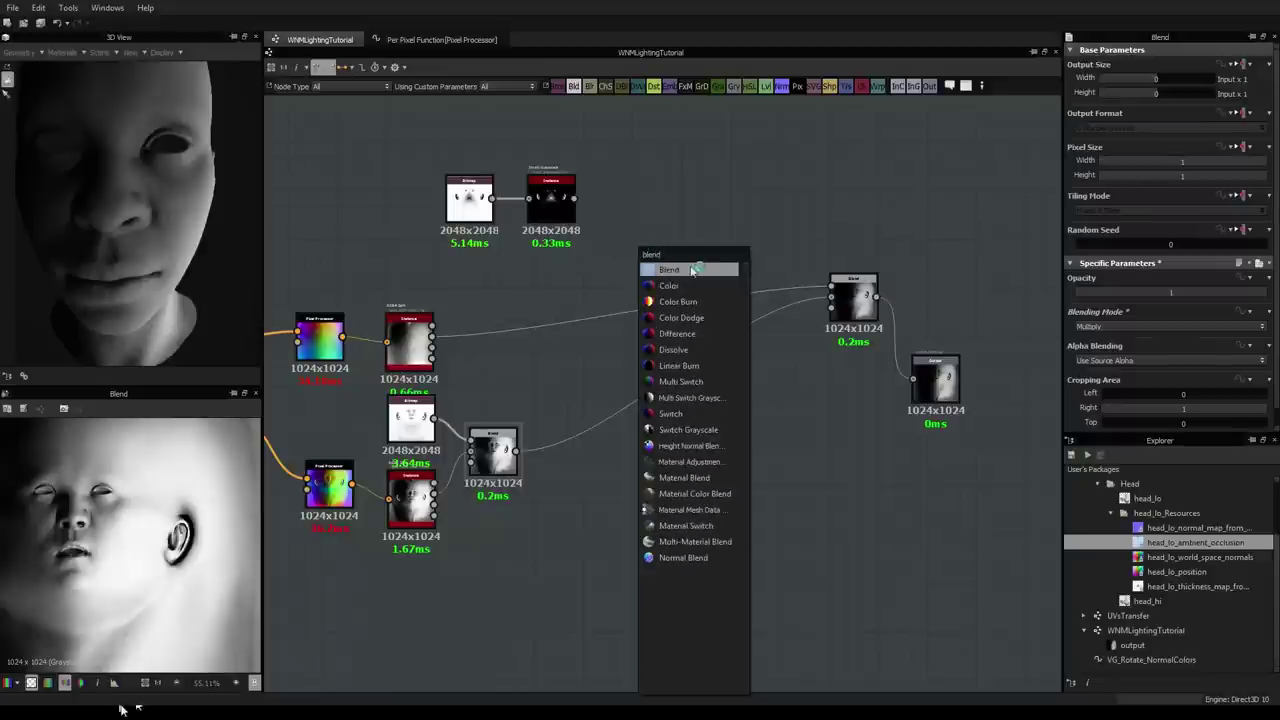
click(690, 270)
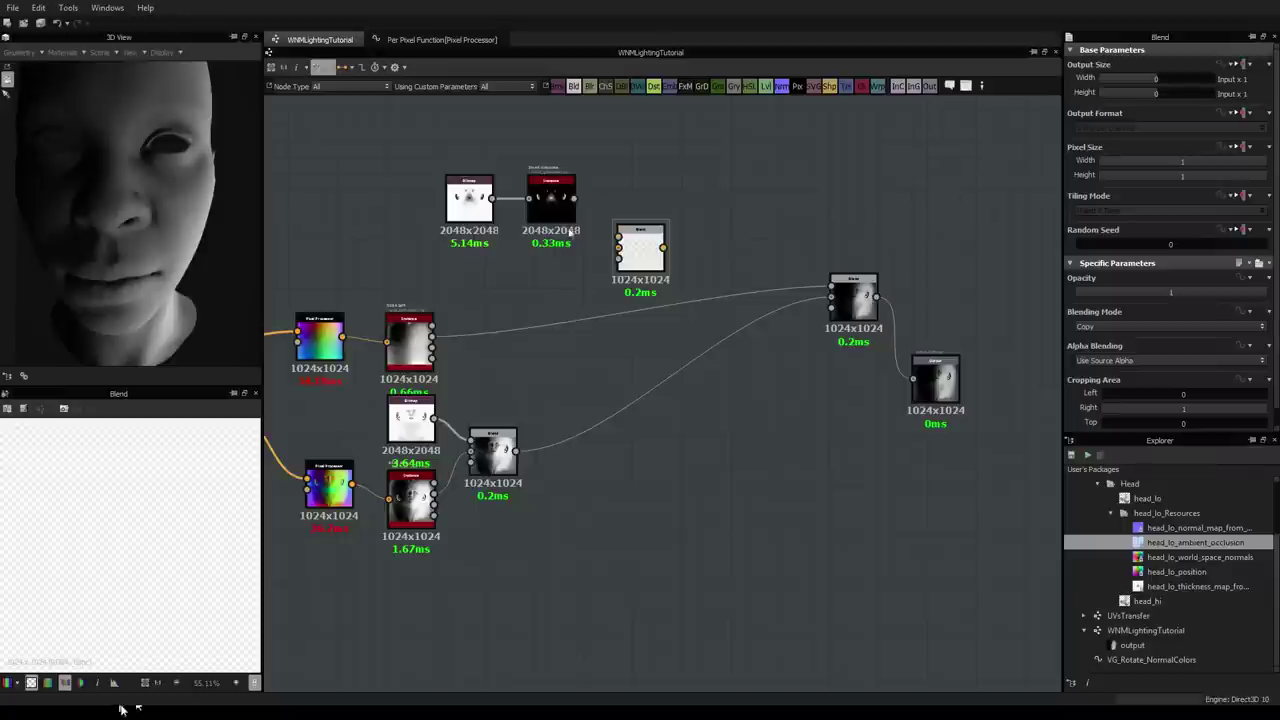
drag(618, 250, 618, 246)
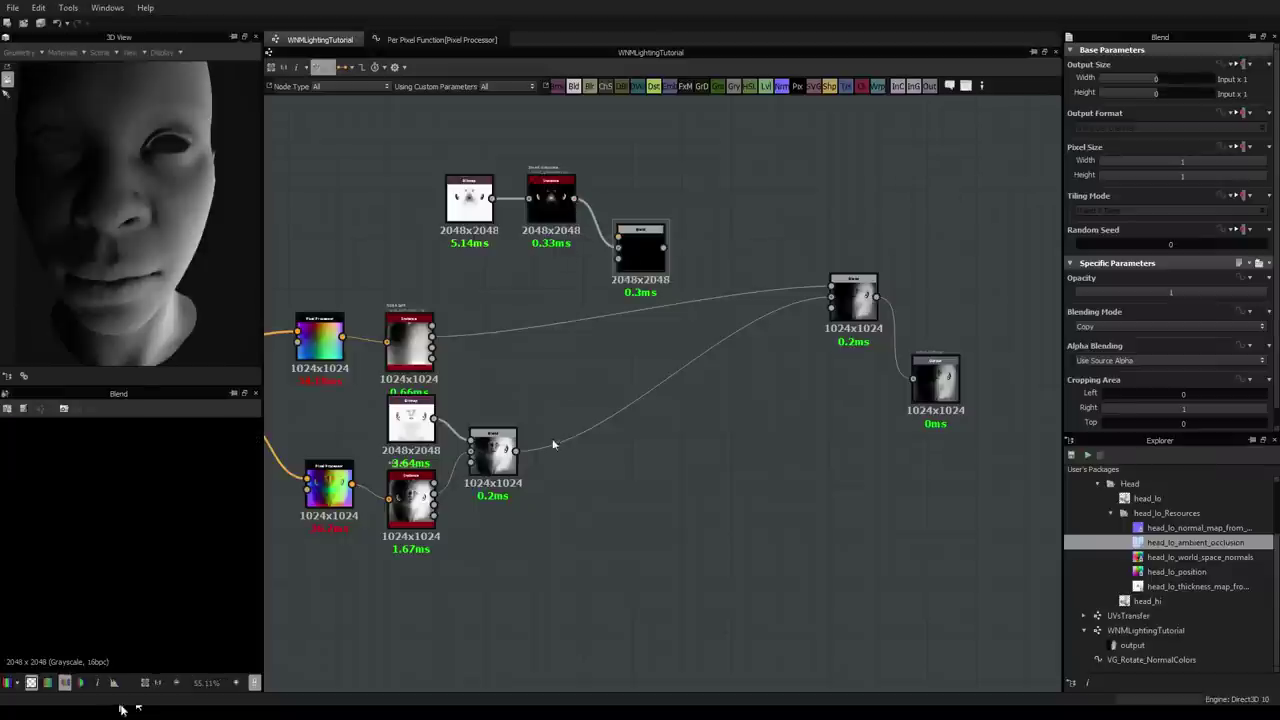
drag(518, 452, 618, 250)
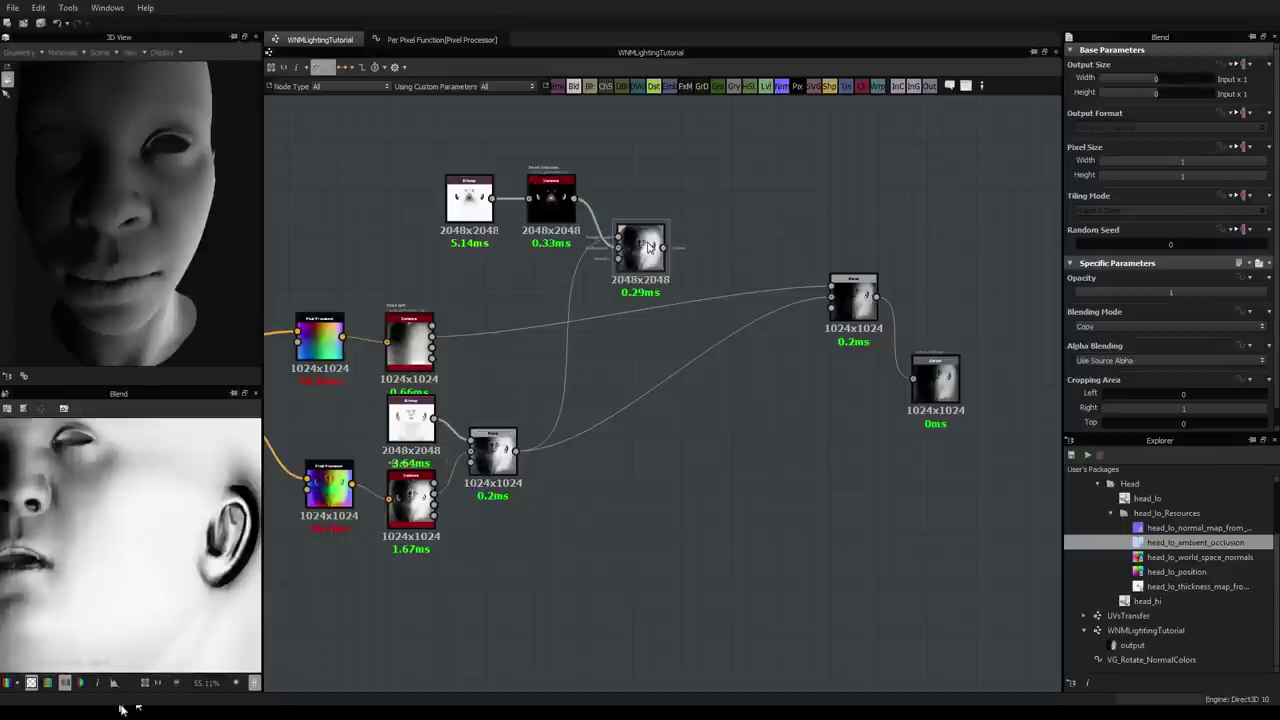
Step: Try Subtract mode on the Blend beside Invert Grayscale, compare the result with the inverted map, and delete that Blend
click(1128, 327)
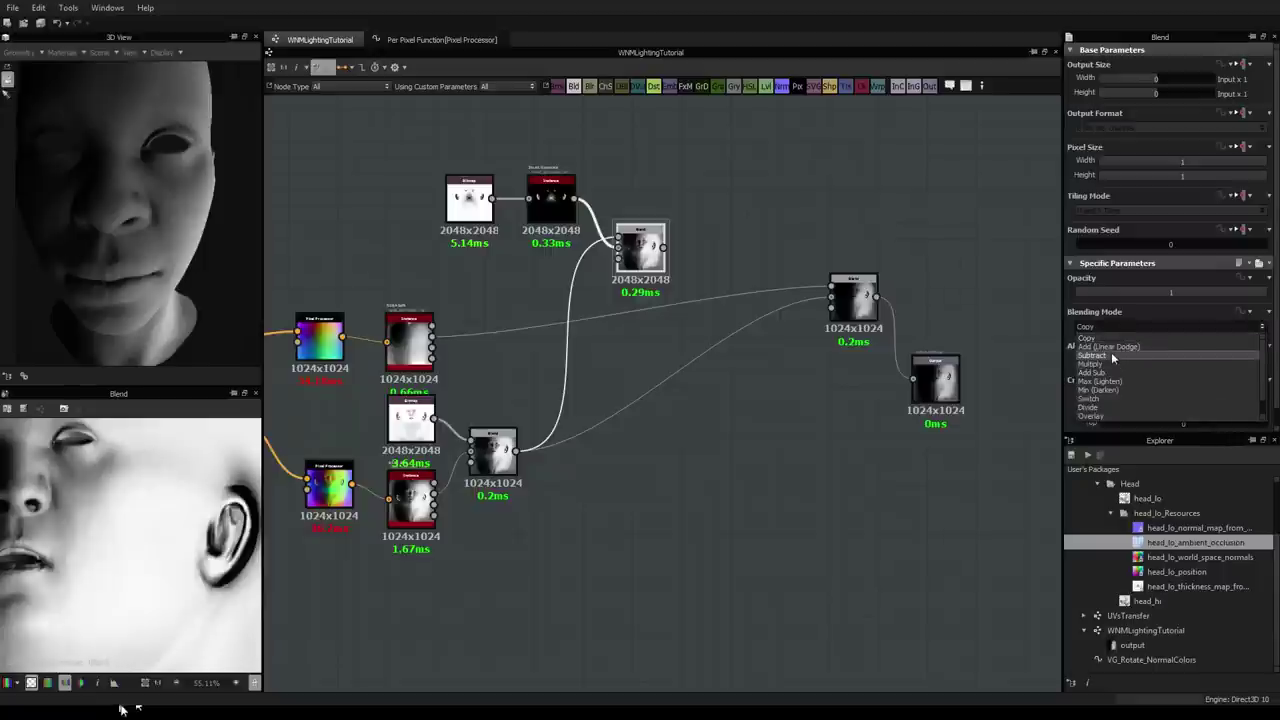
click(1111, 354)
middle_drag(43, 529, 116, 530)
scroll(51, 529, down, 4)
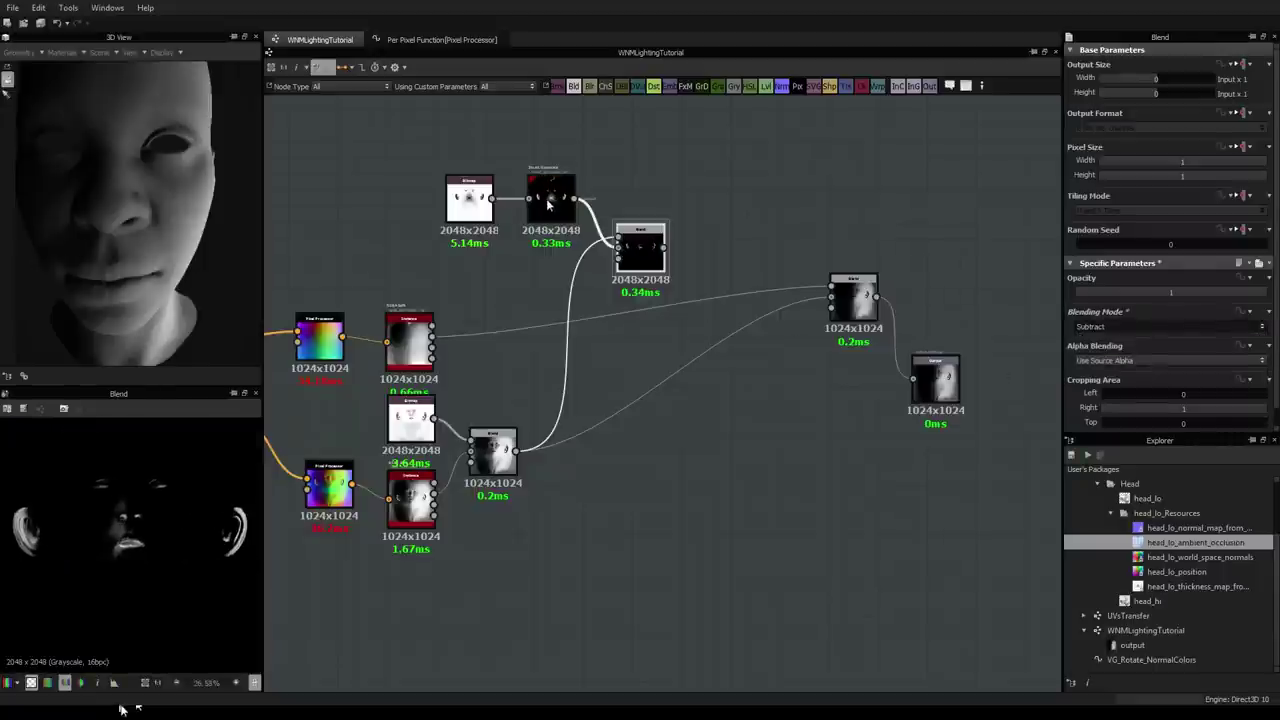
click(638, 245)
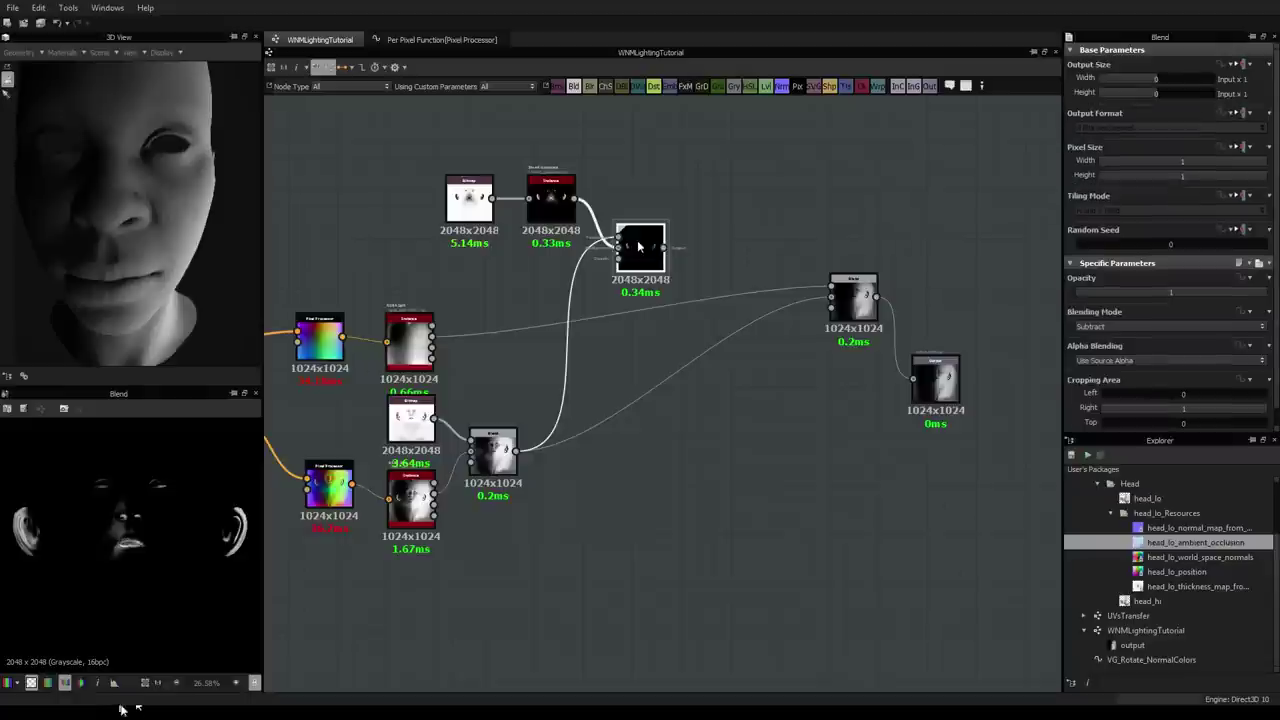
click(551, 197)
middle_drag(720, 232, 629, 237)
click(545, 251)
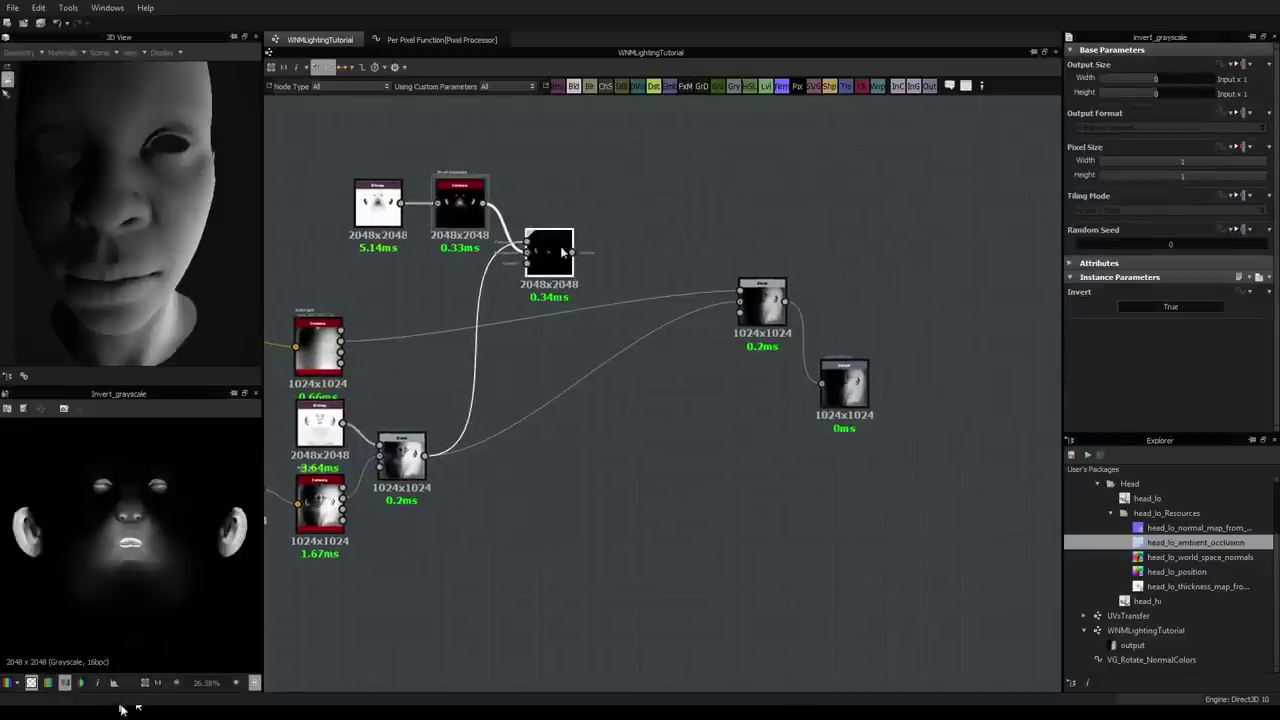
key(Delete)
Step: Reposition the Invert Grayscale node between the upper Bitmap and the final Blend
drag(452, 217, 741, 221)
scroll(811, 257, up, 3)
middle_drag(757, 287, 698, 291)
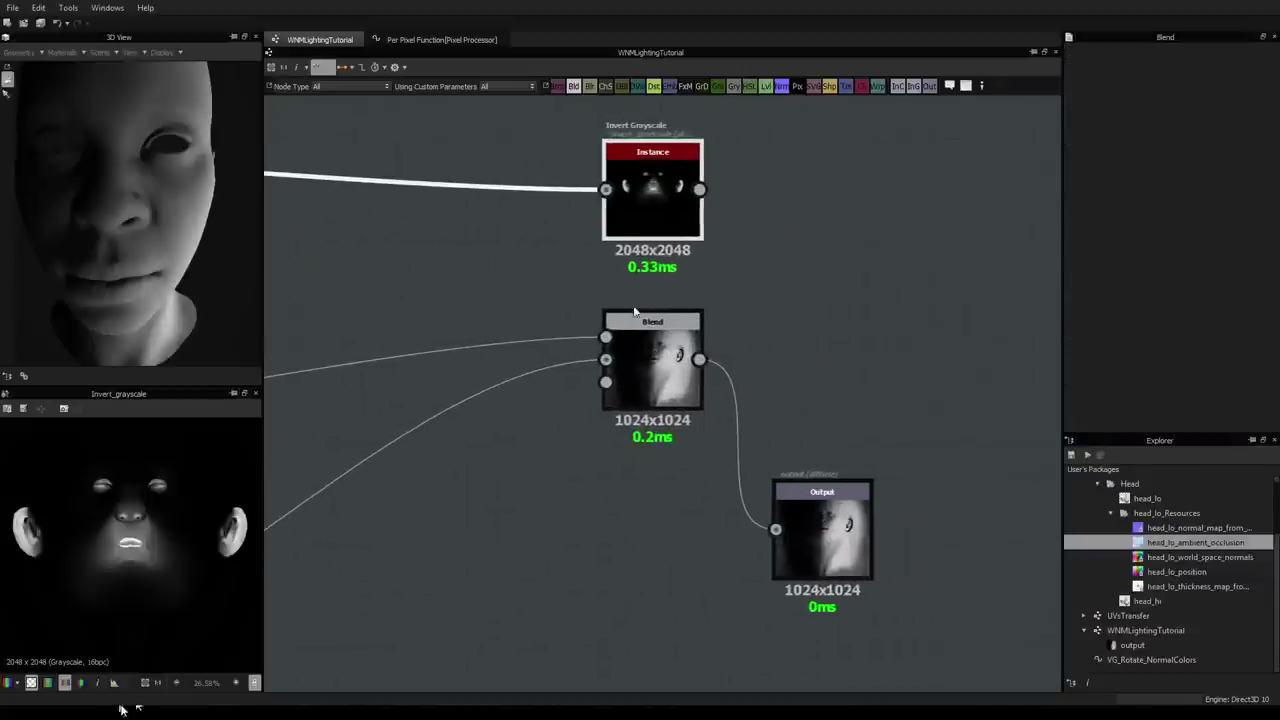
click(646, 348)
scroll(628, 211, down, 3)
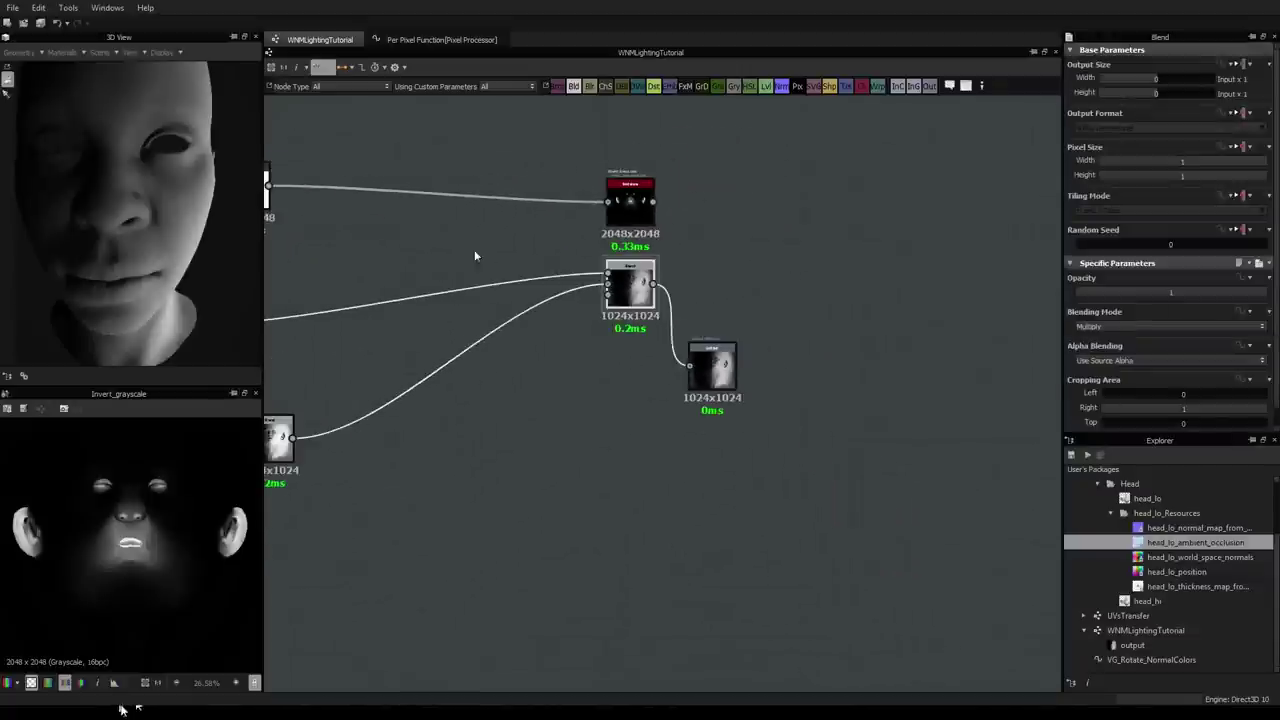
middle_drag(474, 254, 691, 272)
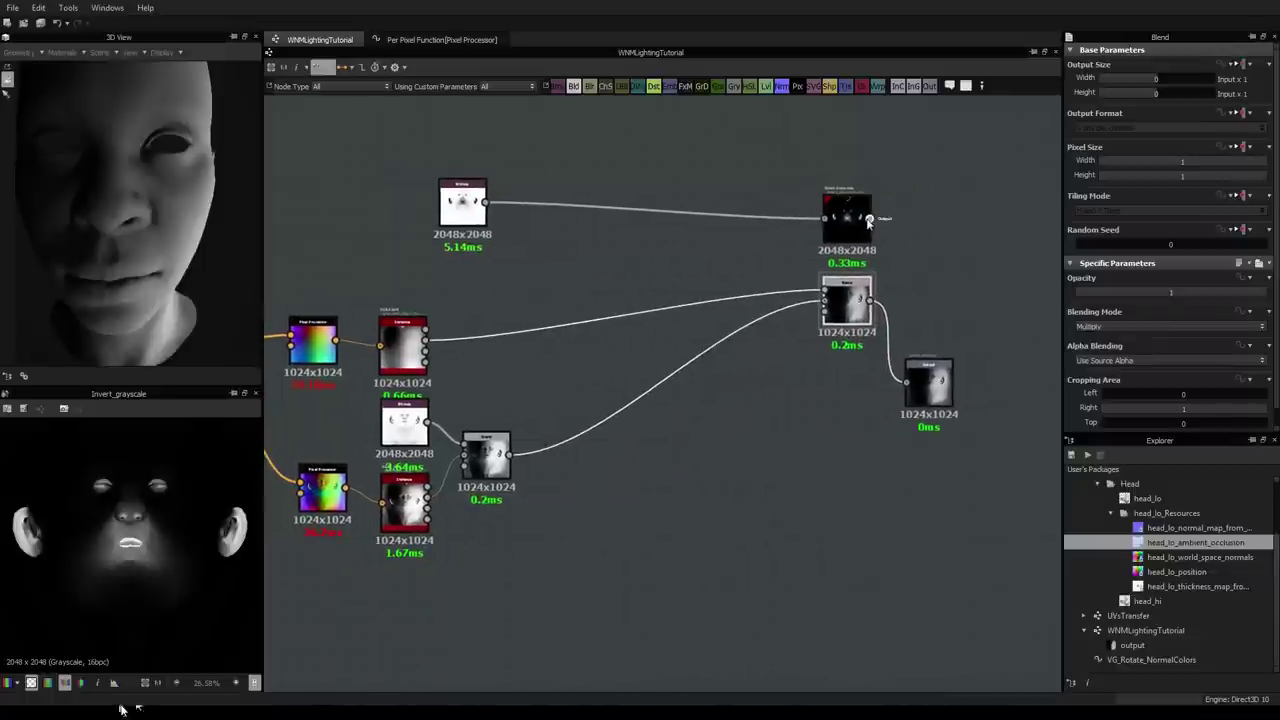
drag(843, 224, 614, 214)
Step: Move Invert Grayscale closer to its source Bitmap and add a new Blend node beside it
click(405, 349)
scroll(407, 348, up, 4)
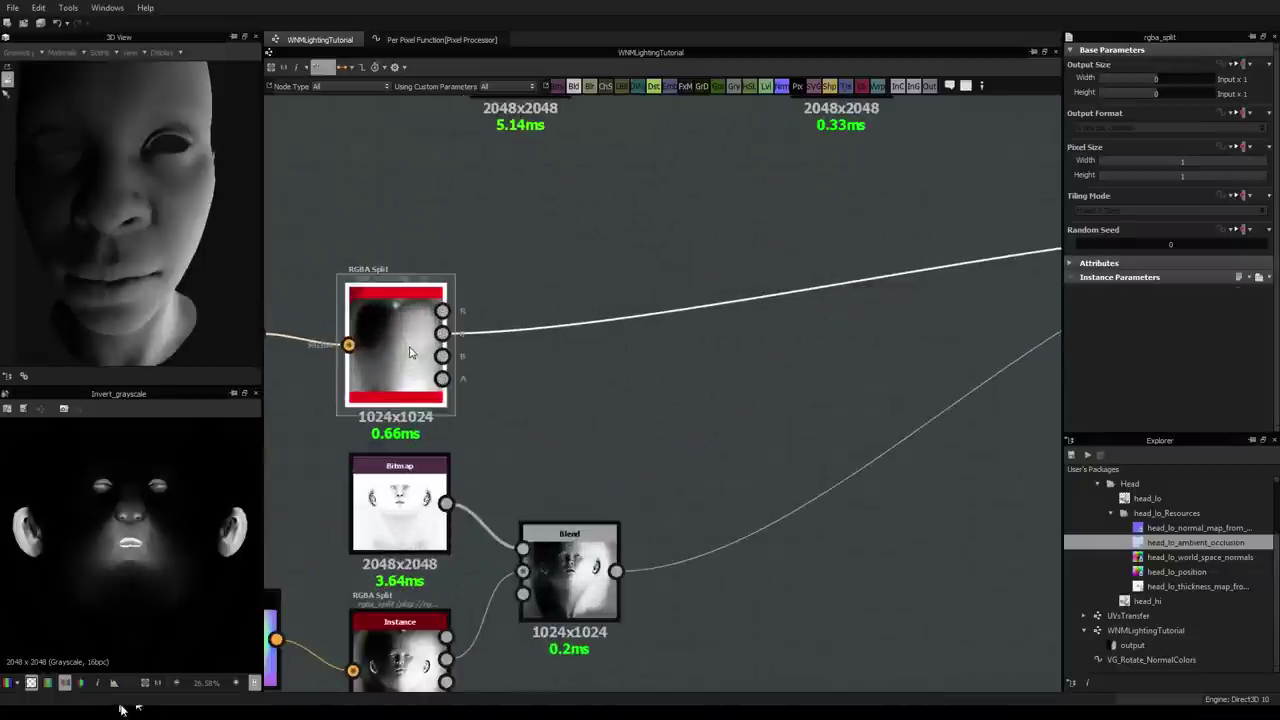
scroll(402, 347, down, 2)
middle_drag(516, 290, 490, 330)
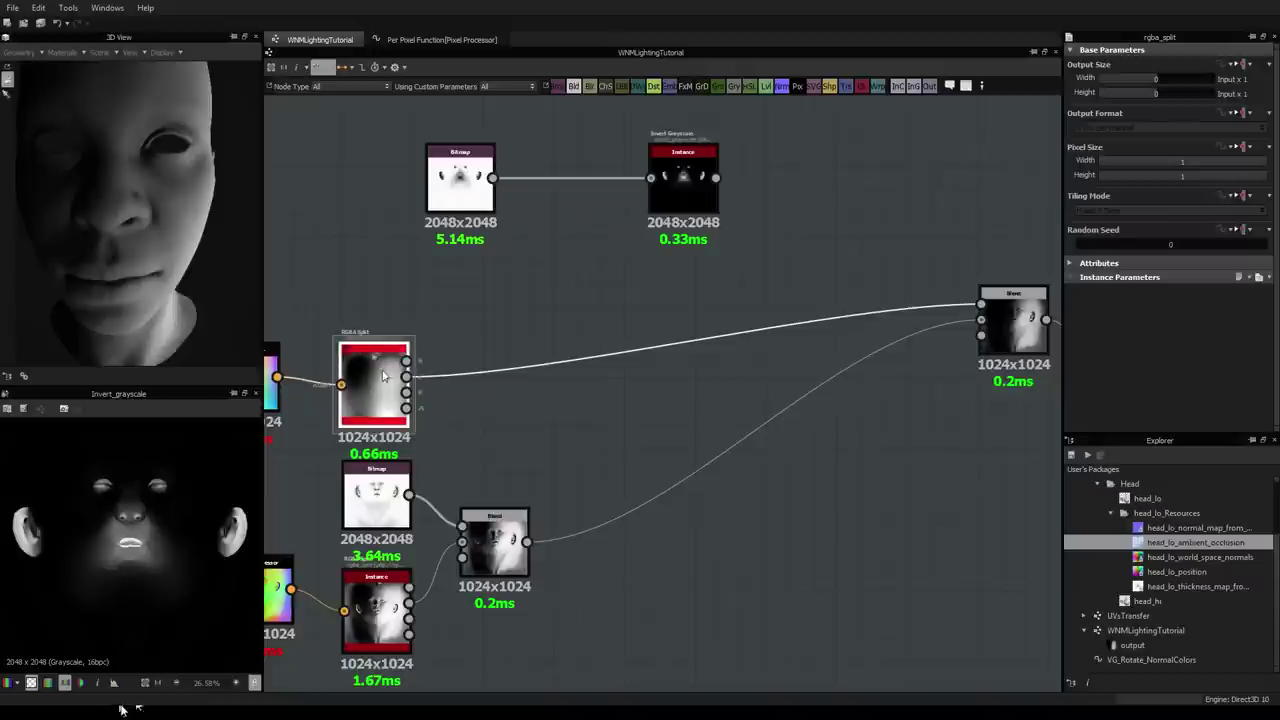
drag(683, 192, 659, 193)
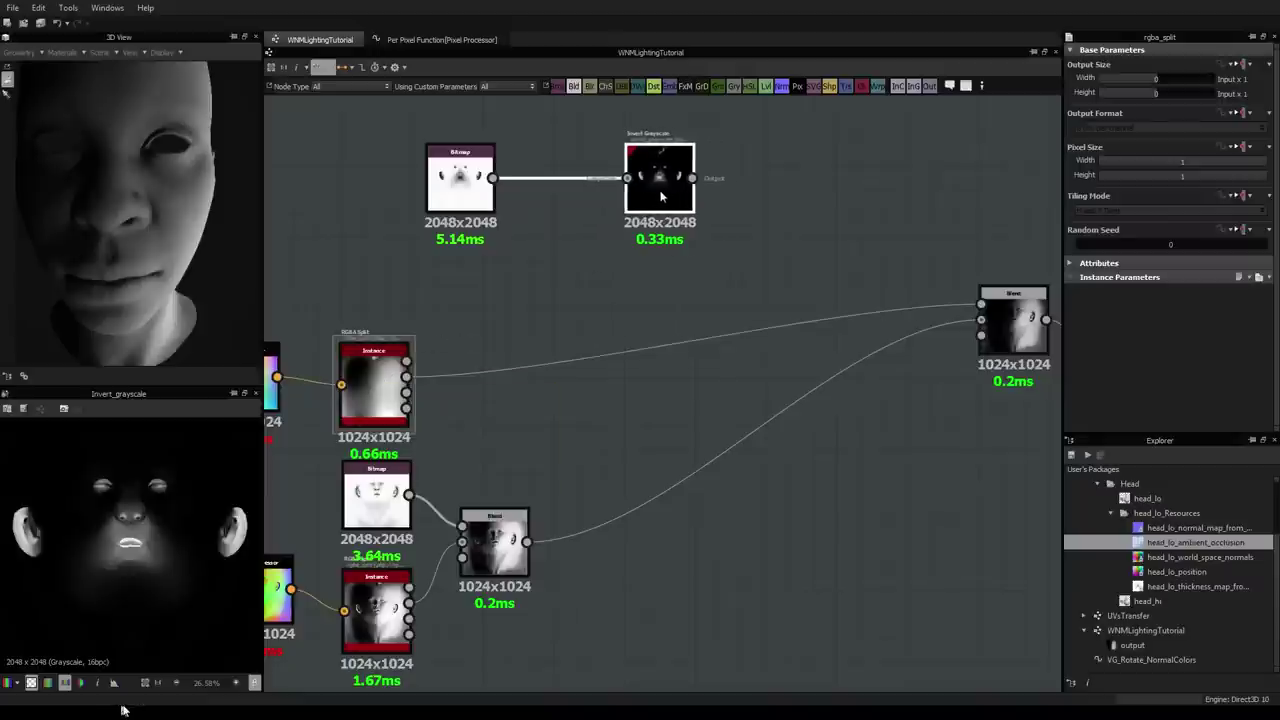
click(757, 217)
right_click(761, 216)
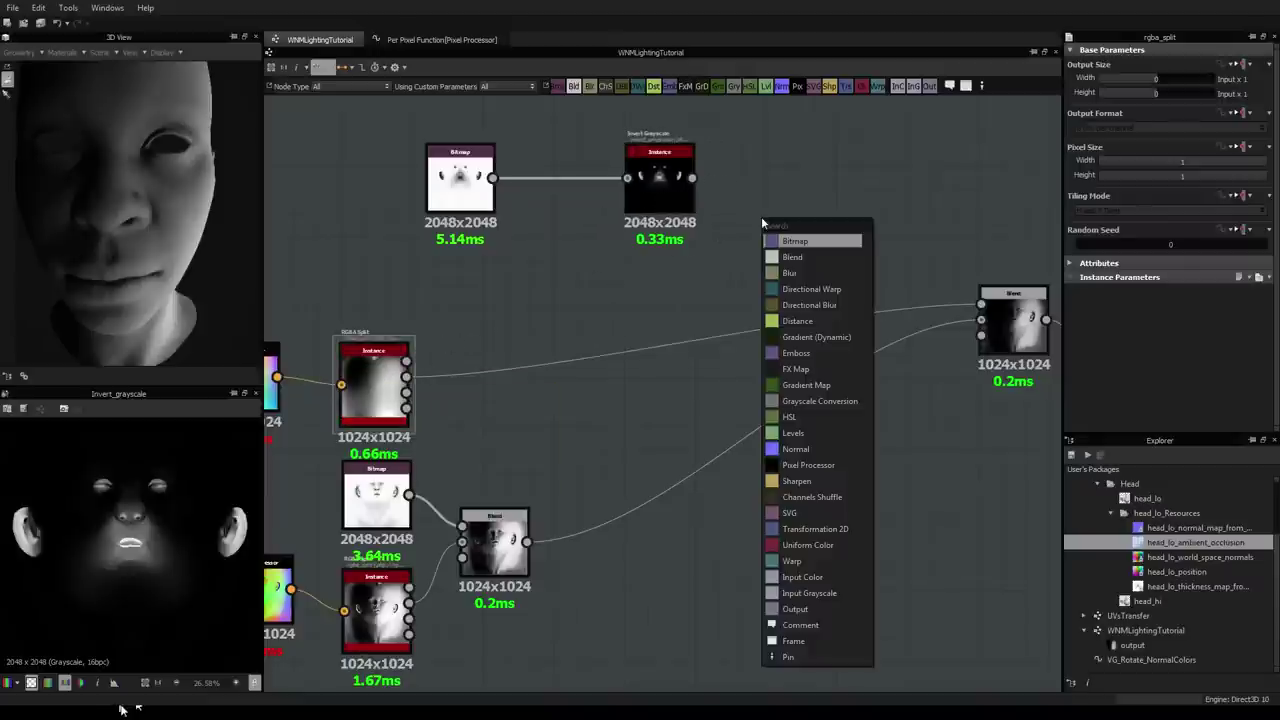
click(792, 257)
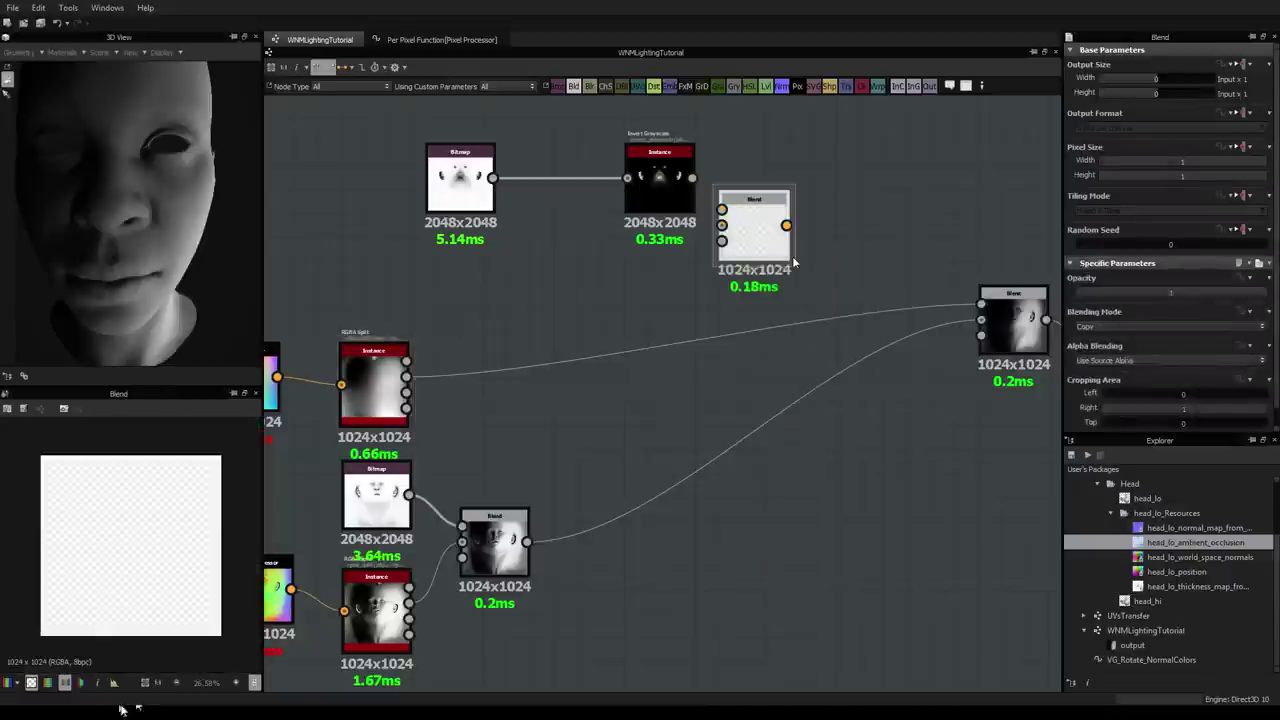
drag(757, 234, 763, 254)
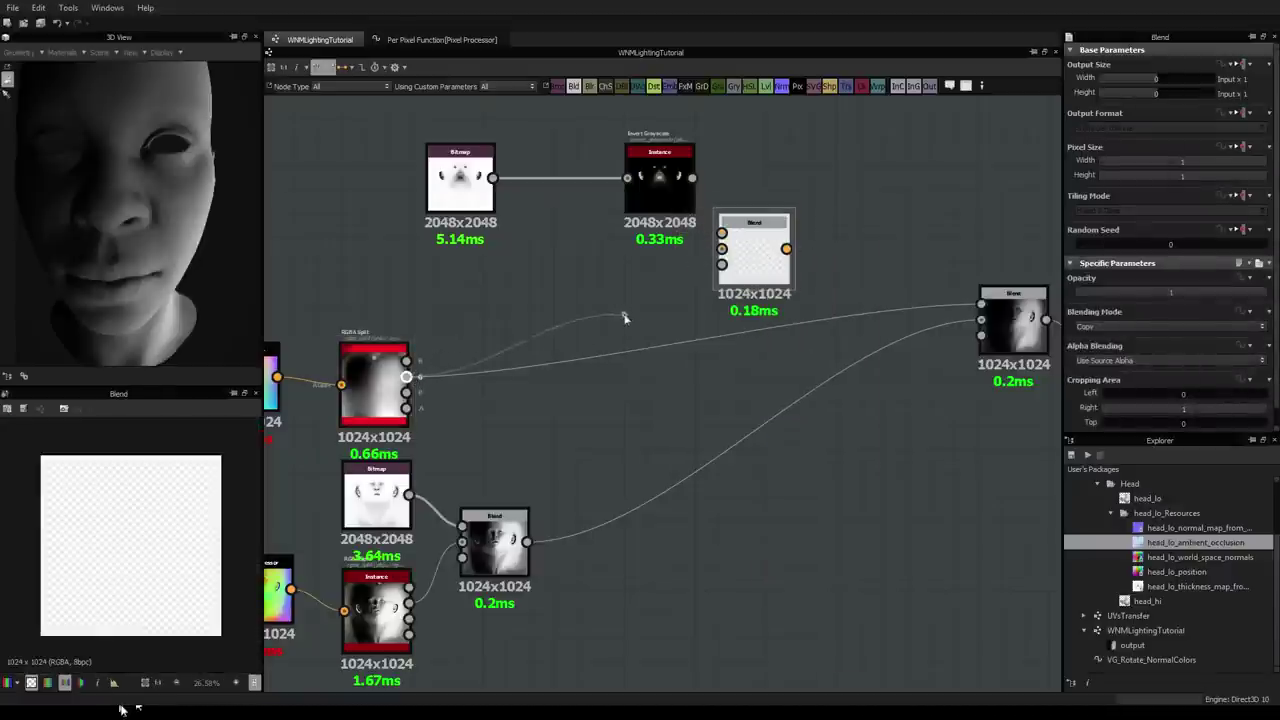
Step: Connect the upper RGBA Split's G output to the new Blend's background and Invert Grayscale to its foreground
drag(624, 318, 727, 251)
drag(753, 244, 800, 245)
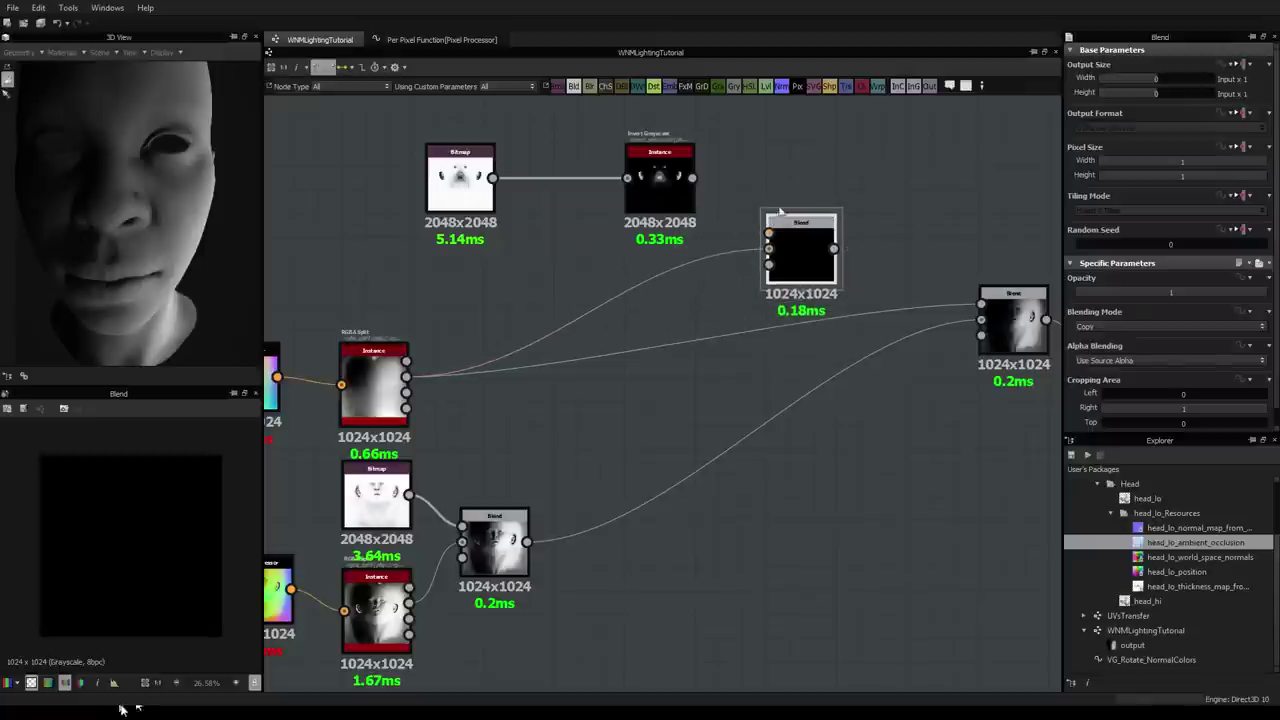
drag(692, 178, 769, 234)
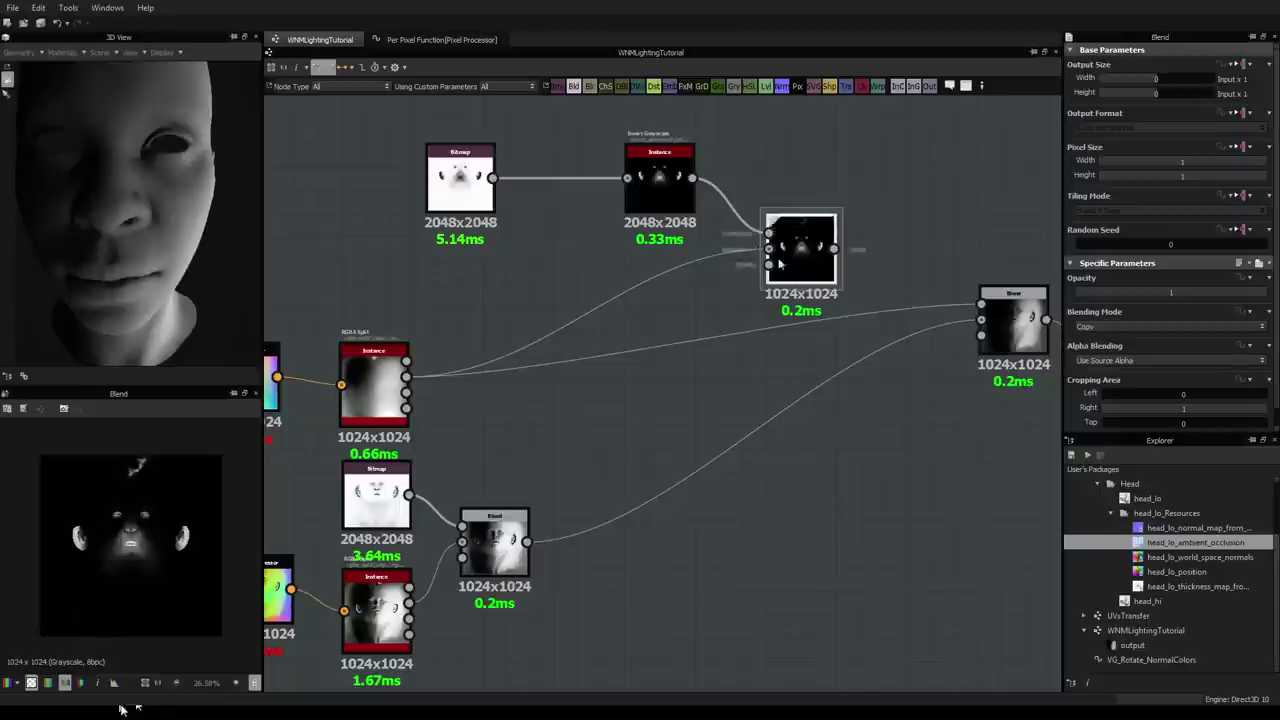
scroll(768, 252, up, 3)
scroll(768, 252, down, 3)
Step: Preview the upper RGBA Split, try Add (Linear Dodge) and Multiply on the new Blend, and settle on Max (Lighten)
click(300, 415)
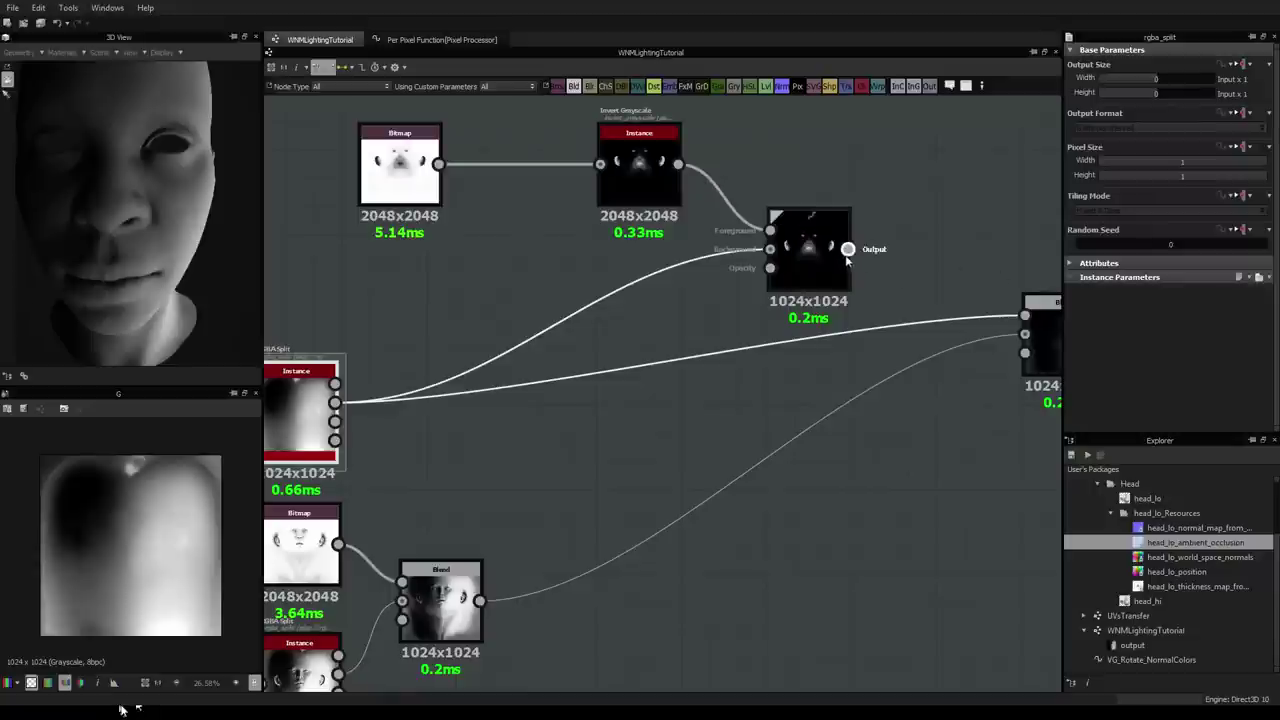
click(792, 251)
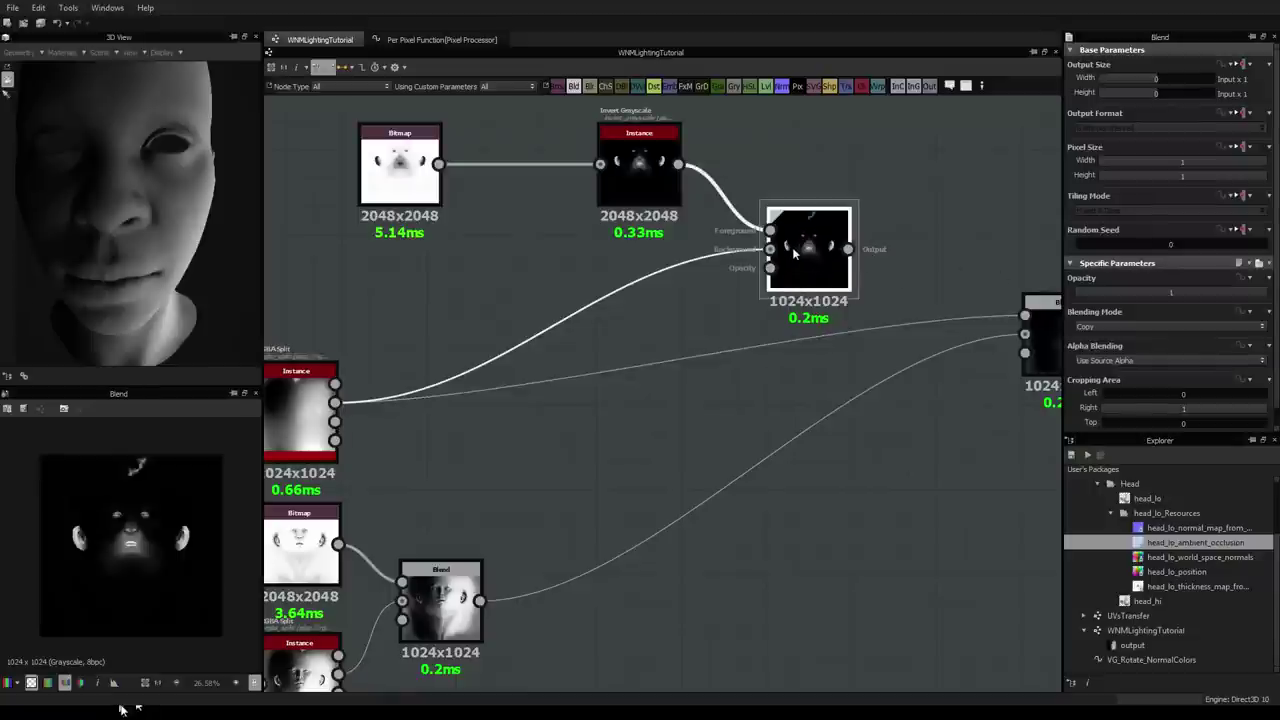
click(1117, 327)
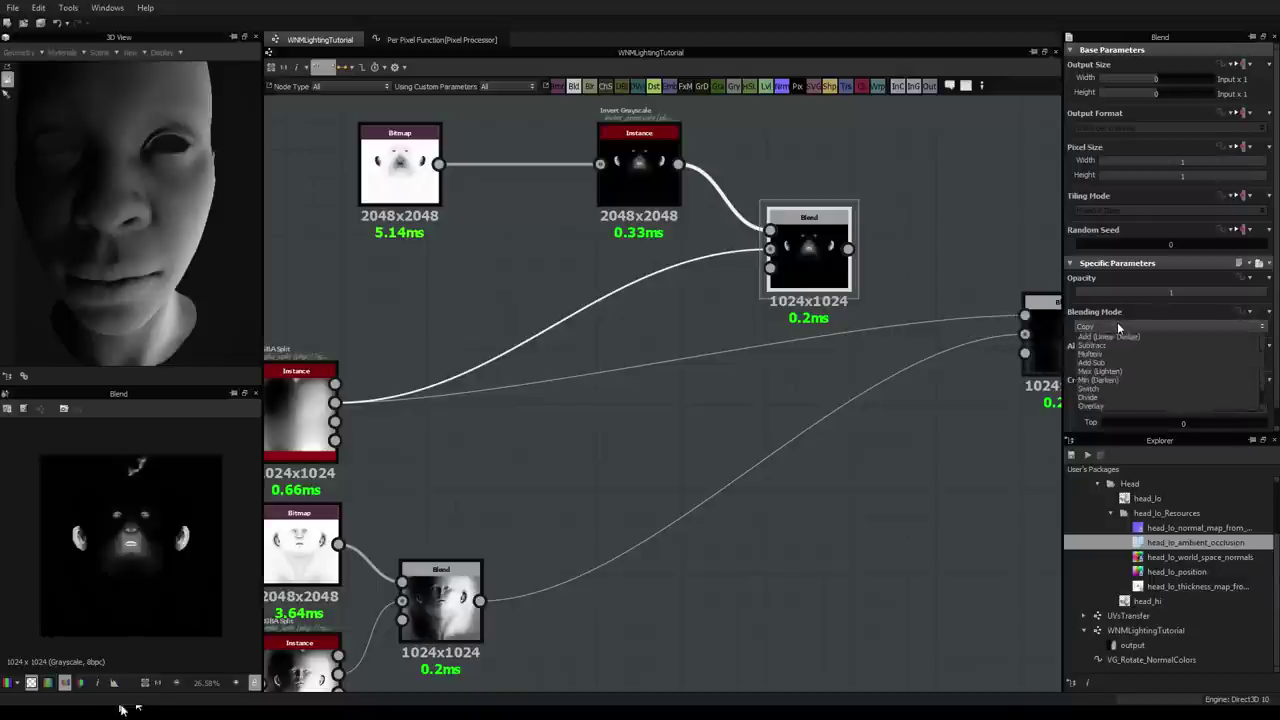
click(1090, 346)
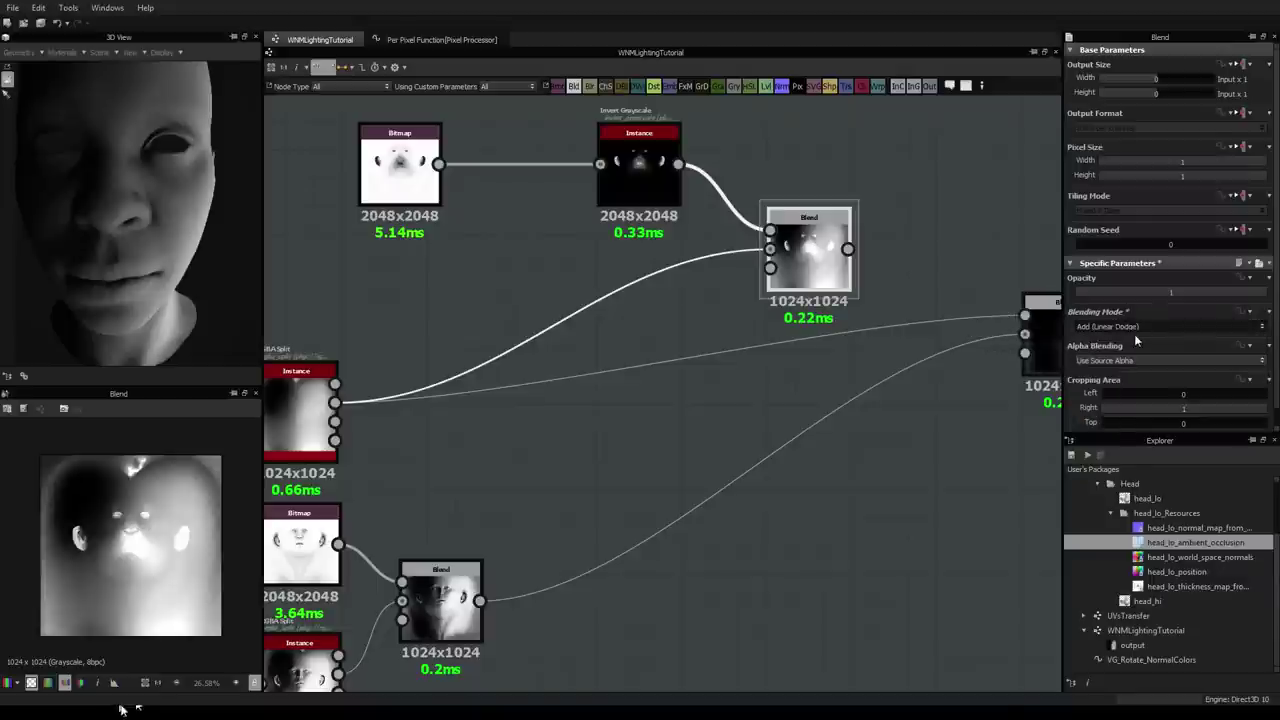
scroll(1134, 334, down, 2)
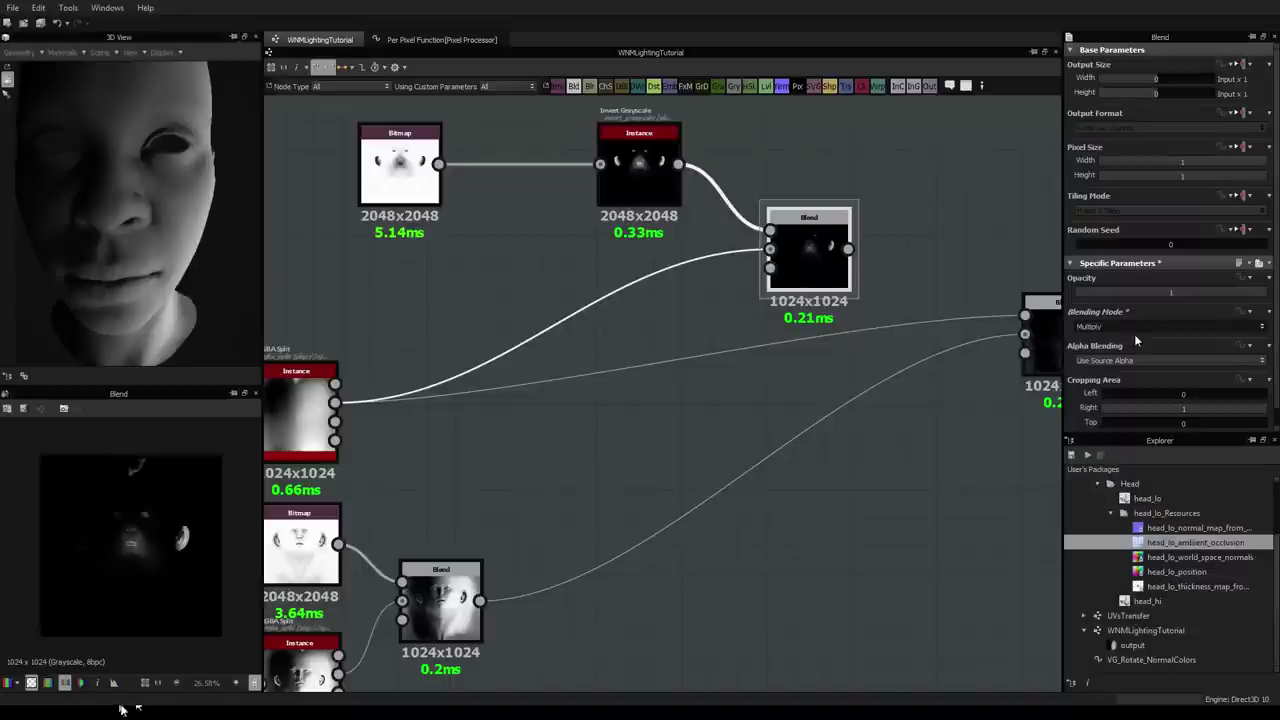
scroll(1135, 338, down, 2)
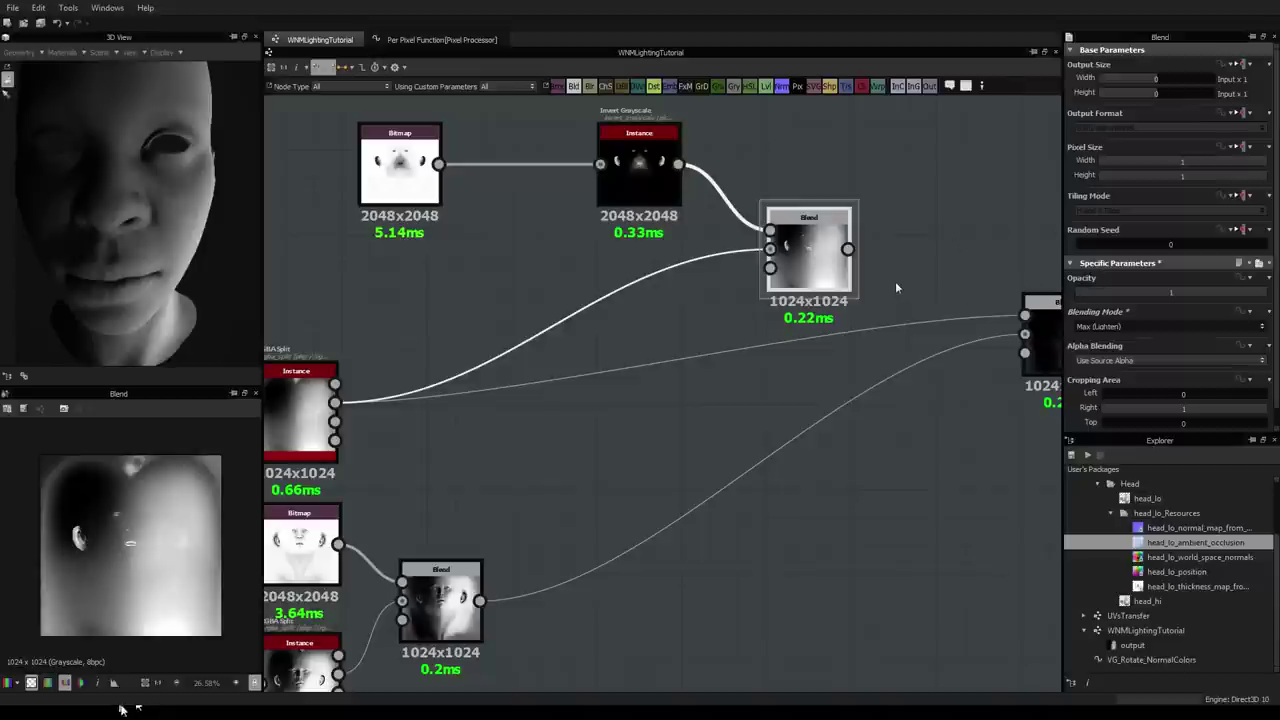
Step: Compare Divide, Overlay, Soft Light and Min (Darken) on the same Blend, returning to Max (Lighten)
click(1150, 330)
click(1150, 328)
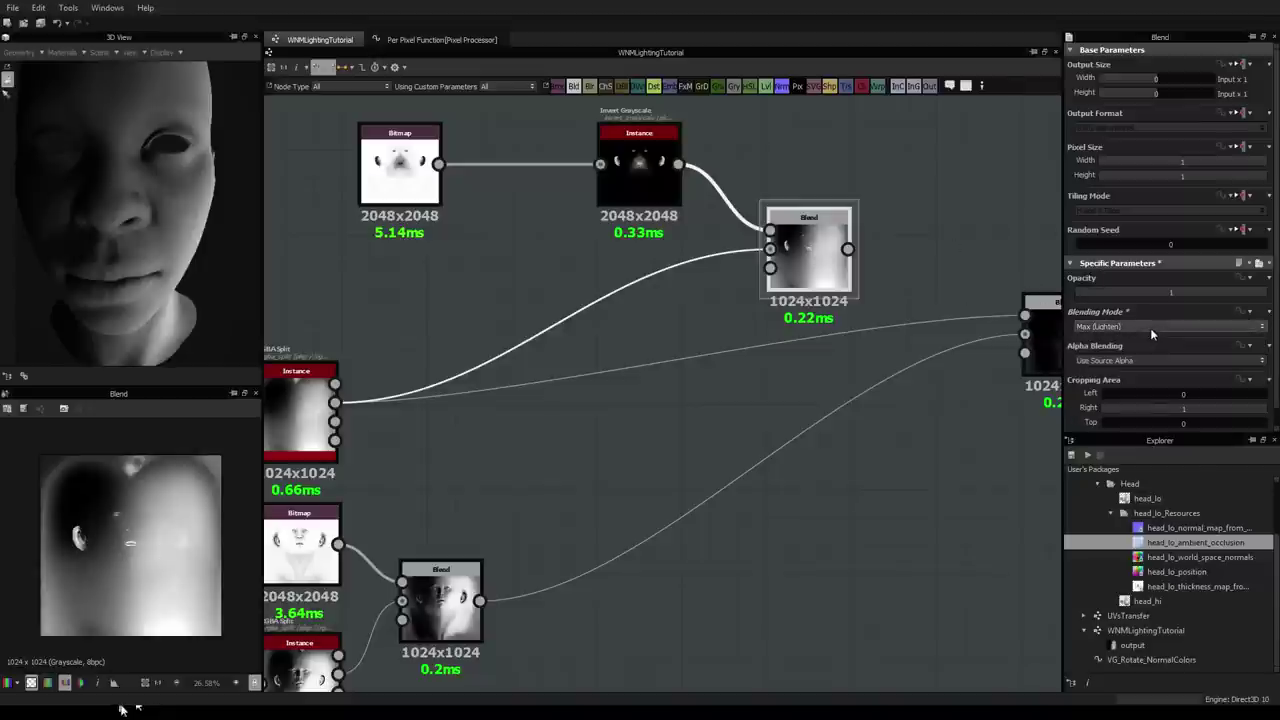
scroll(1150, 328, down, 1)
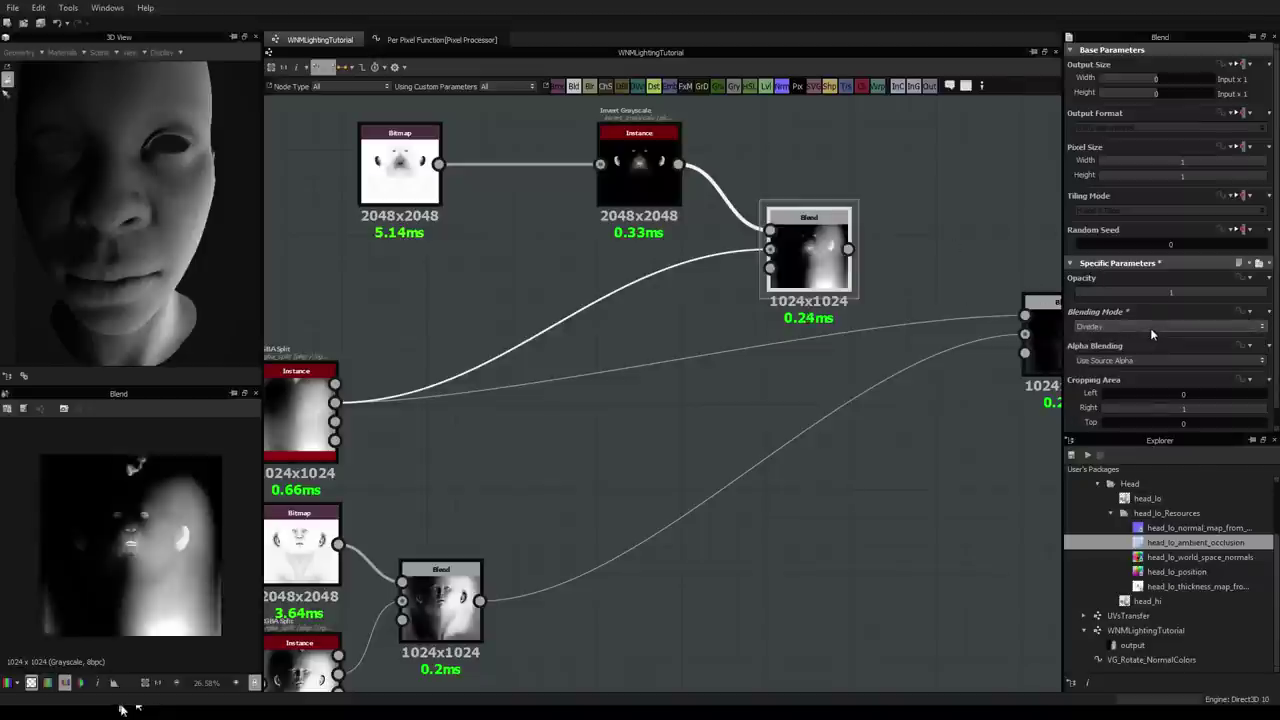
scroll(1150, 328, up, 1)
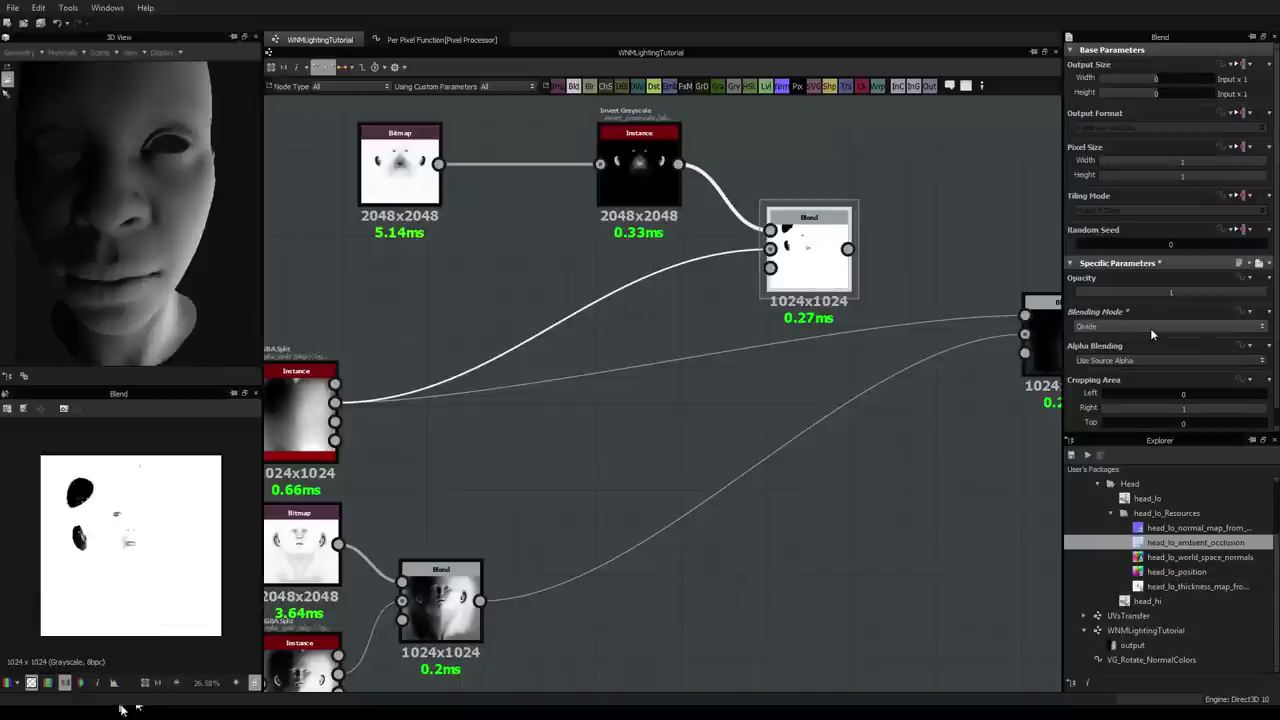
scroll(1150, 328, down, 1)
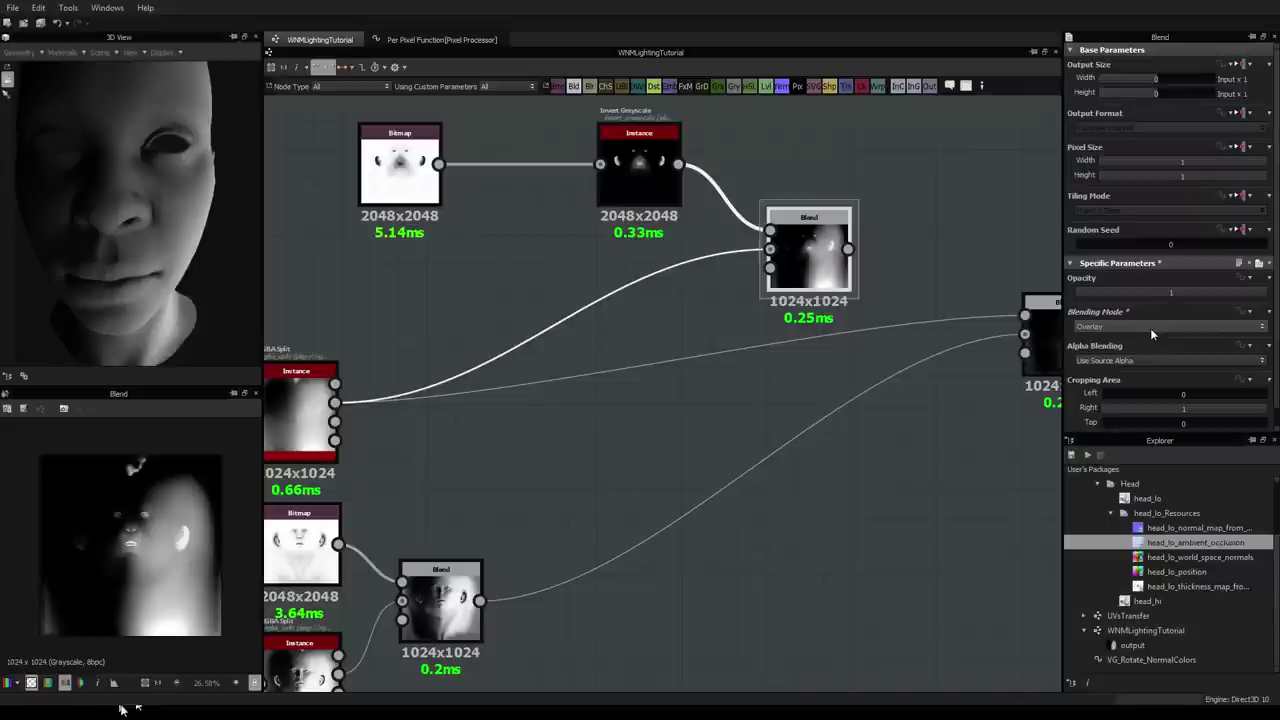
scroll(1150, 328, down, 1)
scroll(1150, 328, down, 1)
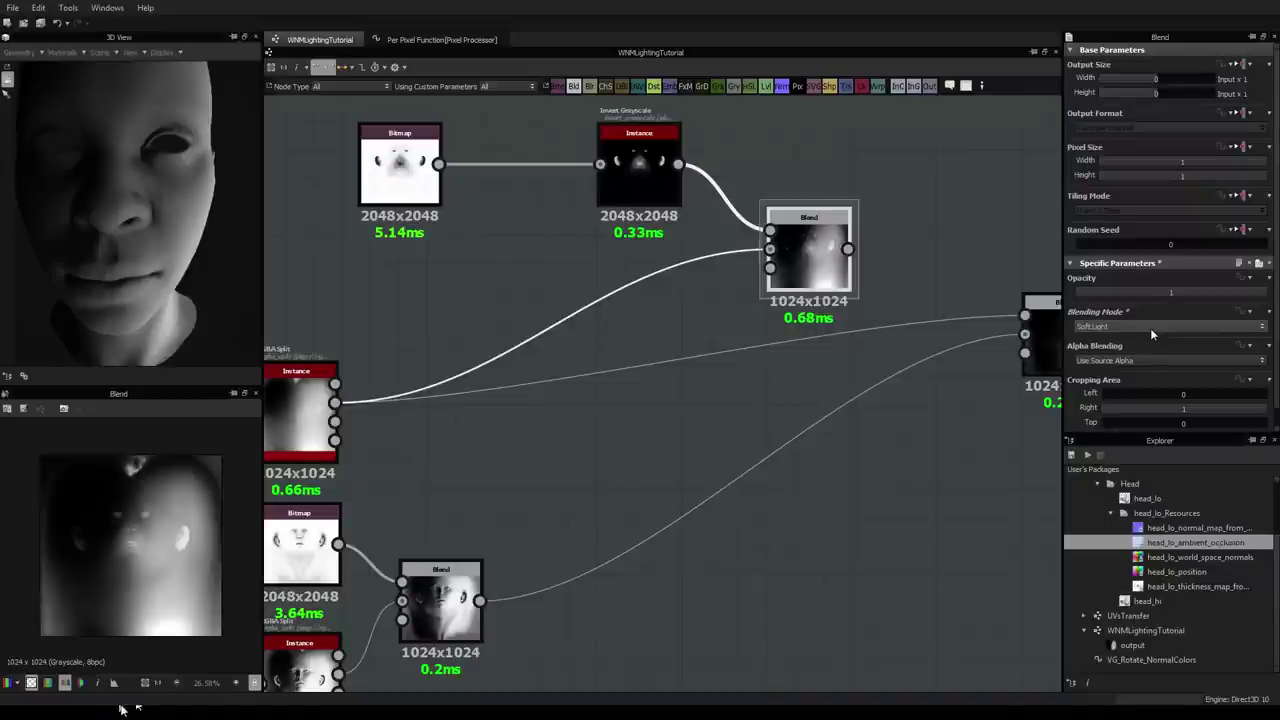
scroll(1150, 328, up, 5)
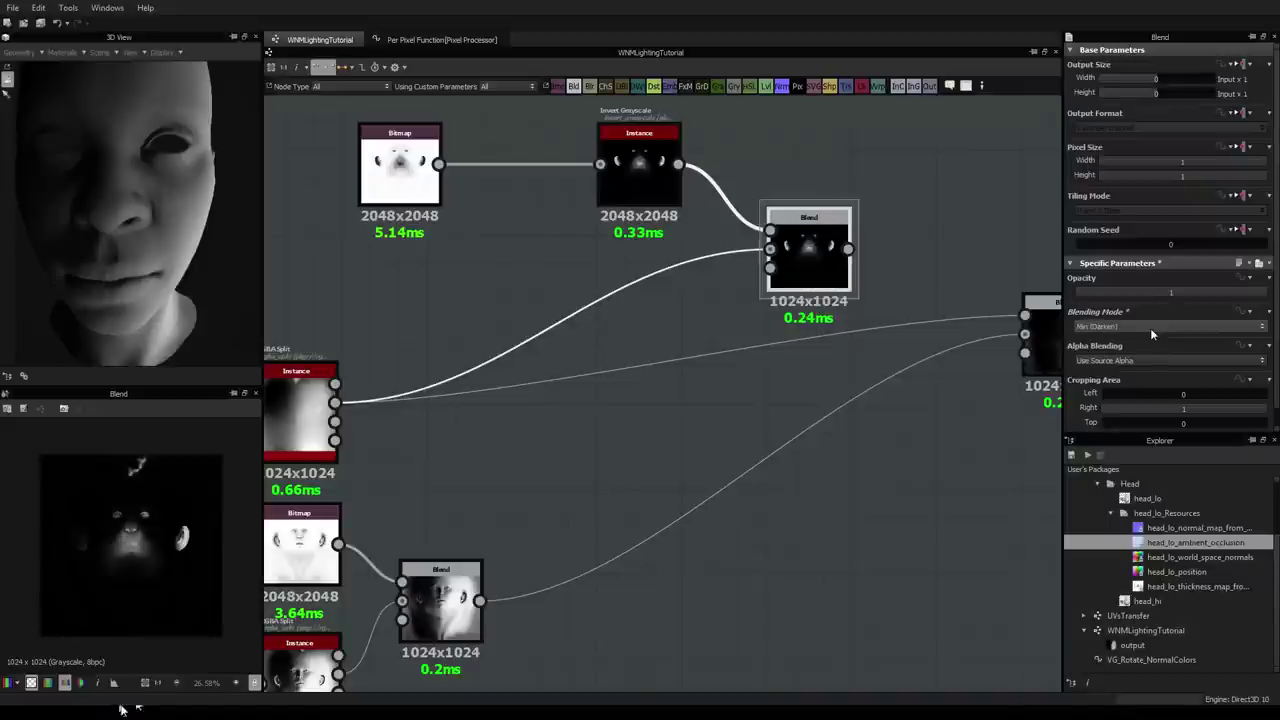
scroll(1151, 332, up, 1)
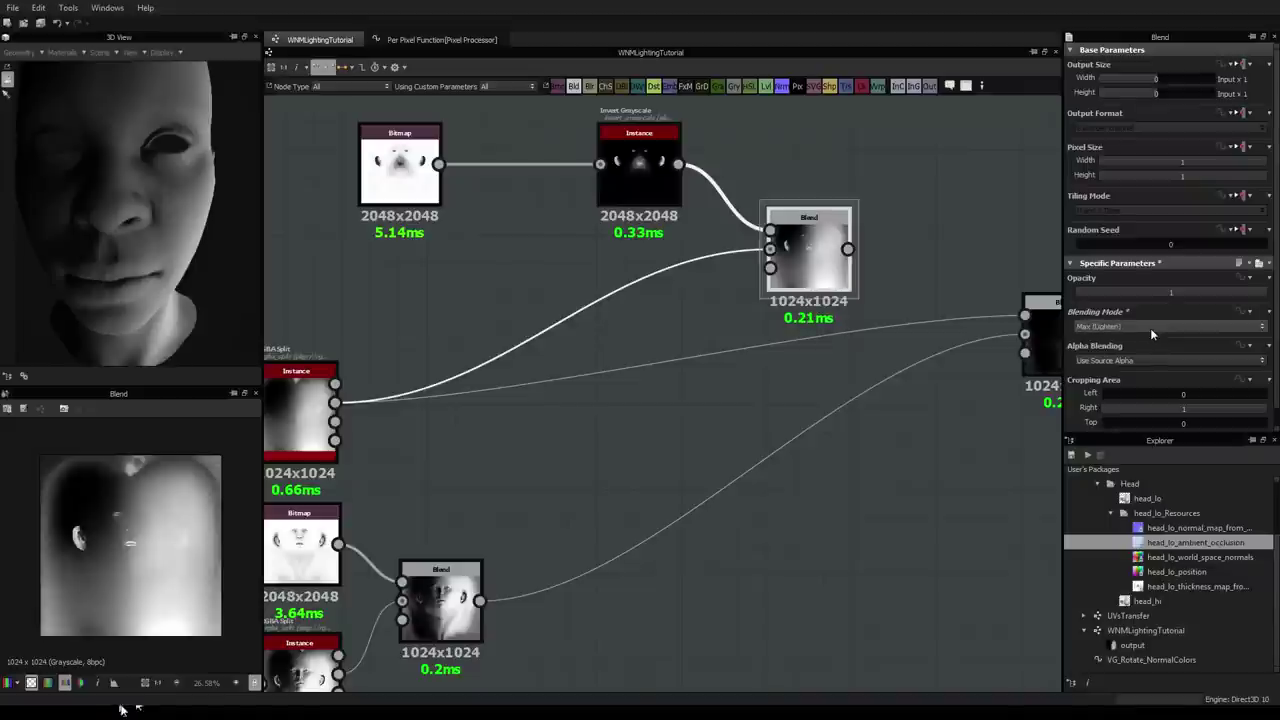
Step: Move the Max (Lighten) Blend closer to Invert Grayscale and add a Gradient Map node after it
drag(813, 254, 785, 225)
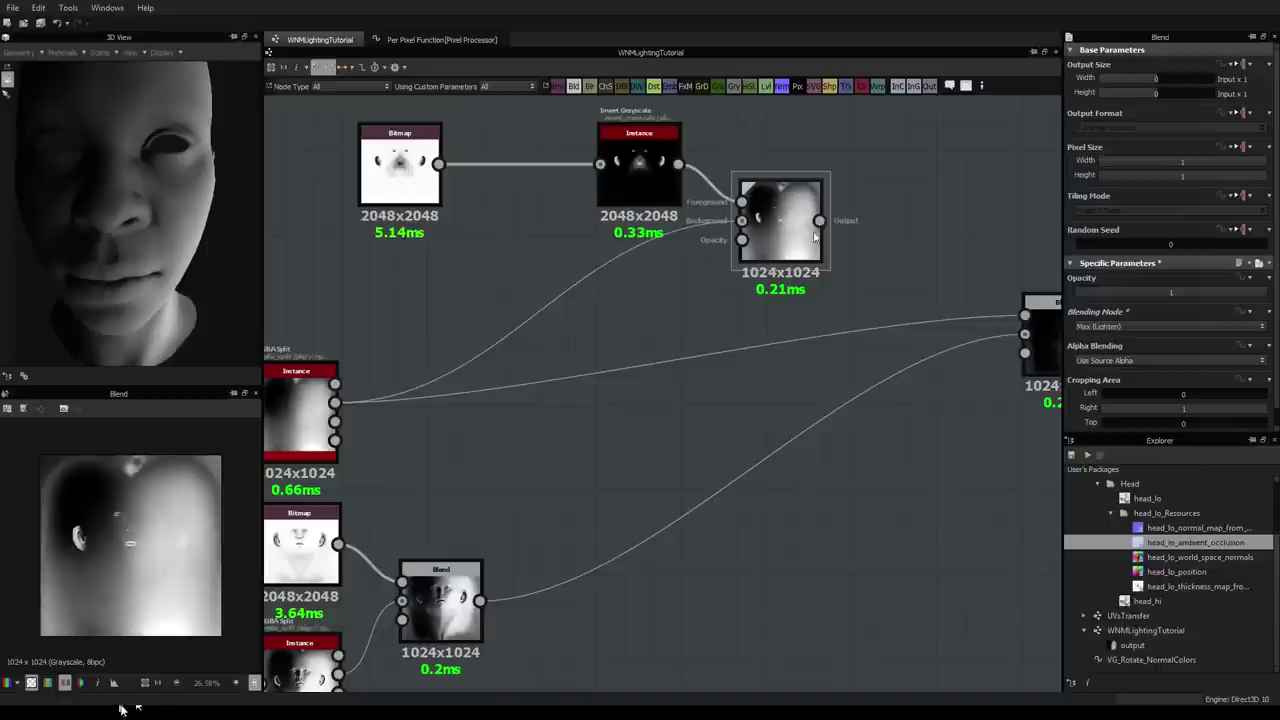
key(space)
text(gradient)
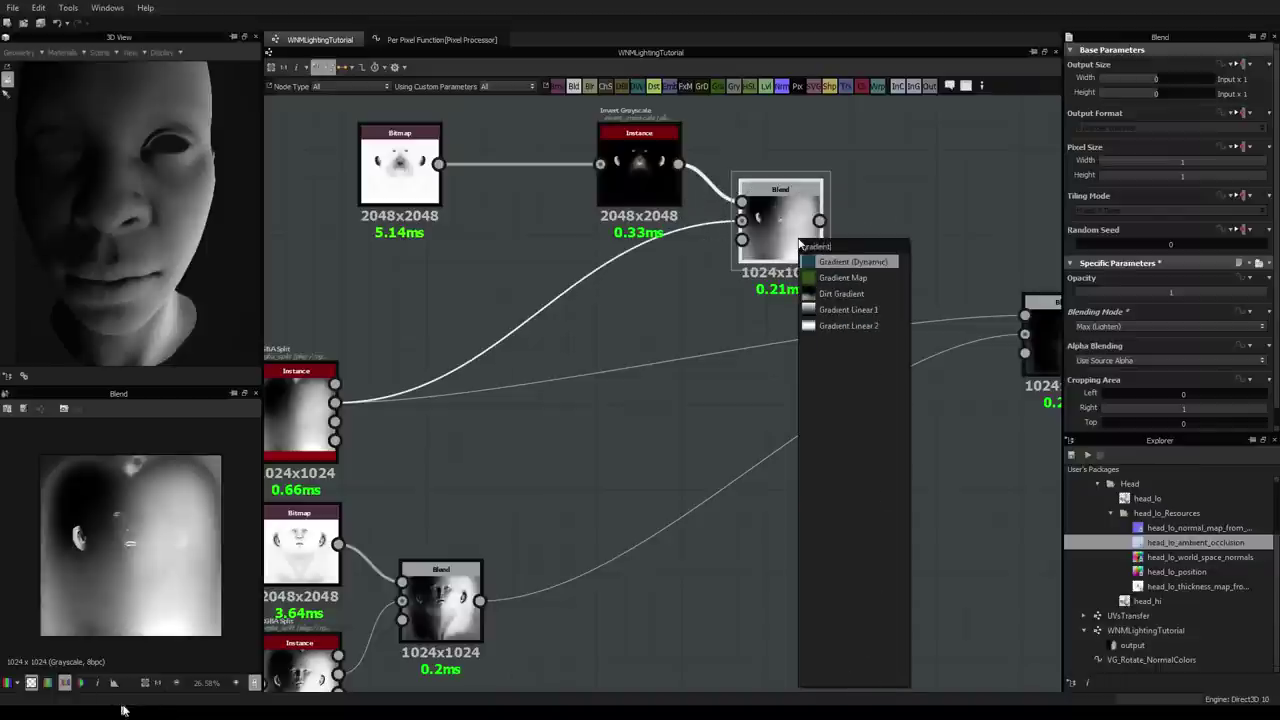
click(845, 277)
middle_drag(880, 281, 706, 281)
scroll(700, 283, down, 1)
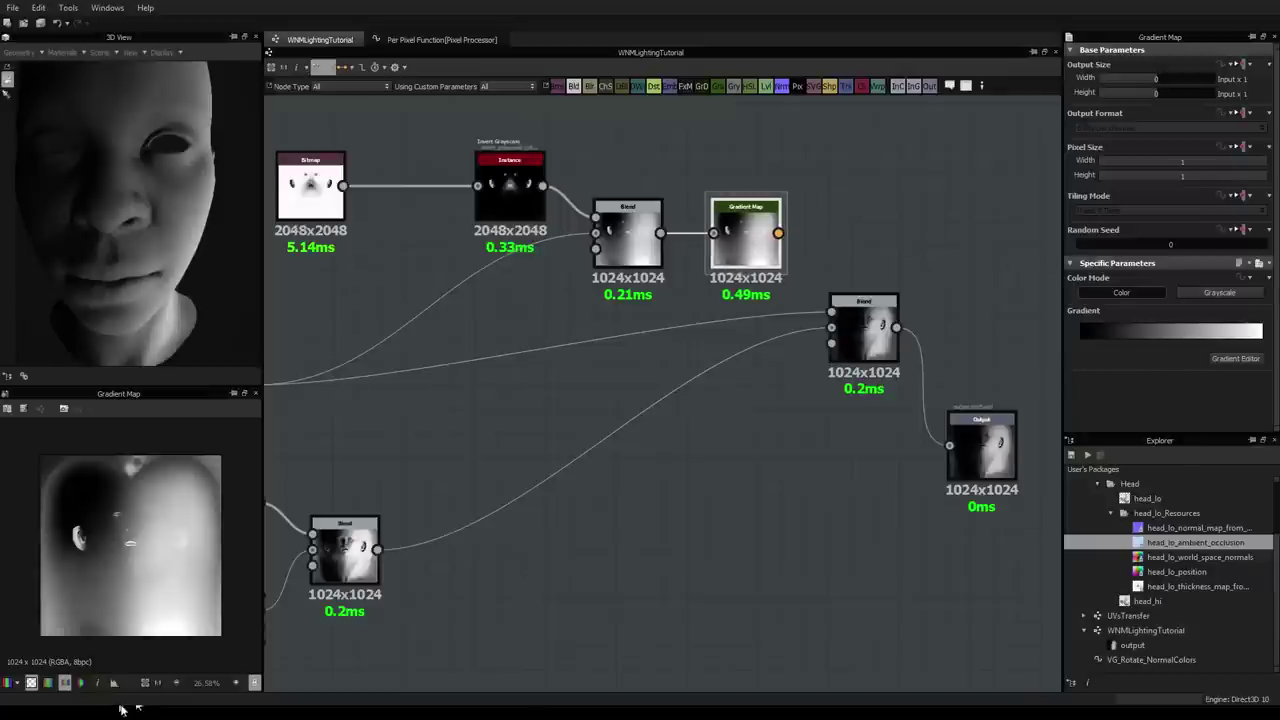
Step: Switch to the web browser, search Google Images for "subsurface" and open the glowing red-orange head picture
click(120, 709)
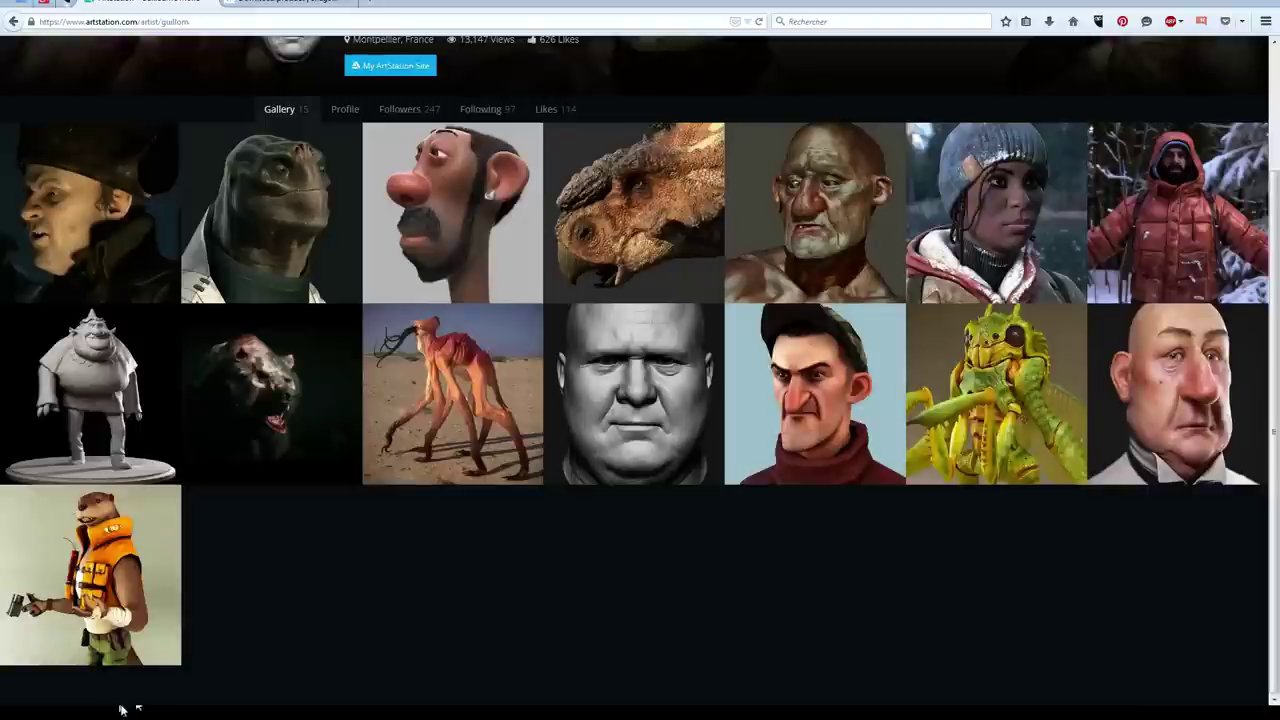
key(ctrl+t)
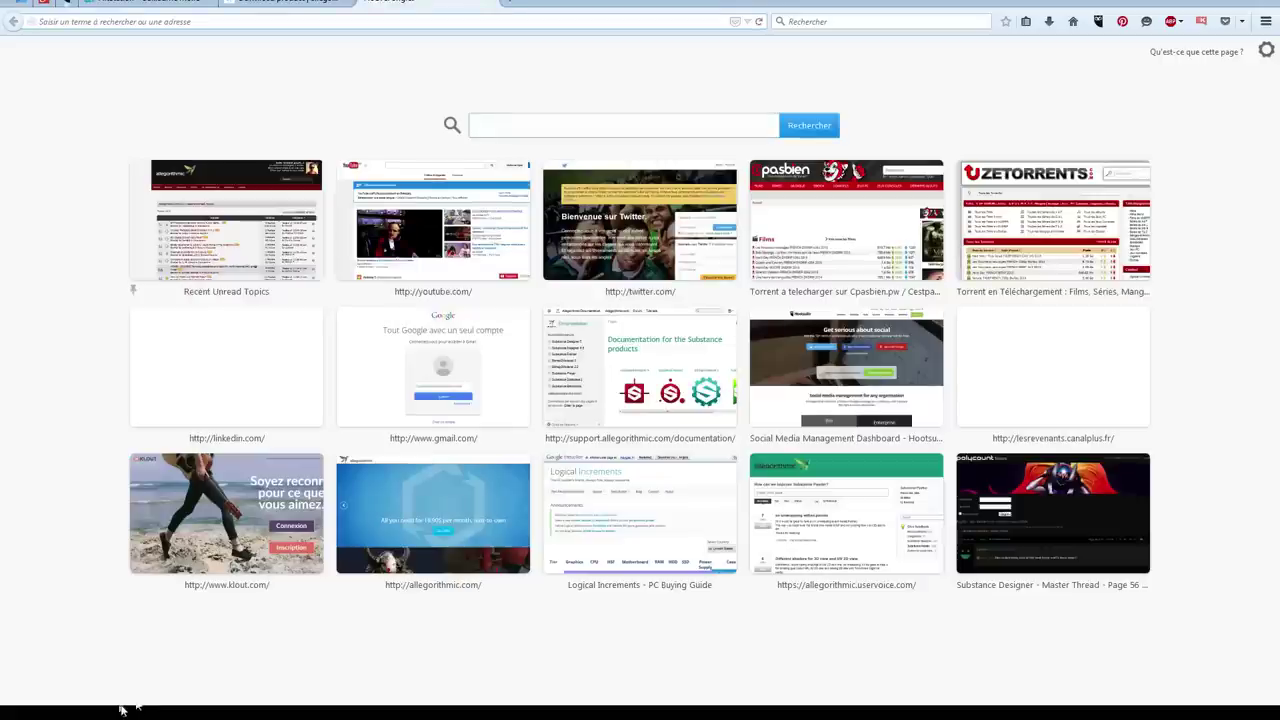
text(subsurface)
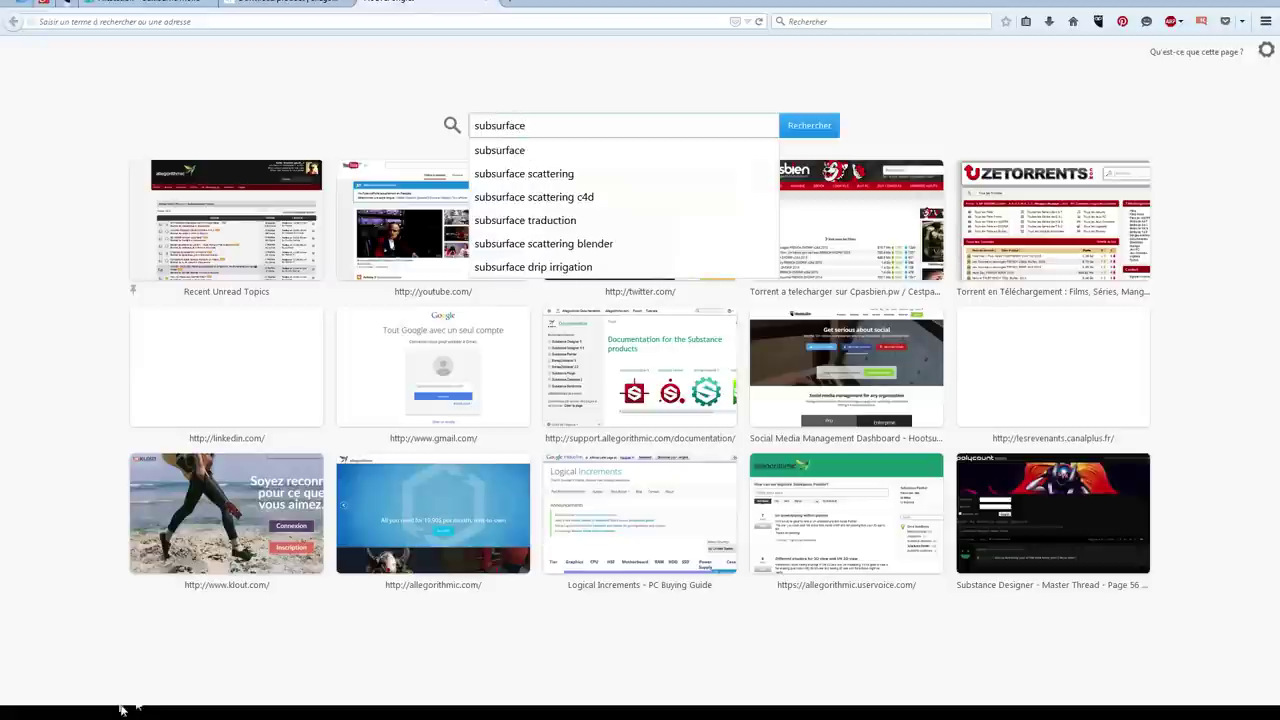
key(Return)
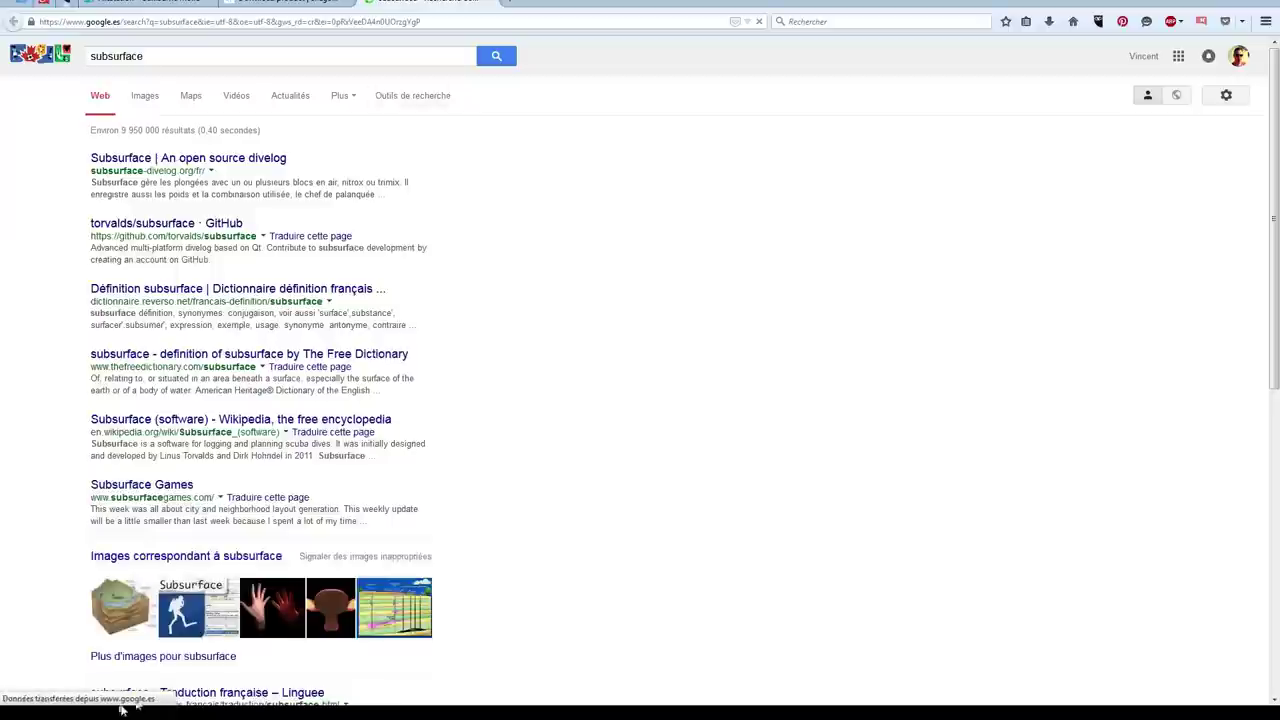
click(144, 95)
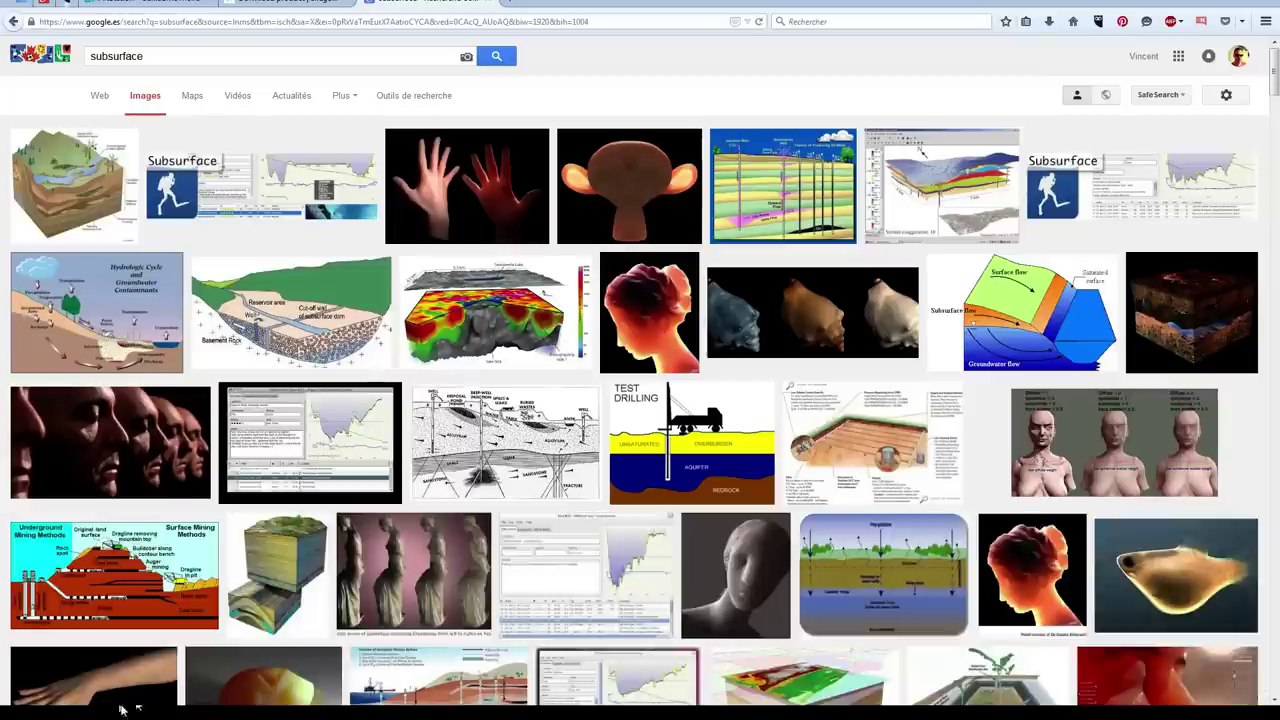
click(649, 312)
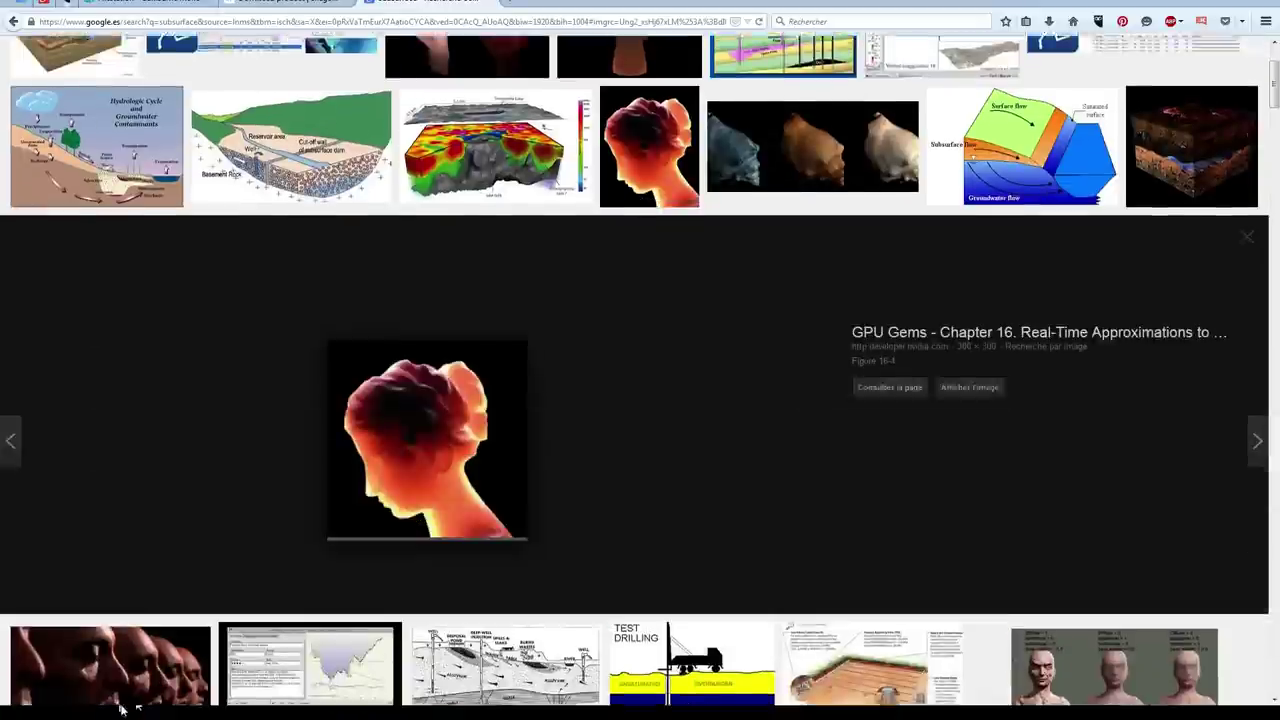
Step: Switch back to Substance Designer, pick the Gradient Map's gradient from the reference head image and delete the stray dark keys near its bright end
click(123, 710)
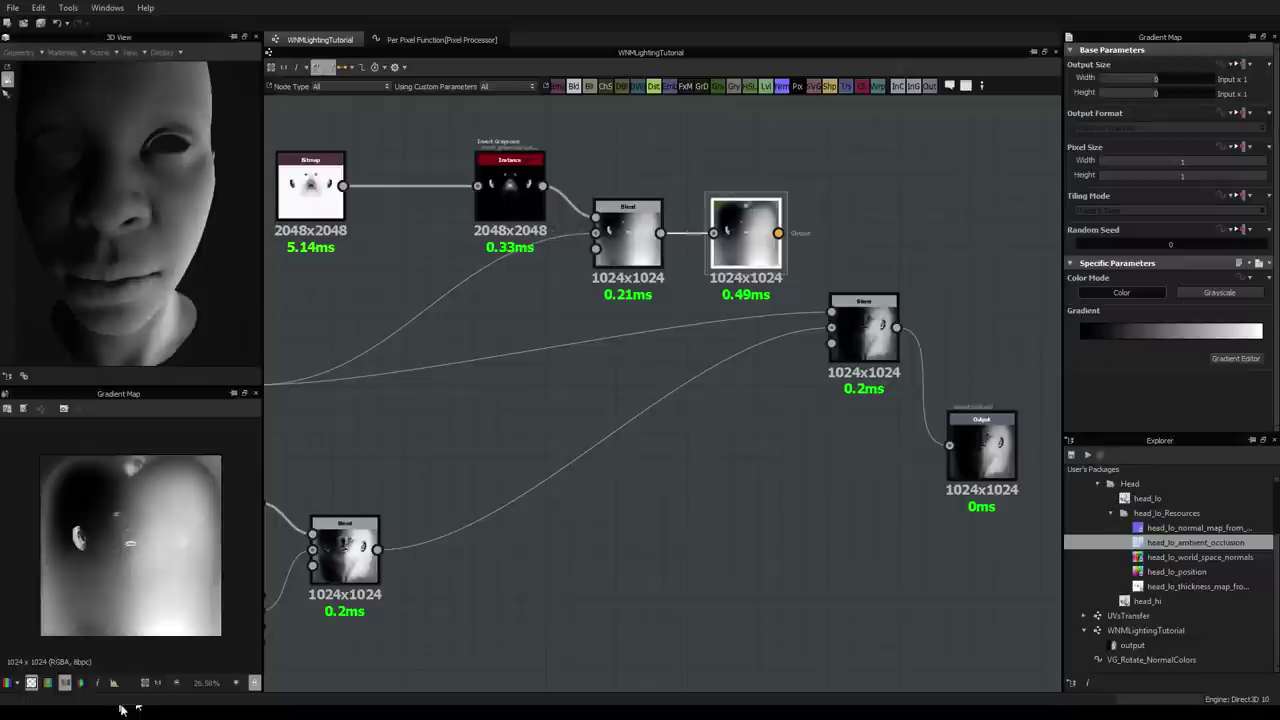
click(1232, 361)
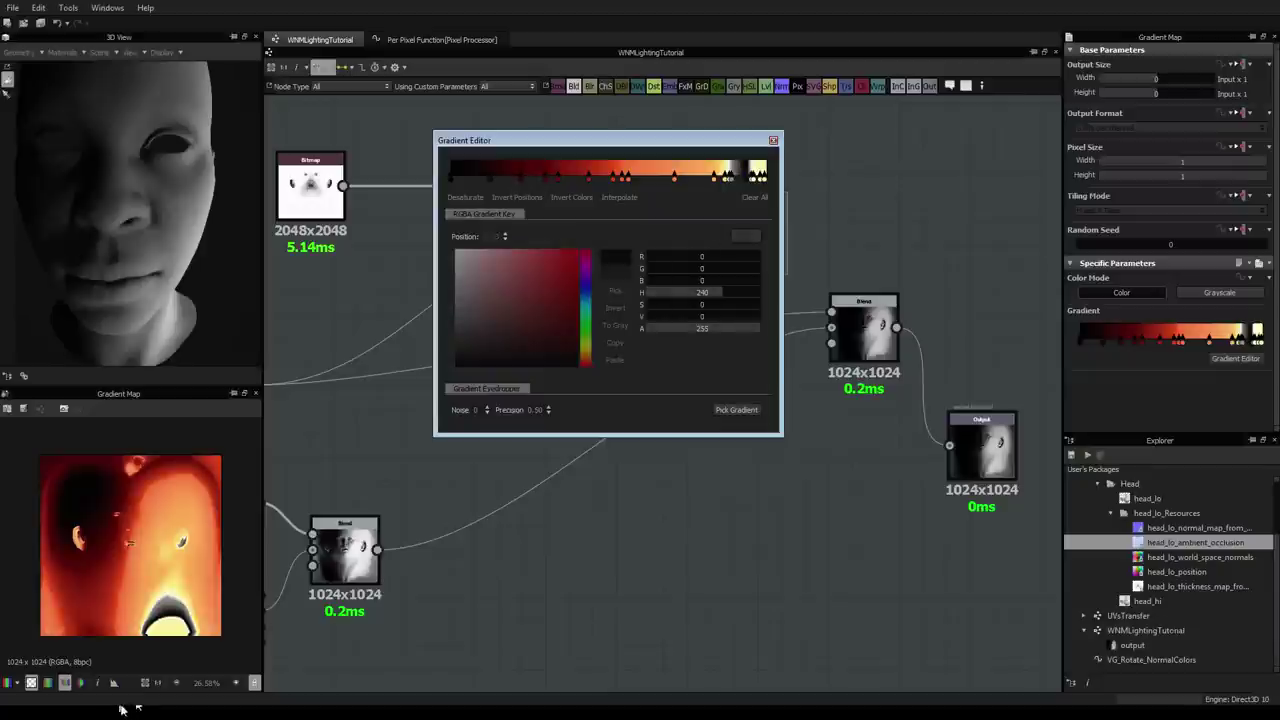
key(Delete)
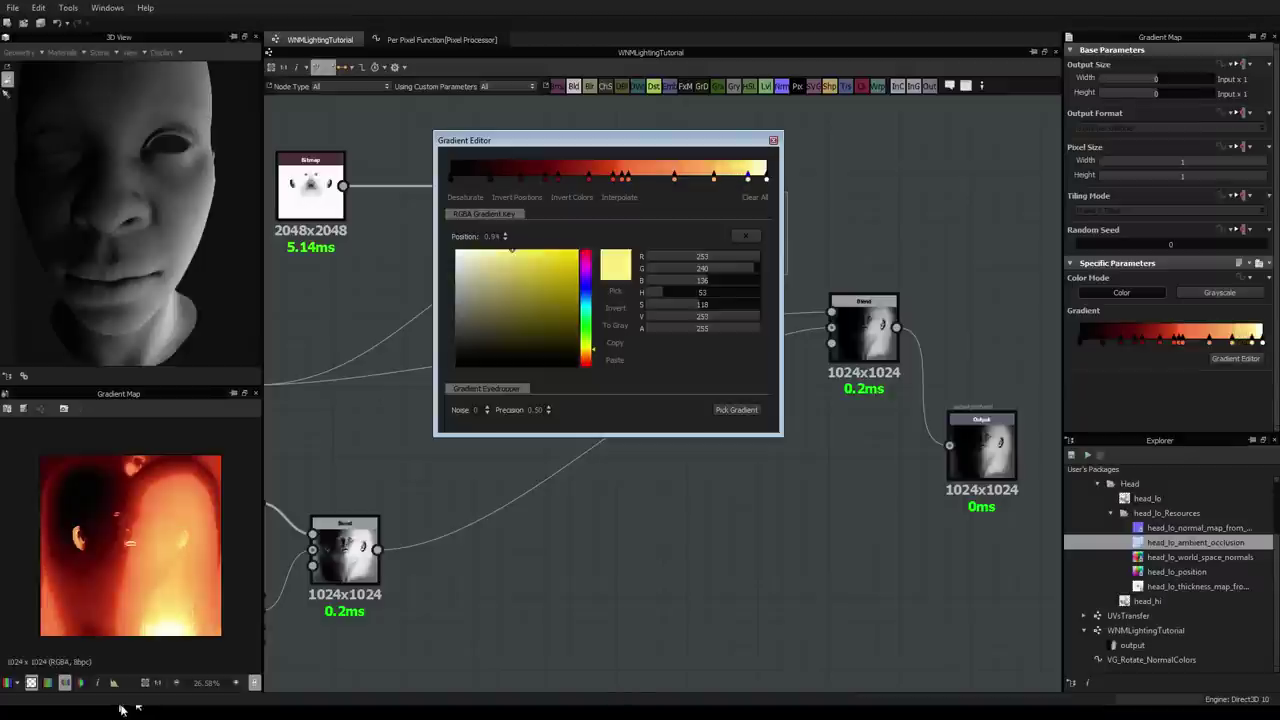
Step: Move the Gradient Editor clear of the Gradient Map node and examine the recolored map up close
drag(600, 140, 510, 370)
scroll(760, 254, up, 6)
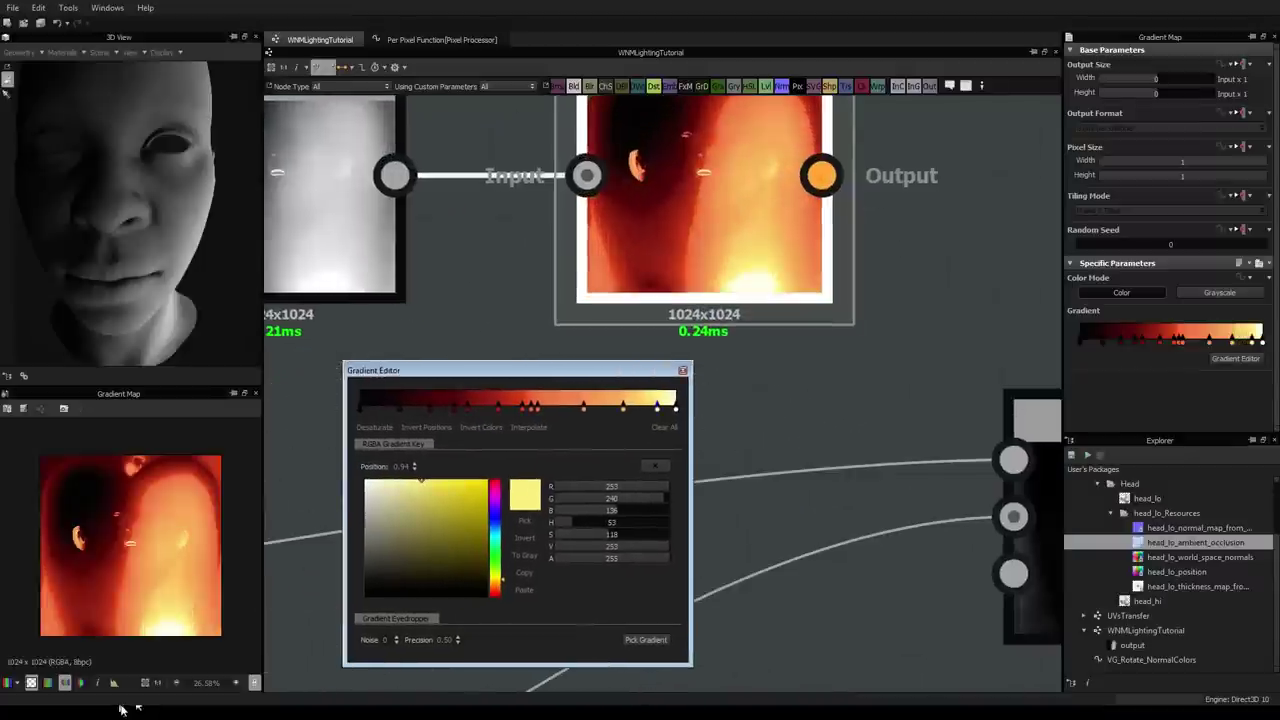
scroll(712, 194, down, 3)
middle_drag(856, 263, 754, 253)
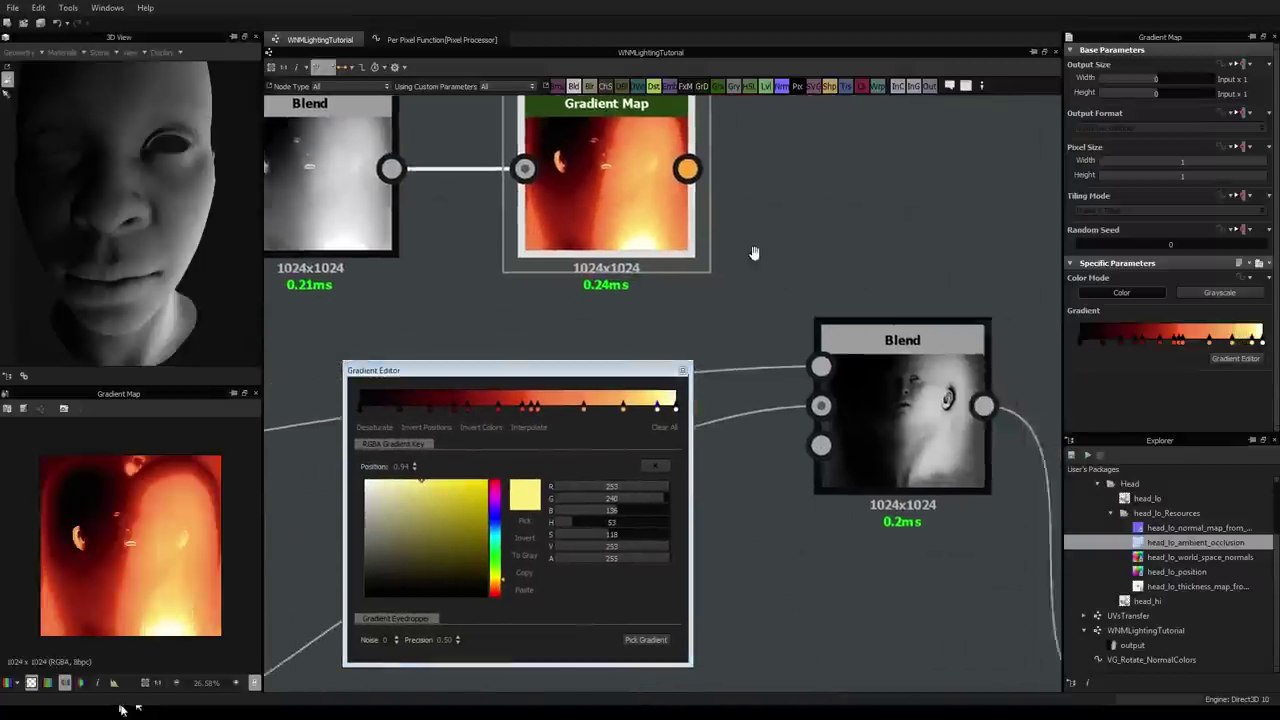
Step: Close the Gradient Editor and move the Multiply Blend node directly below the subsurface Gradient Map
scroll(754, 252, down, 2)
click(683, 370)
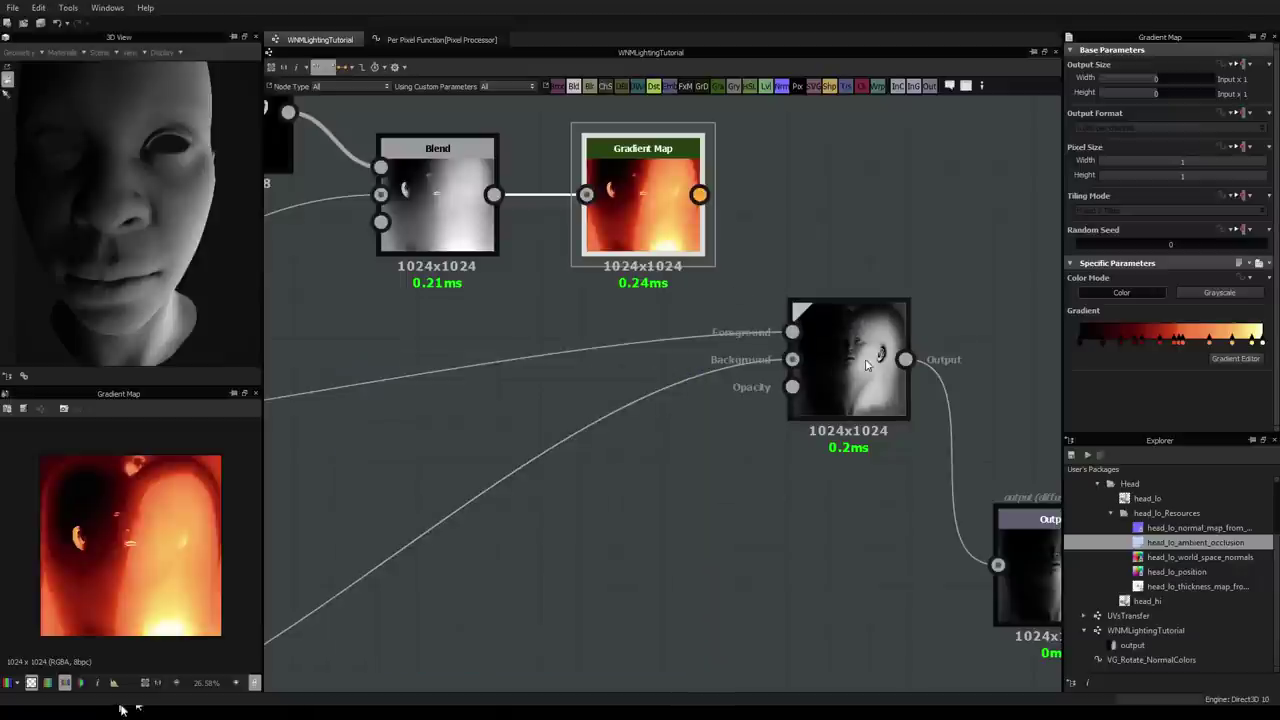
drag(866, 365, 653, 449)
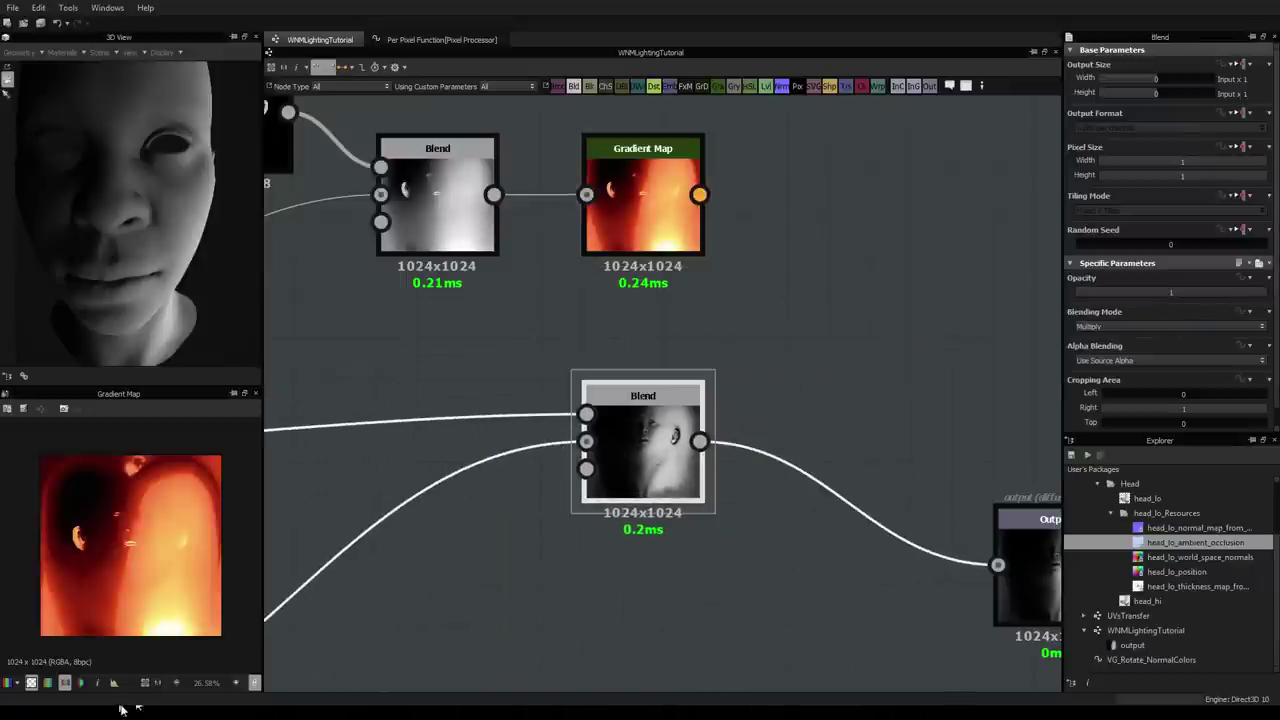
Step: Switch to the web browser and search Google Images for "african portrait"
click(120, 708)
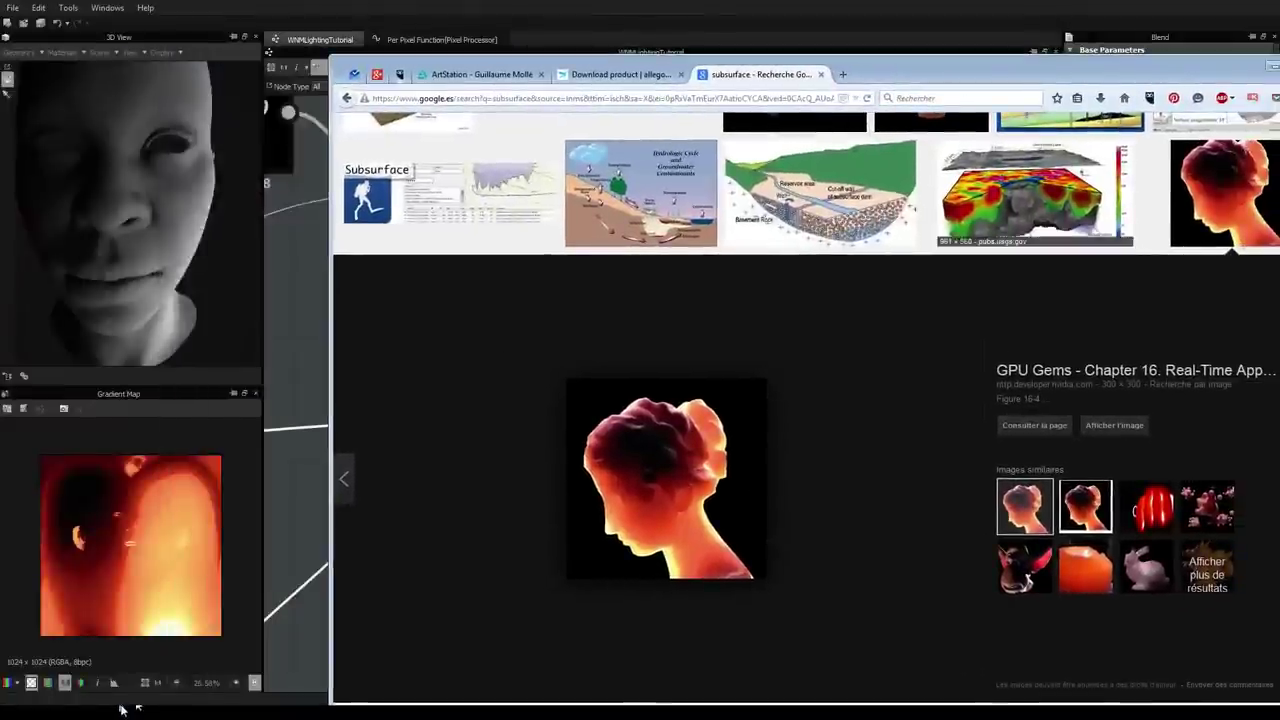
scroll(830, 255, up, 2)
double_click(450, 132)
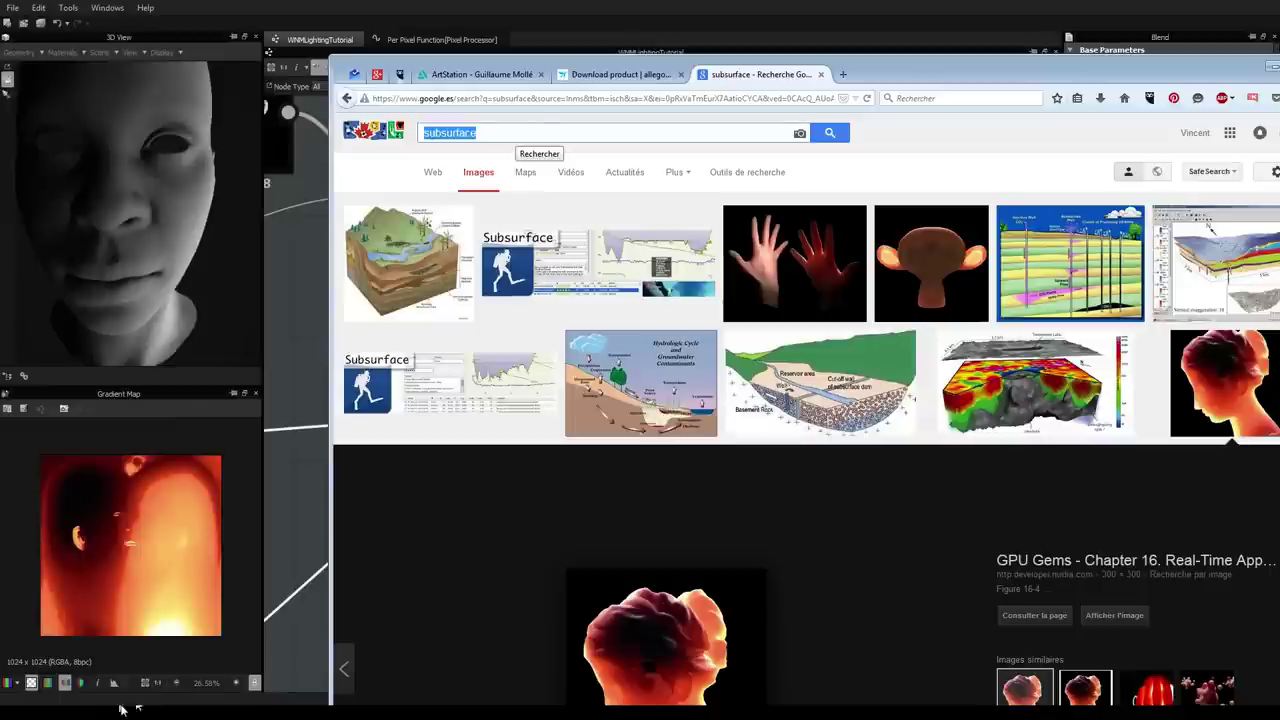
text(afri)
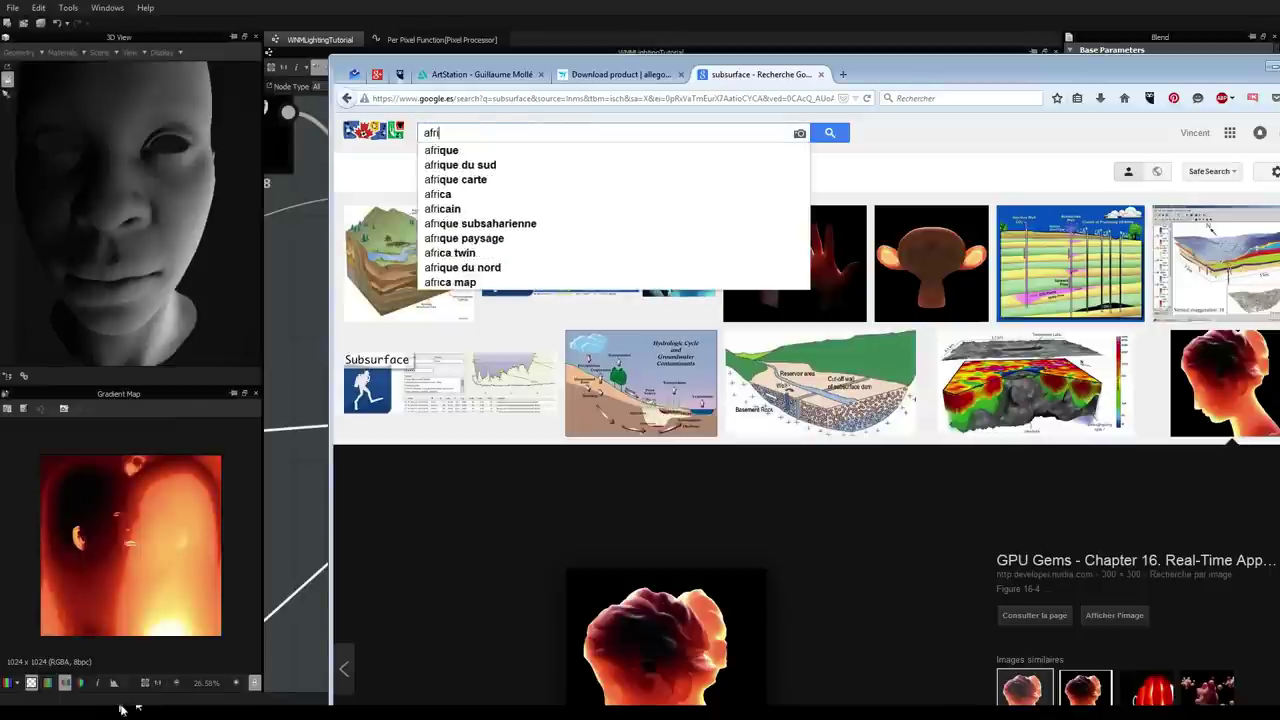
text(can portrait)
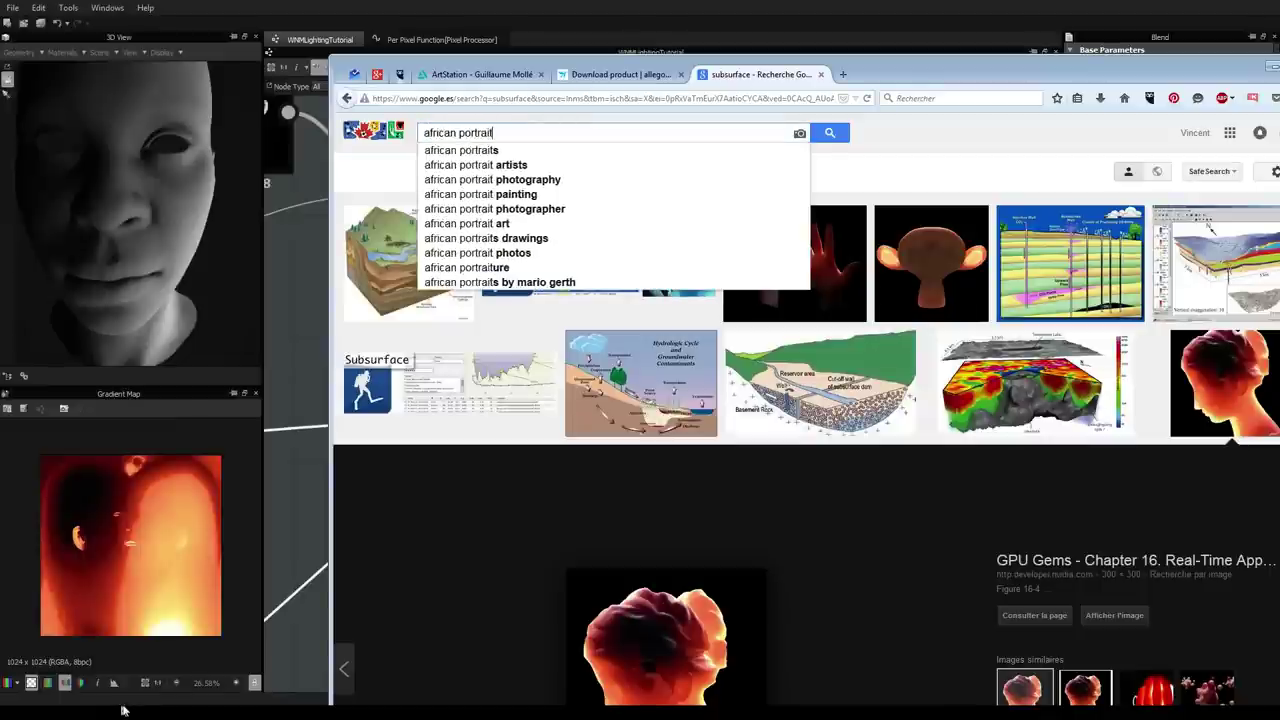
key(Return)
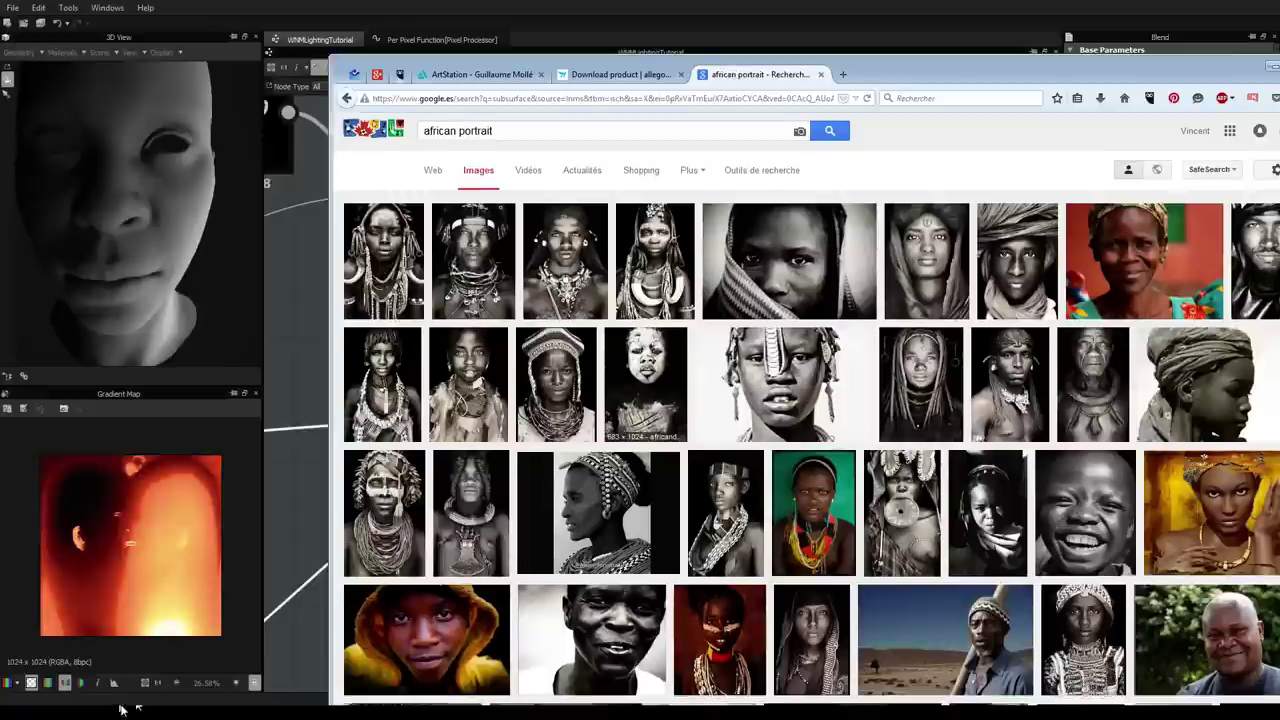
Step: Browse the portrait results and open the picture of the face in a yellow hood
scroll(122, 710, down, 3)
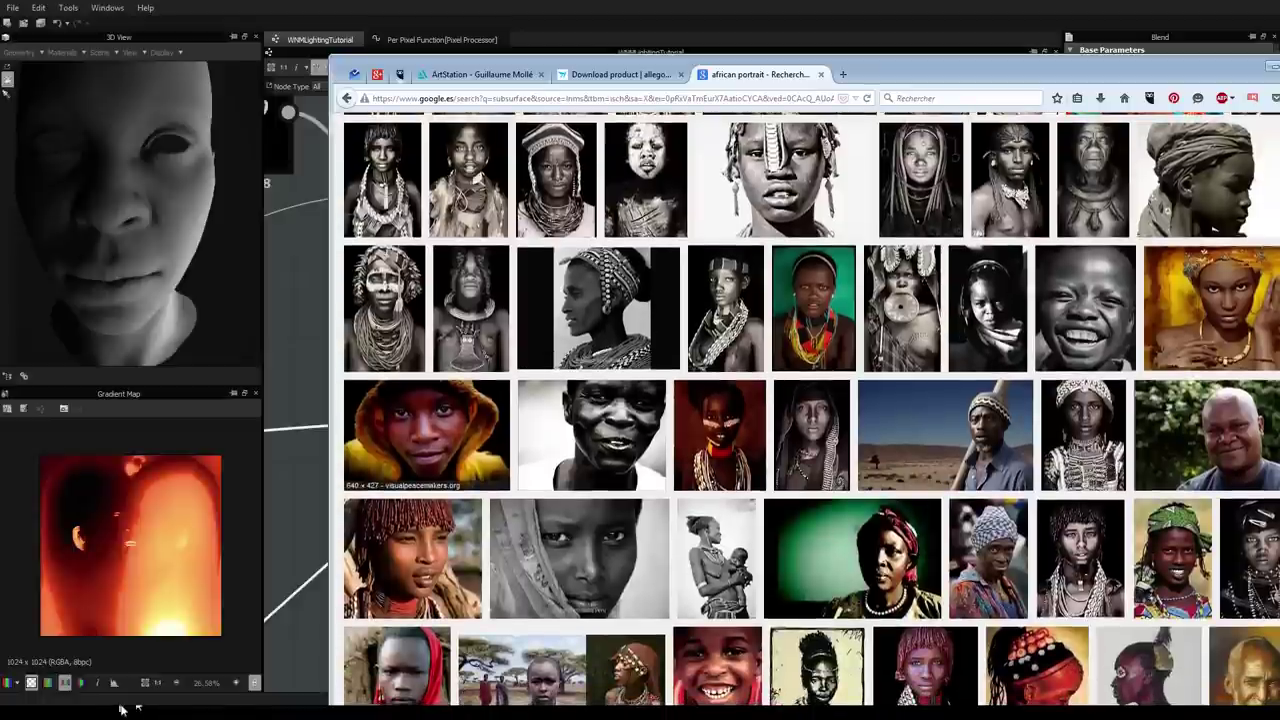
scroll(122, 710, down, 3)
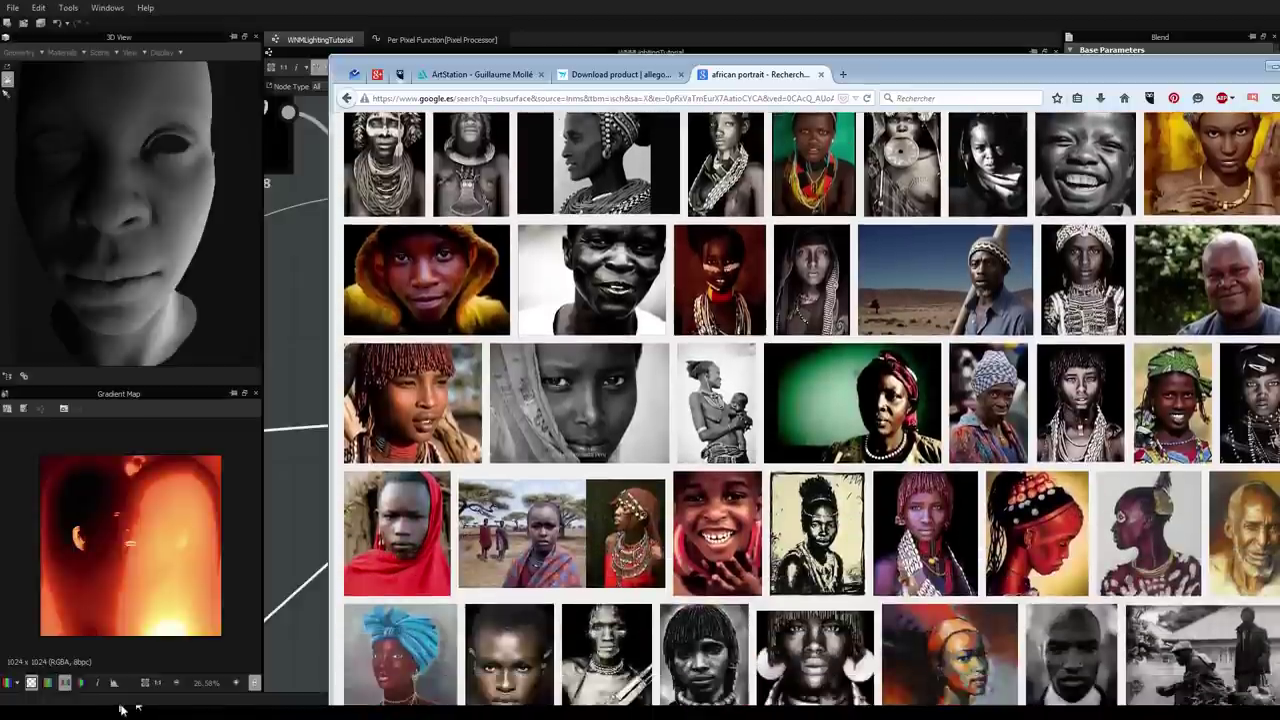
scroll(122, 710, down, 3)
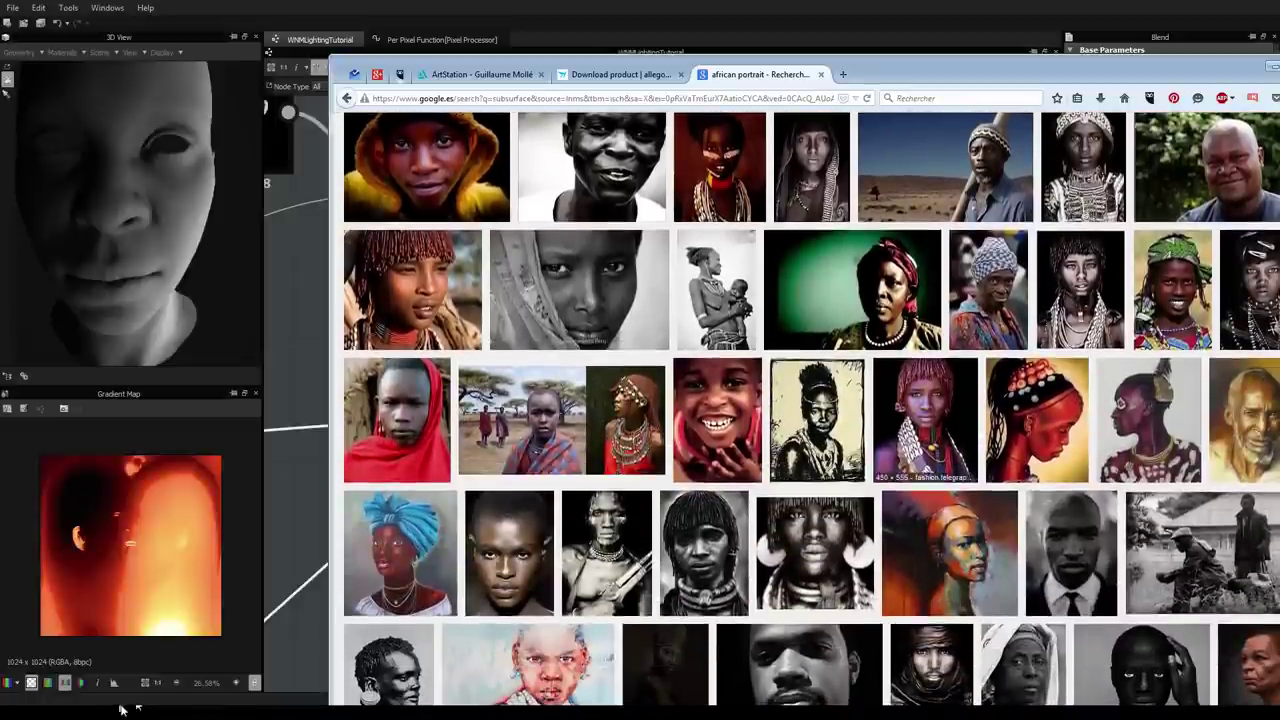
scroll(122, 710, down, 1)
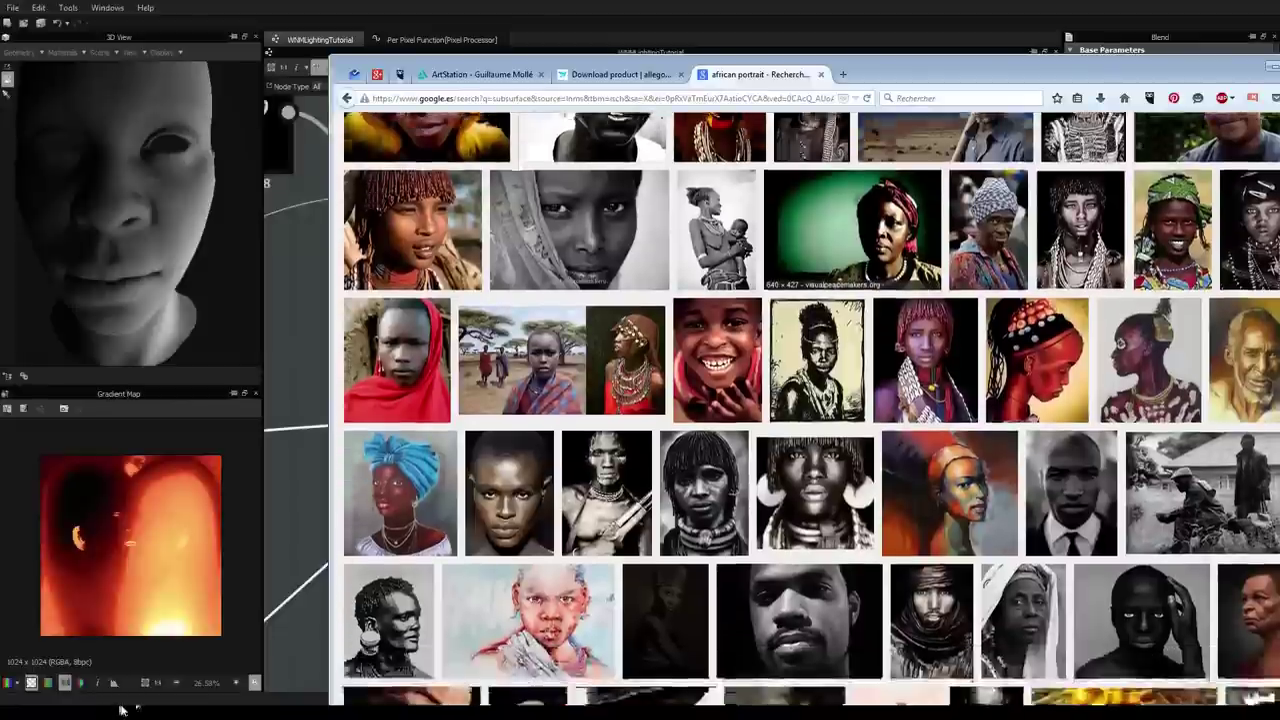
scroll(122, 710, down, 3)
scroll(122, 710, up, 10)
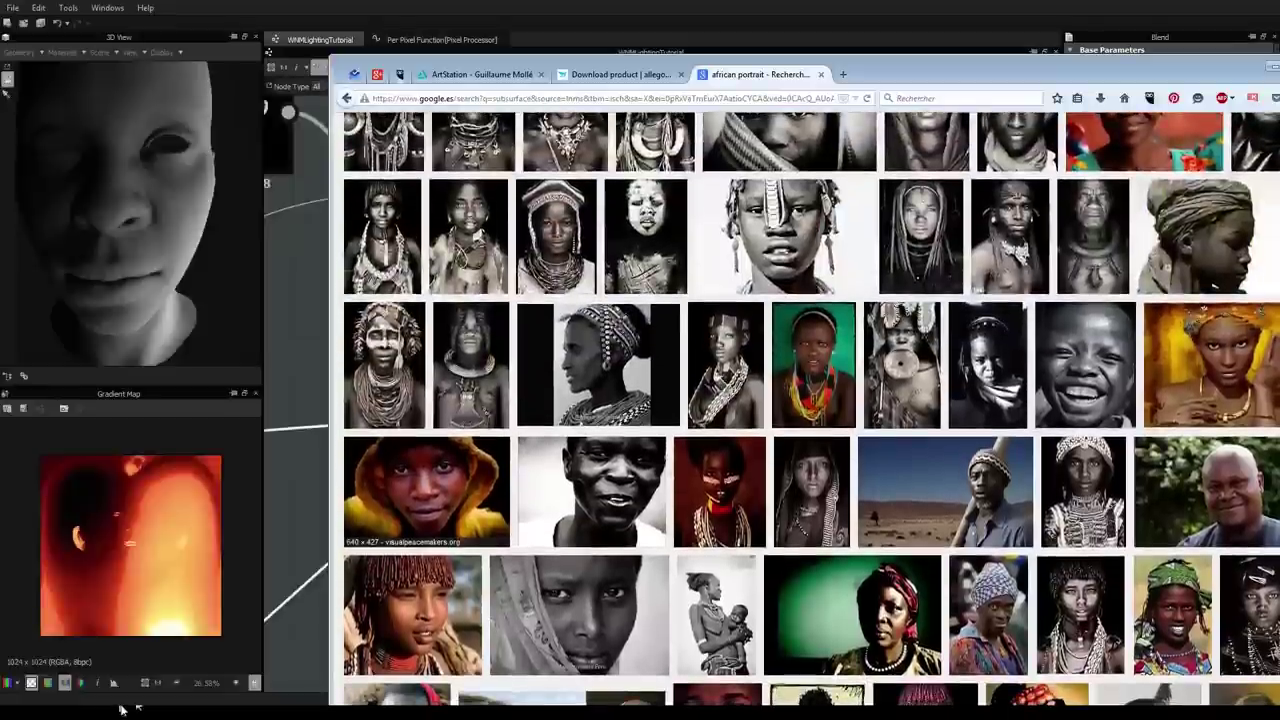
click(426, 501)
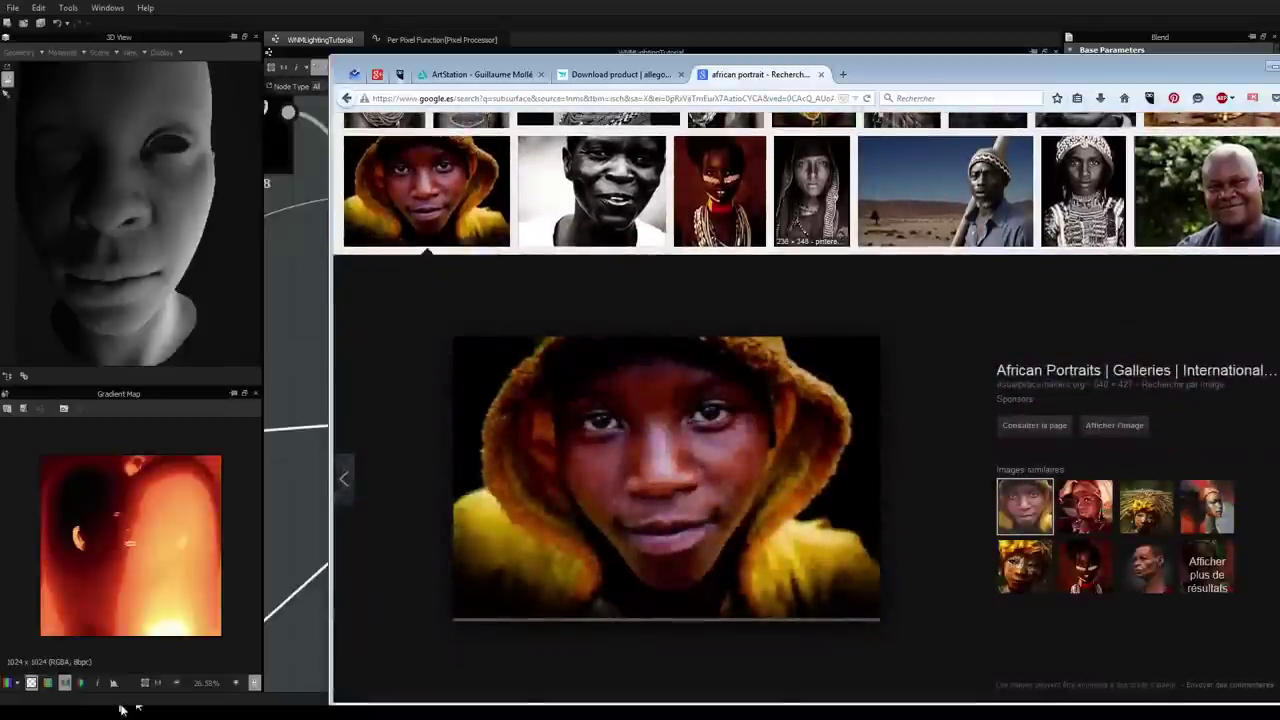
Step: Switch back to Substance Designer and insert a Gradient Map node between the Multiply Blend and the Output
click(122, 710)
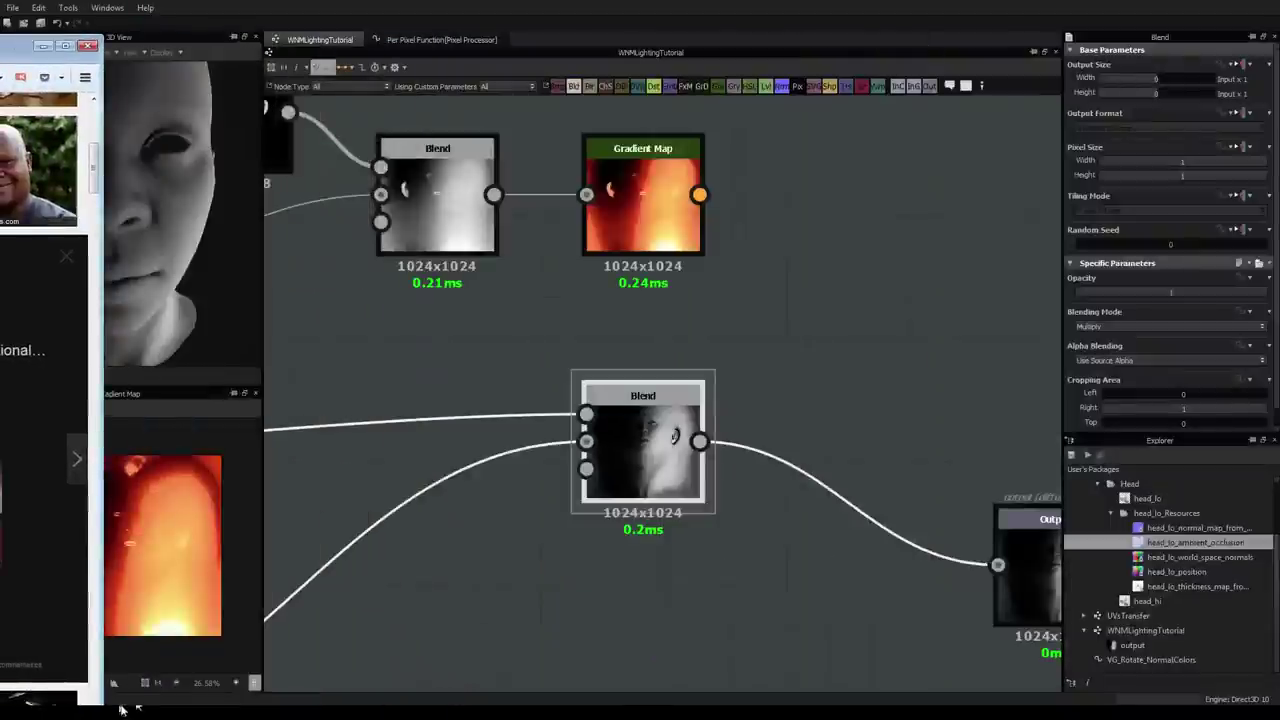
key(space)
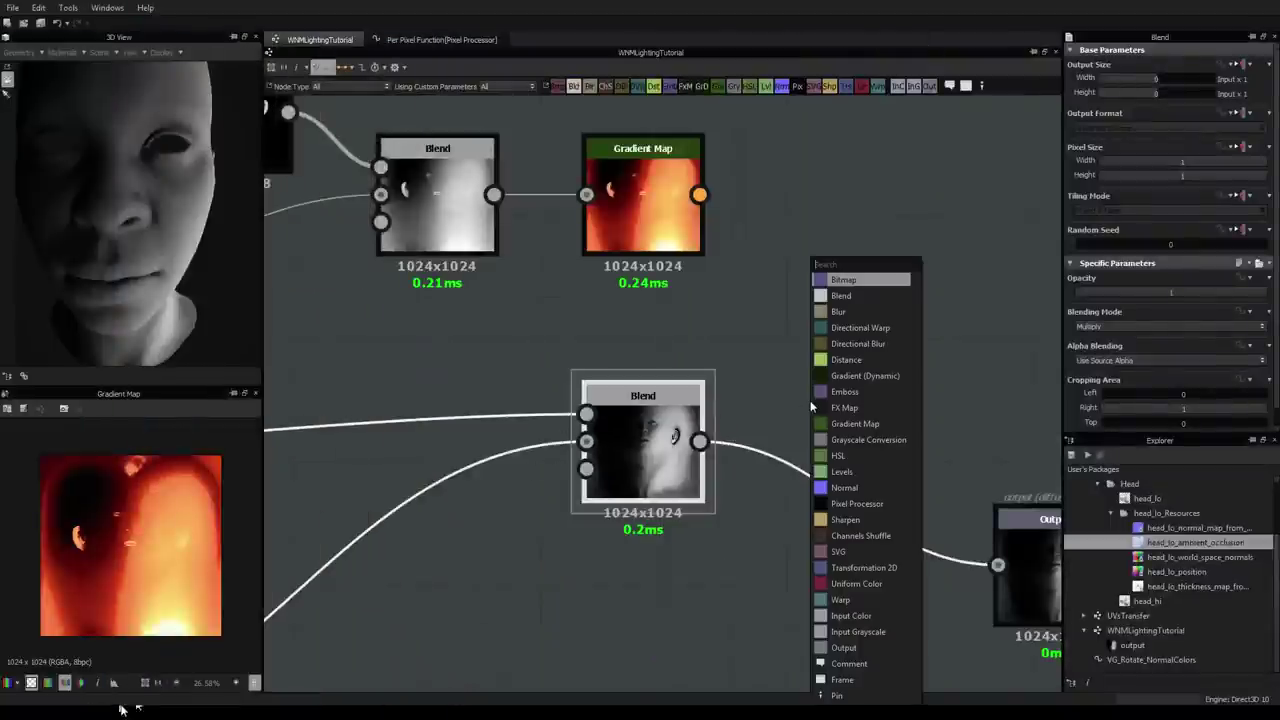
text(gradient)
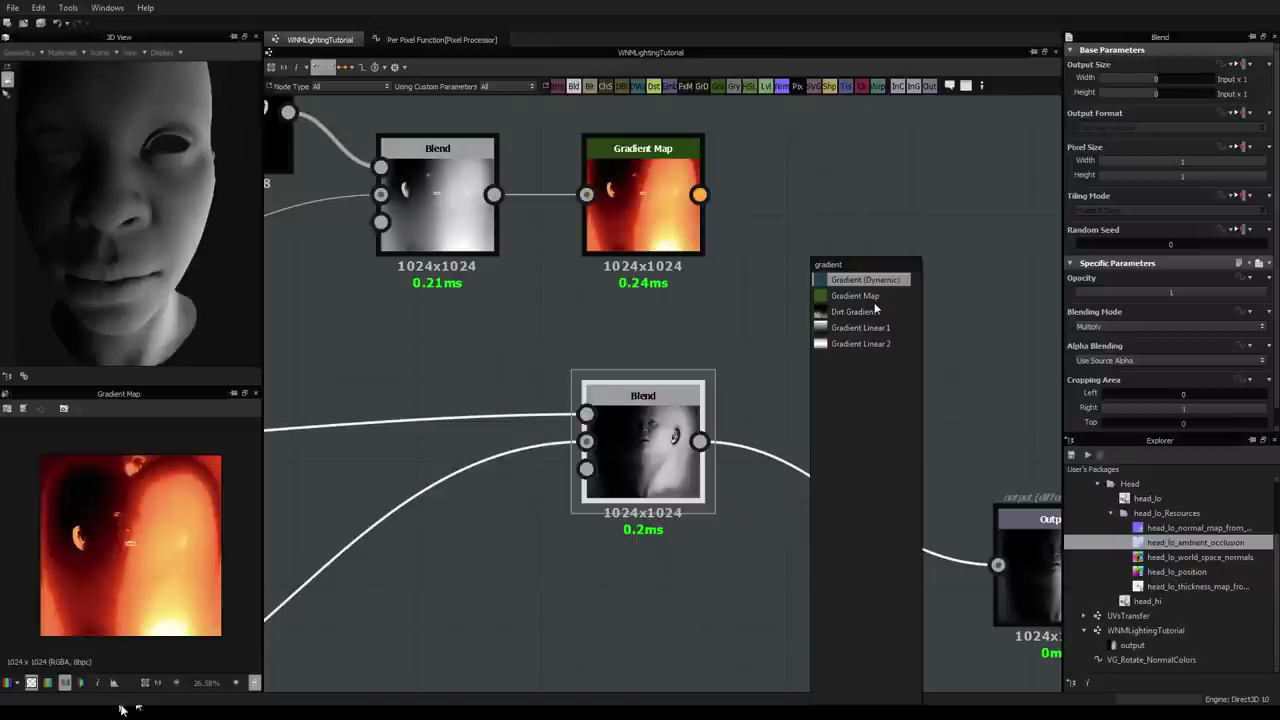
click(852, 296)
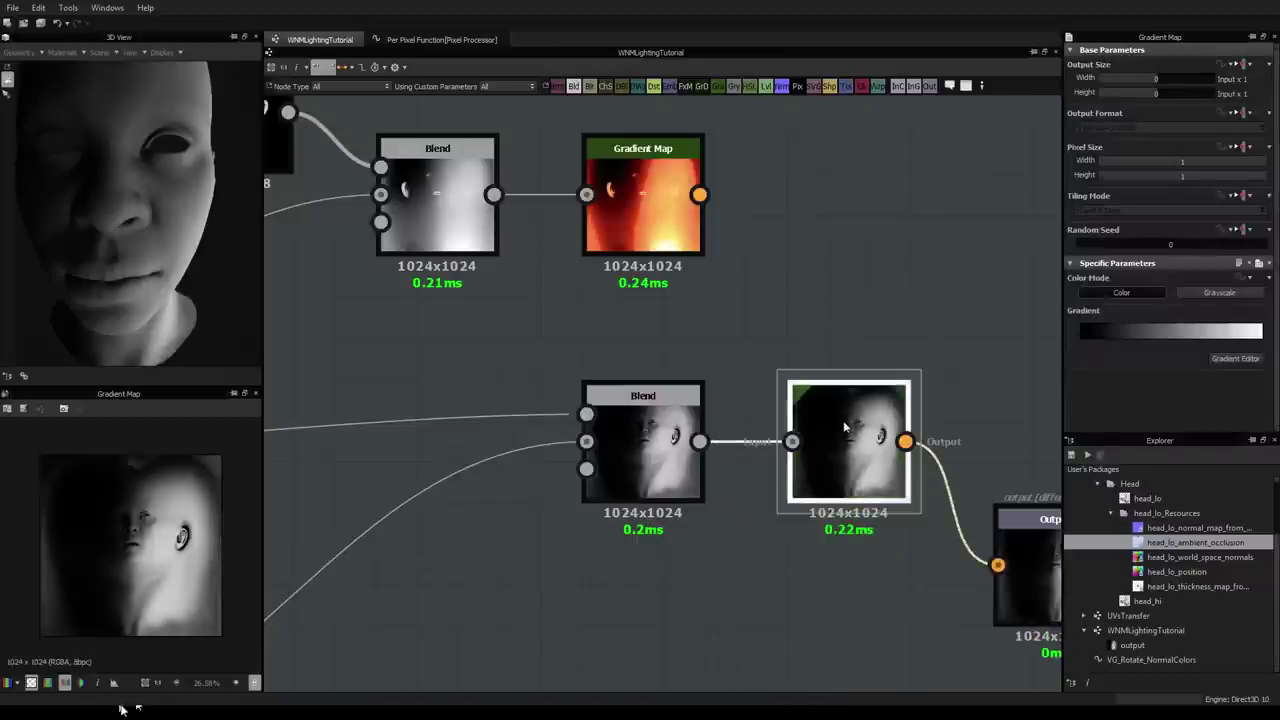
Step: Pick the new Gradient Map's gradient from the skin in the hooded portrait and check the shading on the 3D head
click(1236, 358)
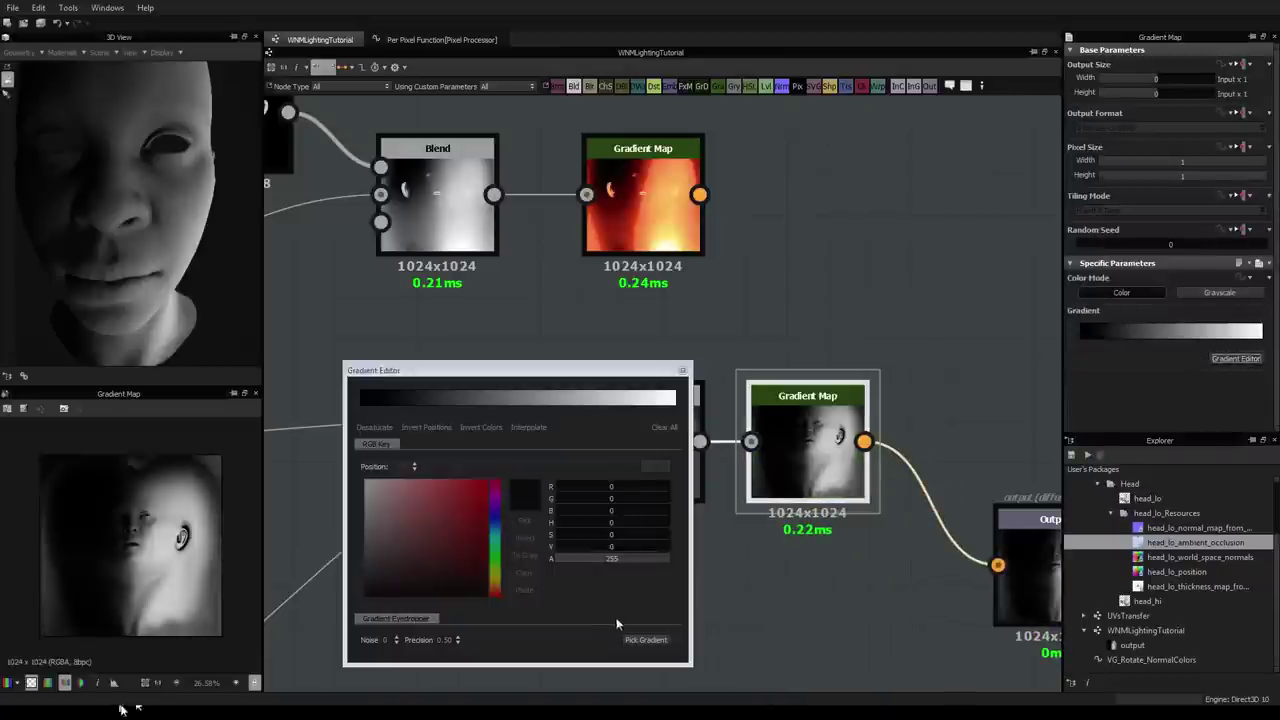
click(645, 639)
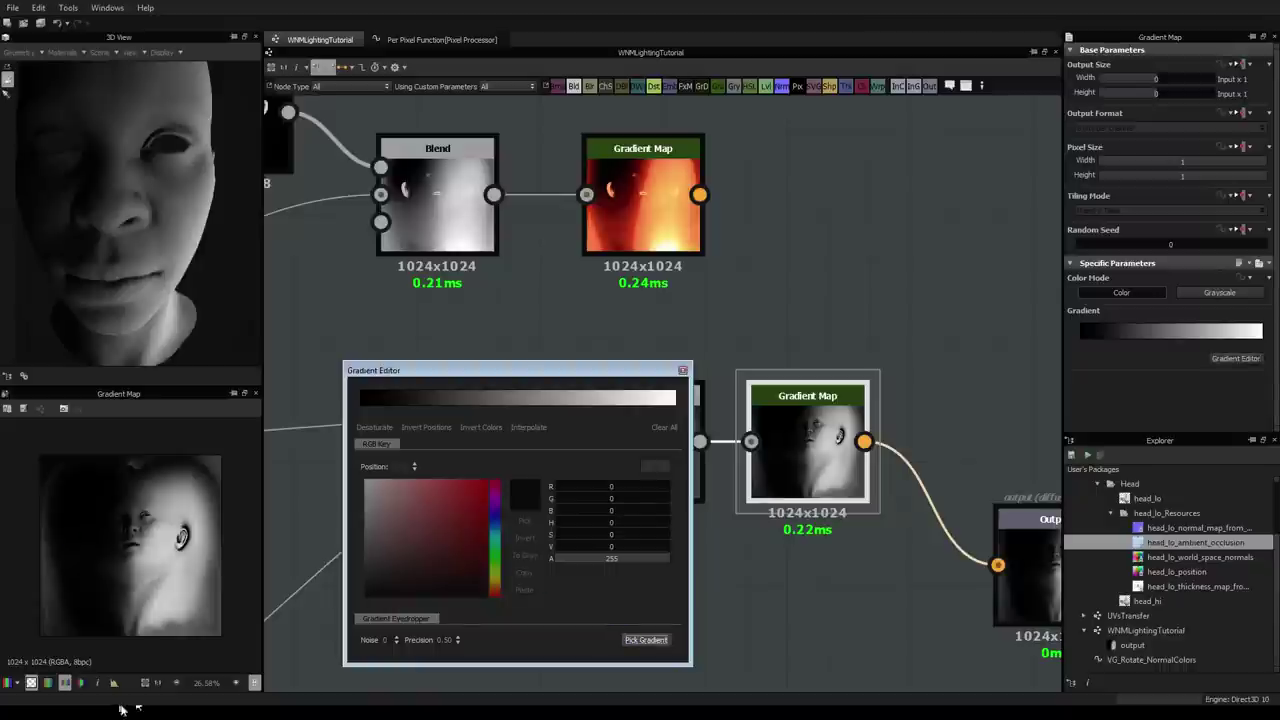
drag(124, 710, 123, 709)
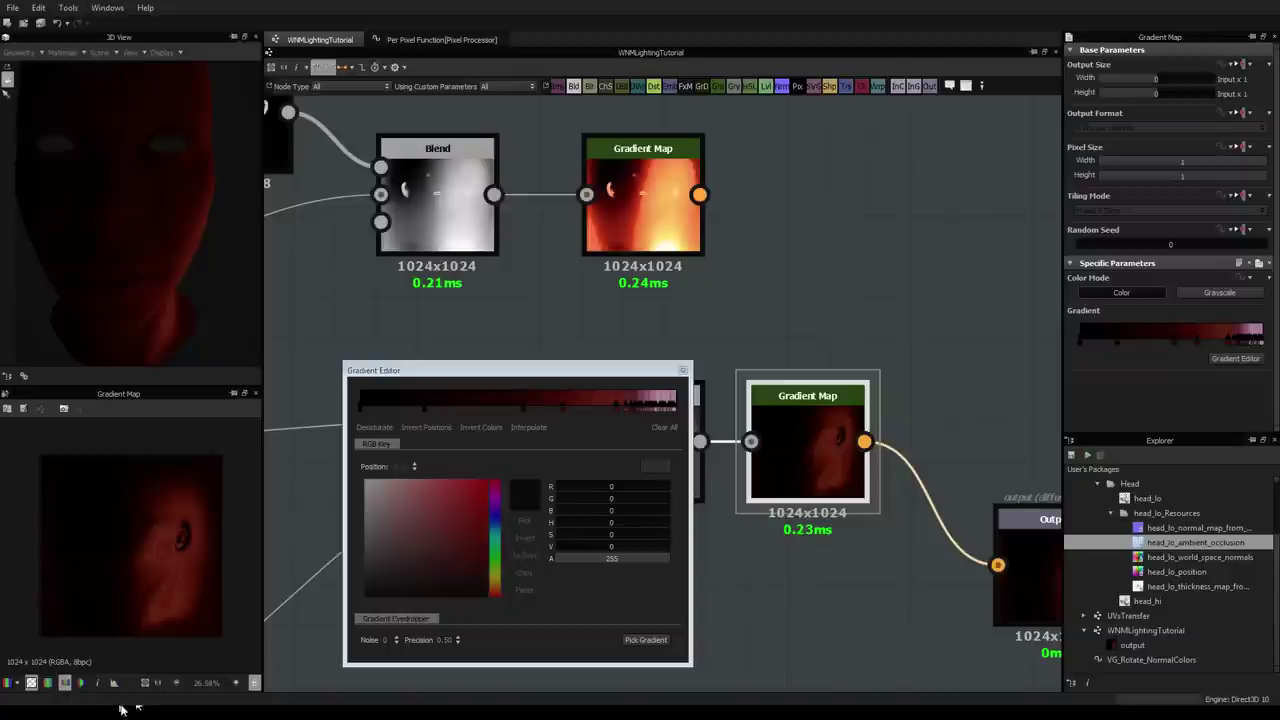
drag(190, 198, 116, 195)
middle_drag(117, 195, 120, 209)
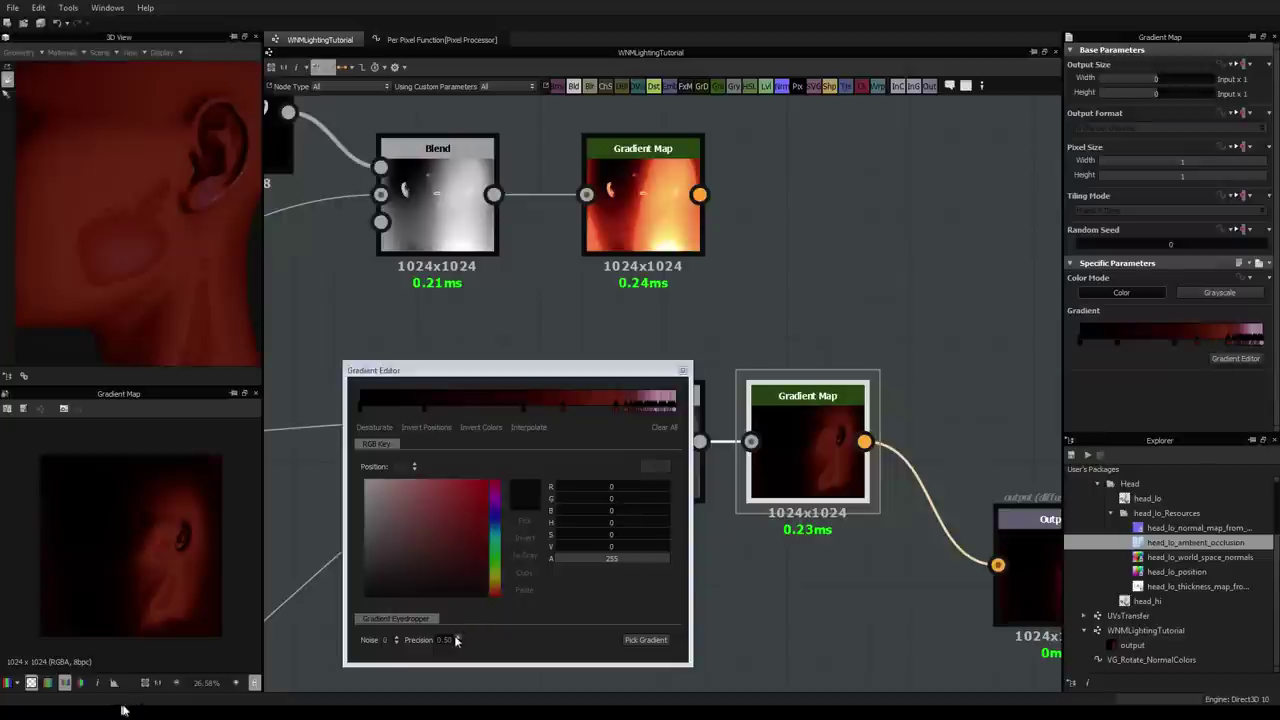
Step: Adjust the gradient eyedropper's Noise value and check the skin gradient around the 3D head
click(396, 637)
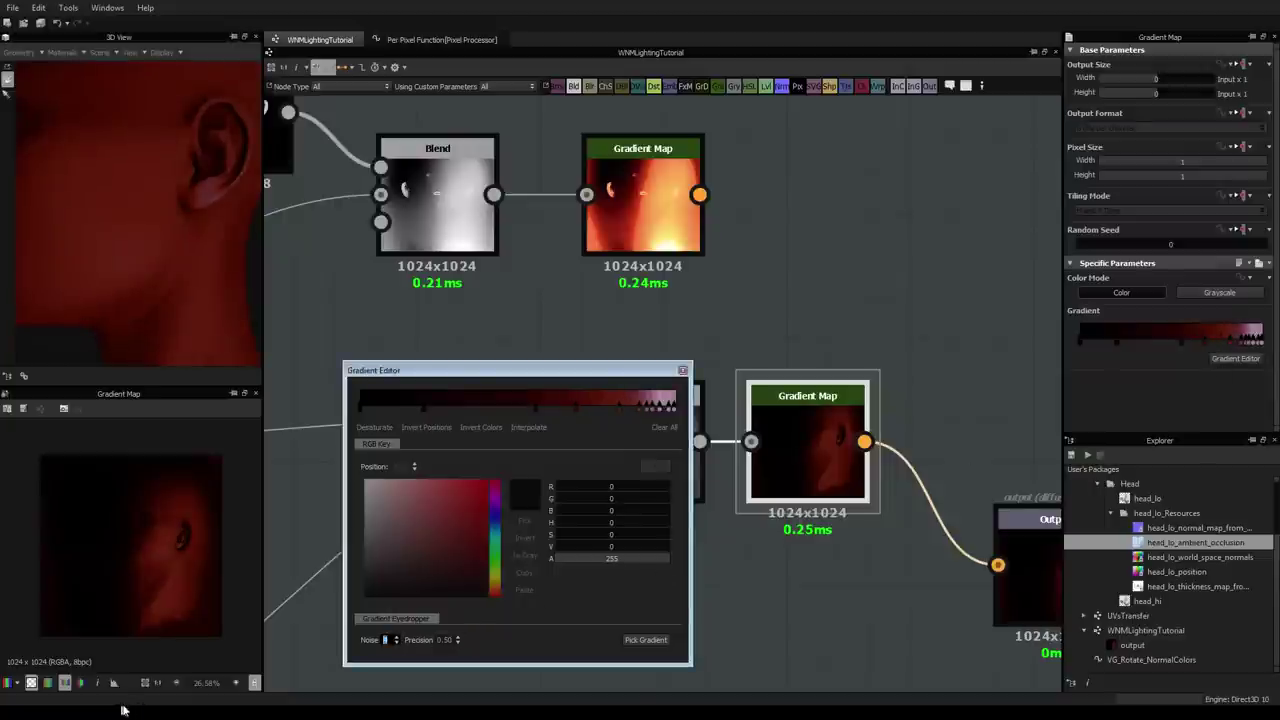
drag(180, 240, 125, 232)
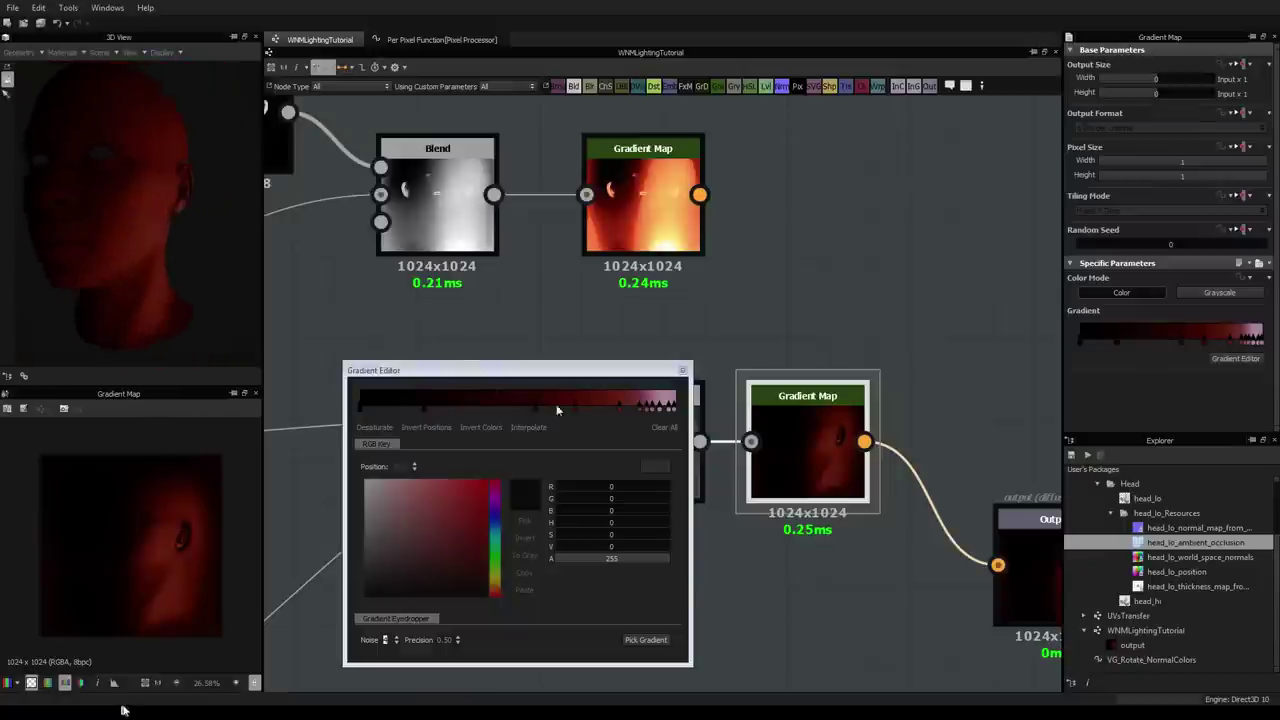
click(397, 637)
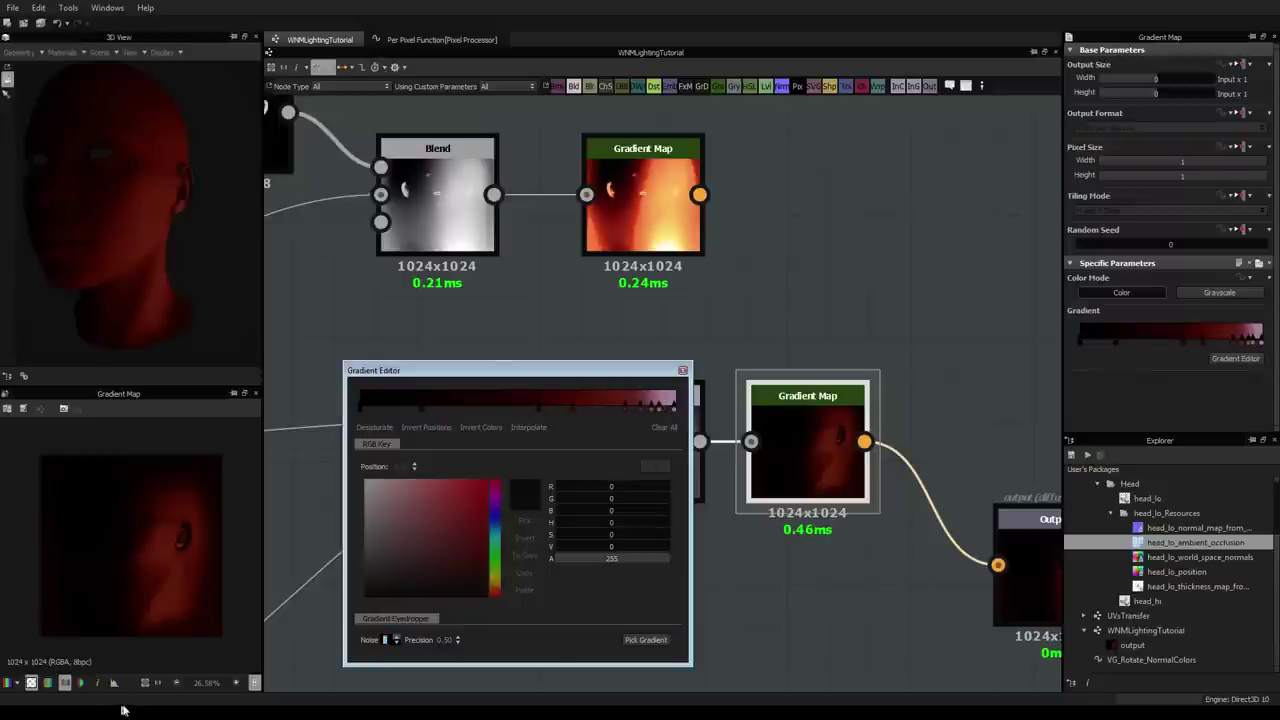
drag(108, 236, 134, 234)
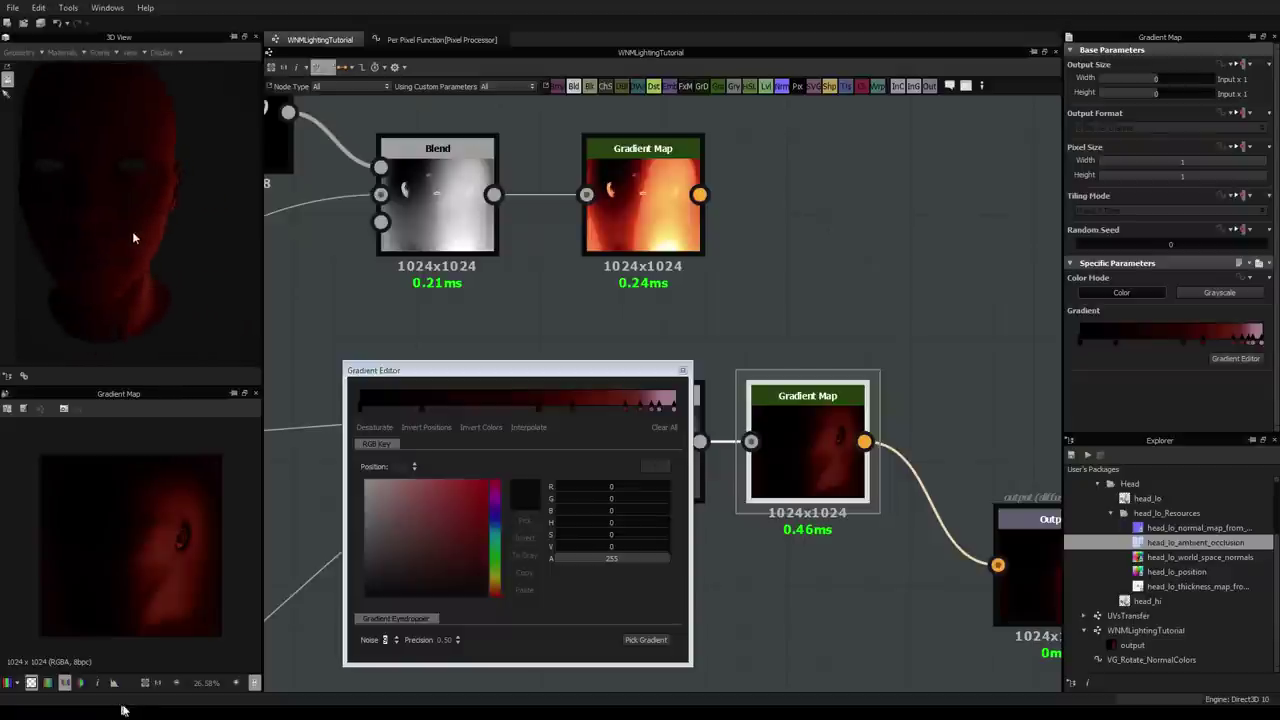
Step: Examine the subsurface Gradient Map and the Max (Lighten) Blend feeding it, including the Blend's blending mode options
scroll(745, 290, down, 3)
middle_drag(743, 288, 789, 279)
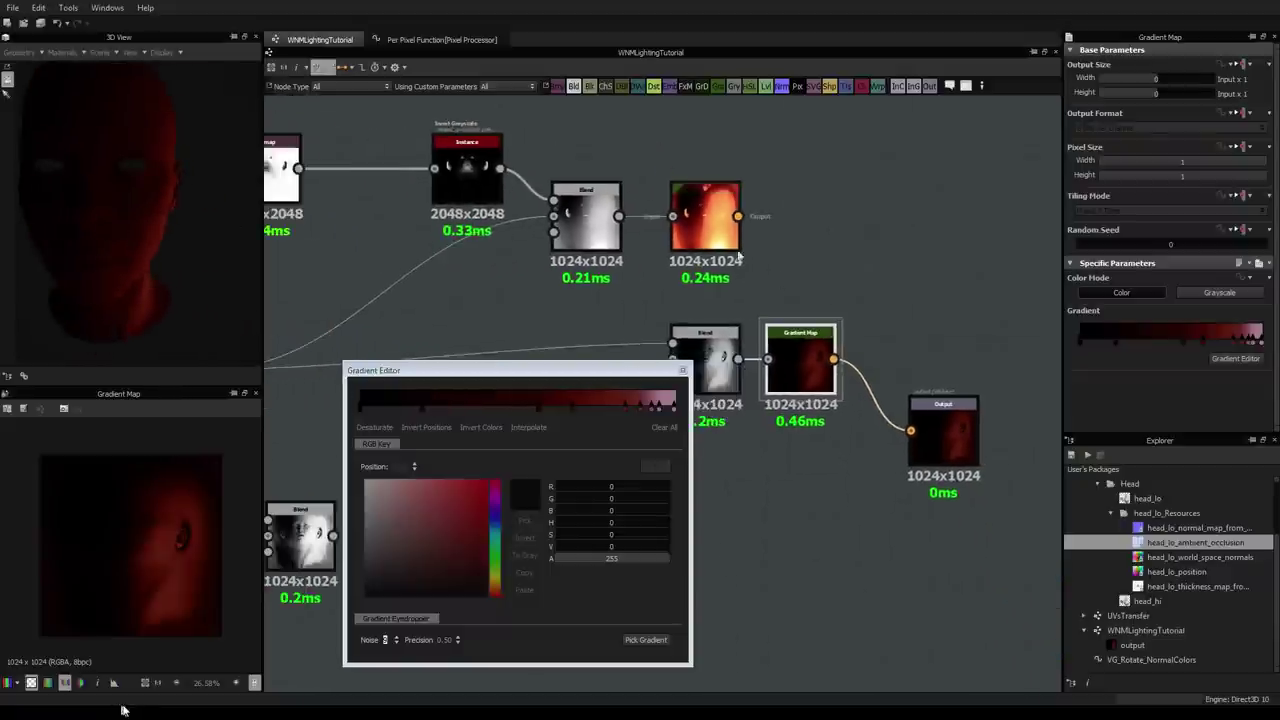
scroll(711, 222, up, 6)
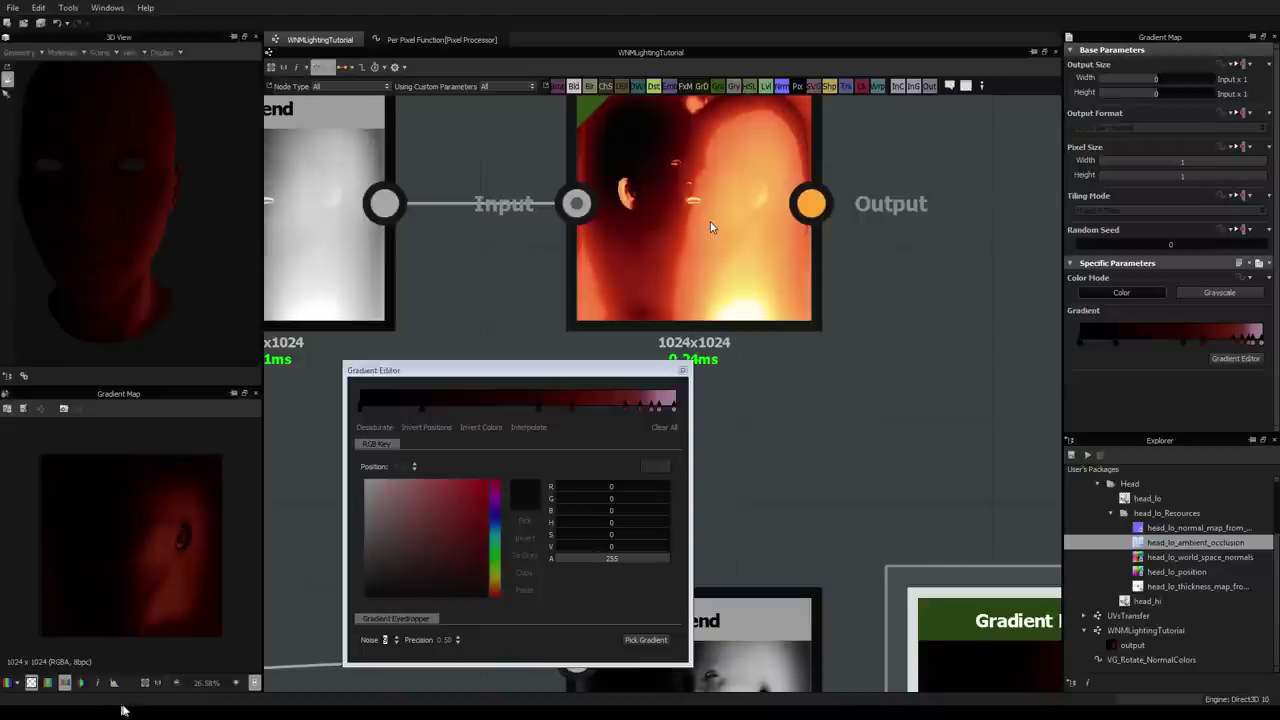
scroll(710, 227, down, 3)
scroll(723, 311, down, 1)
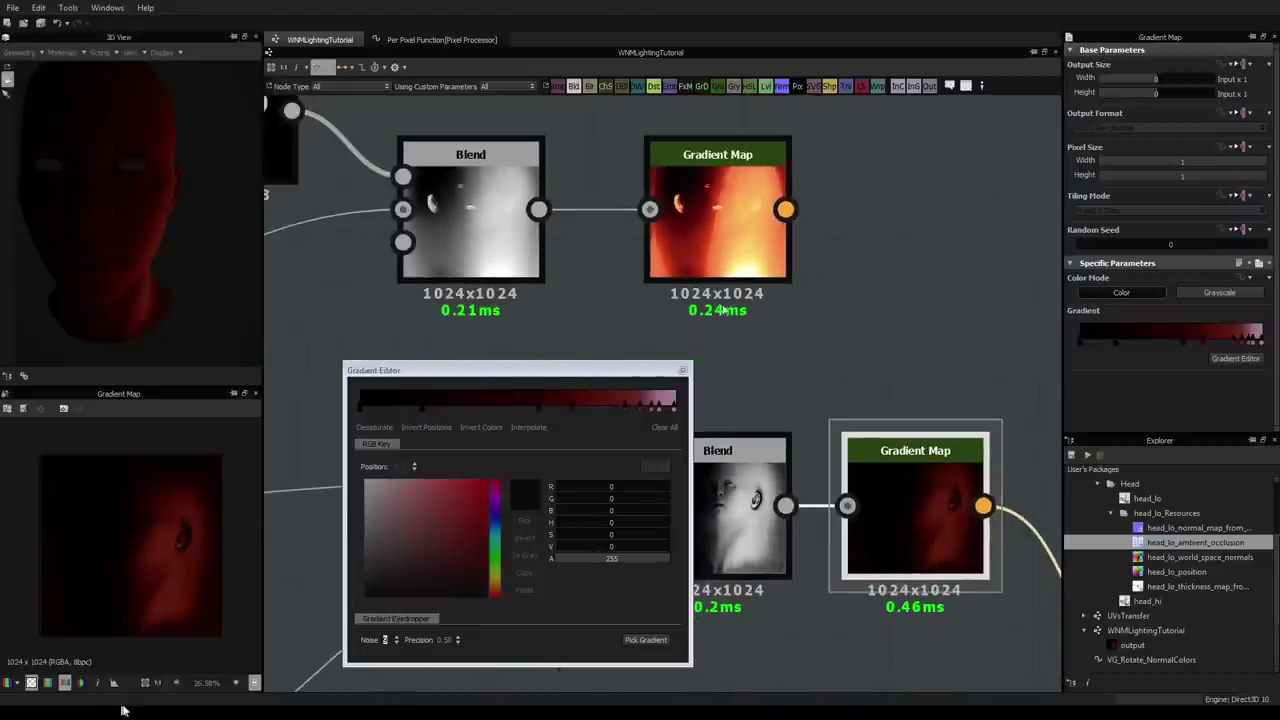
click(488, 236)
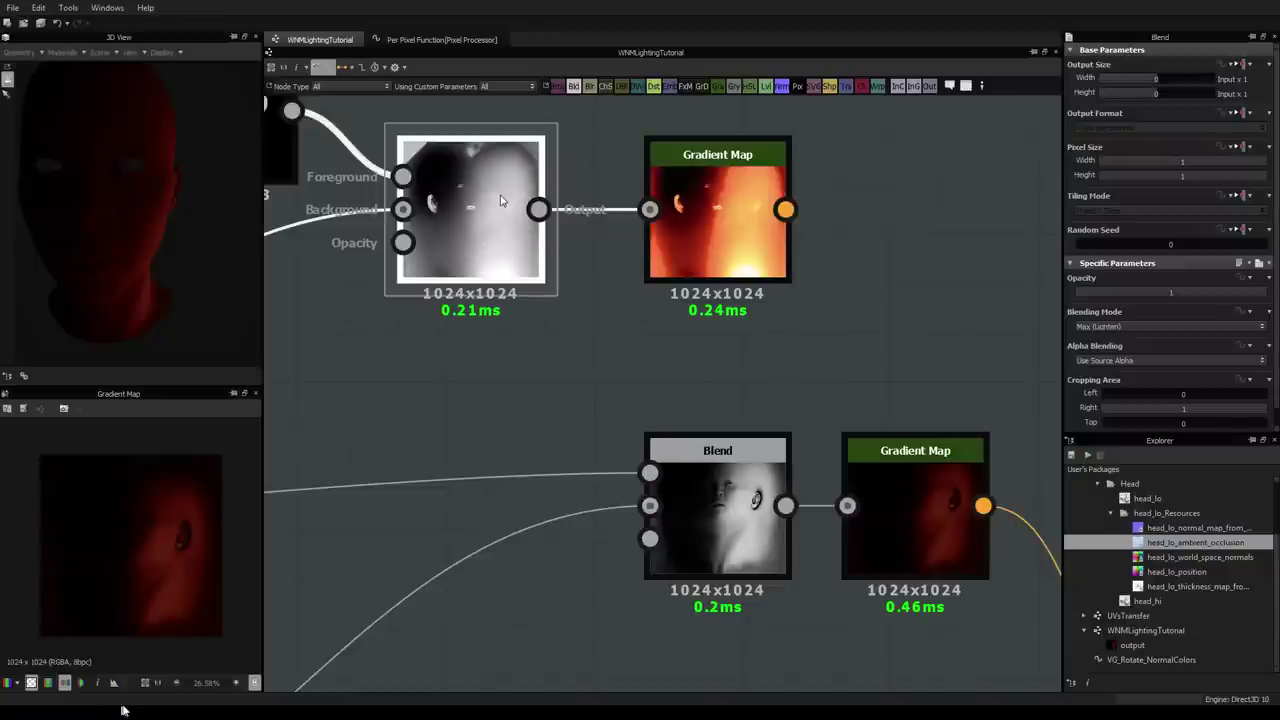
scroll(540, 220, up, 2)
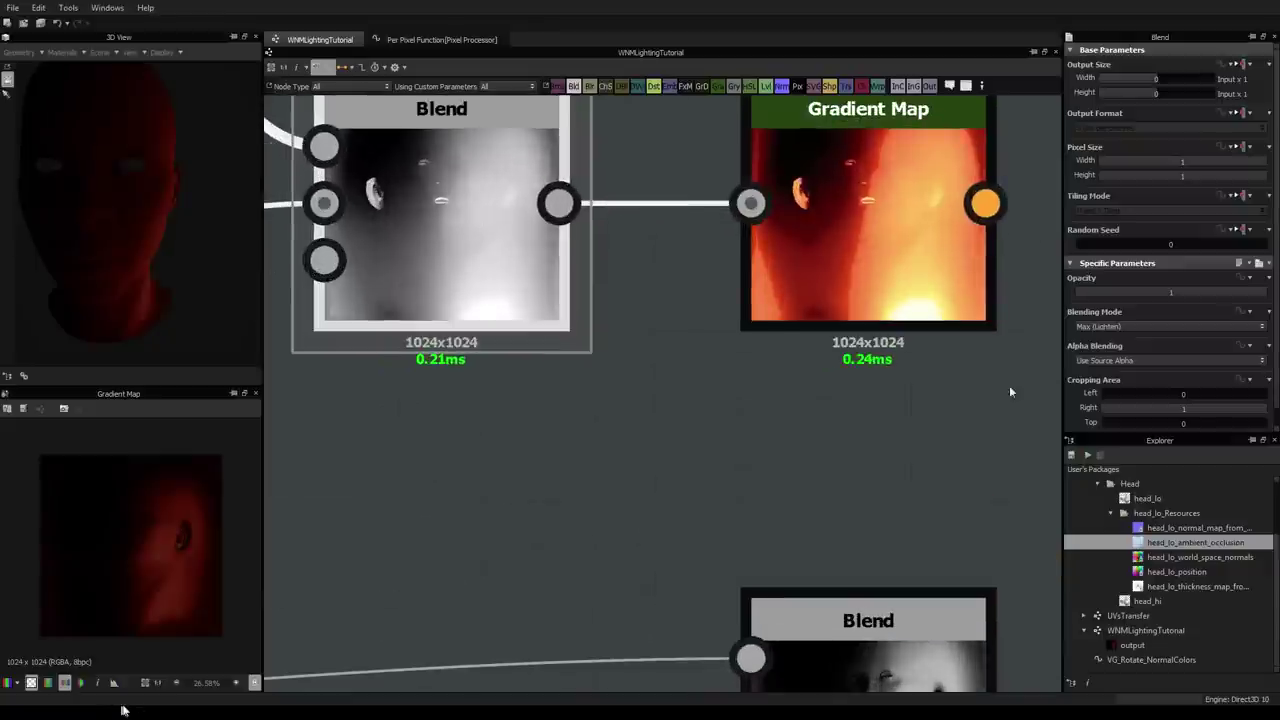
click(1100, 327)
click(578, 392)
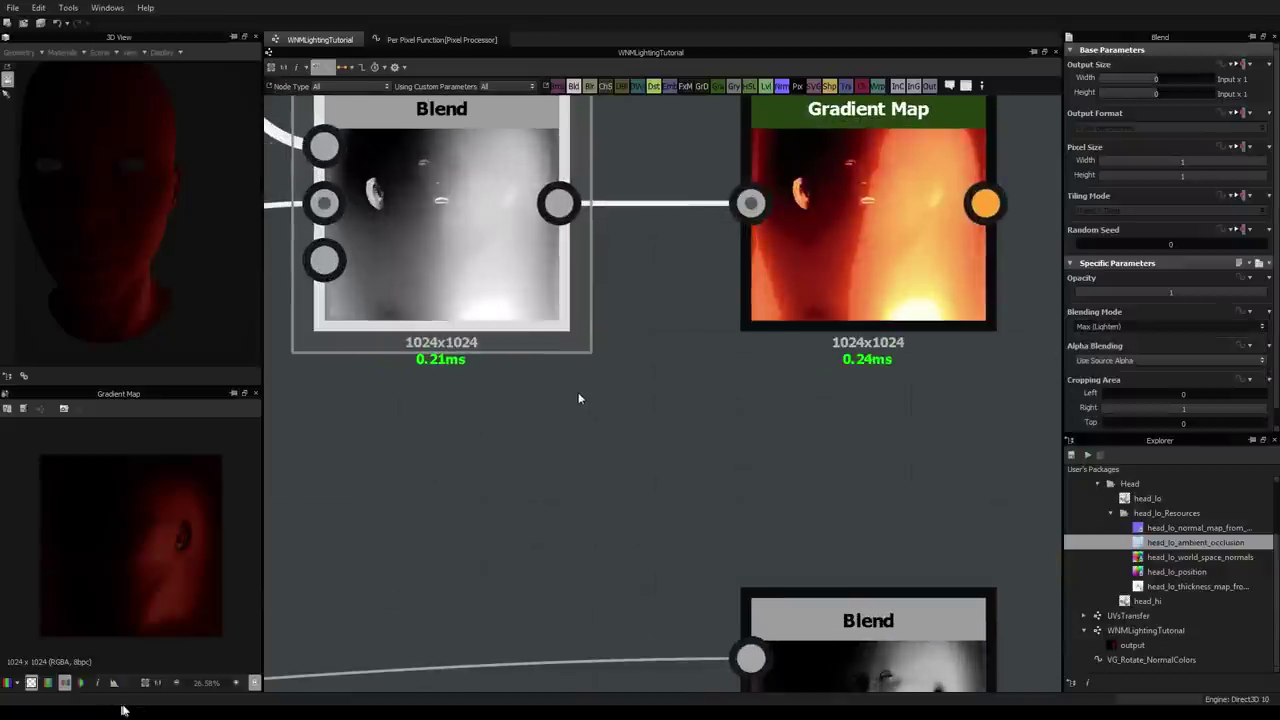
Step: Connect Invert Grayscale directly to the subsurface Gradient Map and move the bypassed Max (Lighten) Blend out of the way
scroll(578, 392, down, 3)
scroll(577, 396, down, 2)
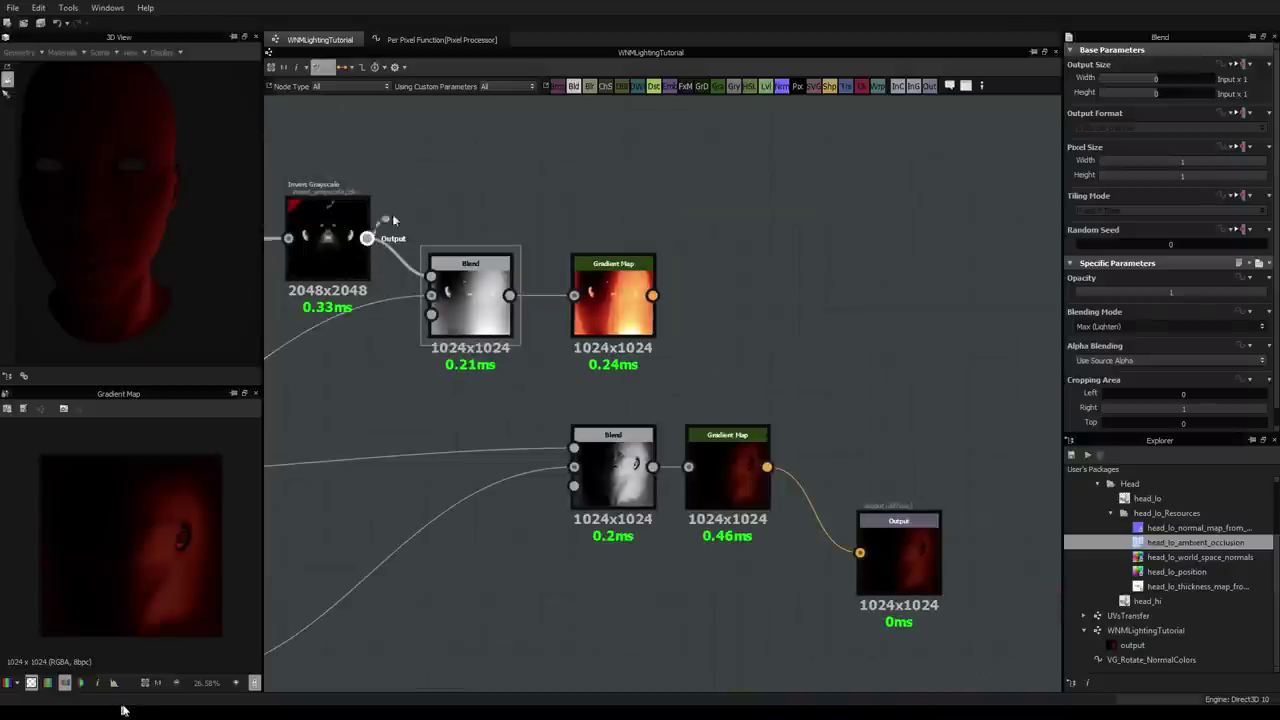
drag(367, 238, 577, 270)
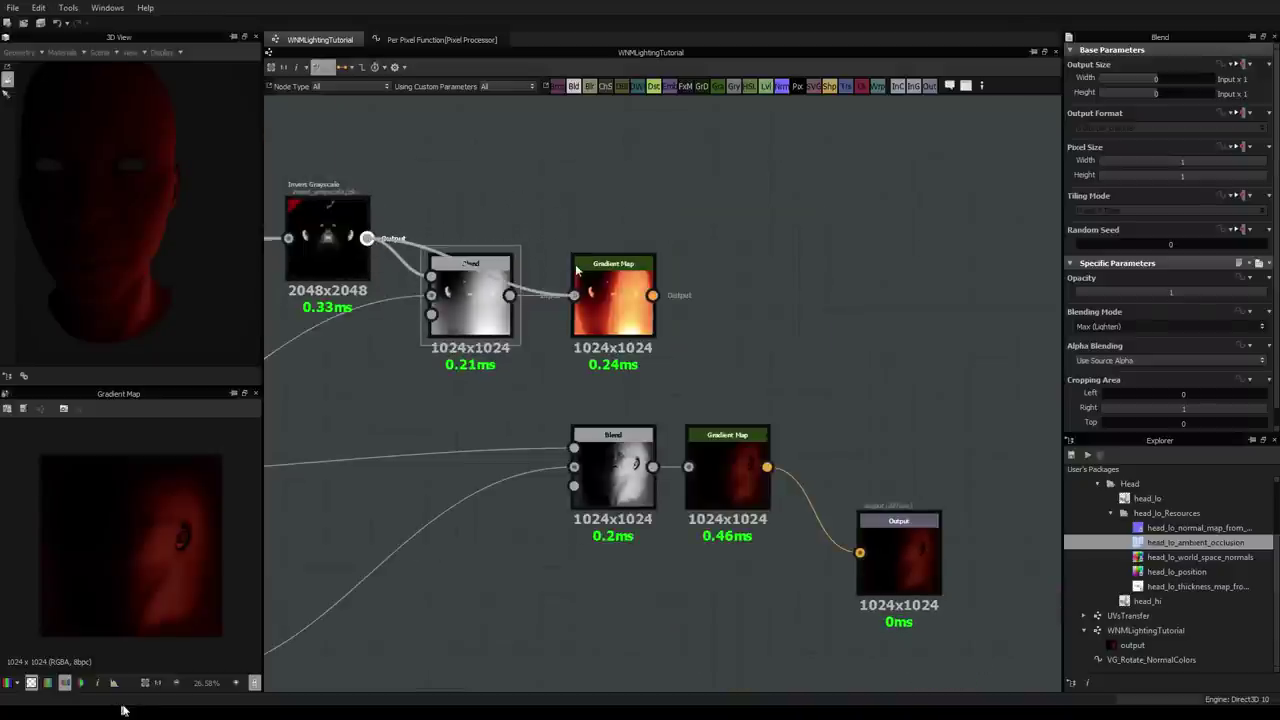
click(621, 297)
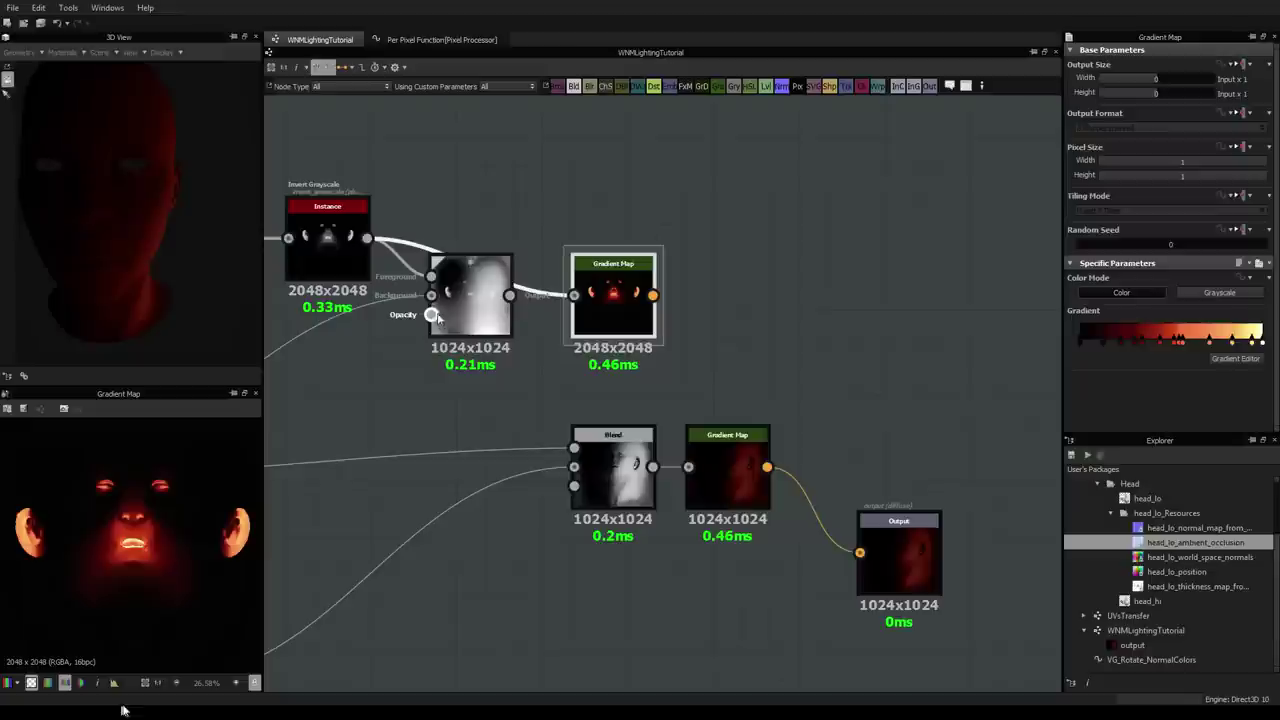
drag(463, 309, 406, 367)
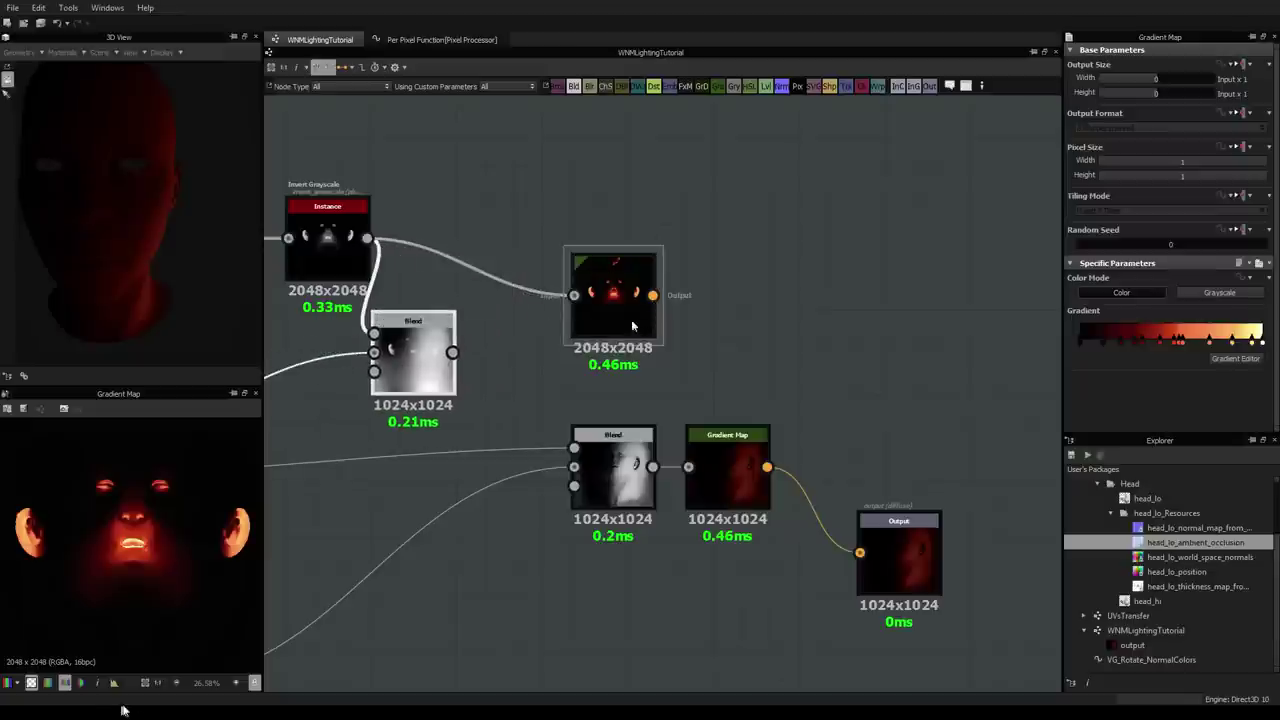
Step: Move the subsurface Gradient Map node closer to the Invert Grayscale node
click(632, 325)
scroll(717, 340, up, 2)
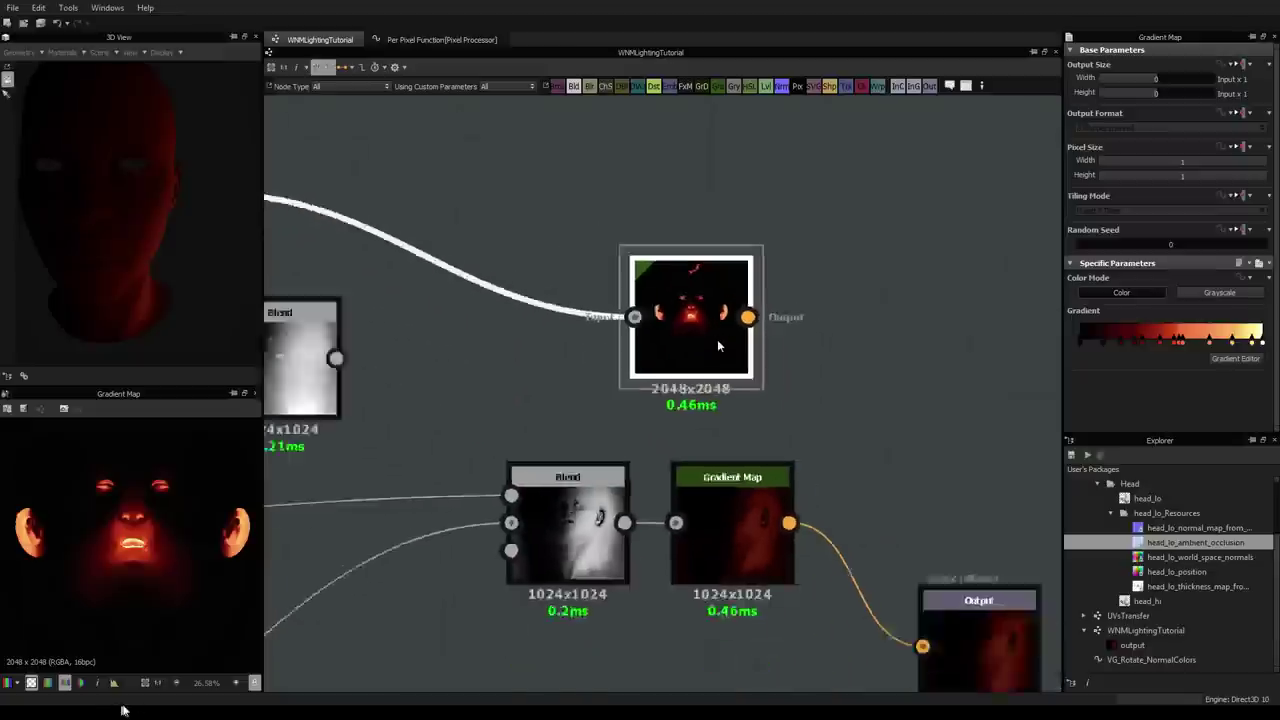
scroll(717, 339, down, 2)
drag(686, 337, 529, 275)
scroll(440, 382, down, 2)
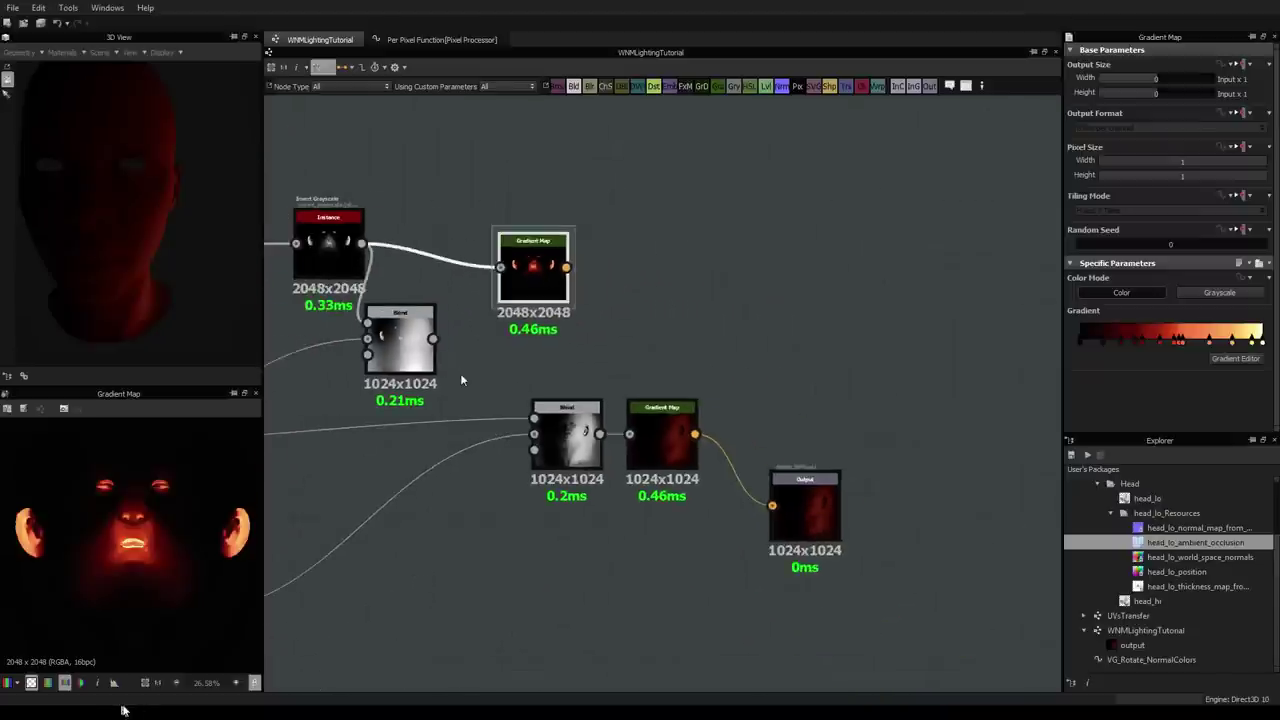
Step: Check the RGBA Split feeding the unused Max (Lighten) Blend, delete that Blend, and shift the RGBA Split node up slightly
middle_drag(461, 380, 802, 330)
click(372, 403)
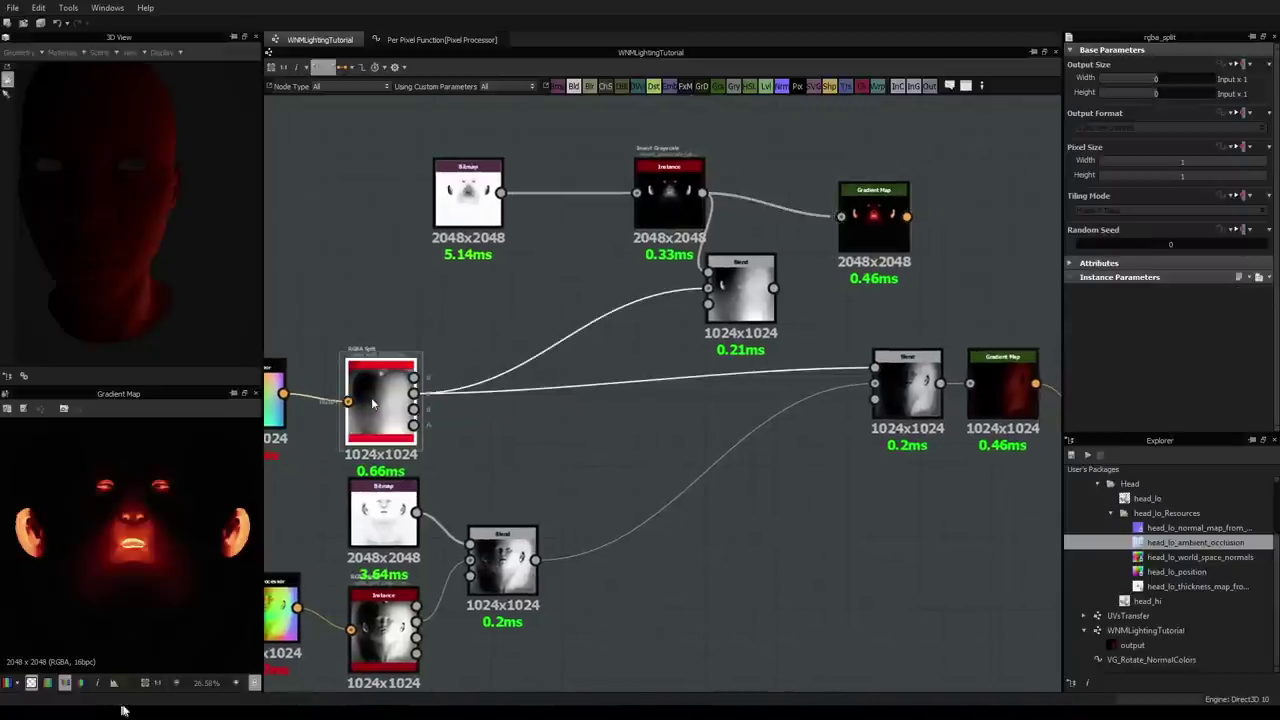
scroll(372, 403, up, 5)
scroll(372, 403, down, 5)
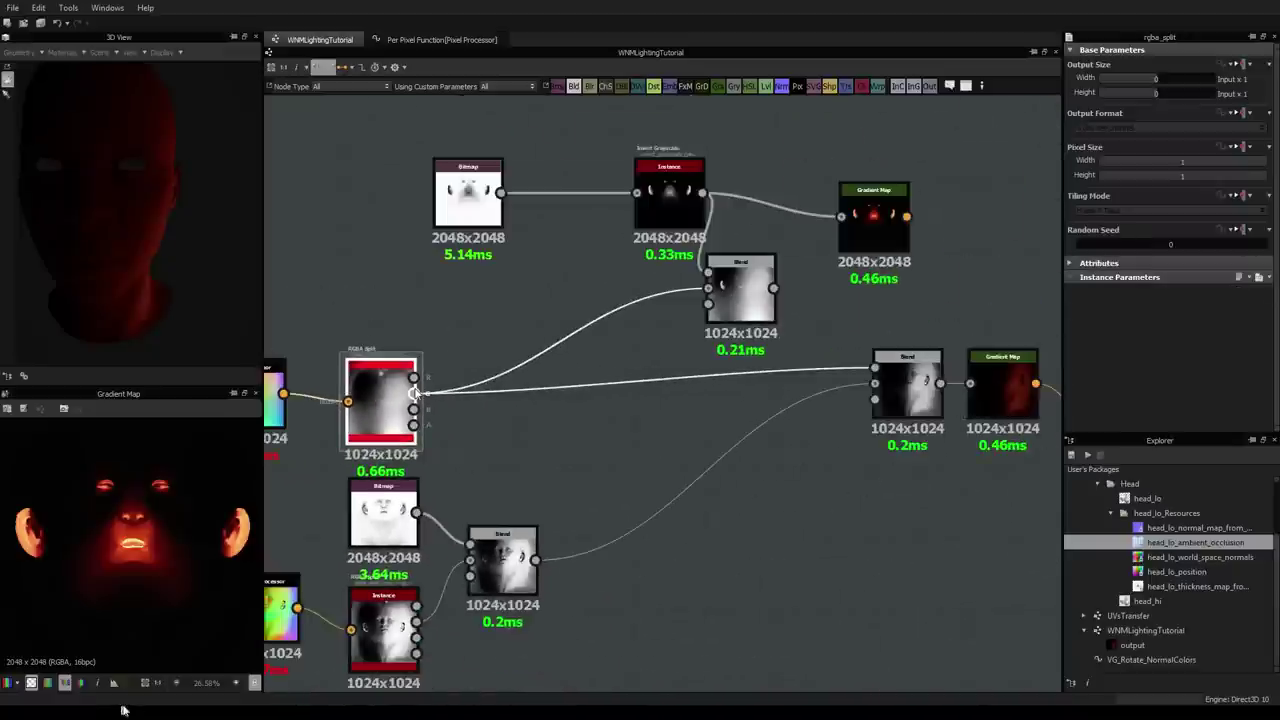
click(748, 288)
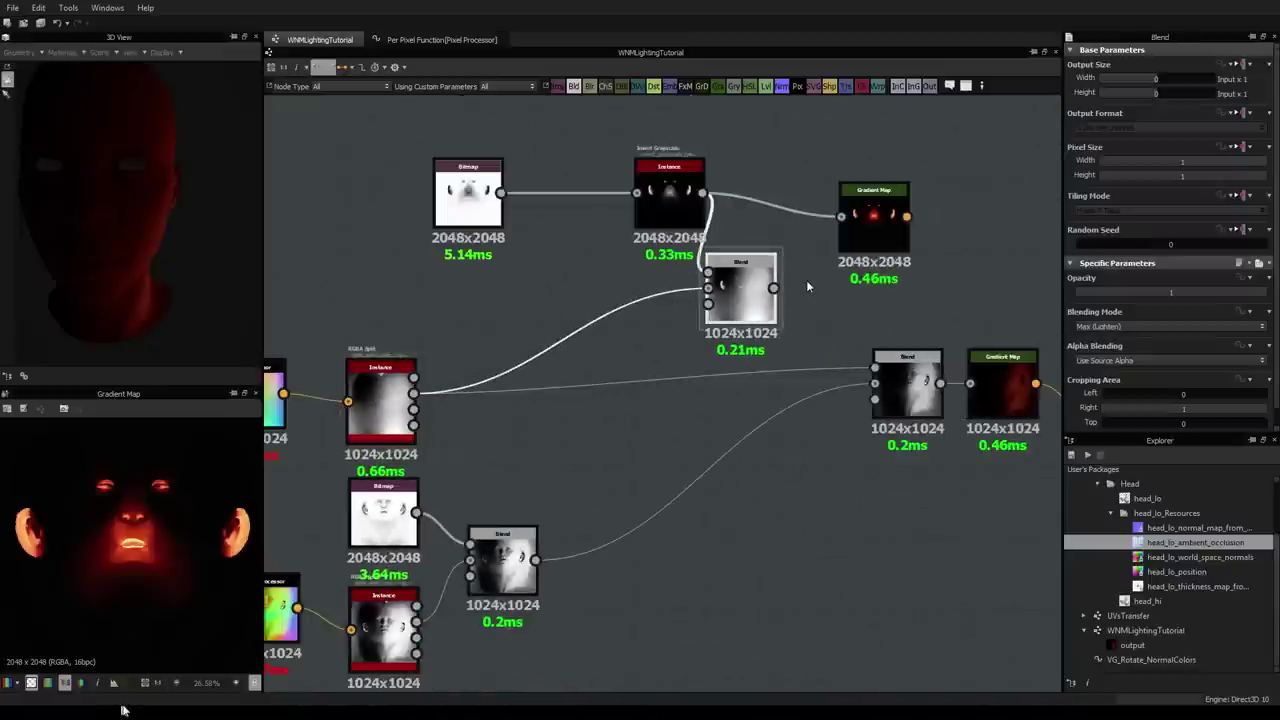
key(Delete)
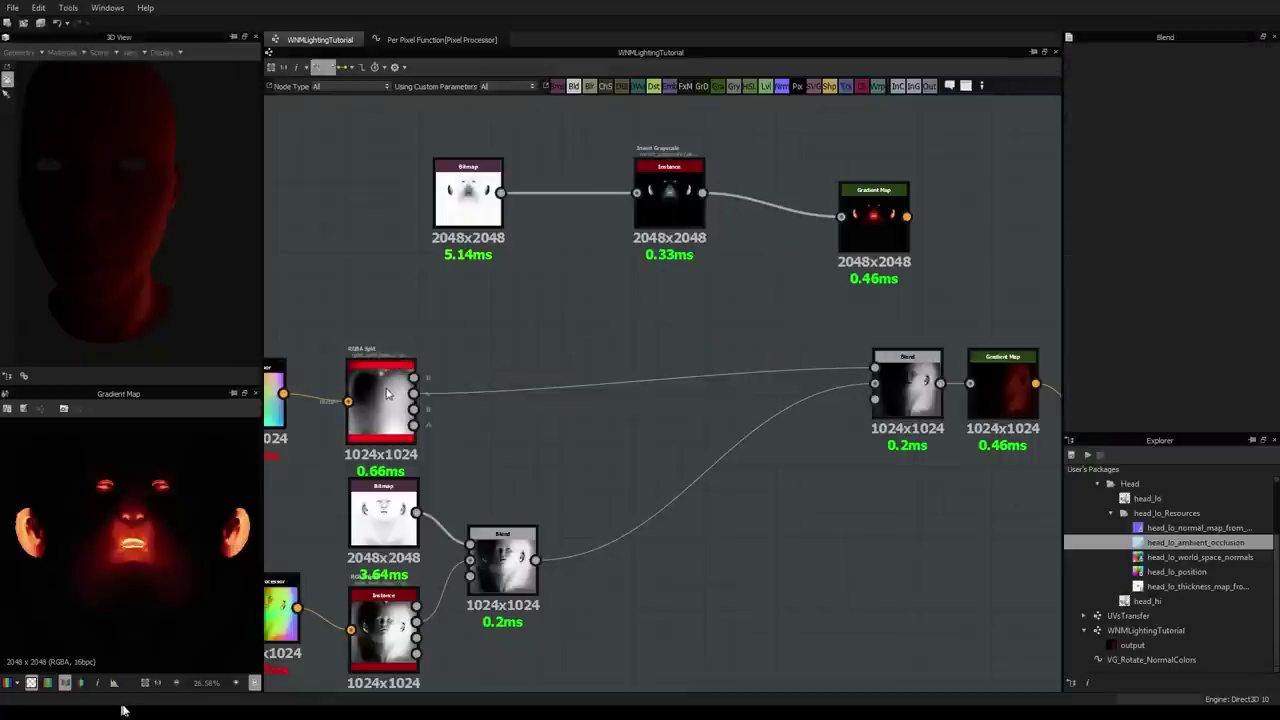
drag(395, 362, 398, 352)
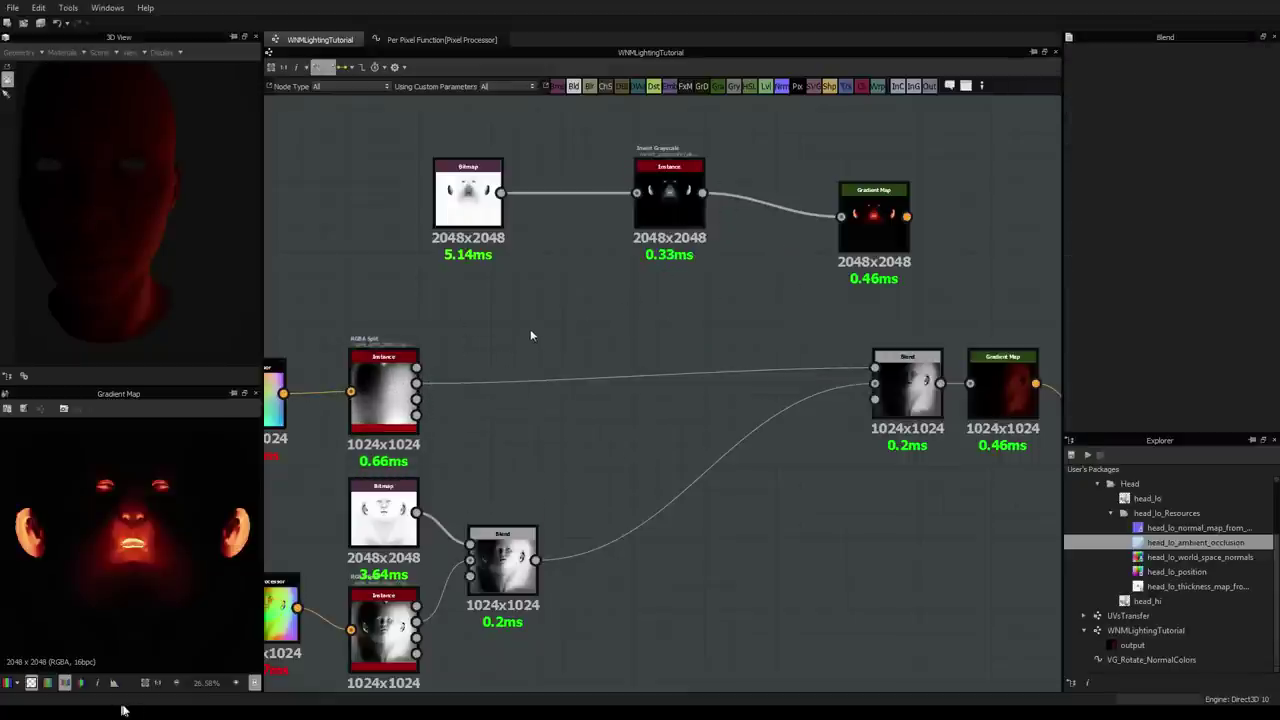
Step: Add a Levels node and feed it from the G output of the RGBA Split
key(space)
text(le)
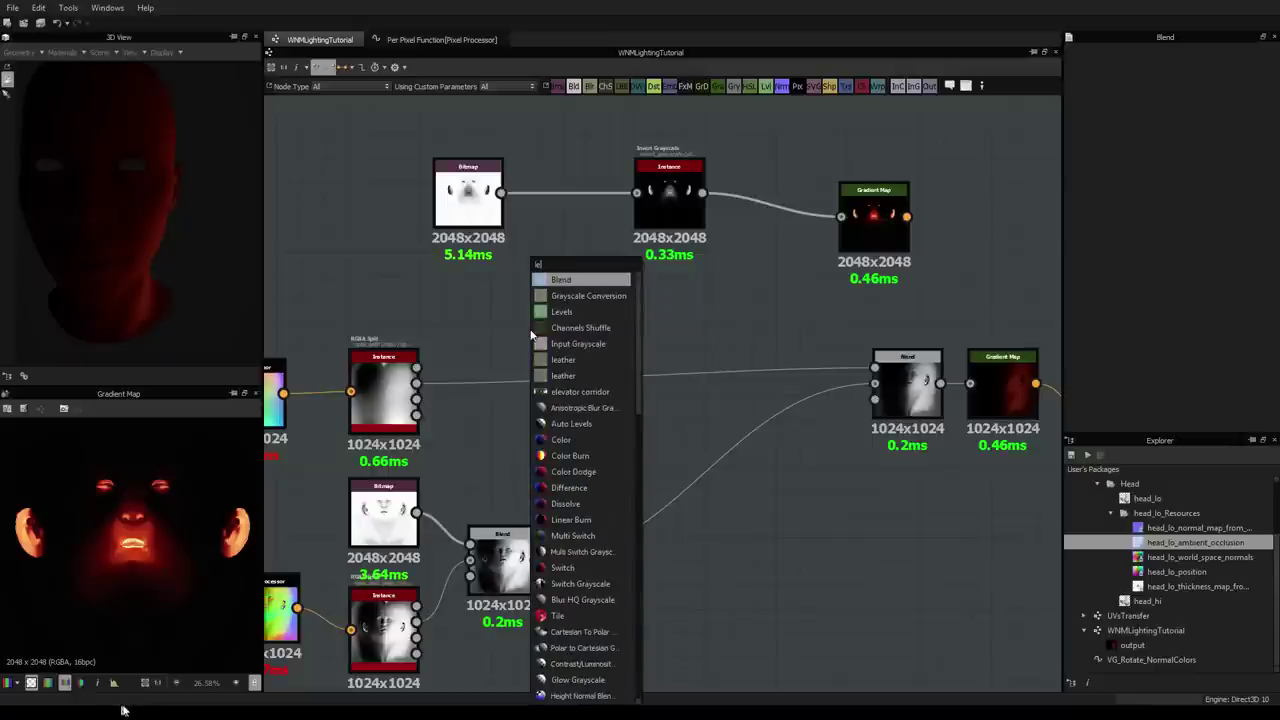
text(v)
key(Return)
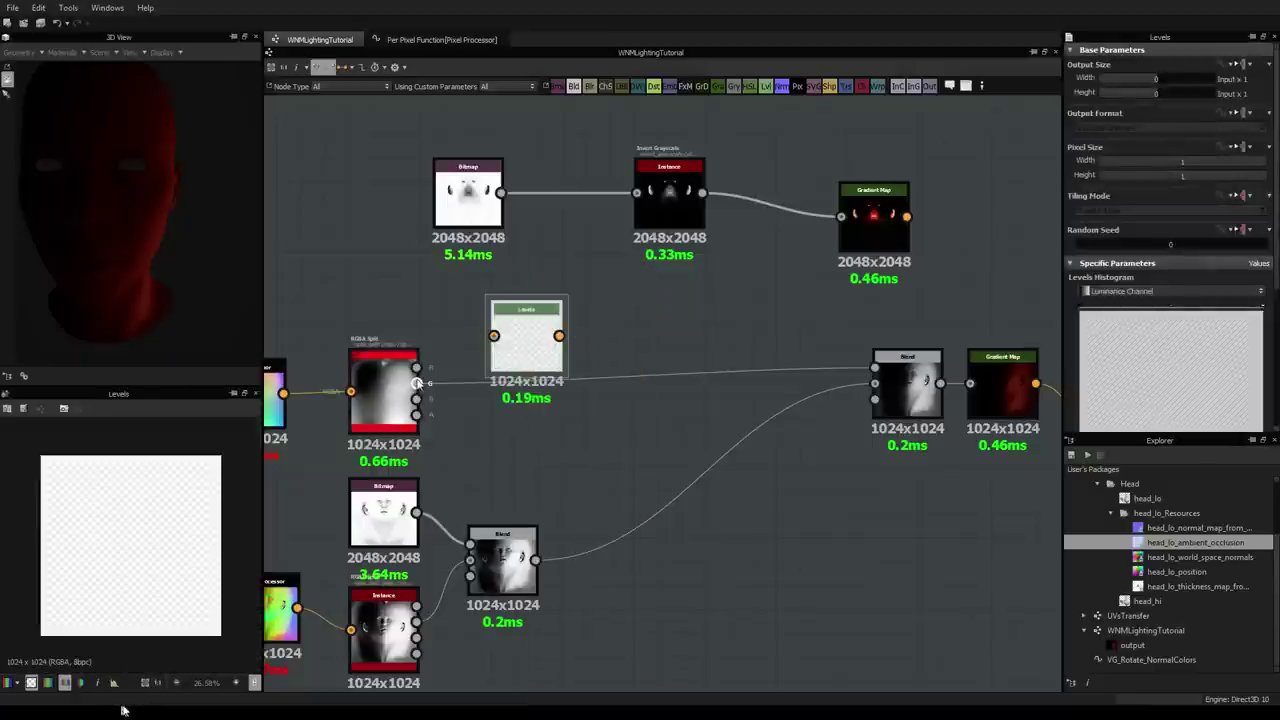
drag(465, 357, 493, 335)
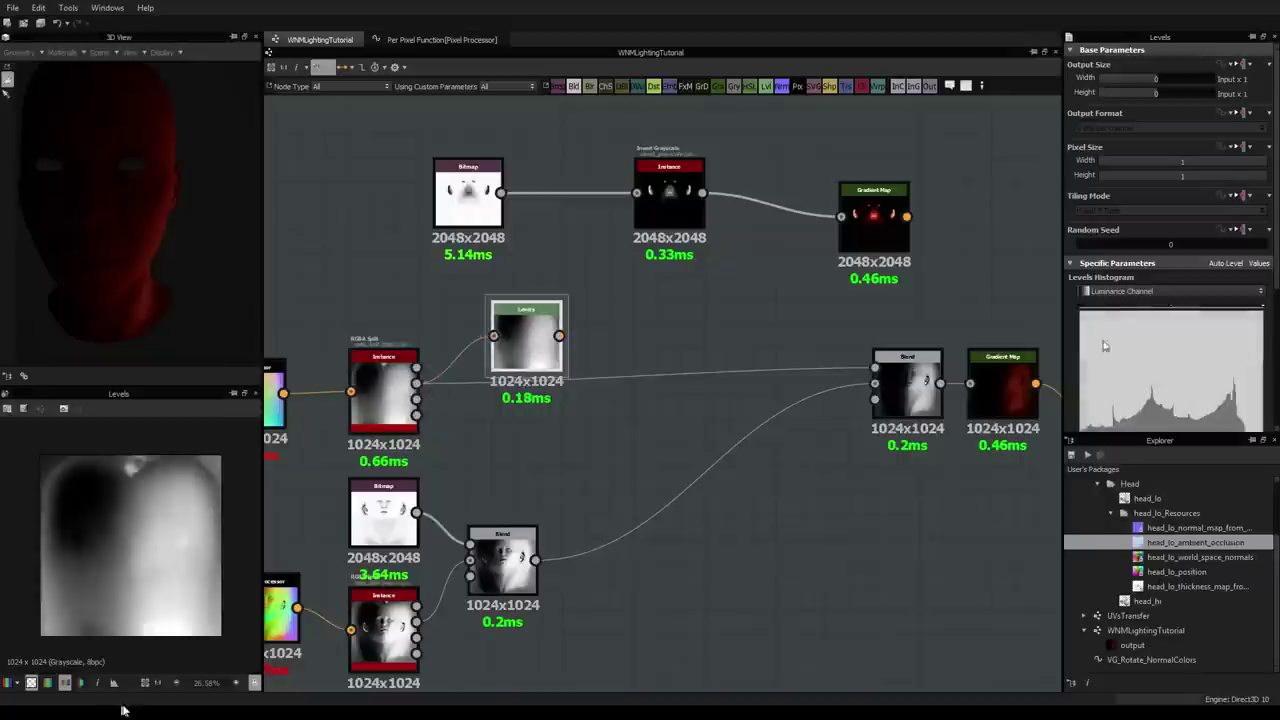
Step: Raise the Levels node's input black point to about the middle of the histogram and invert its output range
mouse_move(1082, 310)
mouse_down()
mouse_move(1240, 306)
mouse_move(1066, 309)
mouse_up()
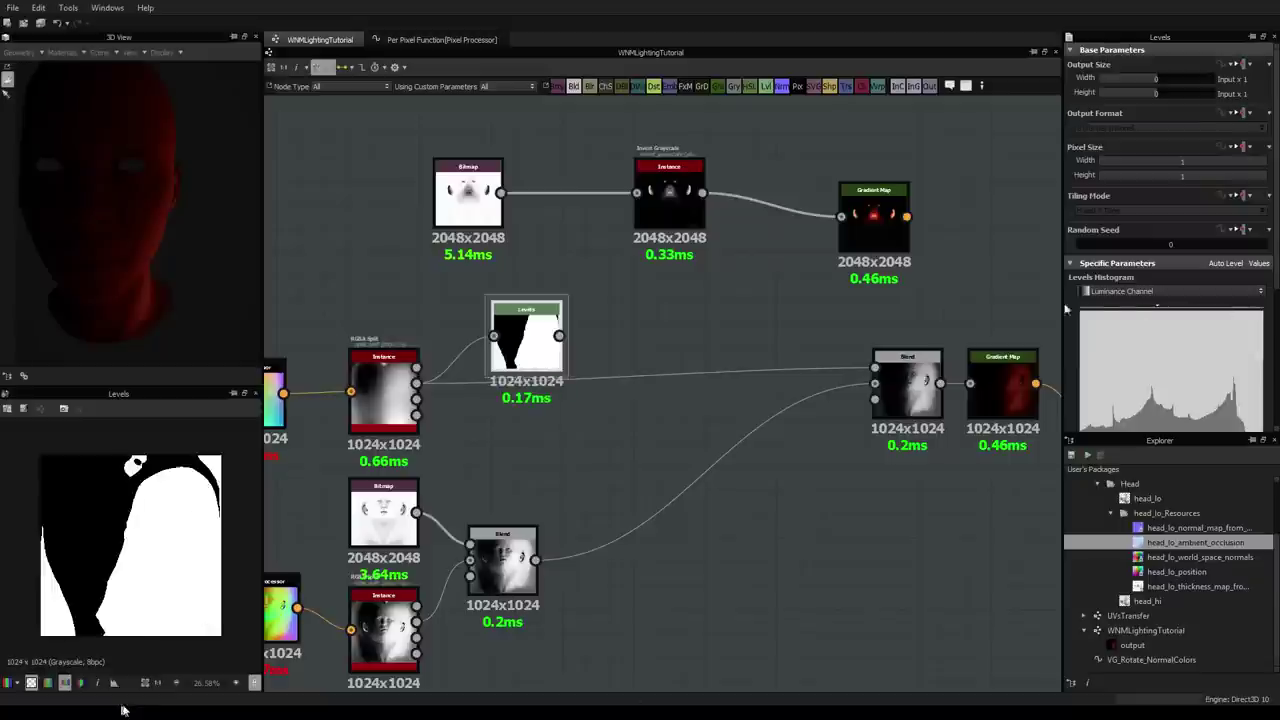
drag(1160, 309, 1264, 308)
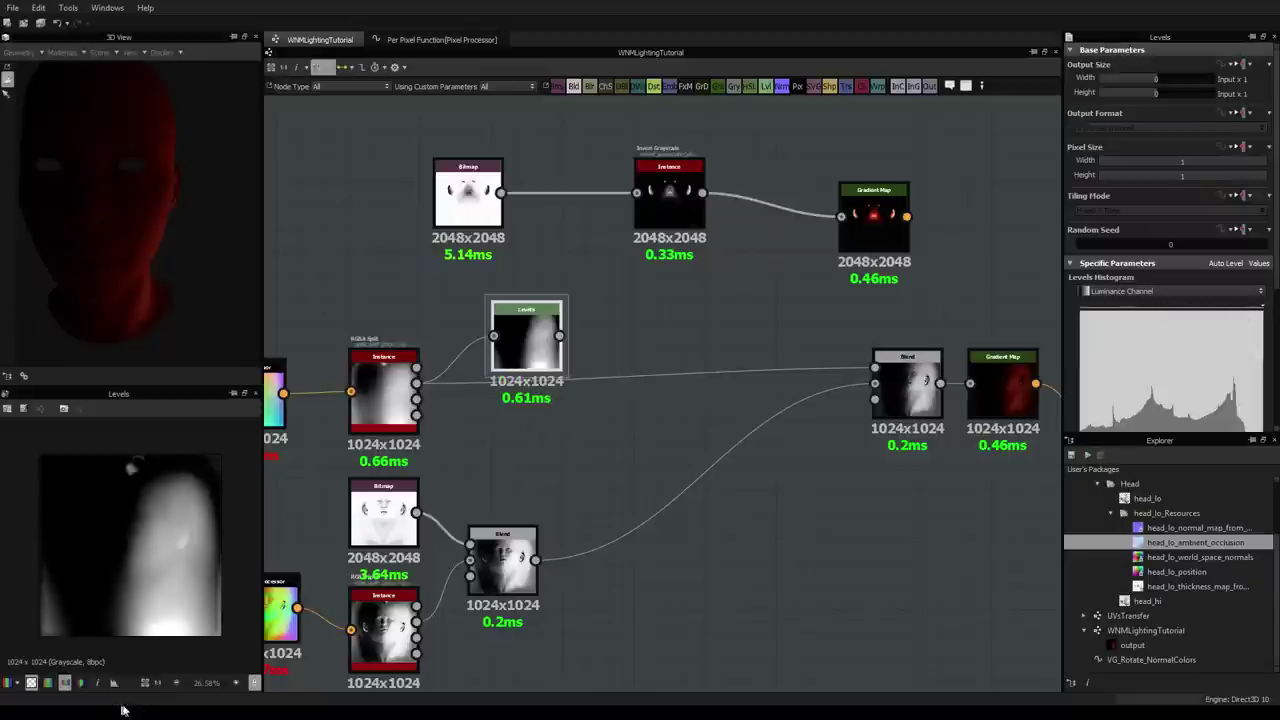
scroll(1150, 330, down, 3)
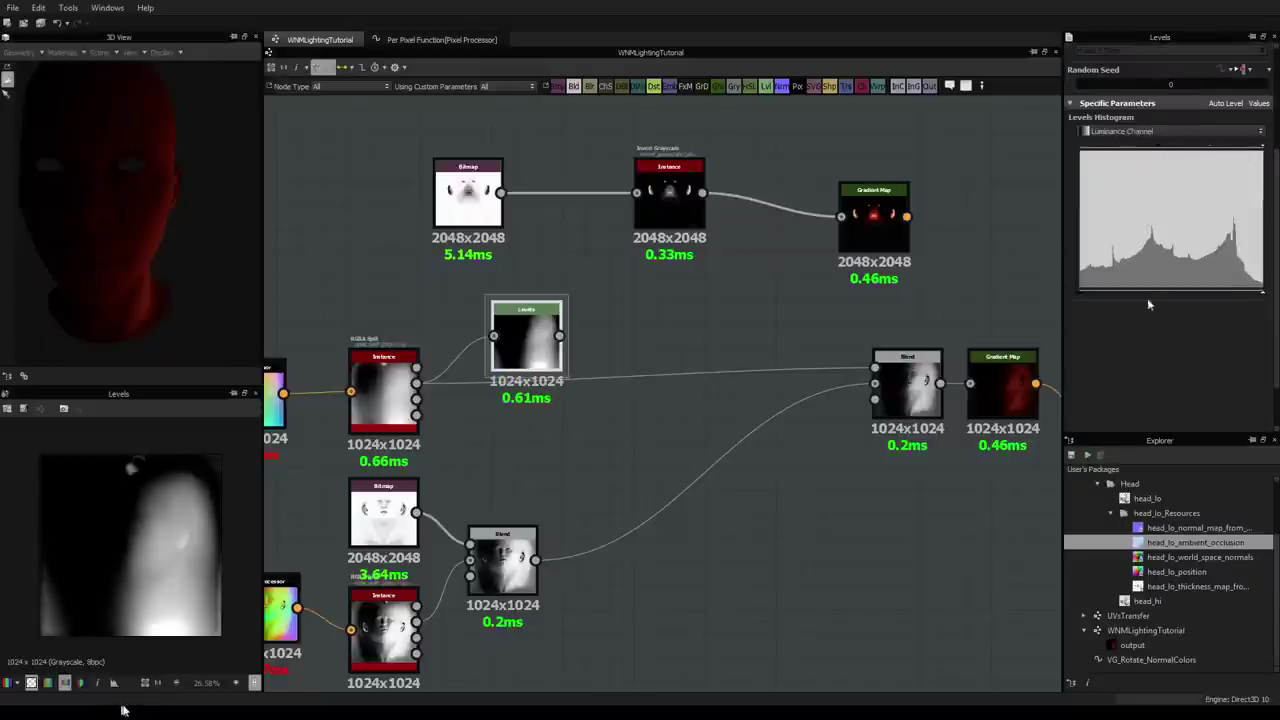
scroll(1148, 304, up, 3)
scroll(1168, 351, down, 3)
mouse_move(1080, 296)
mouse_down()
mouse_move(1273, 300)
mouse_move(1078, 296)
mouse_up()
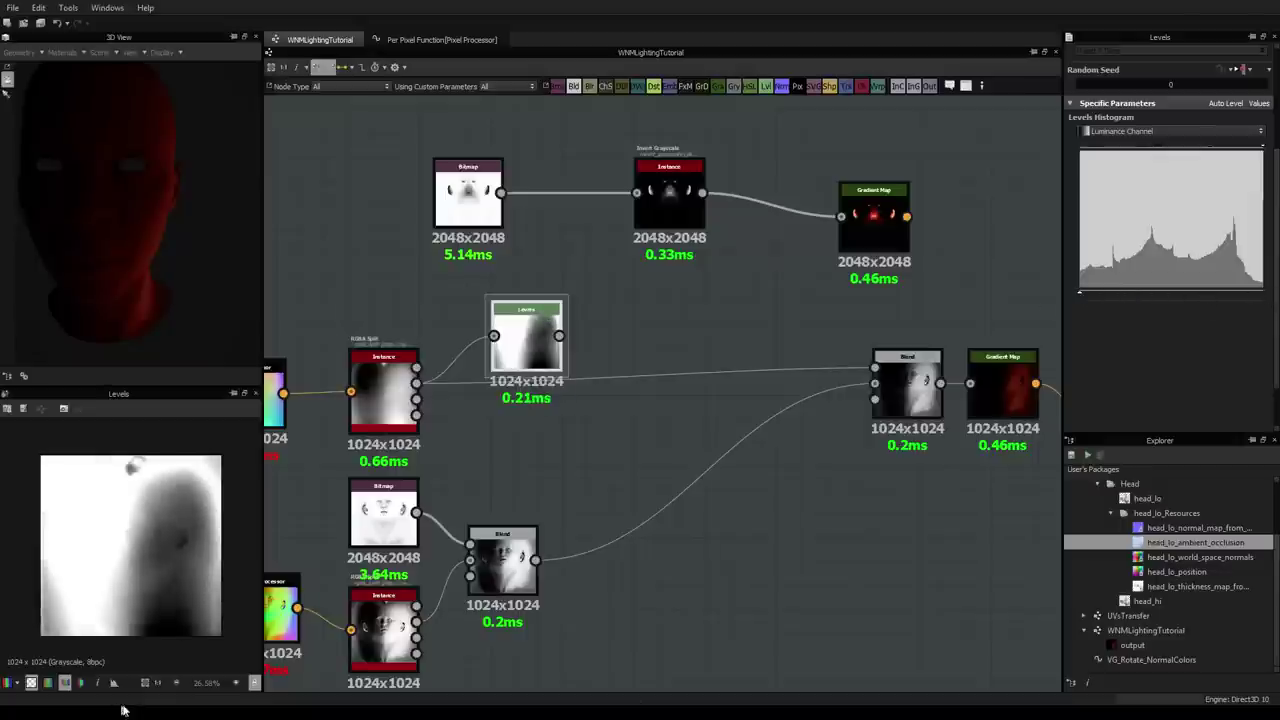
Step: Reposition the Levels node directly below the subsurface Gradient Map, moving the Gradient Map up to make room
middle_drag(800, 258, 689, 374)
scroll(600, 428, down, 2)
drag(477, 440, 724, 410)
drag(720, 366, 722, 316)
drag(722, 405, 714, 372)
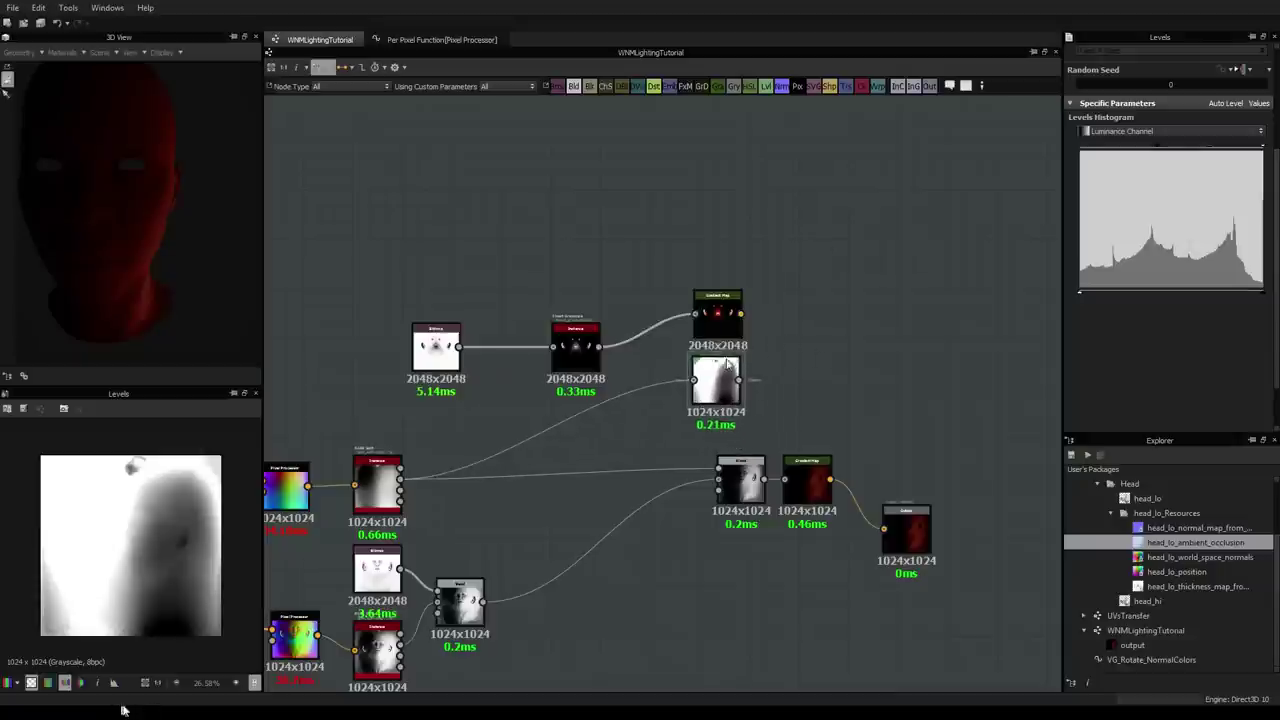
Step: Add a Blend with the subsurface Gradient Map as foreground and Levels as opacity mask, and place it beside Levels
click(730, 326)
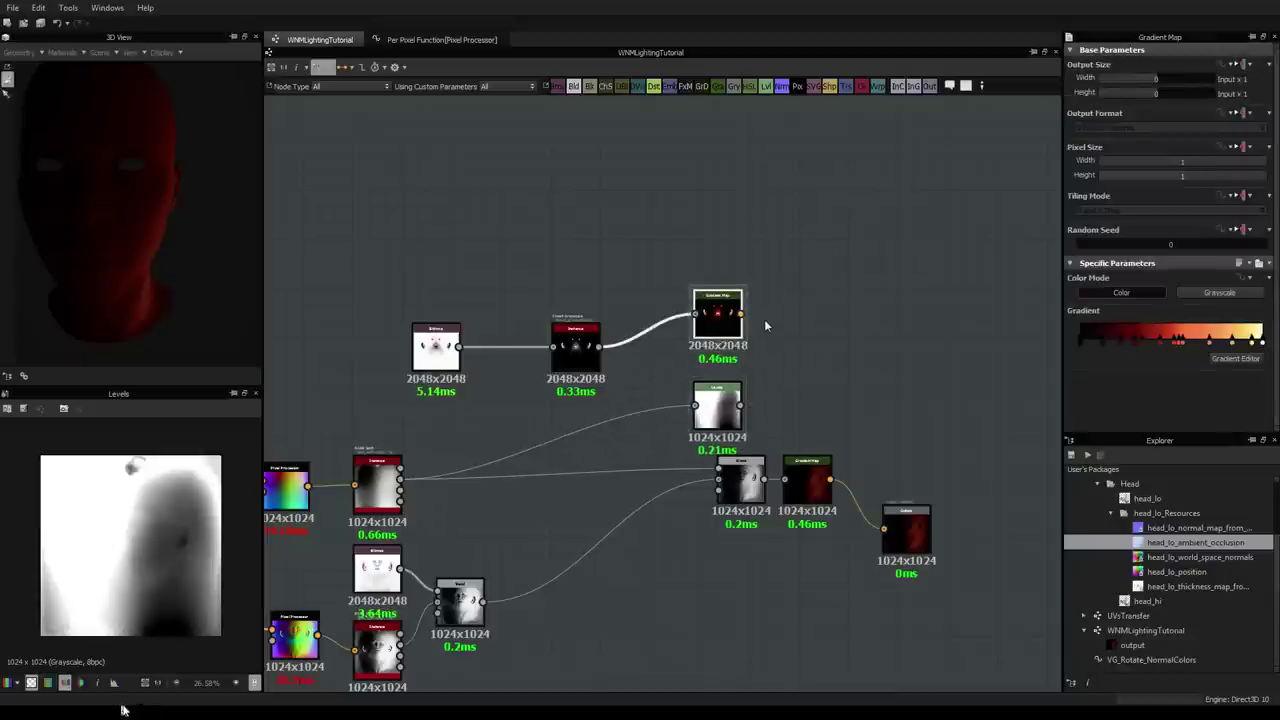
right_click(769, 319)
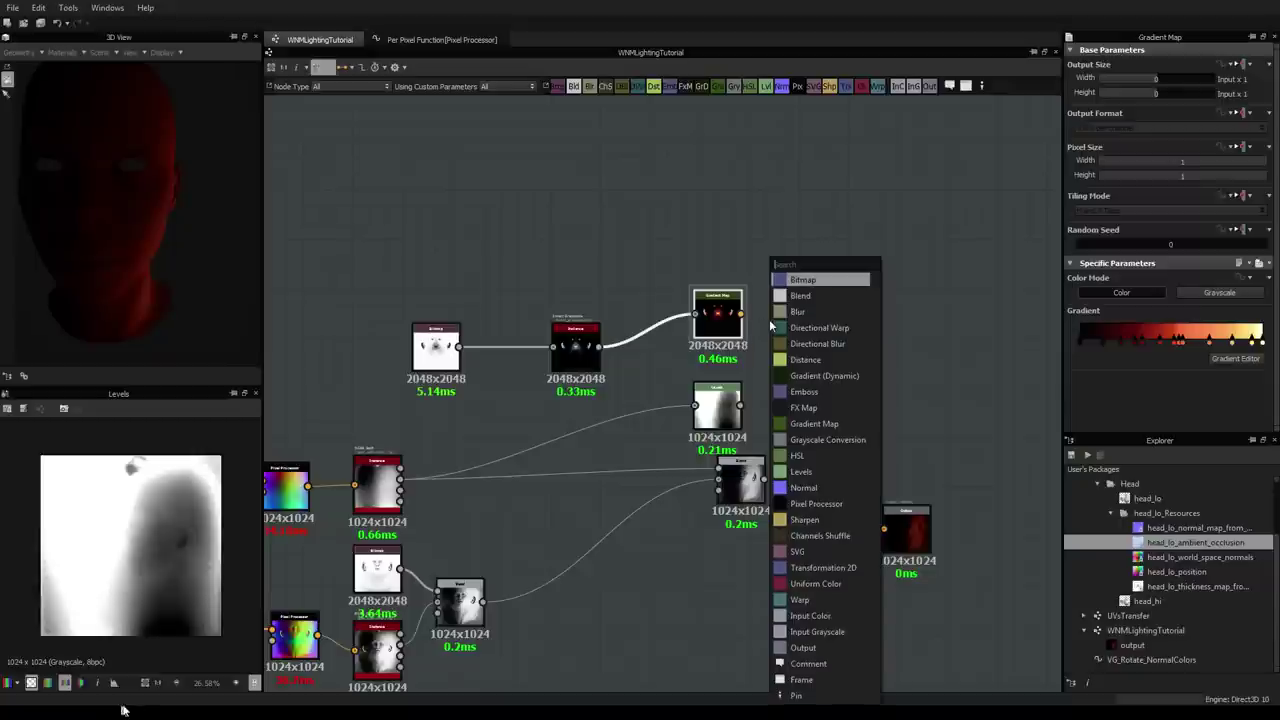
click(790, 279)
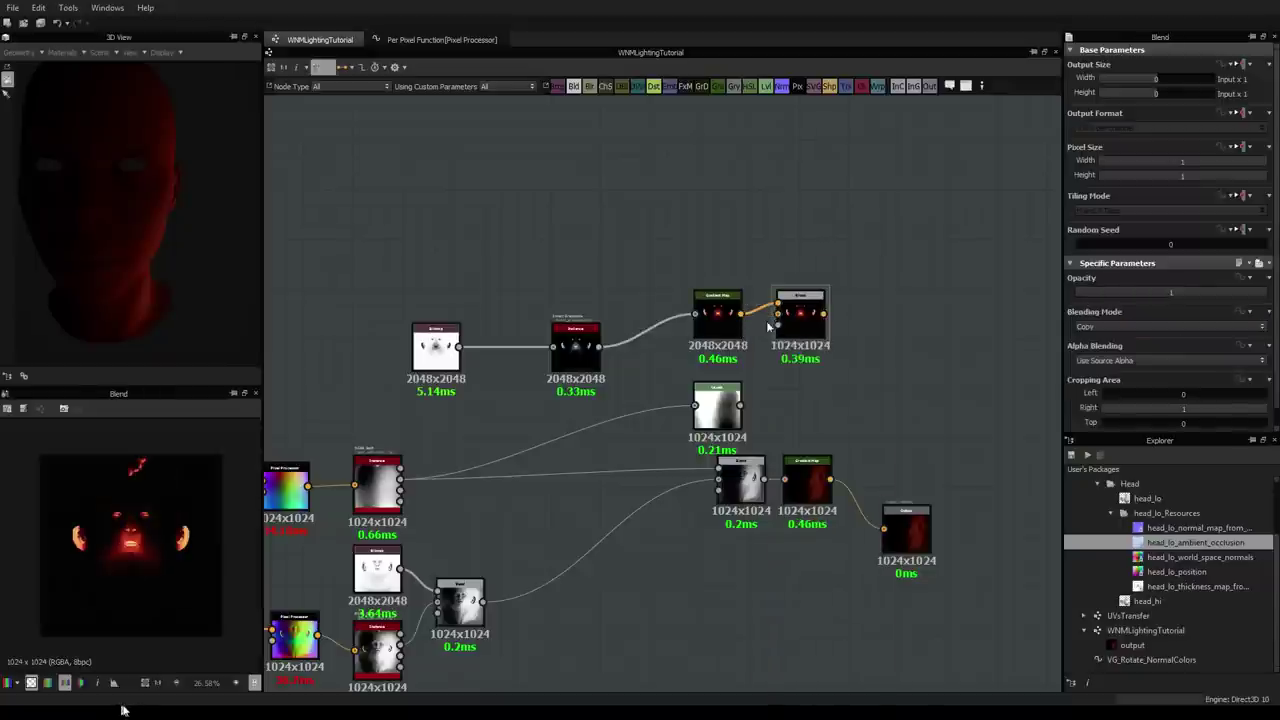
drag(785, 345, 795, 328)
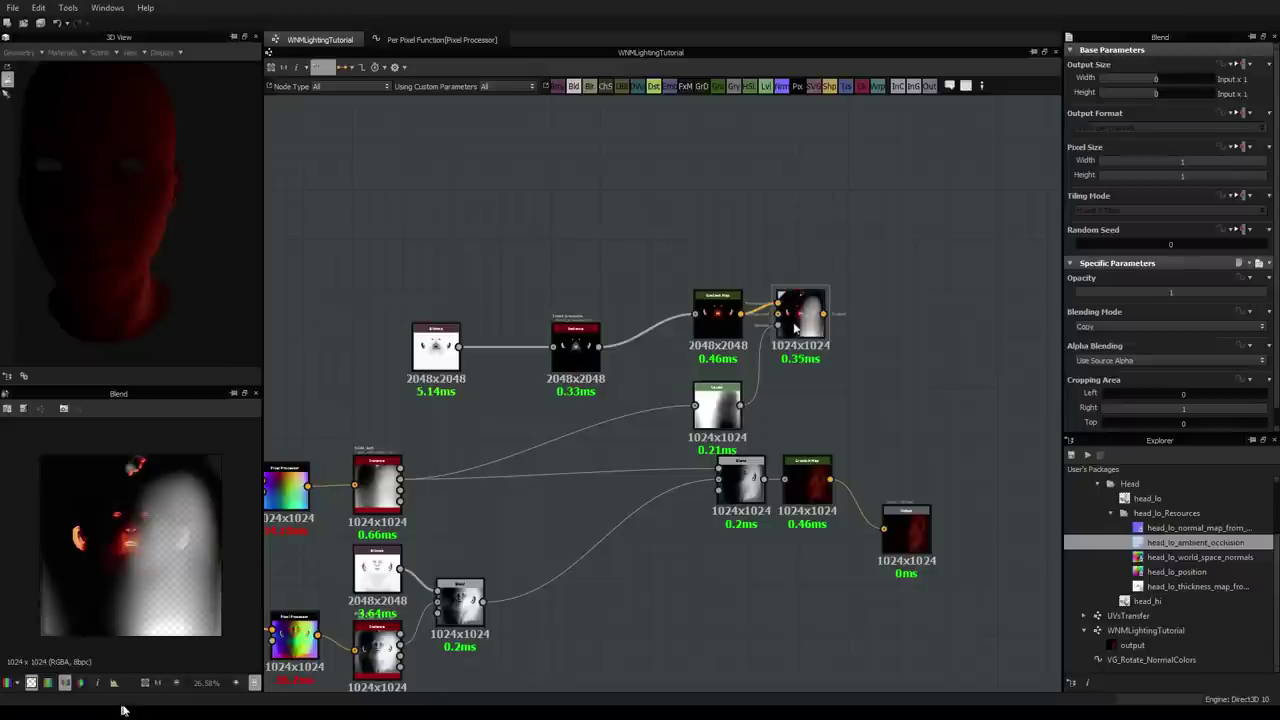
scroll(810, 322, up, 5)
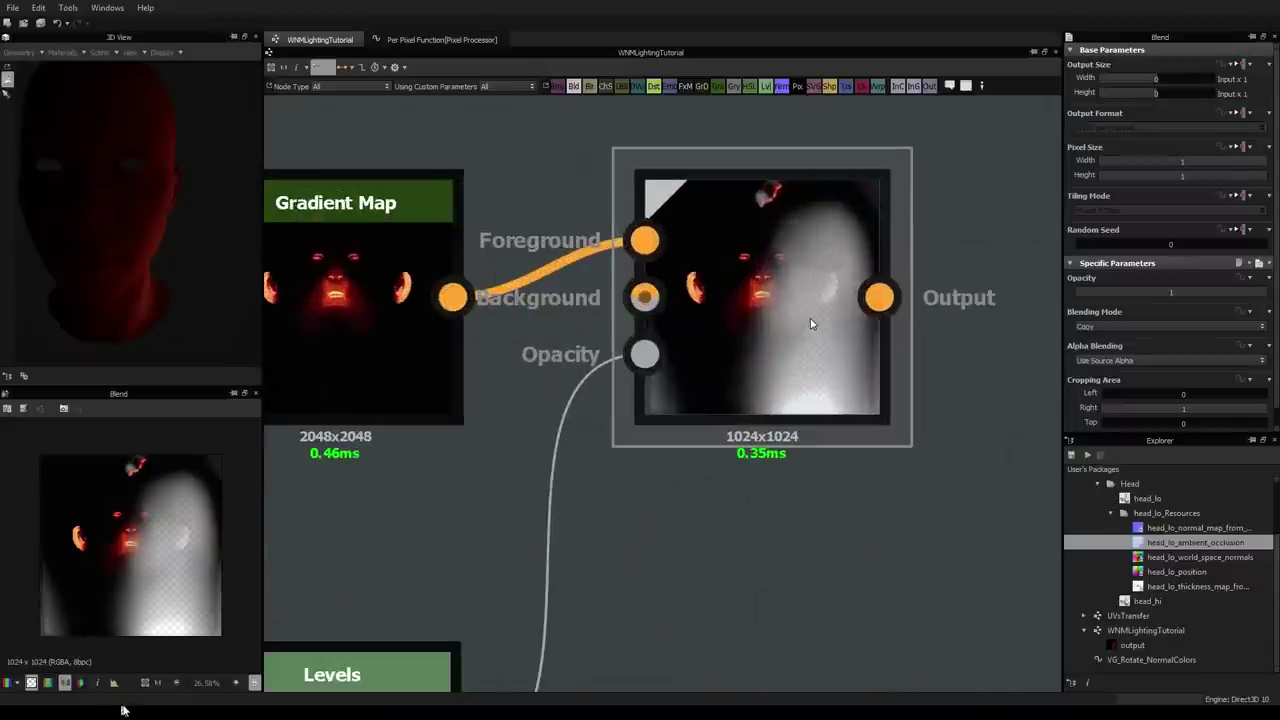
scroll(811, 323, down, 3)
middle_drag(825, 343, 779, 247)
scroll(779, 247, down, 2)
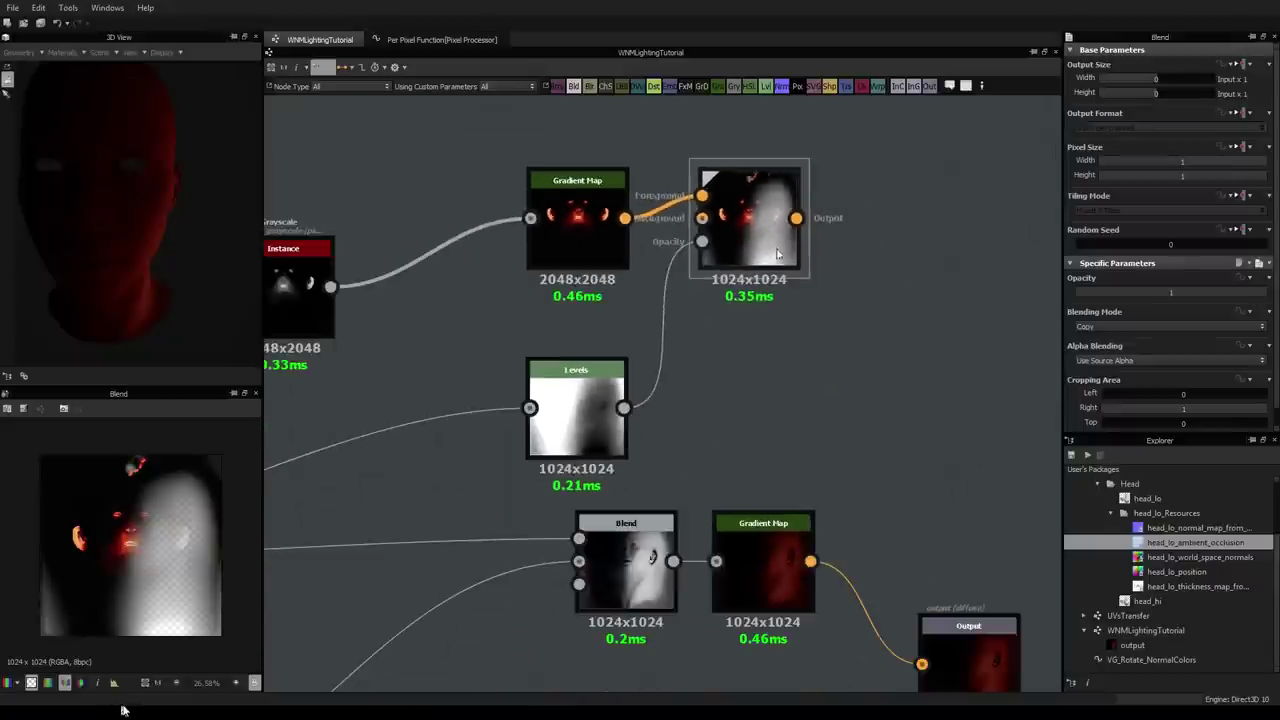
middle_drag(783, 297, 736, 243)
drag(713, 195, 727, 367)
Step: Insert a Blend between the skin Gradient Map and the Output, connect the masked subsurface Blend as foreground, and check the 3D head
click(741, 487)
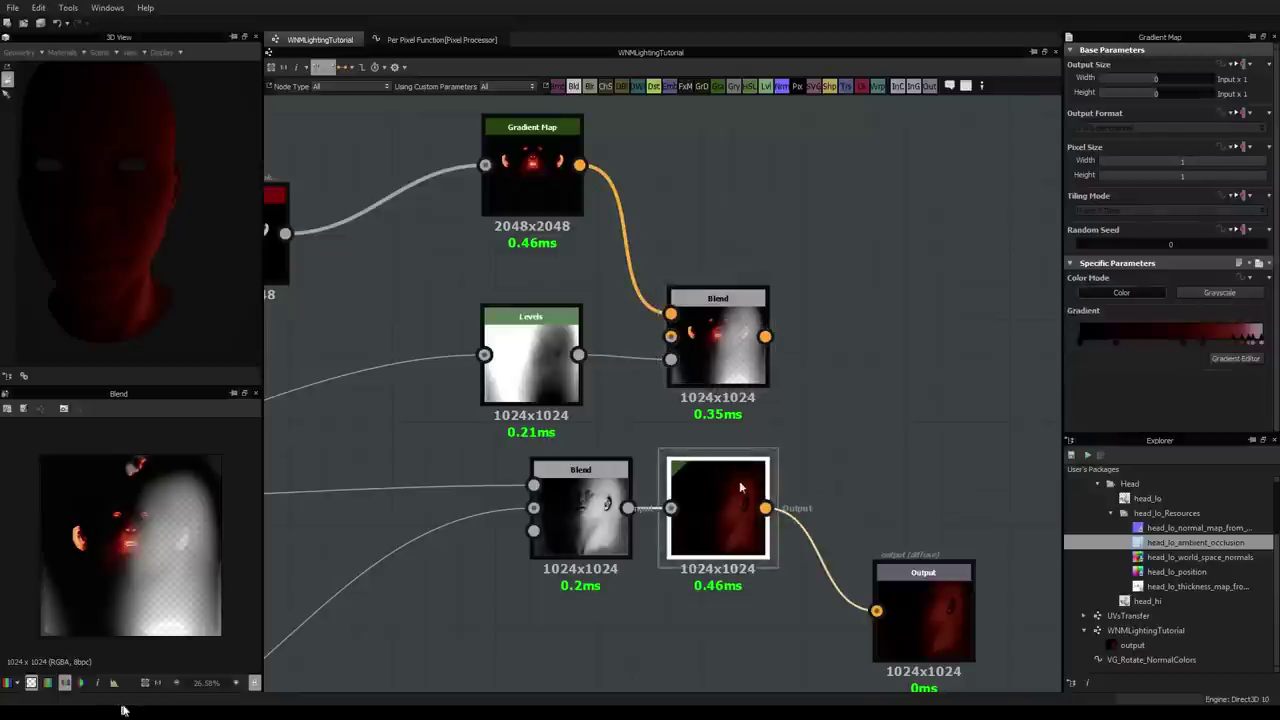
key(space)
text(blend)
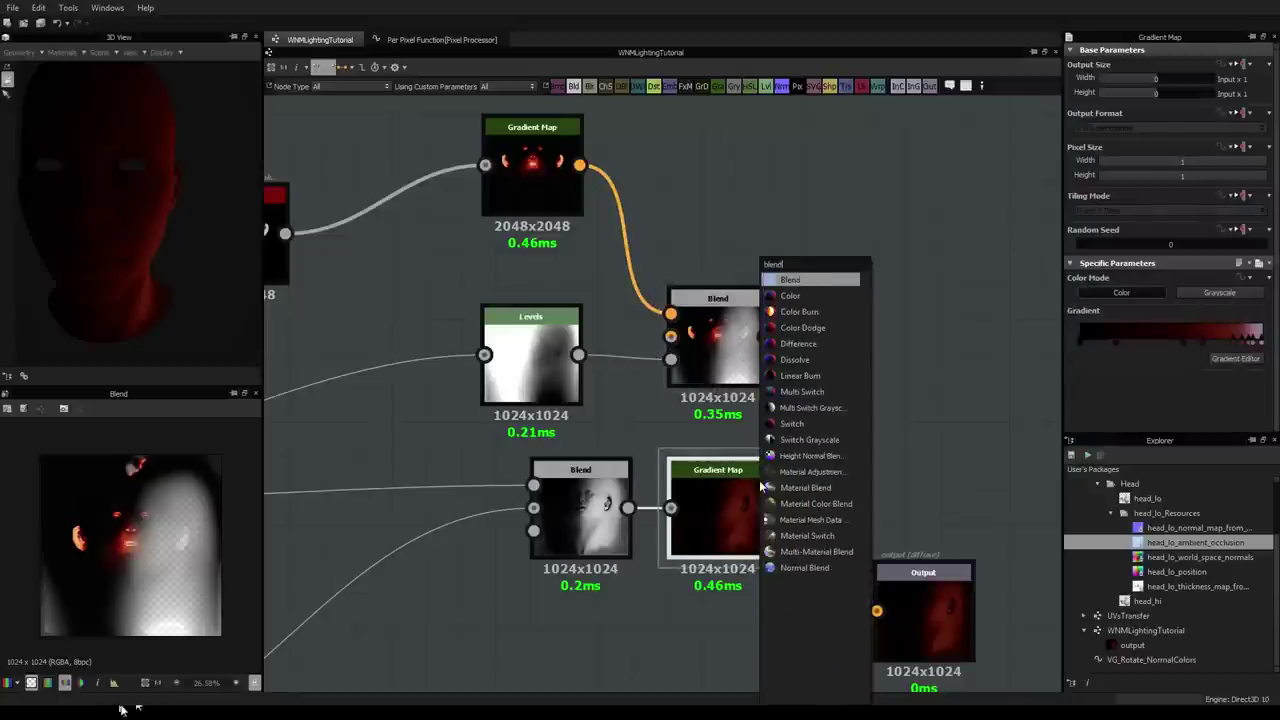
key(Return)
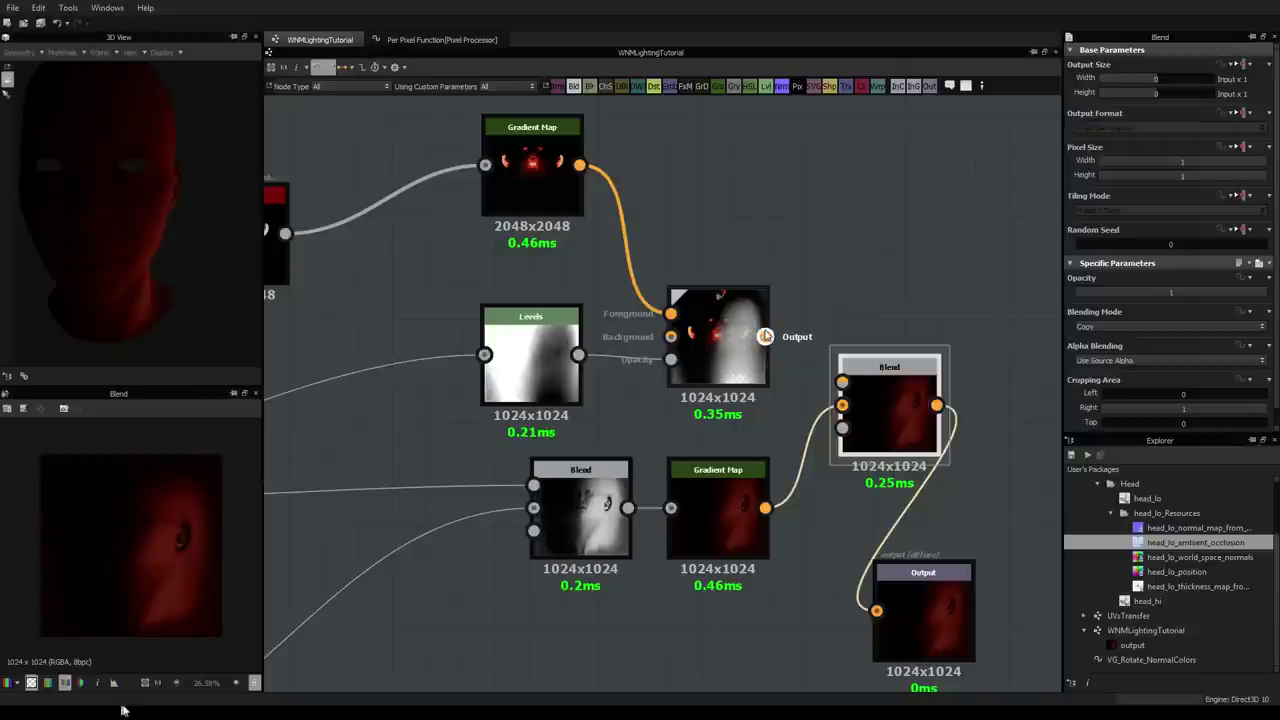
drag(765, 336, 842, 381)
drag(887, 420, 852, 421)
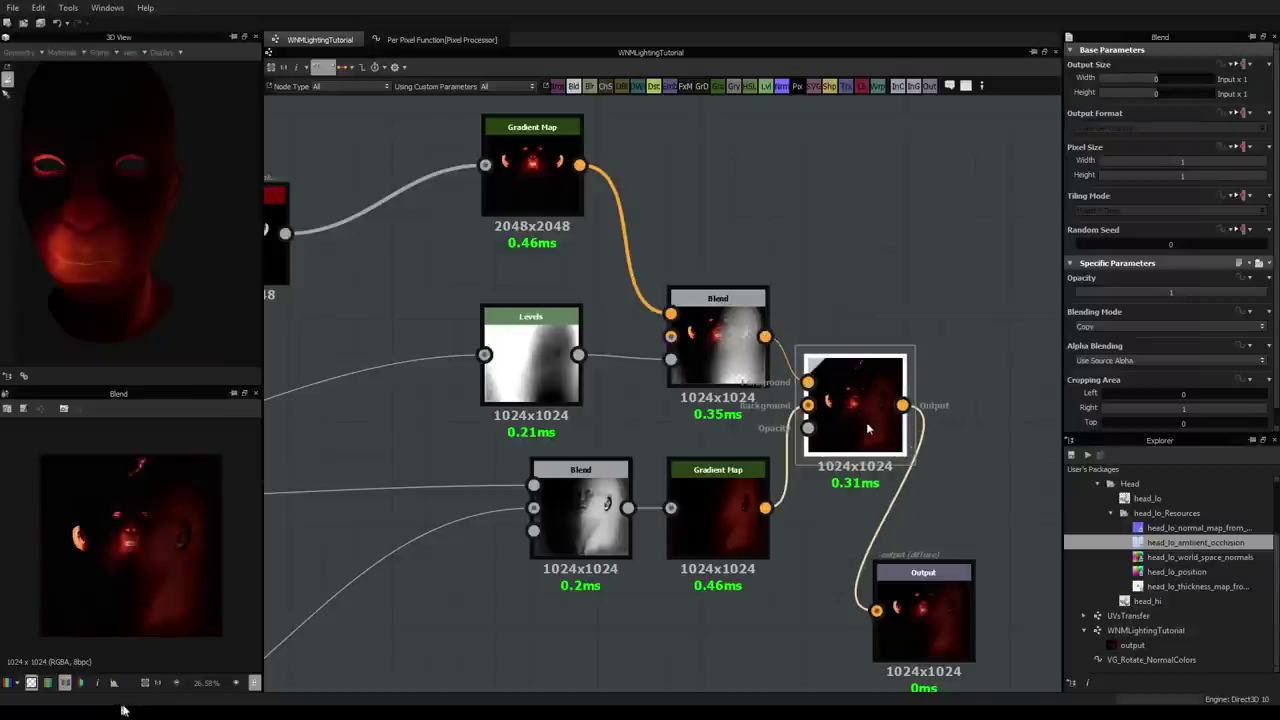
drag(194, 220, 274, 197)
scroll(169, 220, down, 3)
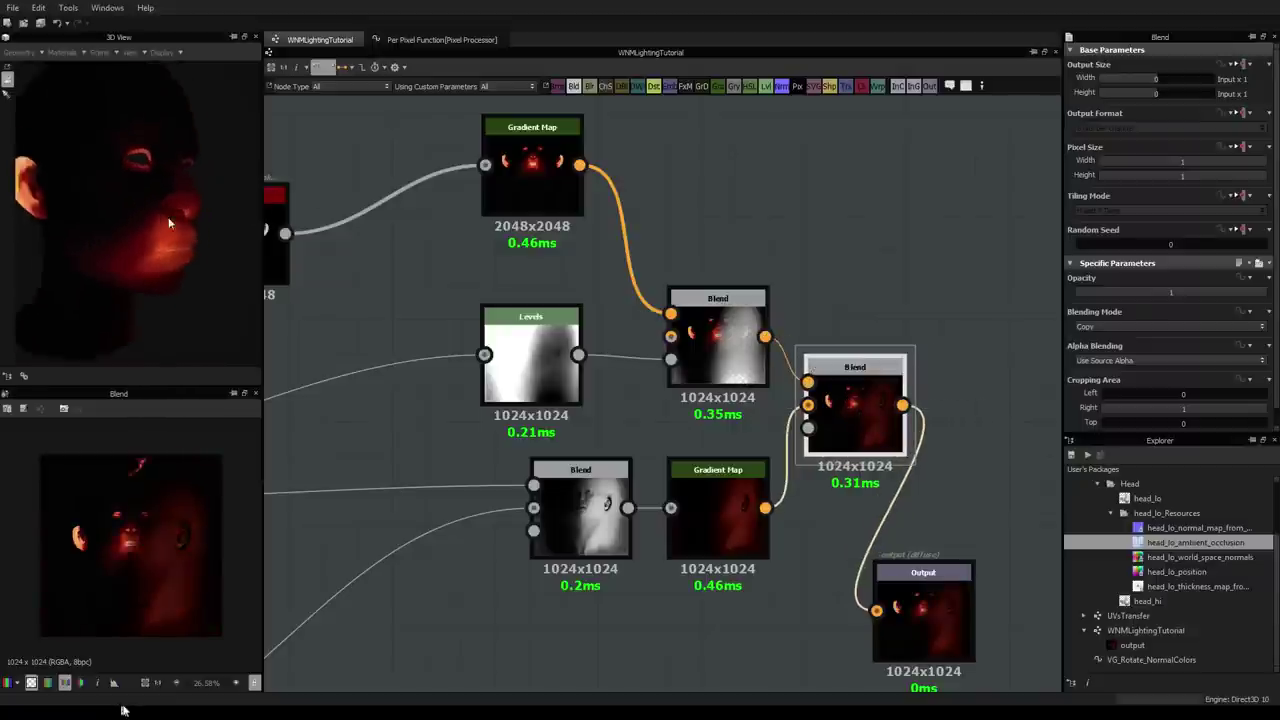
middle_drag(151, 223, 194, 225)
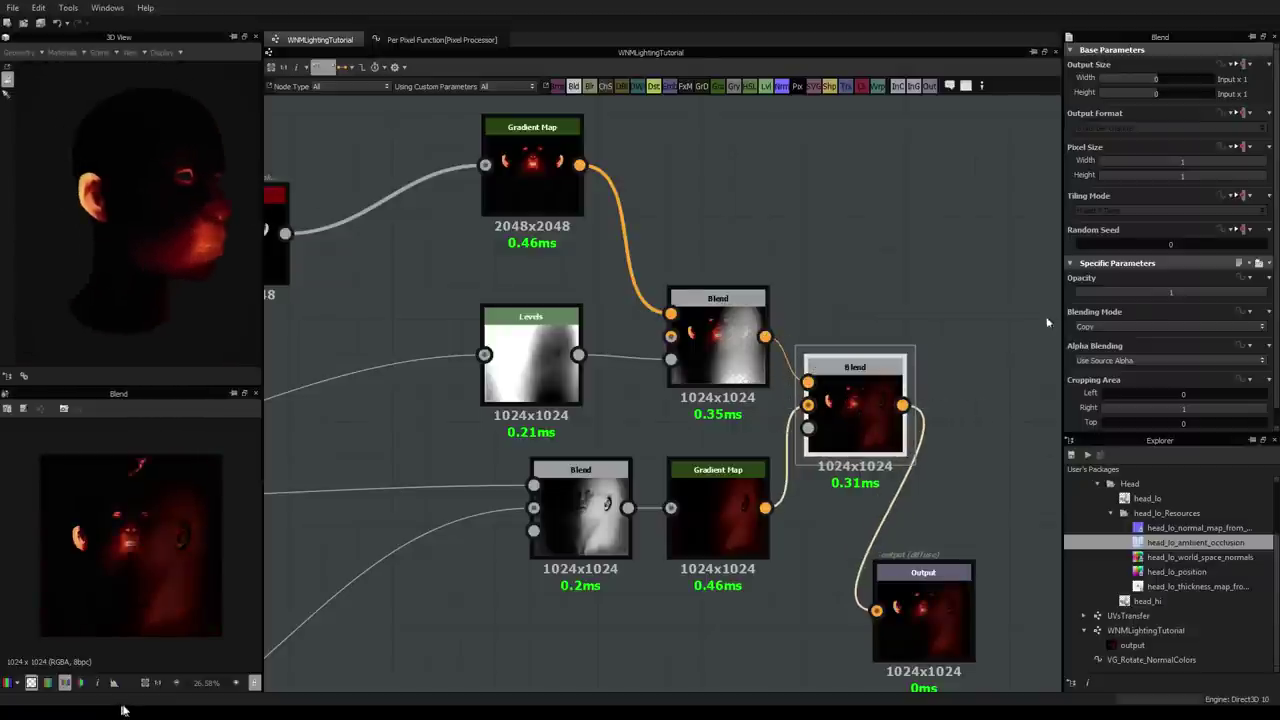
Step: Try the Multiply blending mode on the final Blend and return it to Copy
click(1255, 329)
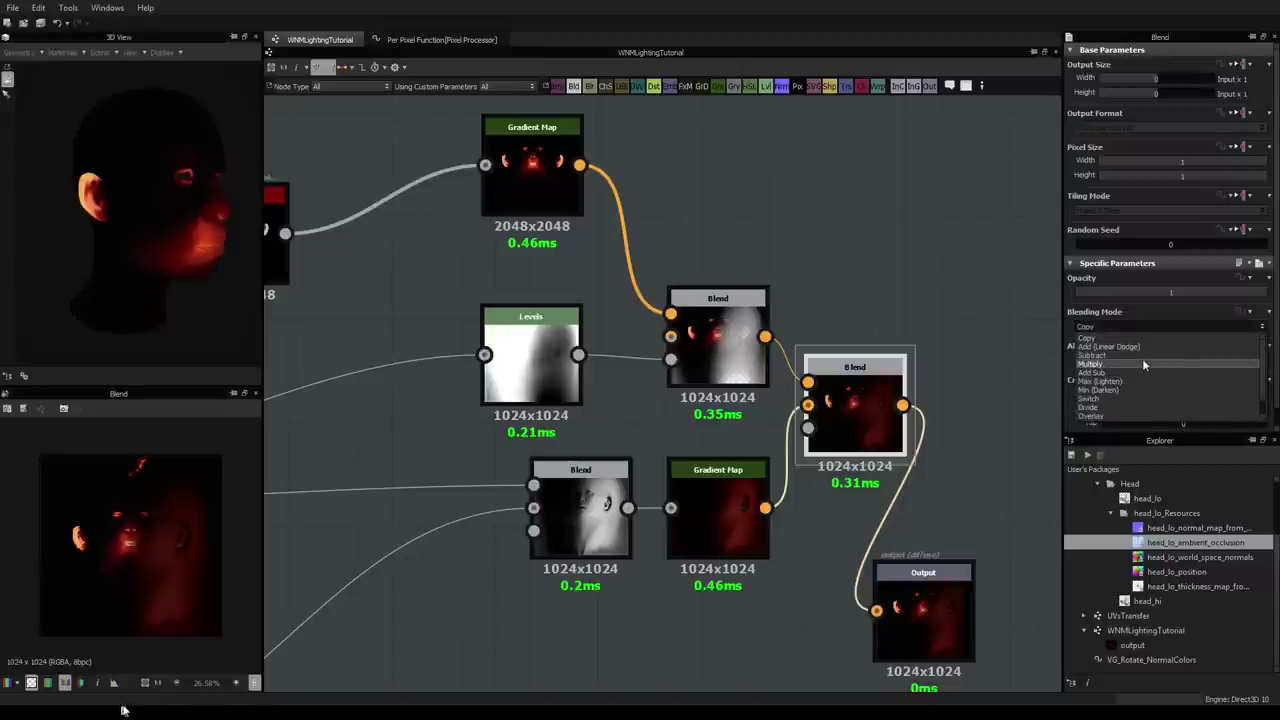
click(1143, 364)
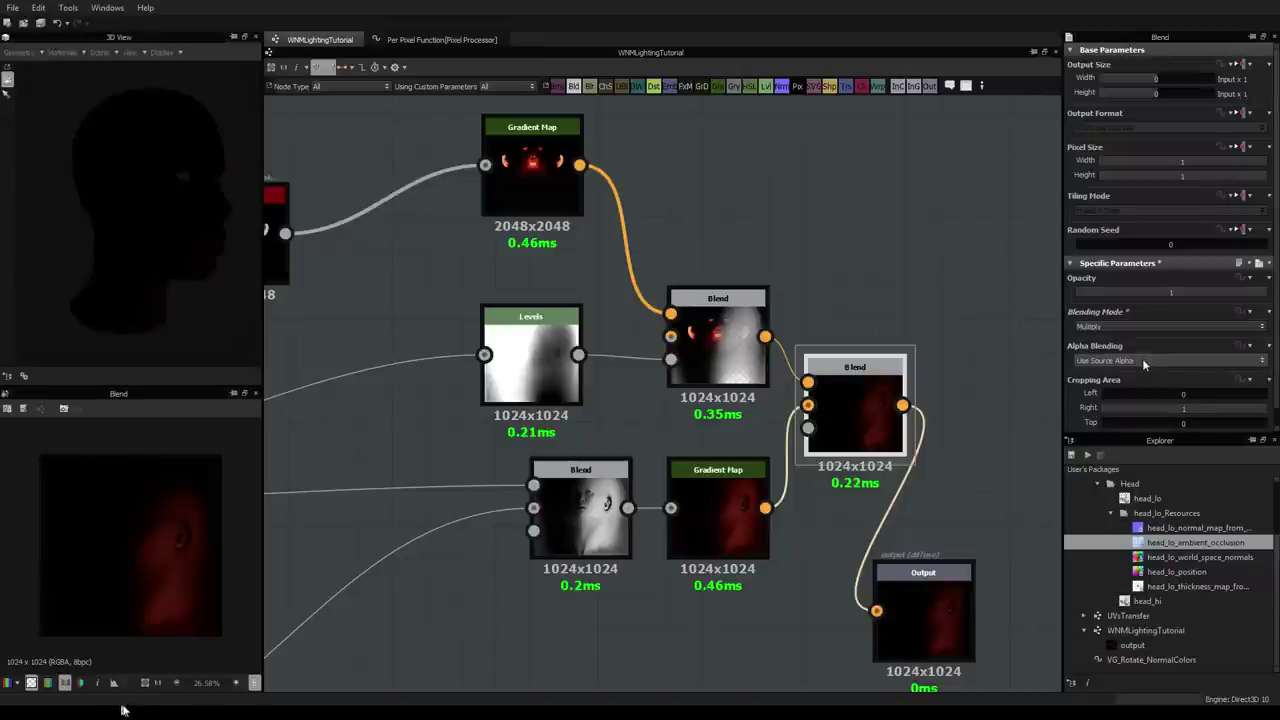
click(1176, 328)
click(1125, 337)
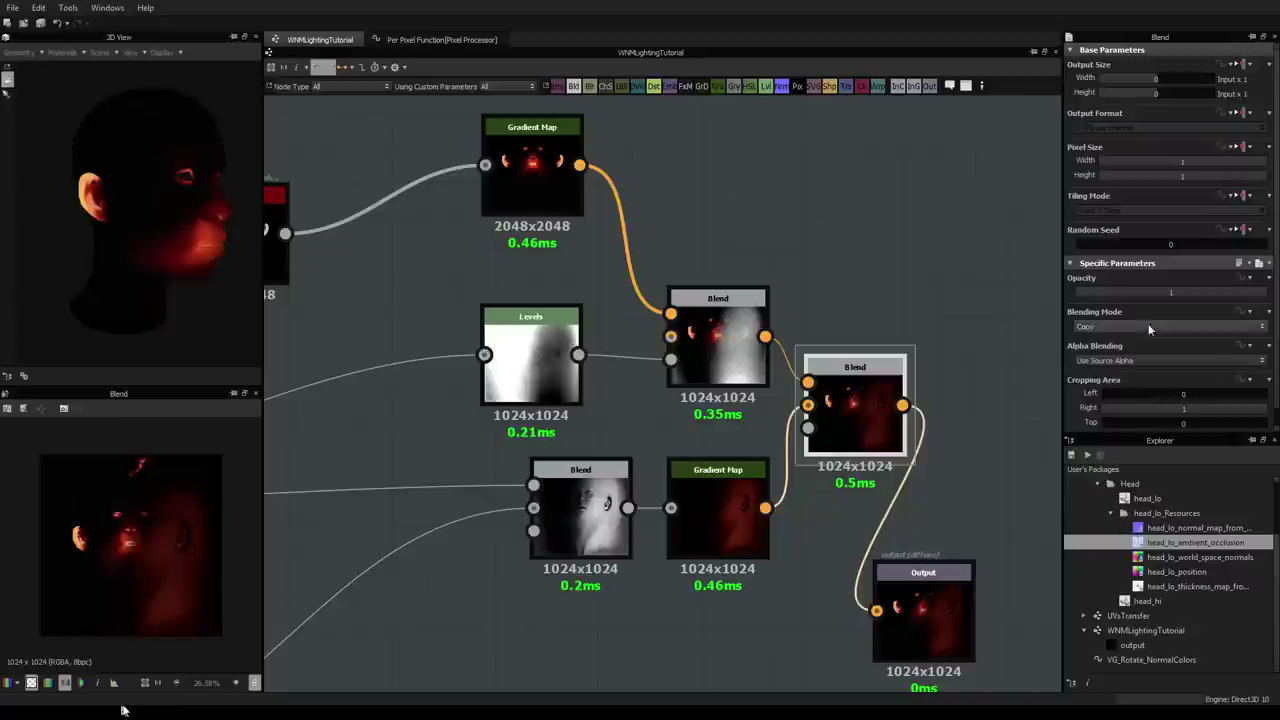
Step: Set the final Blend's opacity to 0.26 and remove the lightest keys from the subsurface Gradient Map's bright end, checking the 3D head
drag(1219, 288, 1128, 293)
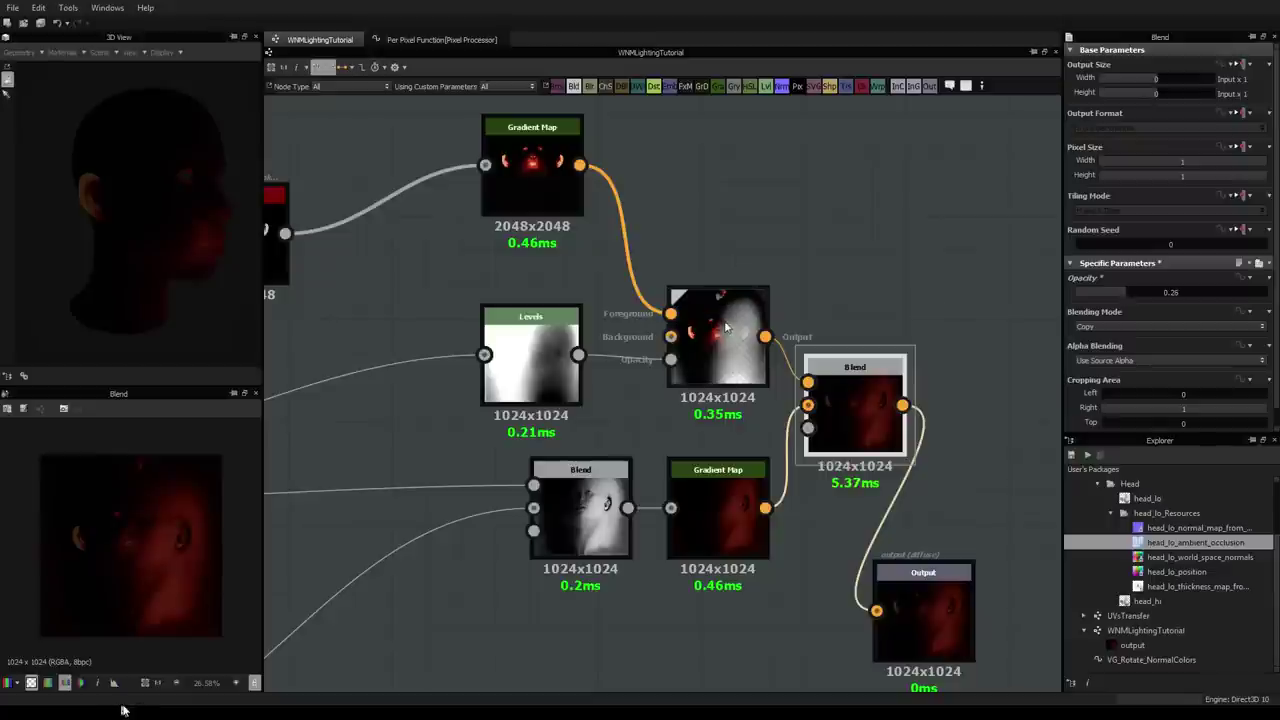
click(546, 183)
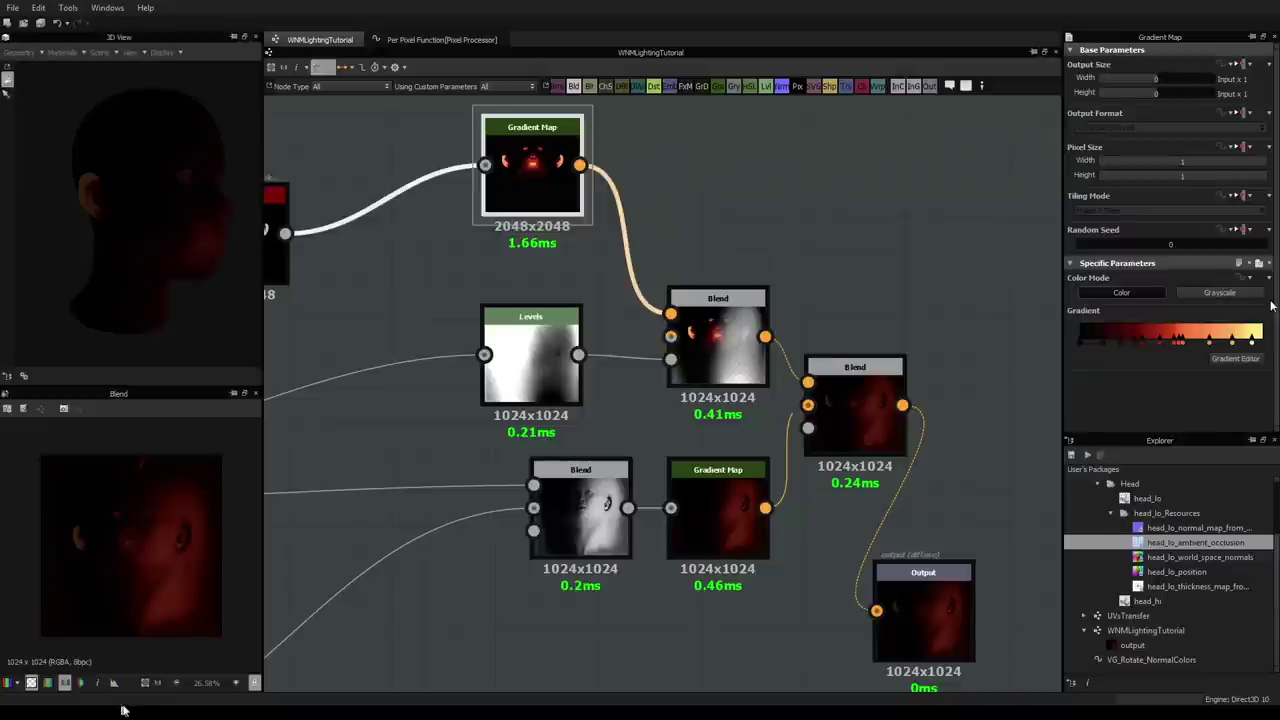
drag(219, 264, 80, 215)
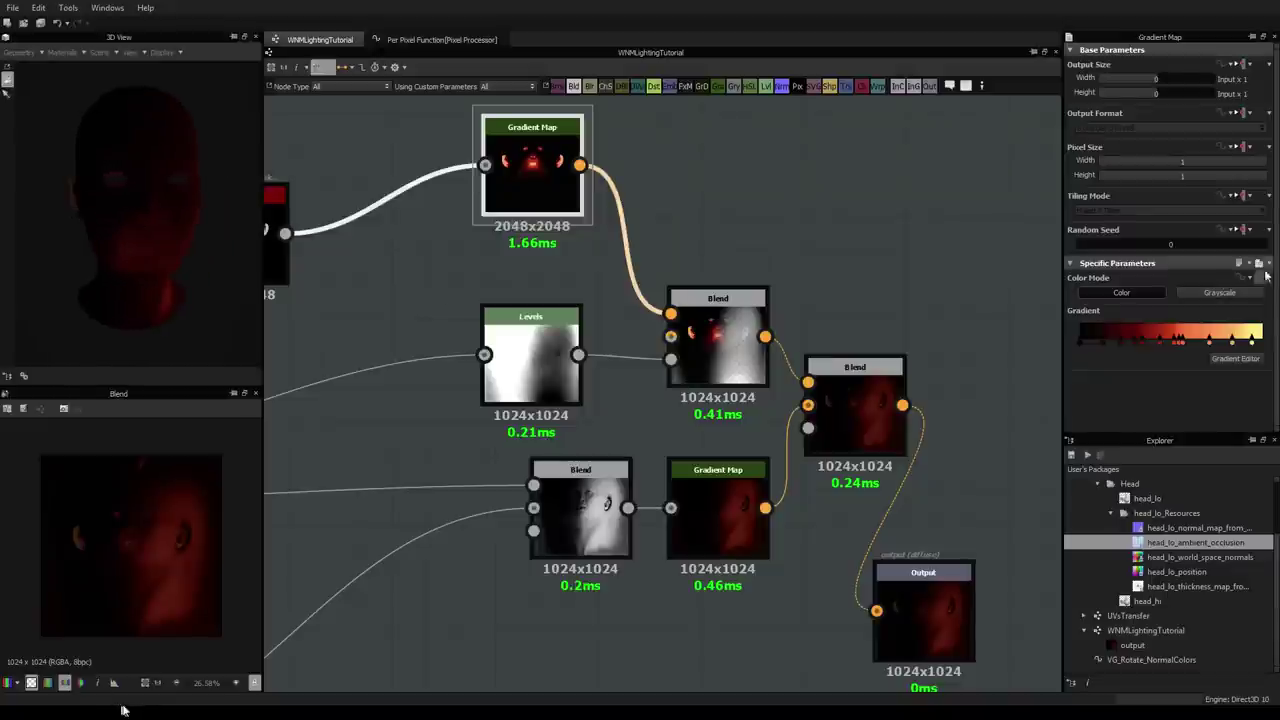
drag(1253, 344, 1255, 288)
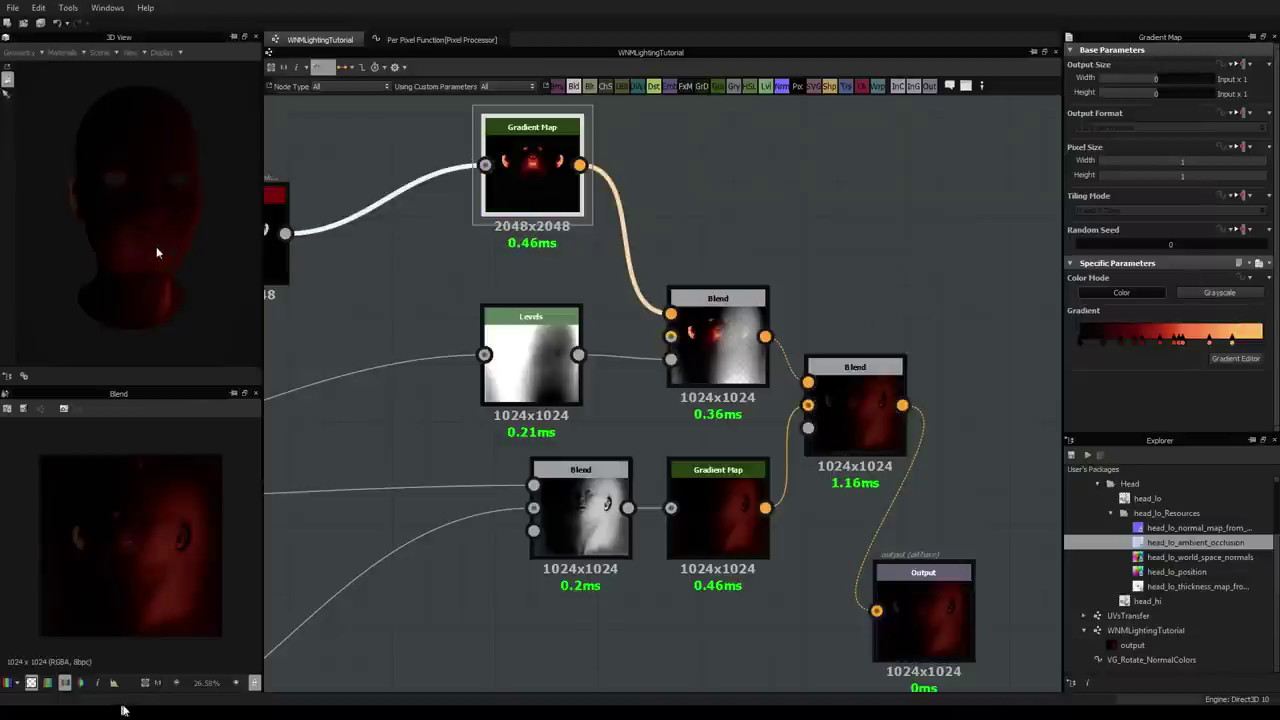
drag(156, 253, 33, 188)
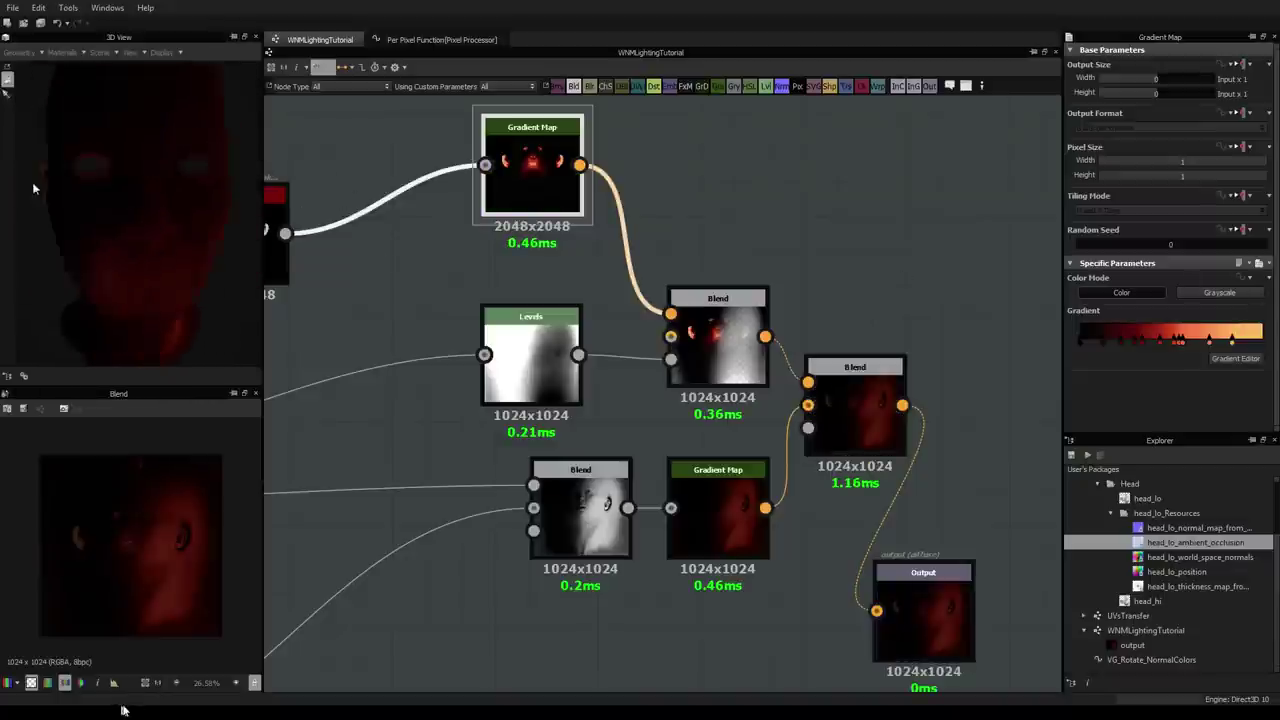
Step: Examine the node graph from the thickness bitmap through the subsurface Gradient Map and Blends to the Output
scroll(162, 208, down, 2)
scroll(686, 220, down, 2)
middle_drag(593, 222, 679, 248)
scroll(687, 262, up, 2)
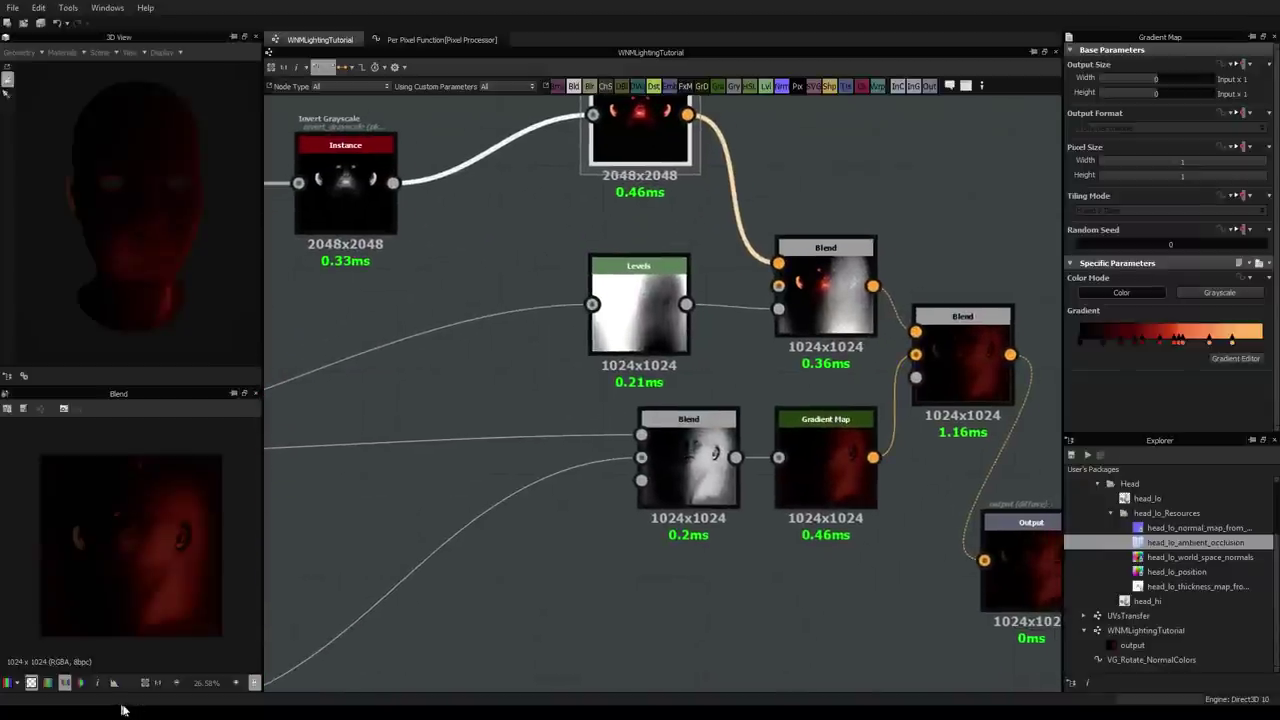
scroll(633, 303, down, 3)
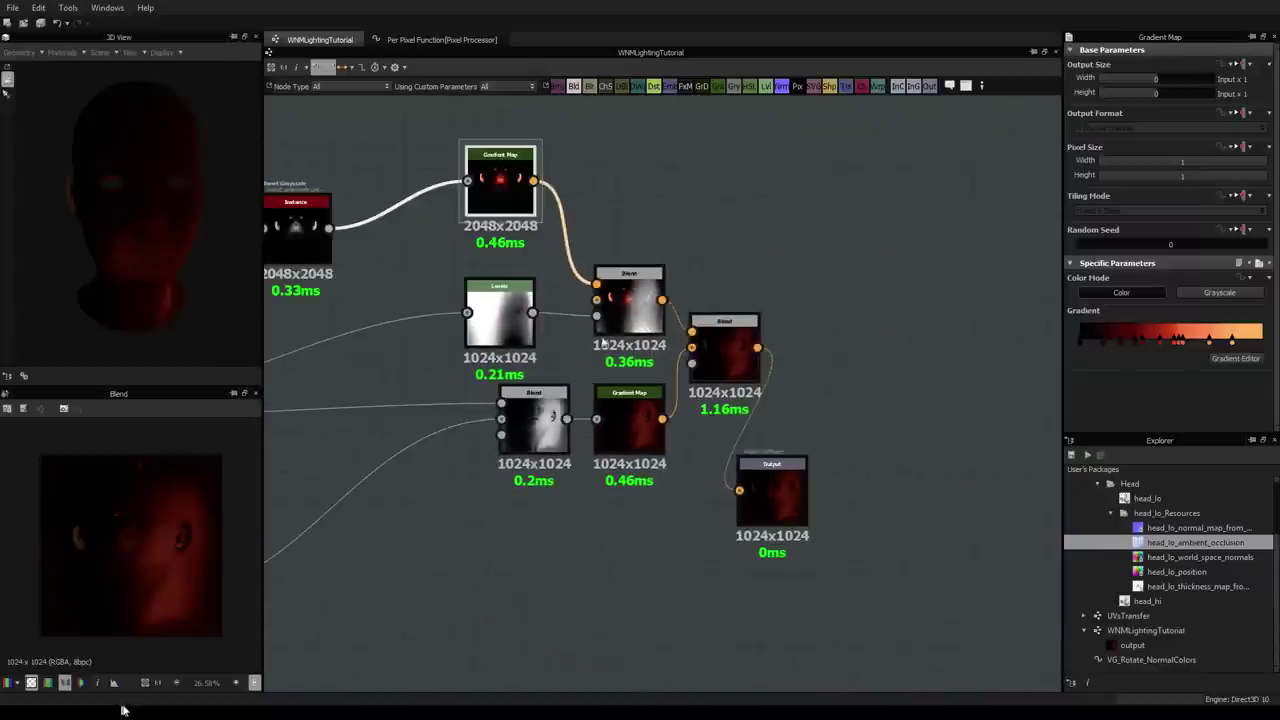
scroll(683, 314, up, 2)
middle_drag(634, 304, 798, 294)
scroll(683, 314, down, 3)
scroll(798, 294, down, 1)
middle_drag(415, 339, 606, 316)
scroll(590, 312, down, 3)
middle_drag(702, 348, 530, 406)
scroll(607, 360, up, 8)
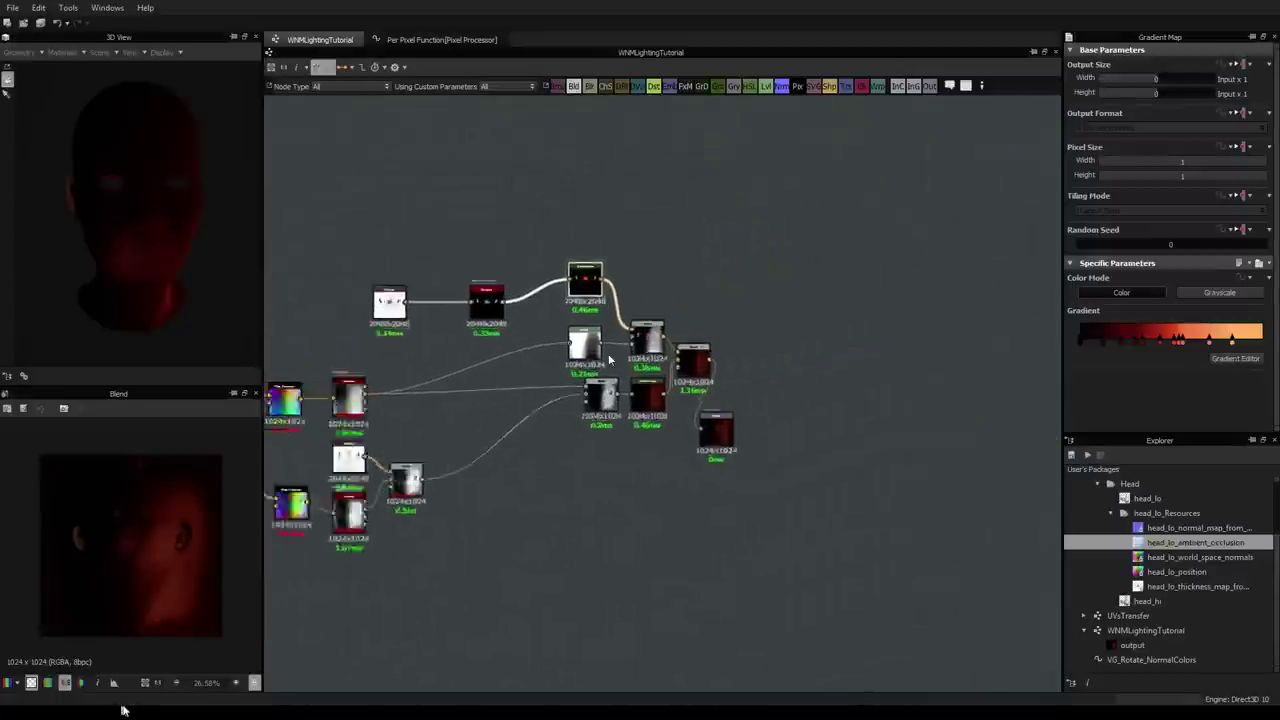
scroll(615, 363, down, 2)
Step: Shift the mask's Levels node slightly away from the masked subsurface Blend, and inspect the Invert Grayscale node on the thickness chain
drag(605, 358, 567, 336)
scroll(567, 336, down, 2)
middle_drag(478, 304, 615, 330)
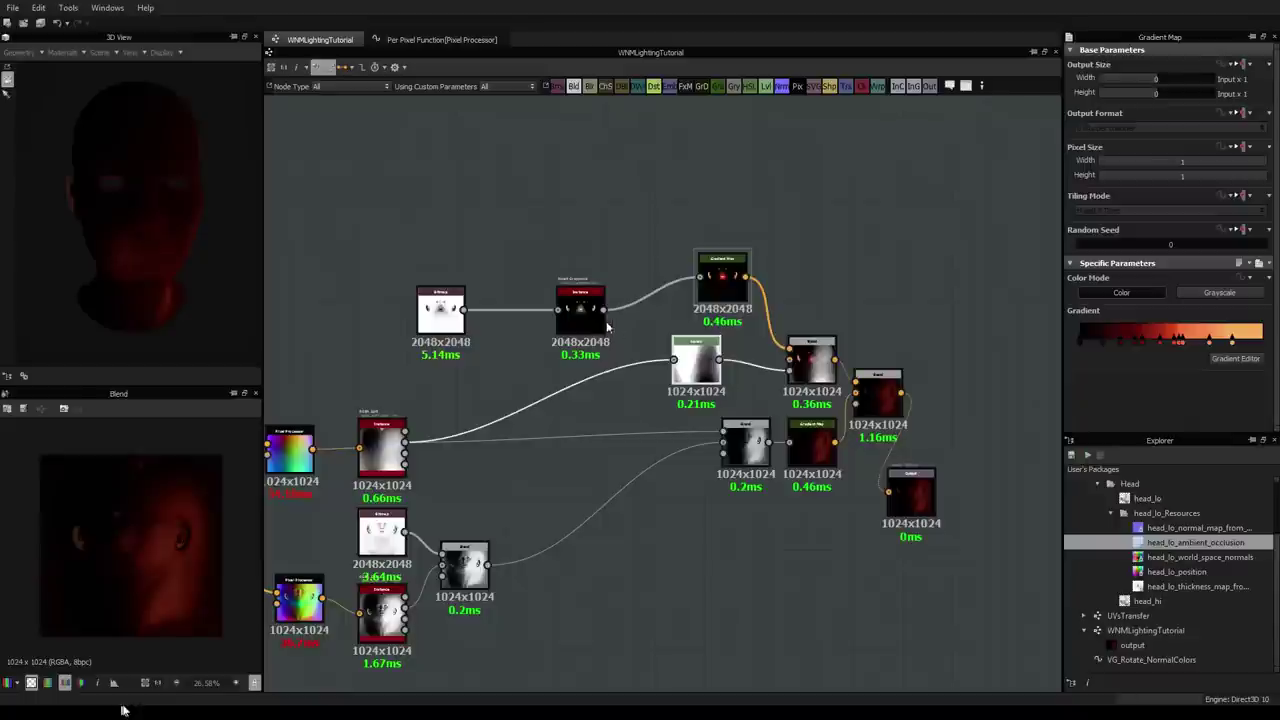
click(583, 314)
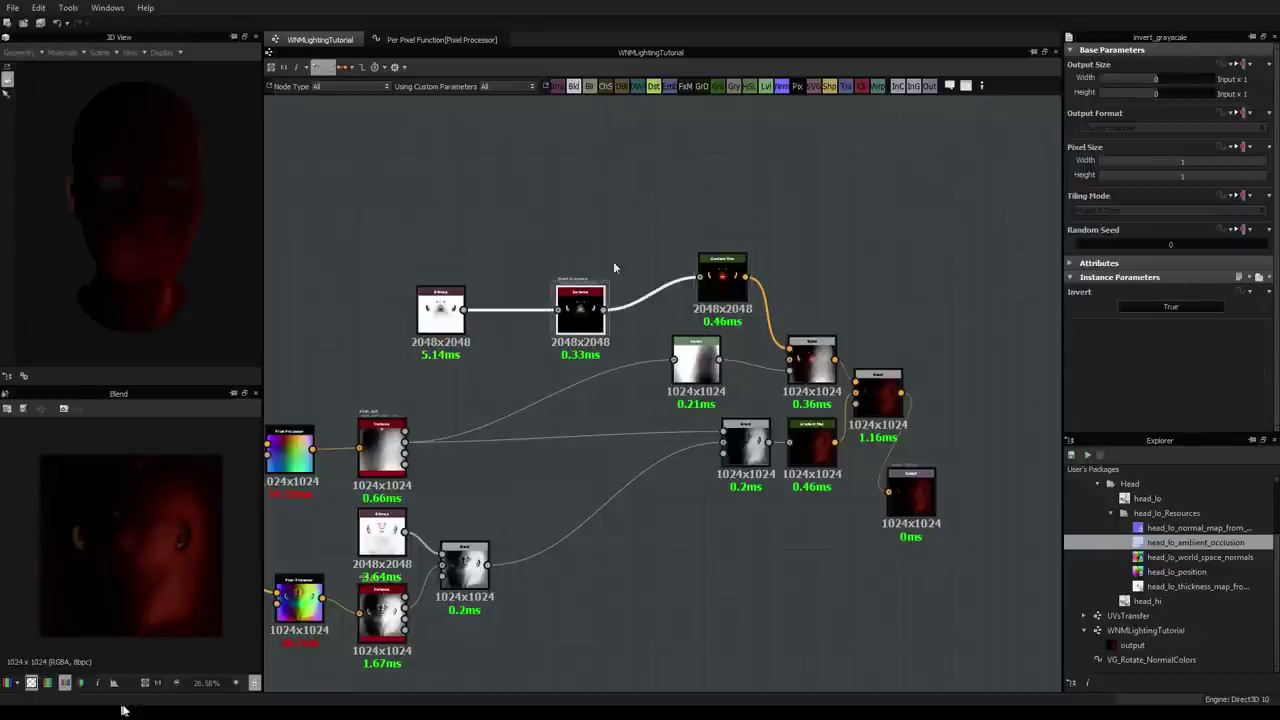
click(585, 245)
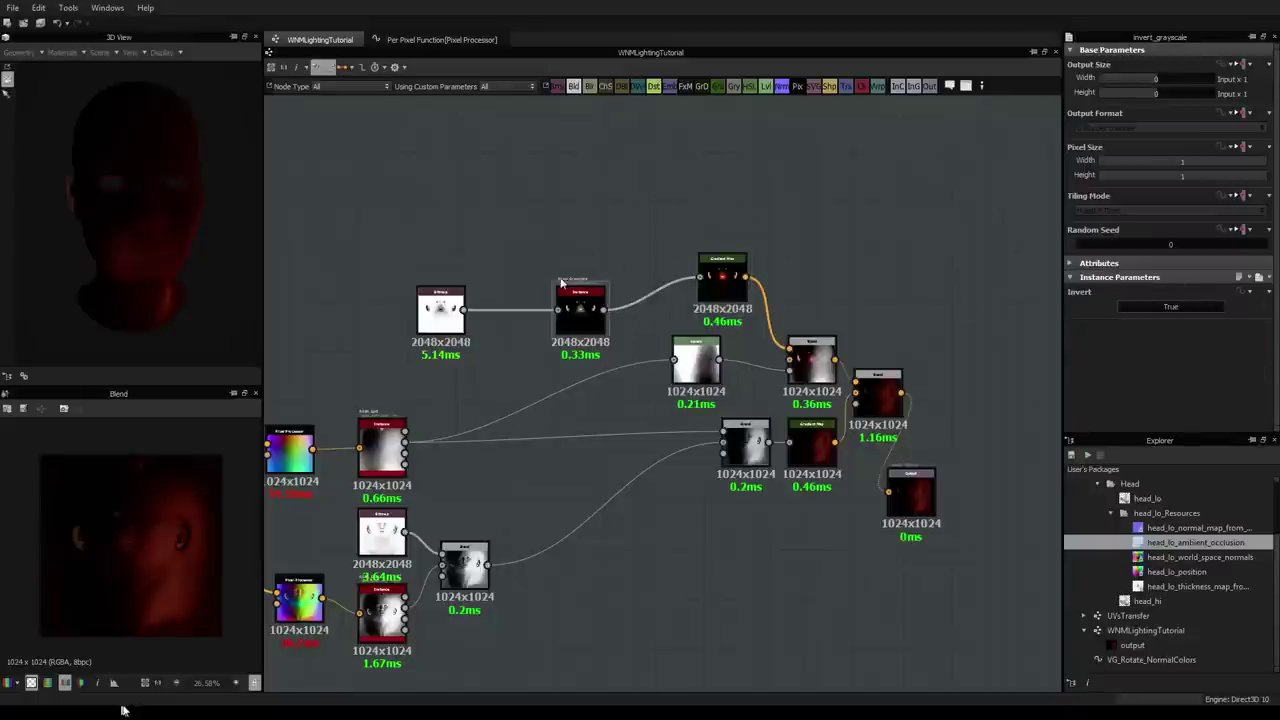
click(576, 311)
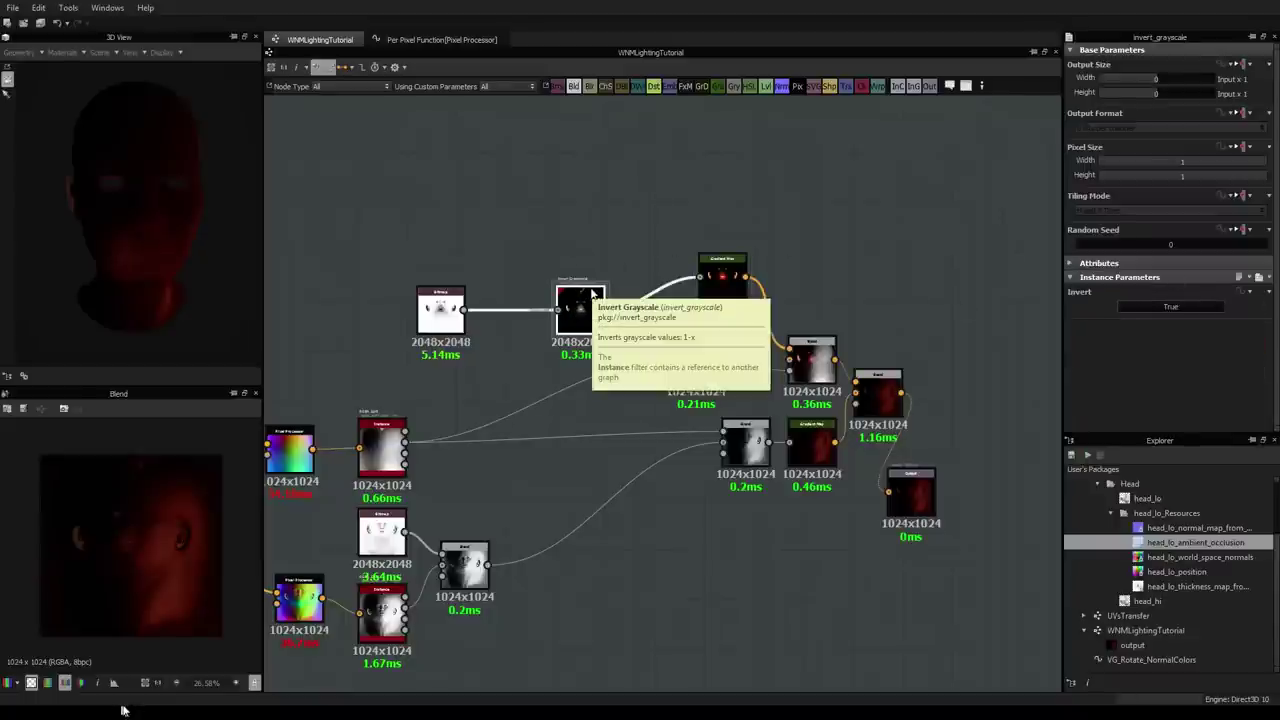
Step: Replace the Invert Grayscale node with a Levels node wired between the thickness bitmap and the subsurface Gradient Map
click(438, 312)
key(space)
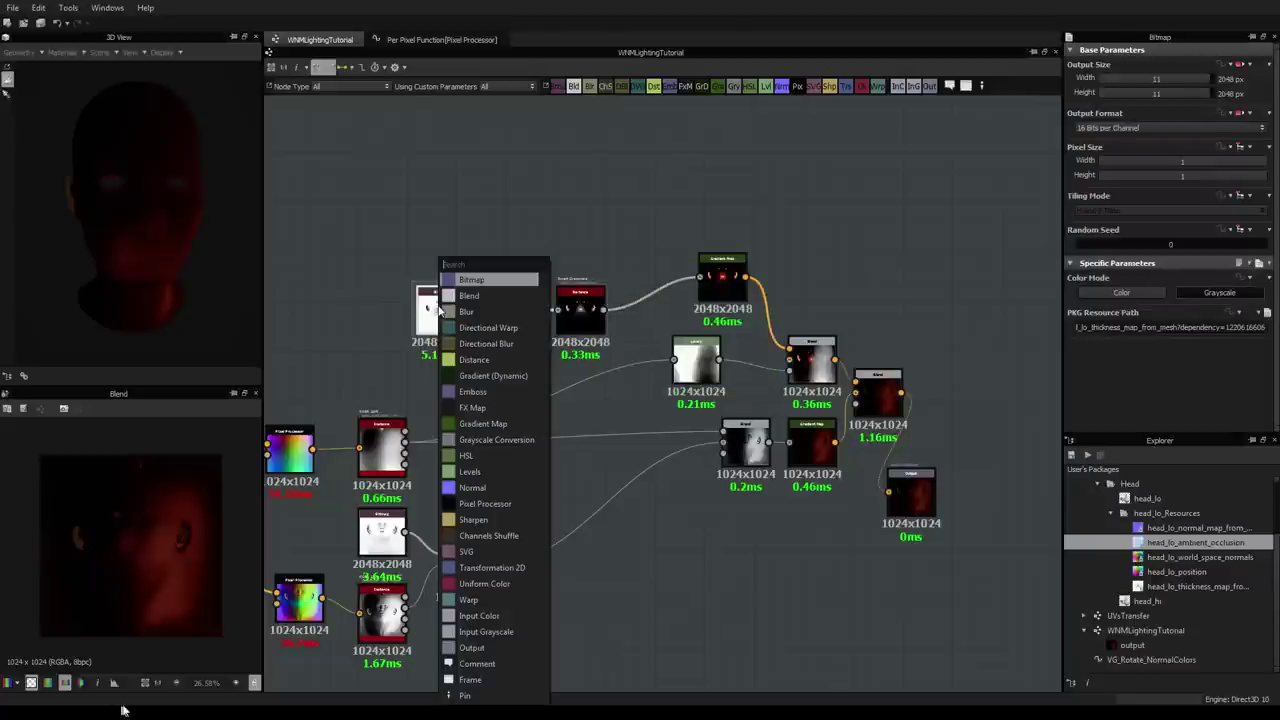
text(level)
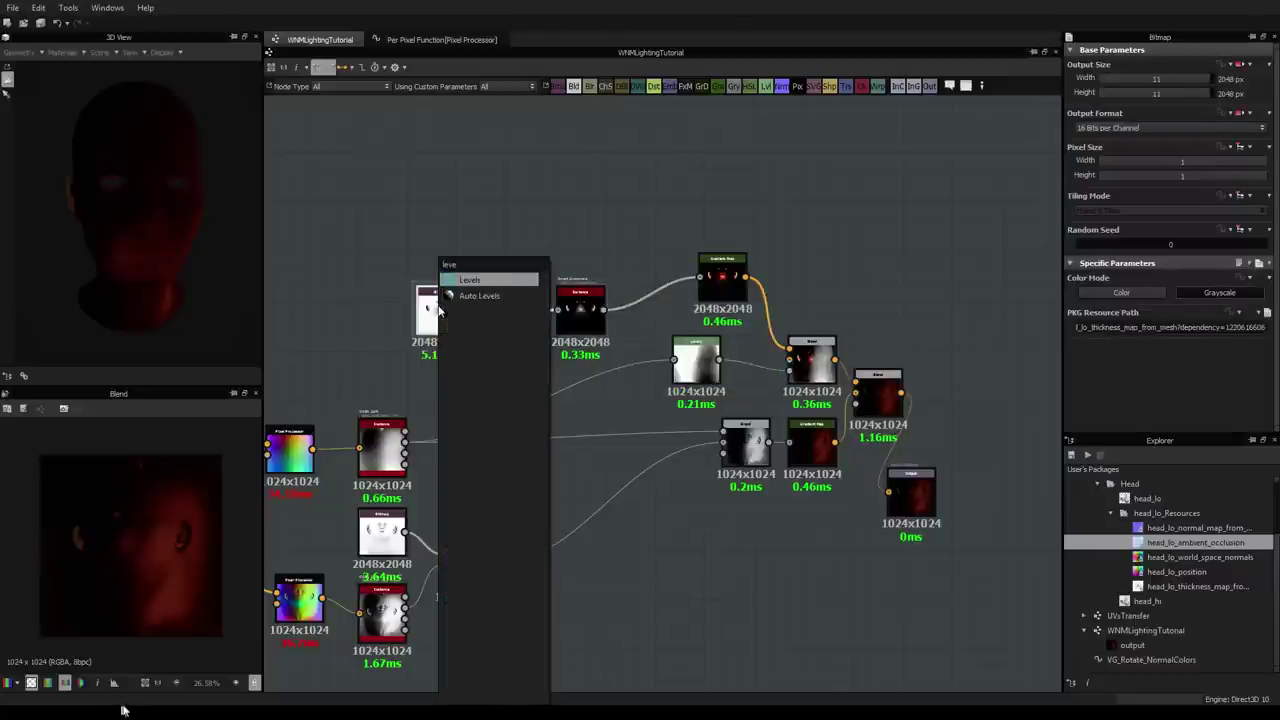
key(Return)
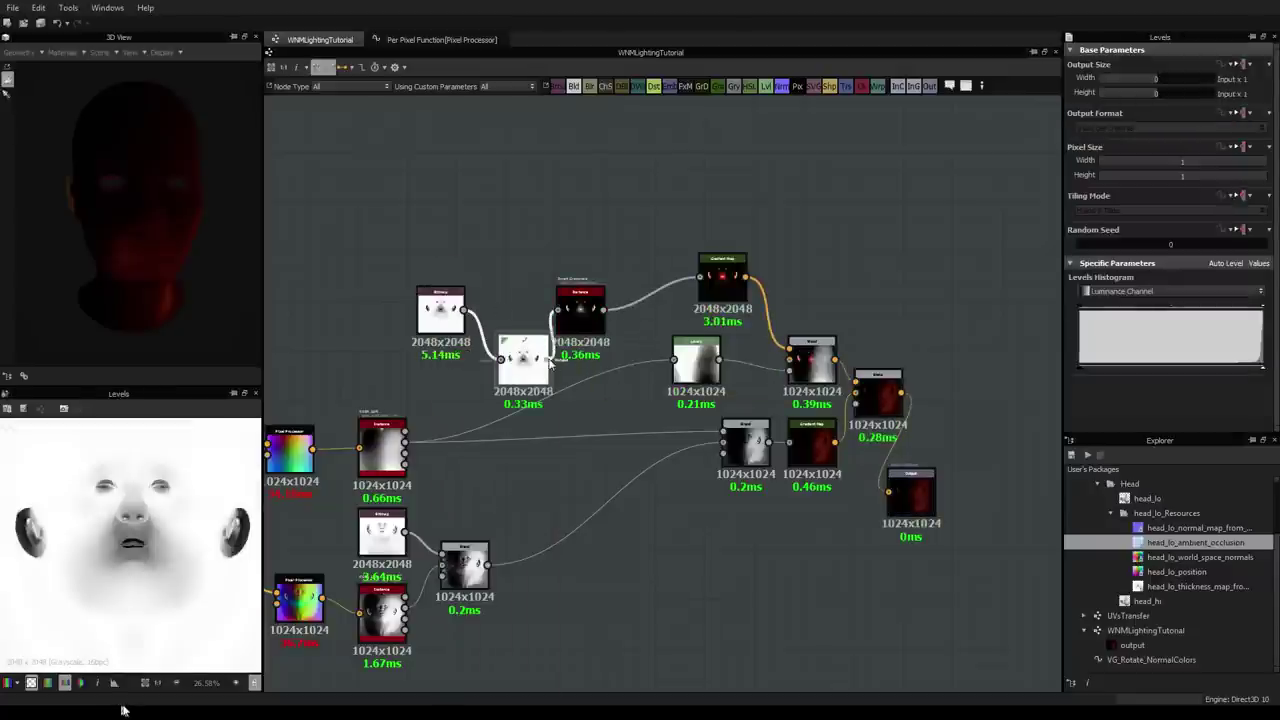
drag(659, 316, 699, 276)
drag(590, 307, 590, 245)
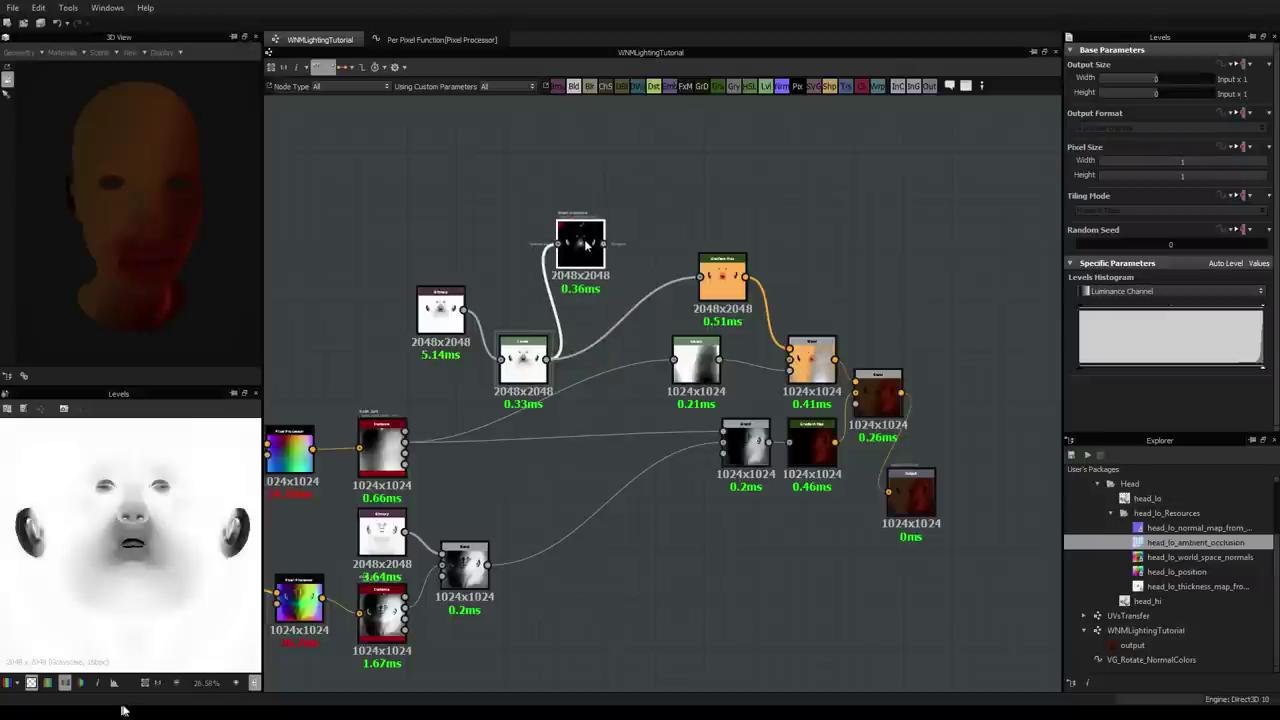
key(Delete)
drag(523, 355, 597, 290)
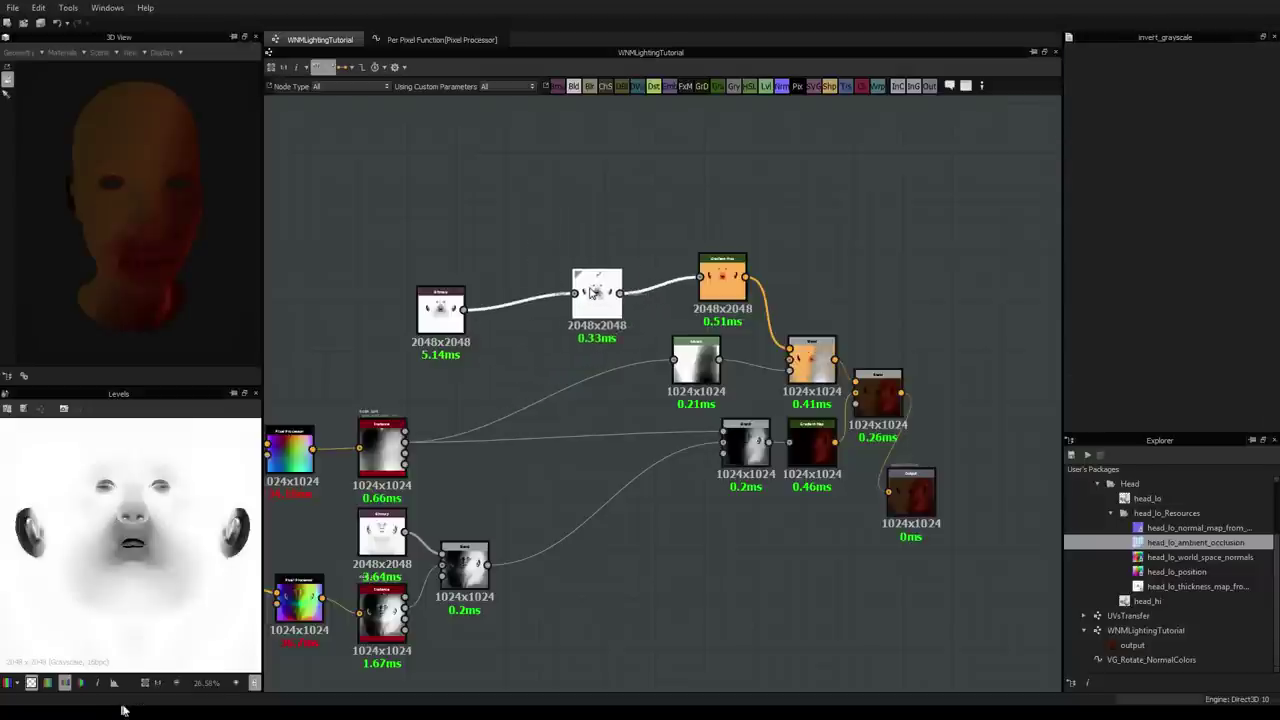
Step: Invert the thickness map by reversing the output range of its new Levels node
drag(1093, 374, 1009, 366)
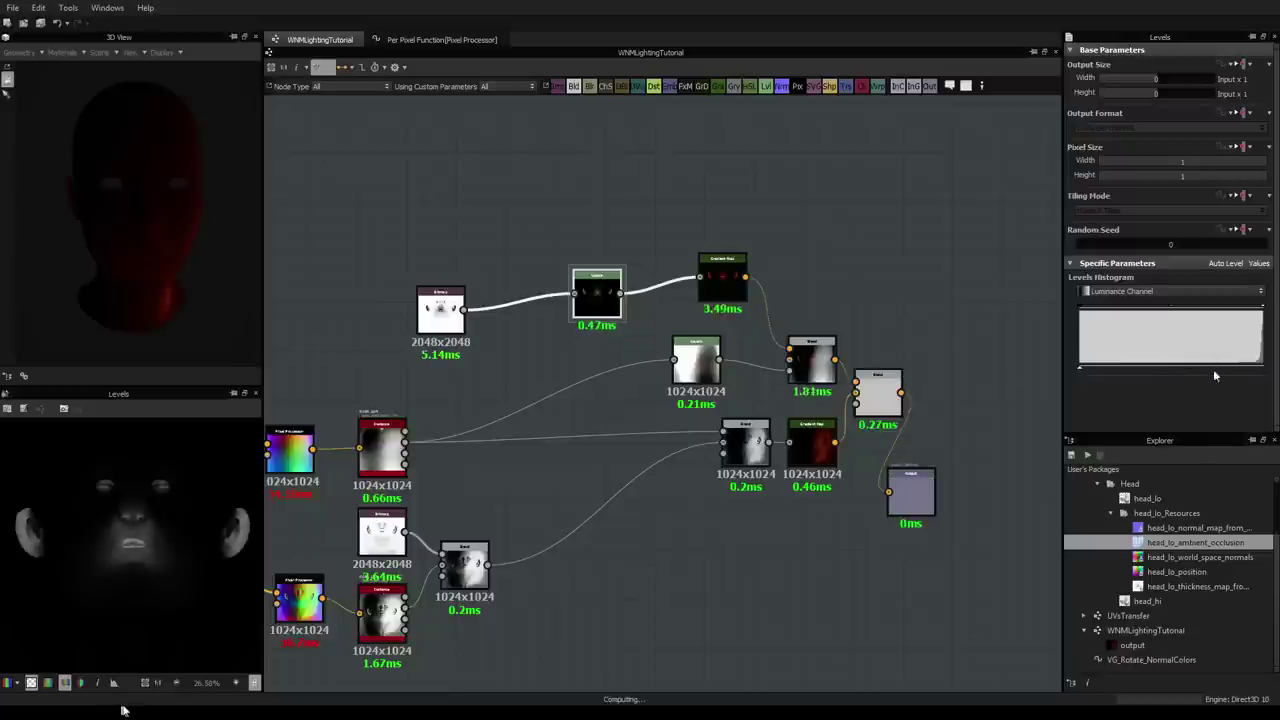
scroll(625, 355, up, 1)
scroll(625, 355, up, 6)
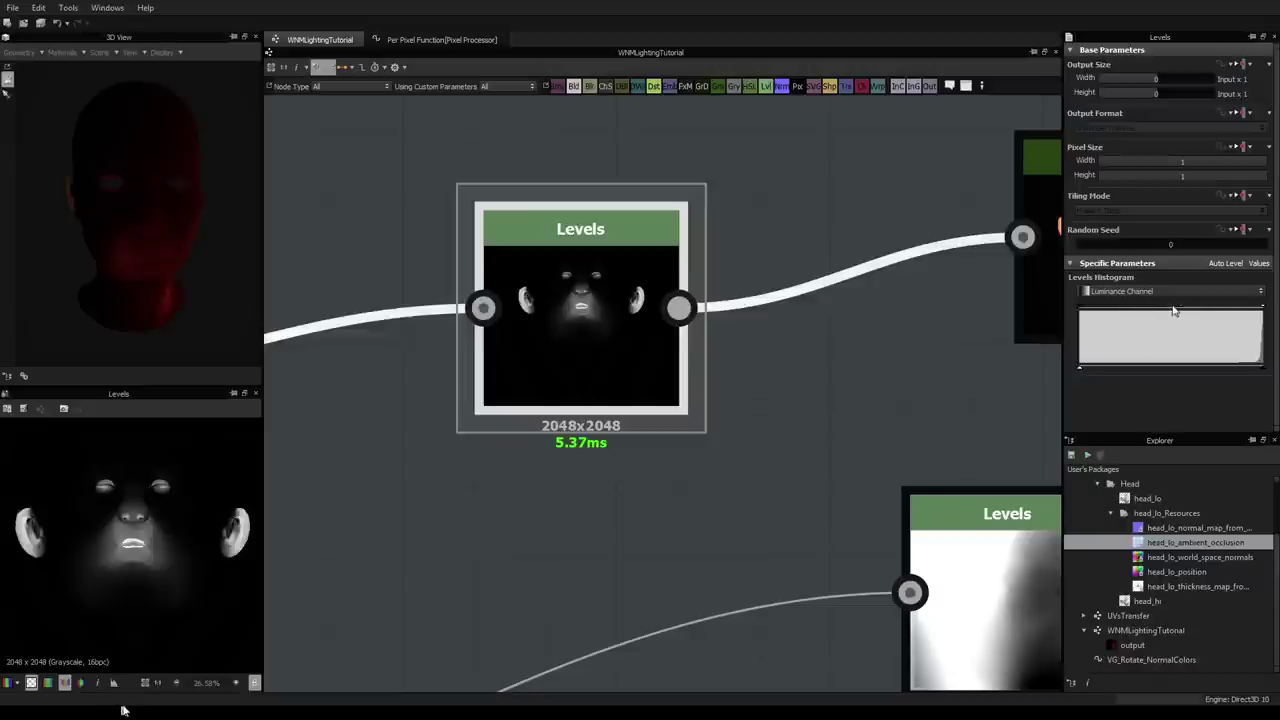
Step: Brighten the midtones of the thickness Levels and lift its black output to dark grey
mouse_move(1174, 310)
mouse_down()
mouse_move(1127, 310)
mouse_move(1180, 313)
mouse_up()
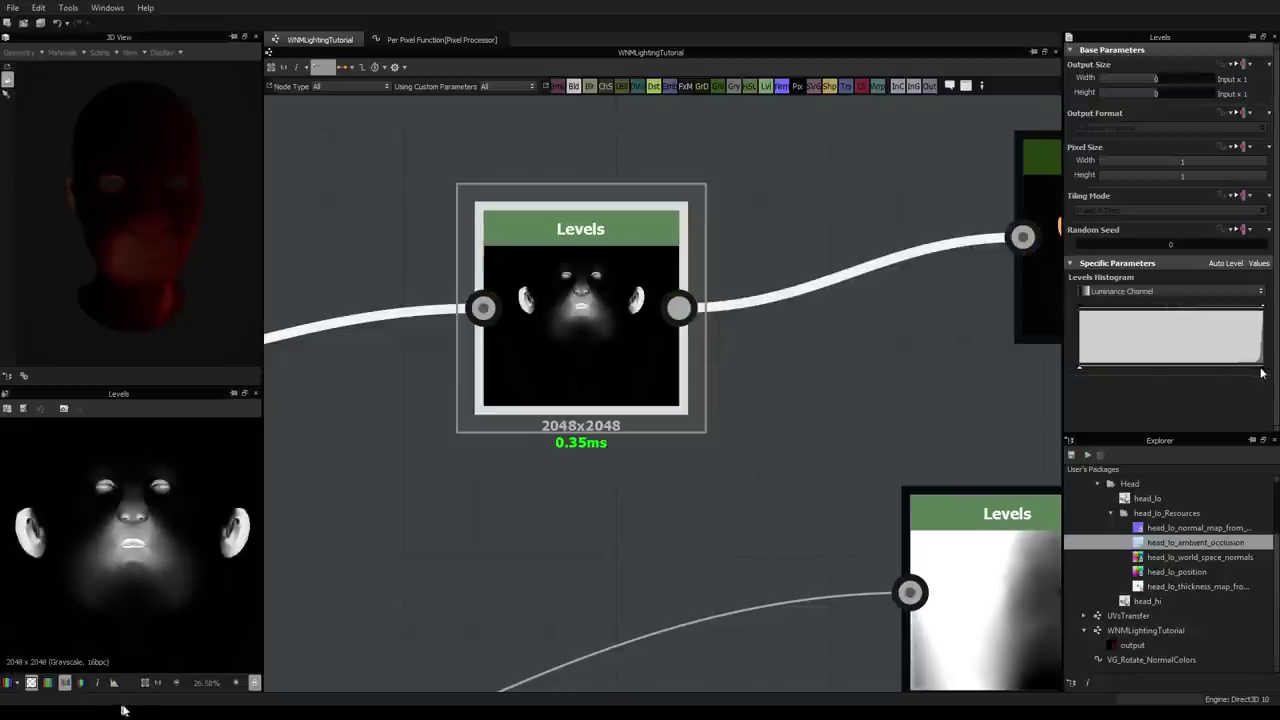
drag(1262, 372, 1175, 373)
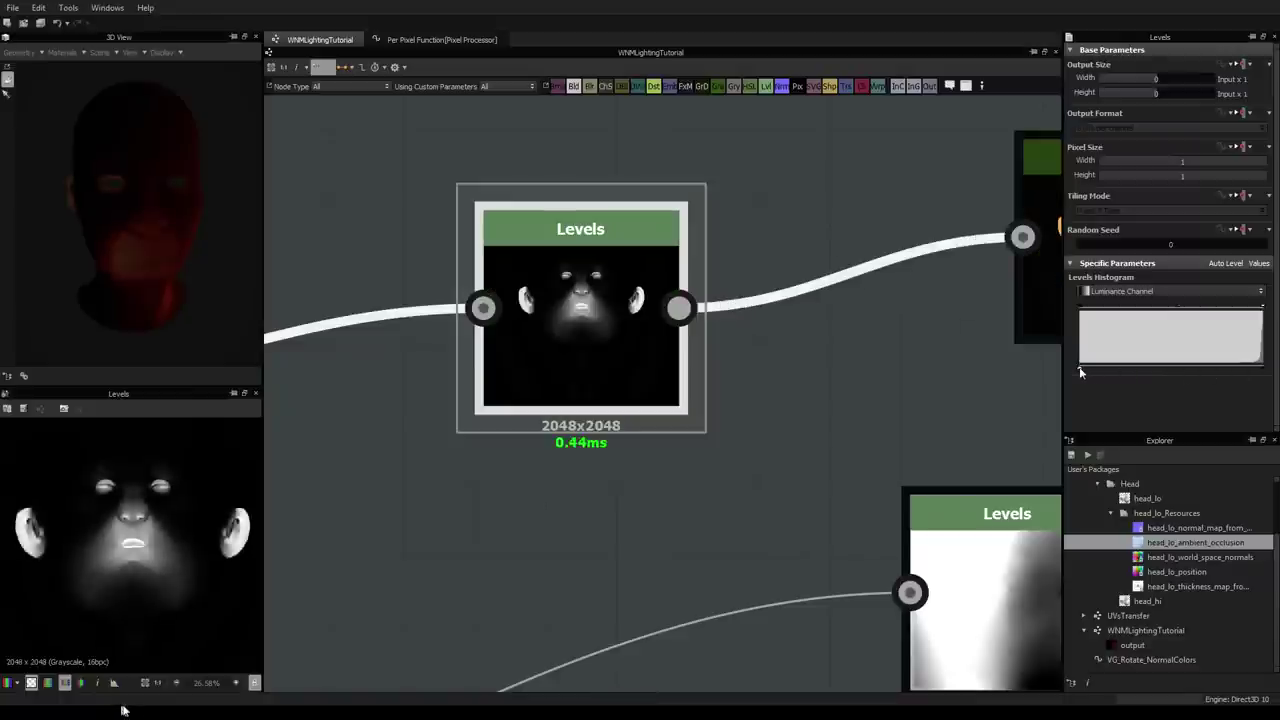
drag(1080, 371, 1116, 376)
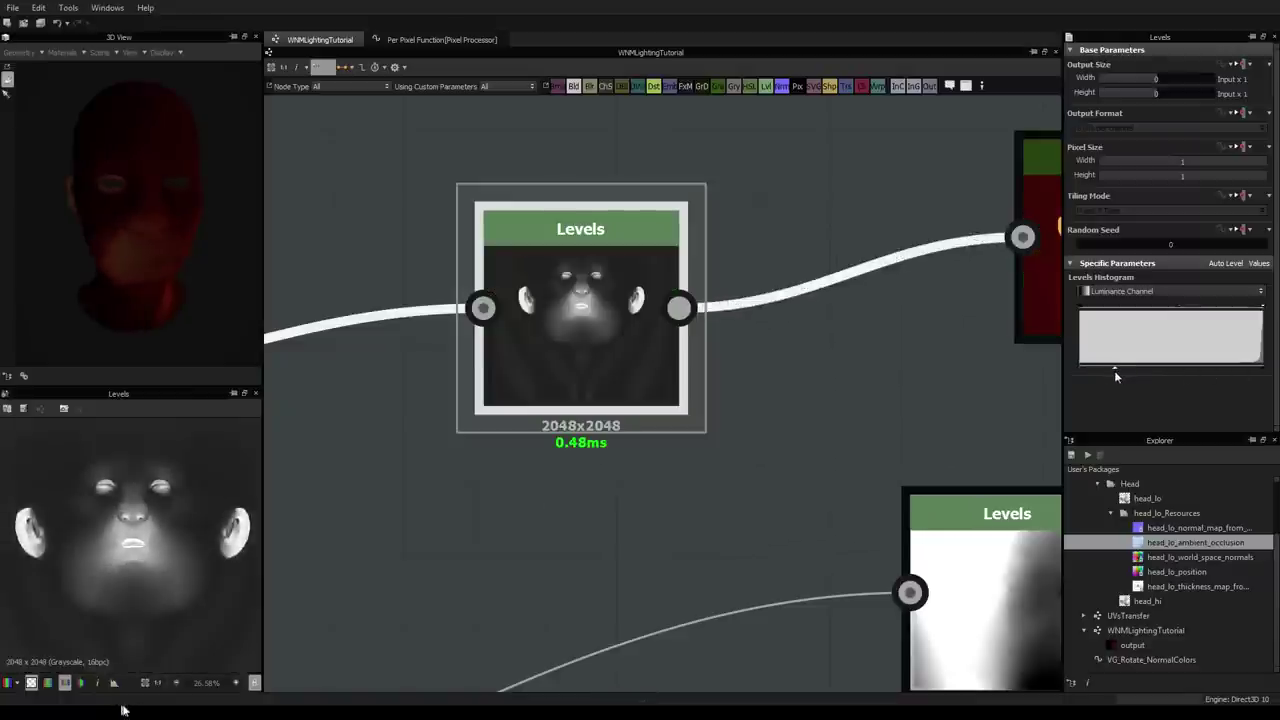
Step: Examine the updated subsurface Gradient Map and the masked Blend it feeds, including that Blend's blending mode options
middle_drag(839, 336, 575, 330)
scroll(575, 330, down, 3)
middle_drag(748, 320, 726, 296)
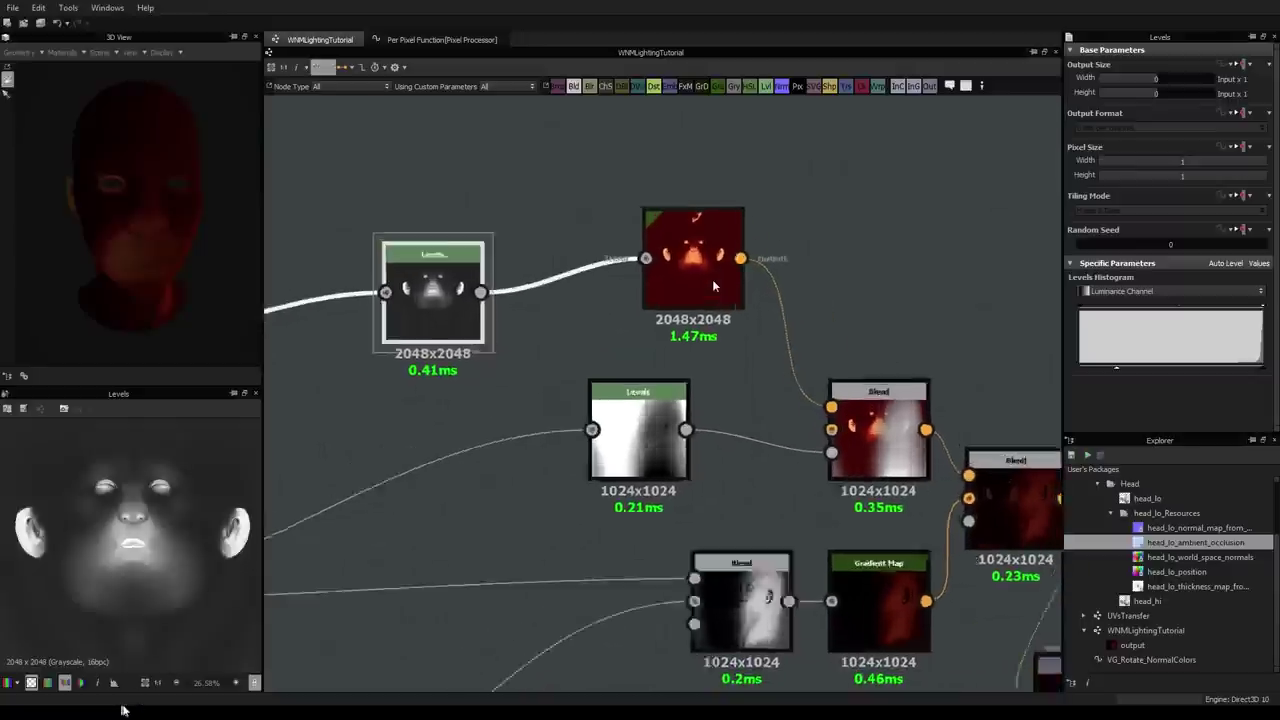
scroll(713, 281, up, 5)
scroll(713, 281, down, 2)
middle_drag(952, 472, 798, 328)
scroll(798, 328, down, 2)
click(812, 328)
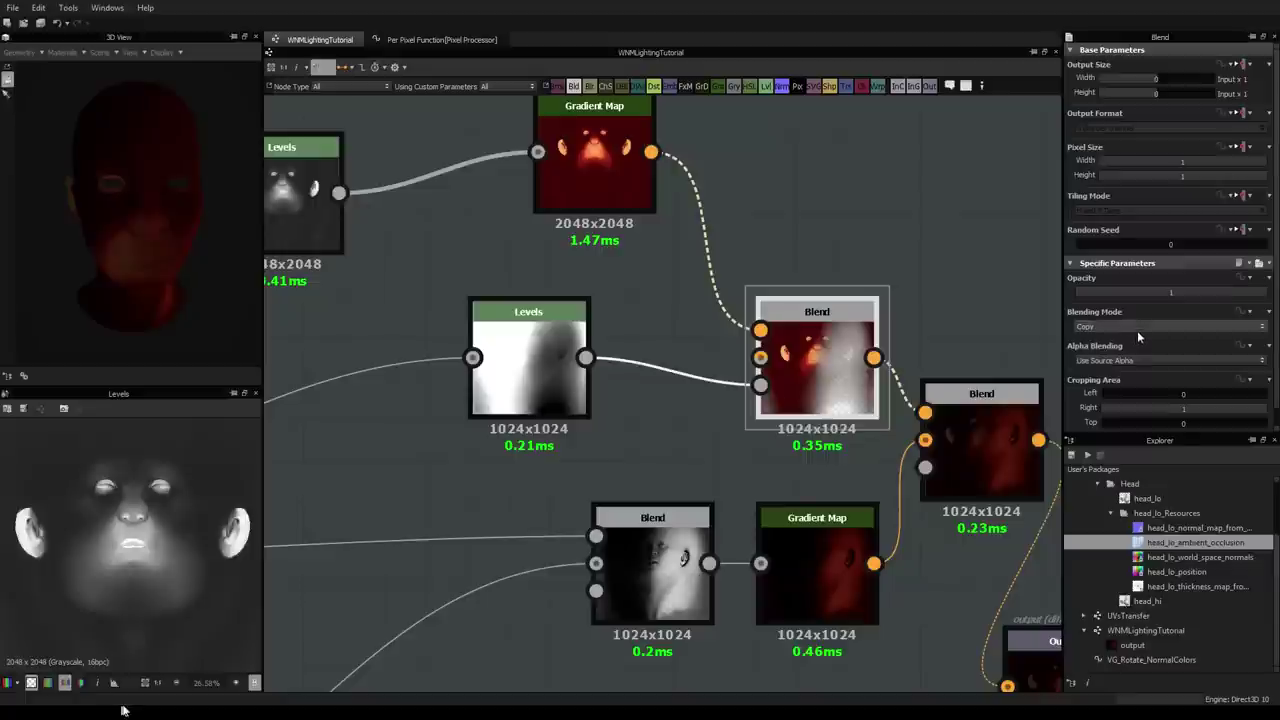
click(1137, 330)
Step: Set the final Blend's opacity to 1 and turn the 3D head to profile to check the subsurface color
click(989, 424)
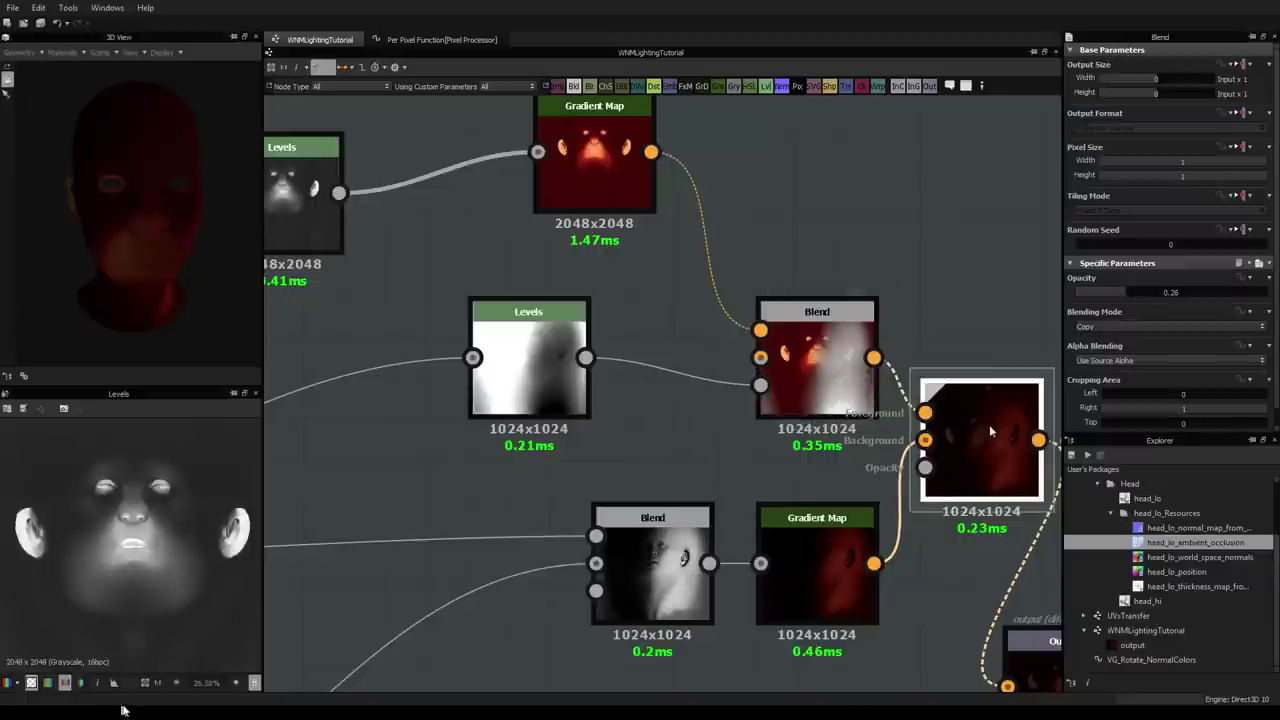
drag(1129, 294, 1273, 297)
middle_drag(848, 362, 806, 342)
drag(40, 243, 170, 225)
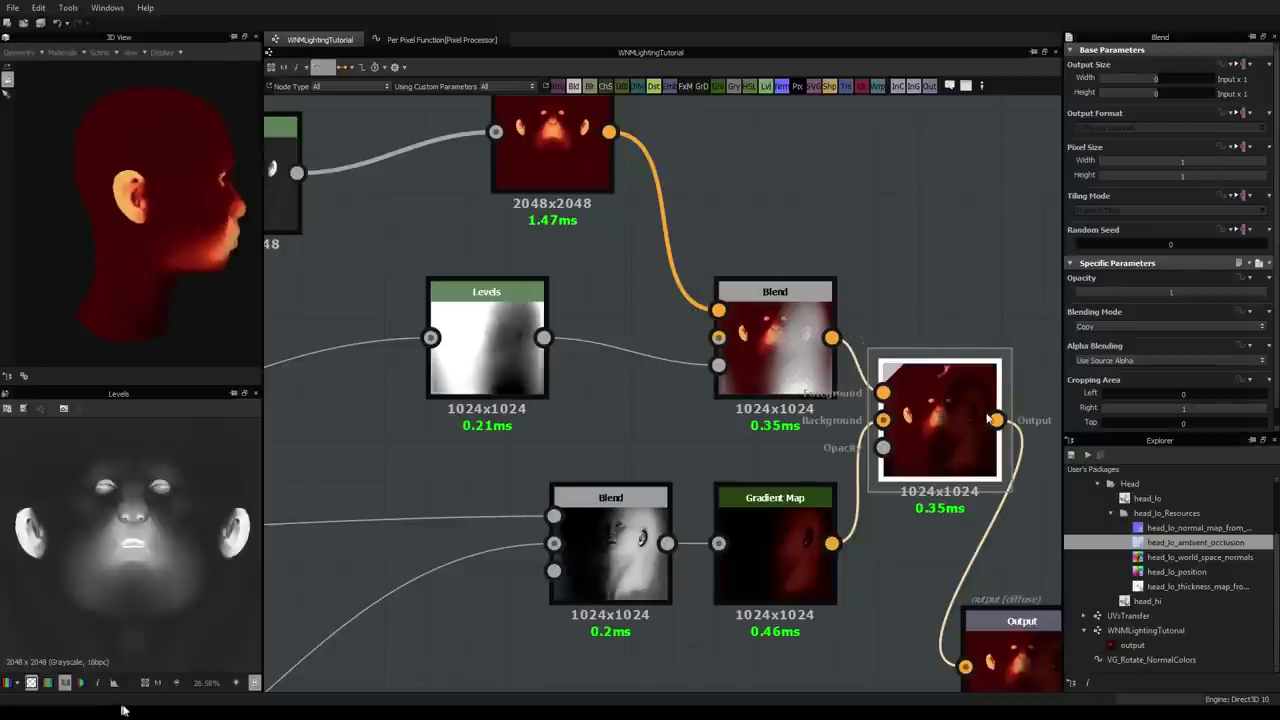
Step: Try a harder-edged subsurface mask by adjusting the input levels of the mask's Levels node, and check the Blends
click(1140, 325)
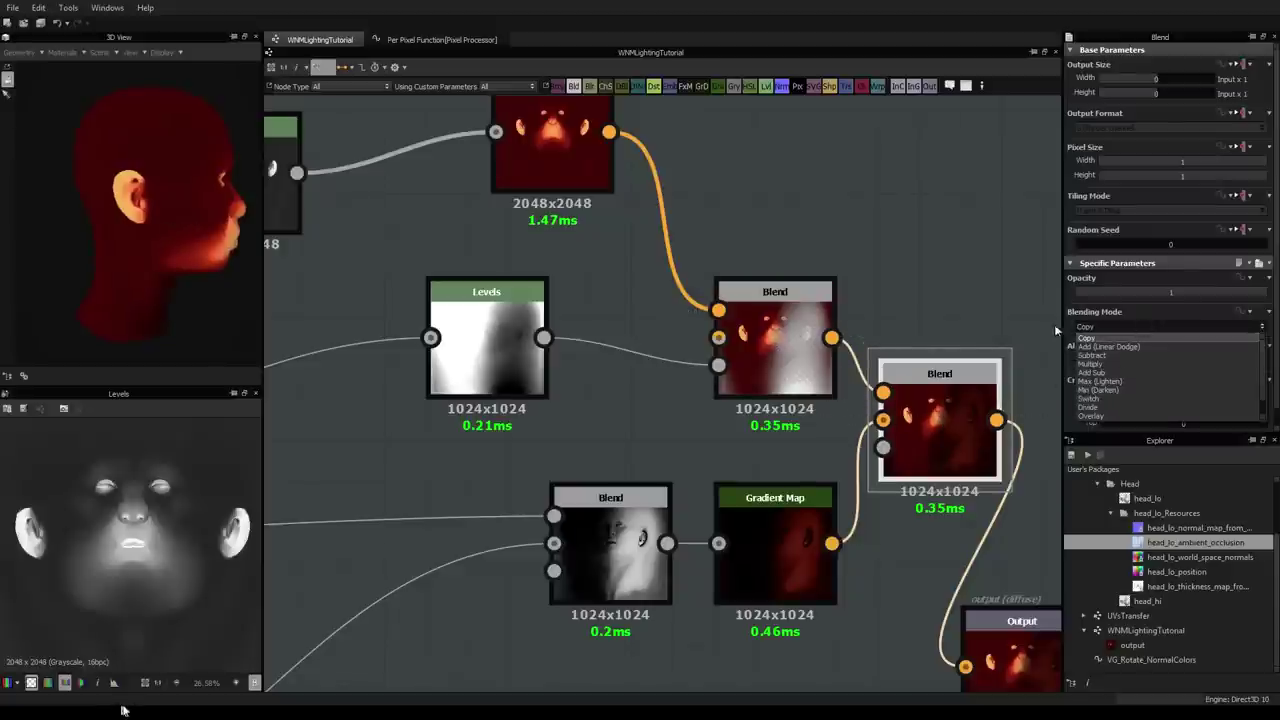
click(546, 318)
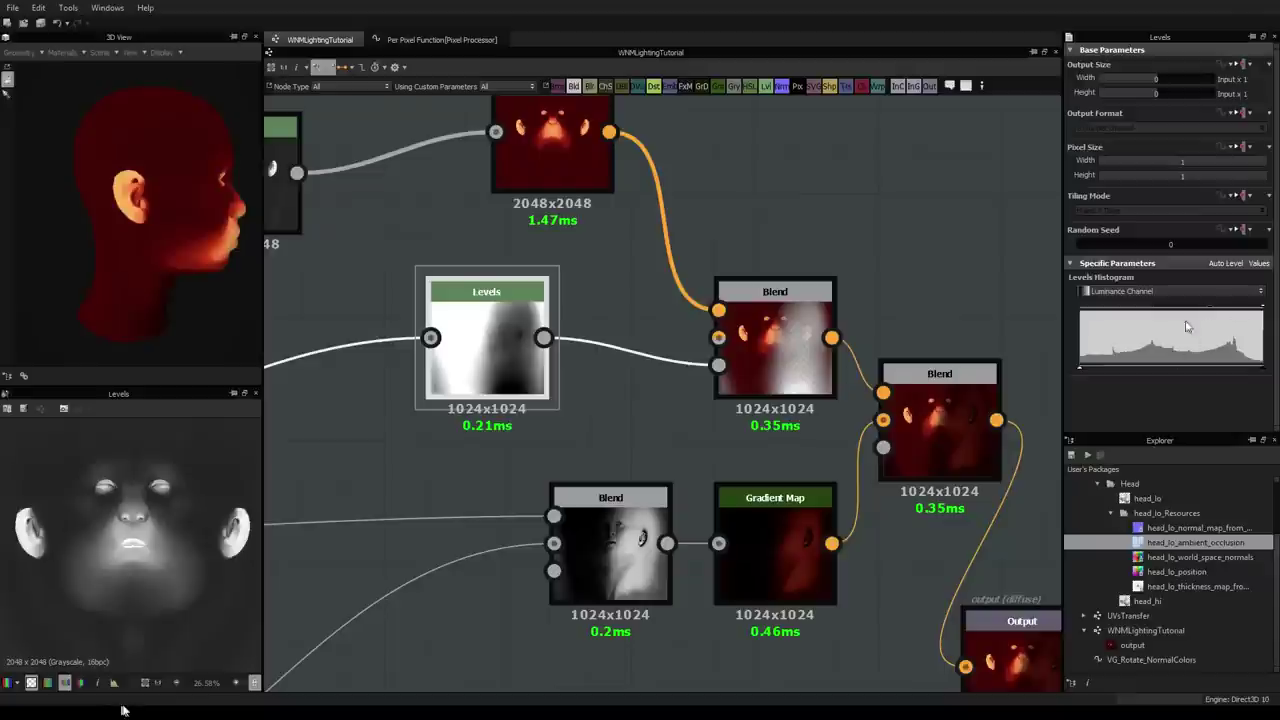
drag(1160, 307, 1207, 312)
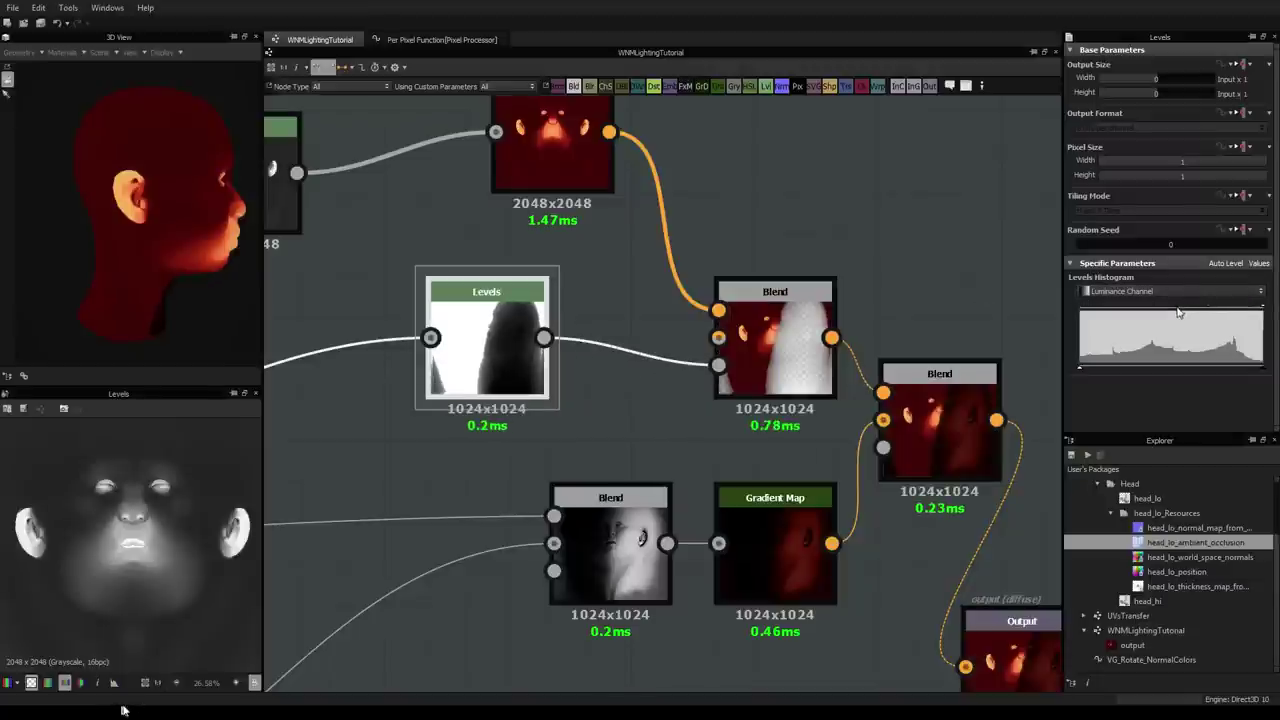
middle_drag(1022, 355, 978, 343)
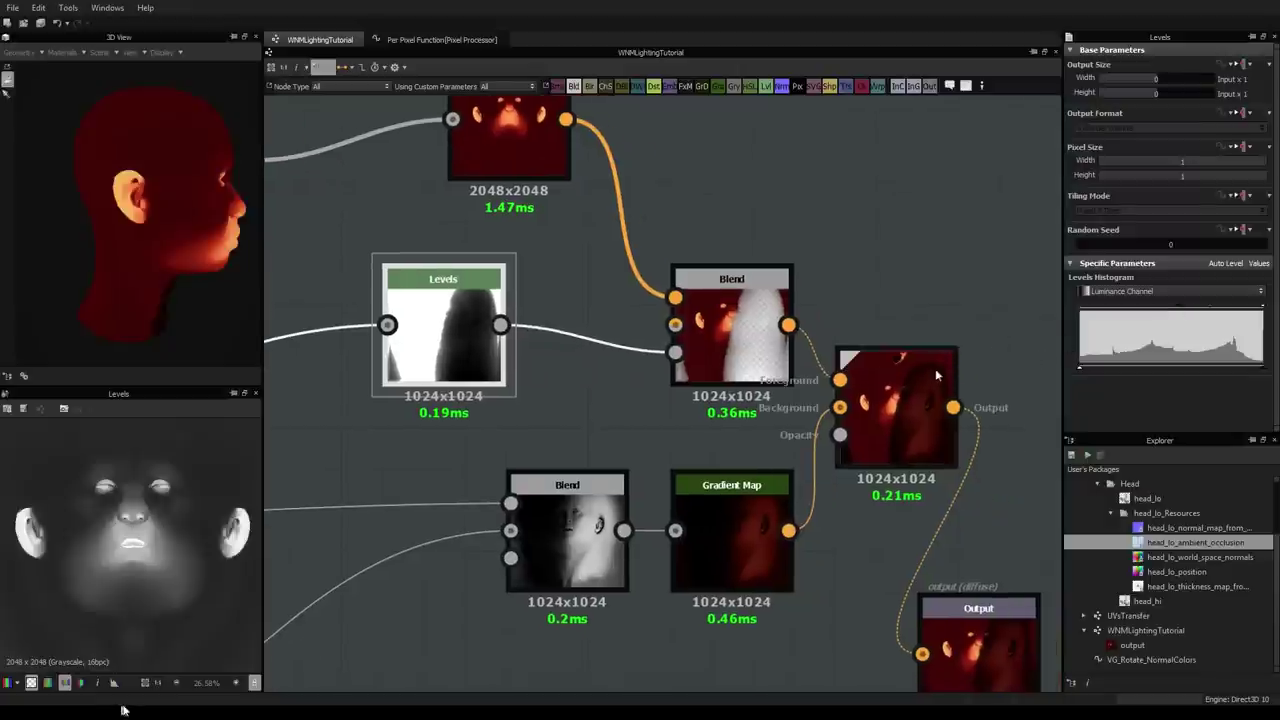
click(933, 373)
click(753, 346)
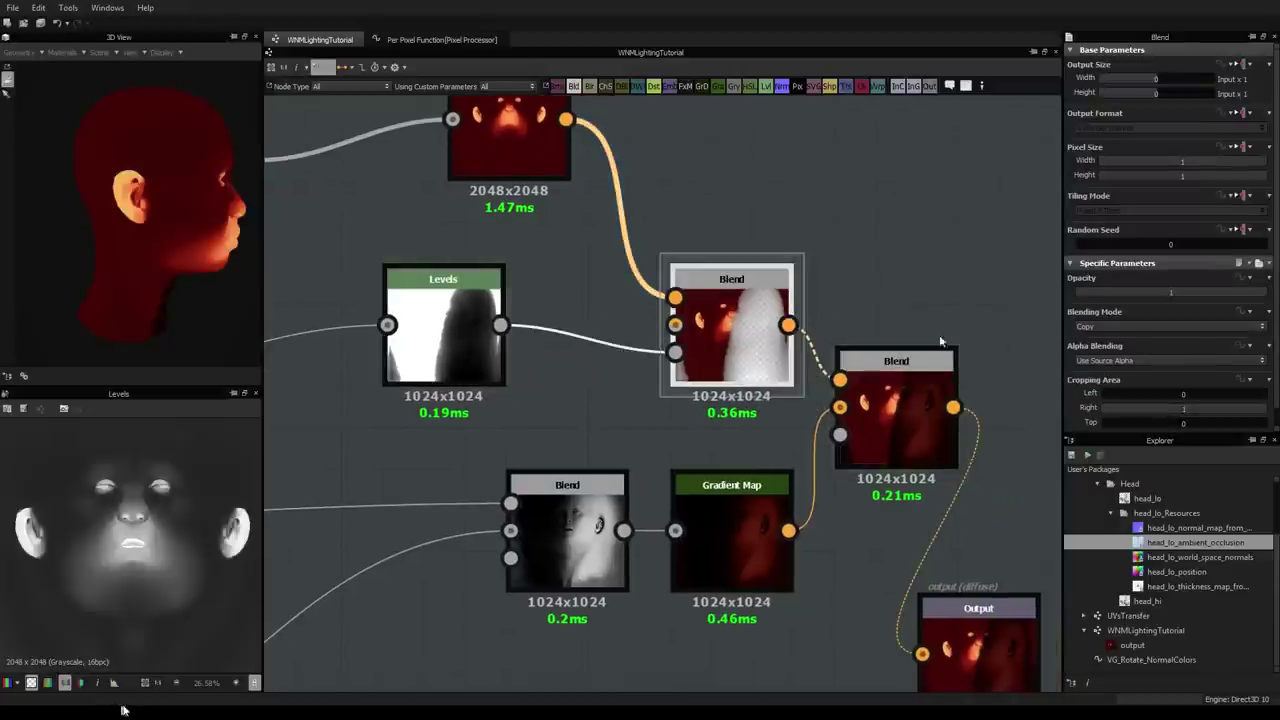
scroll(443, 322, down, 1)
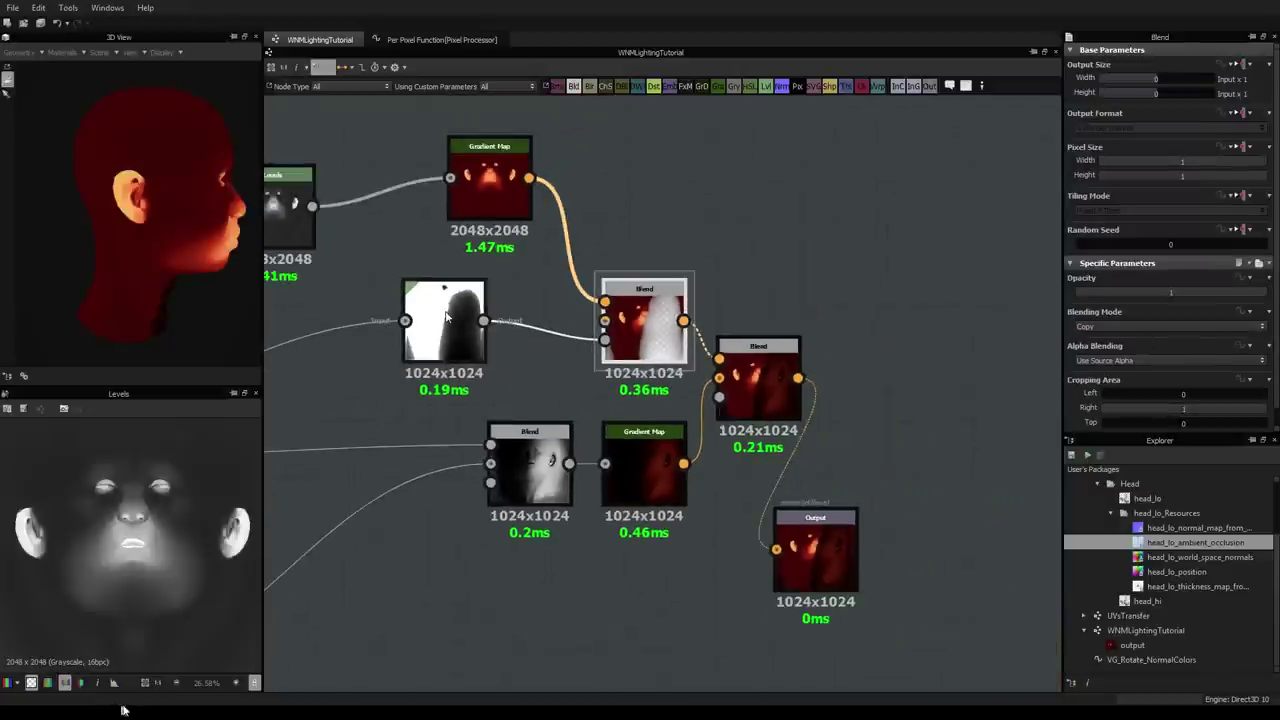
Step: Darken the mask's Levels heavily so only a small area of the head receives subsurface color
click(443, 320)
drag(1181, 306, 846, 302)
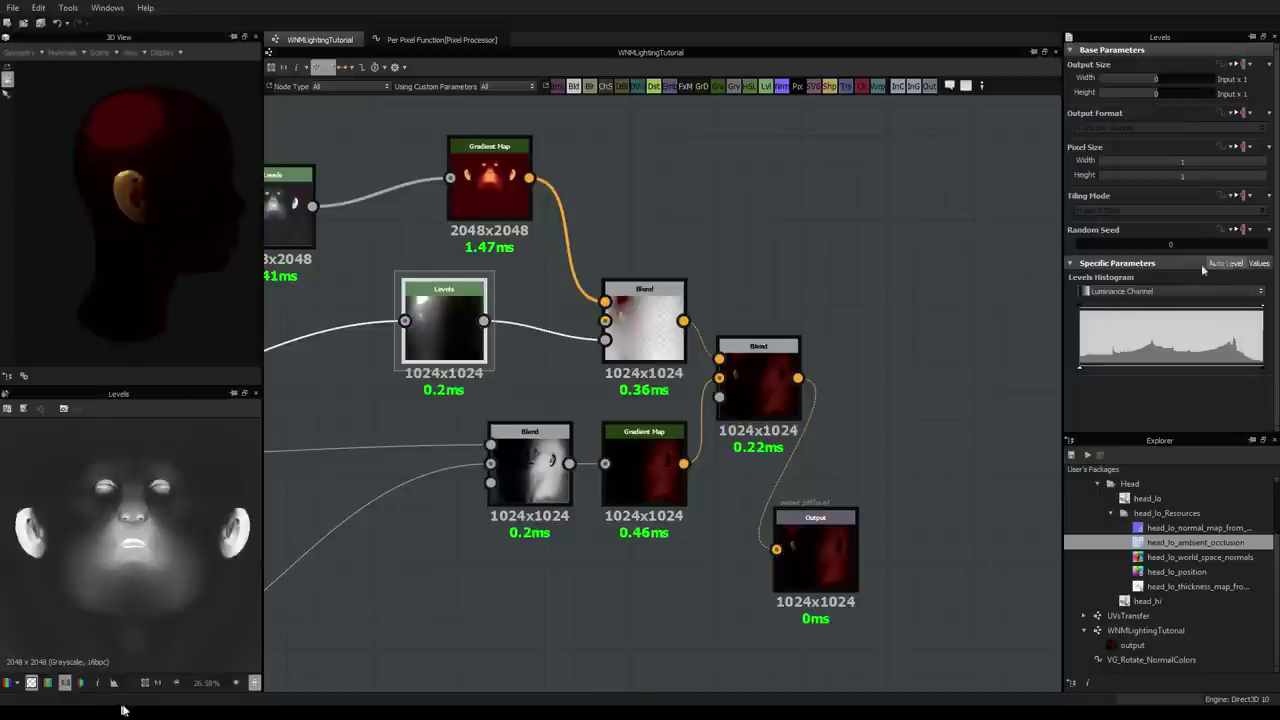
click(645, 330)
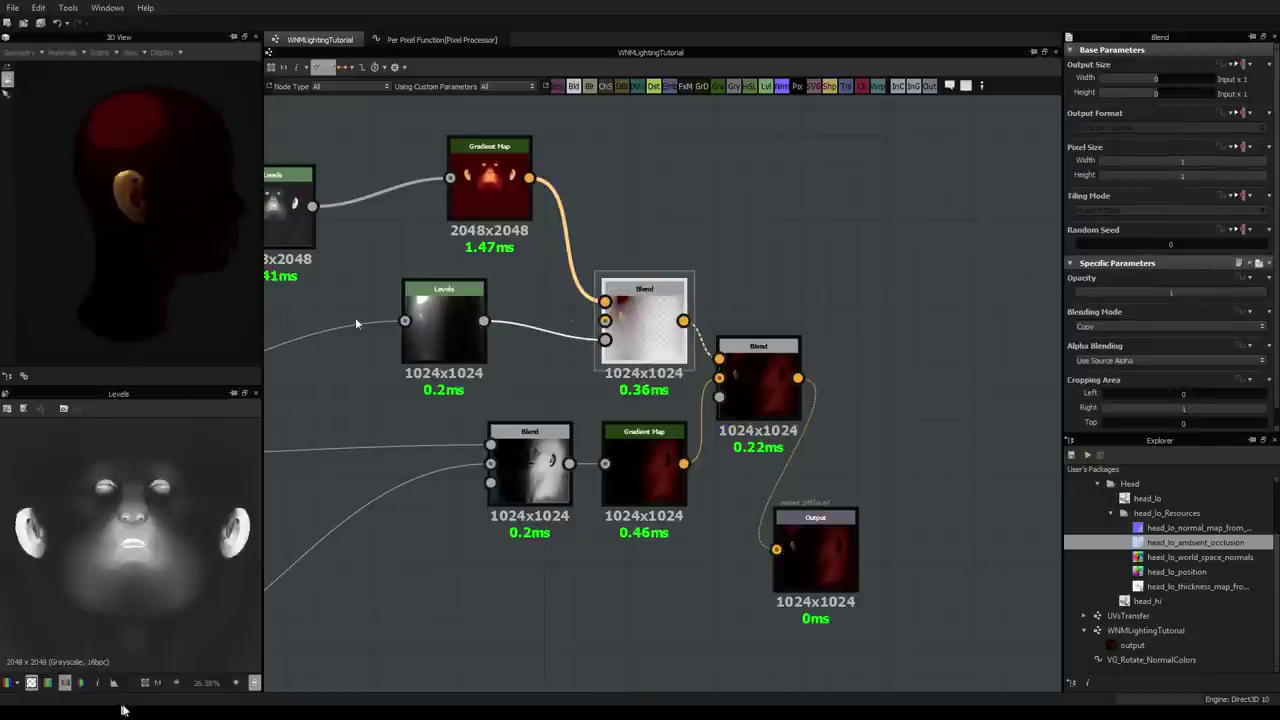
click(443, 325)
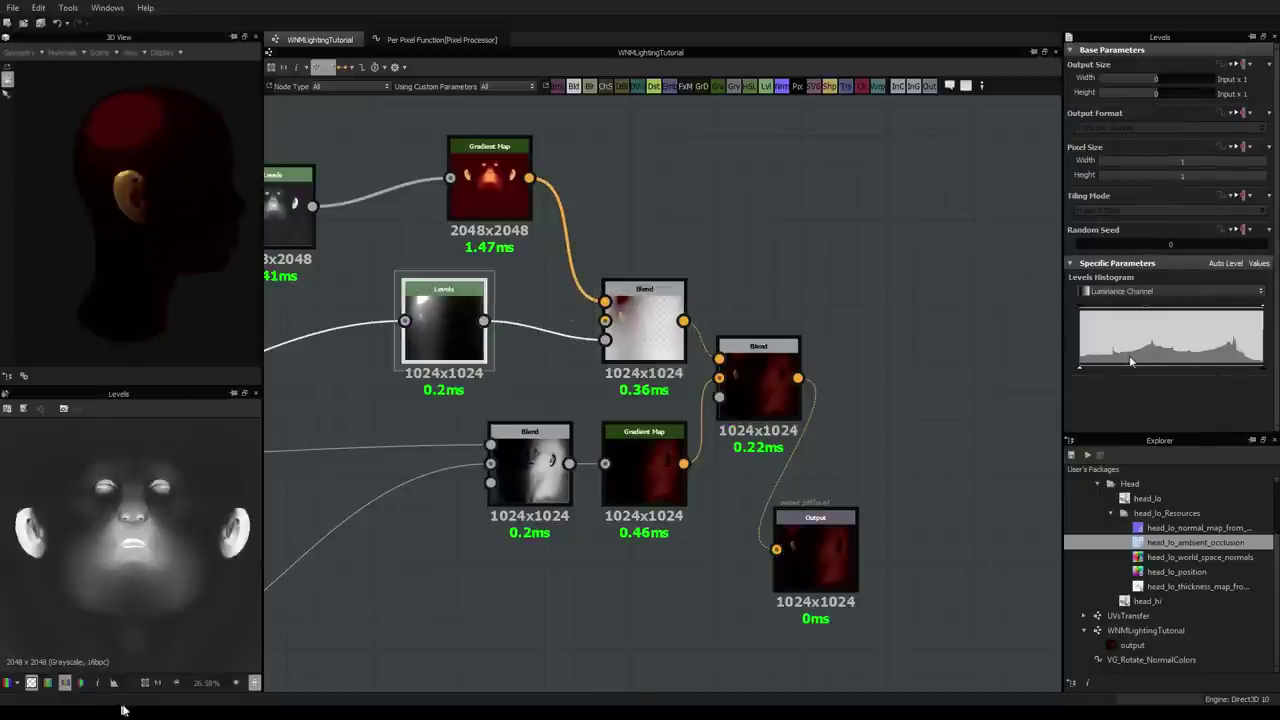
Step: Connect the subsurface Gradient Map directly to the final Blend's foreground and switch that Blend's blending mode to Add Sub
scroll(545, 335, down, 4)
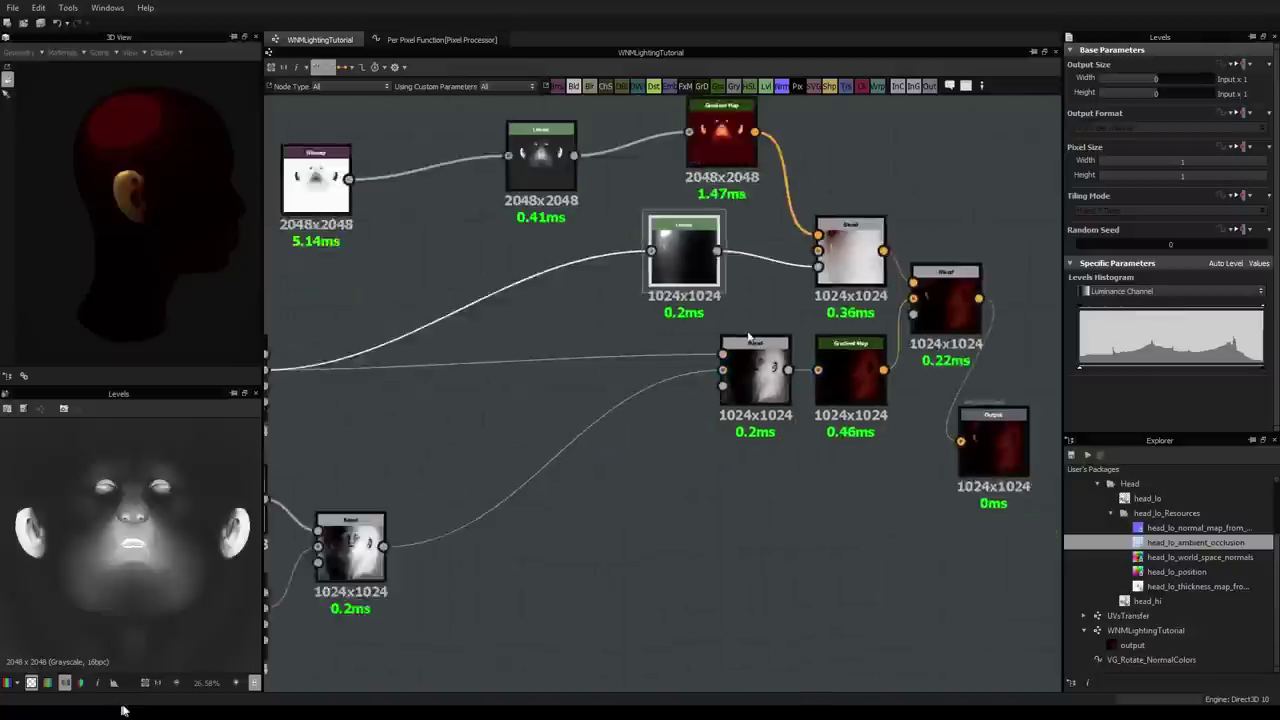
scroll(592, 308, up, 5)
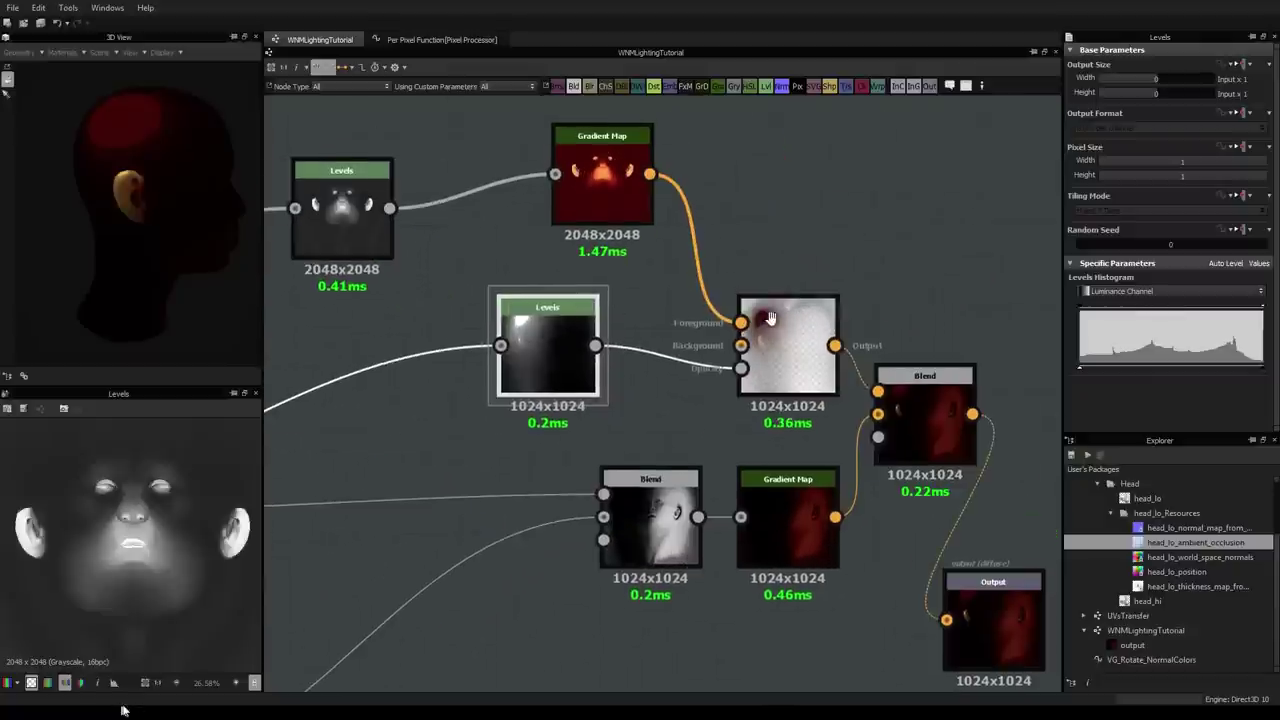
middle_drag(790, 330, 711, 334)
click(725, 355)
scroll(725, 358, down, 2)
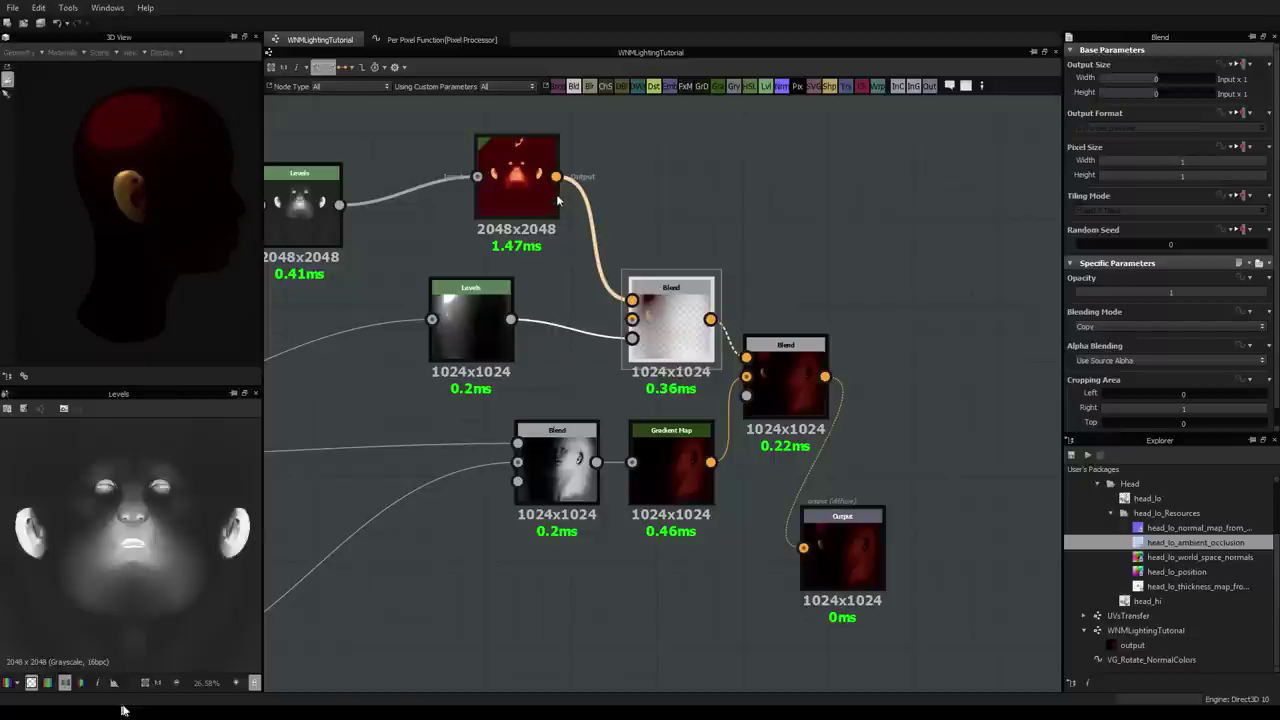
drag(556, 177, 747, 357)
double_click(787, 380)
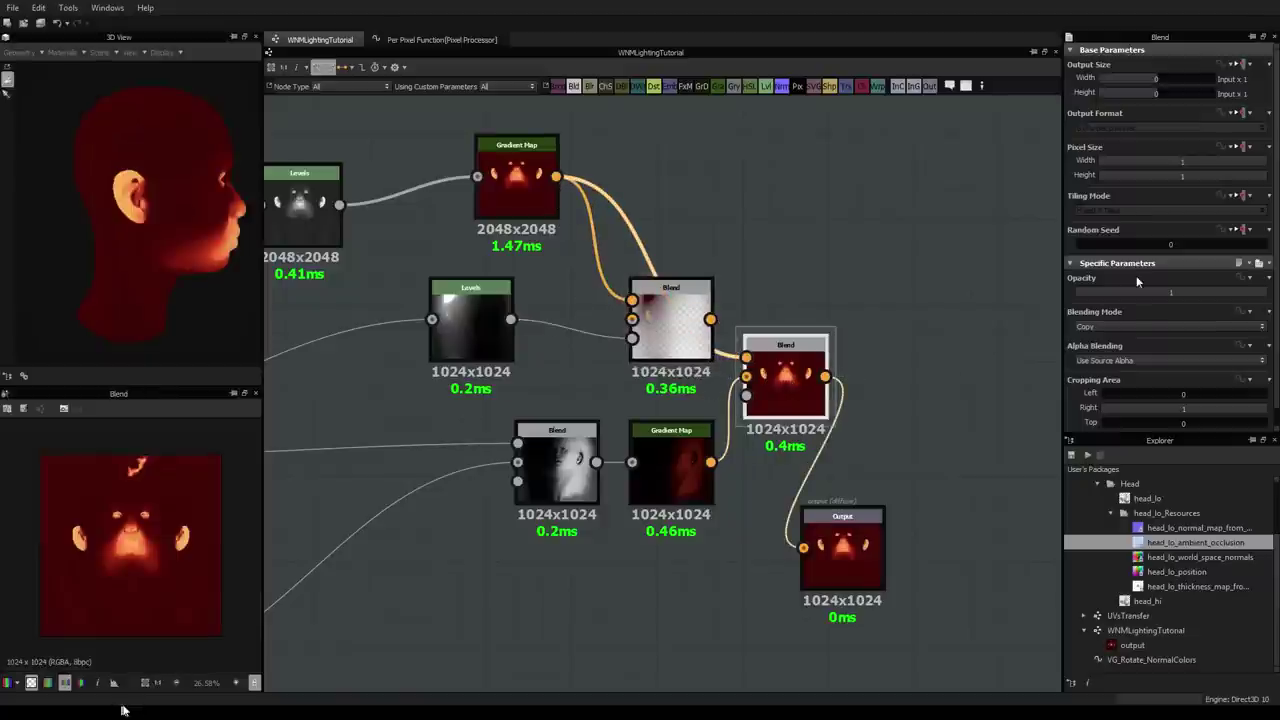
scroll(1131, 329, down, 4)
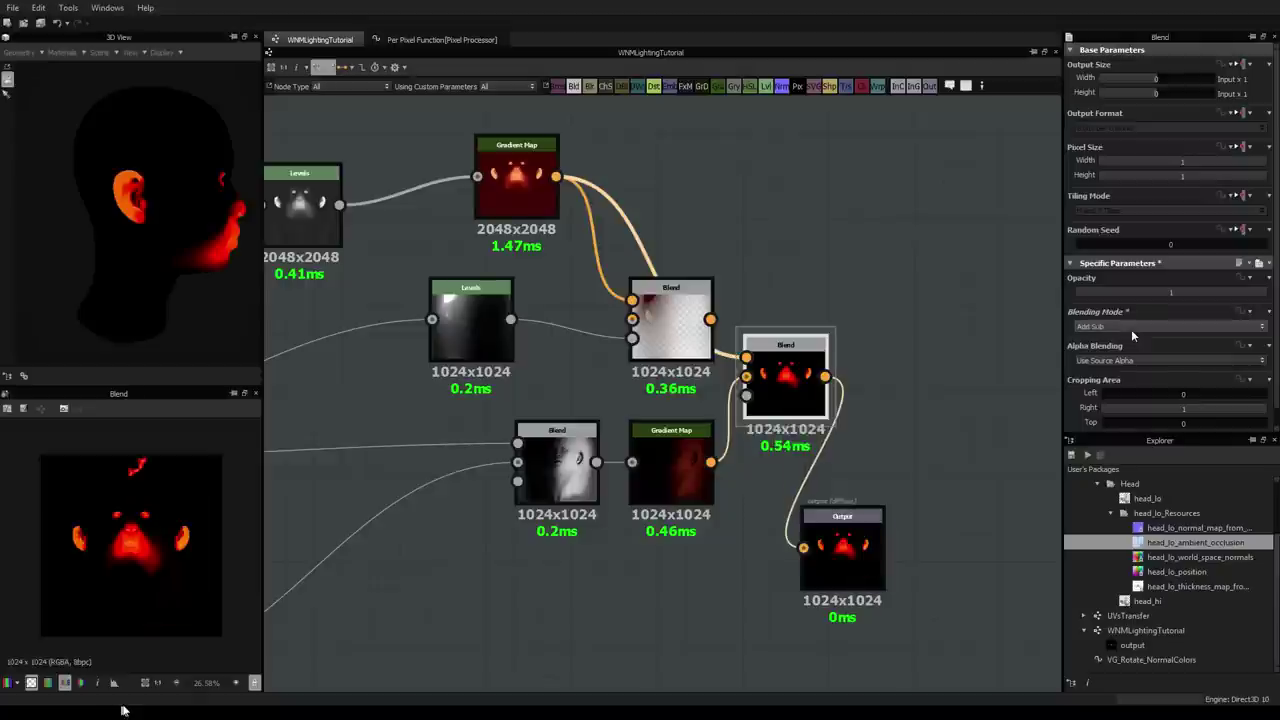
Step: Compare the Max (Lighten), Min (Darken) and Switch blending modes on the final Blend from front and profile, and settle on Overlay
scroll(1131, 329, down, 1)
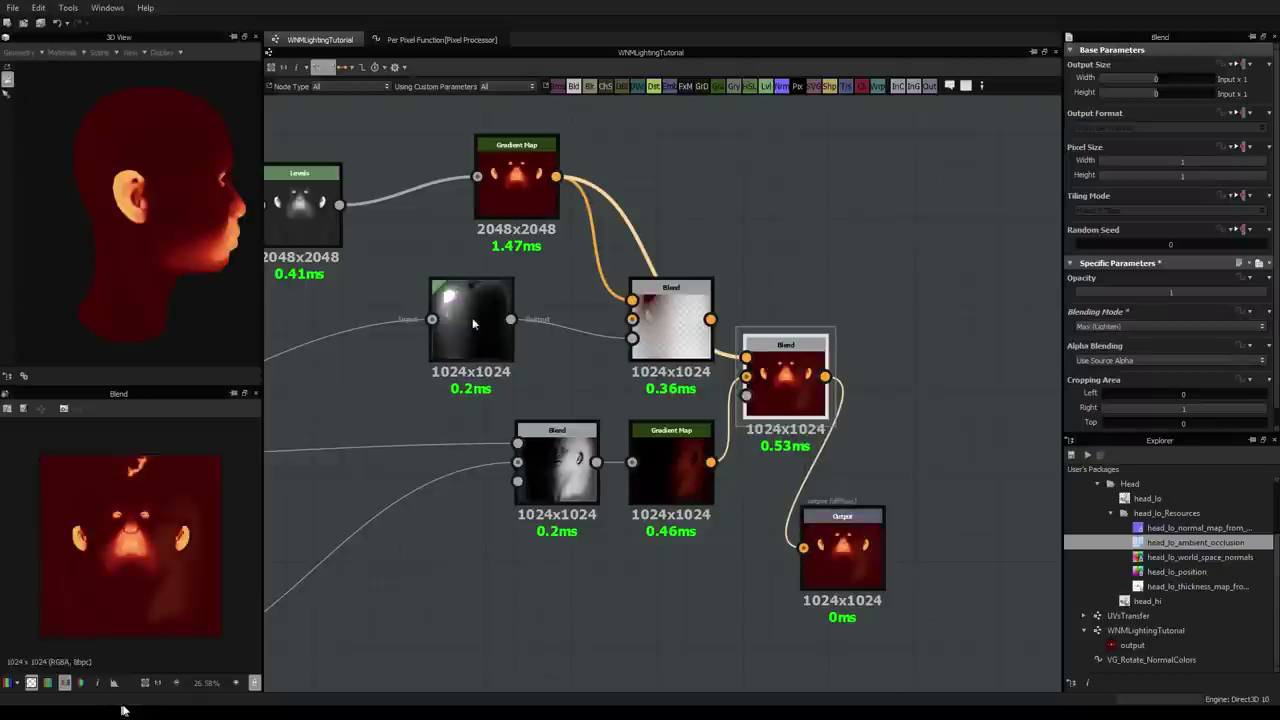
drag(222, 218, 80, 220)
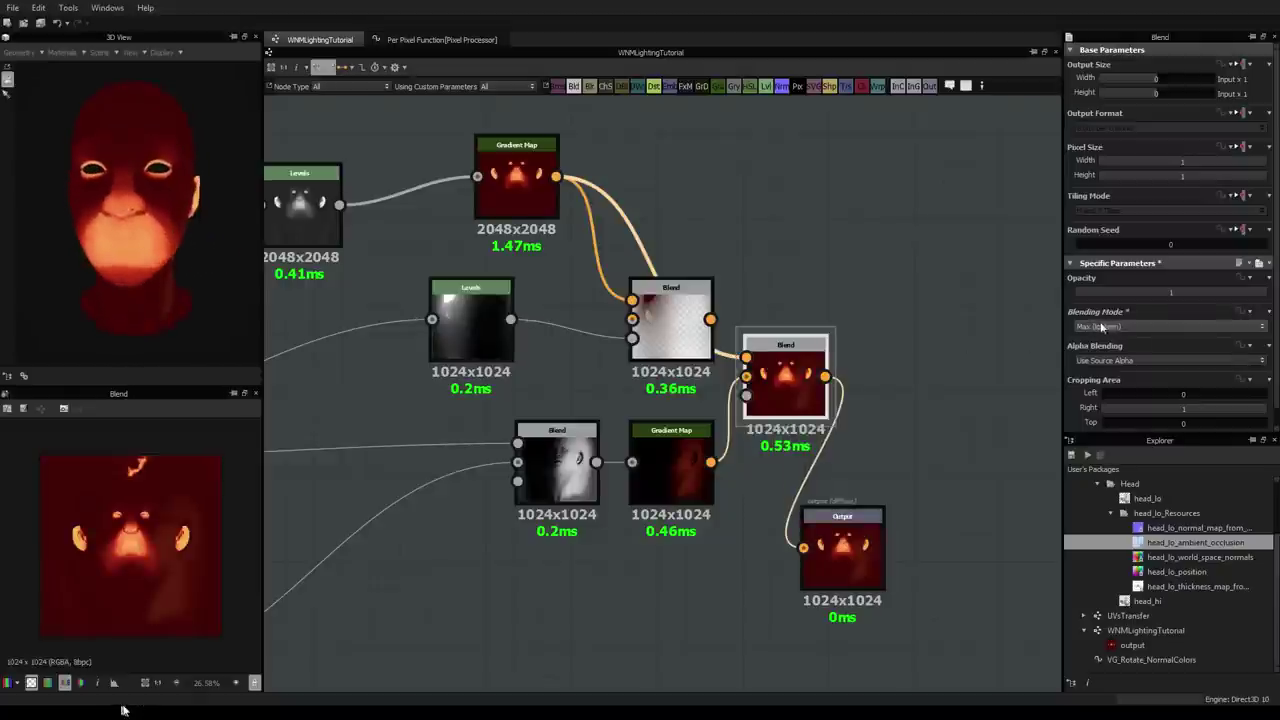
scroll(1108, 327, down, 1)
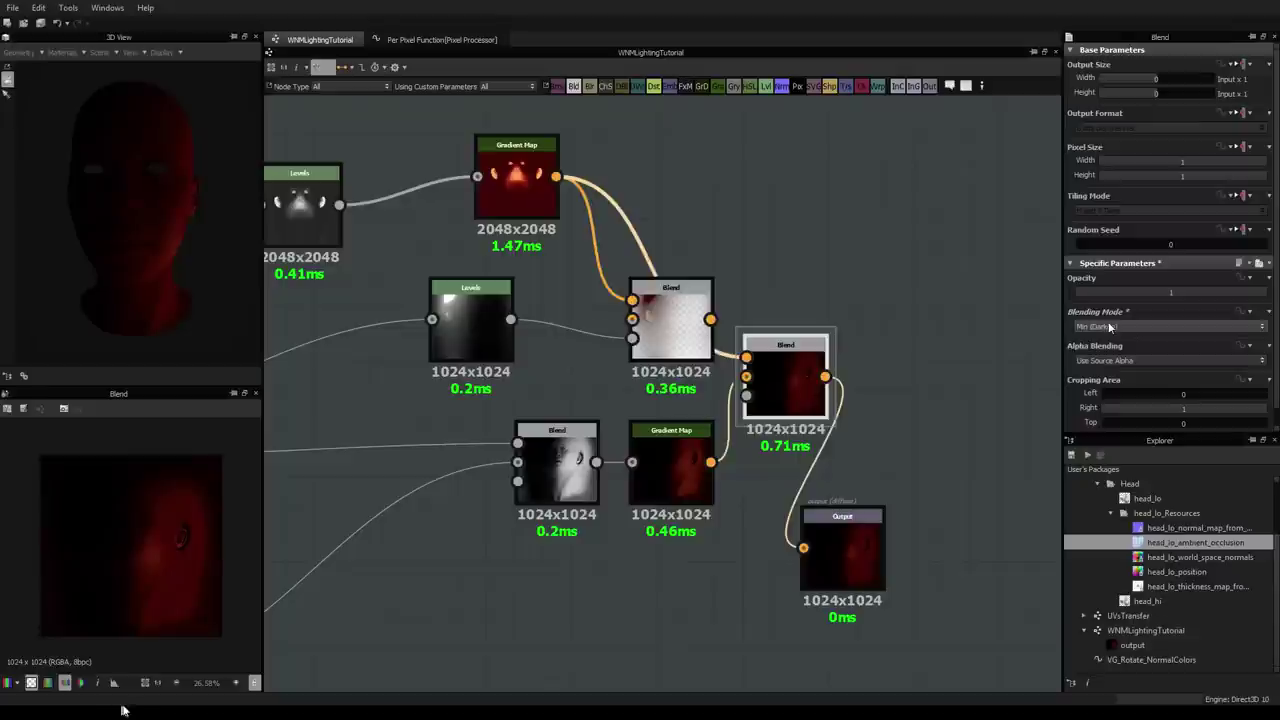
scroll(1108, 327, down, 1)
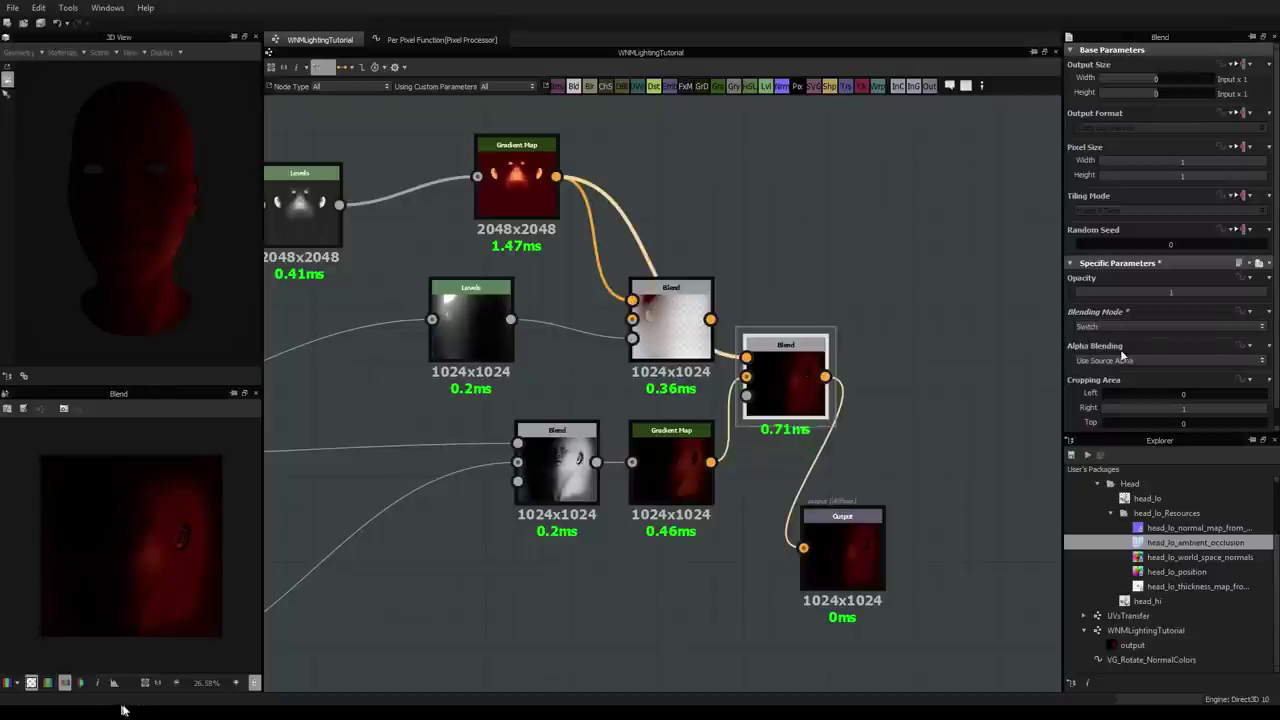
scroll(1122, 352, down, 2)
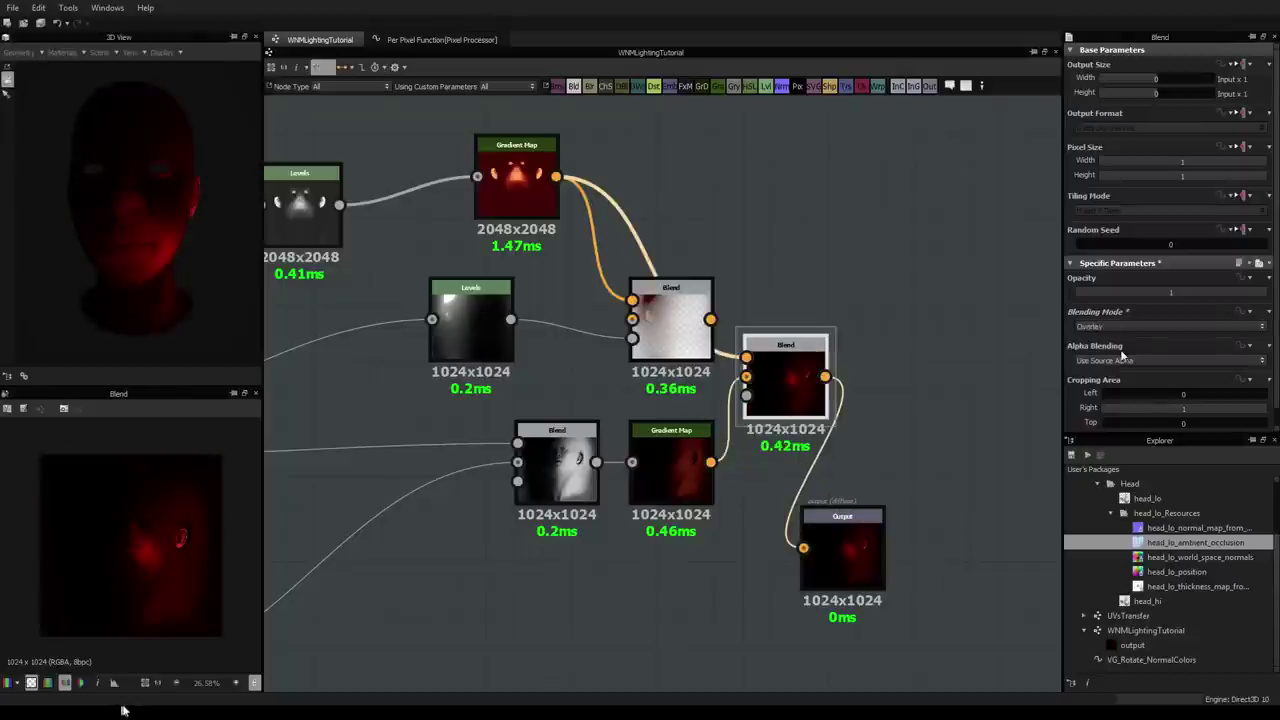
drag(242, 277, 275, 225)
click(1157, 326)
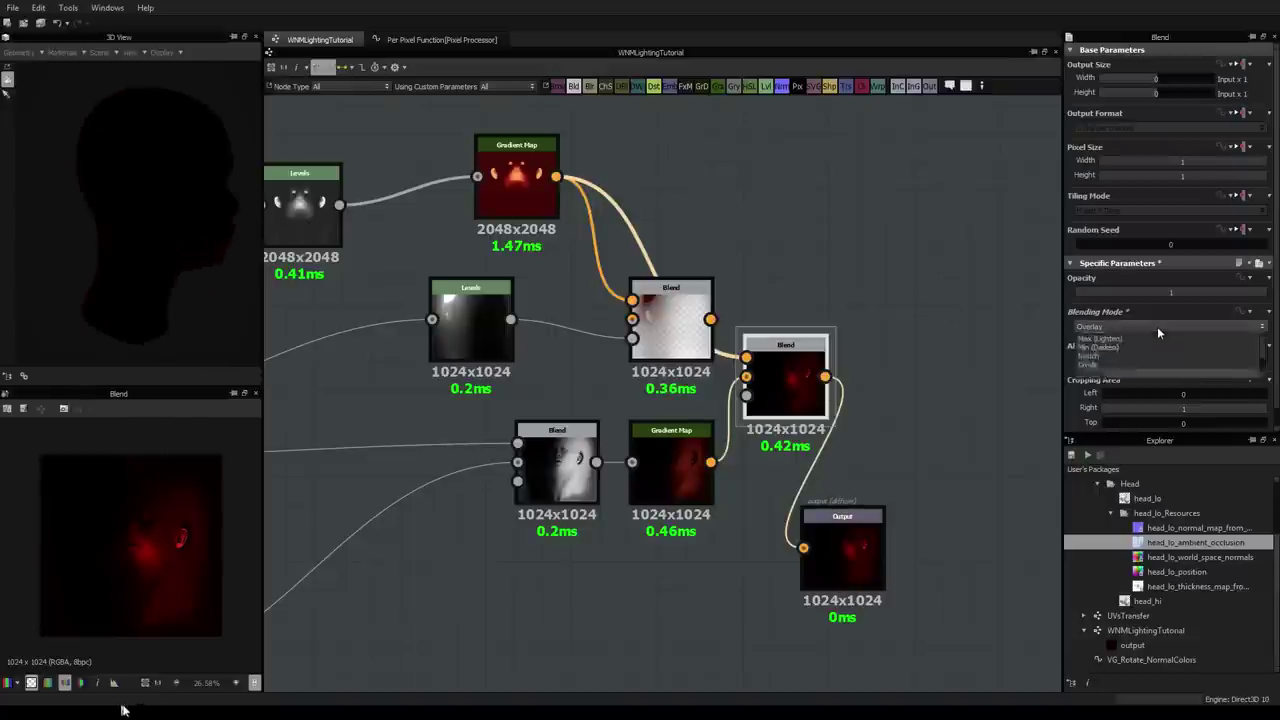
click(824, 282)
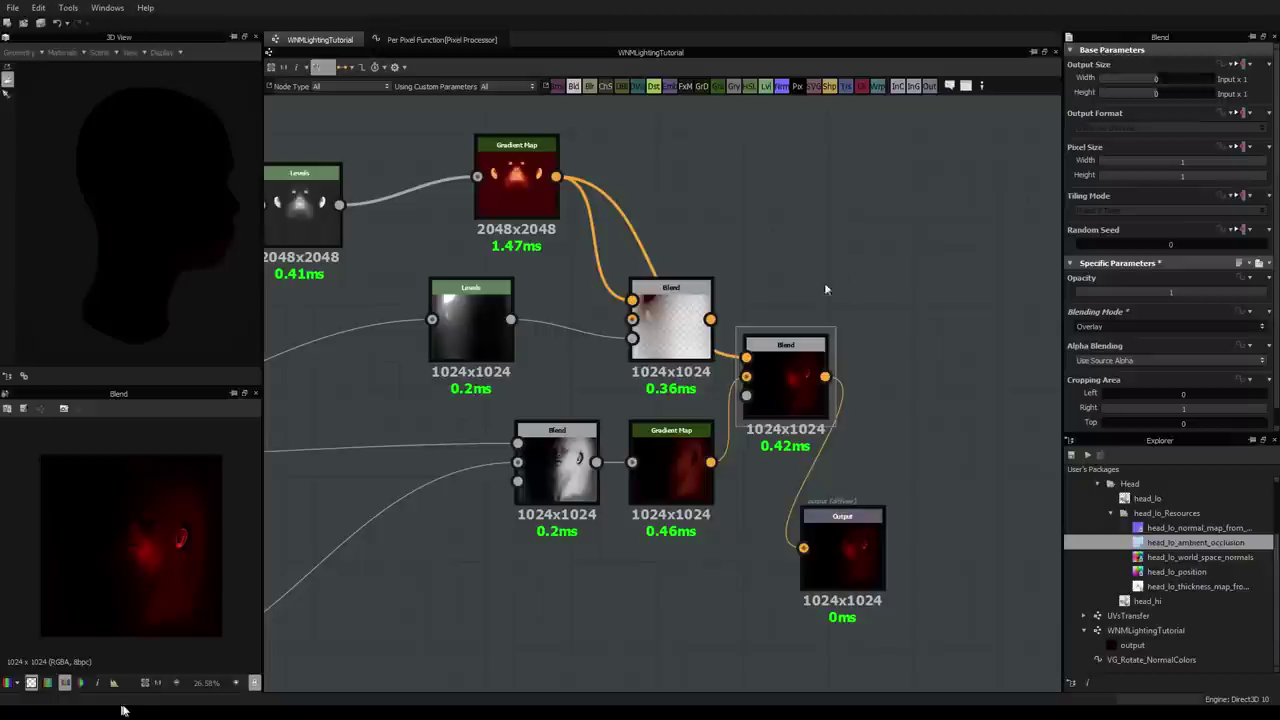
Step: Spread the two subsurface Blend nodes apart and connect the skin-tone Gradient Map directly to the Output, viewing the head from the front
drag(668, 308, 612, 308)
drag(778, 355, 863, 326)
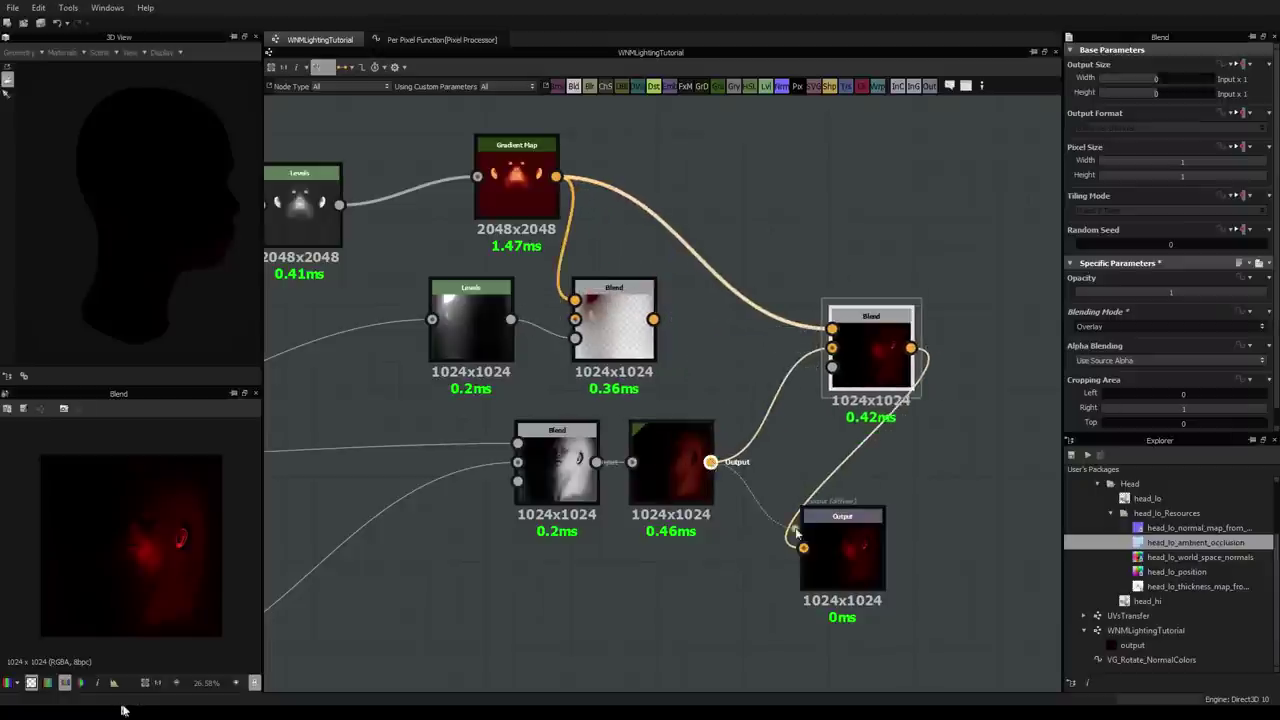
drag(796, 530, 803, 547)
middle_drag(700, 411, 828, 430)
drag(149, 232, 116, 210)
scroll(116, 210, down, 3)
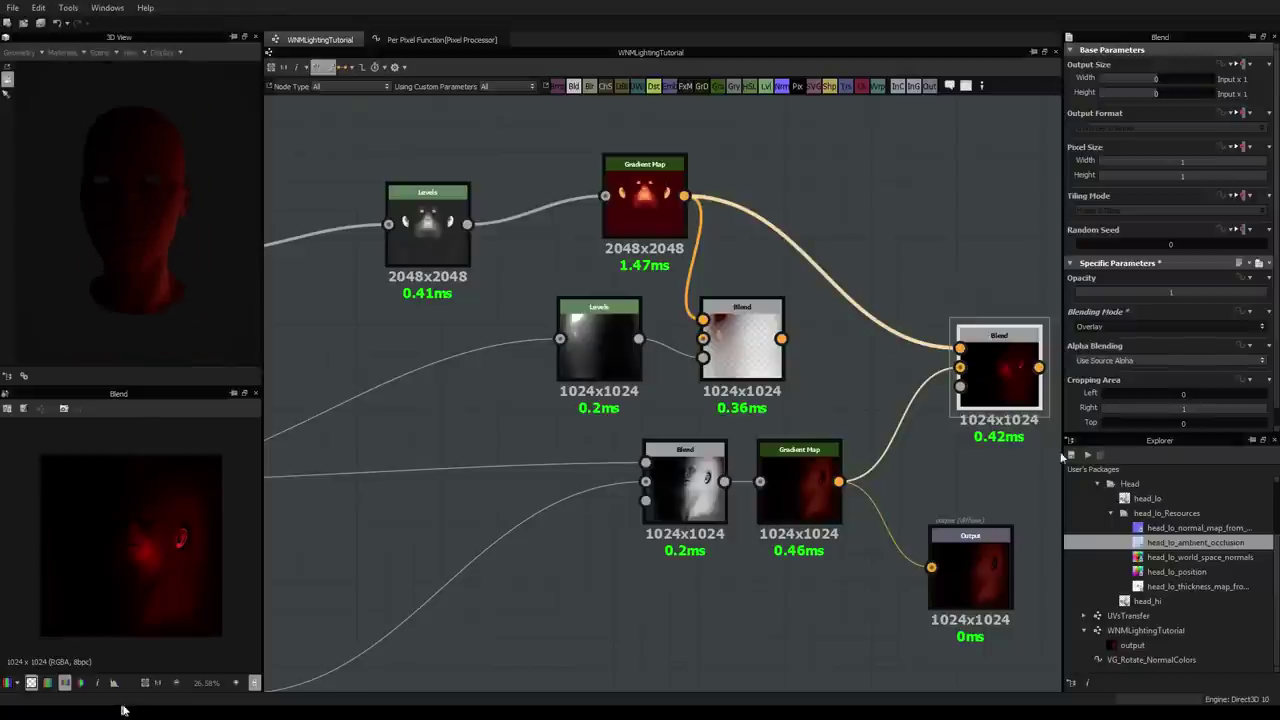
Step: Set the graph's RGRotation default to 0.44 turns and inspect the relit head up close
click(886, 264)
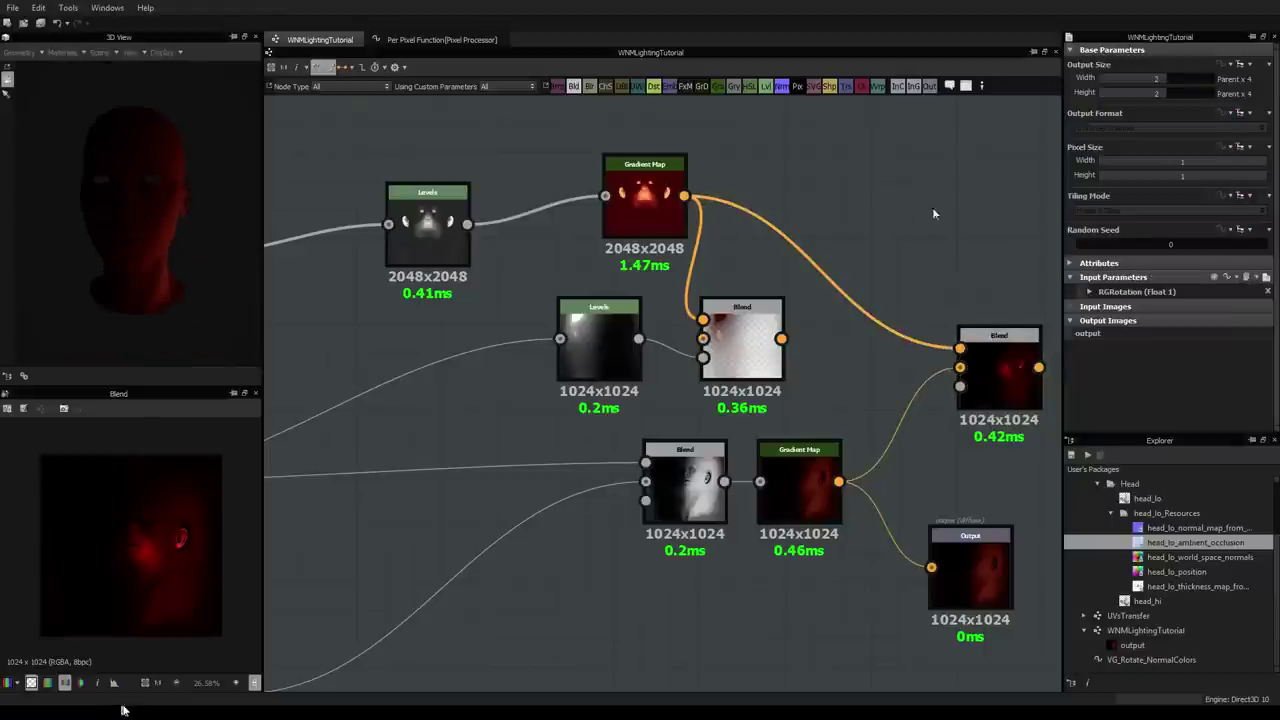
click(1202, 294)
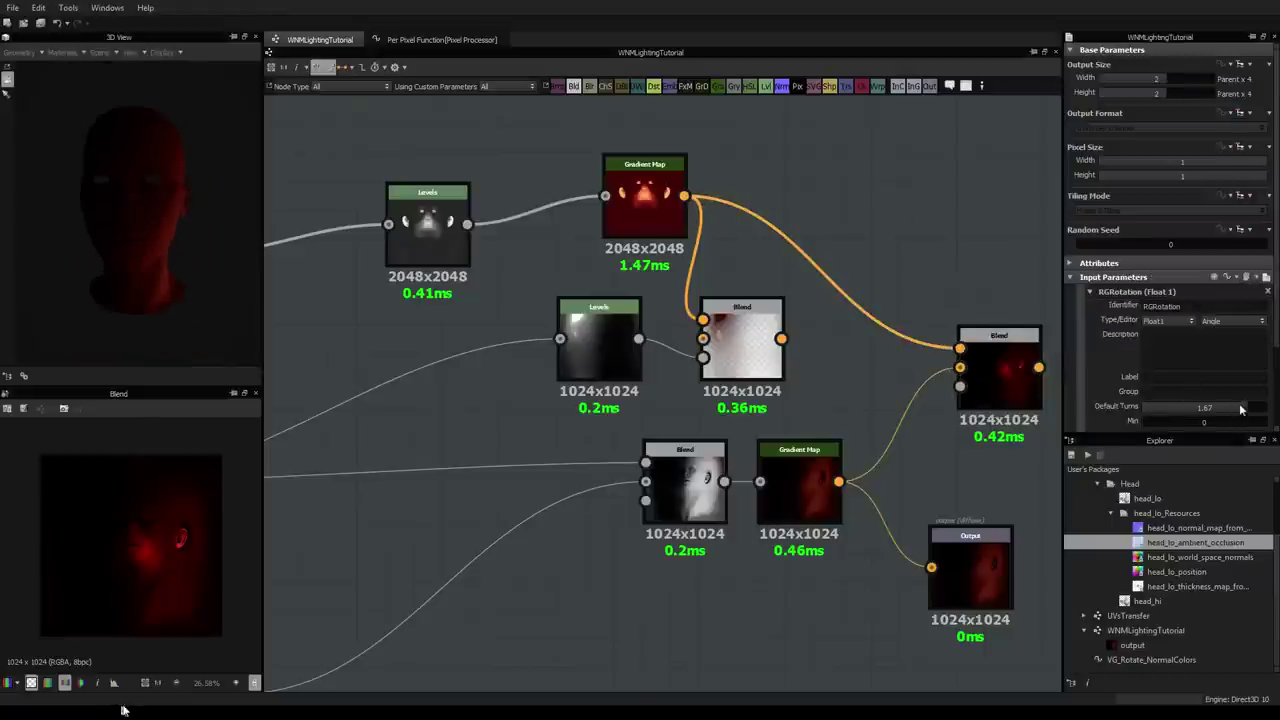
drag(1240, 409, 1181, 409)
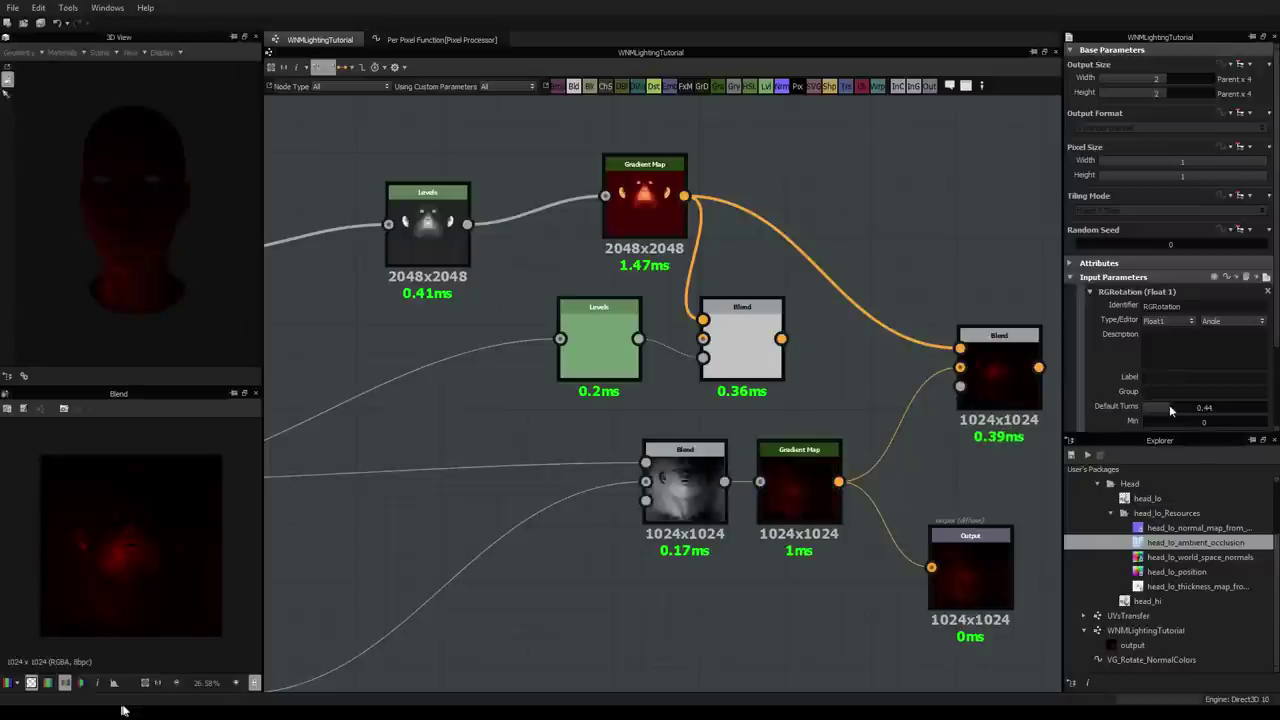
scroll(171, 199, up, 3)
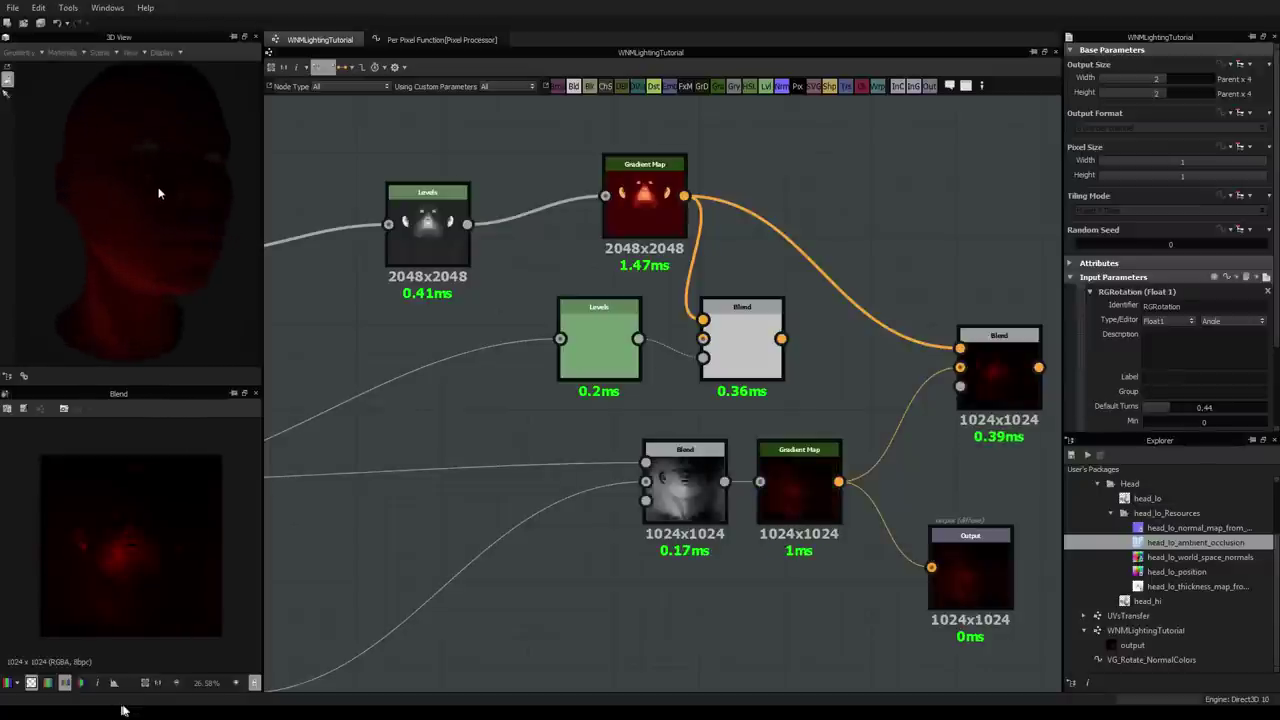
scroll(727, 189, down, 2)
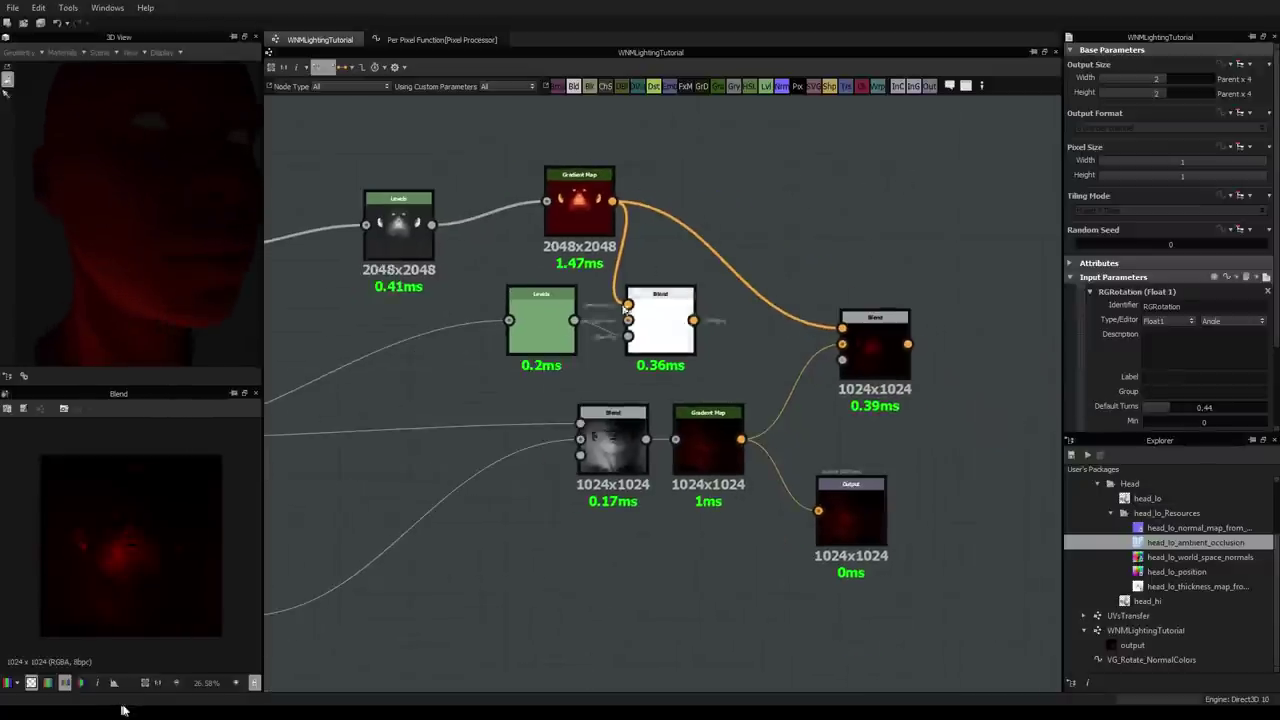
Step: Move the grayscale shading Blend away from its Gradient Map to make room, and delete the disconnected masked subsurface Blend
middle_drag(454, 229, 486, 236)
scroll(525, 227, down, 2)
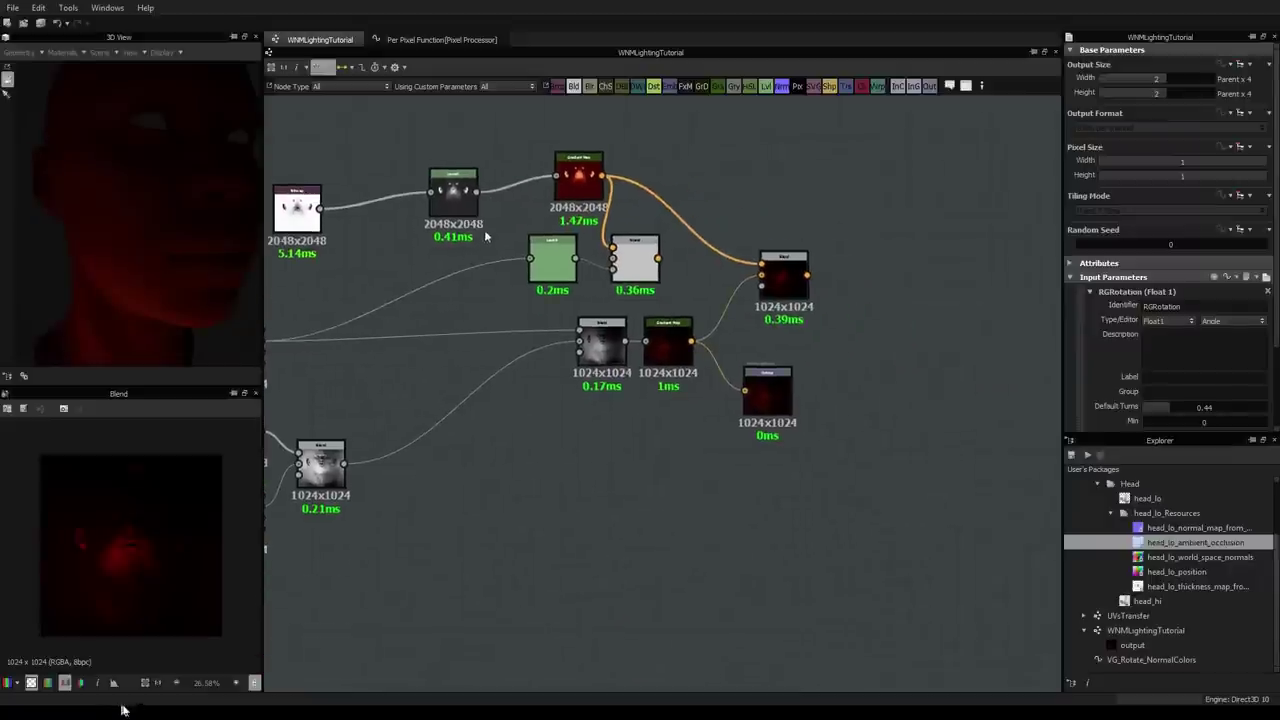
middle_drag(373, 390, 514, 415)
middle_drag(766, 372, 658, 376)
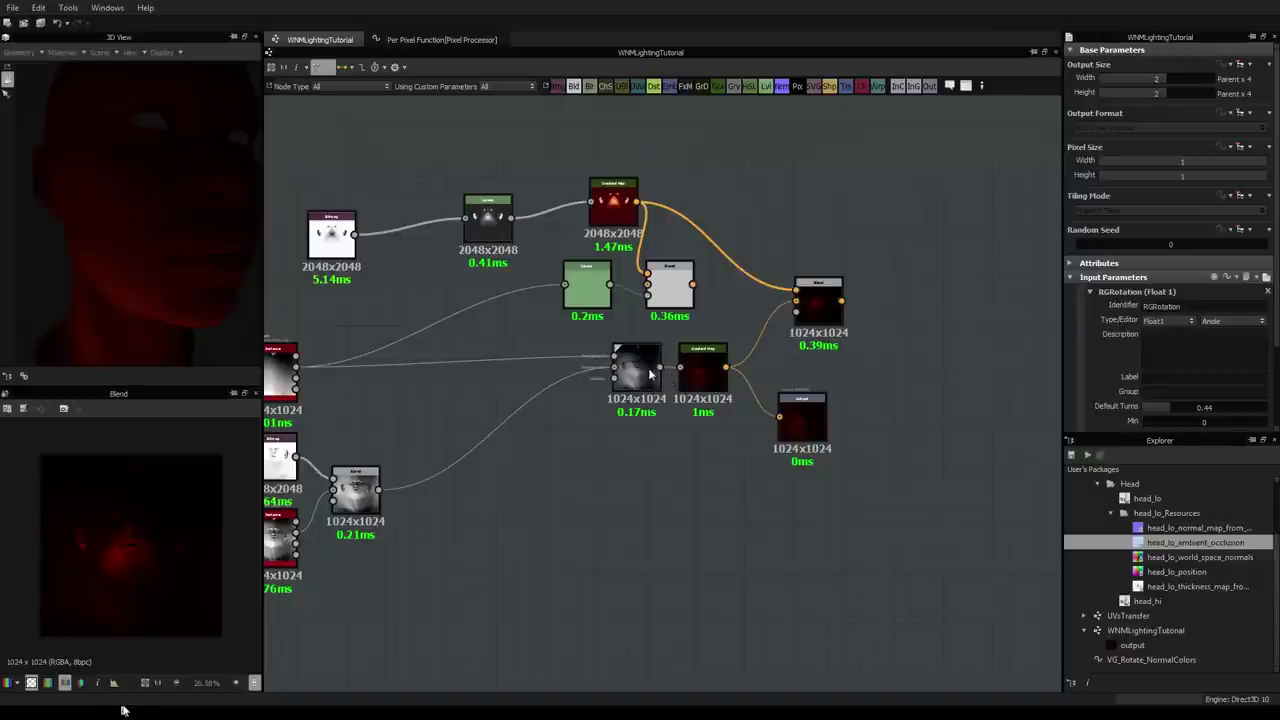
drag(658, 376, 509, 376)
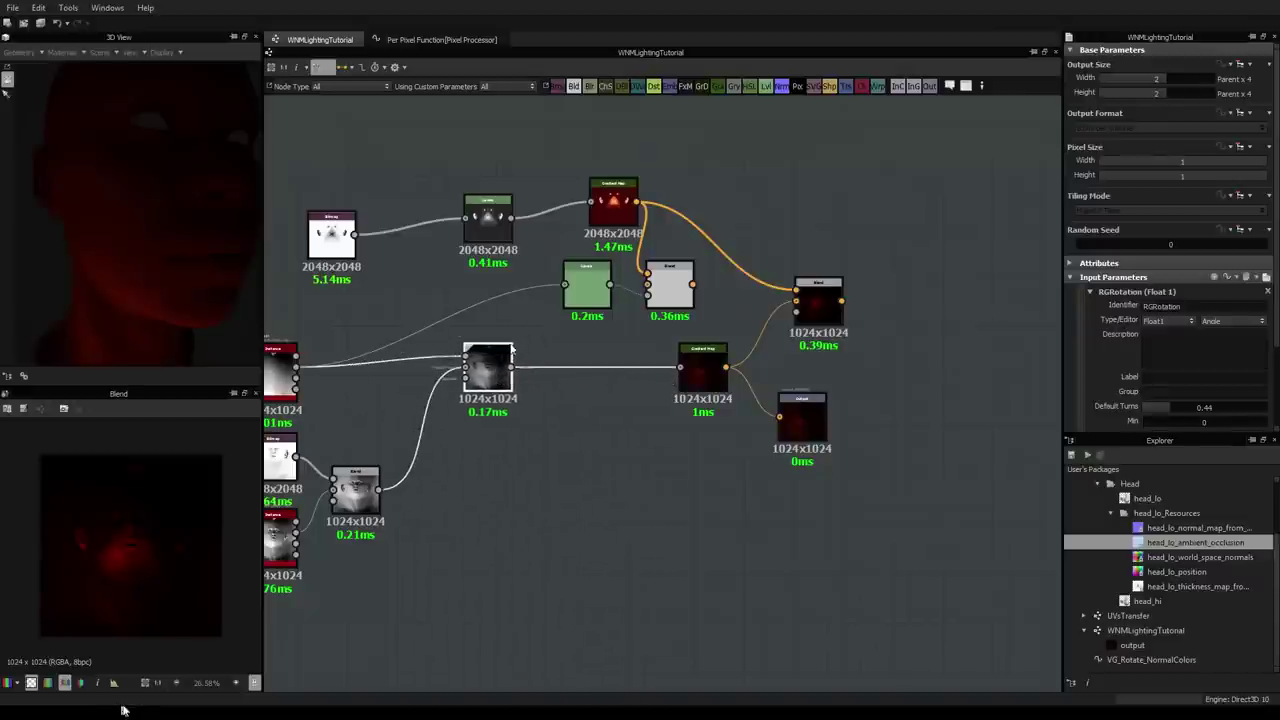
scroll(540, 299, up, 3)
middle_drag(467, 491, 461, 531)
scroll(461, 531, down, 1)
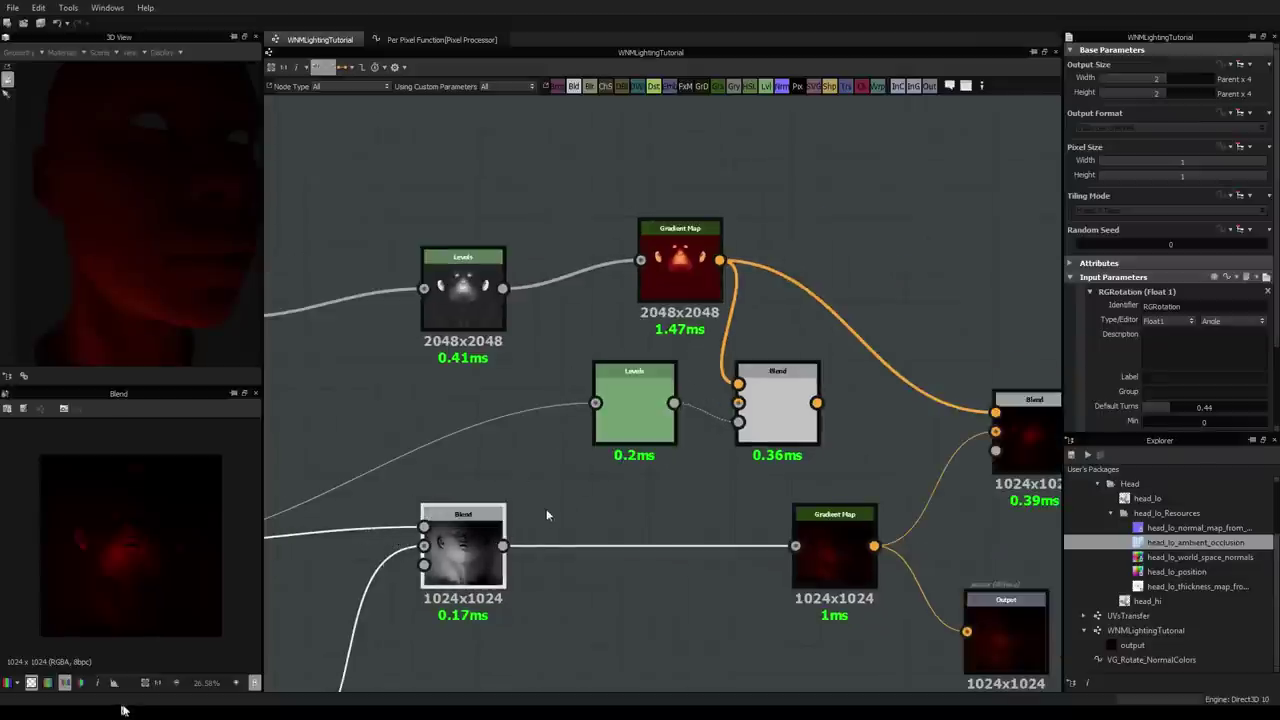
click(777, 400)
key(Delete)
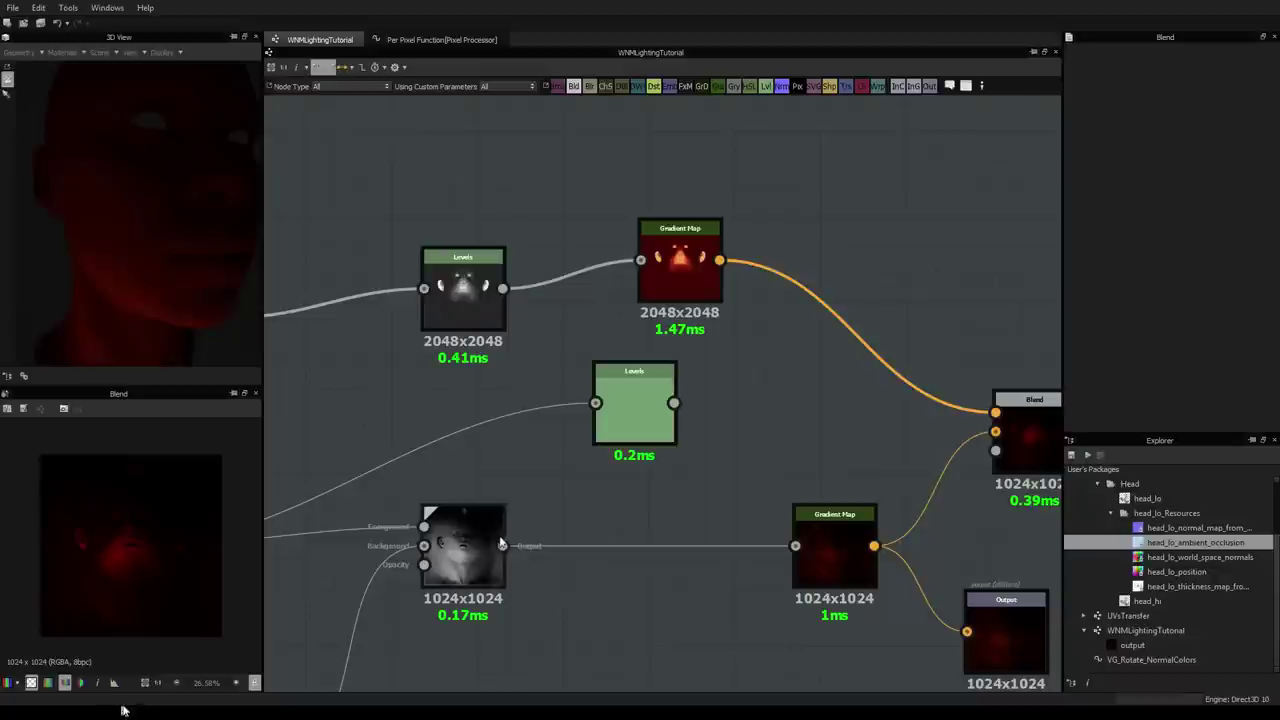
Step: Feed the grayscale shading Blend into the mask's Levels node and set its Level In Mid to 0.5
drag(503, 546, 679, 415)
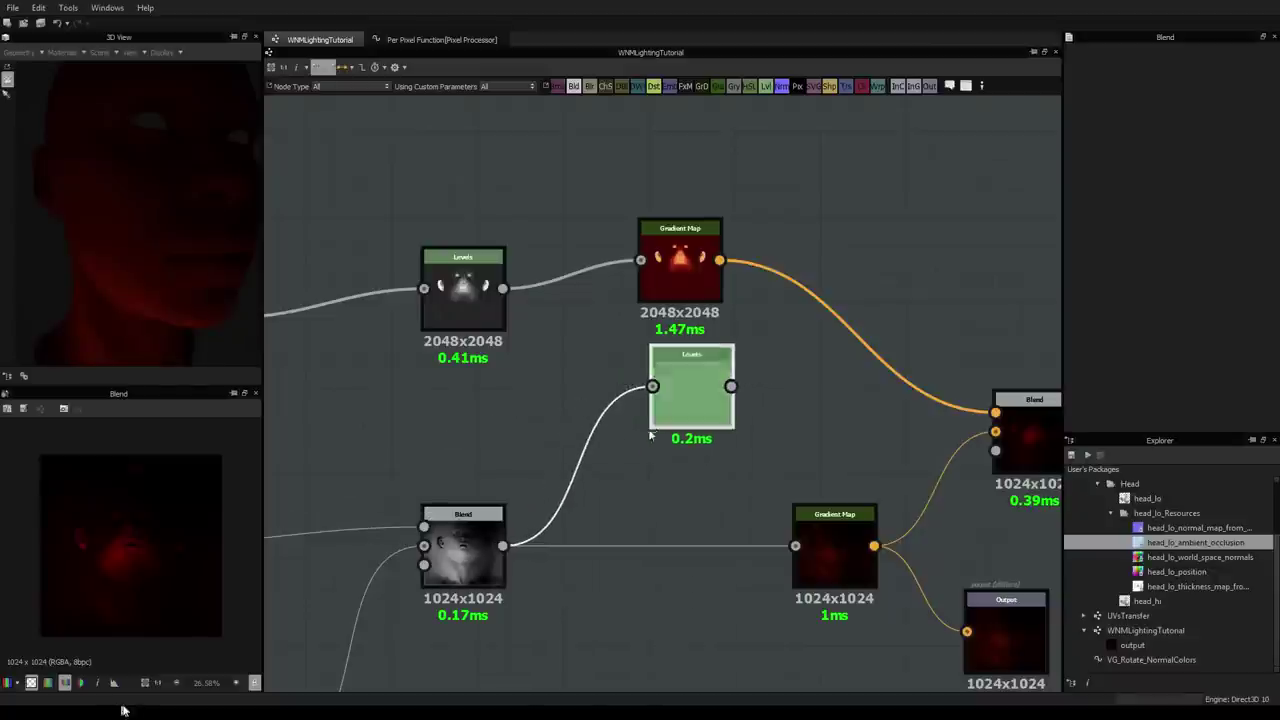
double_click(680, 414)
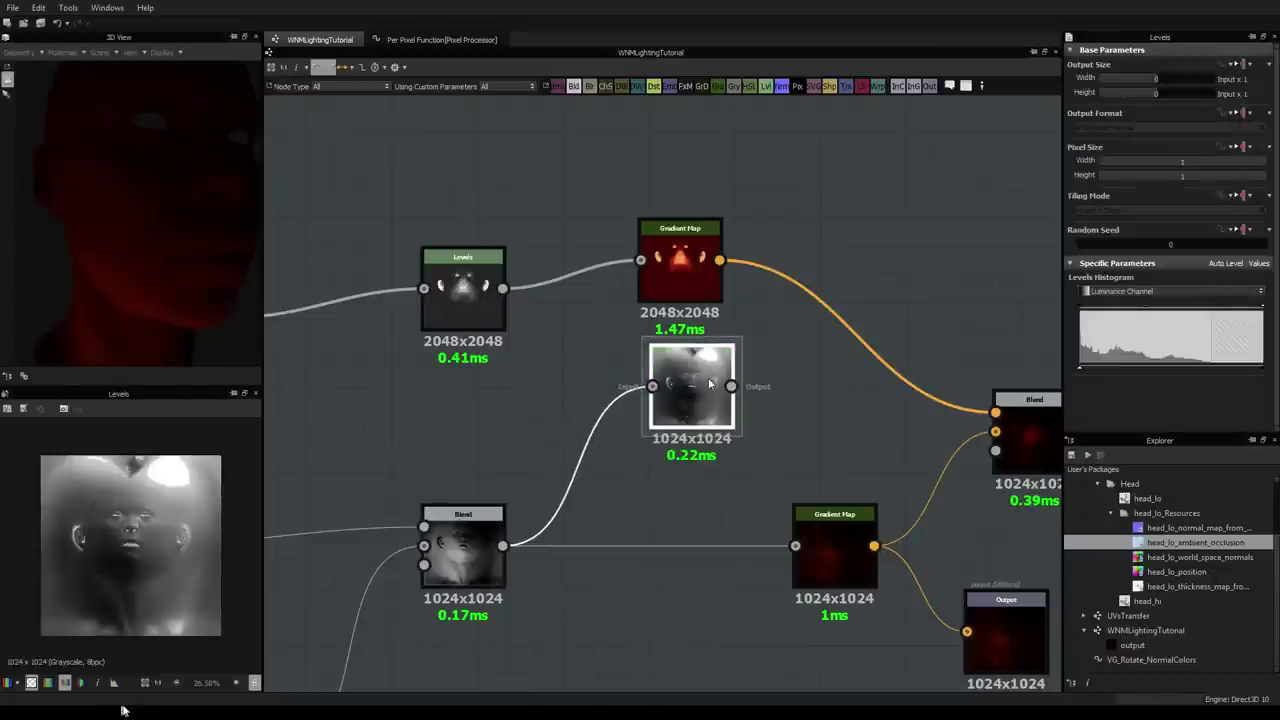
click(1258, 265)
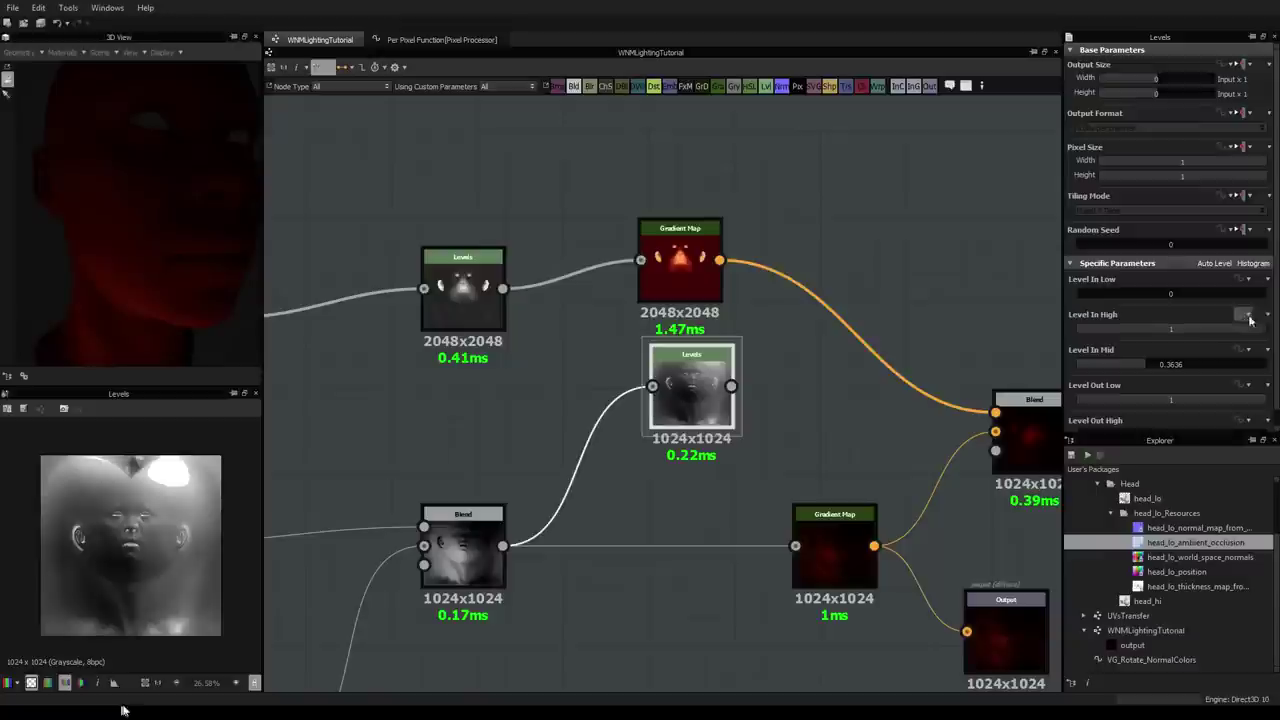
double_click(1178, 366)
text(0.5)
key(Return)
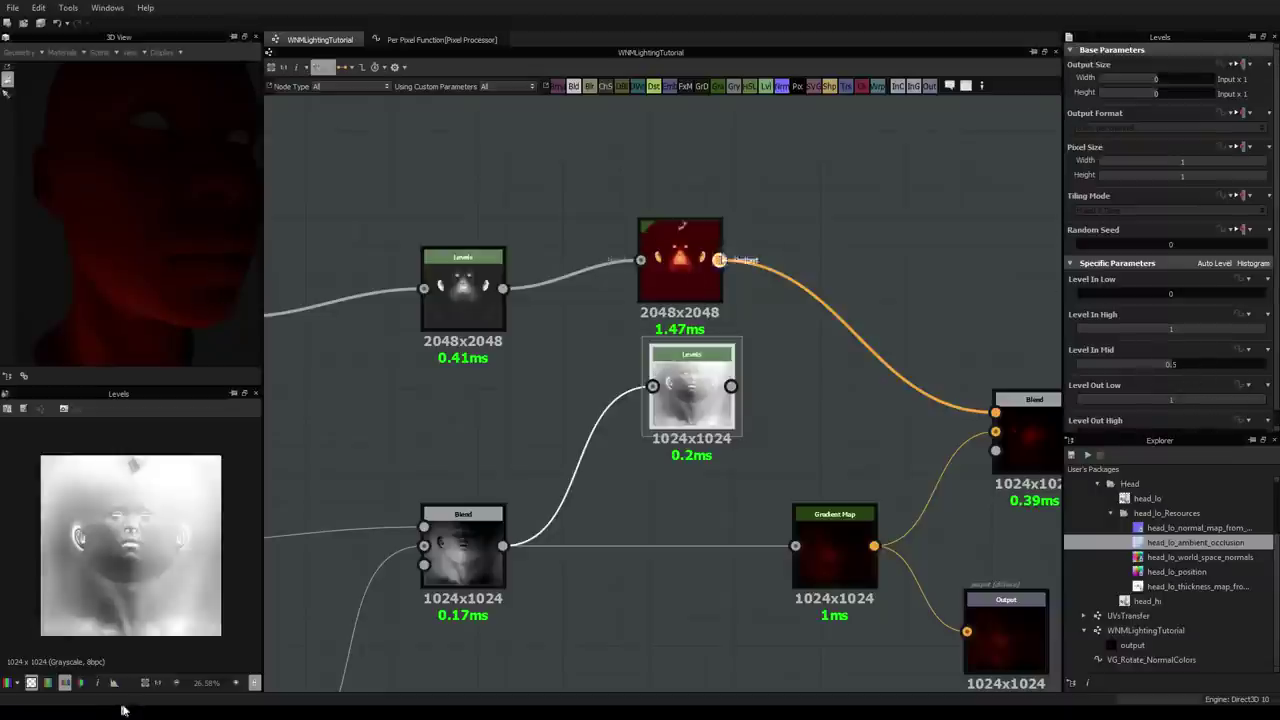
Step: Place the mask's Levels beneath the subsurface Gradient Map and darken its inverted result by lowering the input high and mid levels in the histogram
drag(681, 398, 653, 415)
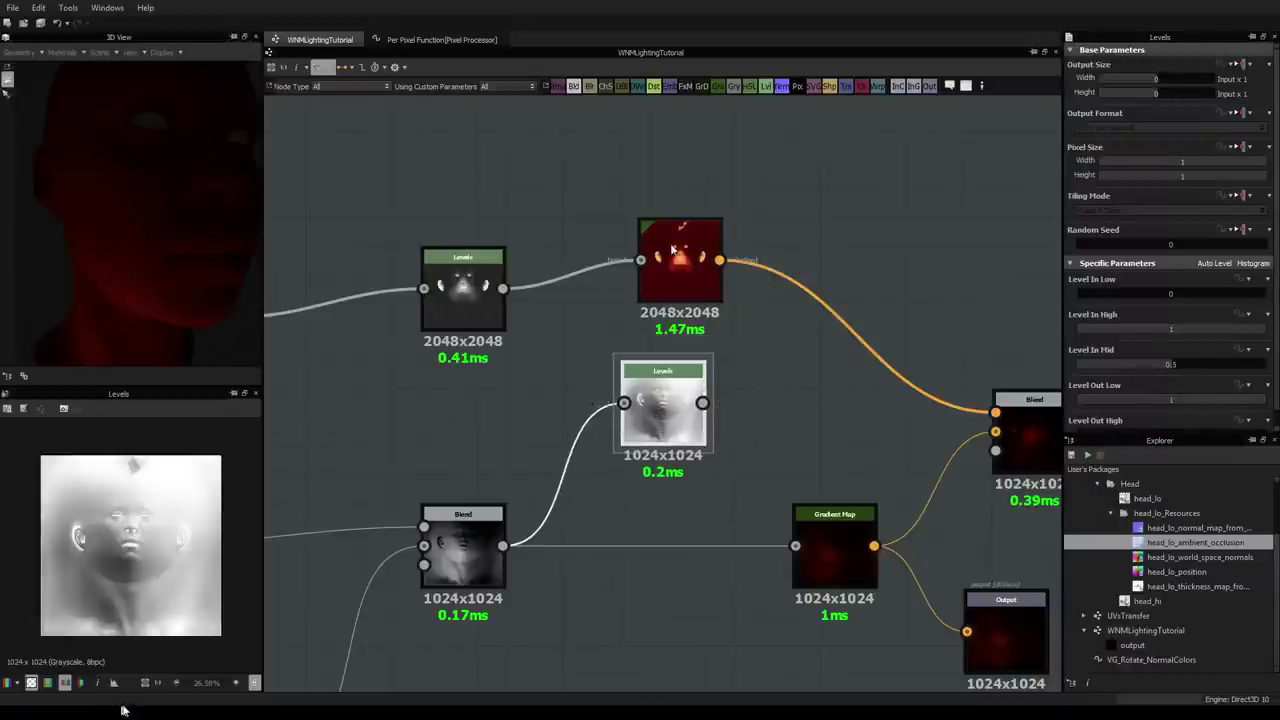
scroll(665, 260, up, 4)
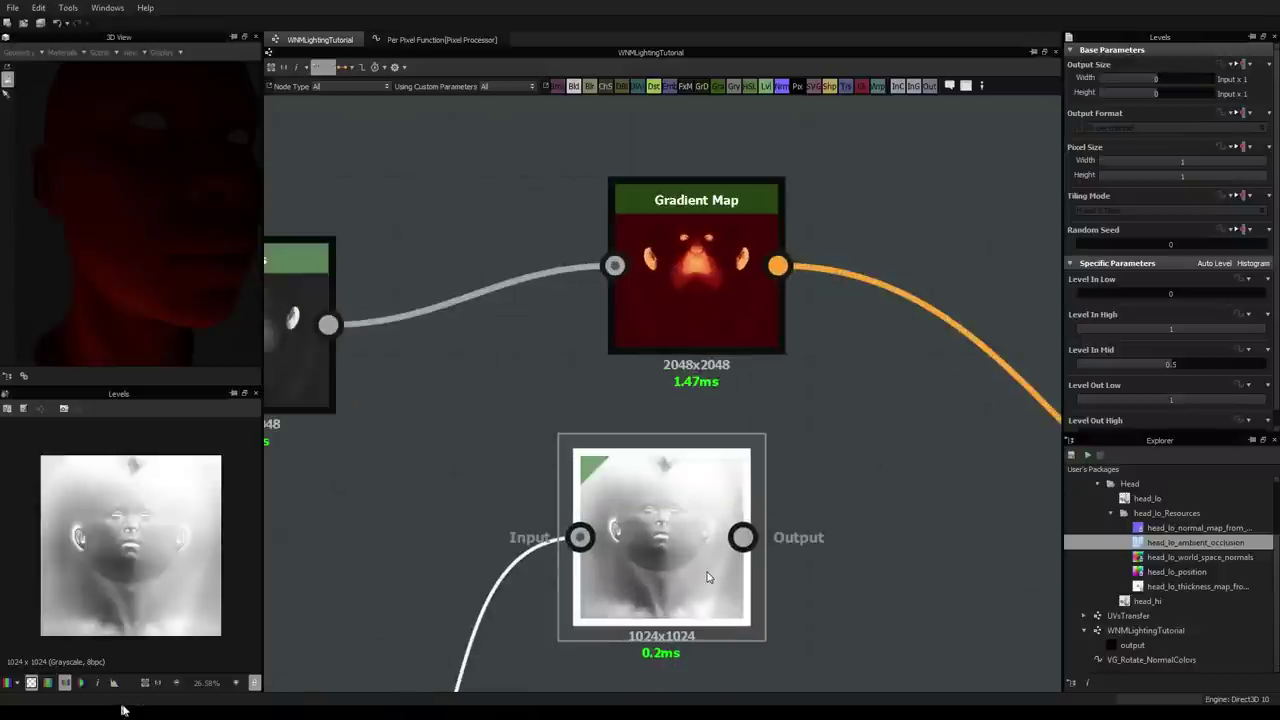
drag(620, 509, 649, 472)
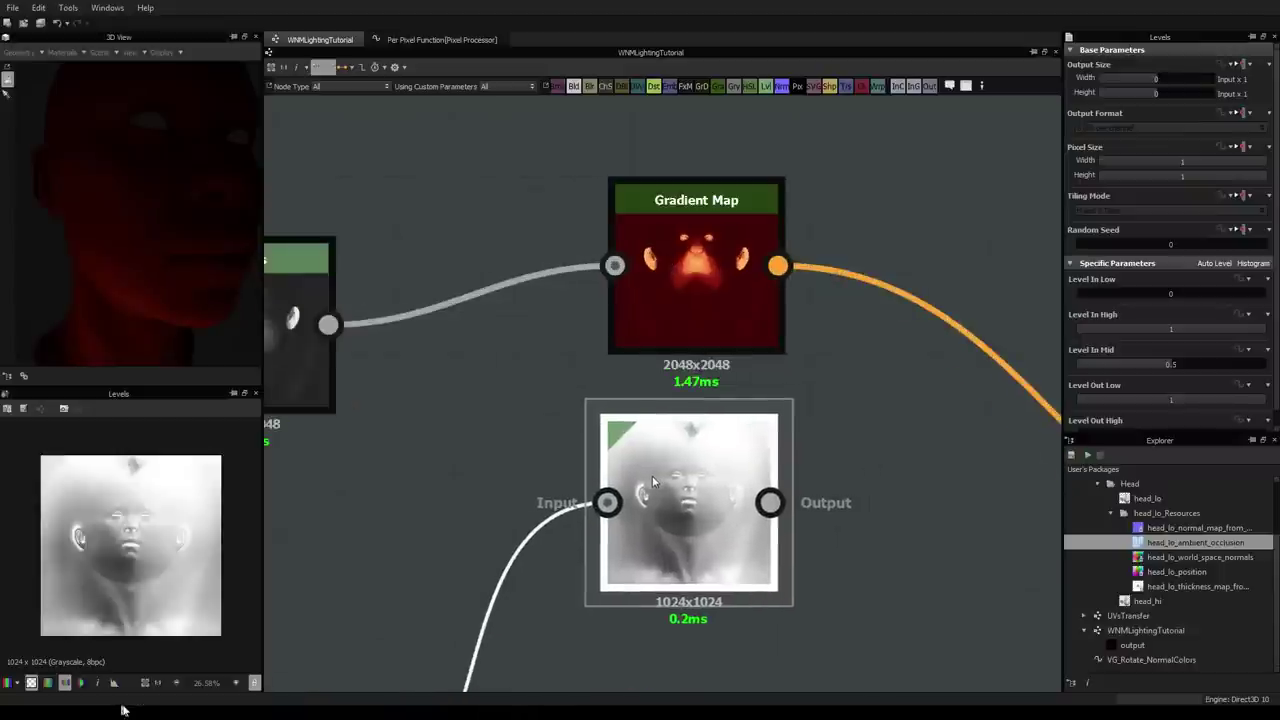
scroll(649, 472, down, 4)
scroll(630, 524, up, 4)
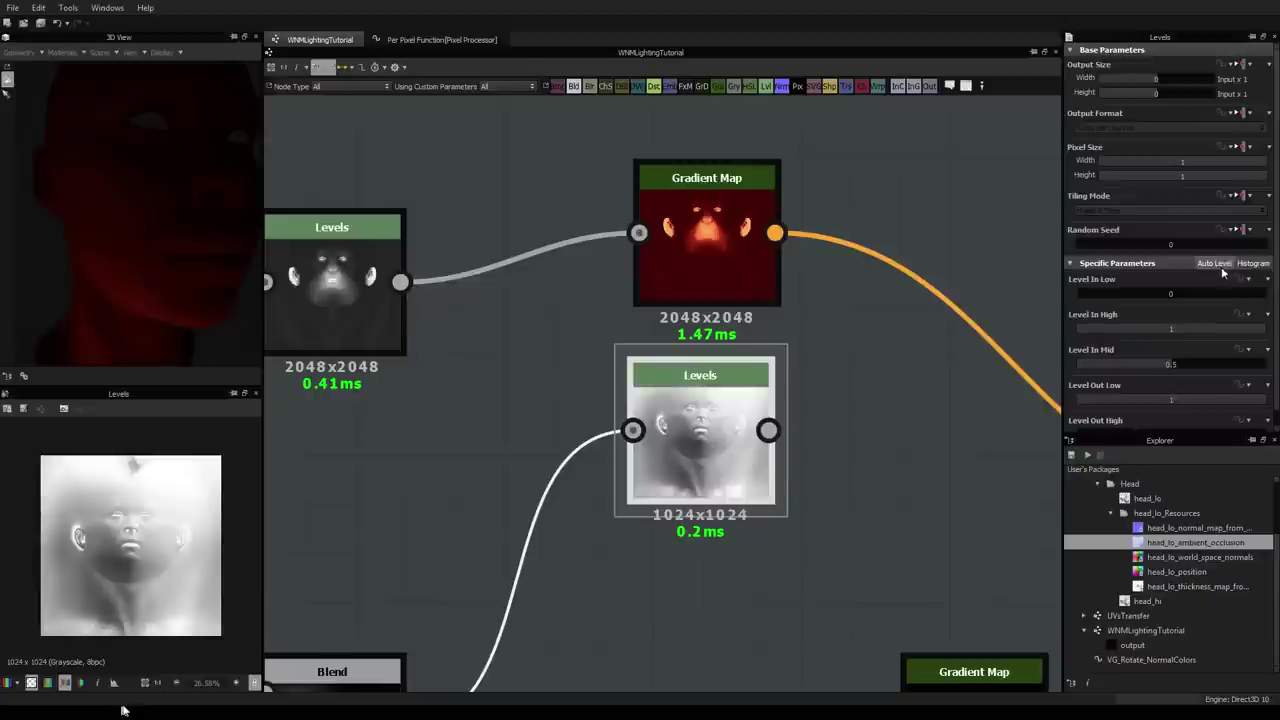
click(1255, 264)
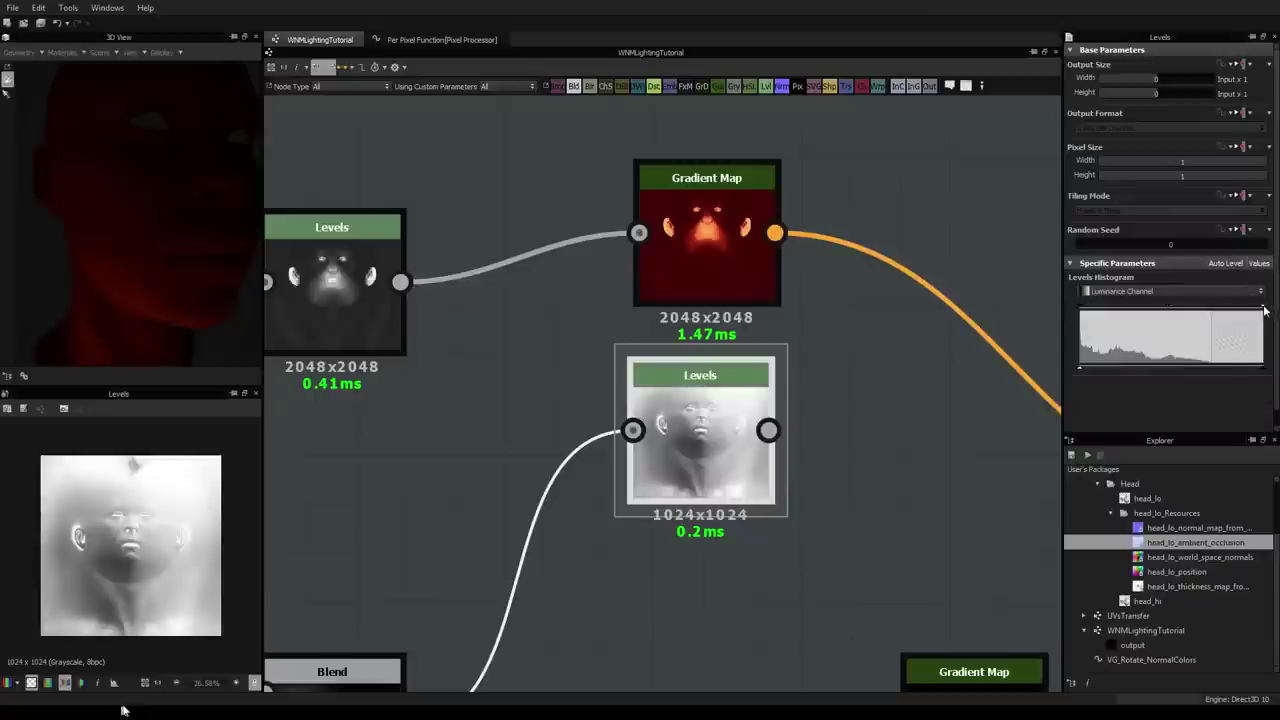
drag(1264, 311, 1210, 313)
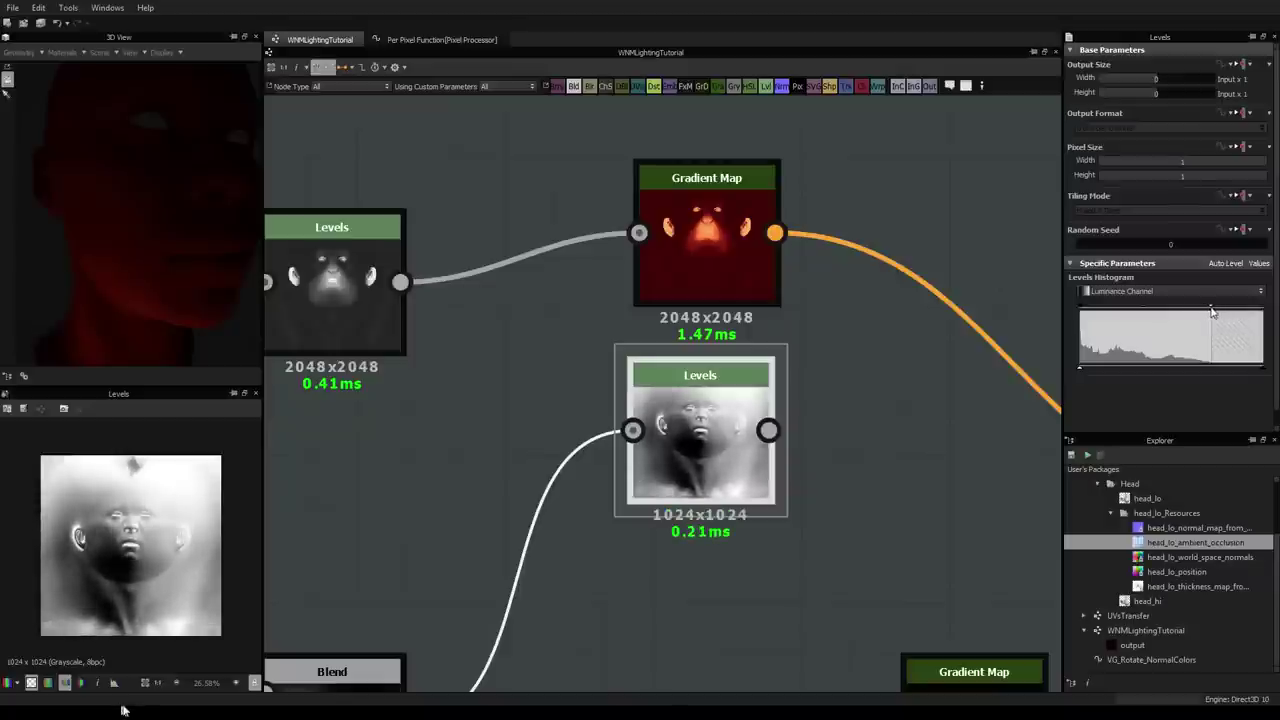
drag(1210, 311, 1178, 310)
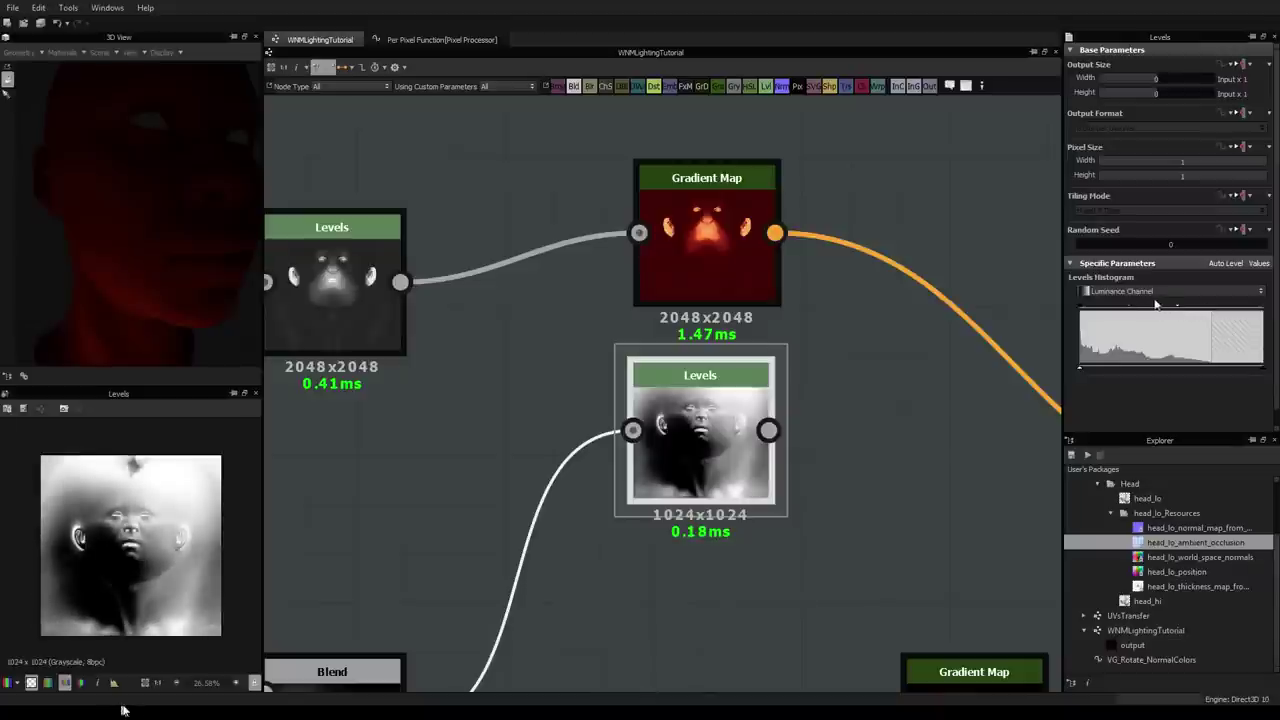
drag(1130, 311, 1105, 311)
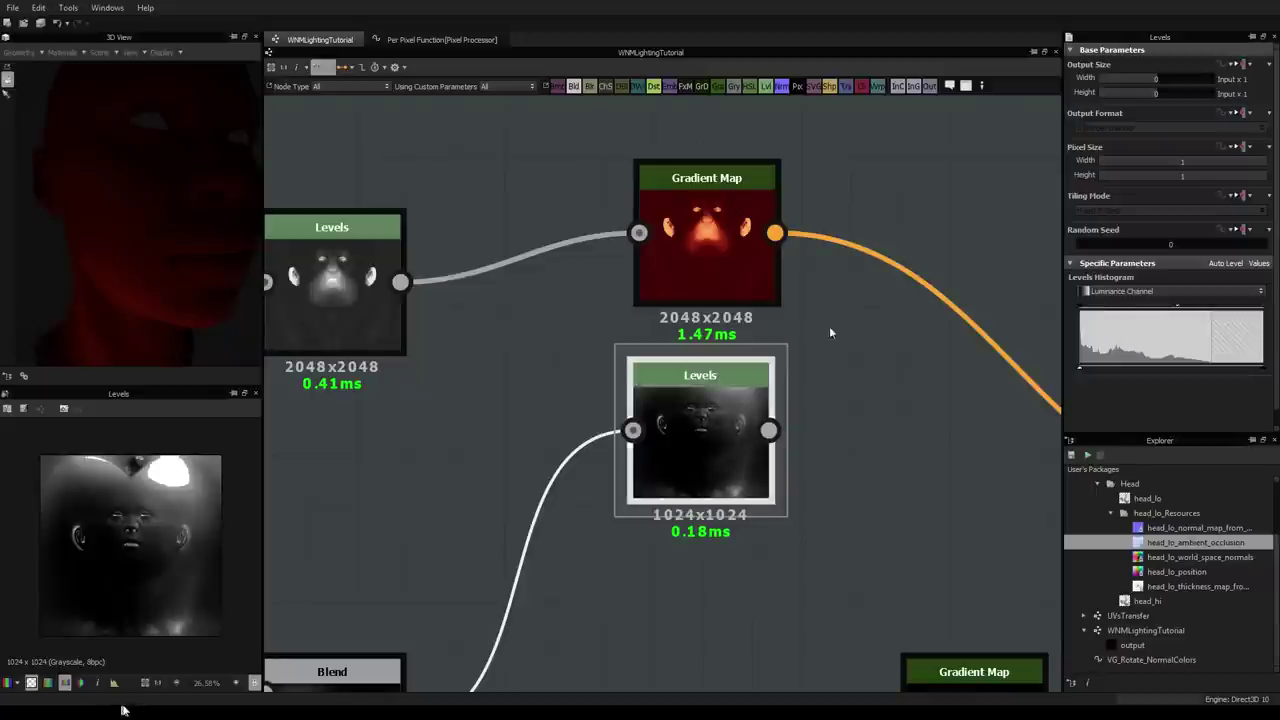
Step: Add a black Uniform Color node and place it near the thickness Levels, moving the mask's Levels down to make space
key(space)
text(uniform)
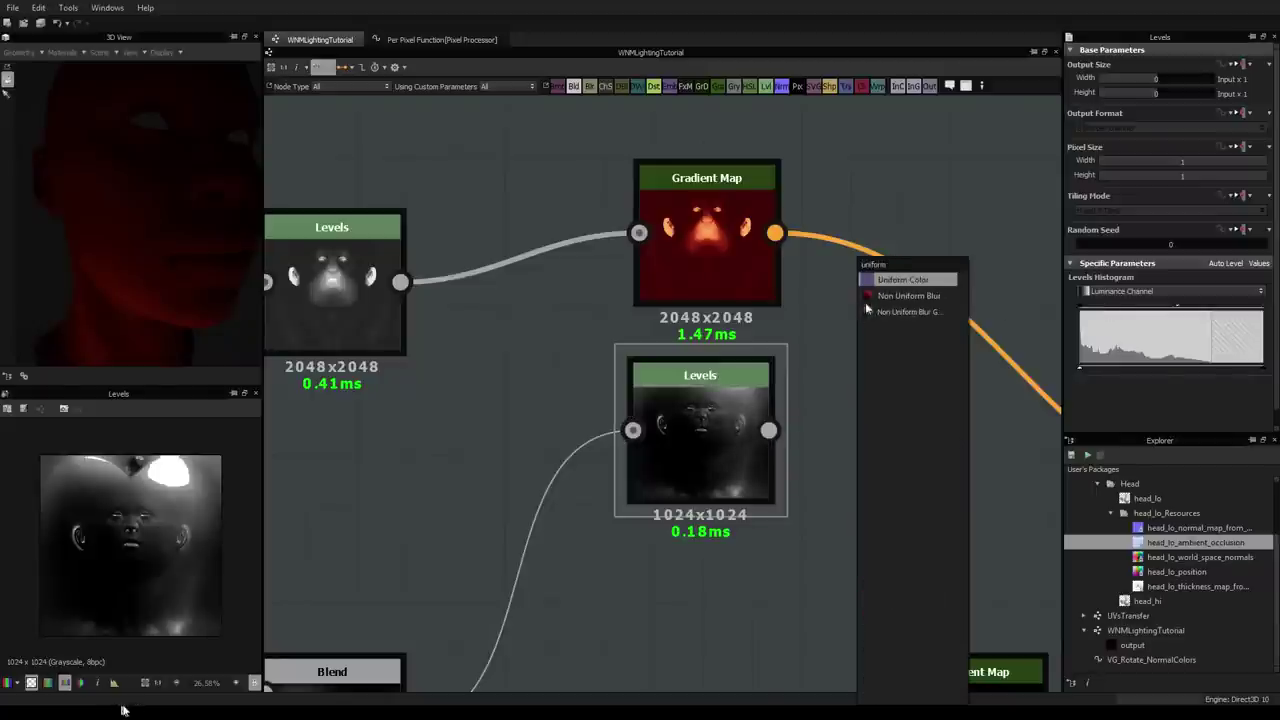
click(884, 281)
drag(742, 443, 719, 542)
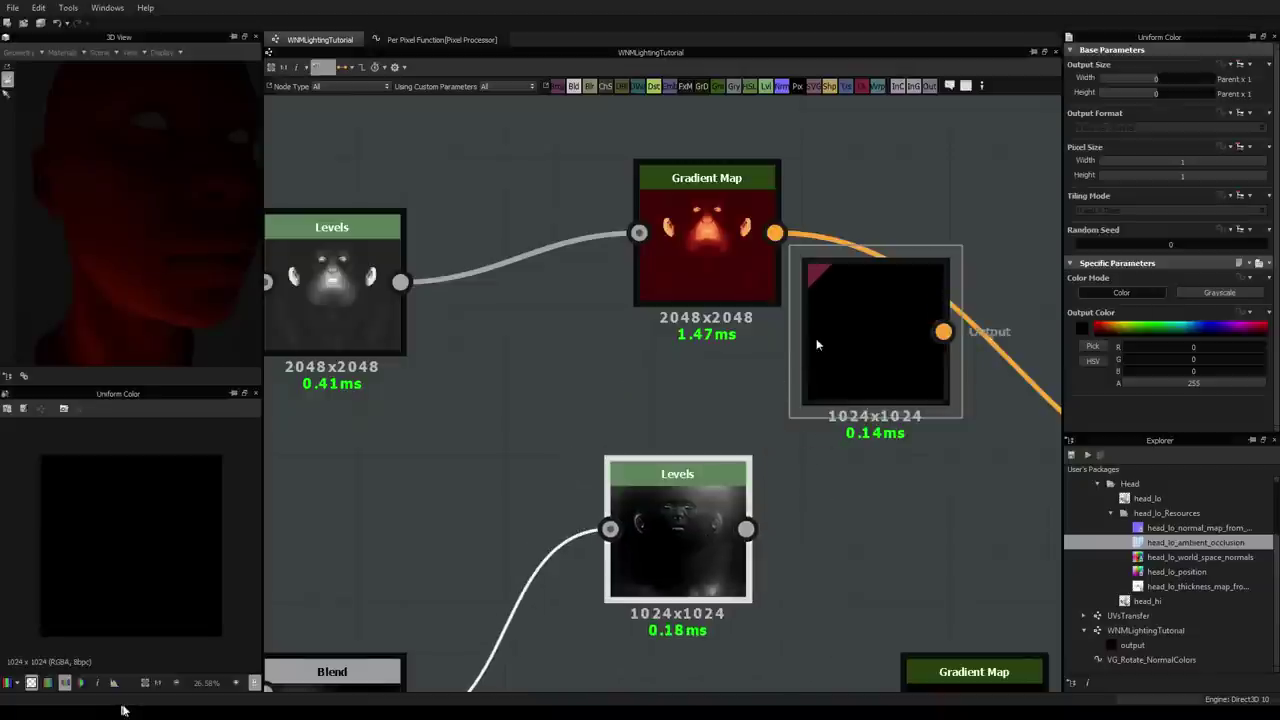
drag(828, 331, 481, 421)
Step: Arrange the Uniform Color node below the thickness Levels and shift the mask's Levels closer to the shading Blend
middle_drag(663, 377, 749, 296)
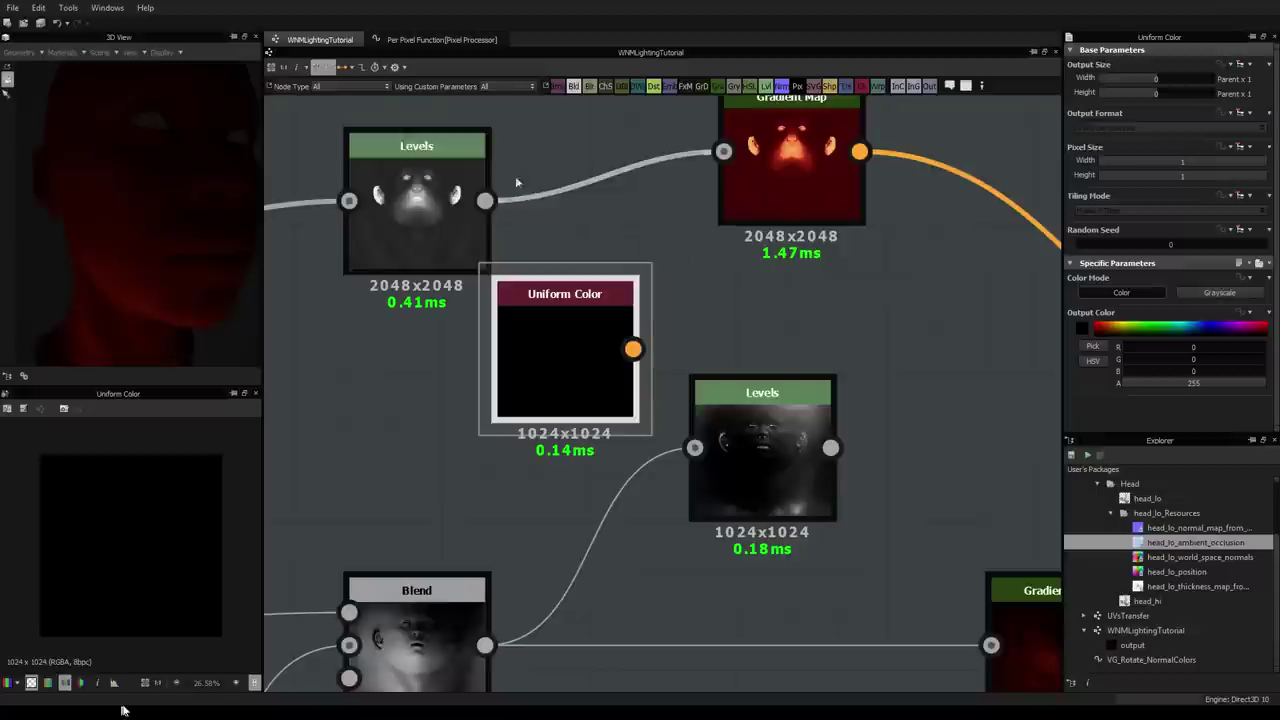
drag(444, 200, 443, 177)
middle_drag(746, 230, 721, 299)
scroll(721, 299, down, 1)
drag(596, 391, 456, 433)
drag(753, 468, 671, 508)
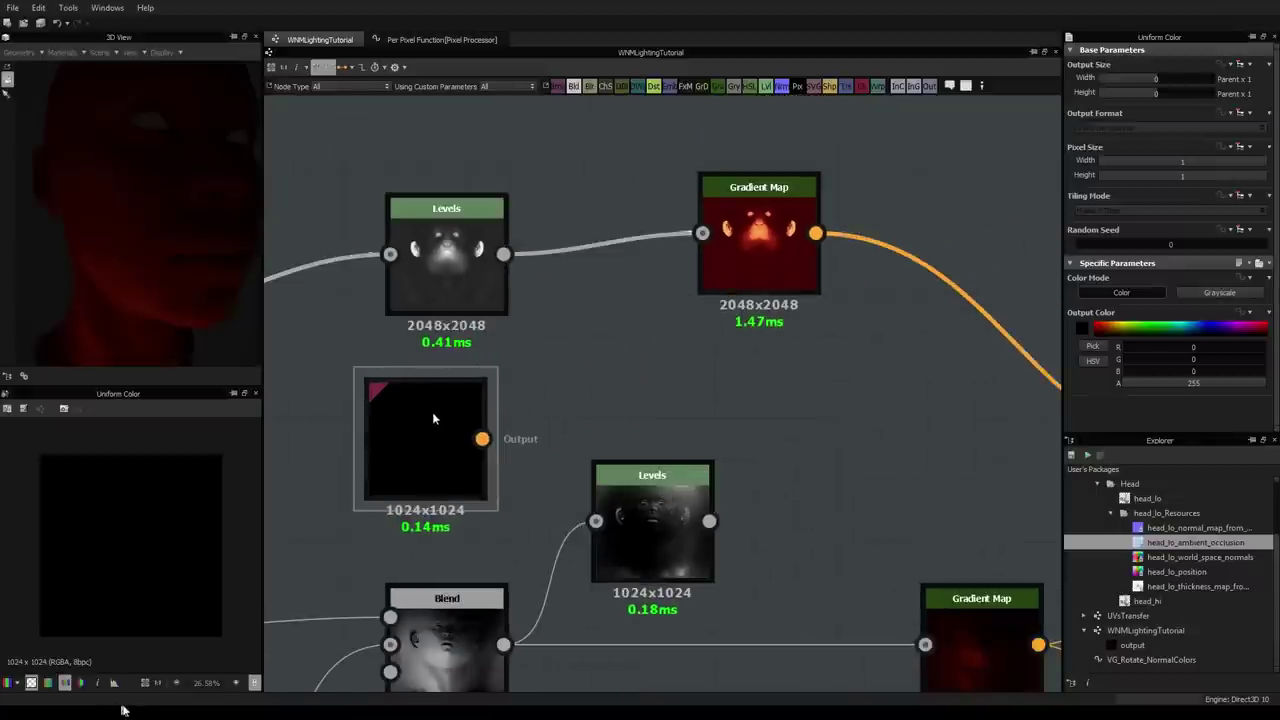
Step: Add a Blend over the black Uniform Color with the thickness Levels as foreground and mask Levels as opacity, moving the subsurface Gradient Map away
key(space)
text(blen)
key(Return)
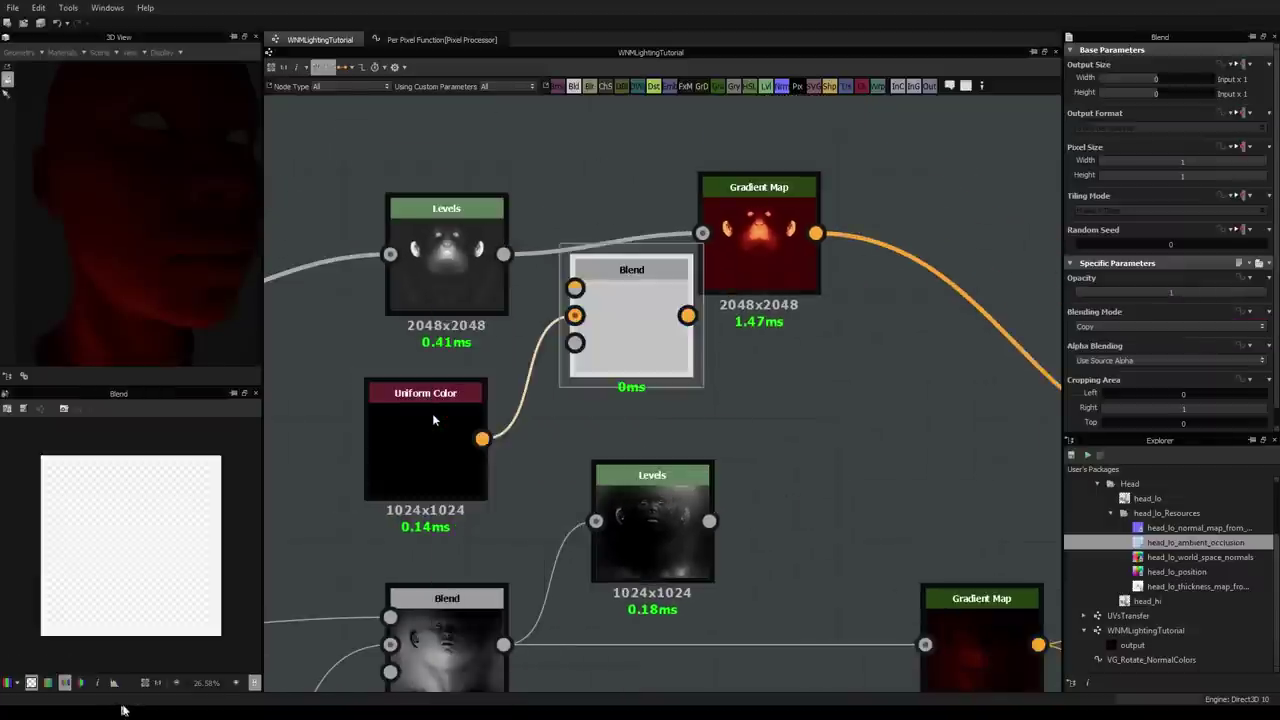
drag(503, 254, 576, 290)
drag(708, 521, 574, 343)
drag(747, 267, 805, 226)
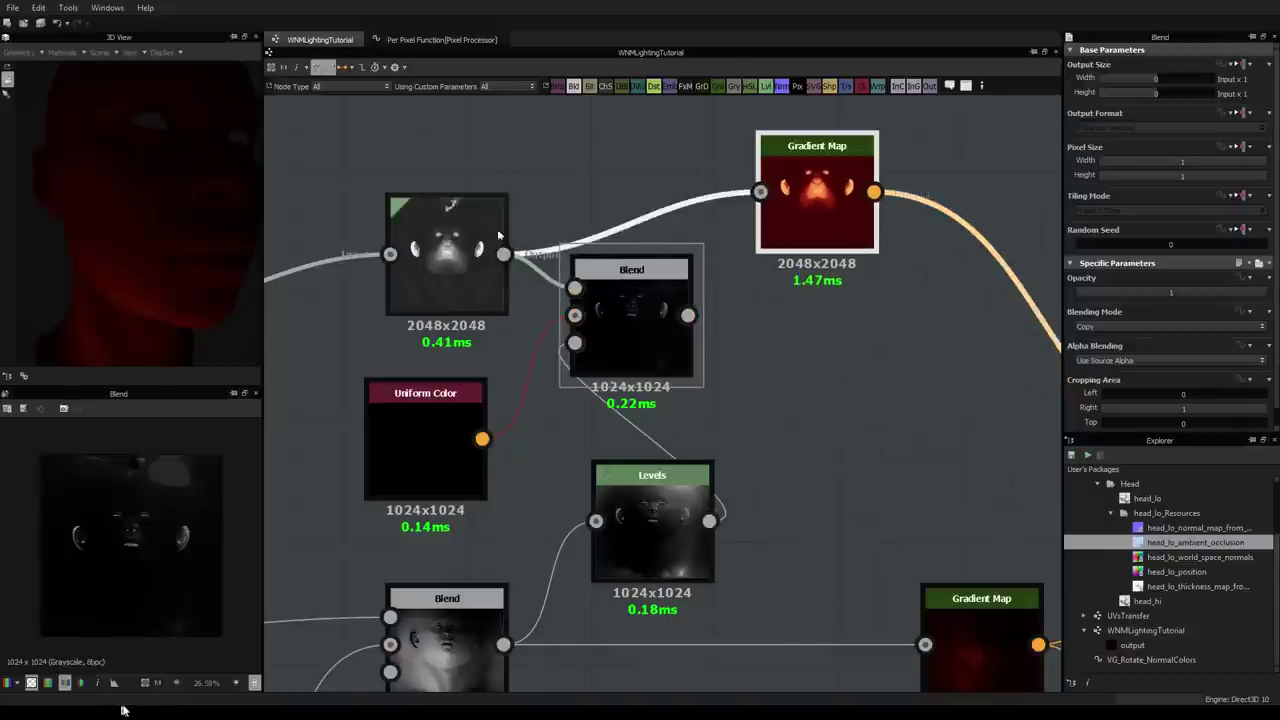
Step: Feed the masked thickness Blend into the subsurface Gradient Map in place of the direct Levels link and preview the colored result
scroll(624, 325, up, 3)
scroll(625, 330, down, 4)
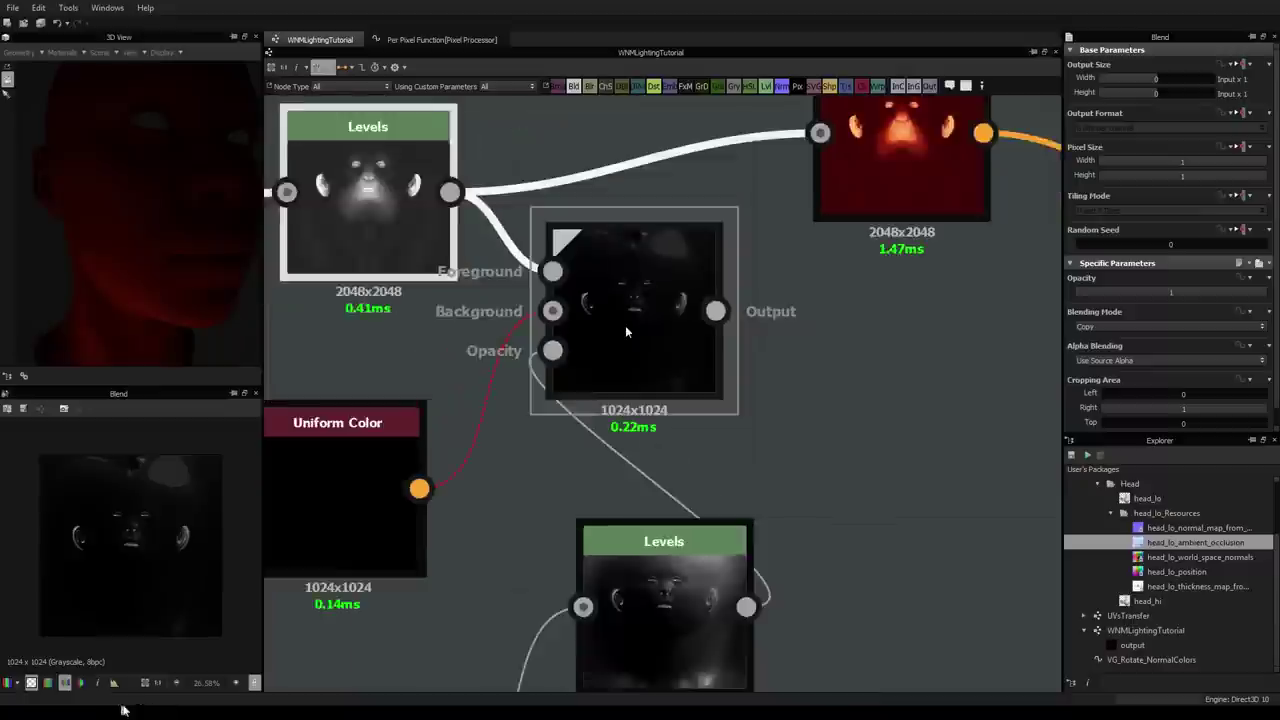
drag(741, 227, 744, 209)
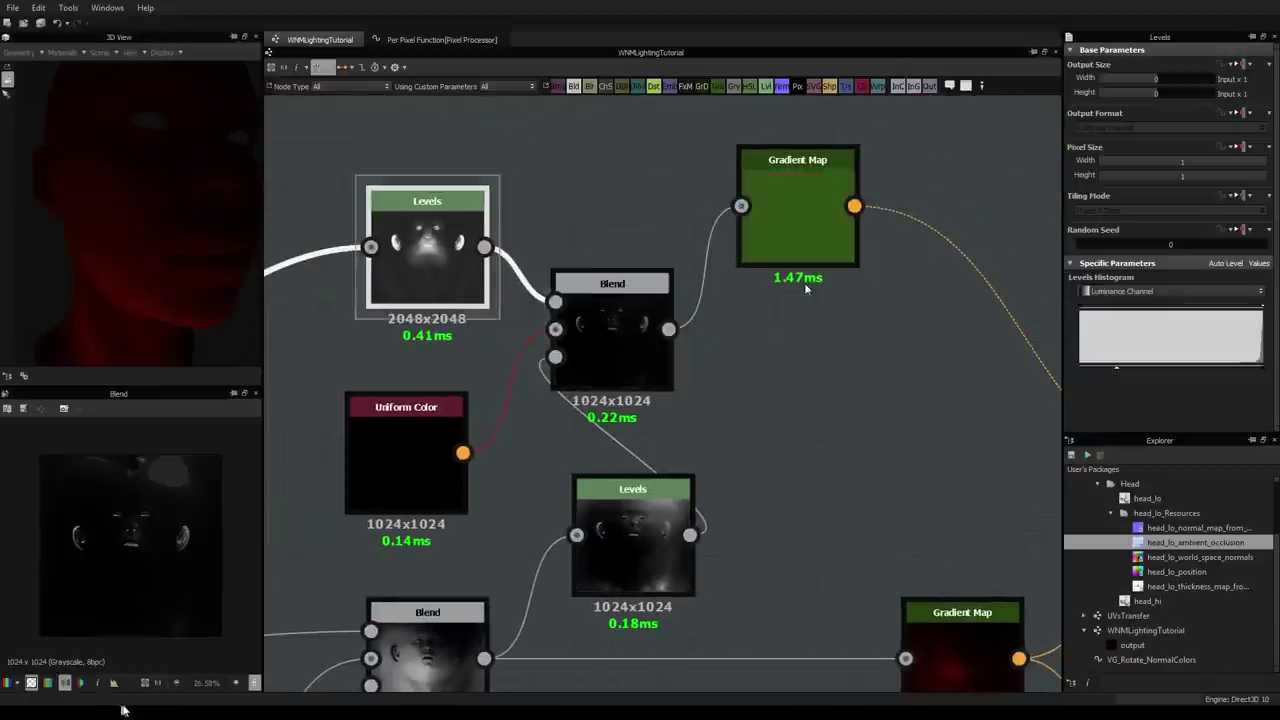
double_click(816, 229)
middle_drag(923, 391, 792, 494)
scroll(708, 335, up, 3)
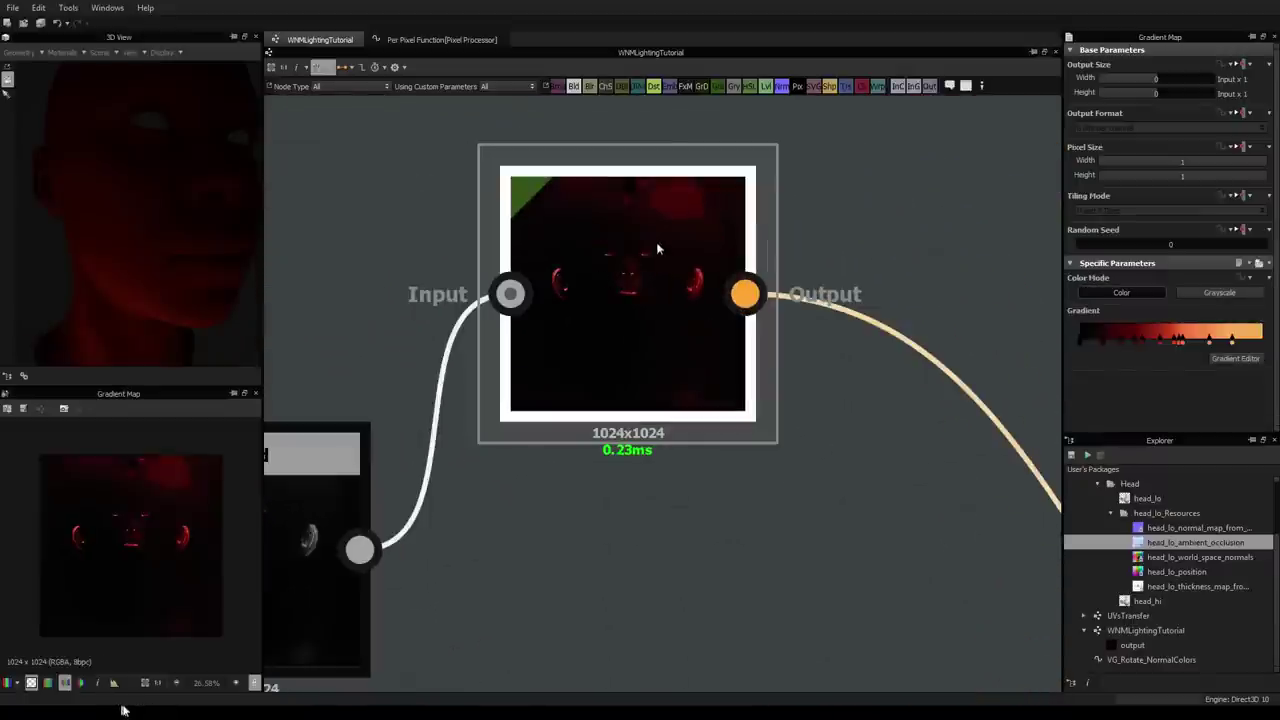
scroll(595, 286, down, 4)
middle_drag(668, 438, 839, 347)
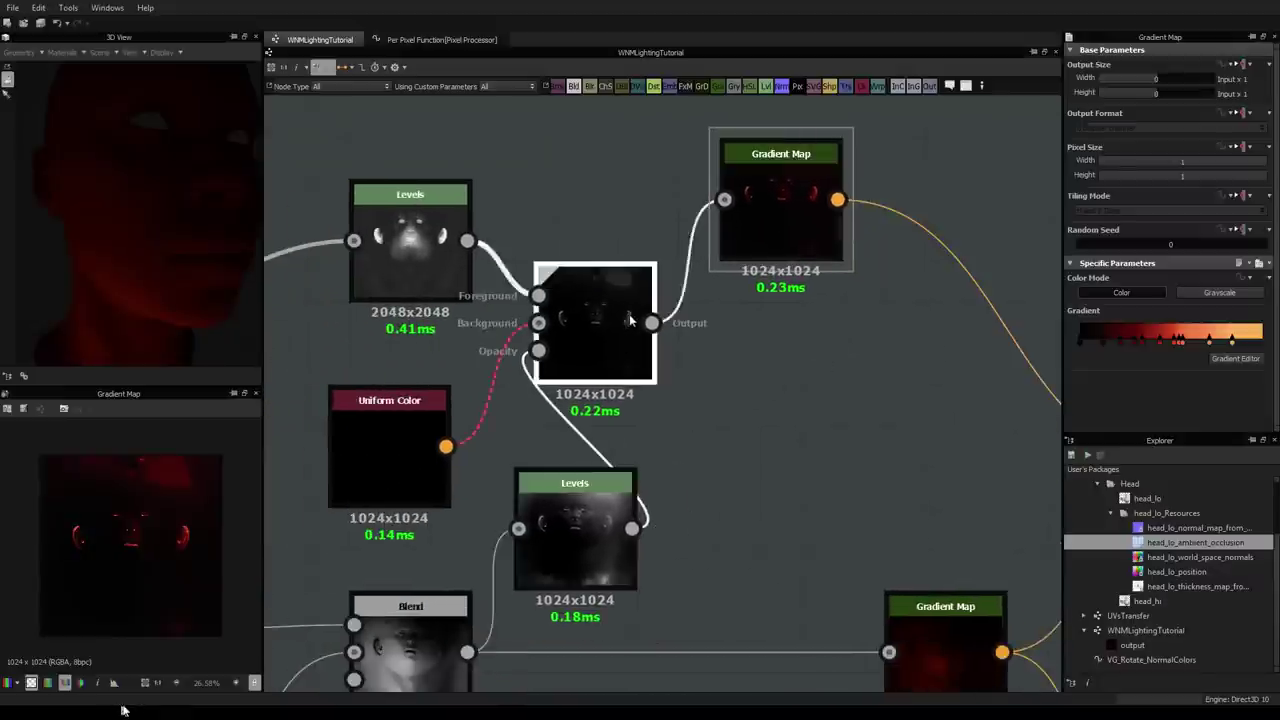
Step: Shift the masked thickness Blend slightly and tighten the input levels of the mask's Levels histogram for stronger contrast
drag(630, 320, 651, 321)
click(575, 530)
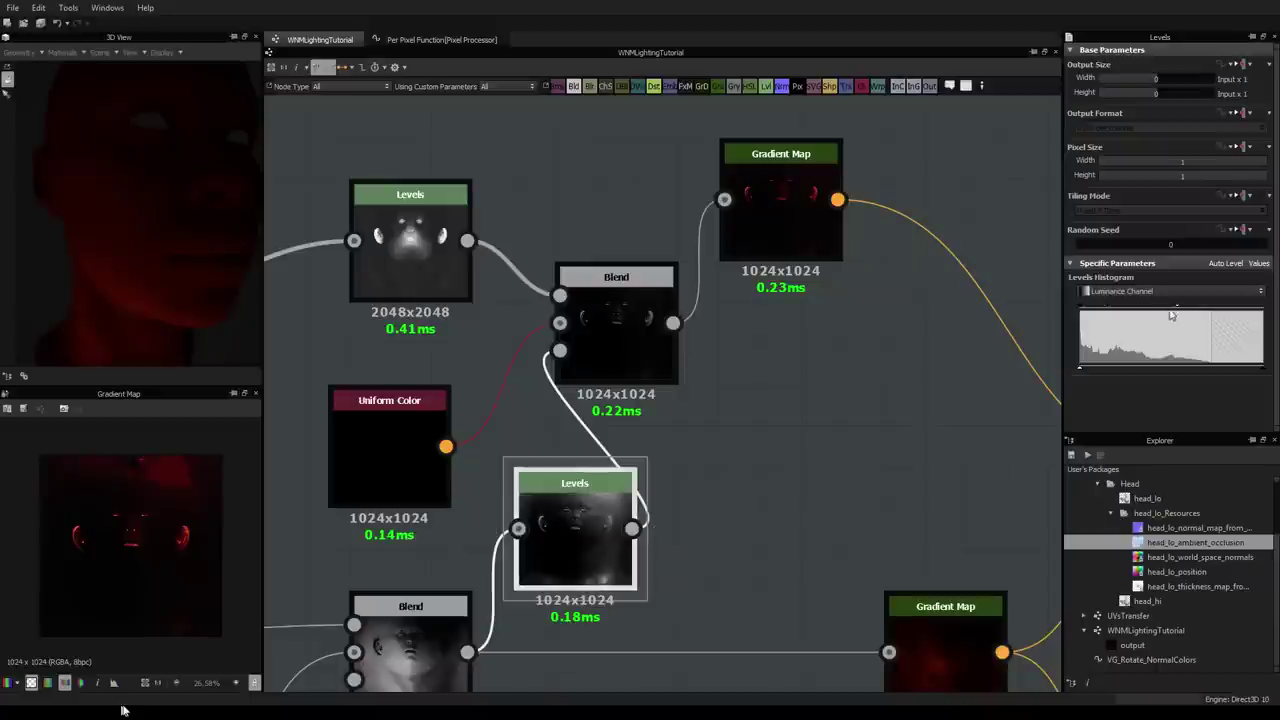
drag(1176, 309, 1127, 309)
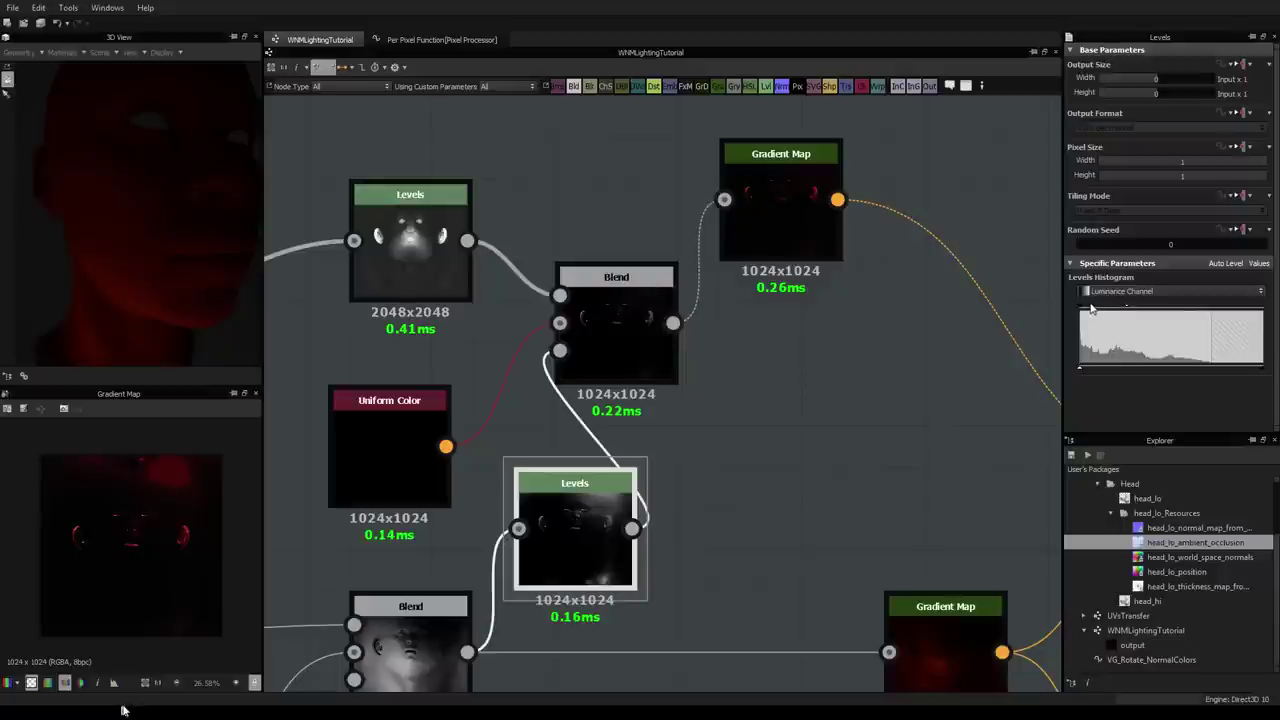
drag(1095, 310, 1100, 312)
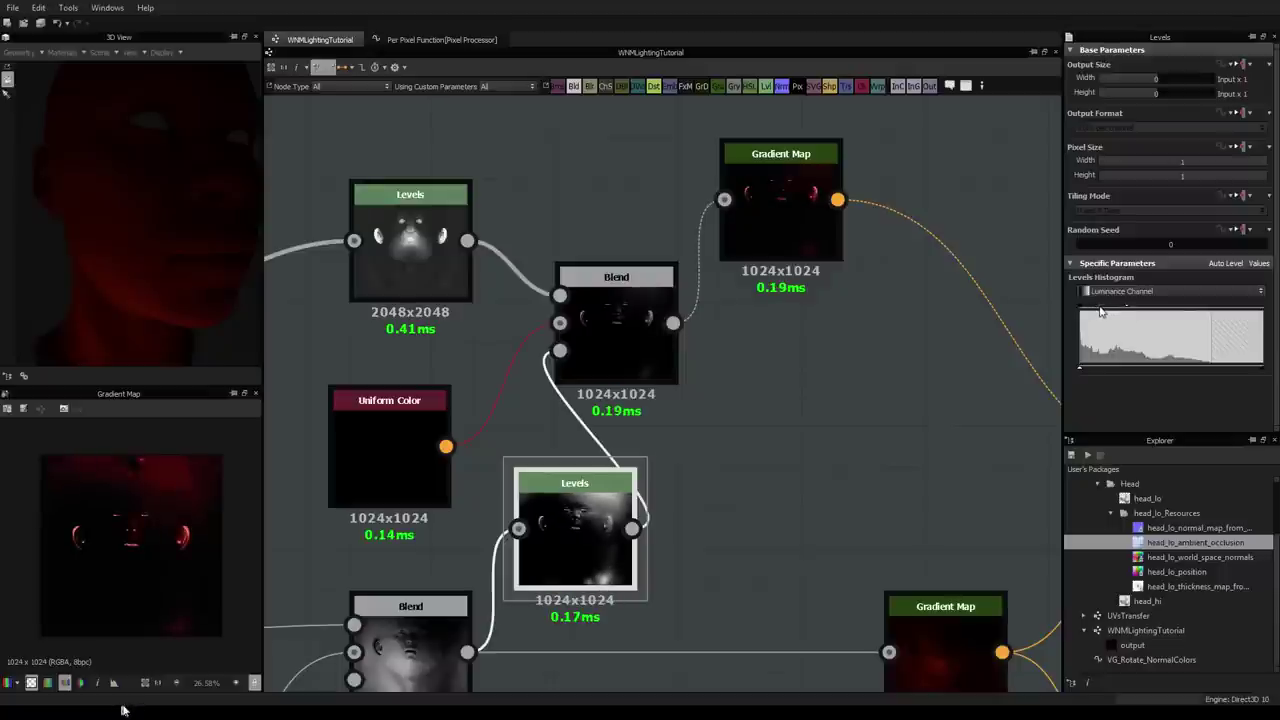
Step: Reposition the masked thickness Blend and subsurface Gradient Map, and connect that Blend to the final color Blend's opacity
scroll(721, 301, down, 4)
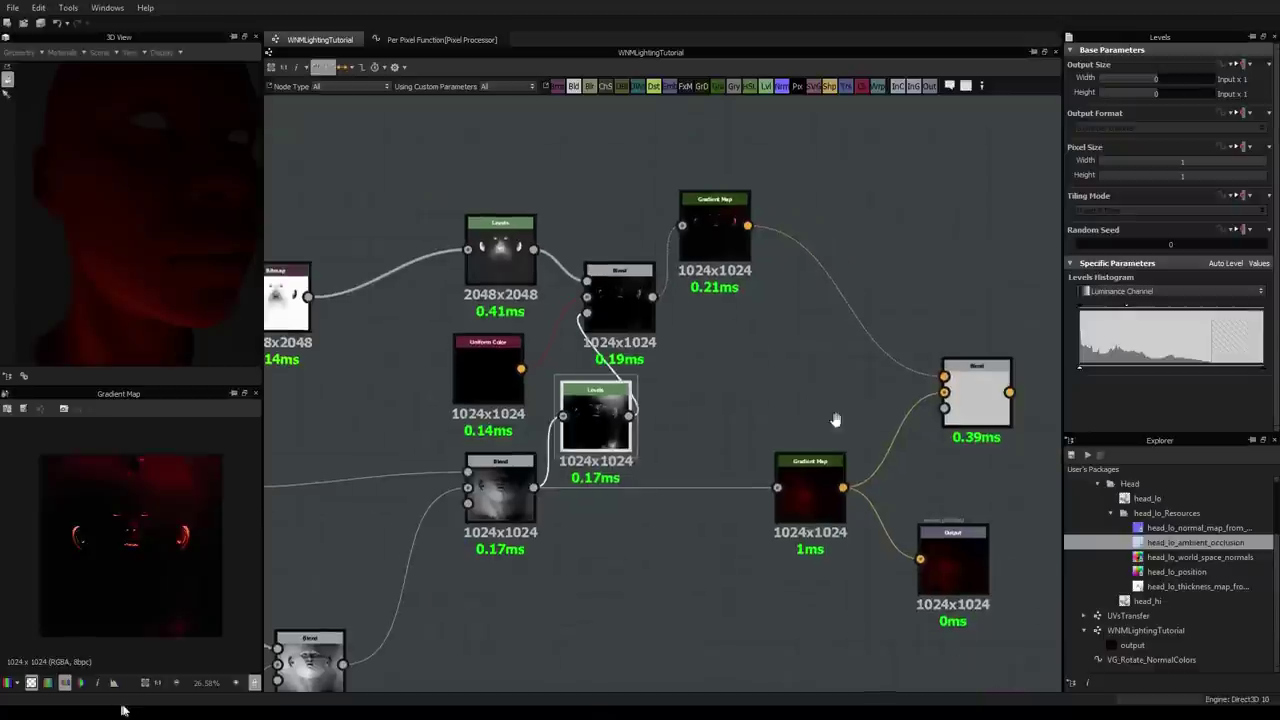
scroll(699, 470, up, 3)
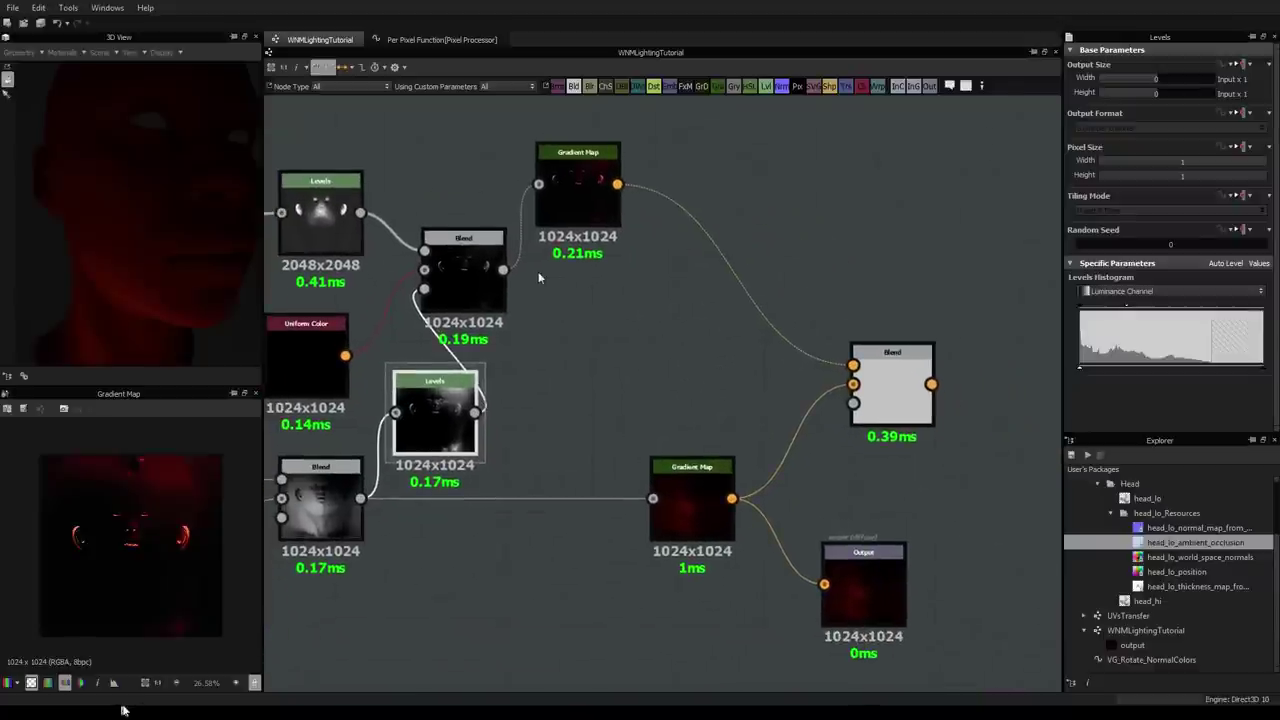
drag(441, 266, 583, 333)
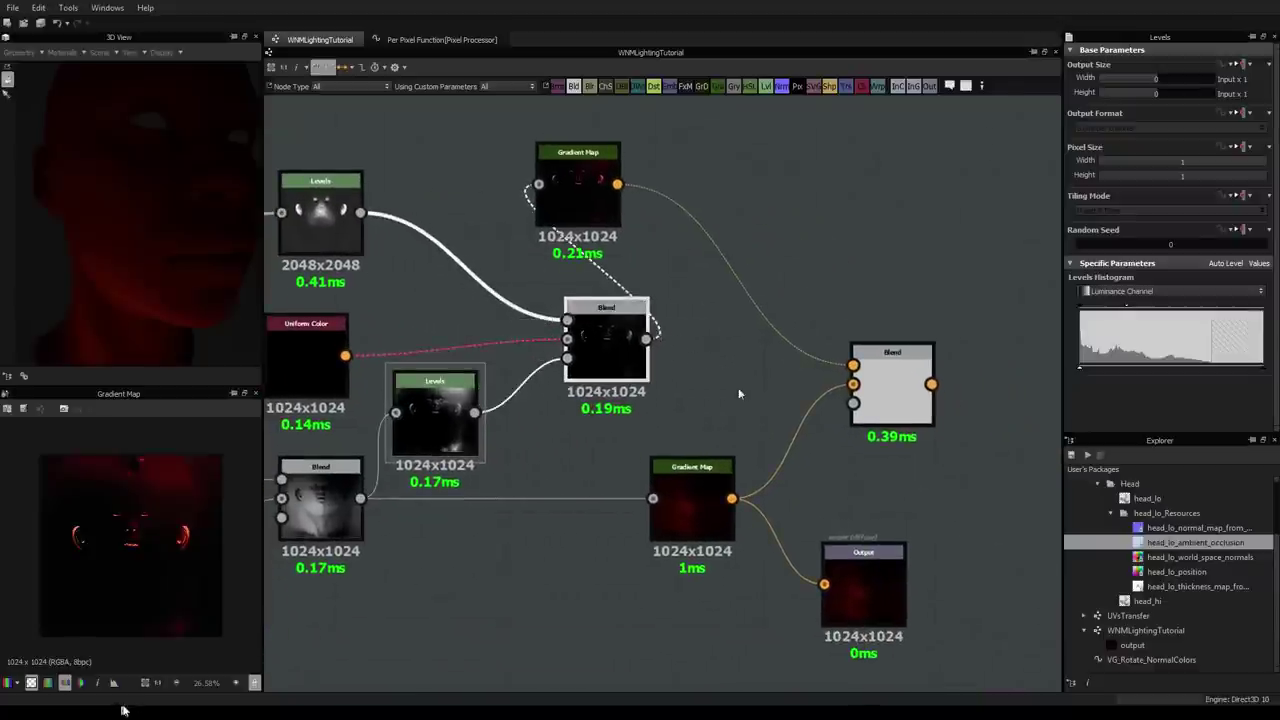
drag(686, 371, 889, 410)
drag(615, 225, 730, 254)
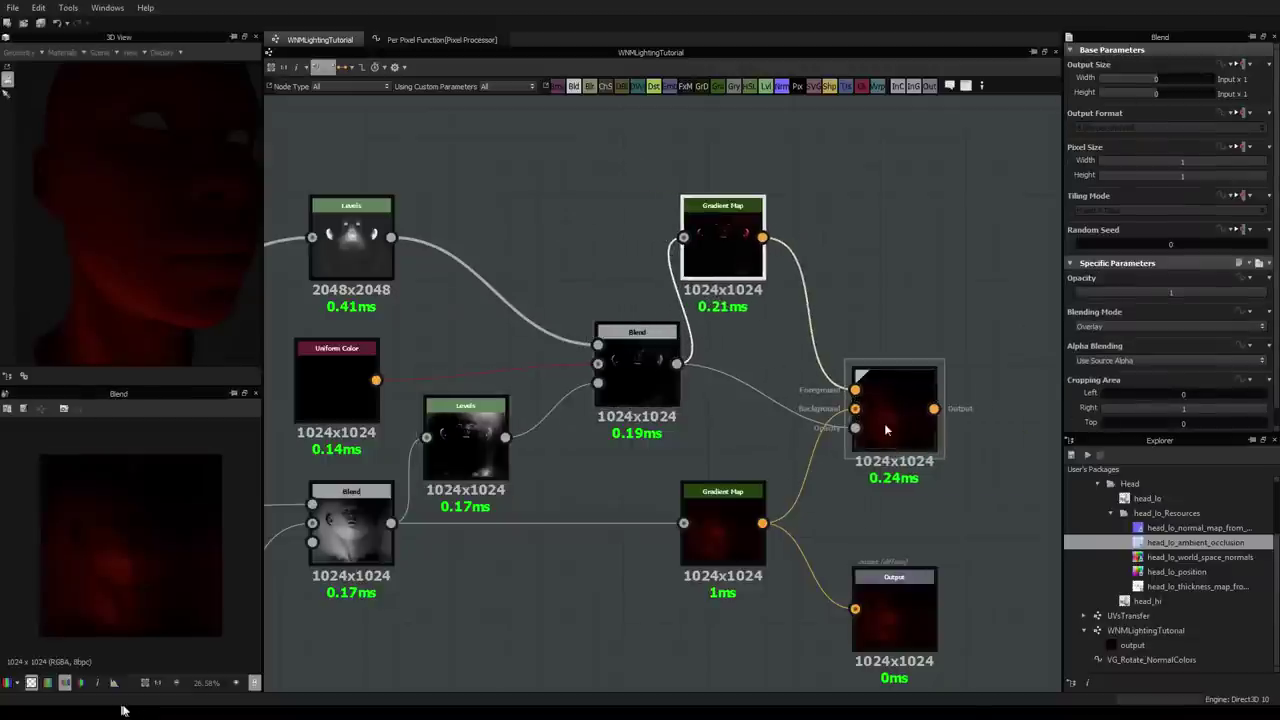
Step: Set the final color Blend's mode to Copy, connect it to the Output, and inspect the ear on the 3D head
click(884, 423)
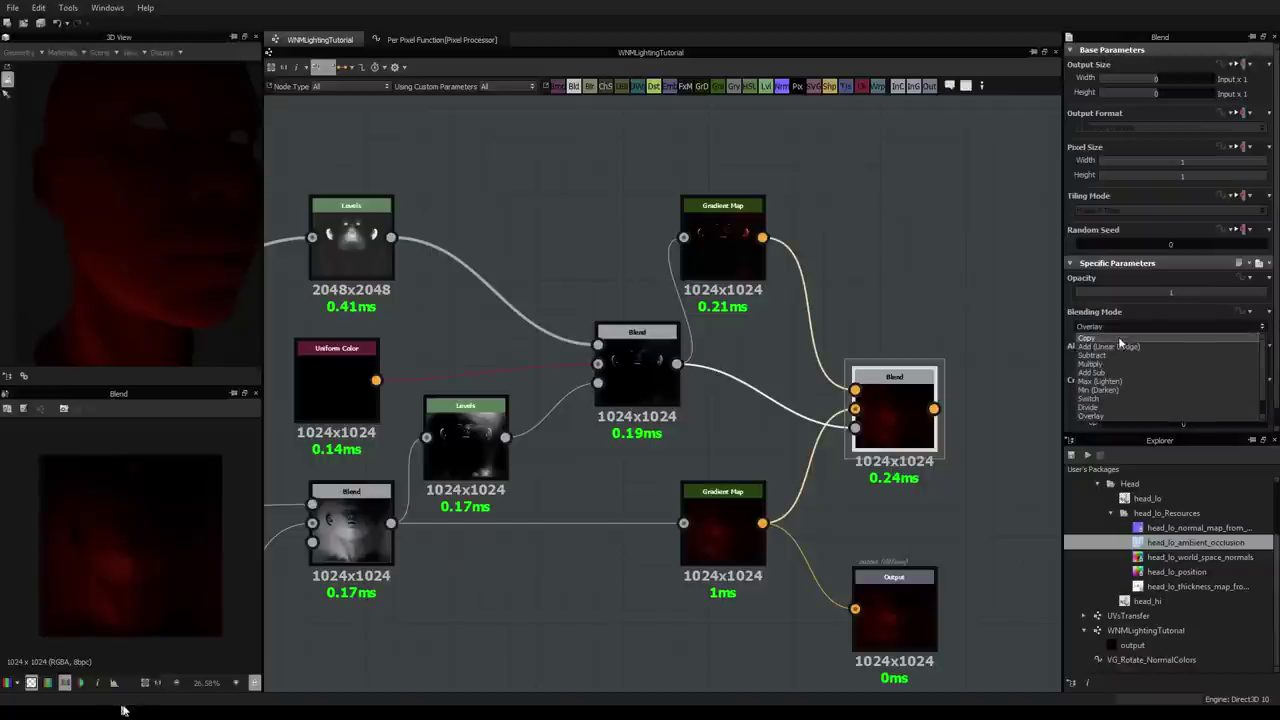
click(1119, 340)
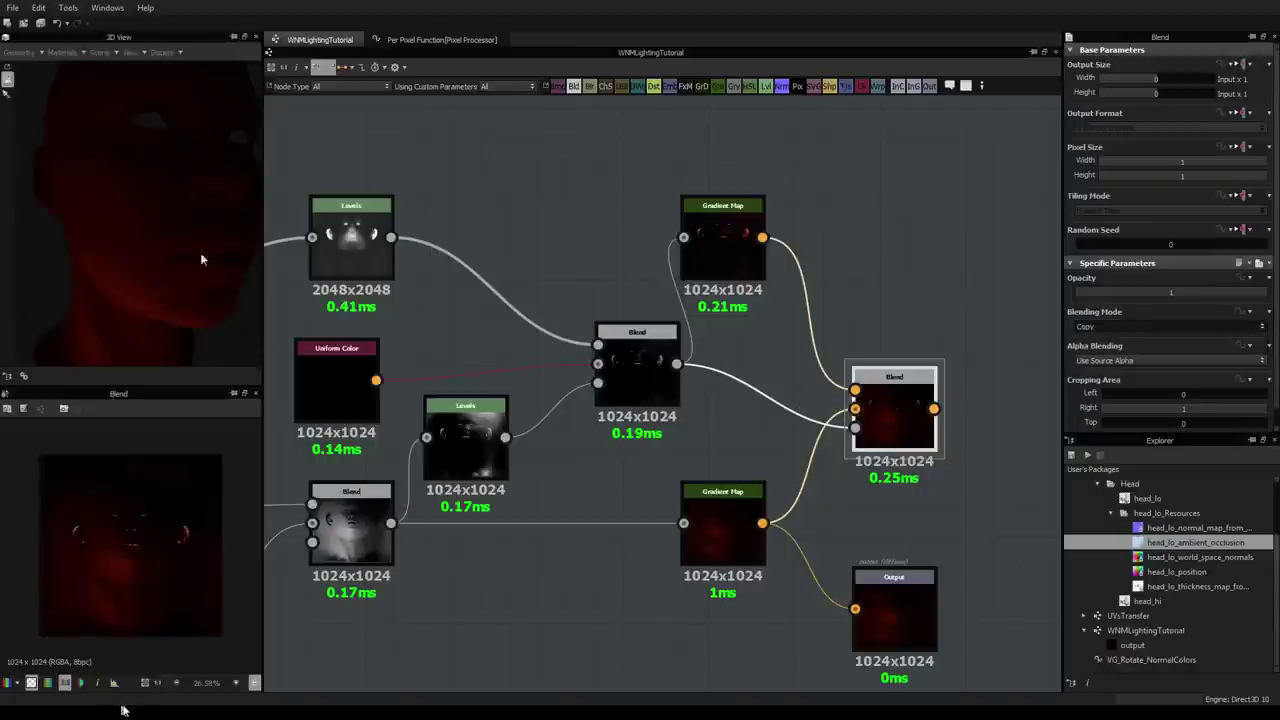
drag(933, 408, 923, 620)
drag(244, 200, 65, 144)
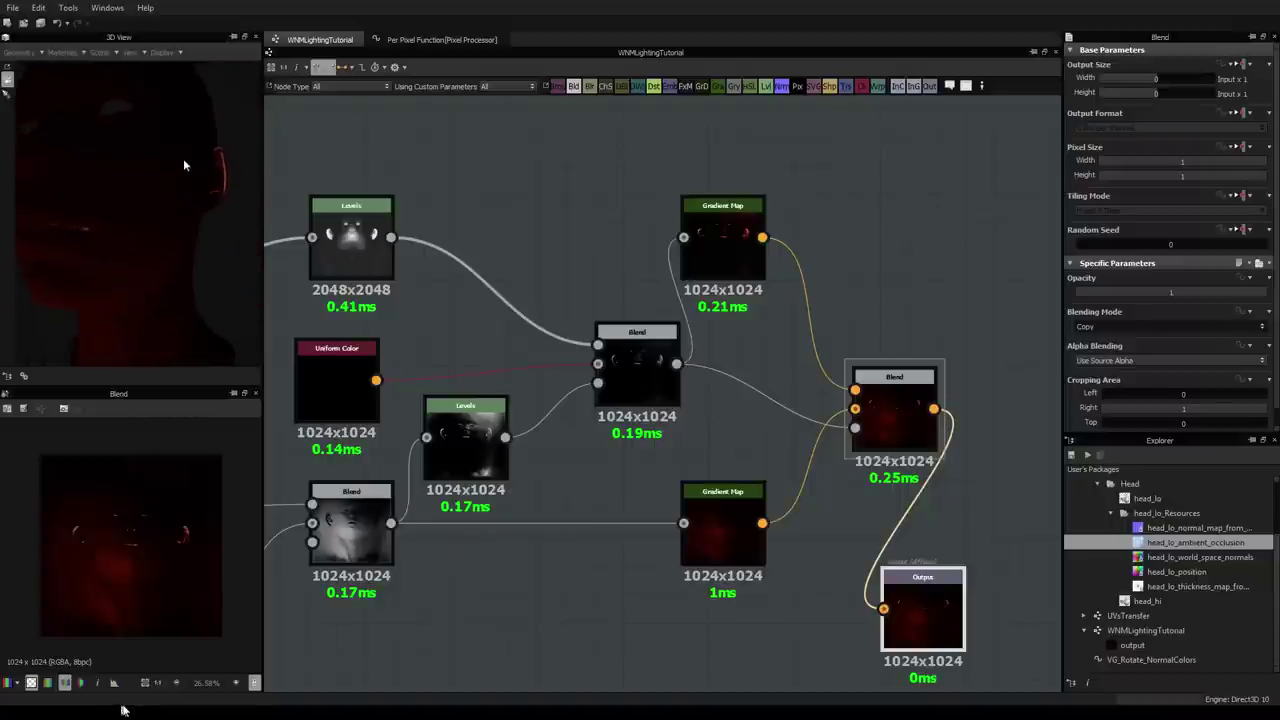
drag(183, 160, 146, 190)
right_drag(146, 190, 198, 175)
mouse_move(198, 176)
mouse_down()
mouse_move(160, 168)
mouse_move(188, 158)
mouse_up()
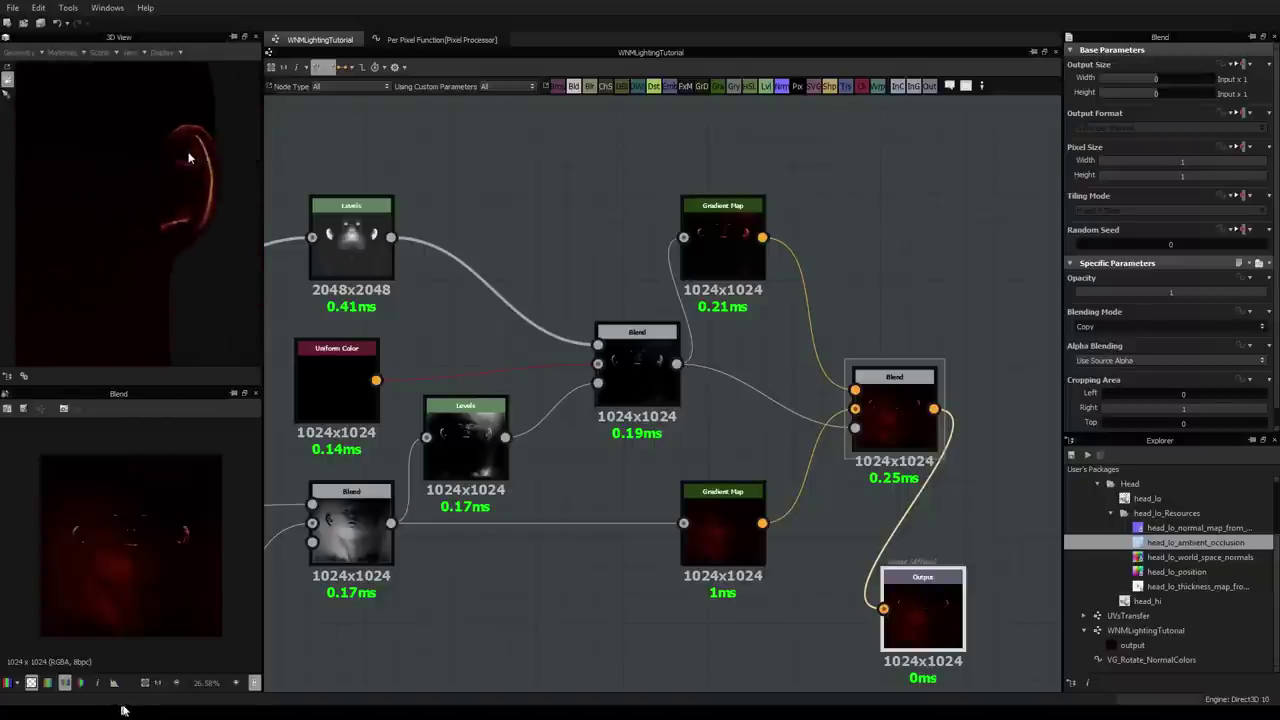
scroll(965, 395, down, 2)
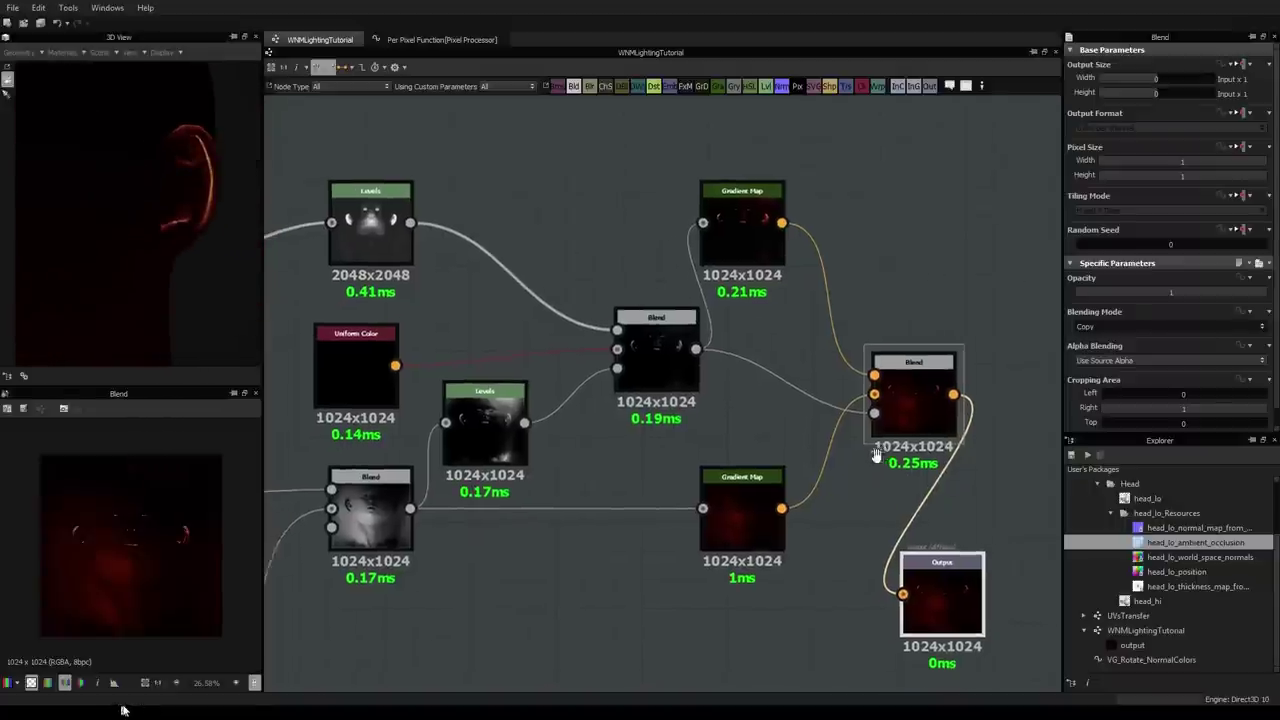
Step: Remove the brightest orange key from the subsurface Gradient Map's gradient
click(764, 260)
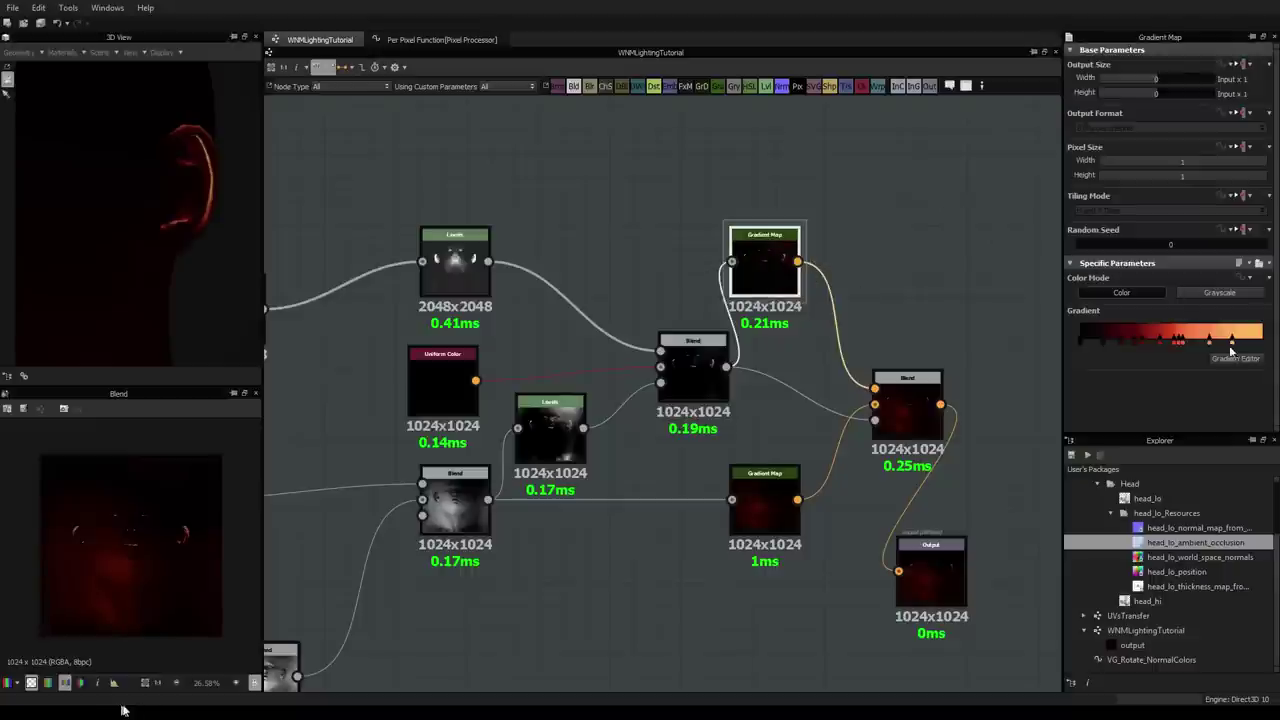
drag(1233, 345, 1235, 310)
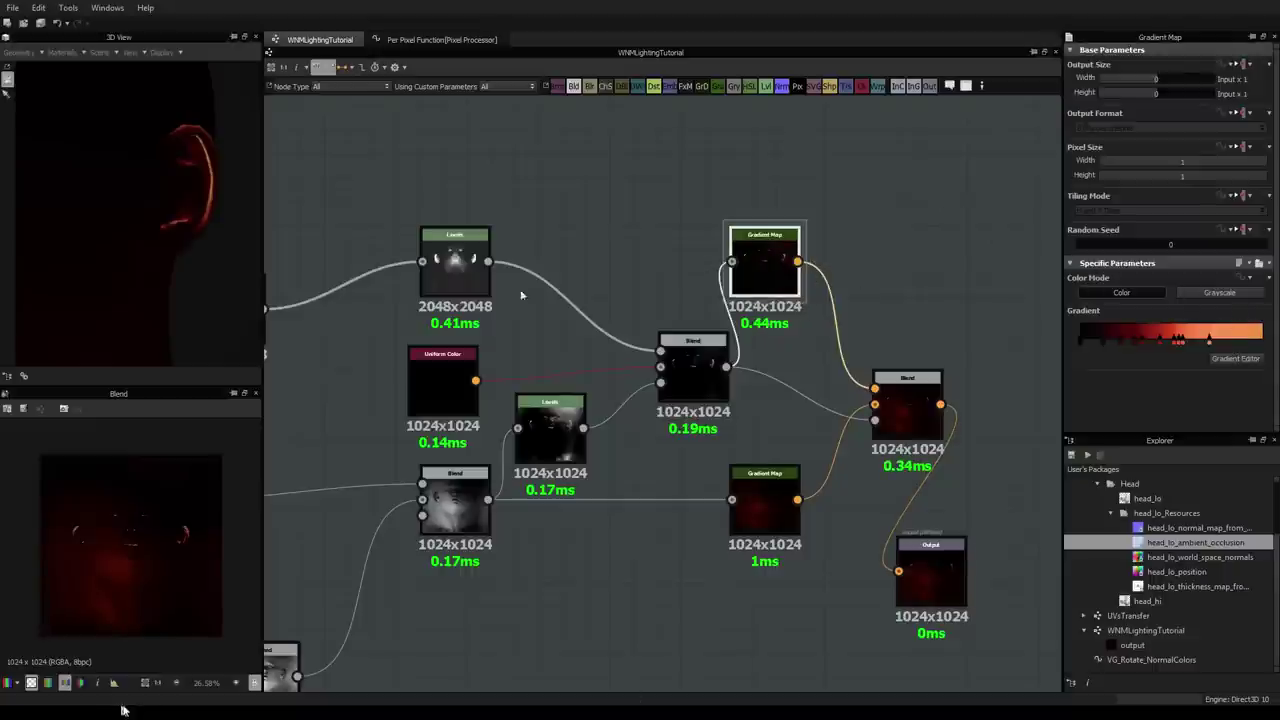
middle_drag(770, 429, 720, 376)
scroll(714, 376, down, 1)
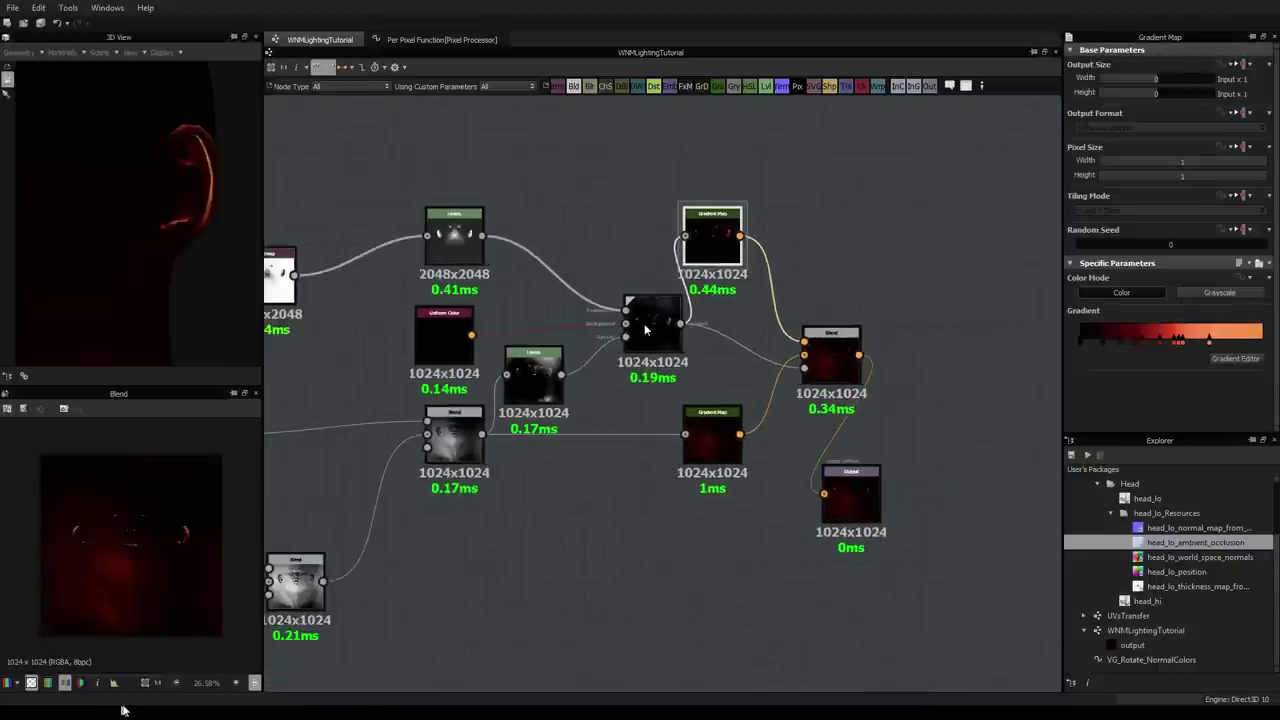
Step: Soften the mask's Levels by moving its lowered input marker back toward the bright end of the histogram
click(645, 329)
drag(537, 364, 545, 365)
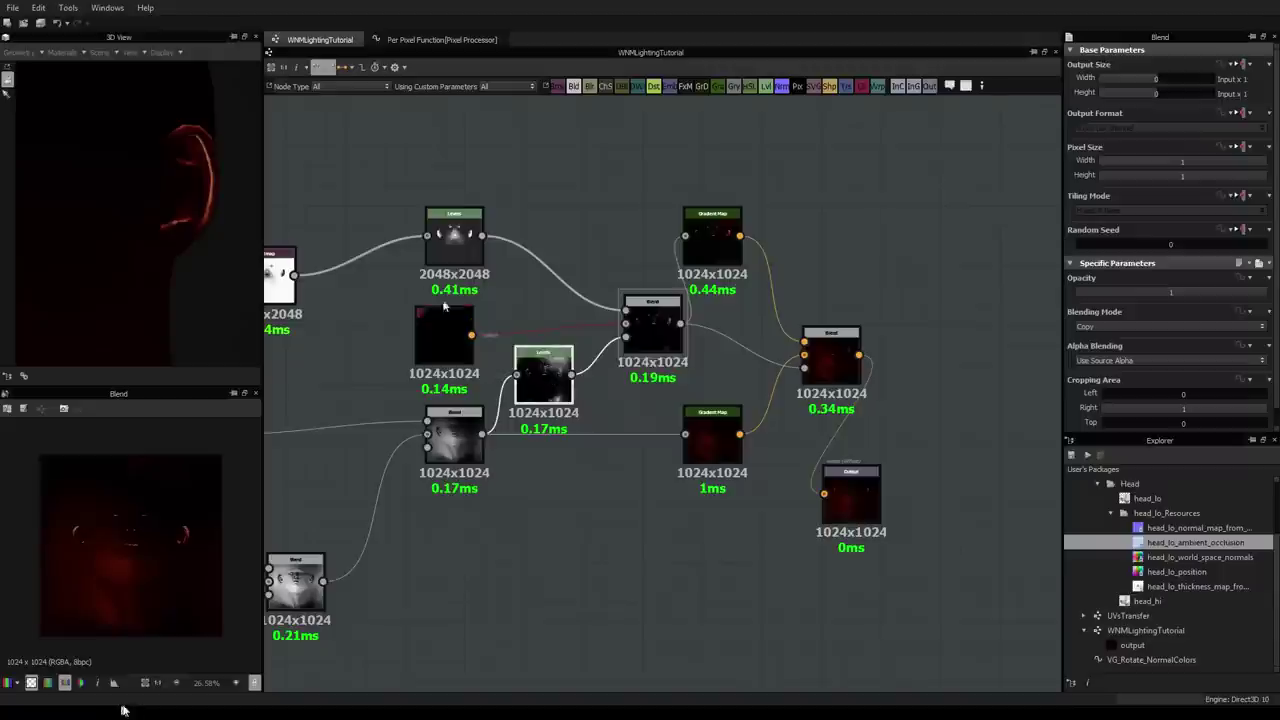
click(548, 378)
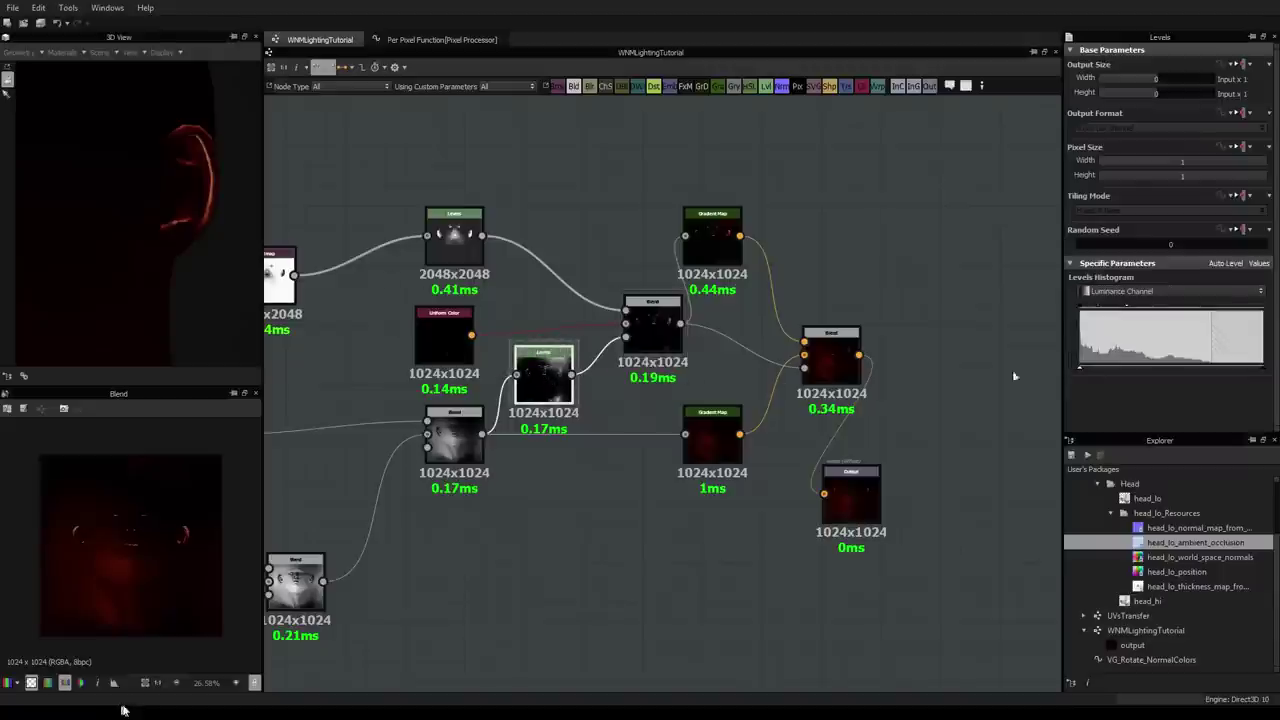
drag(1130, 308, 1174, 309)
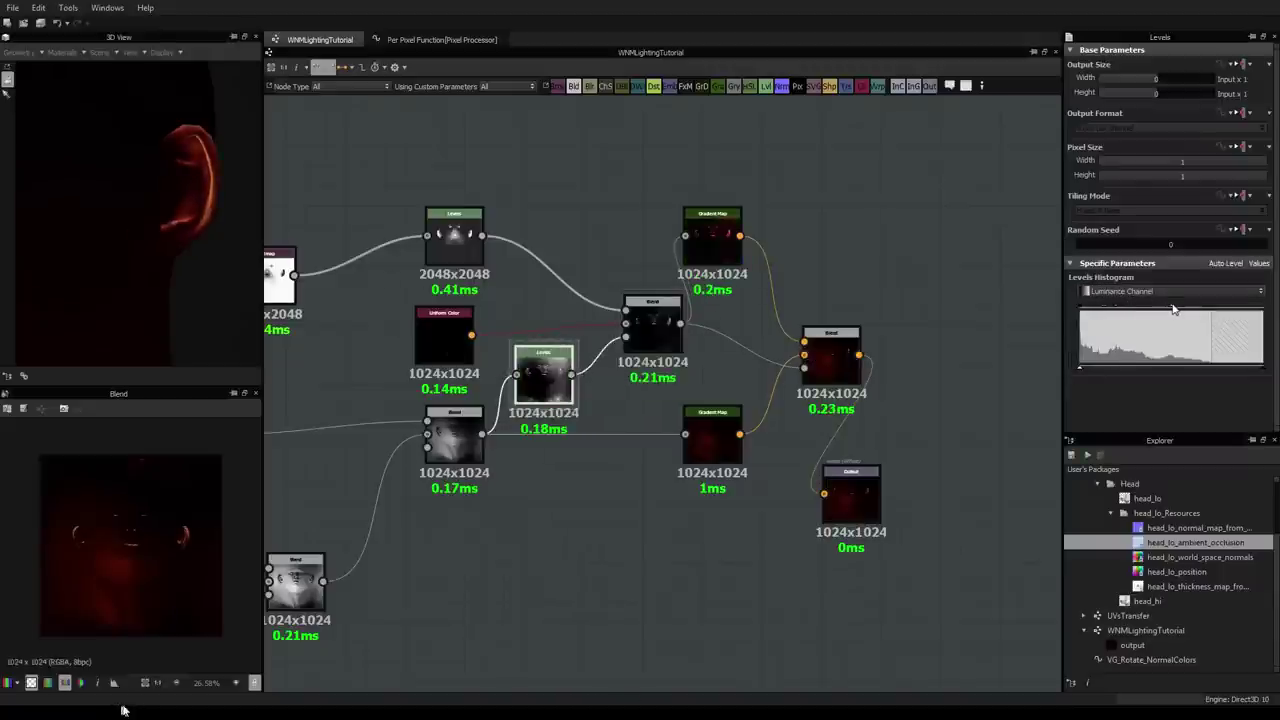
Step: Lower the final color Blend's opacity to 0.68 and check the whole head in the 3D view
click(846, 355)
drag(1222, 296, 1207, 291)
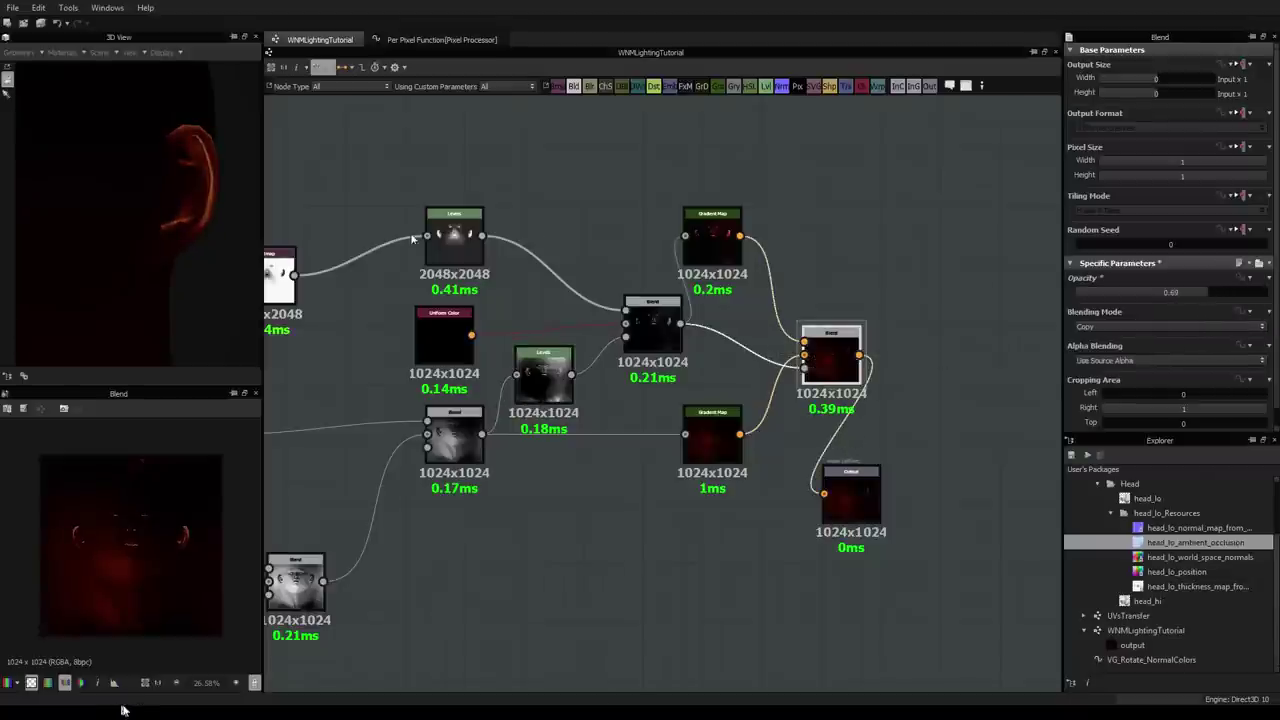
scroll(250, 229, down, 3)
mouse_move(111, 240)
mouse_down()
mouse_move(167, 217)
mouse_move(83, 232)
mouse_move(134, 236)
mouse_up()
scroll(134, 236, down, 3)
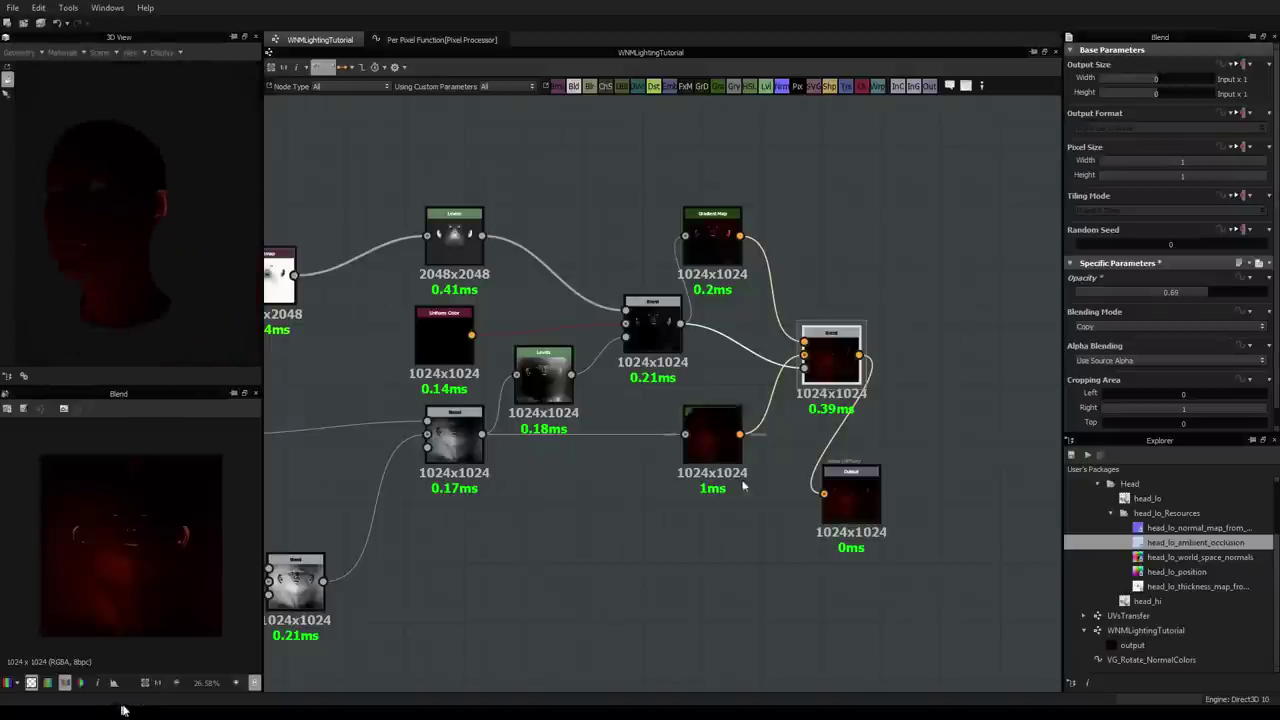
Step: Brighten the skin-tone Gradient Map's key at position 0.20 to RGB 43, 9, 9 and check the head's face
middle_drag(805, 540, 832, 533)
click(745, 447)
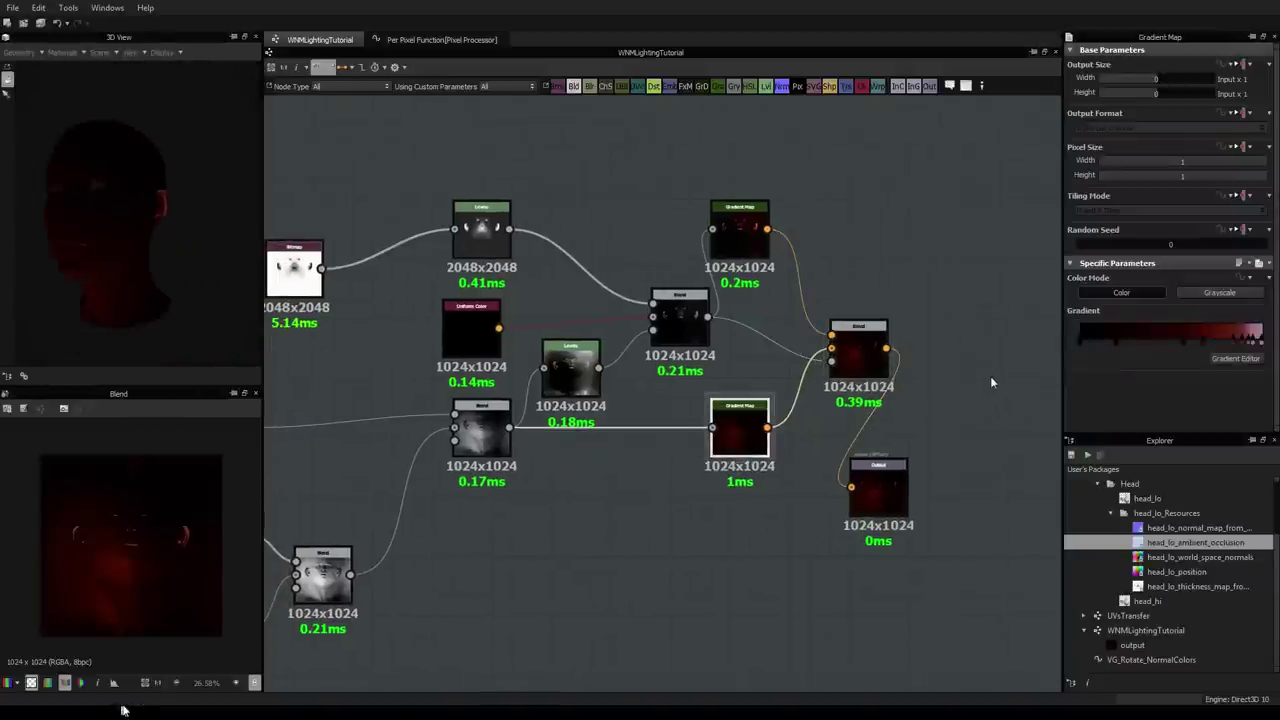
double_click(1117, 343)
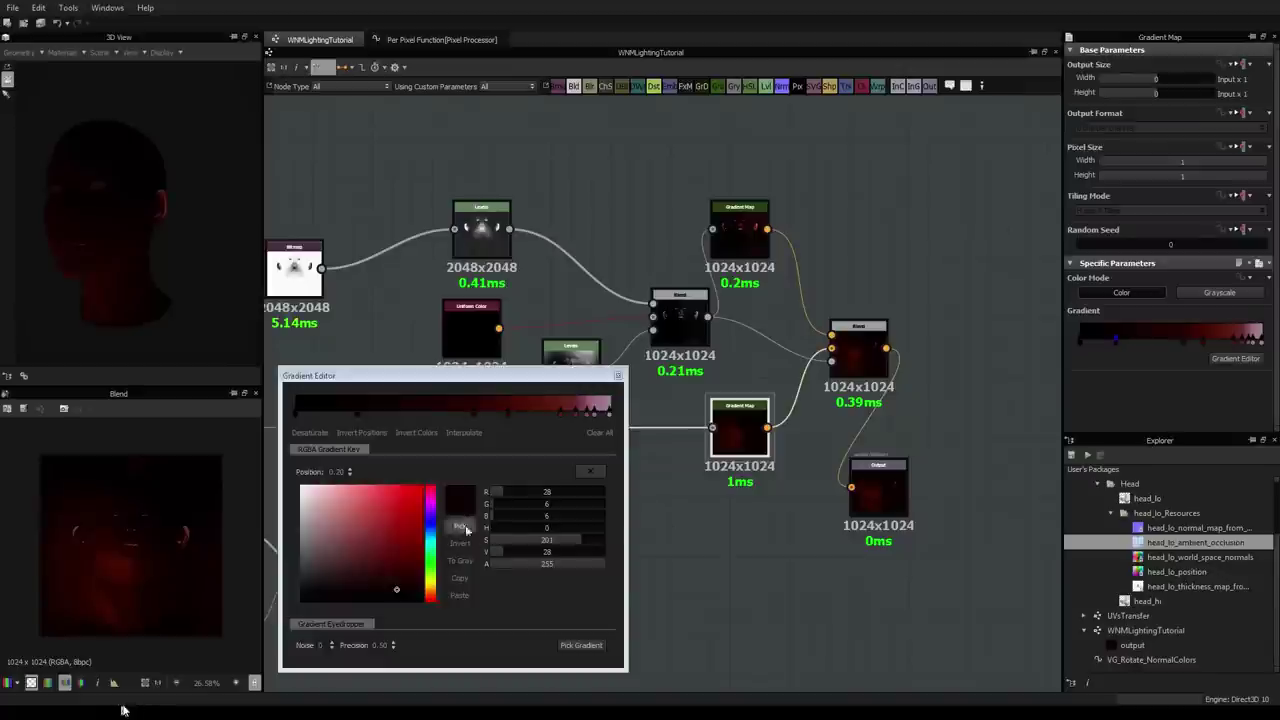
drag(506, 551, 510, 551)
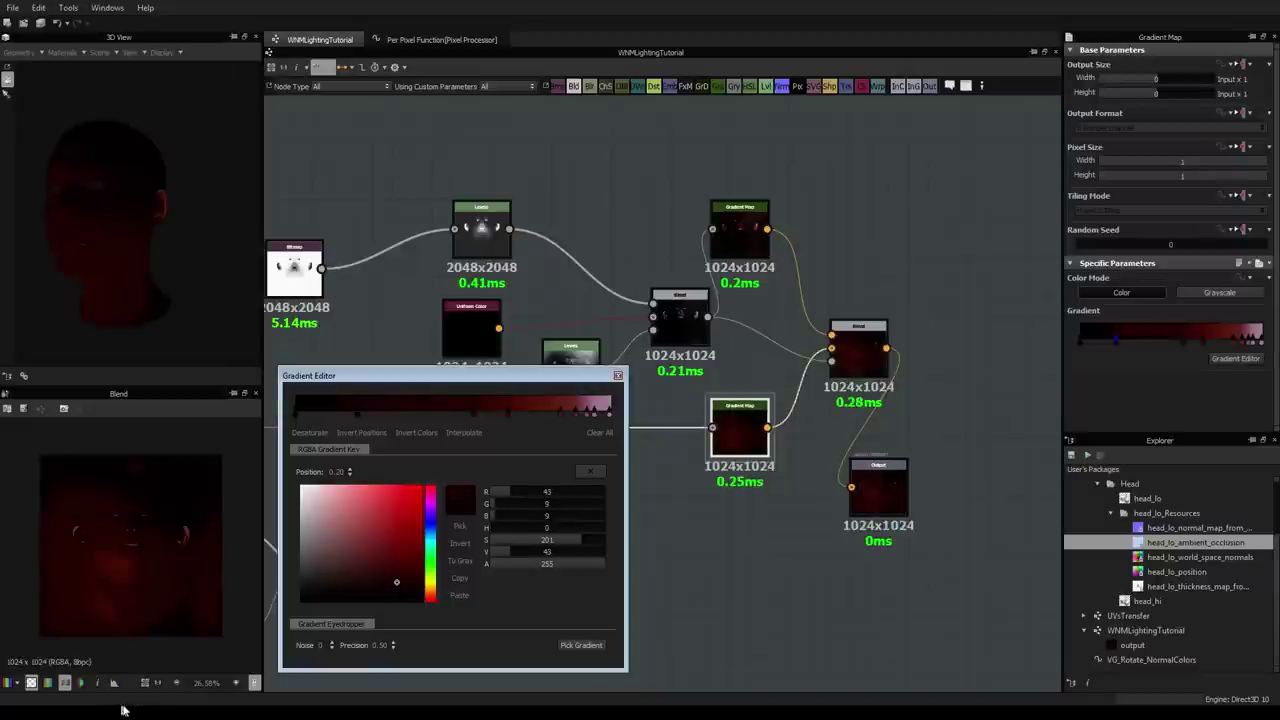
click(618, 375)
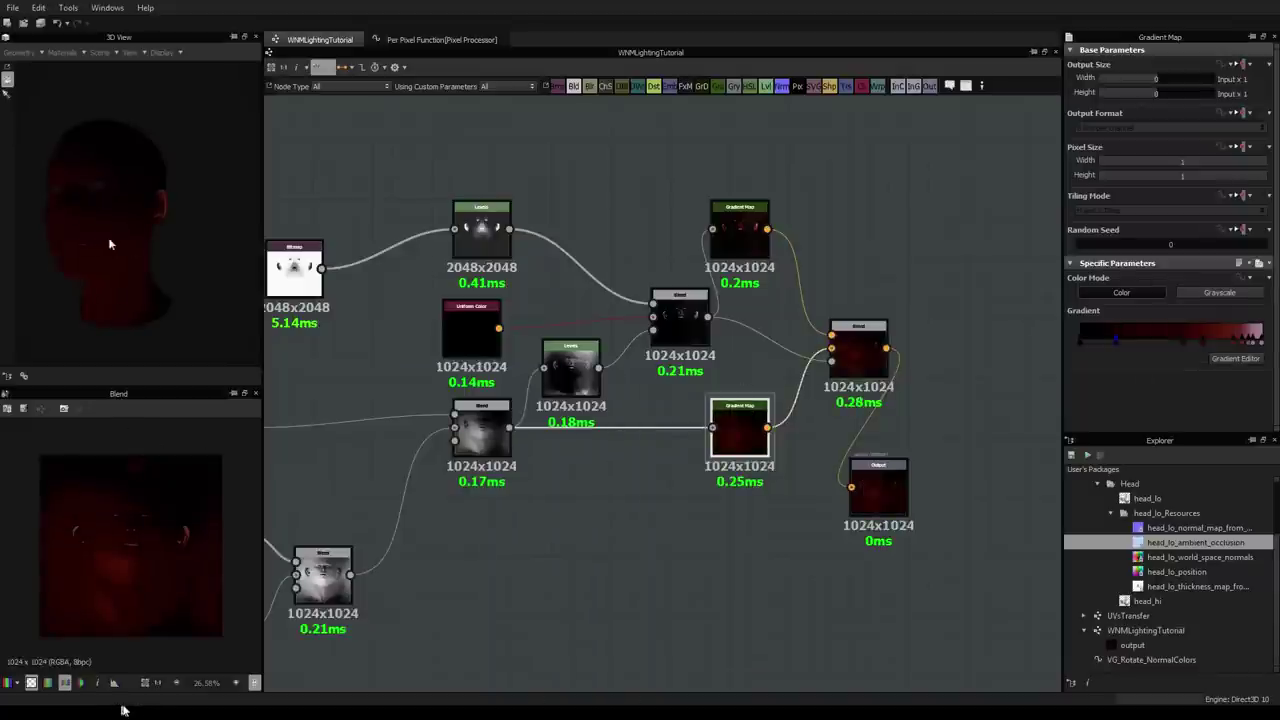
drag(109, 239, 160, 240)
scroll(125, 243, up, 2)
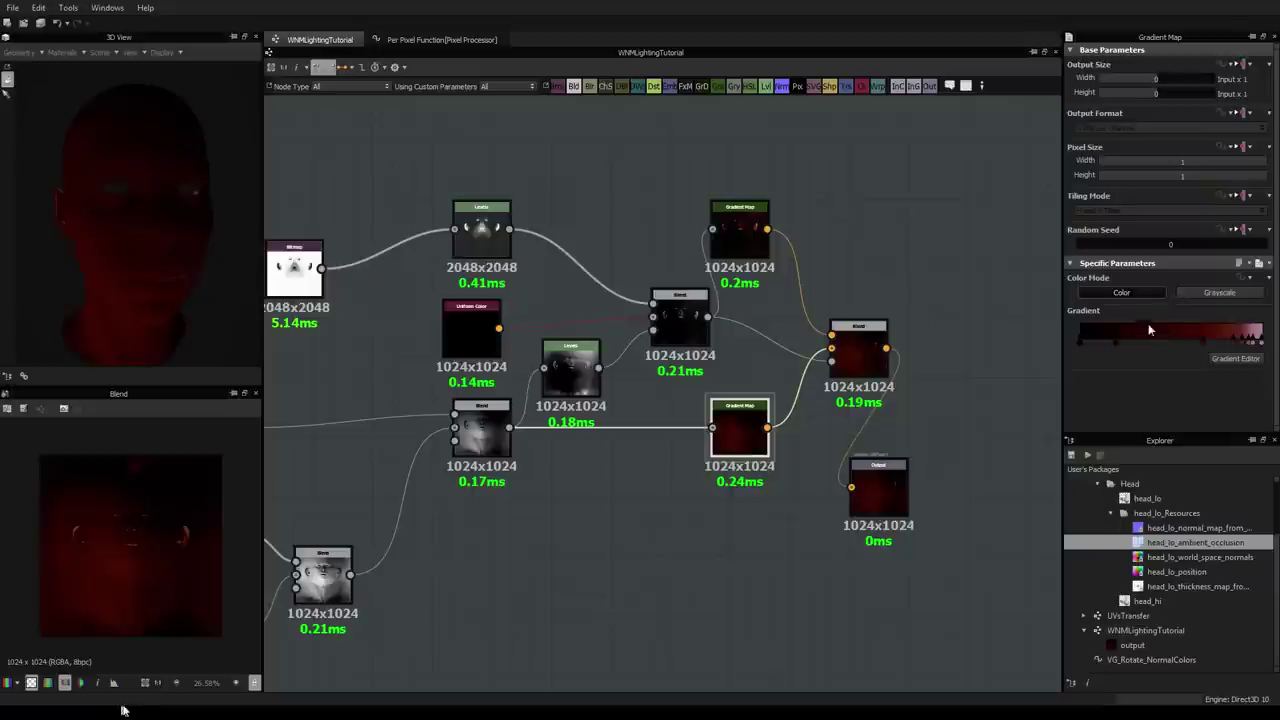
Step: Move the skin gradient's dark red key toward the bright end and pull an upper red key toward the dark end
drag(1118, 345, 1142, 343)
drag(1234, 342, 1222, 342)
drag(166, 217, 113, 213)
scroll(183, 215, down, 3)
scroll(112, 212, up, 3)
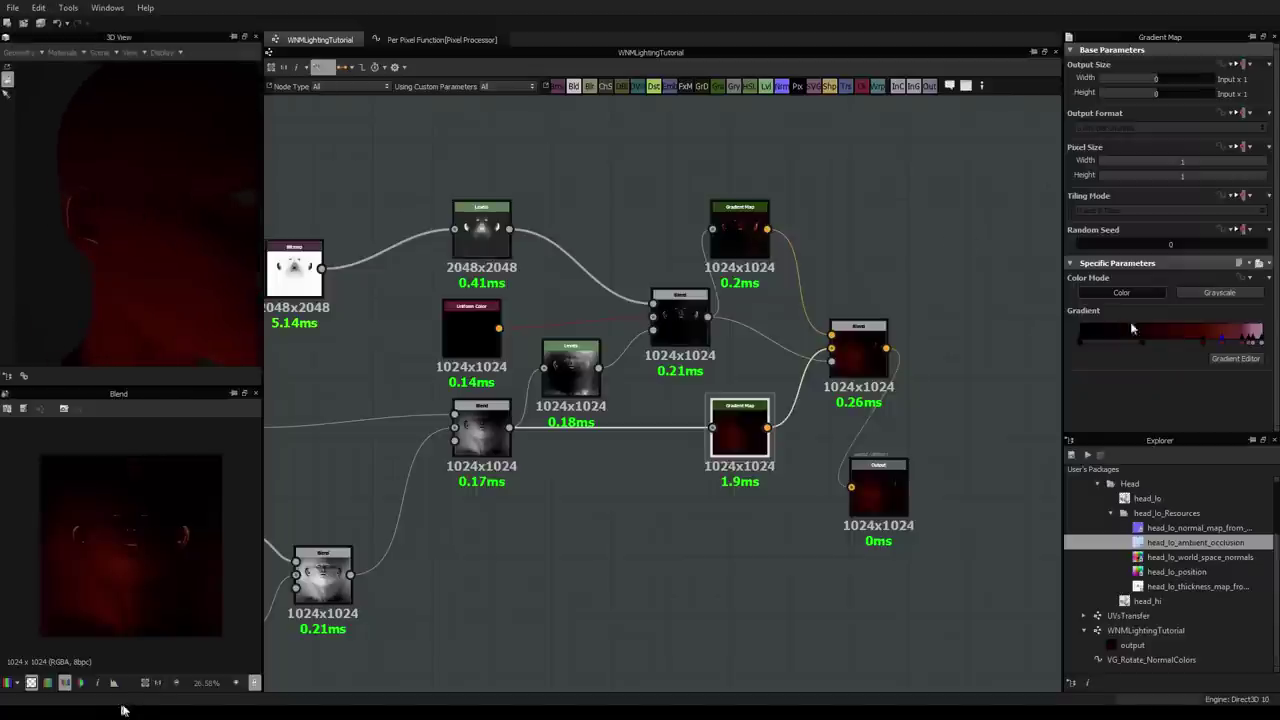
Step: Spread the bright red and pink keys of the skin-tone gradient toward the dark end, checking the shading on the head
drag(1240, 345, 1233, 345)
drag(201, 209, 142, 199)
scroll(697, 401, down, 3)
scroll(676, 378, up, 1)
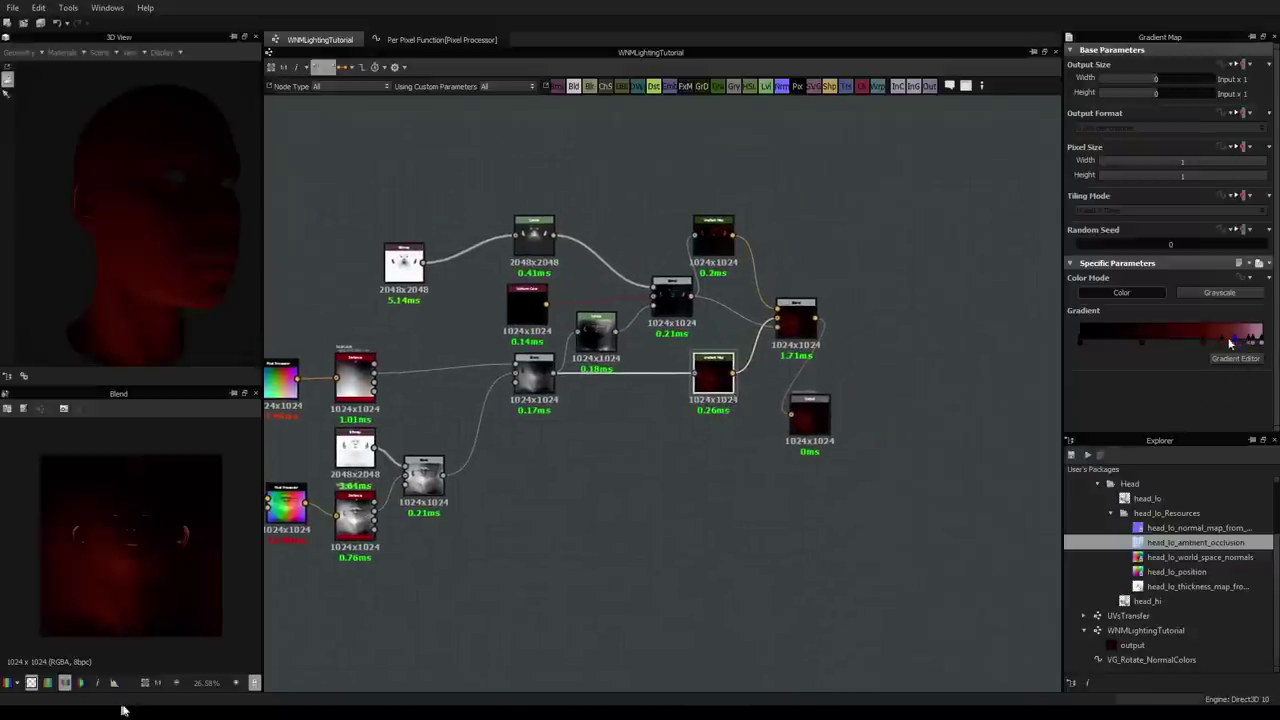
drag(1204, 342, 1233, 343)
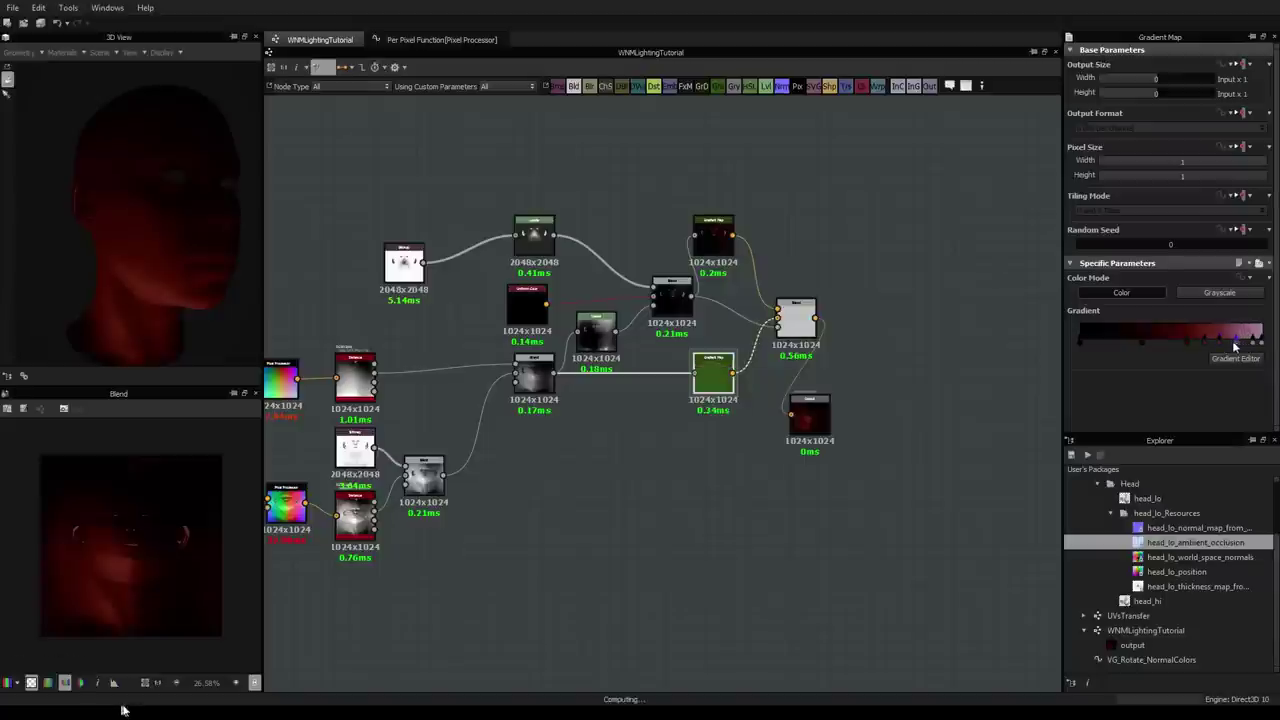
mouse_move(216, 261)
mouse_down()
mouse_move(185, 243)
mouse_move(195, 275)
mouse_up()
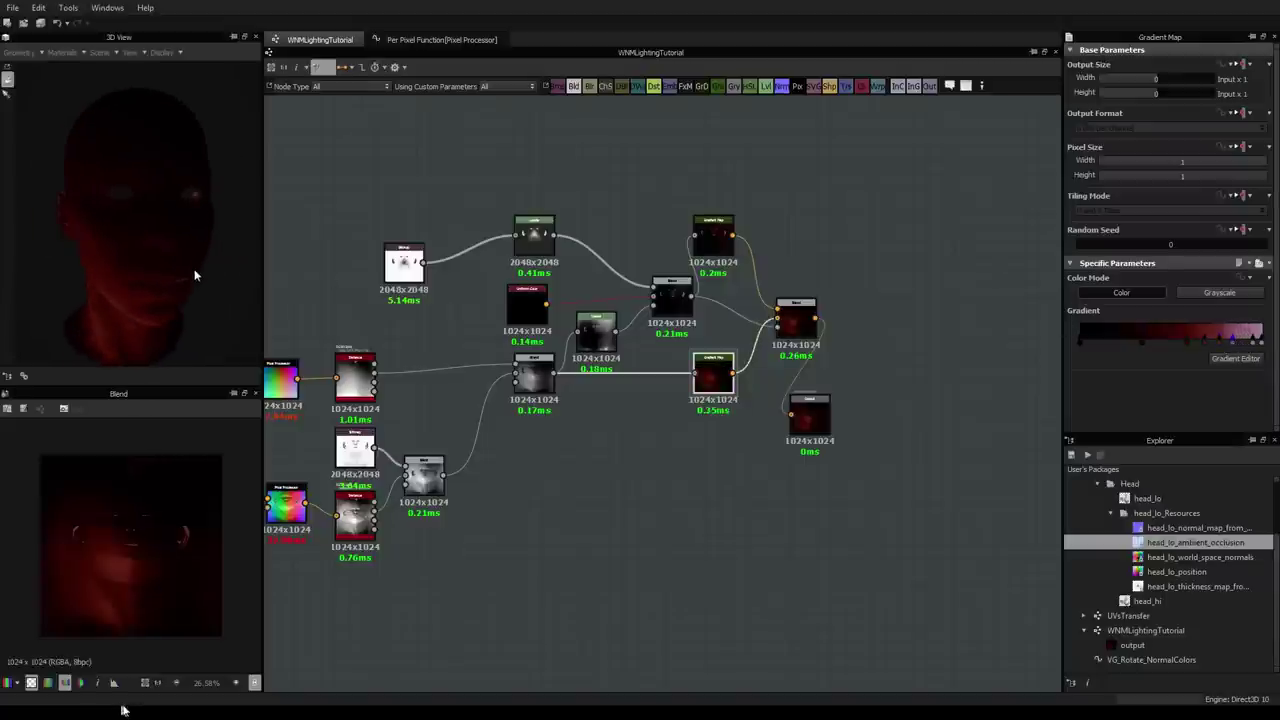
Step: Move the normals Bitmap node that feeds the lower Pixel Processor further down, away from the upper Bitmap
click(861, 232)
middle_drag(342, 416, 472, 396)
scroll(391, 403, down, 3)
scroll(472, 396, up, 2)
scroll(472, 397, up, 4)
scroll(469, 409, down, 3)
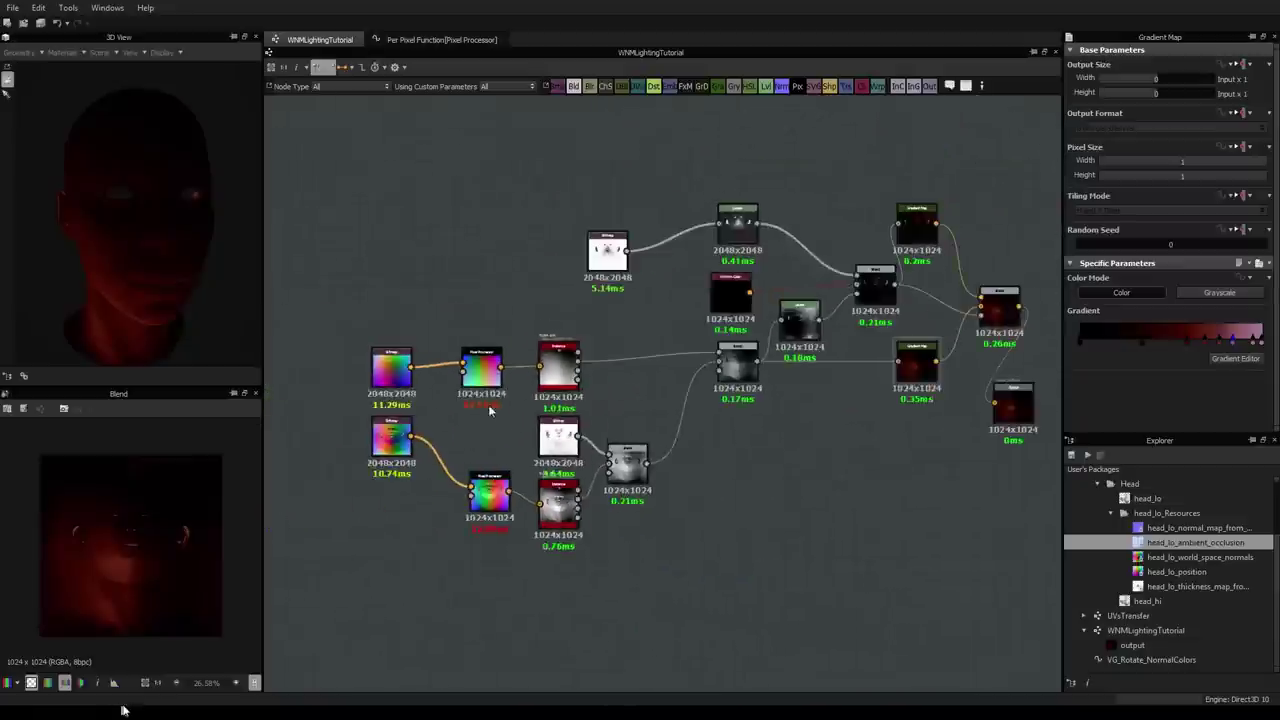
scroll(442, 414, up, 3)
click(552, 488)
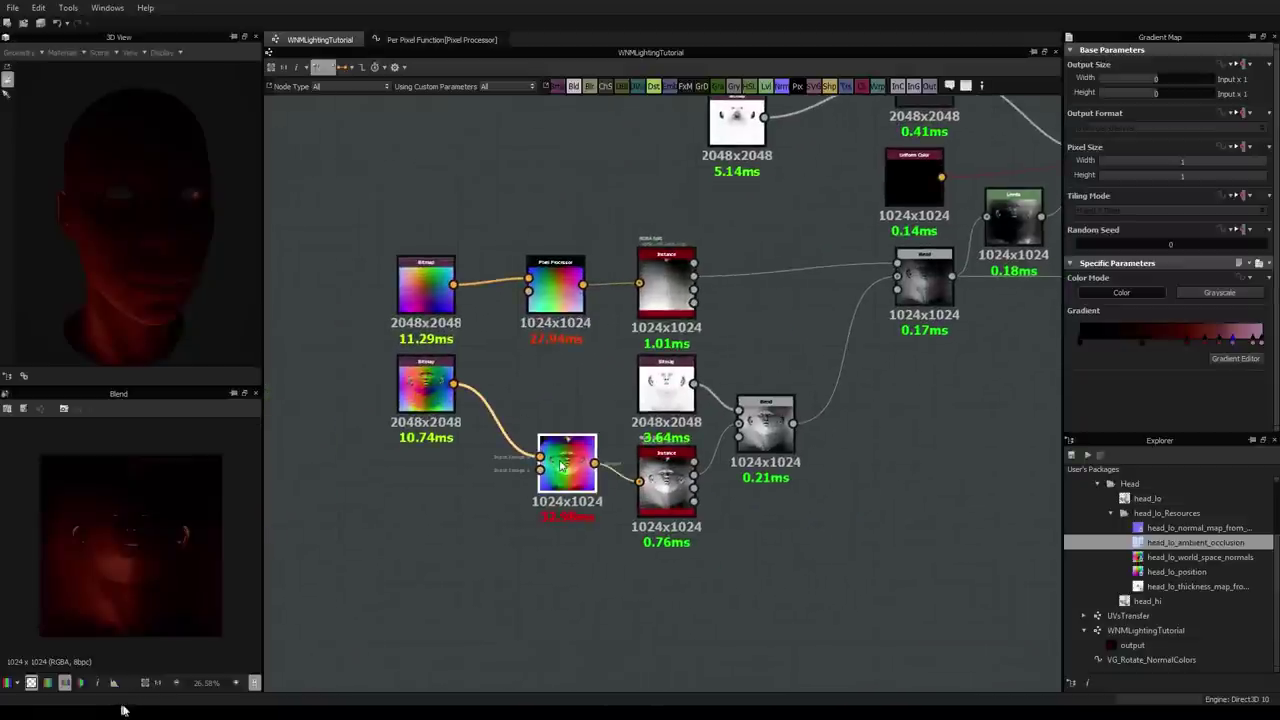
scroll(560, 466, up, 5)
scroll(560, 466, down, 6)
scroll(566, 420, down, 1)
middle_drag(566, 360, 607, 372)
drag(400, 315, 403, 360)
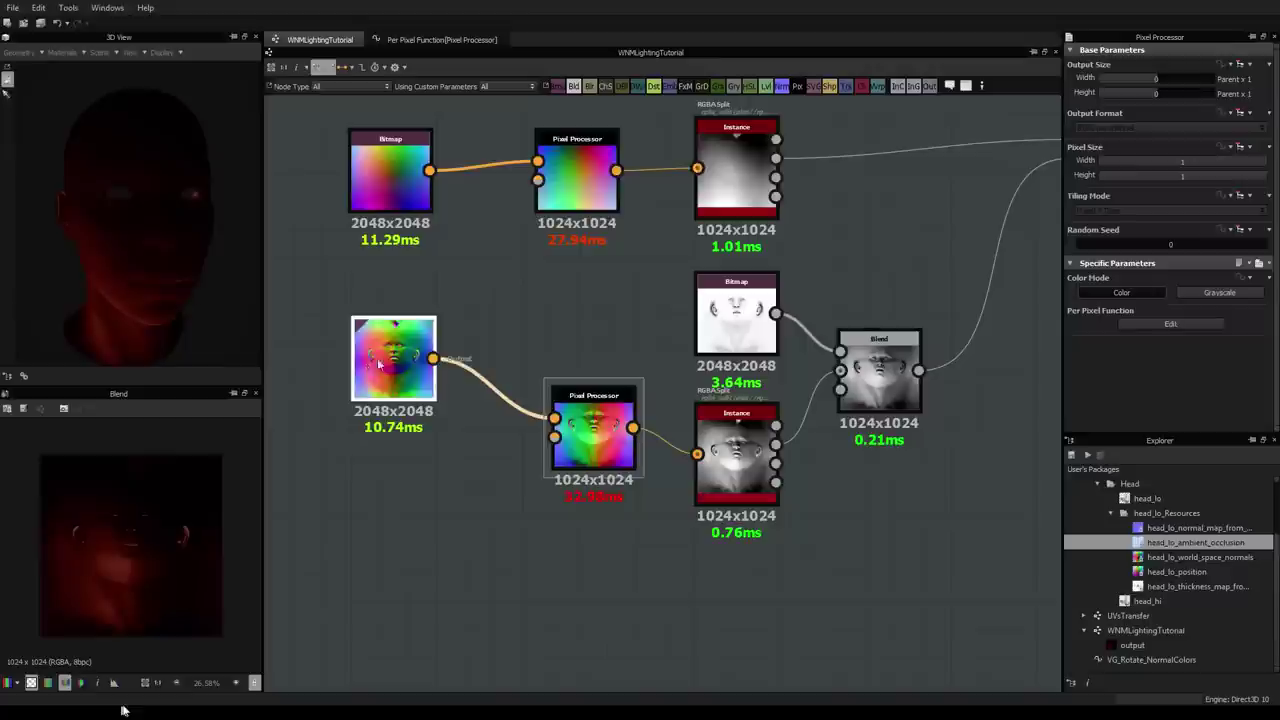
Step: Preview the graph's input parameters, set RGRotation to 1.29 turns, and check the head's side lighting in the 3D view
click(880, 261)
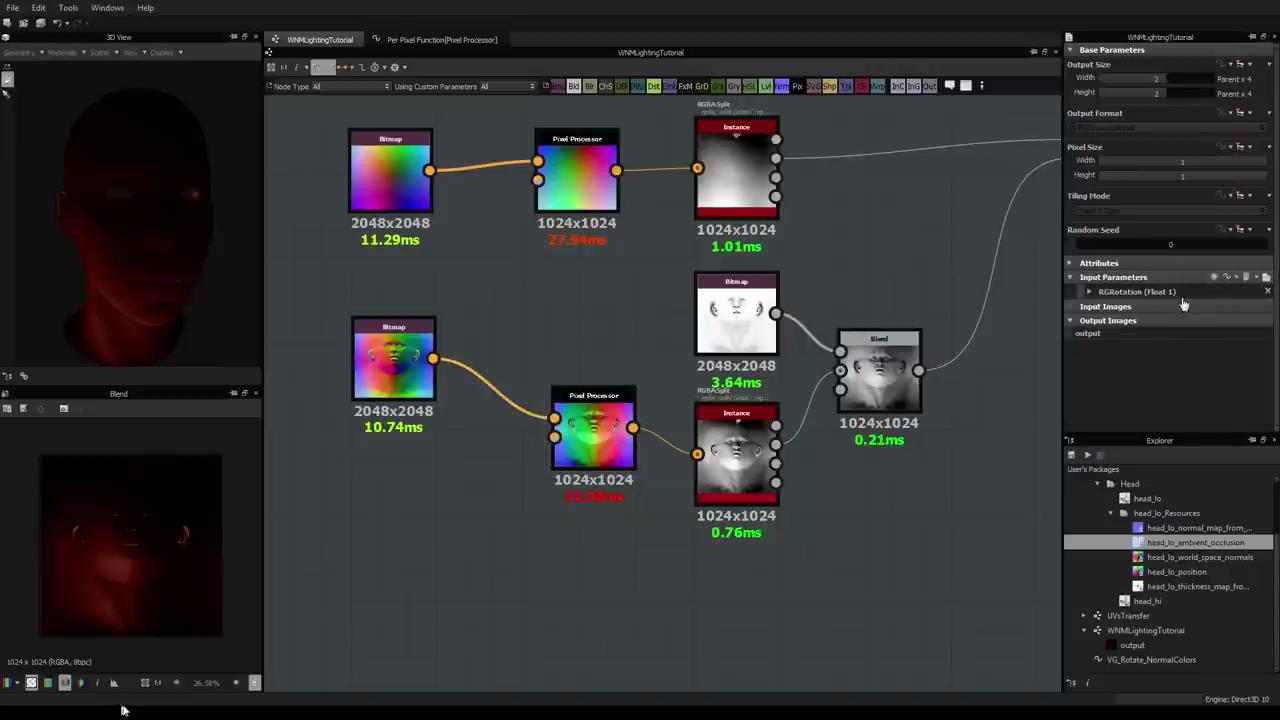
click(1264, 280)
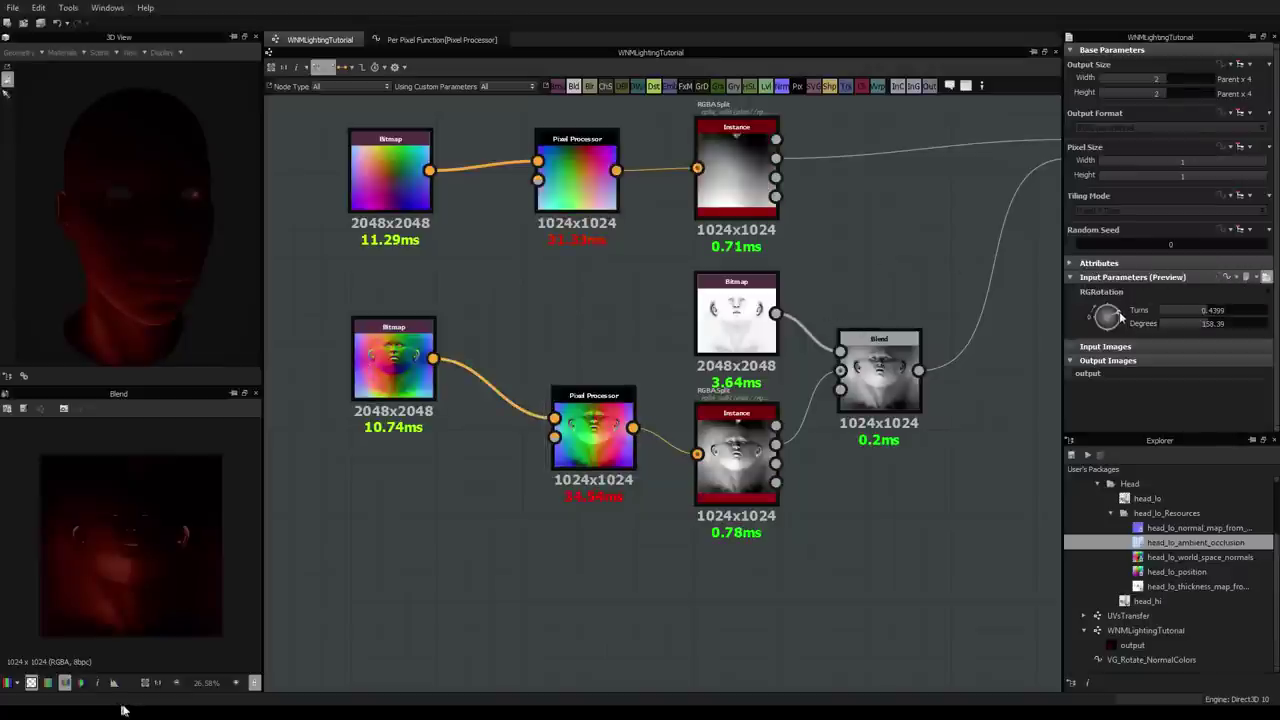
drag(1121, 316, 1101, 274)
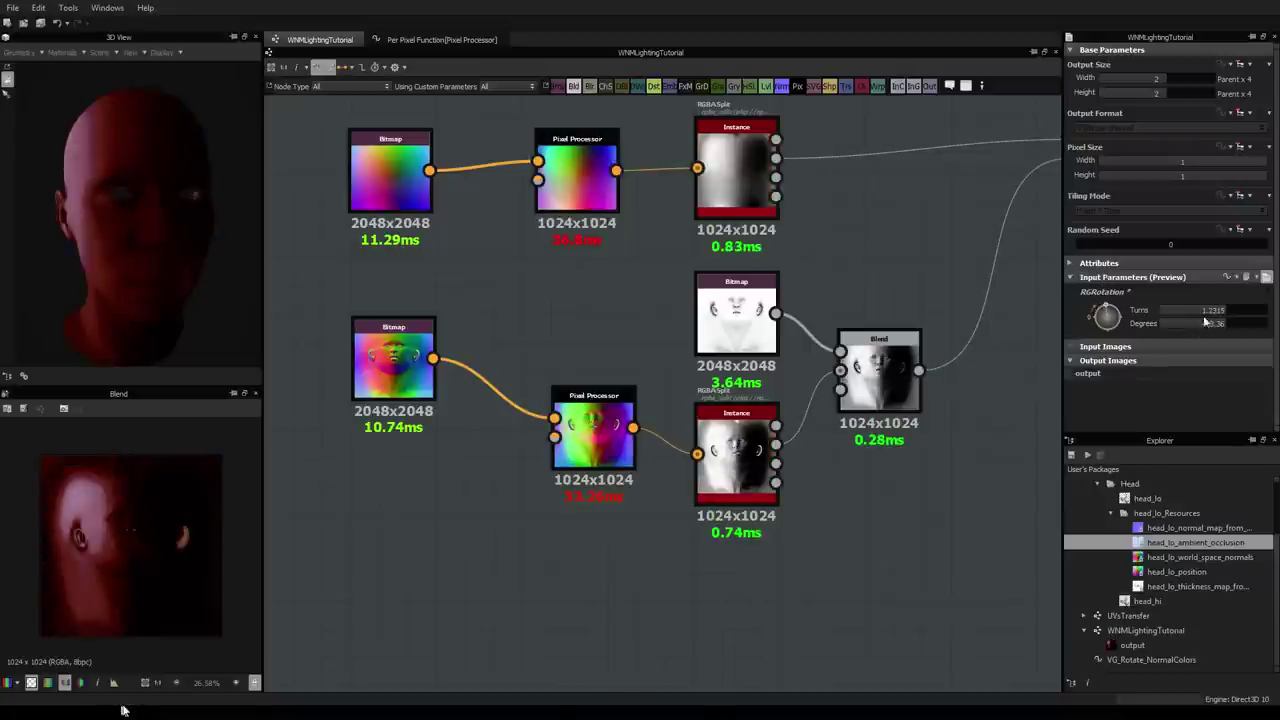
drag(1205, 320, 1230, 318)
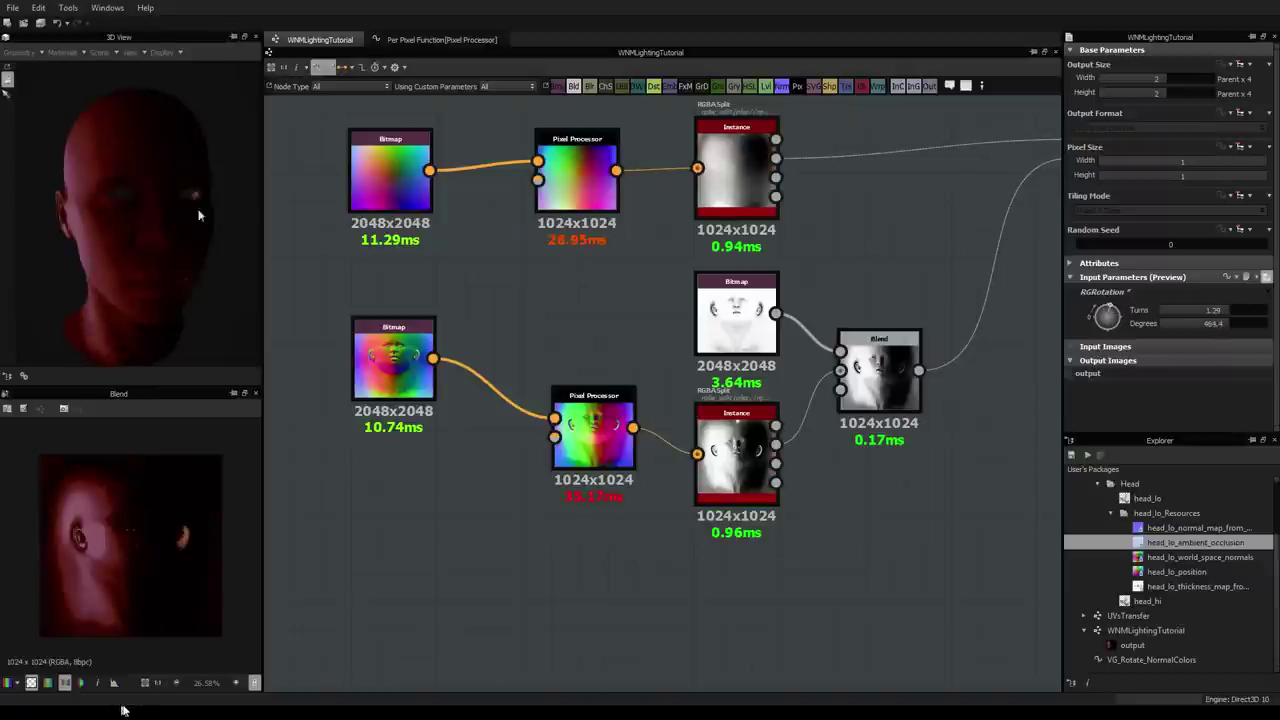
drag(166, 212, 193, 201)
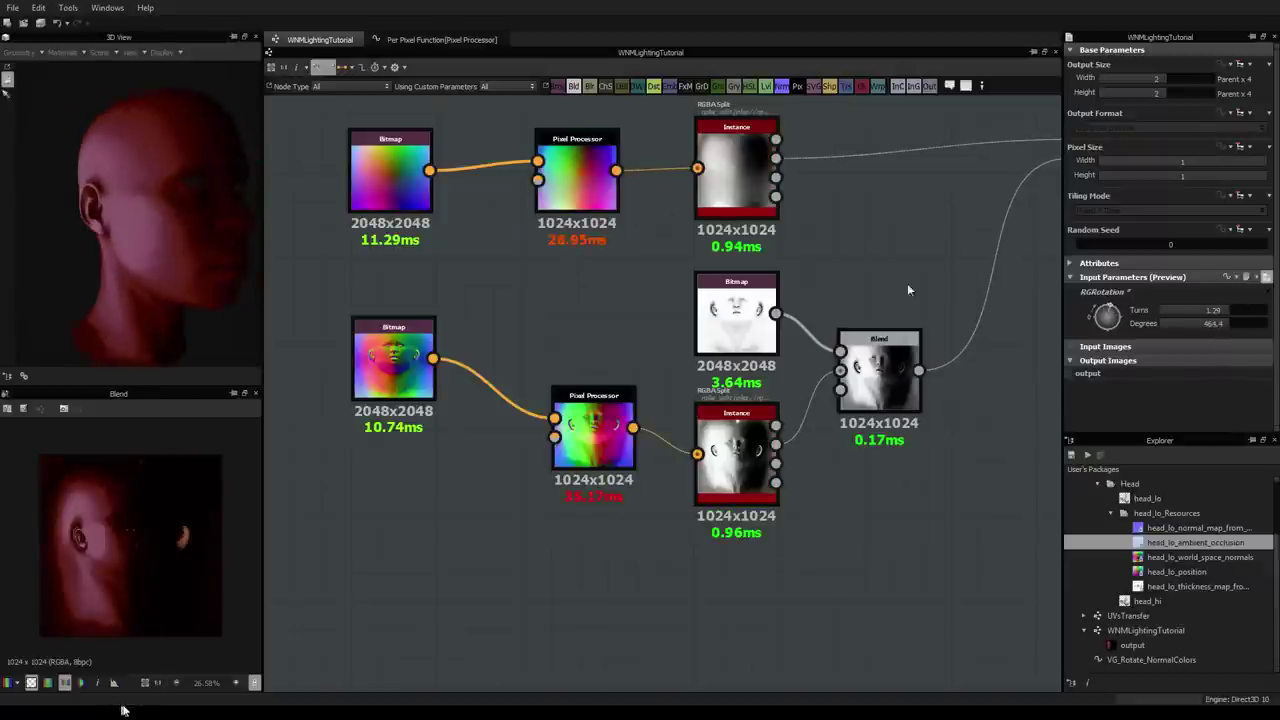
Step: Remove the two palest pink keys from the bright end of the skin-tone Gradient Map and check the head's face
scroll(782, 264, down, 3)
middle_drag(846, 276, 650, 390)
scroll(655, 395, down, 3)
scroll(775, 381, up, 5)
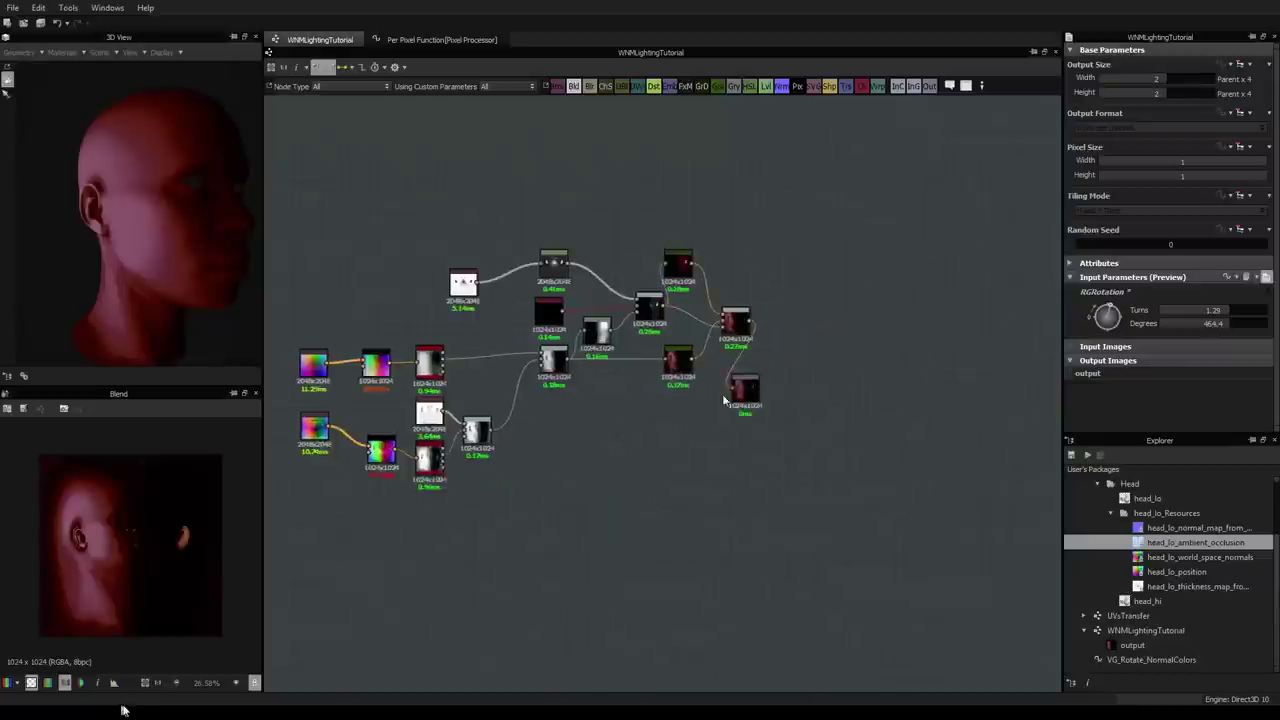
click(635, 327)
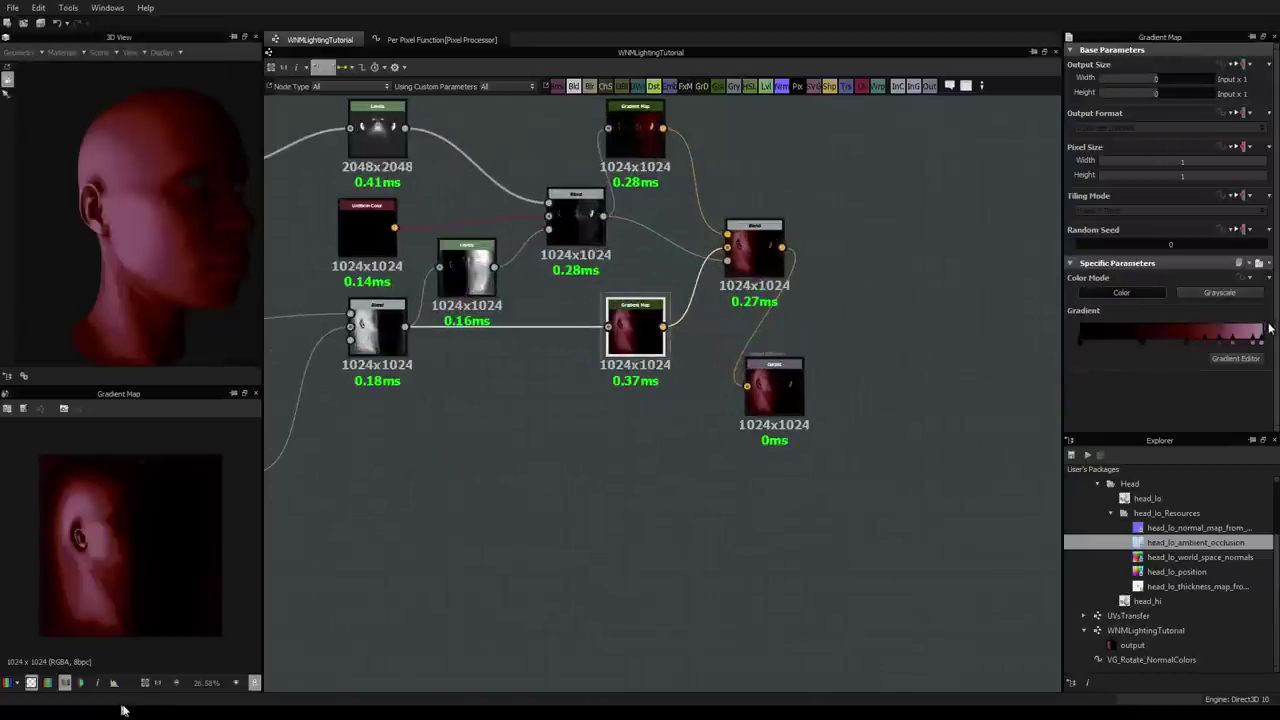
drag(1263, 351, 1267, 283)
drag(1253, 342, 1239, 275)
drag(200, 256, 137, 249)
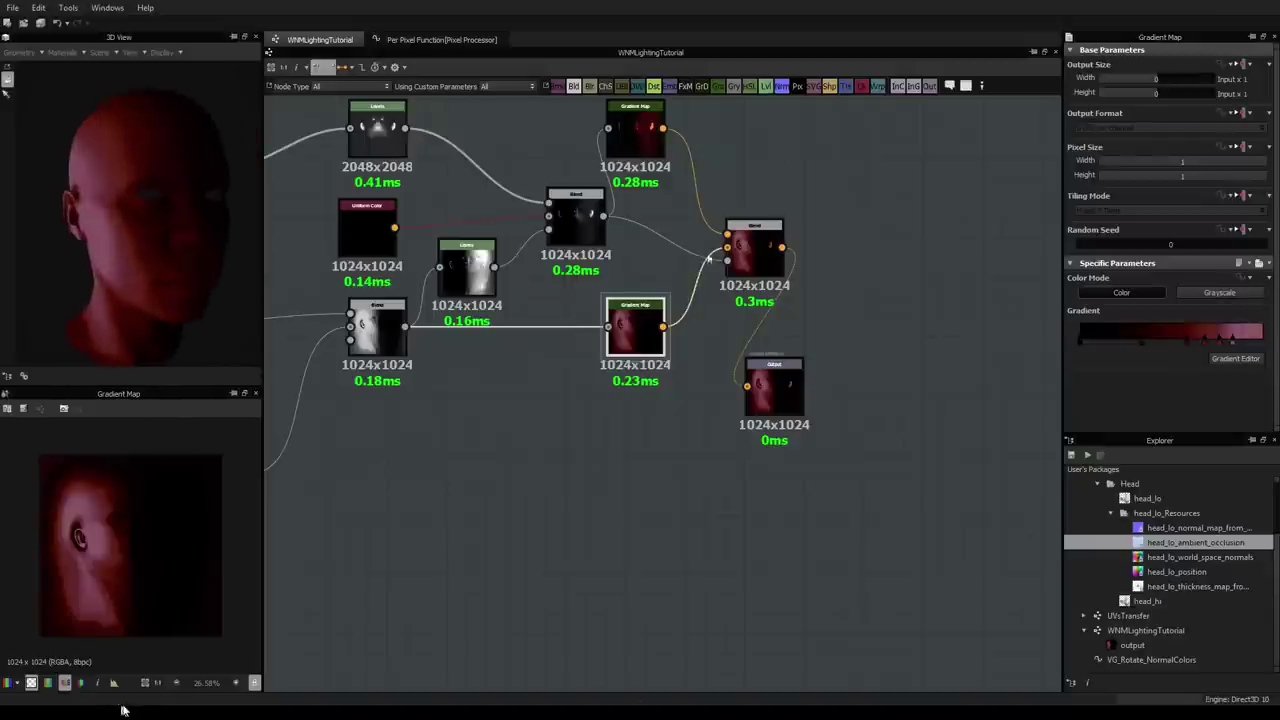
Step: Remove another bright key from the skin-tone gradient, move a red key to the bright end, and check the head's unlit side
drag(1233, 344, 1237, 289)
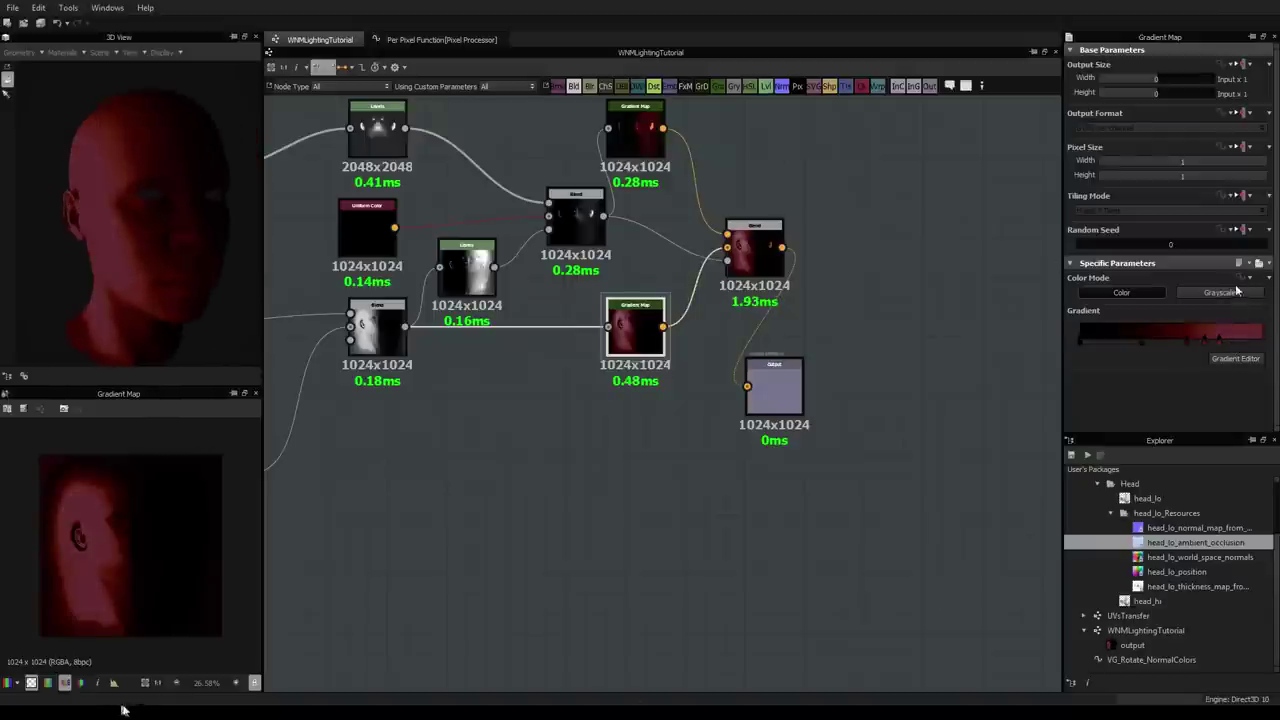
drag(1220, 342, 1257, 342)
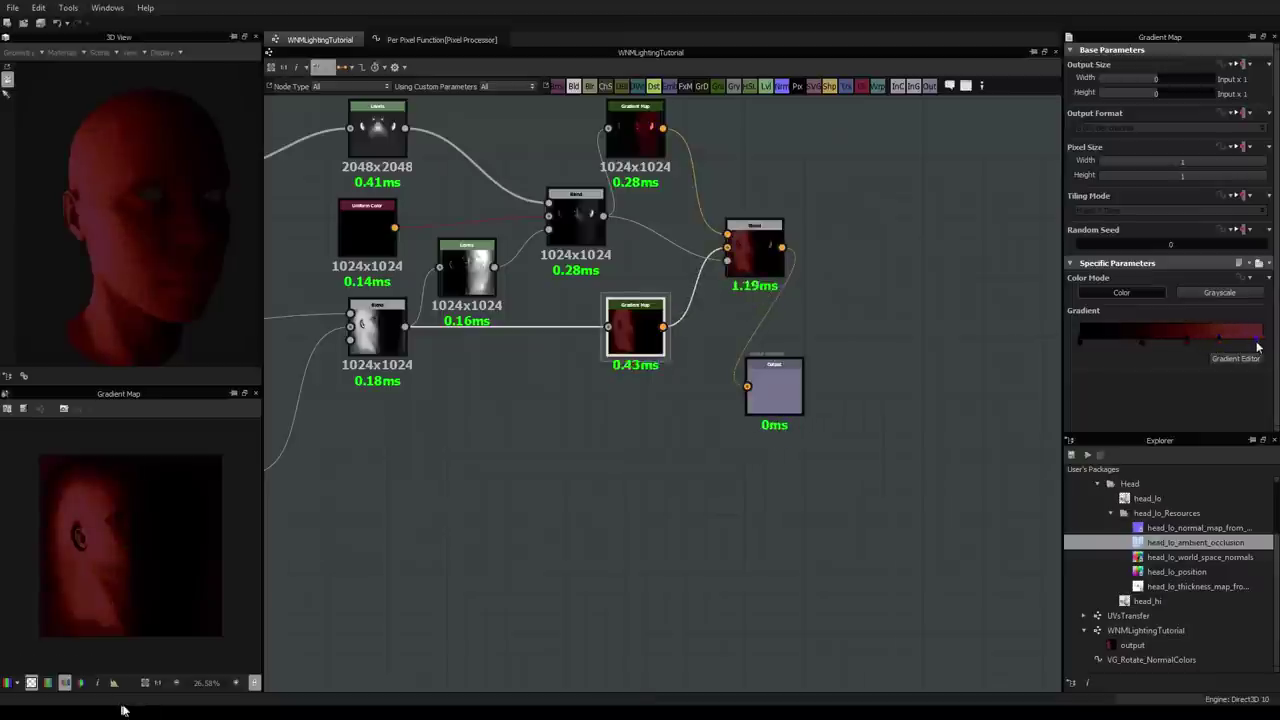
alt+drag(160, 240, 80, 223)
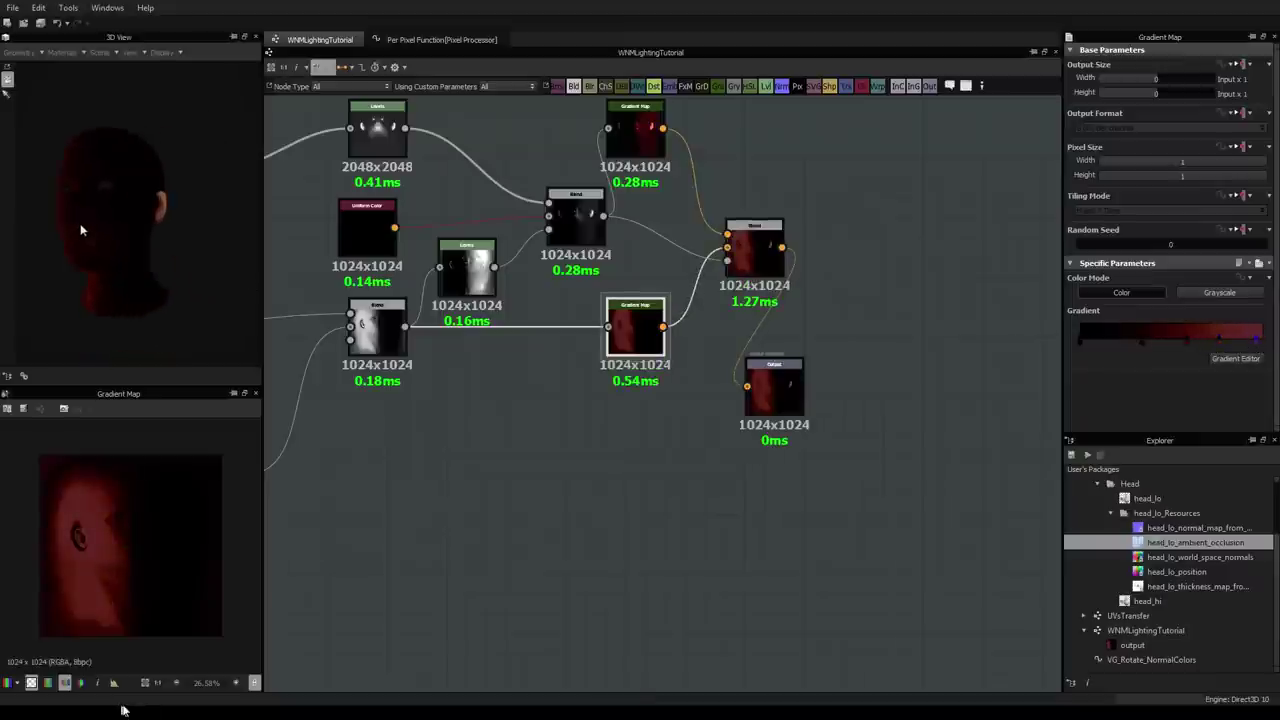
Step: Color the skin-tone gradient's key at position 0.00 dark red with RGB 17, 3, 3 and check the shading on the face
double_click(1080, 344)
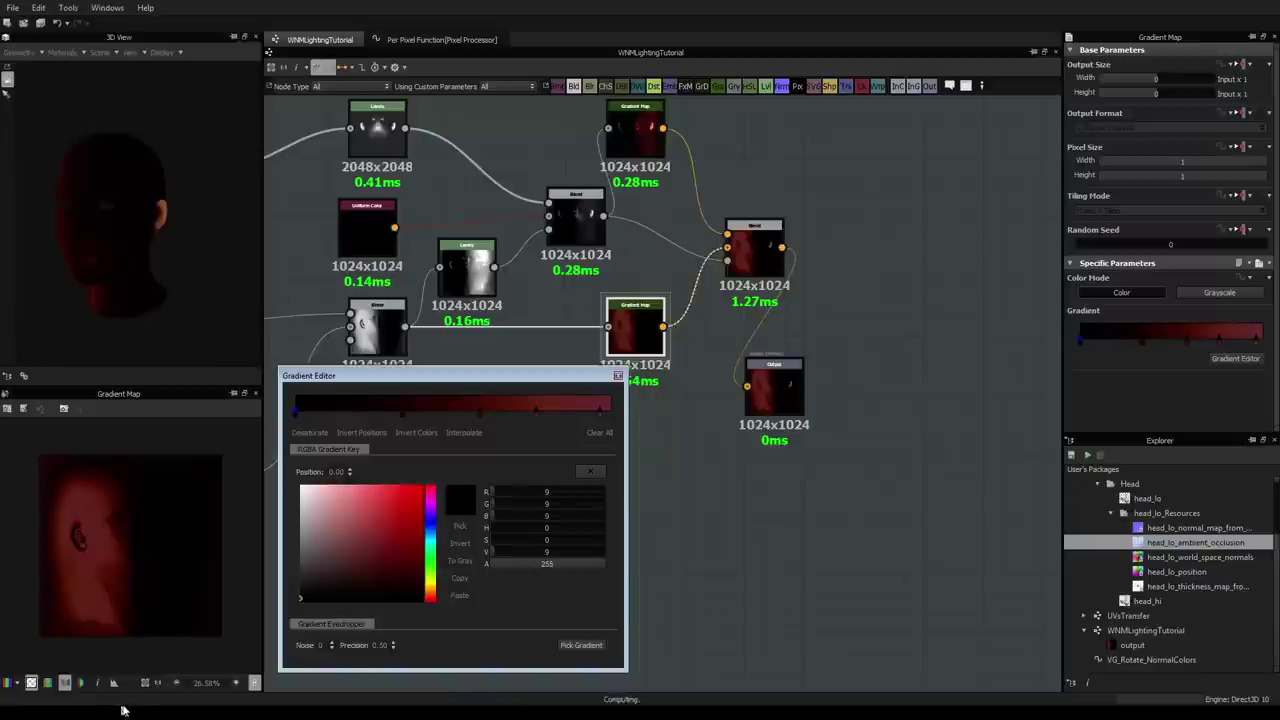
key(ctrl+z)
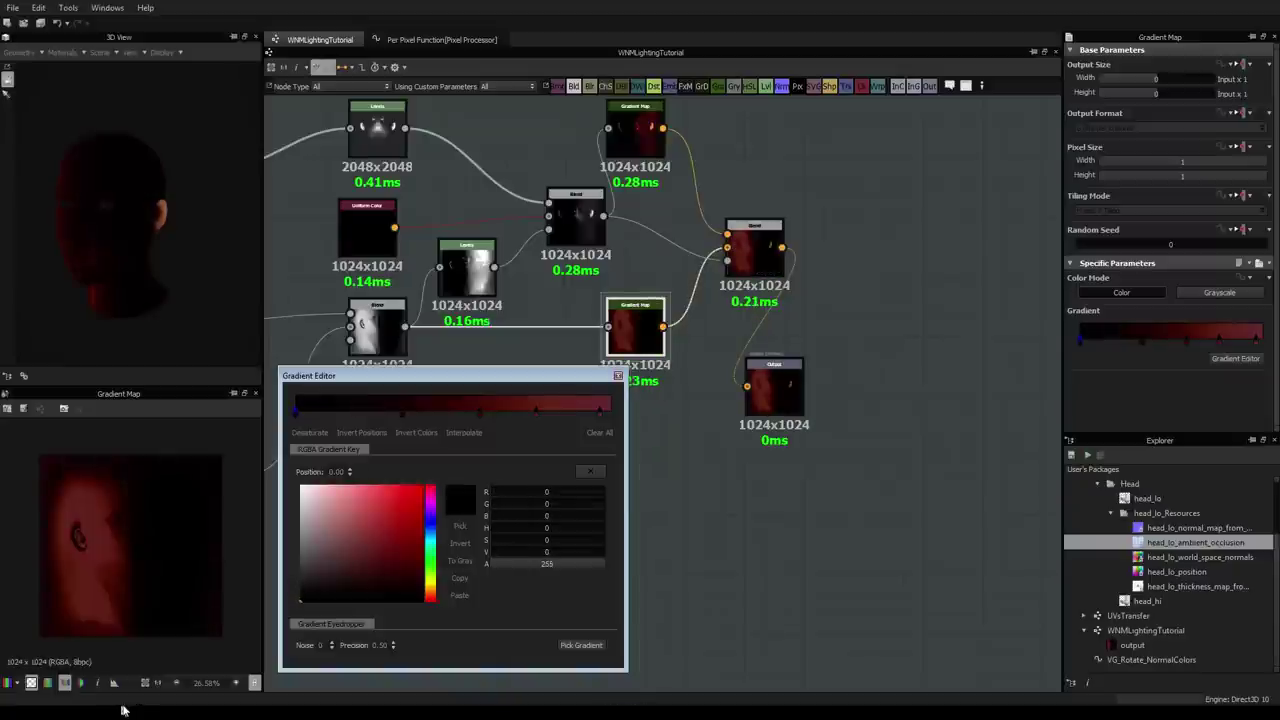
key(ctrl+z)
key(ctrl+z)
key(ctrl+z)
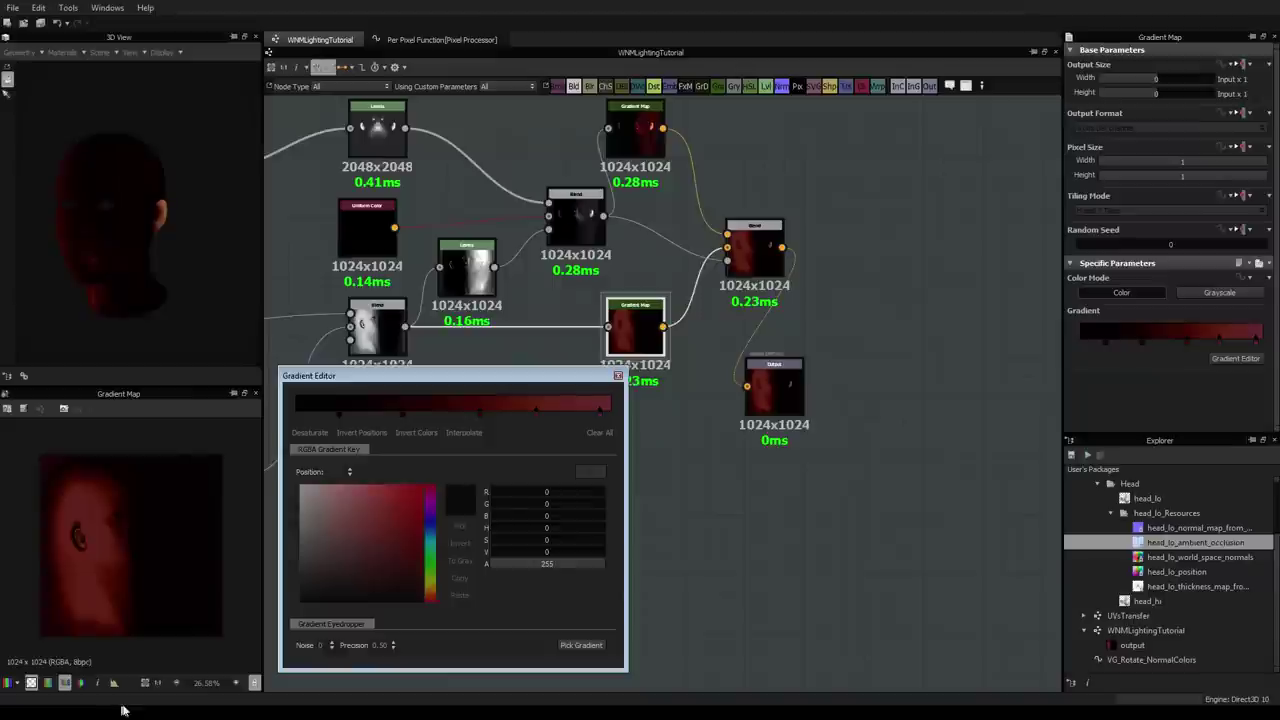
key(ctrl+y)
drag(85, 250, 141, 237)
scroll(141, 234, up, 3)
scroll(145, 248, down, 3)
click(618, 376)
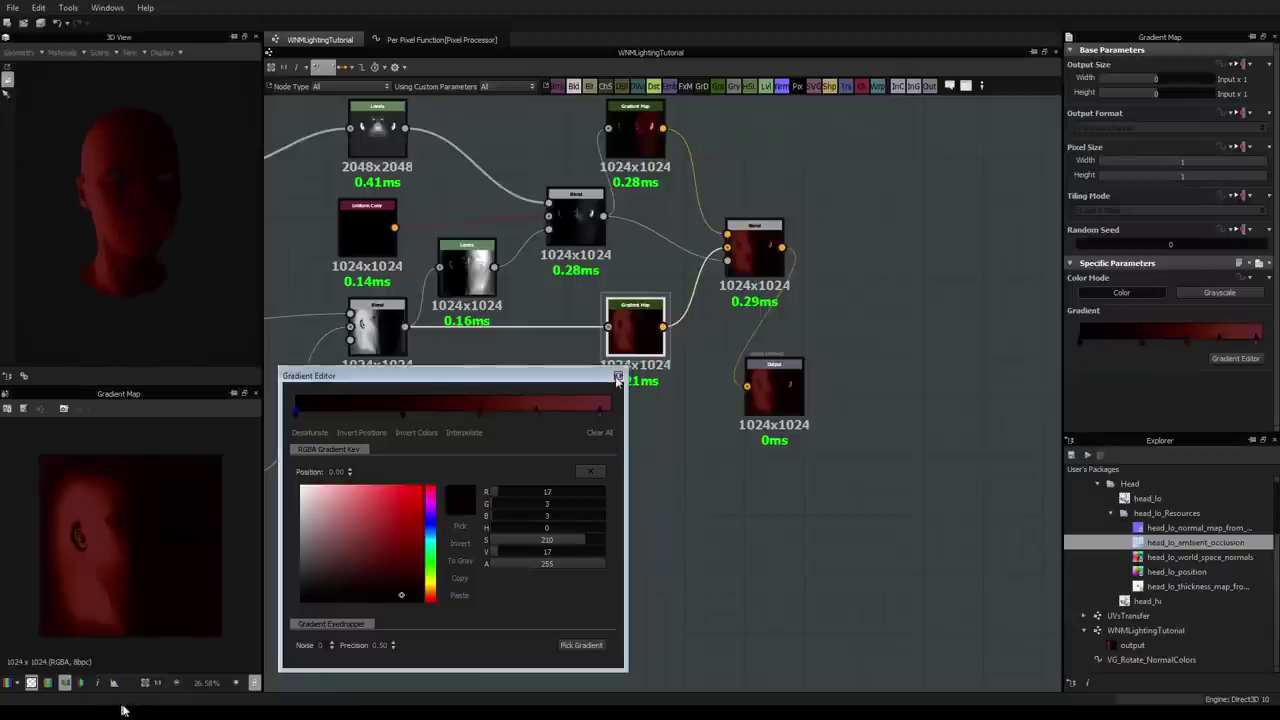
Step: Review the node network from the two Pixel Processors to the output and examine the resulting lighting on the head
middle_drag(437, 394, 805, 382)
scroll(677, 458, down, 1)
drag(396, 284, 461, 541)
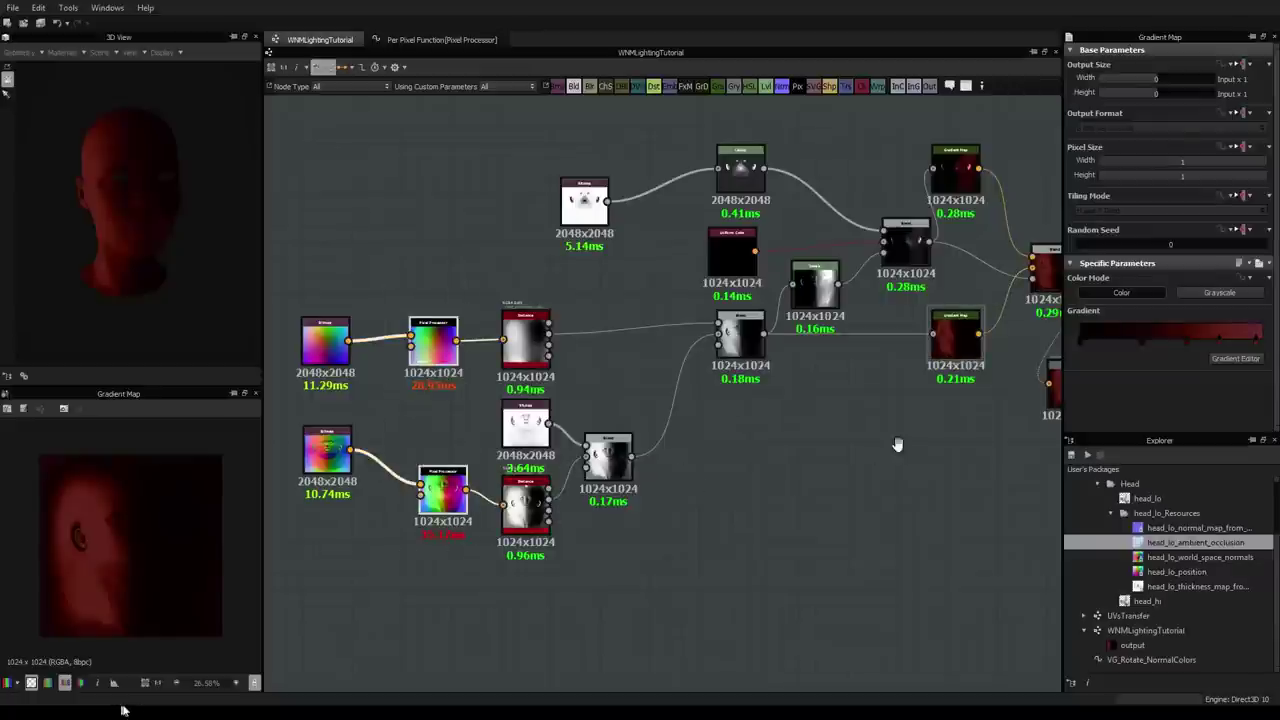
middle_drag(897, 443, 664, 487)
middle_drag(753, 259, 763, 307)
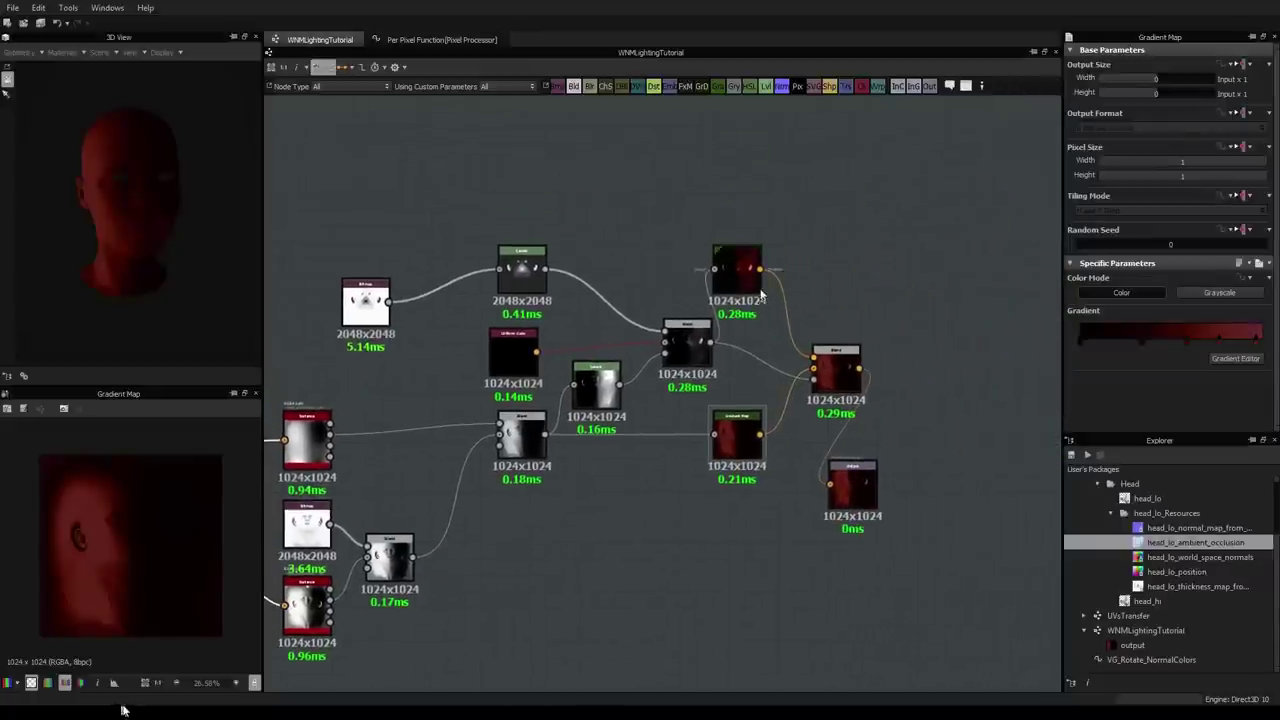
scroll(759, 290, up, 3)
middle_drag(542, 291, 709, 291)
scroll(592, 279, down, 2)
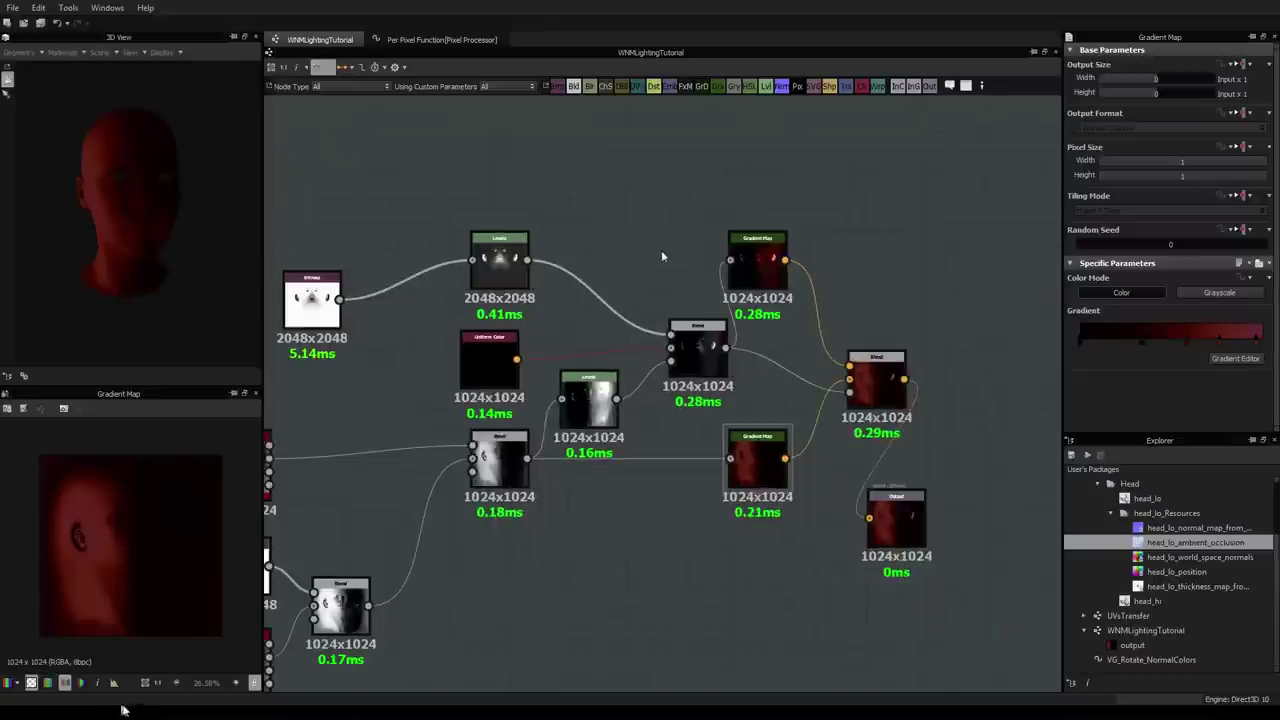
mouse_move(146, 226)
mouse_down()
mouse_move(136, 173)
mouse_move(117, 207)
mouse_move(162, 215)
mouse_up()
scroll(118, 207, up, 3)
scroll(120, 209, down, 1)
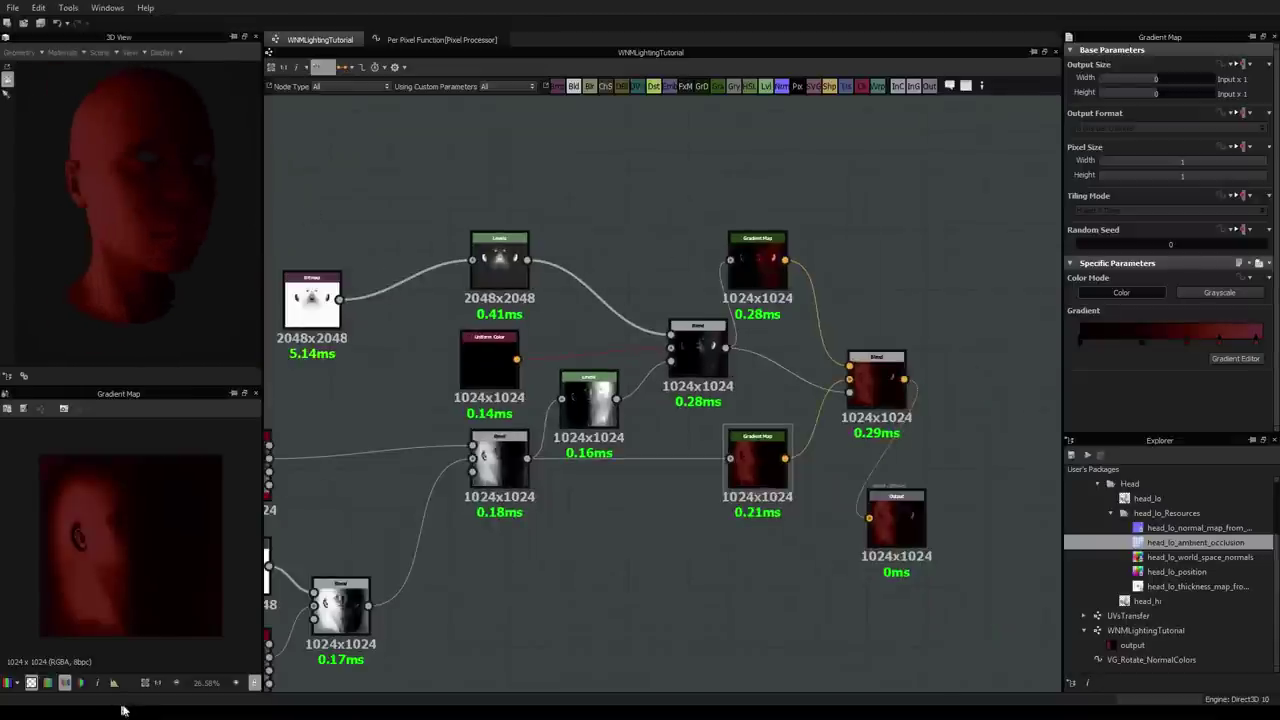